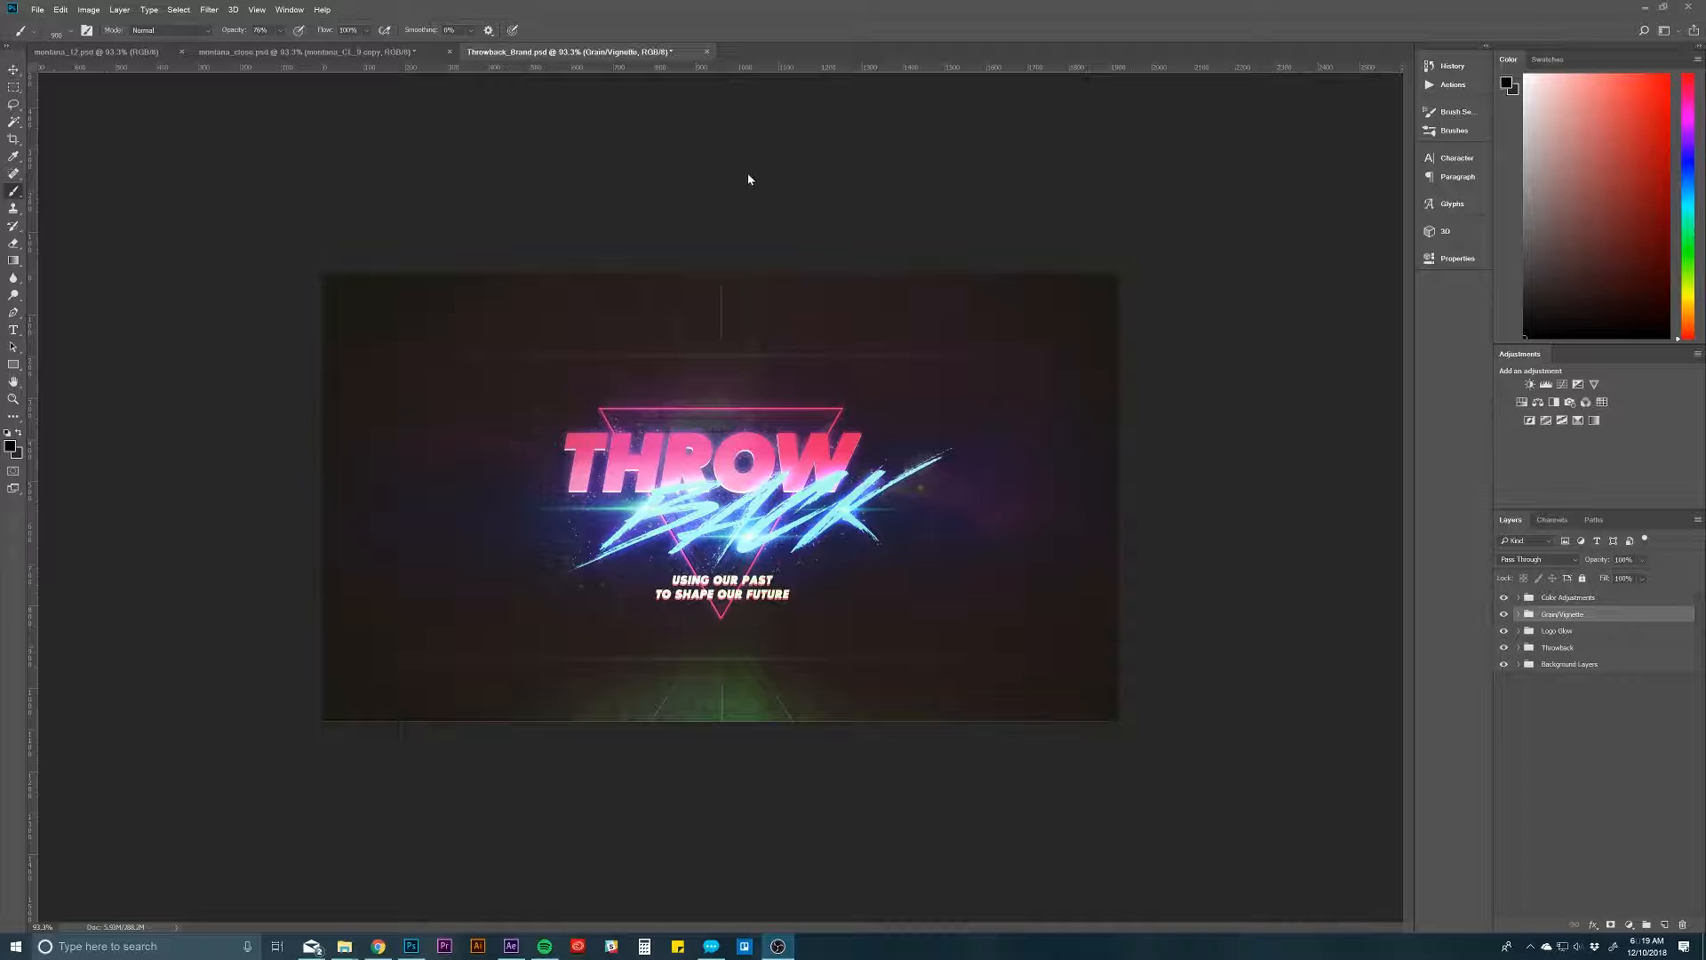
Step: Toggle the Background Layers, Throwback, Logo Glow and Grain/Vignette groups one by one to examine what each contributes to the design
left_click(1573, 714)
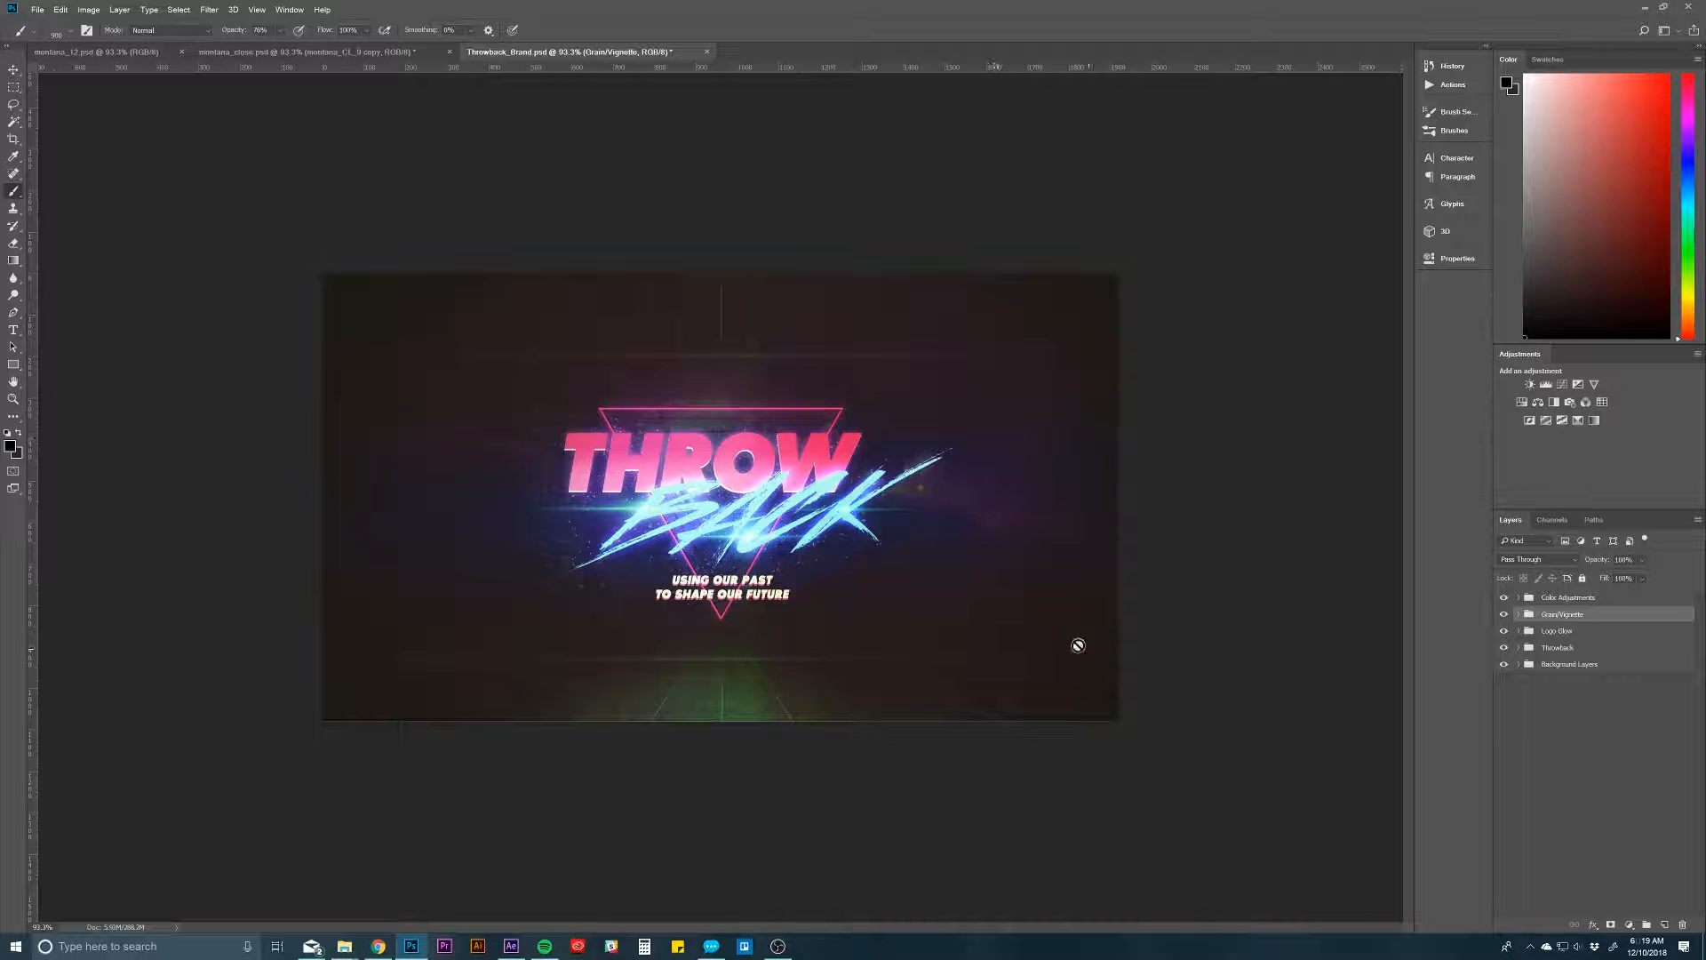
left_click(1646, 741)
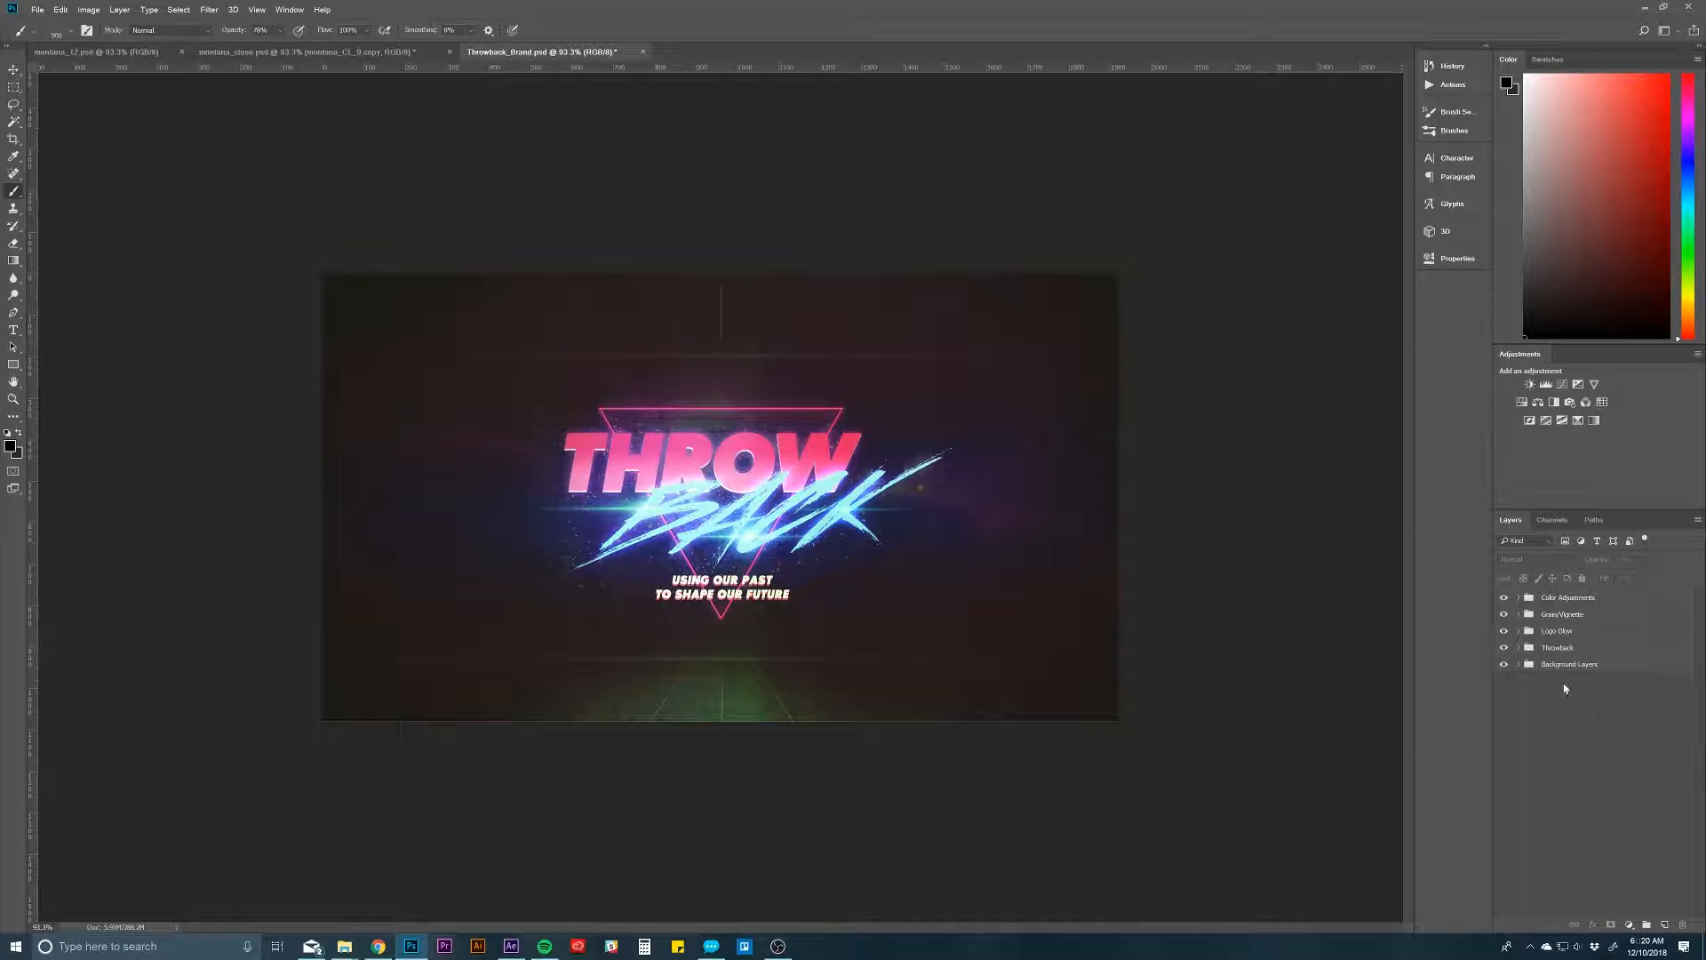
left_click(1504, 665)
left_click(1503, 667)
left_click(1559, 655)
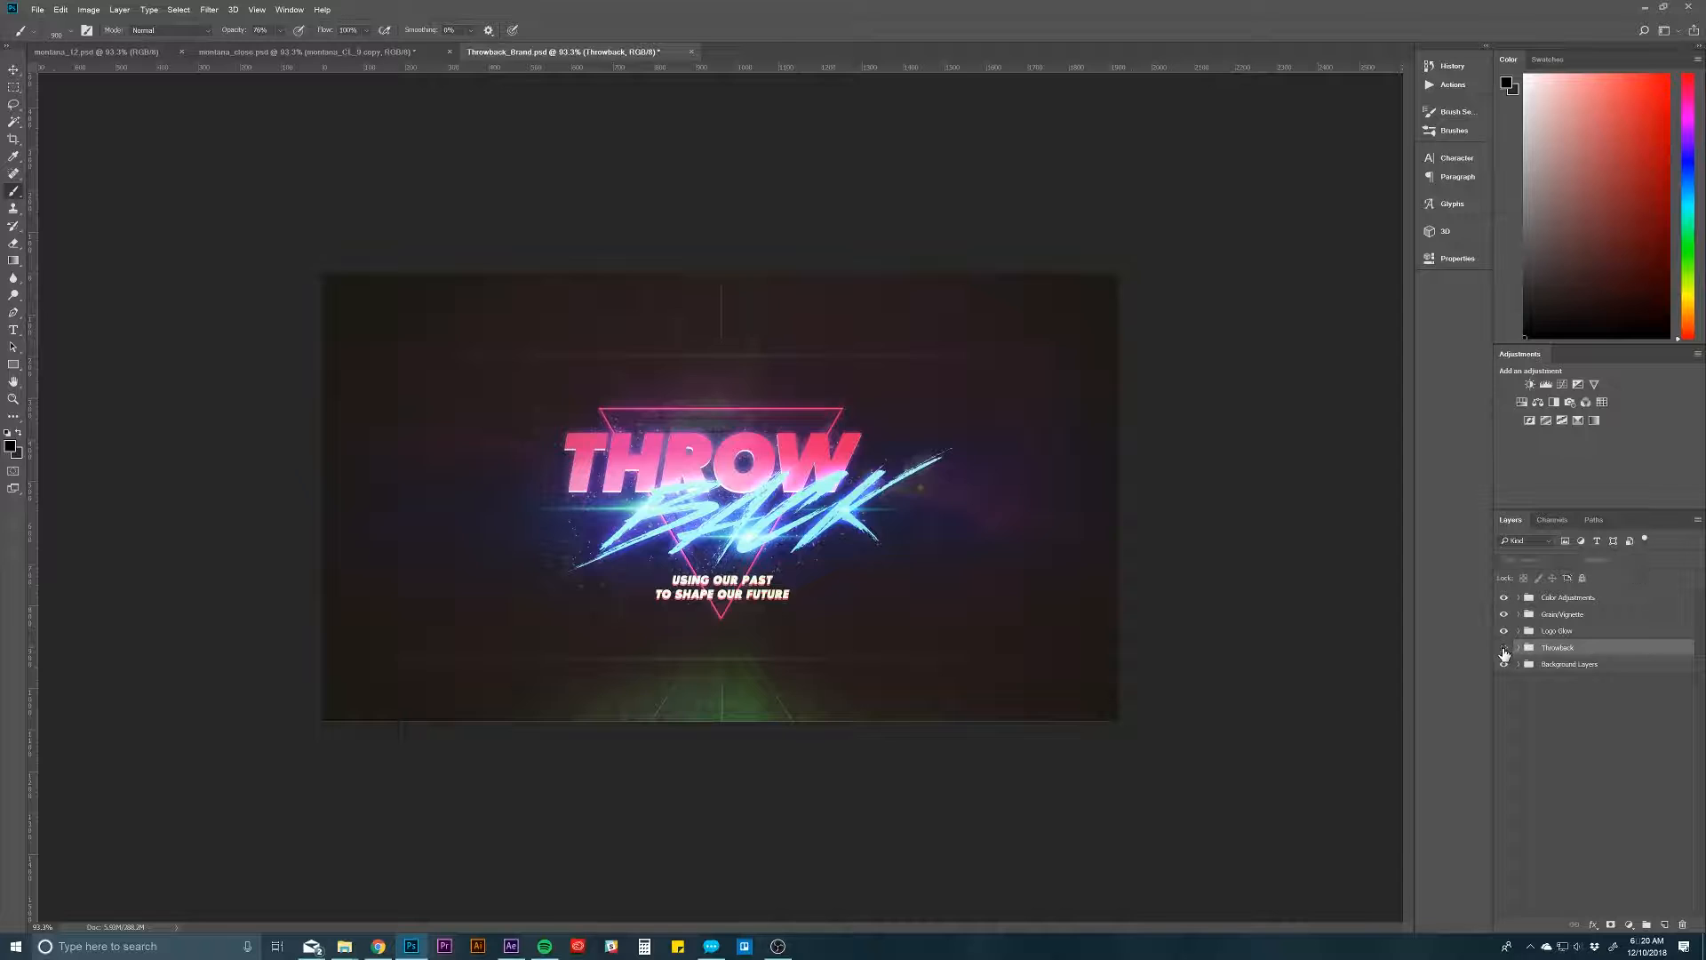
left_click(1504, 652)
left_click(1504, 652)
left_click(1505, 634)
left_click(1504, 634)
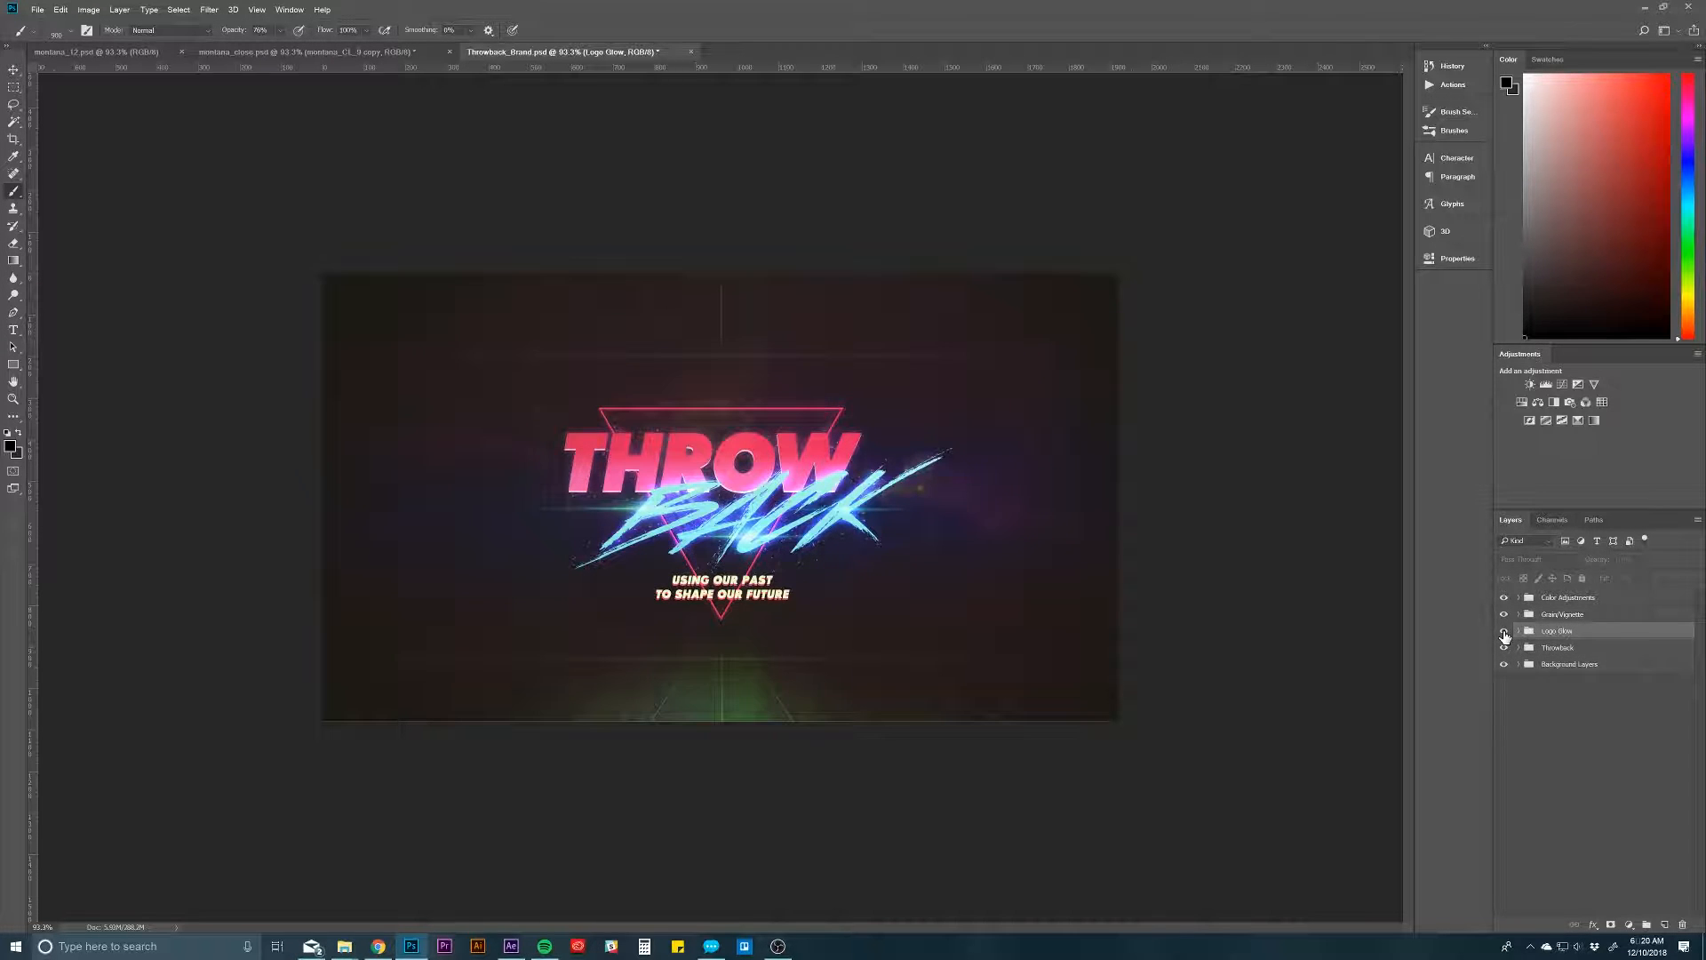
left_click(1504, 633)
left_click(1509, 615)
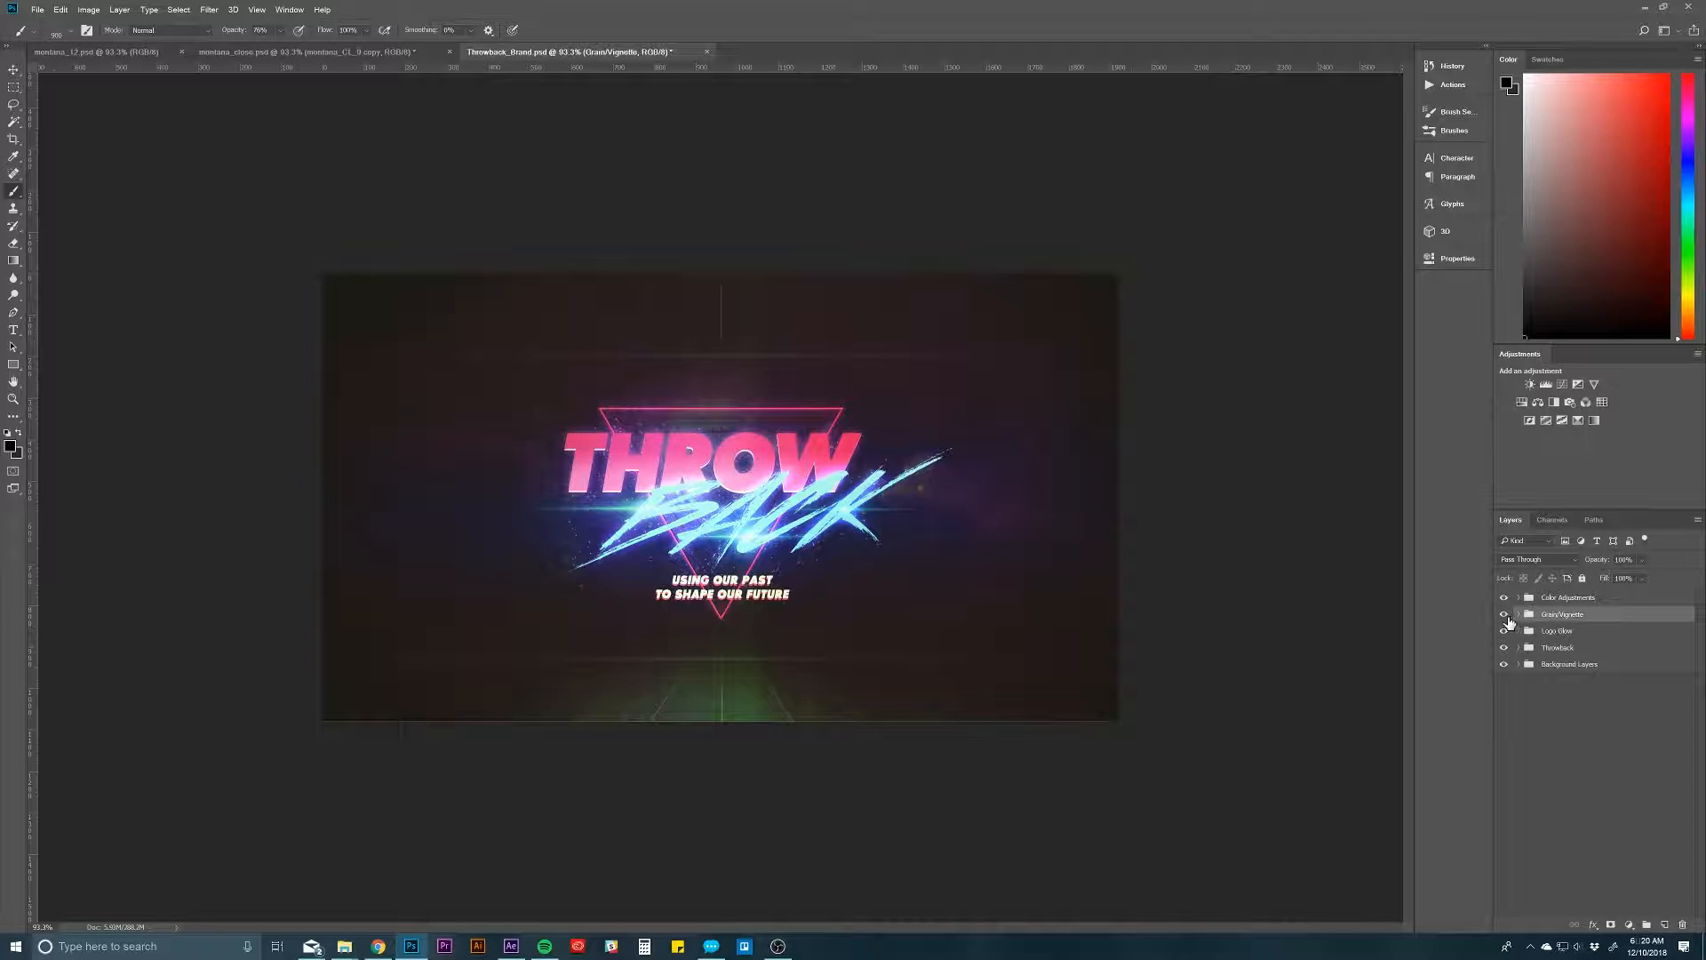
left_click(1505, 616)
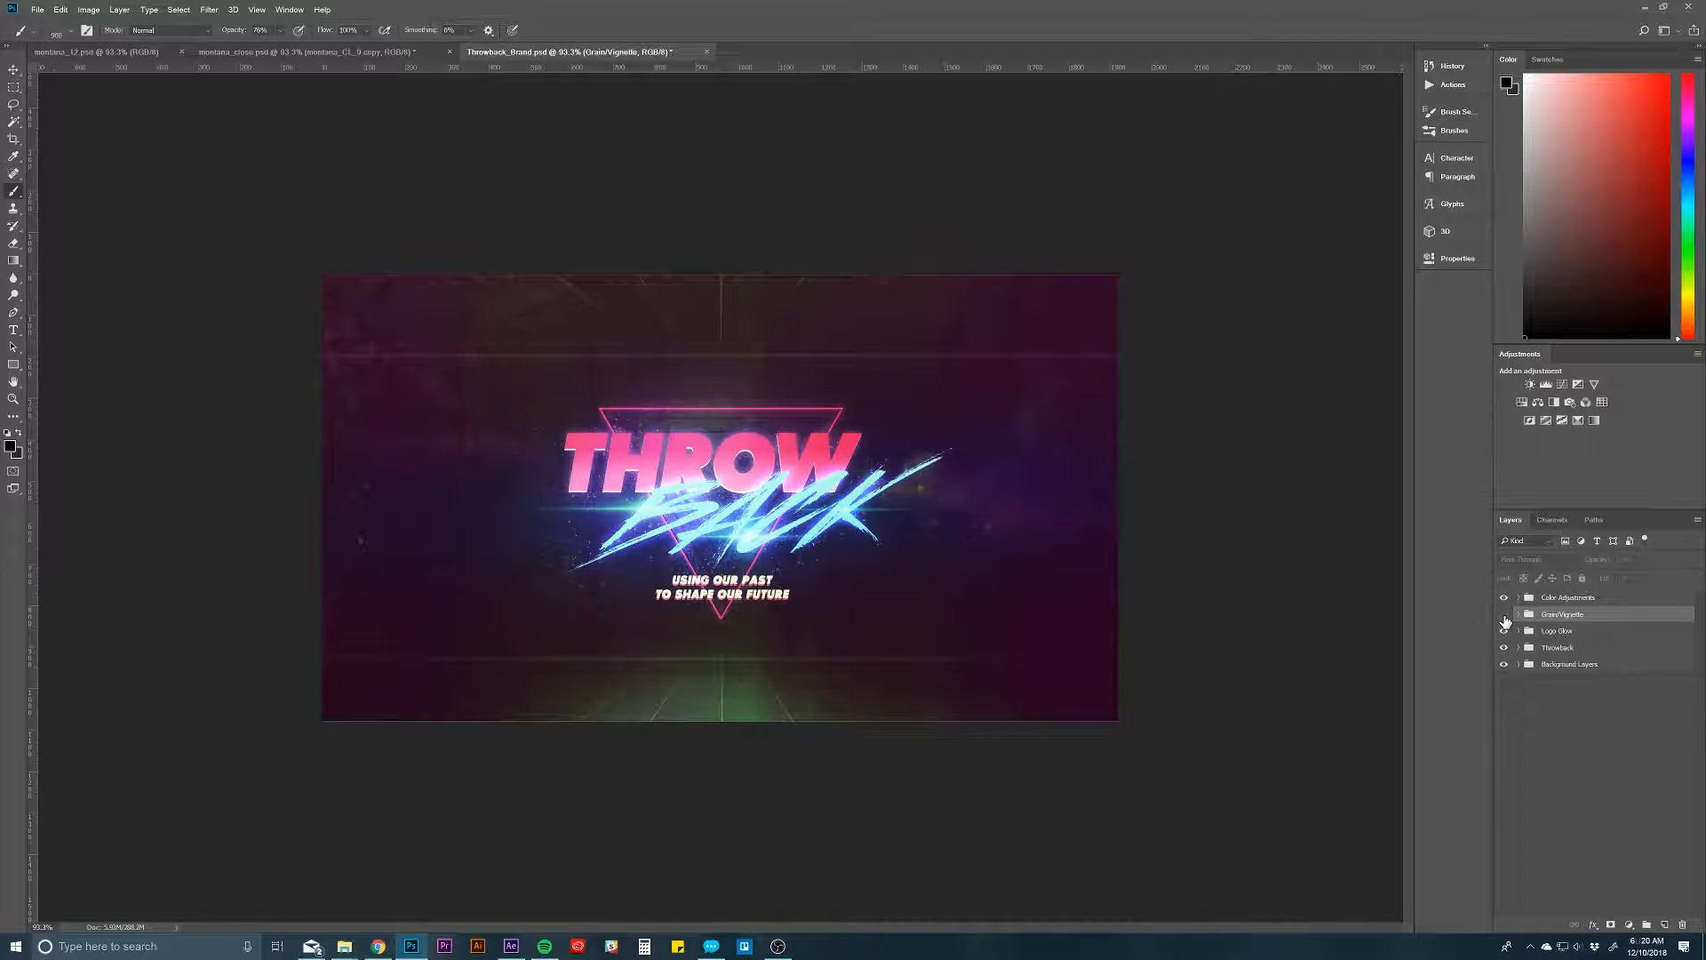
left_click(1505, 616)
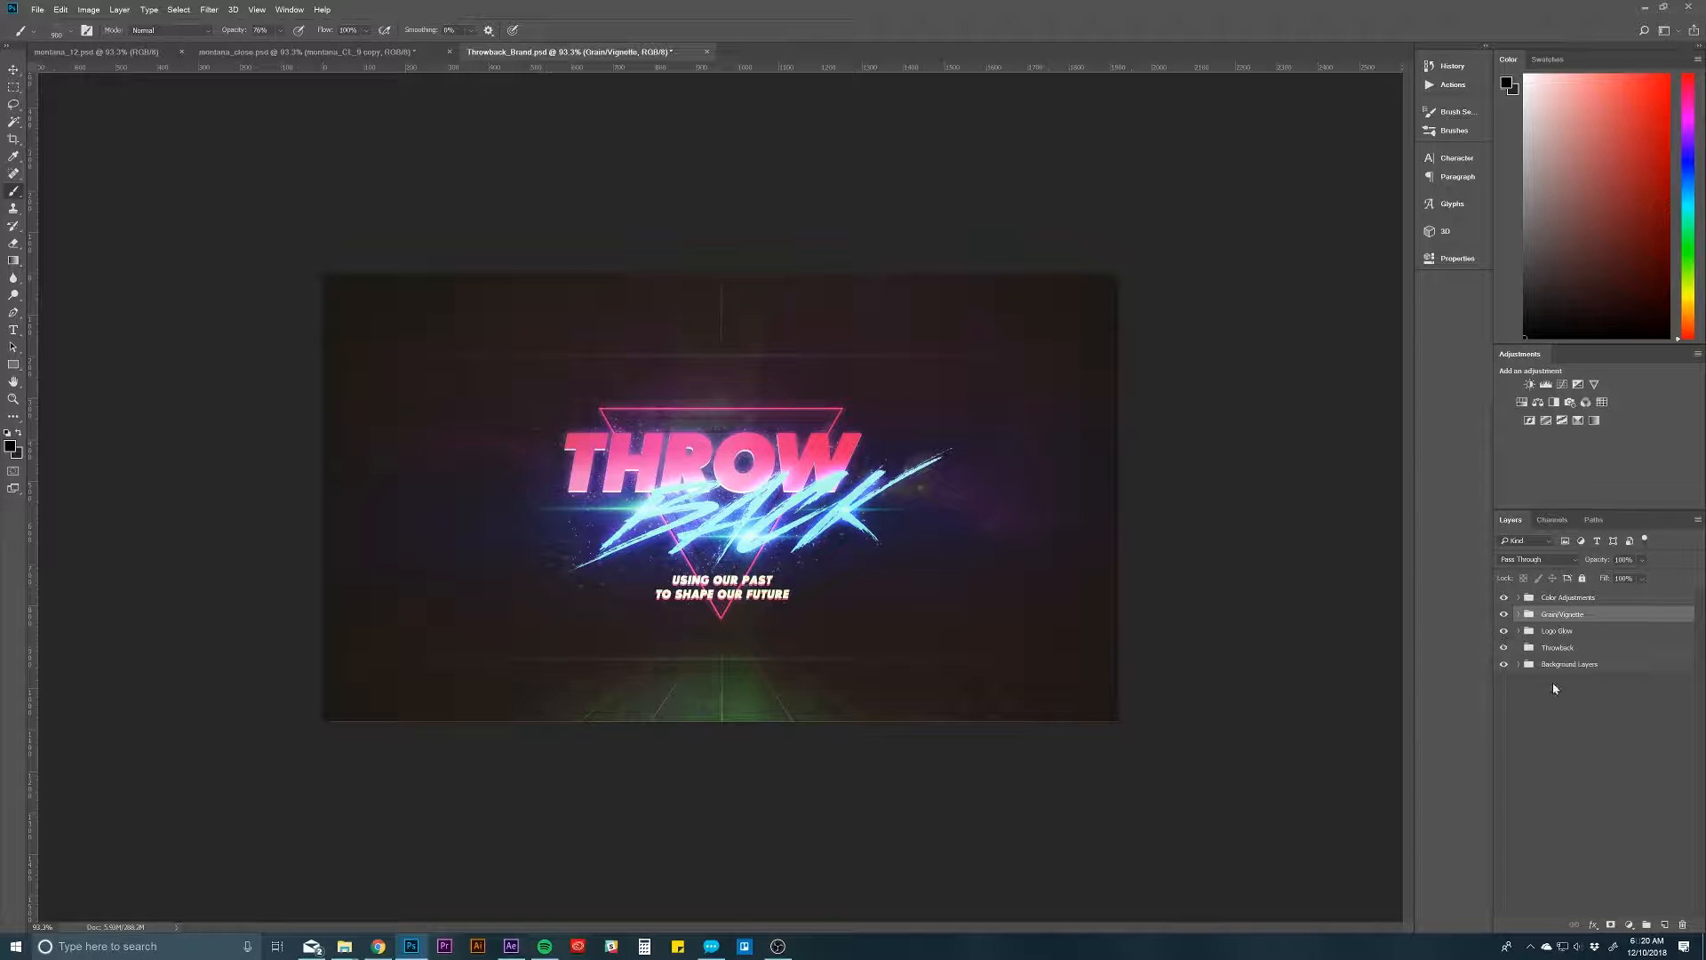
Step: Examine the Color Adjustments group by toggling its visibility and expanding it to review its adjustment layers, leaving it collapsed
left_click(1553, 681)
left_click(1551, 598)
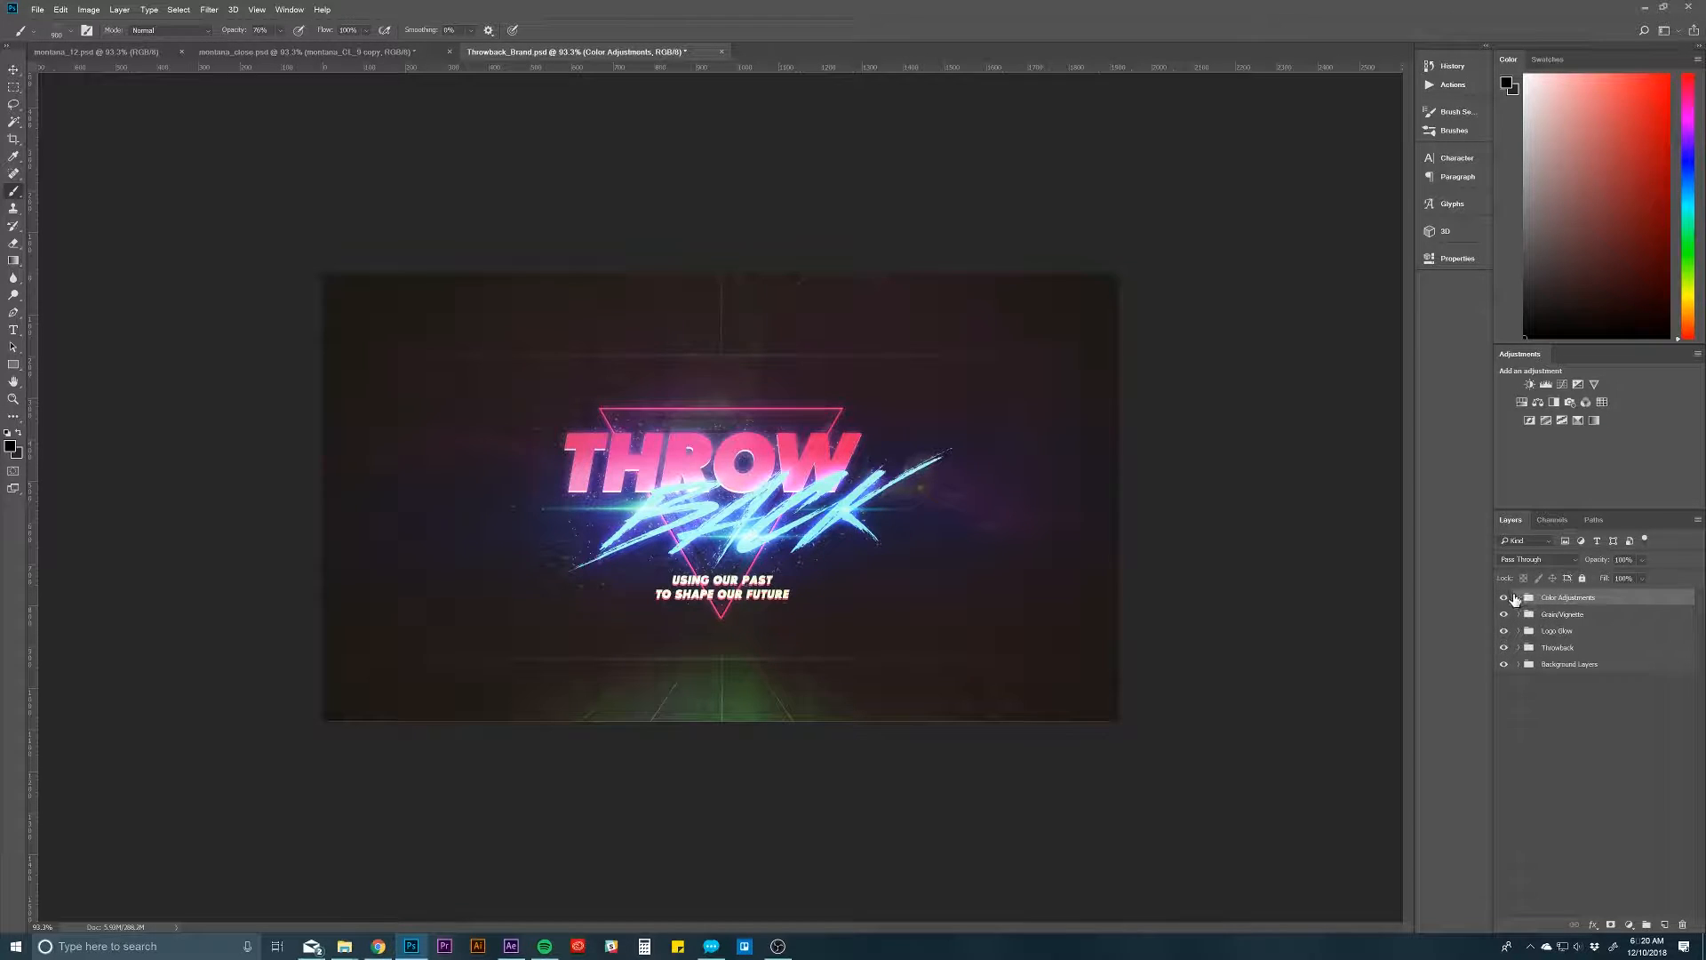
left_click(1508, 601)
left_click(1508, 602)
left_click(1518, 599)
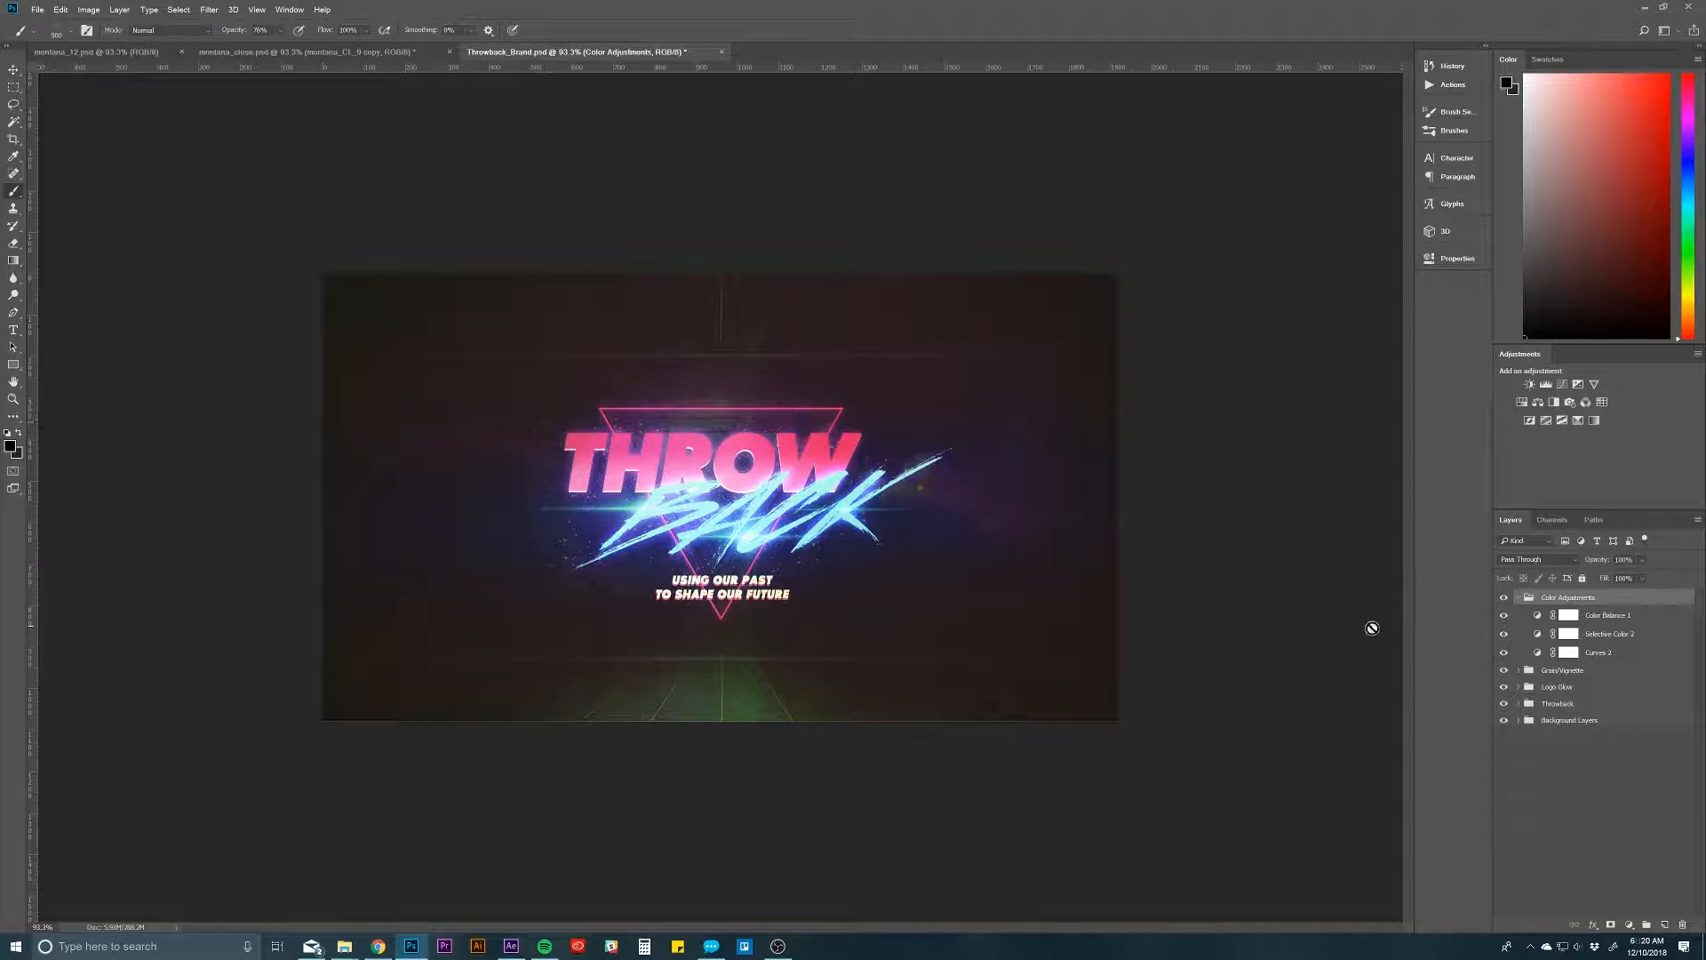
left_click(1521, 600)
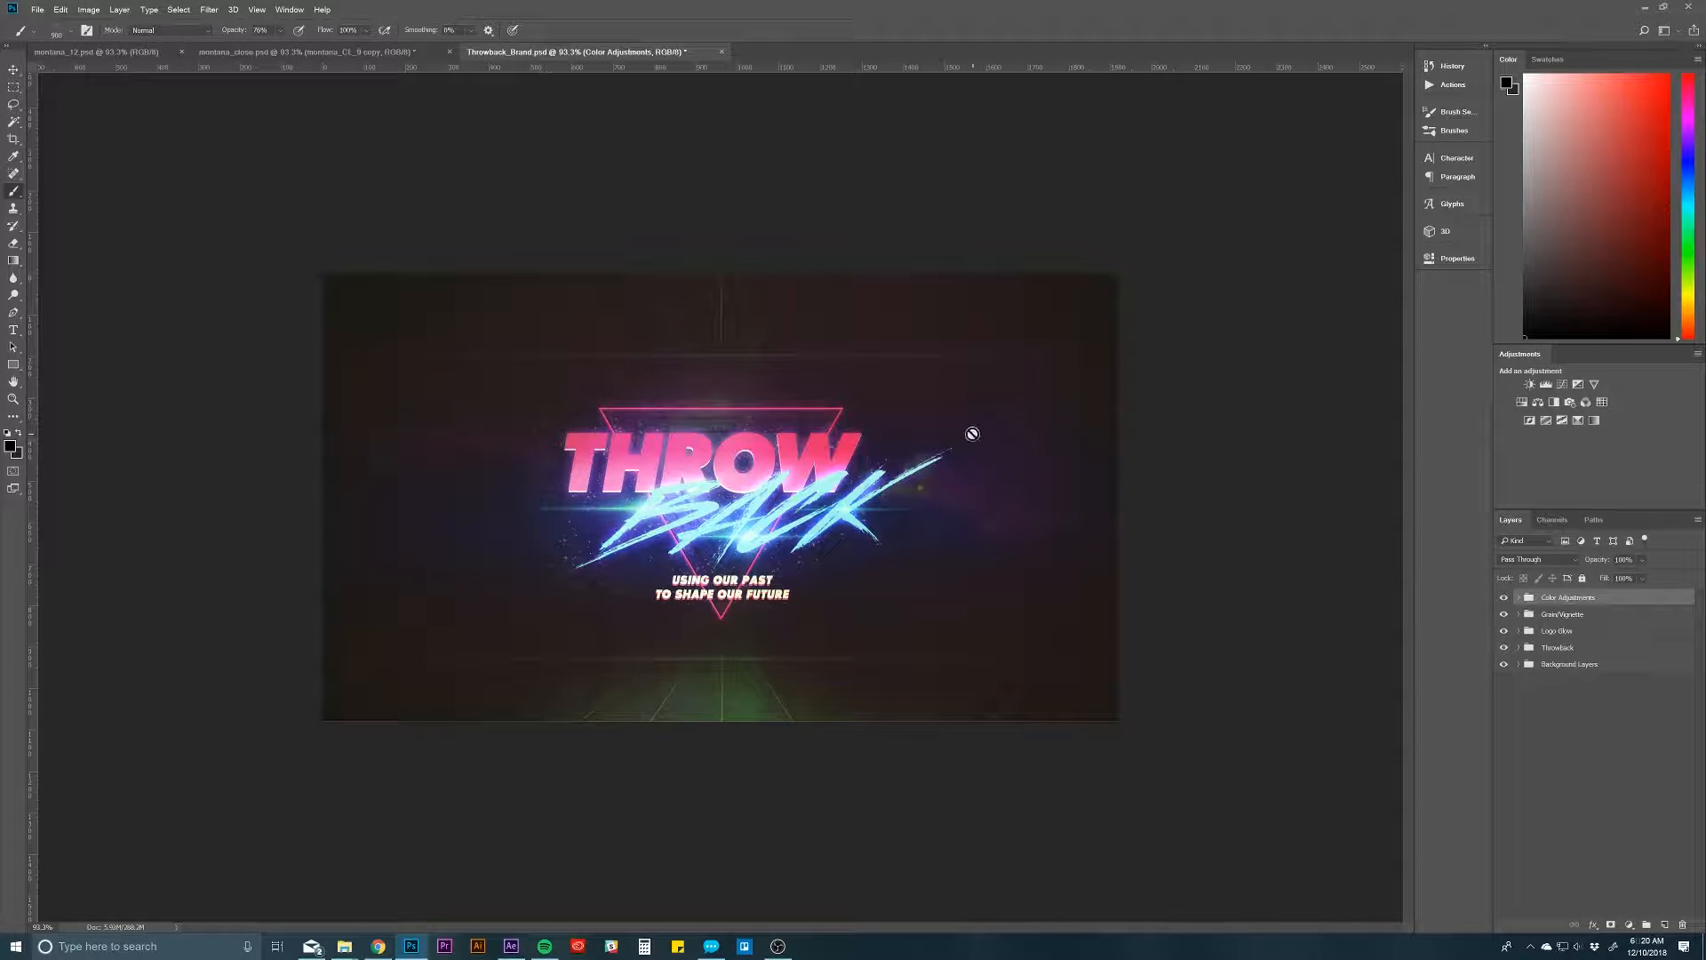
left_click(1589, 724)
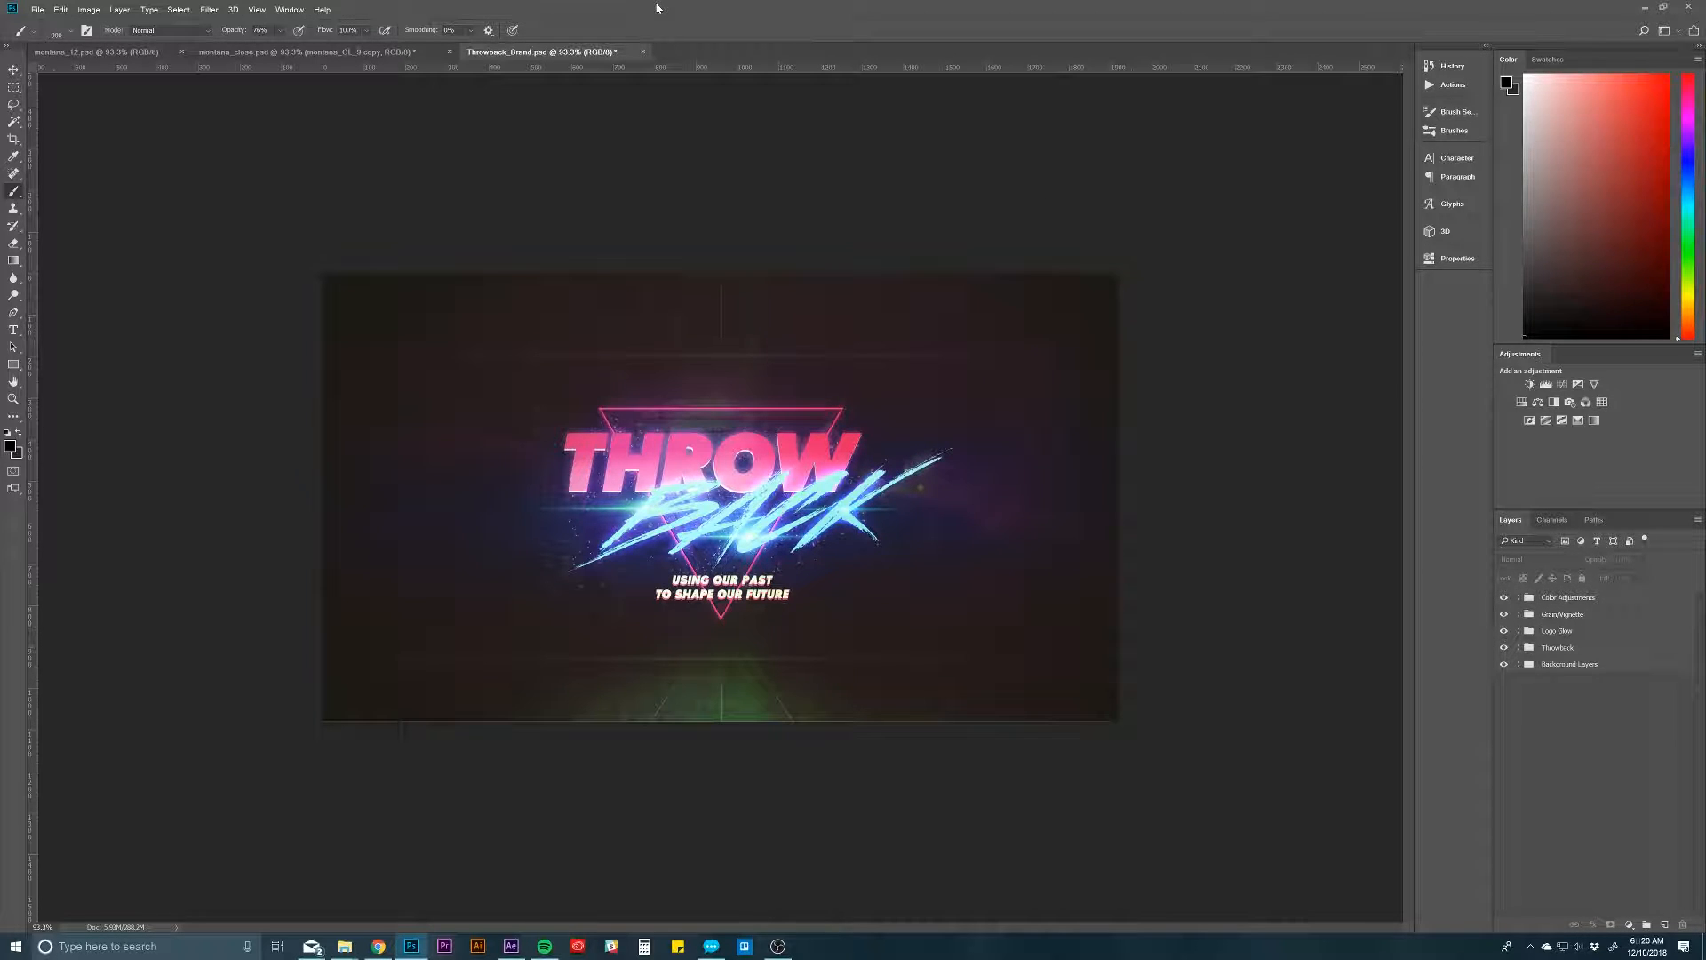
Step: Create a new document from the recent 1920 x 1080 px preset at 300 ppi
key("ctrl+n")
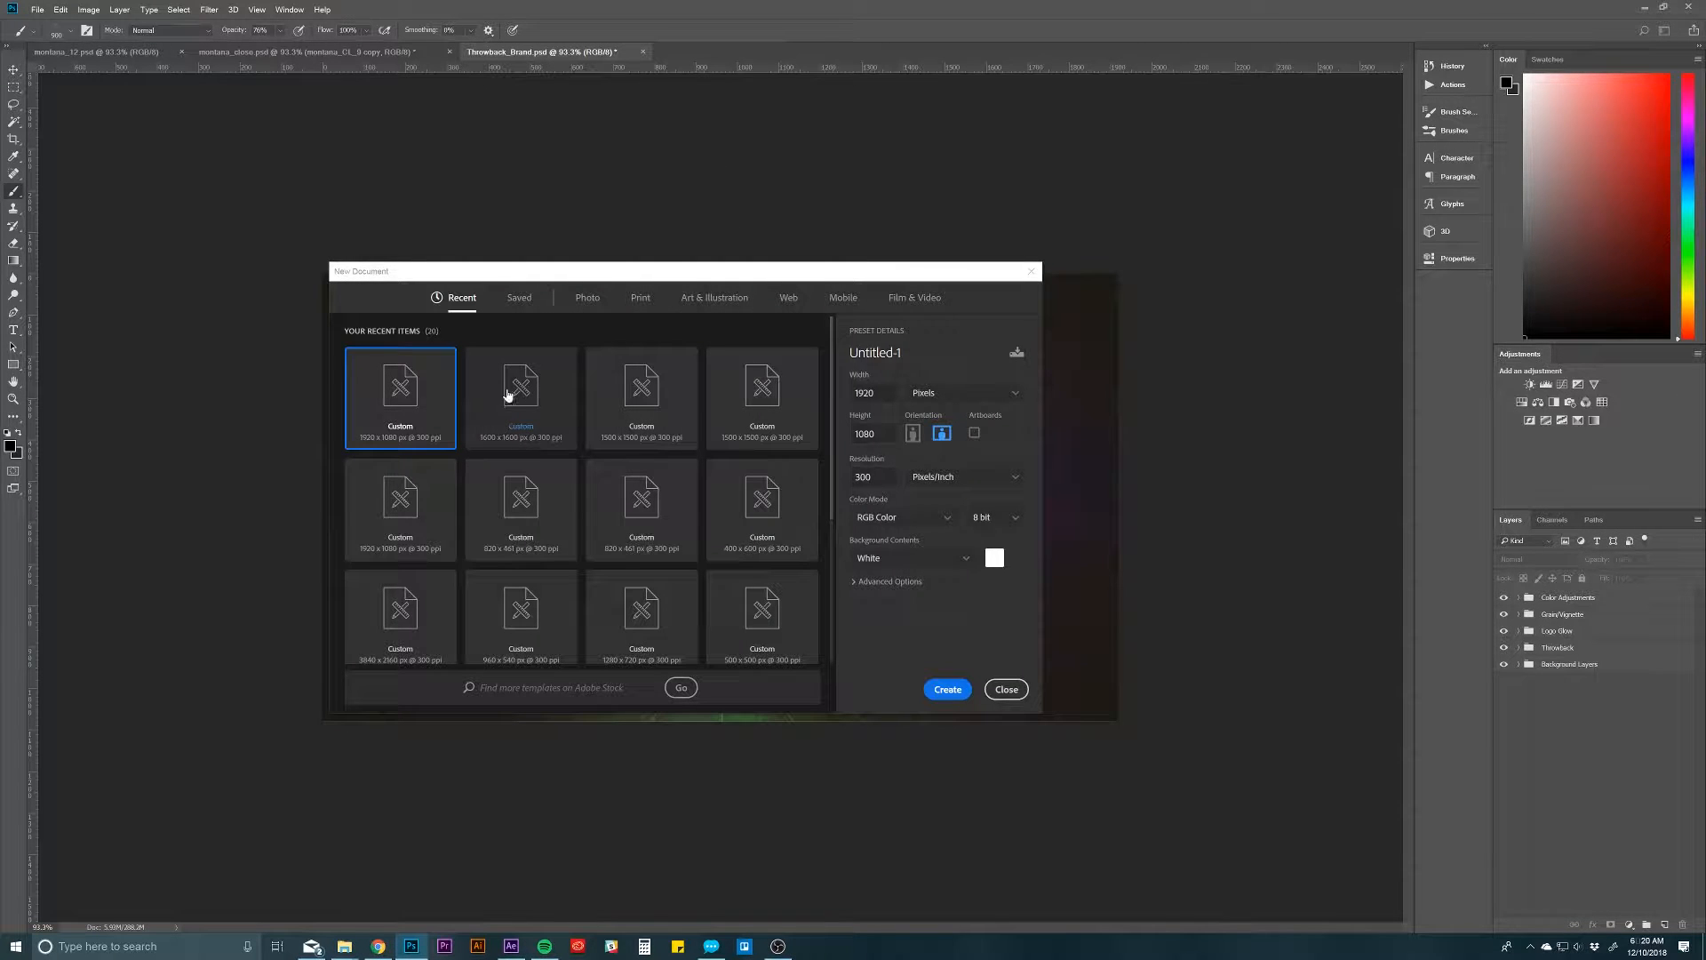
double_click(398, 392)
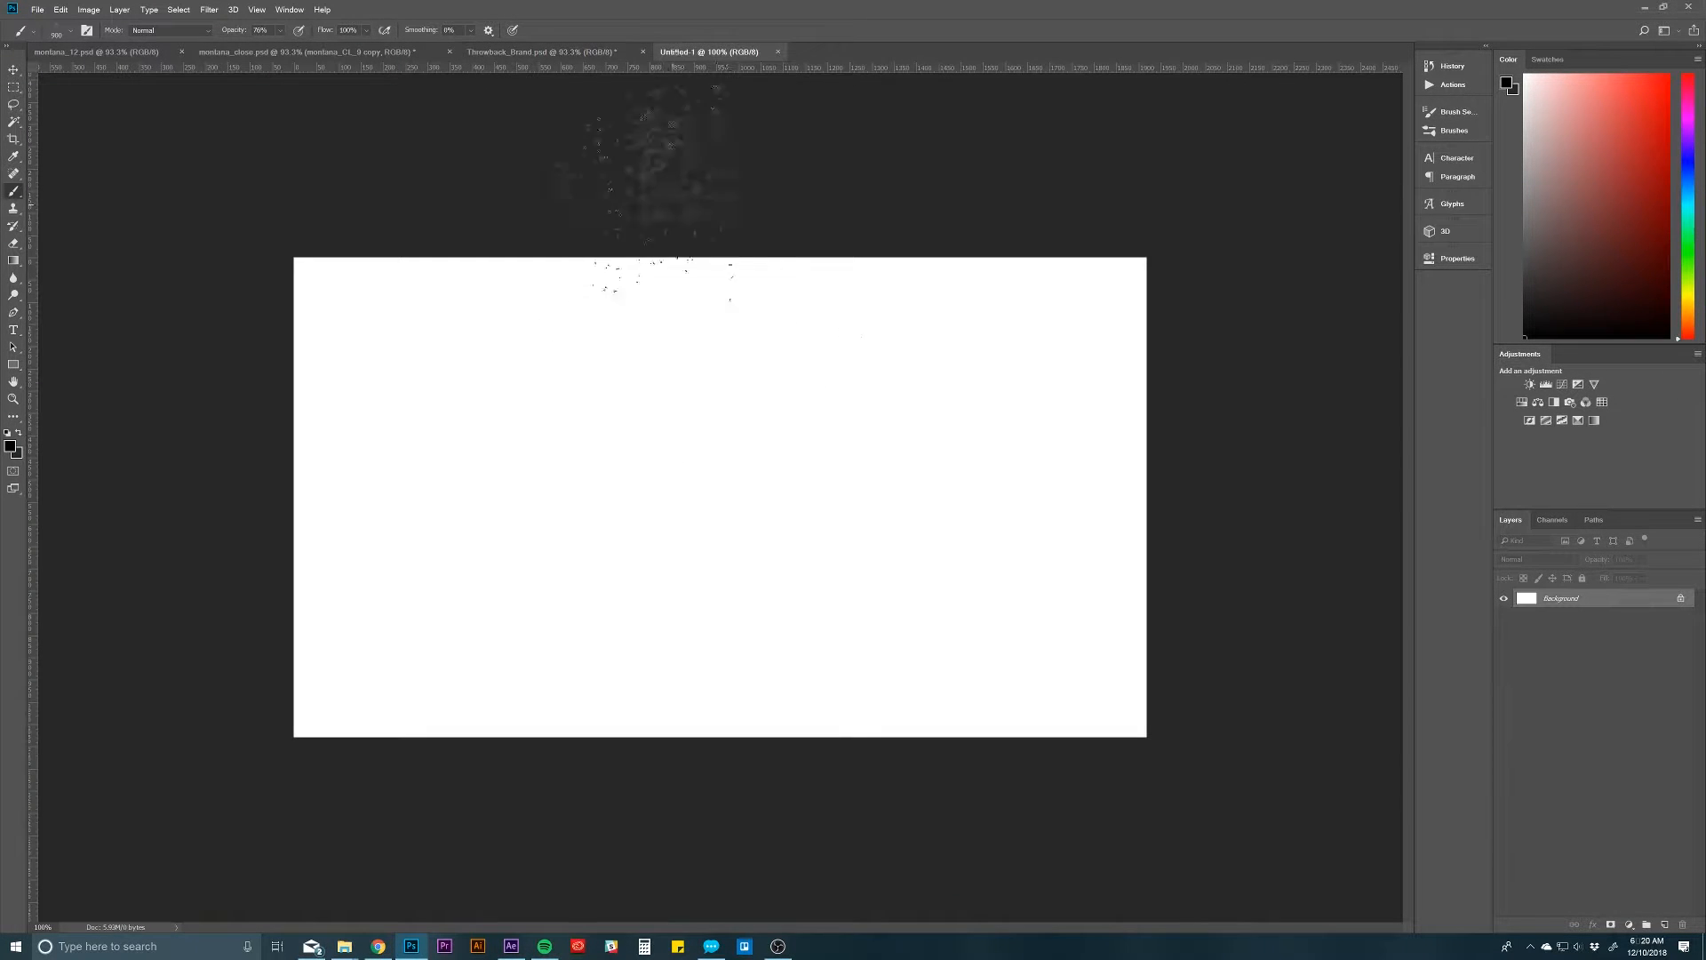
Step: Duplicate the bottommost purple gradient layer of Throwback_Brand.psd's Background Layers group into Untitled-1 and bring up that document
left_click(560, 52)
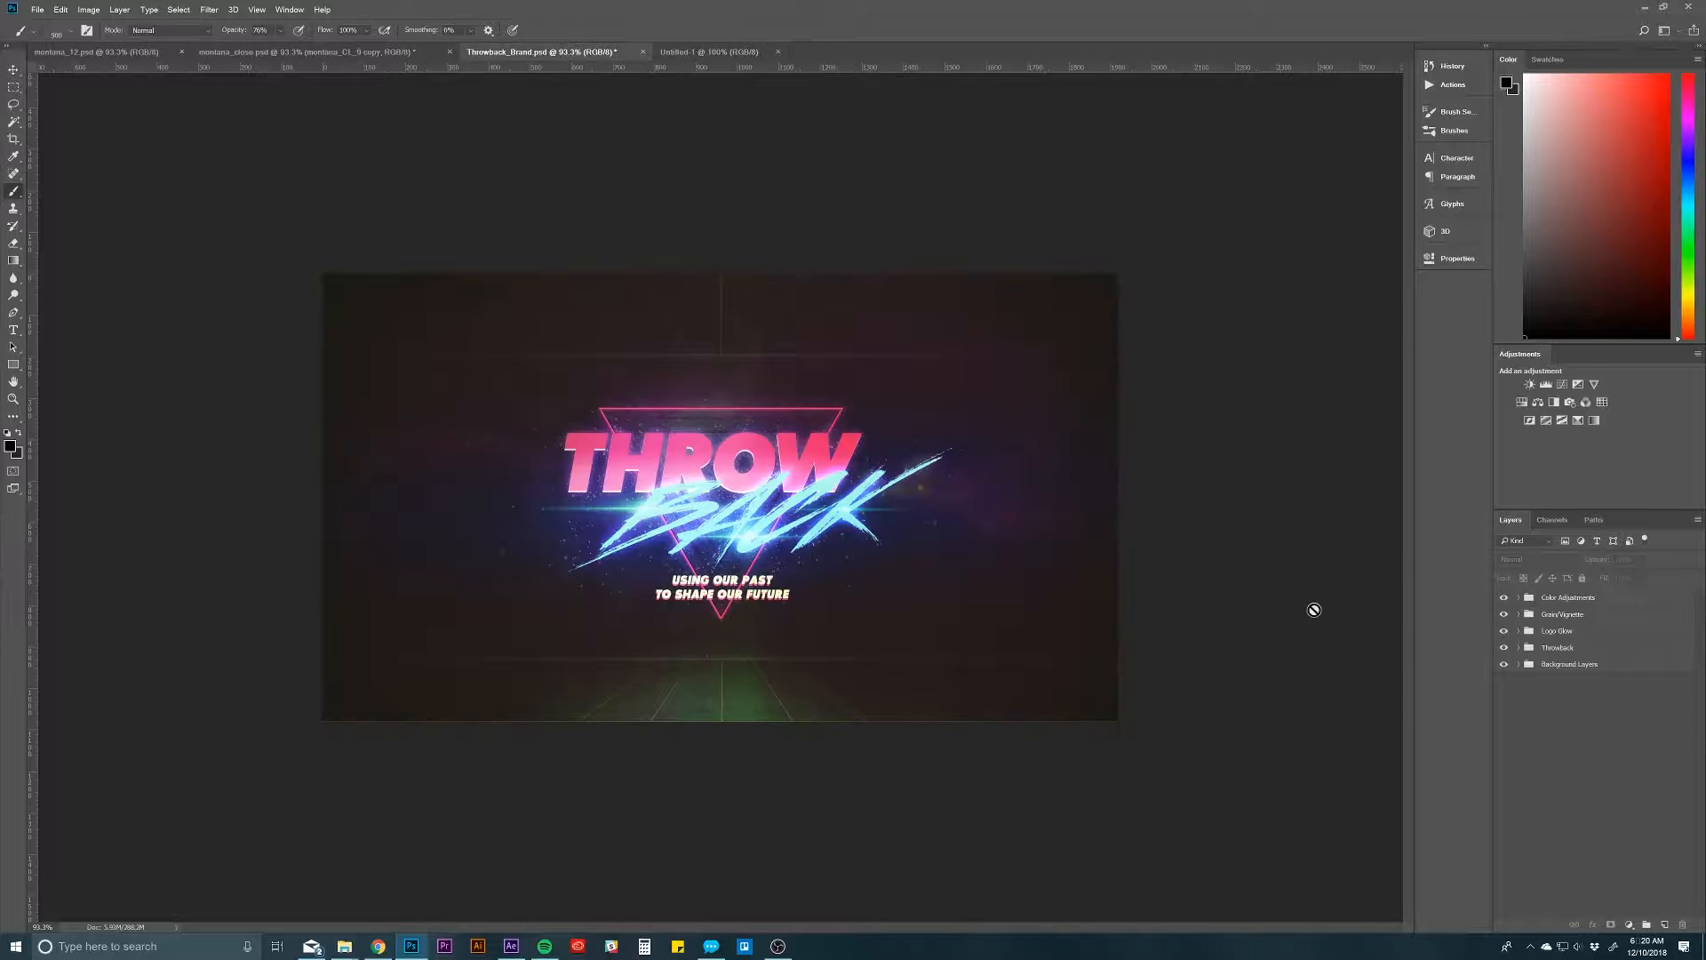
left_click(1522, 666)
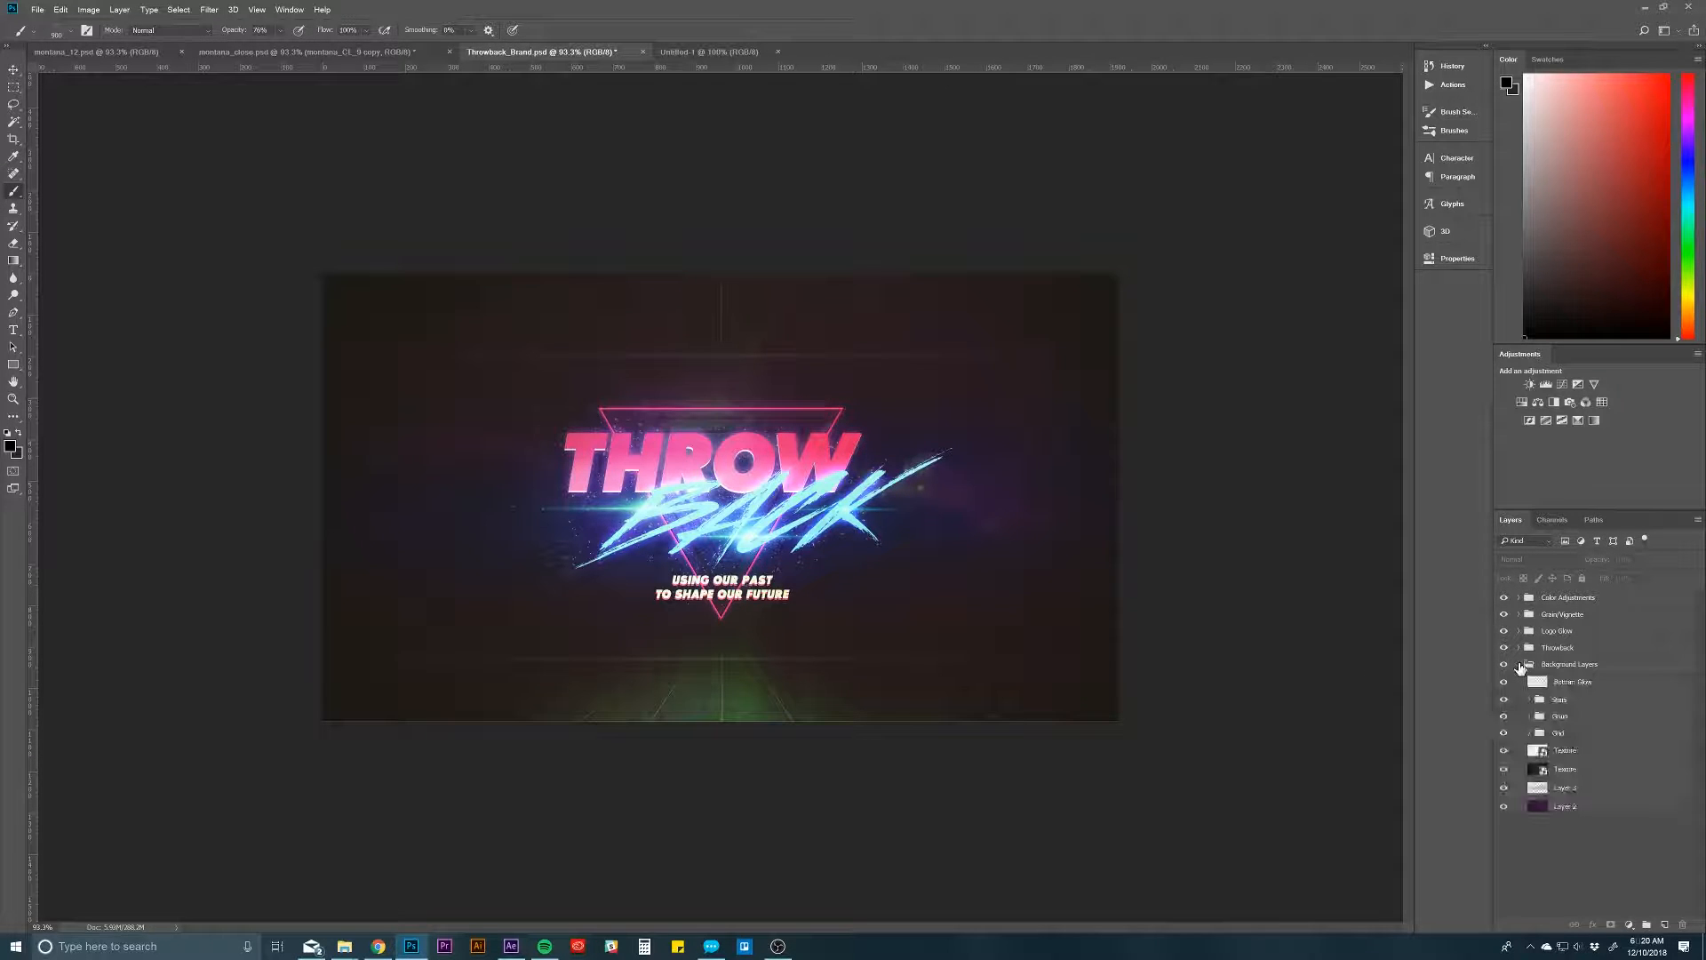
left_click(1577, 809)
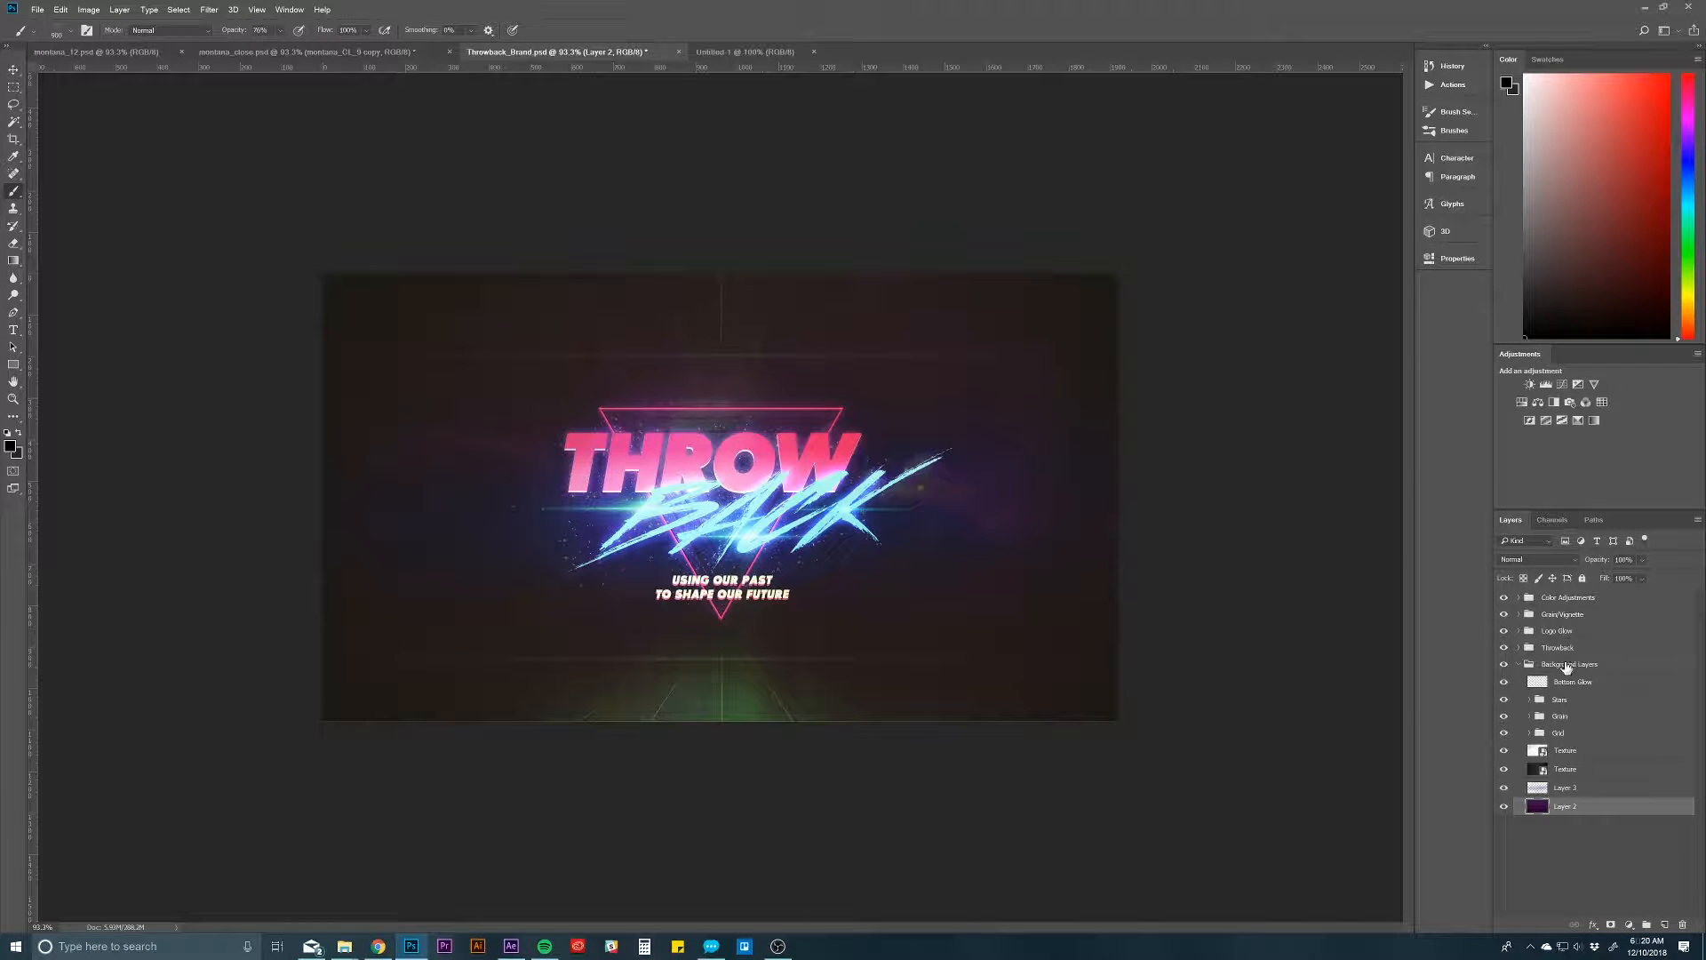
right_click(1617, 809)
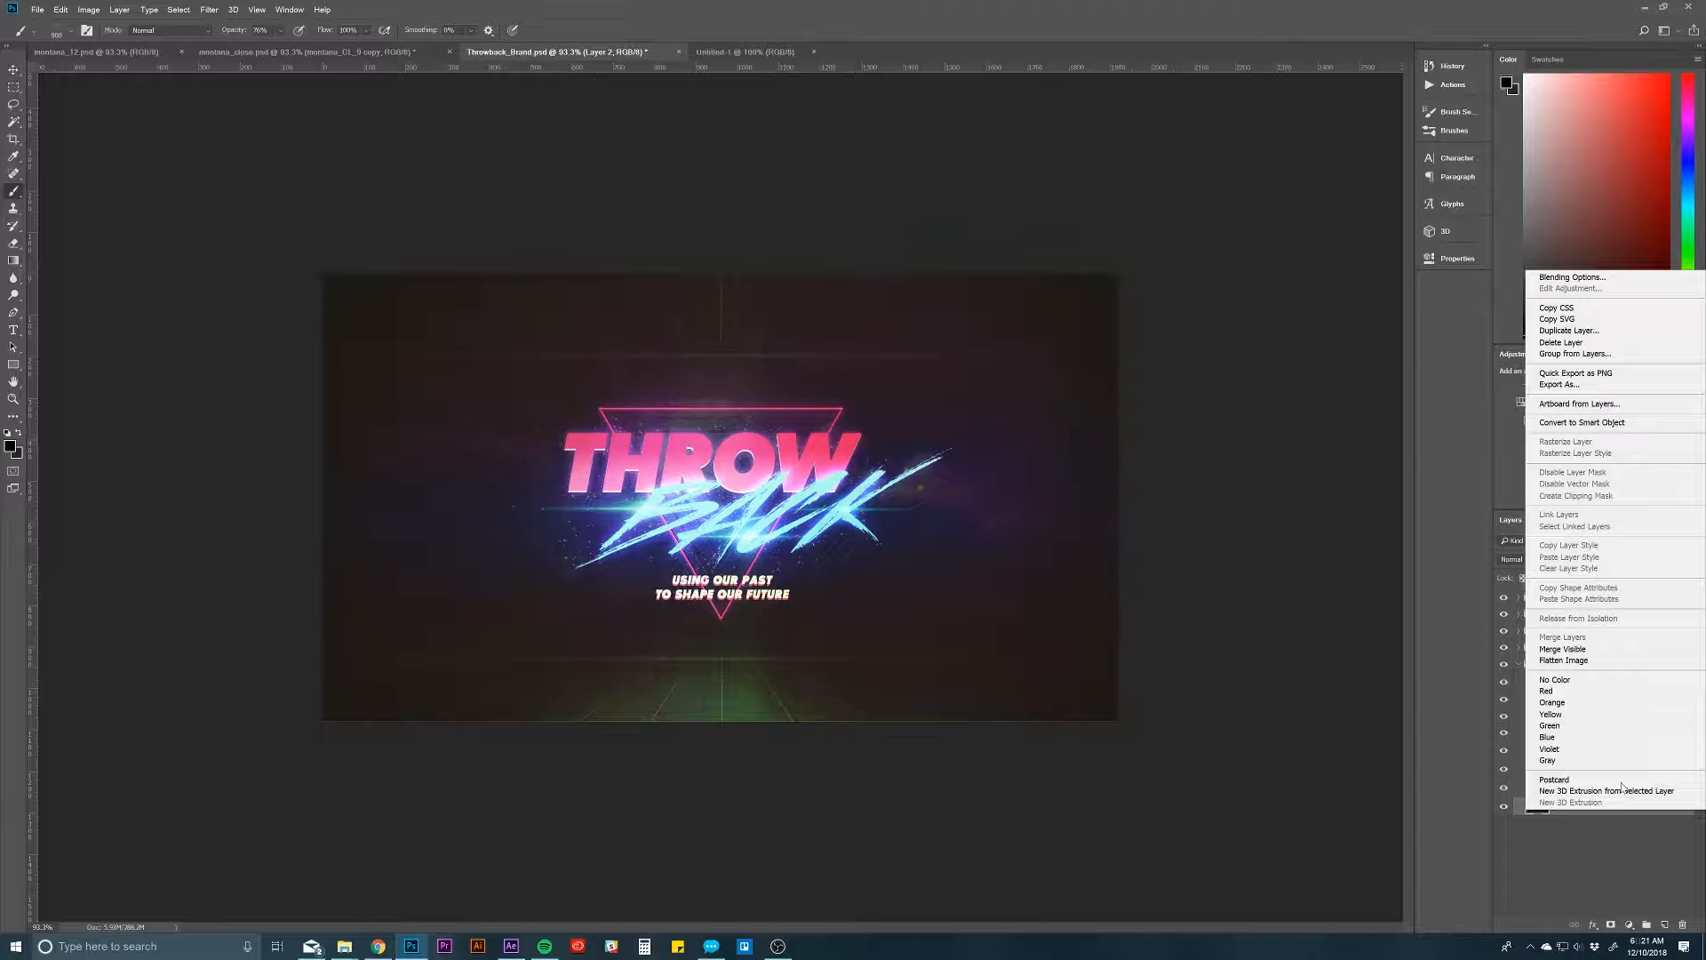
left_click(1573, 331)
left_click(720, 463)
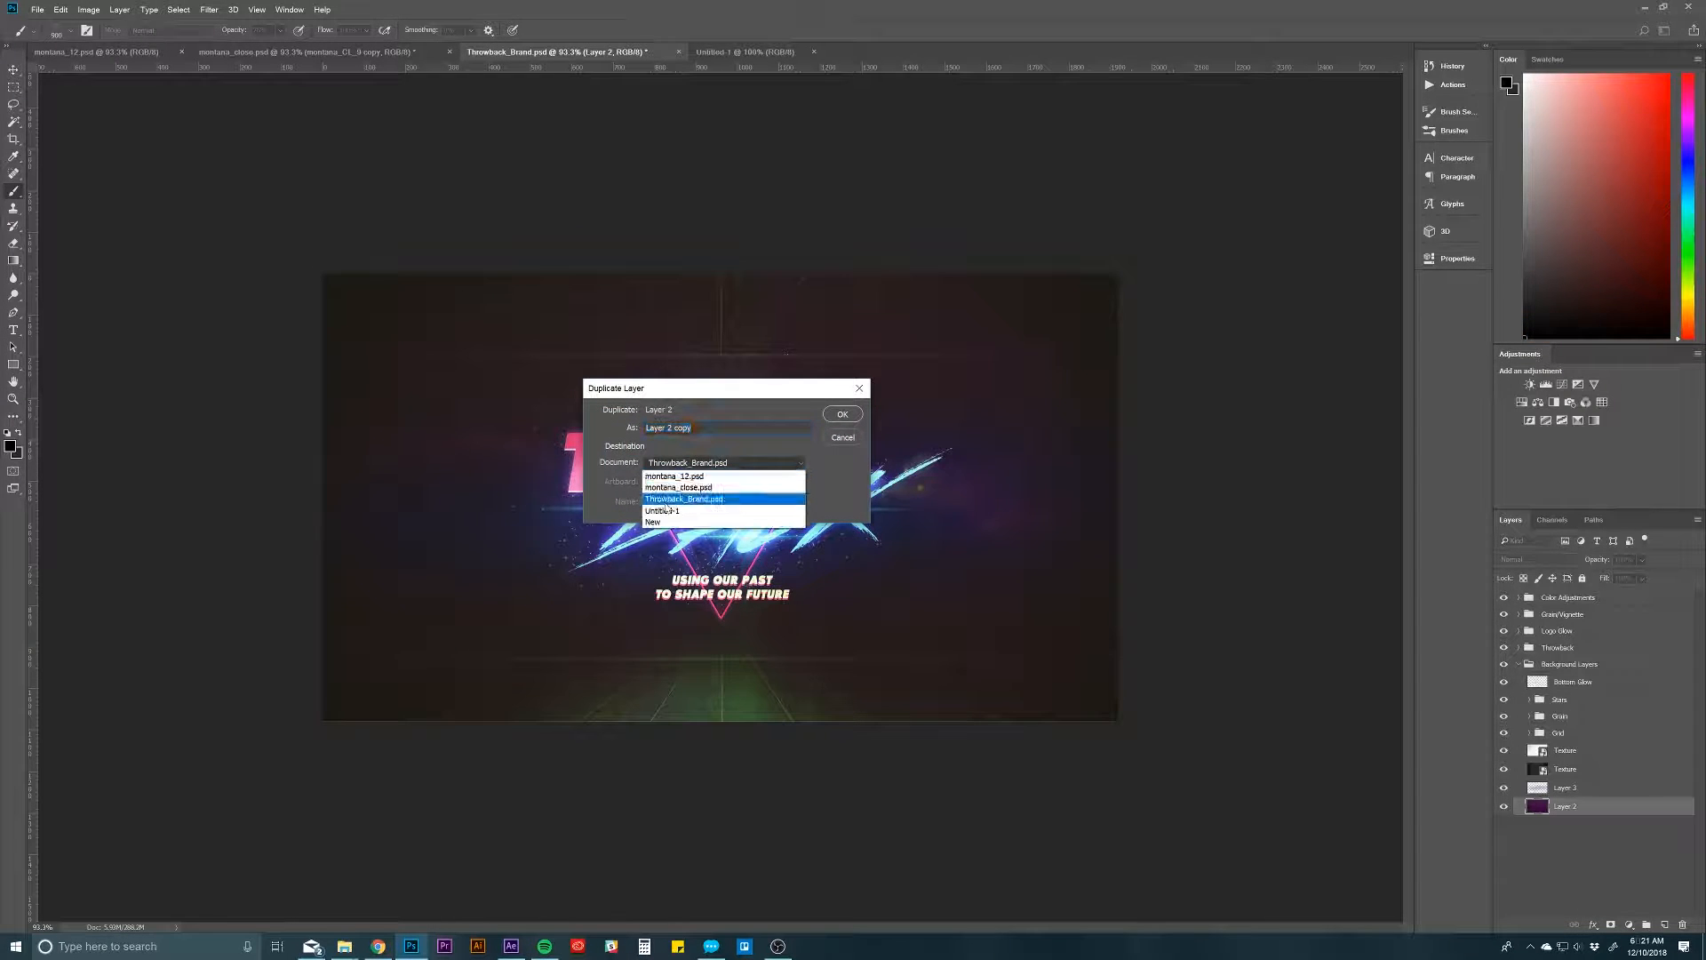
left_click(663, 520)
left_click(663, 463)
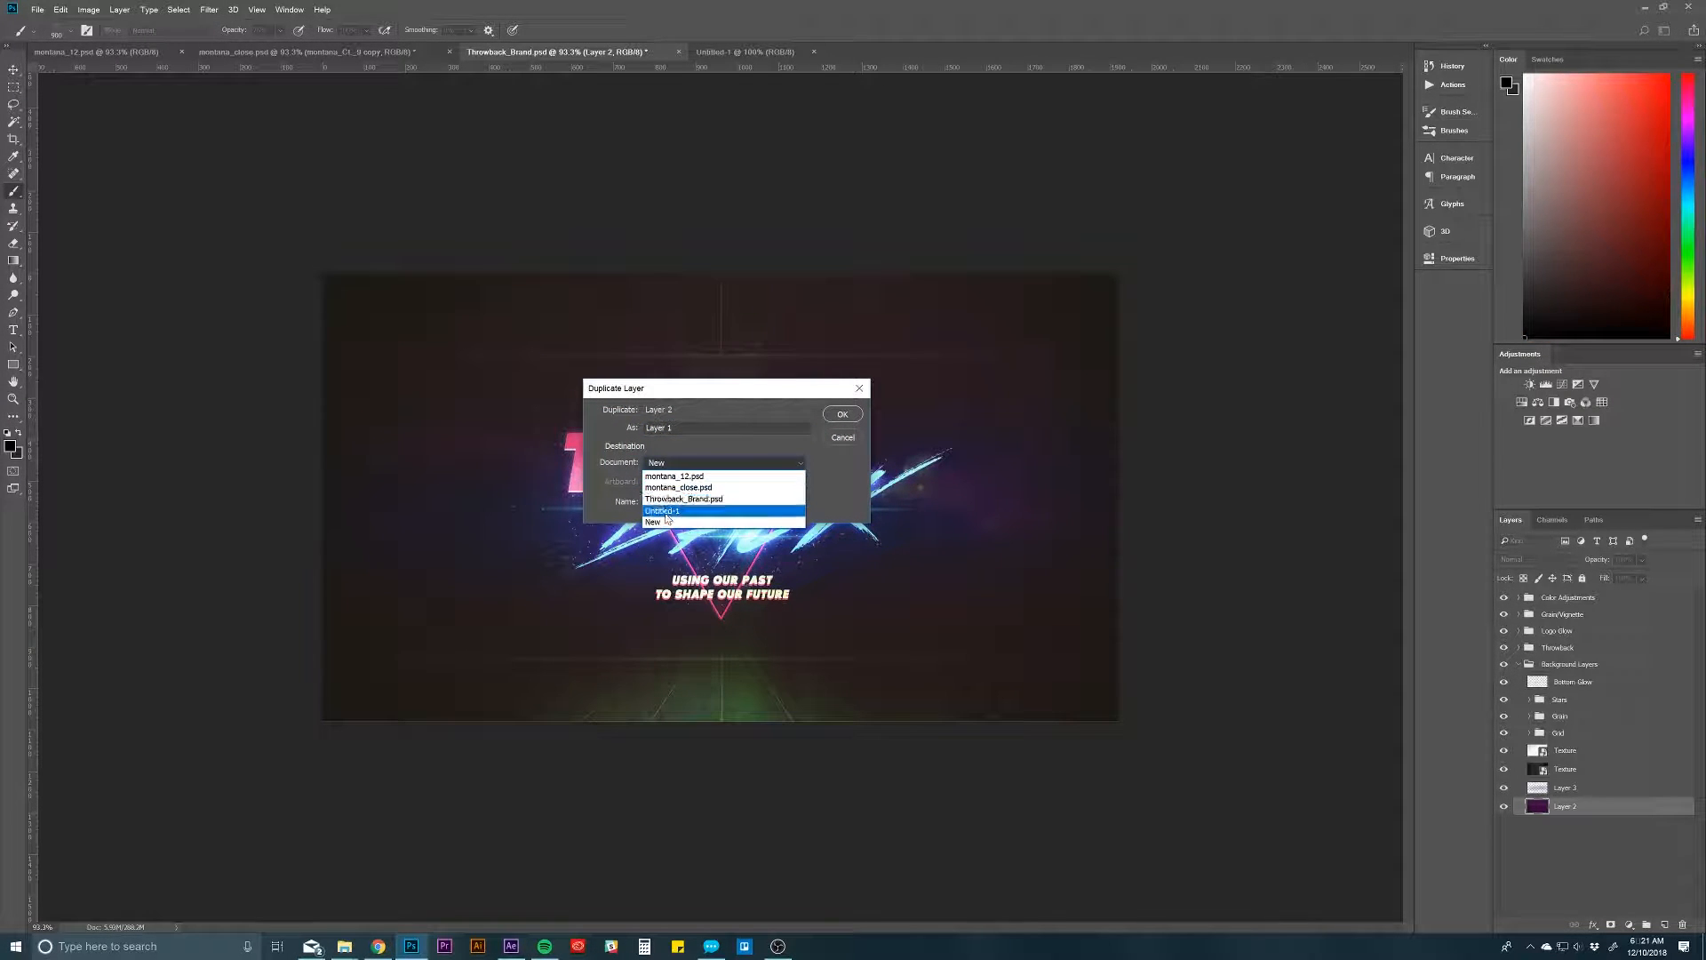
left_click(668, 514)
left_click(843, 414)
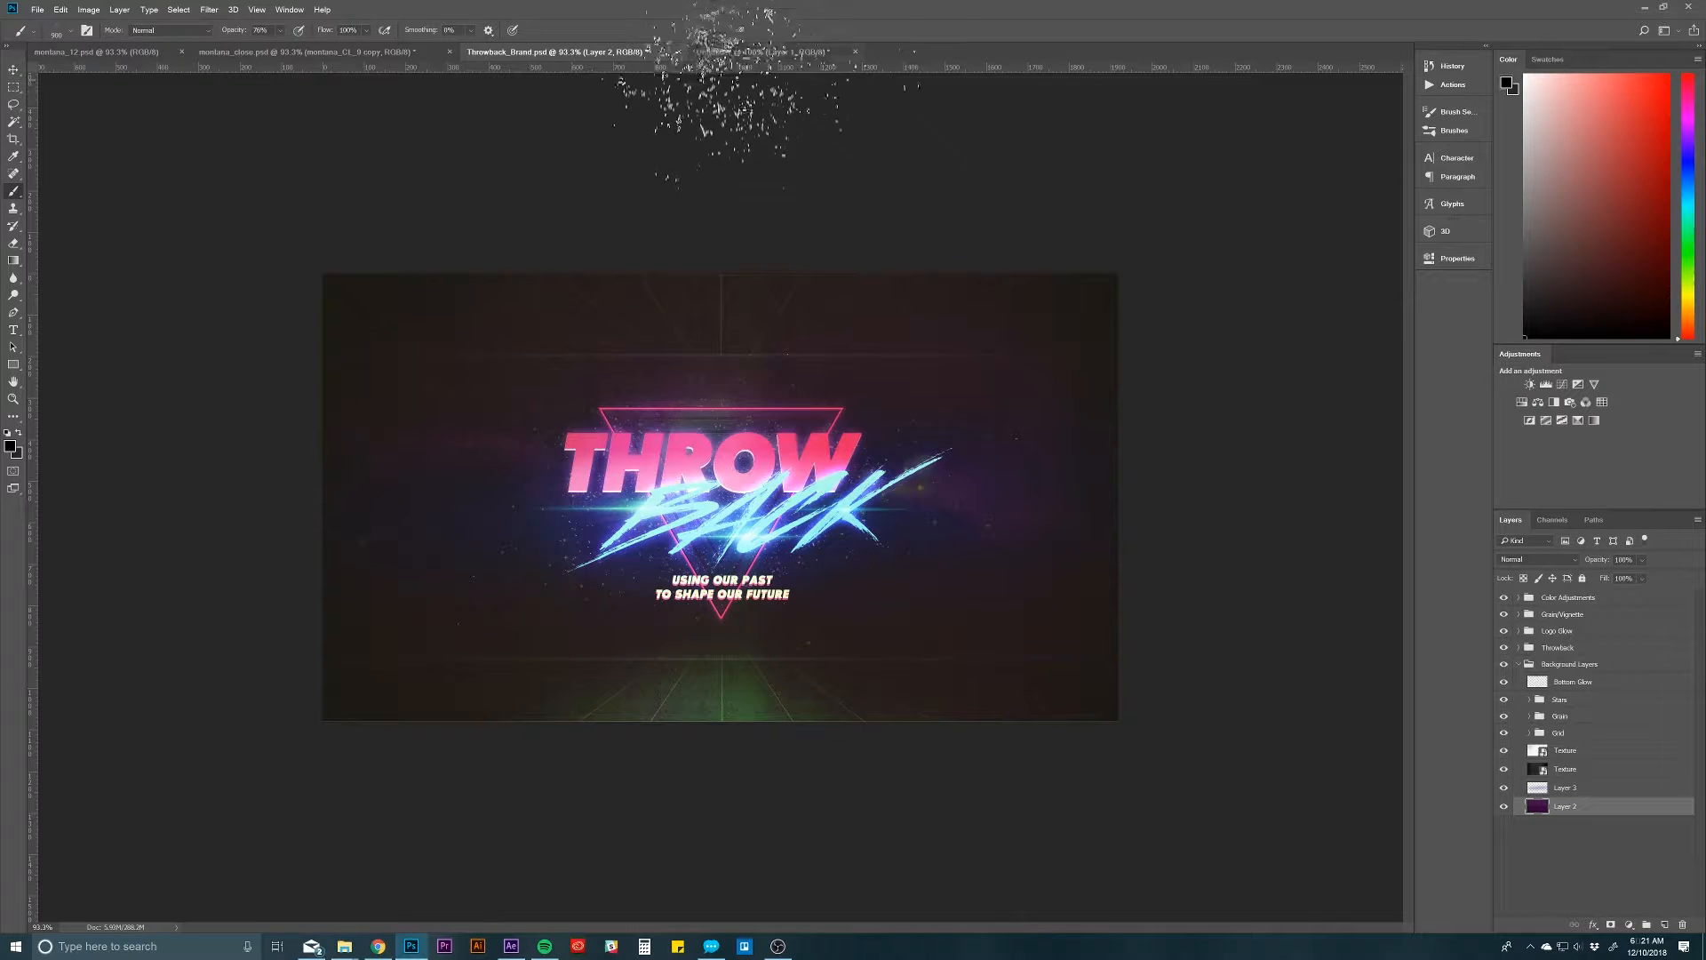
left_click(733, 52)
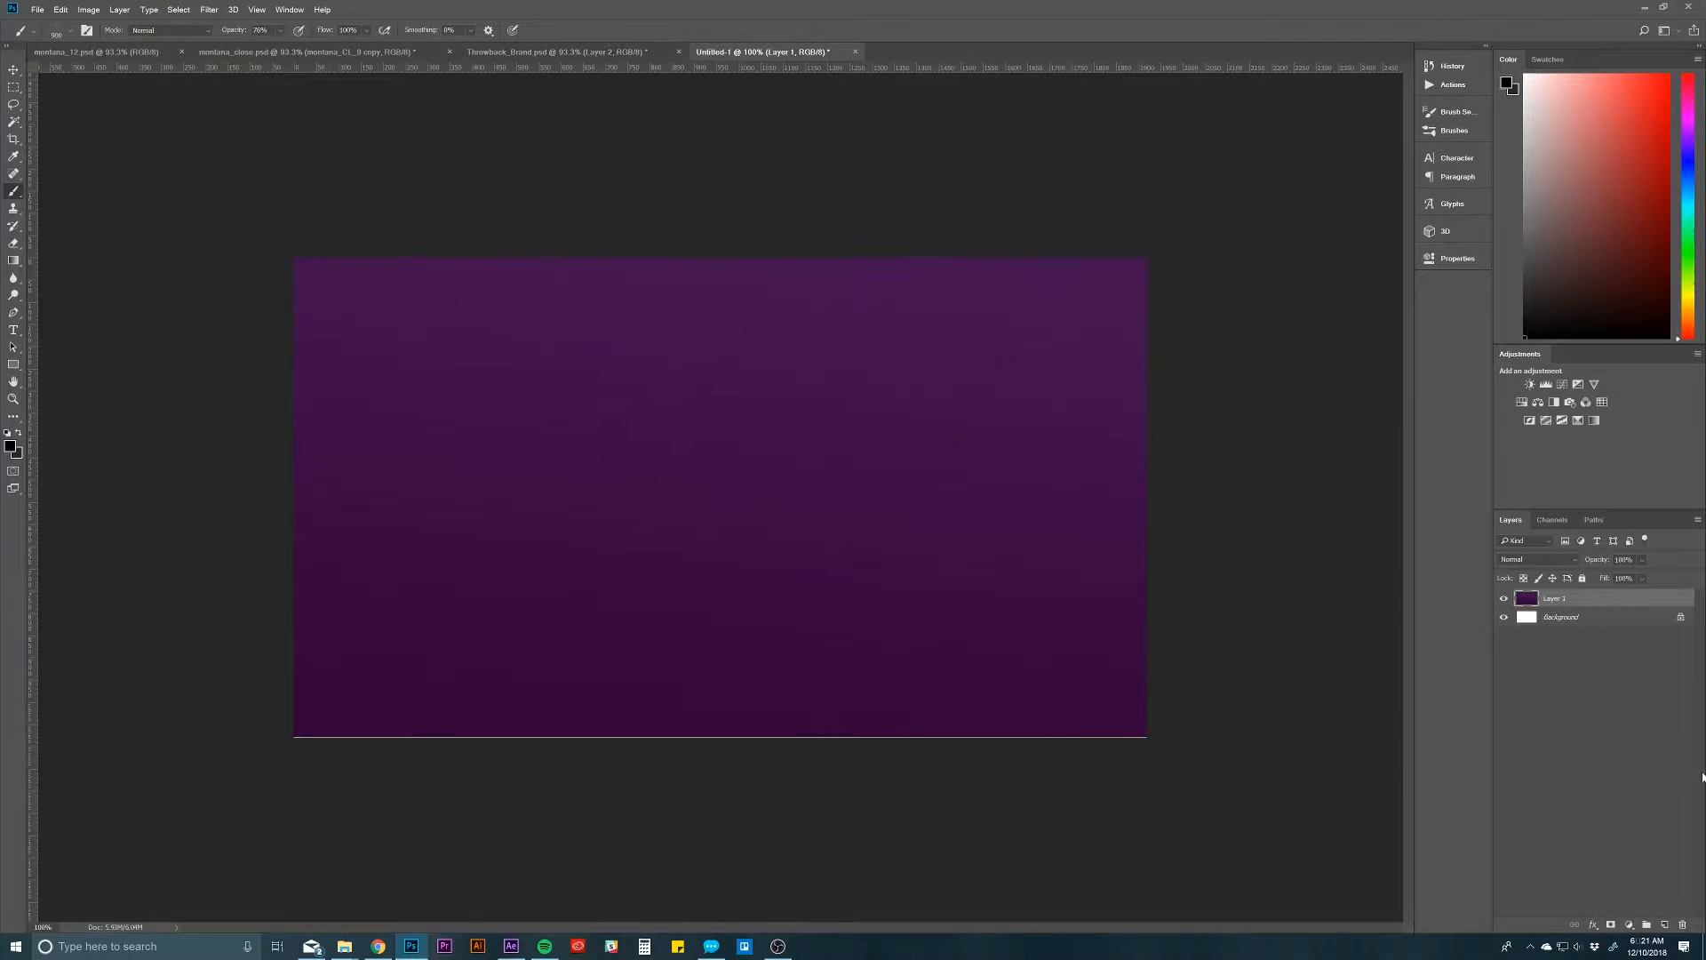
Step: Shift the purple gradient layer rightward by about a quarter of the canvas width, then deselect it
key("v")
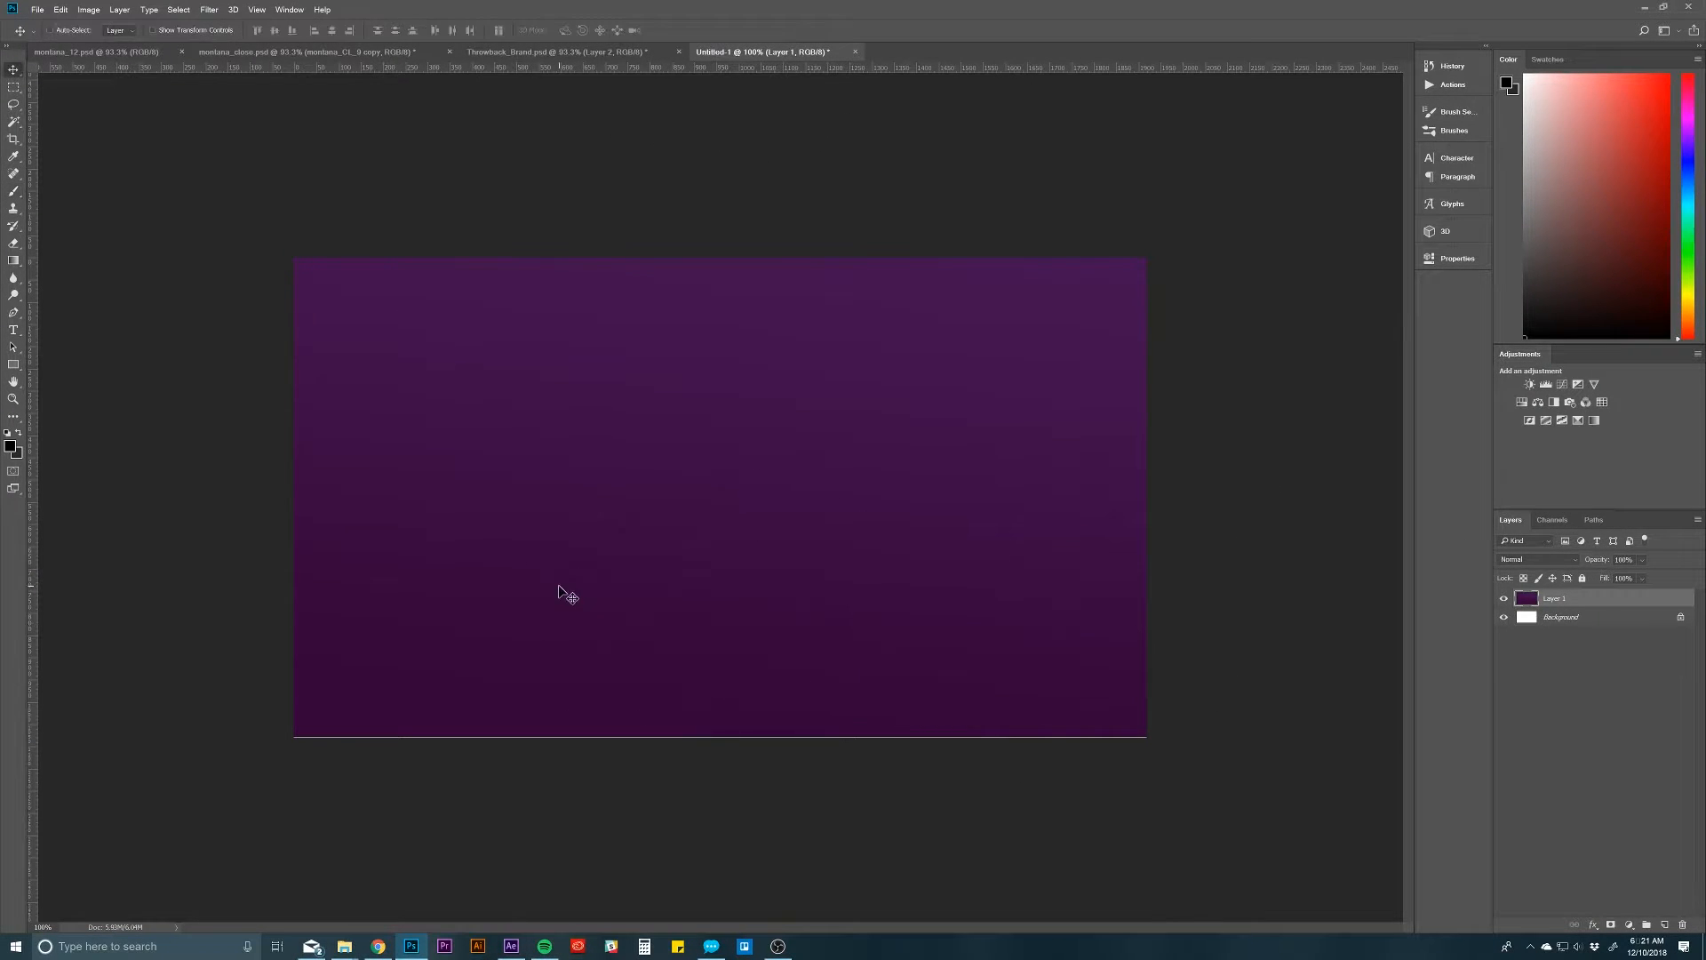
left_click_drag(563, 594, 754, 589)
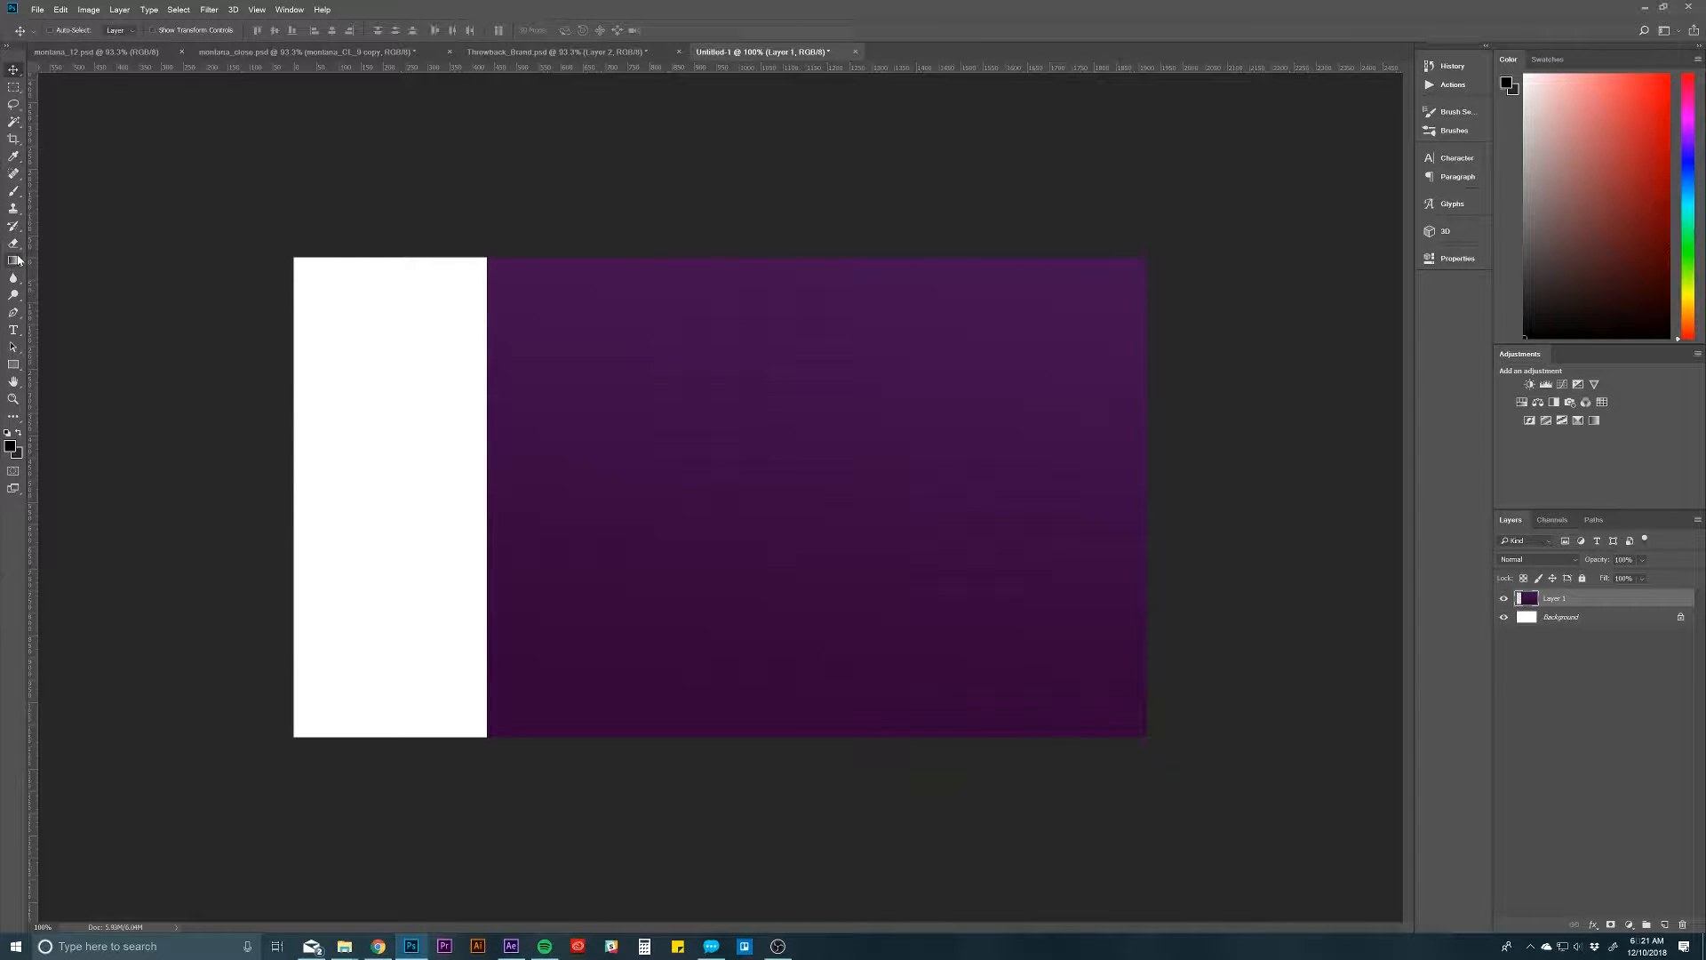
left_click(1537, 654)
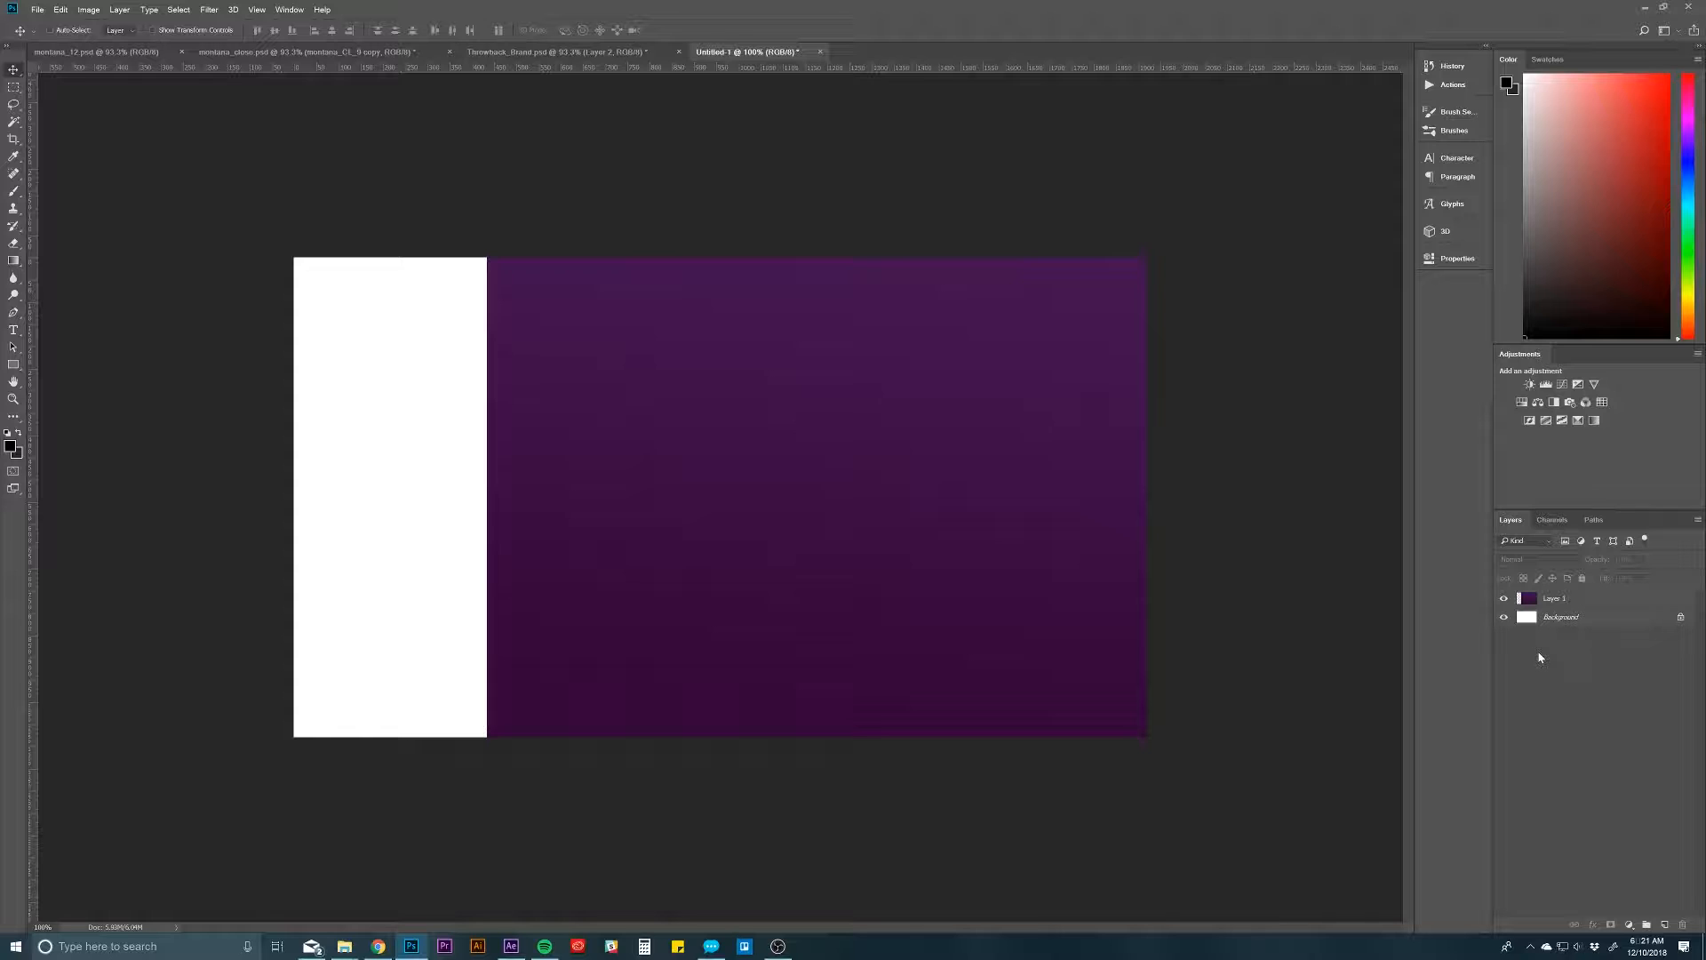
Step: Add a new layer and draw a white rectangle of about 2049 x 1167 px covering the entire canvas
key("ctrl+shift+n")
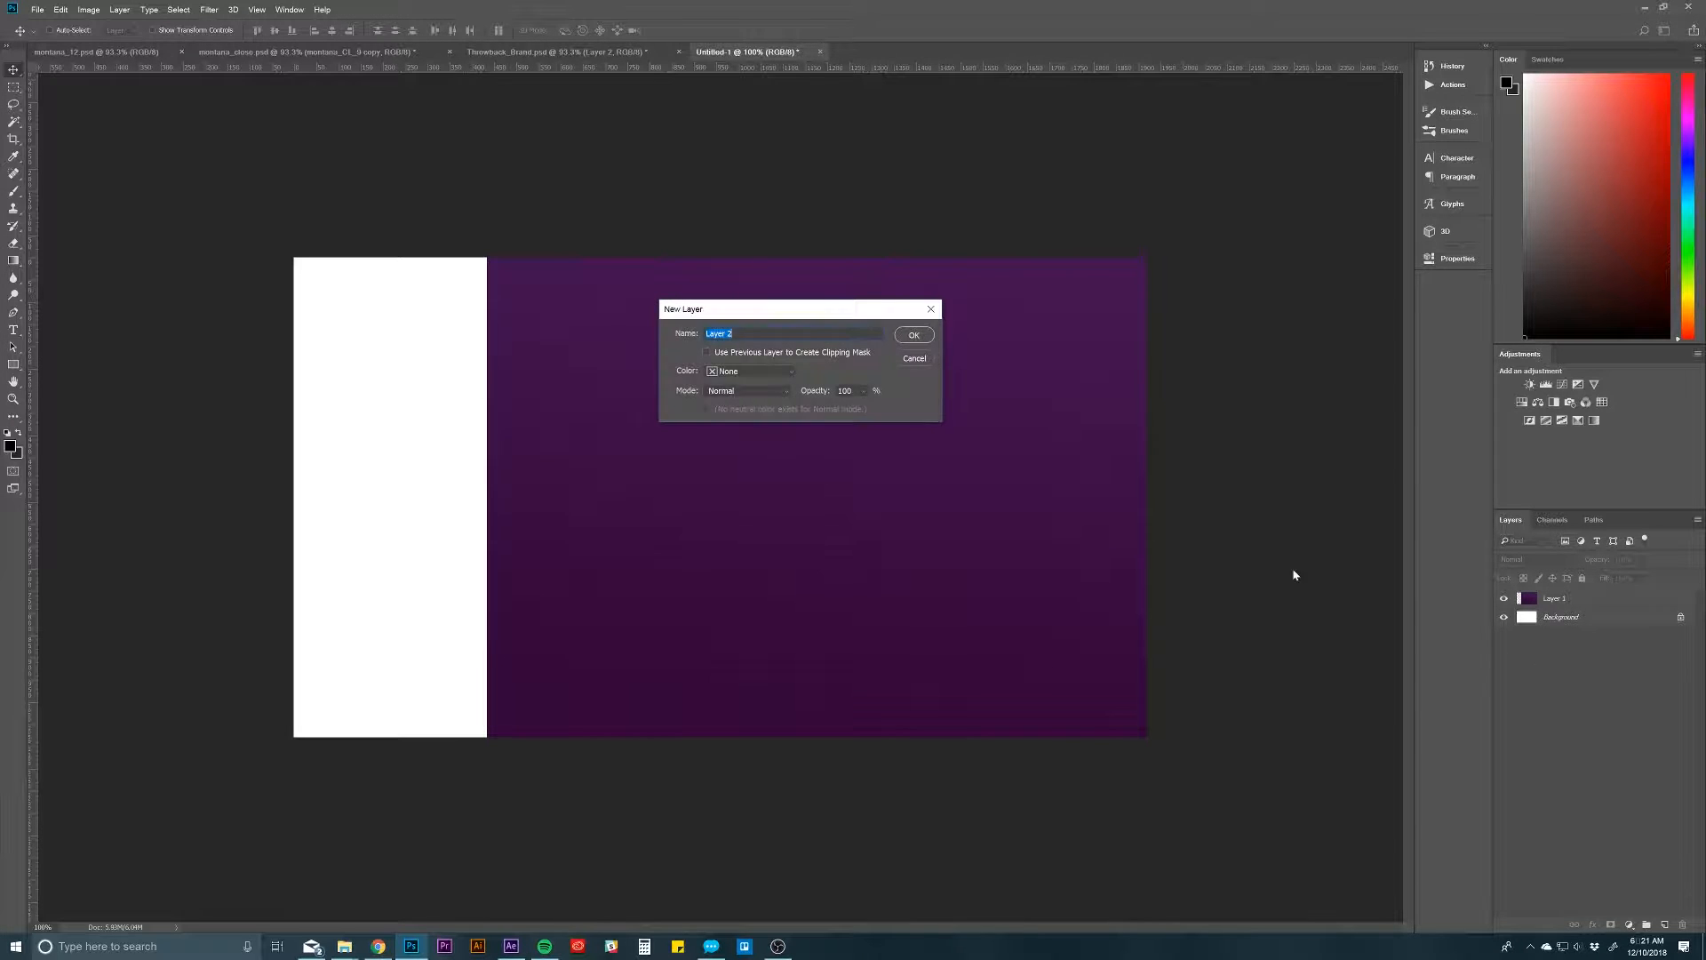
key("Return")
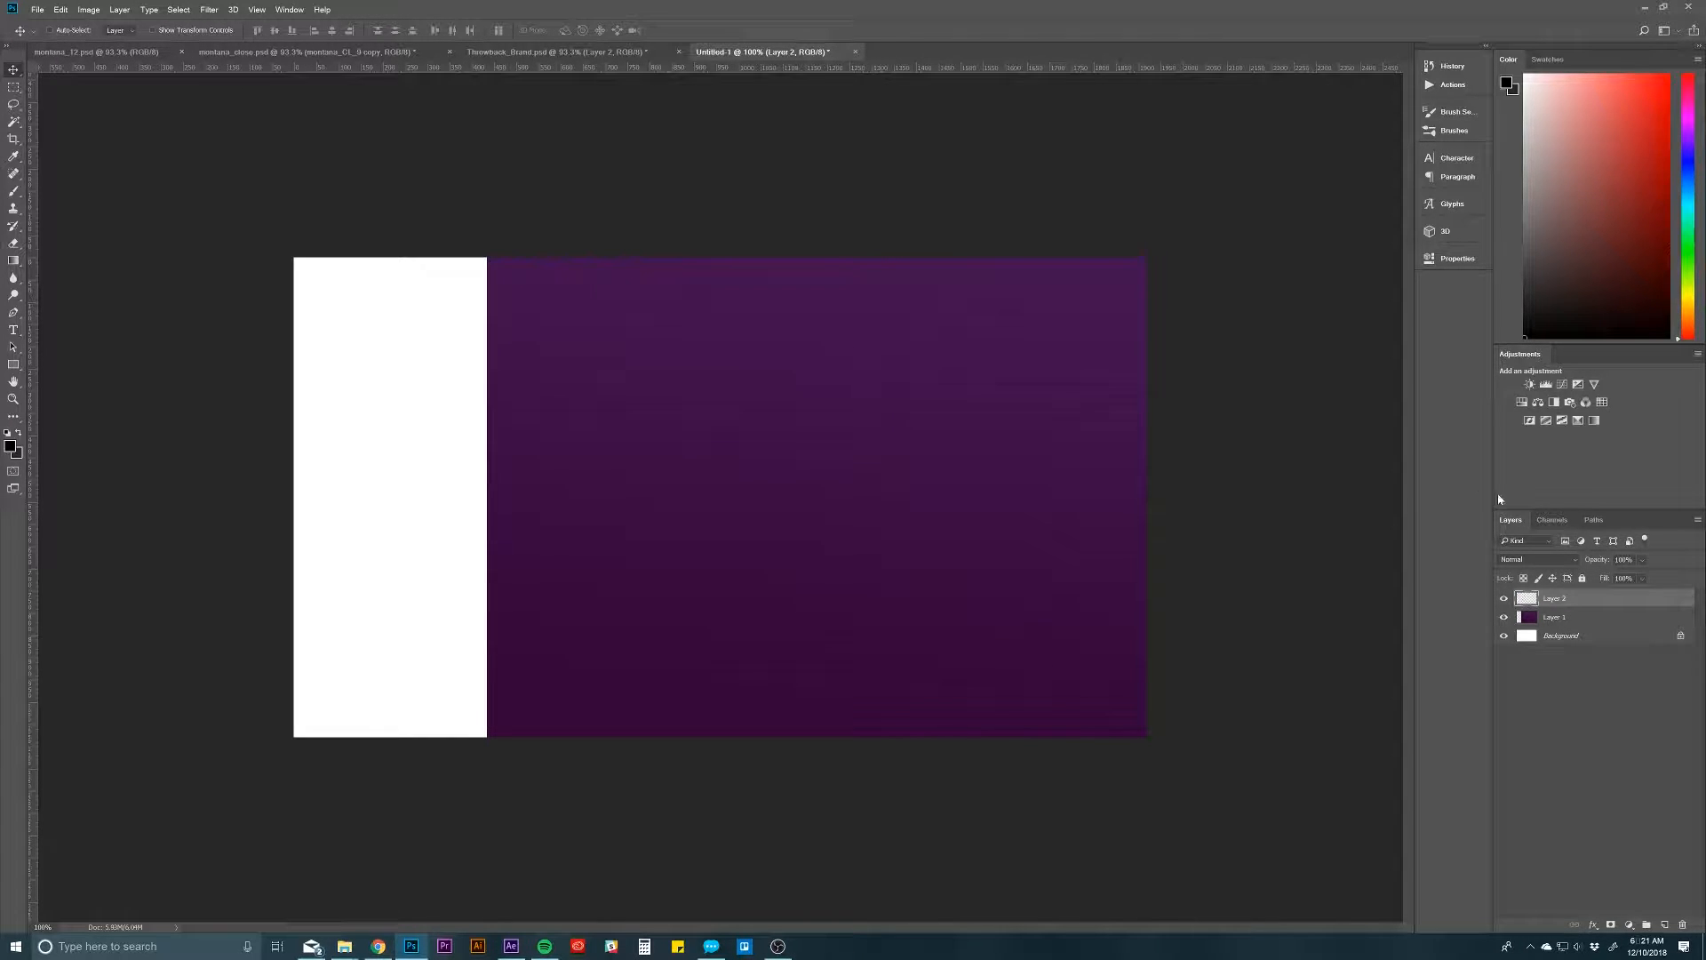
left_click(13, 364)
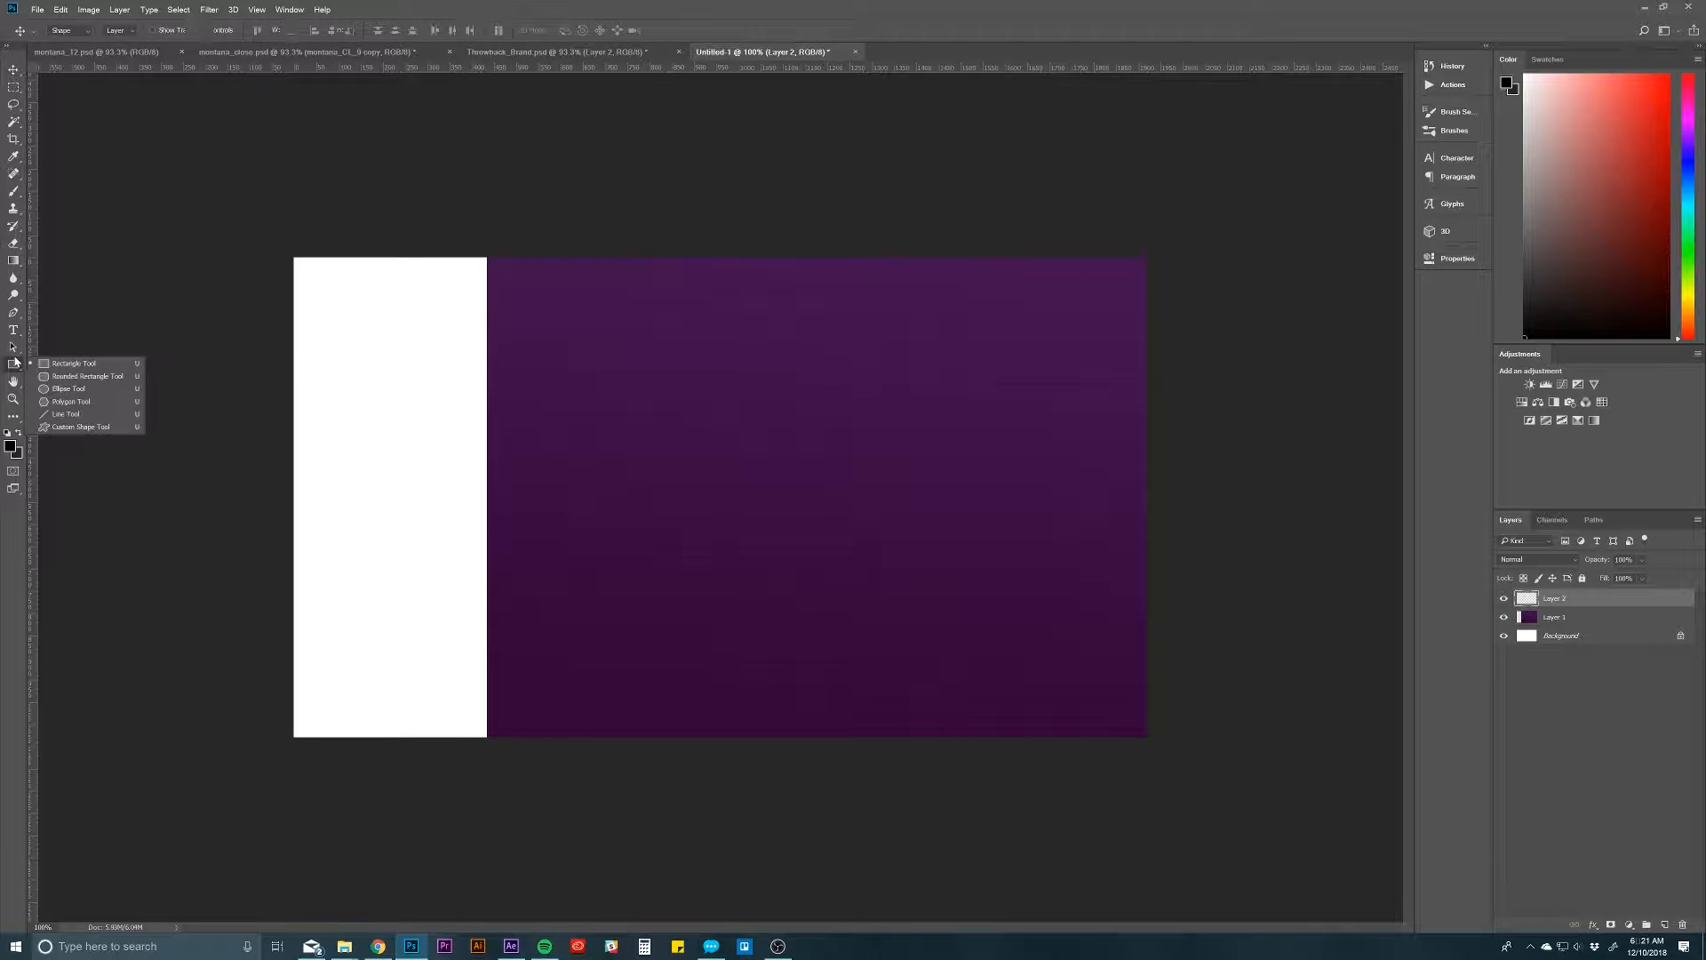
mouse_move(271, 234)
left_mouse_down()
mouse_move(1105, 648)
mouse_move(1180, 753)
left_mouse_up()
left_click(1571, 688)
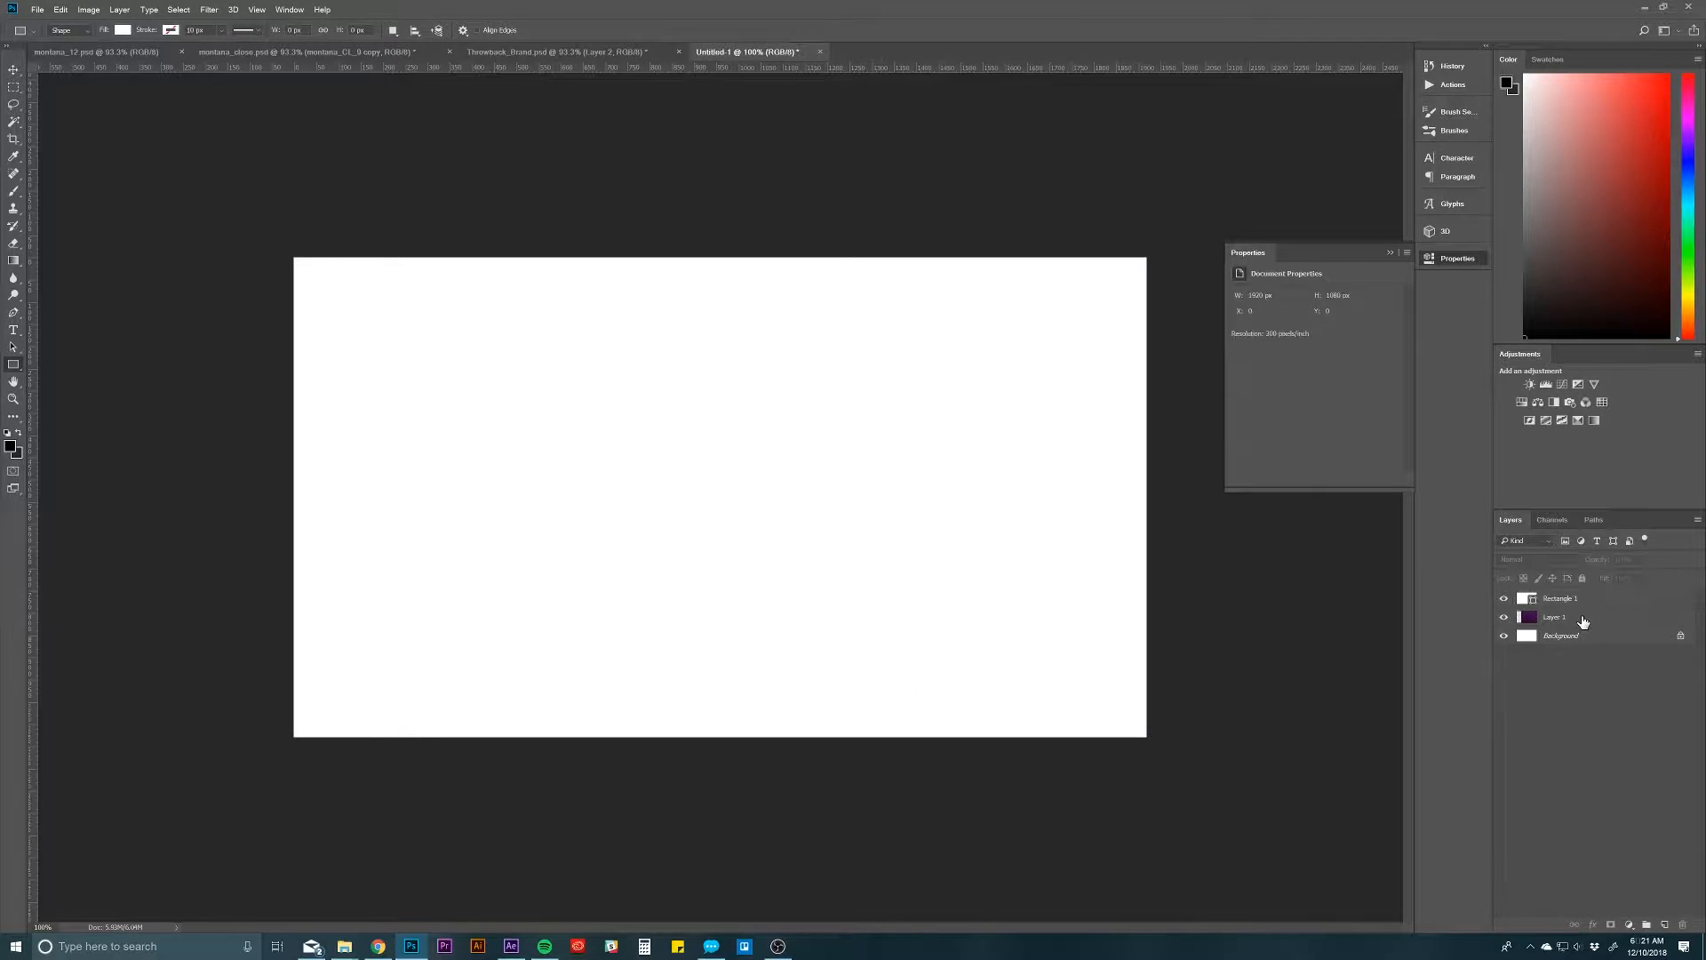
Step: Move the white rectangle rightward to about 590 px from the canvas's left edge, exposing a strip of the purple gradient
left_click(1606, 605)
key("v")
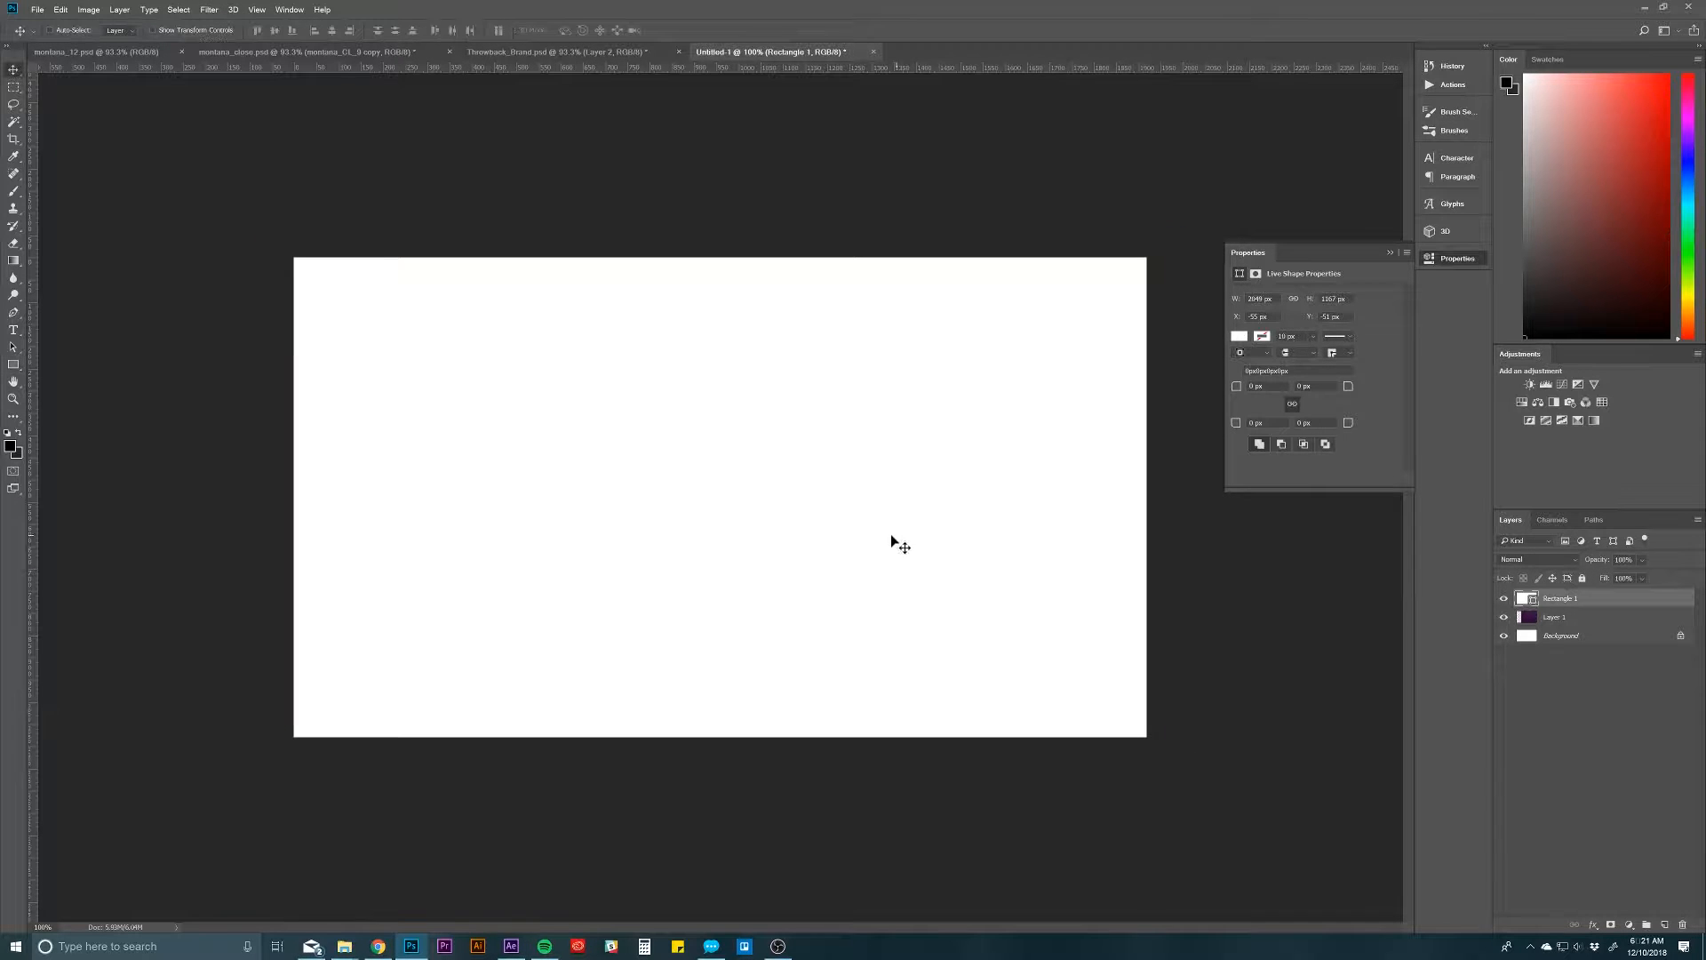
left_click_drag(766, 532, 1055, 540)
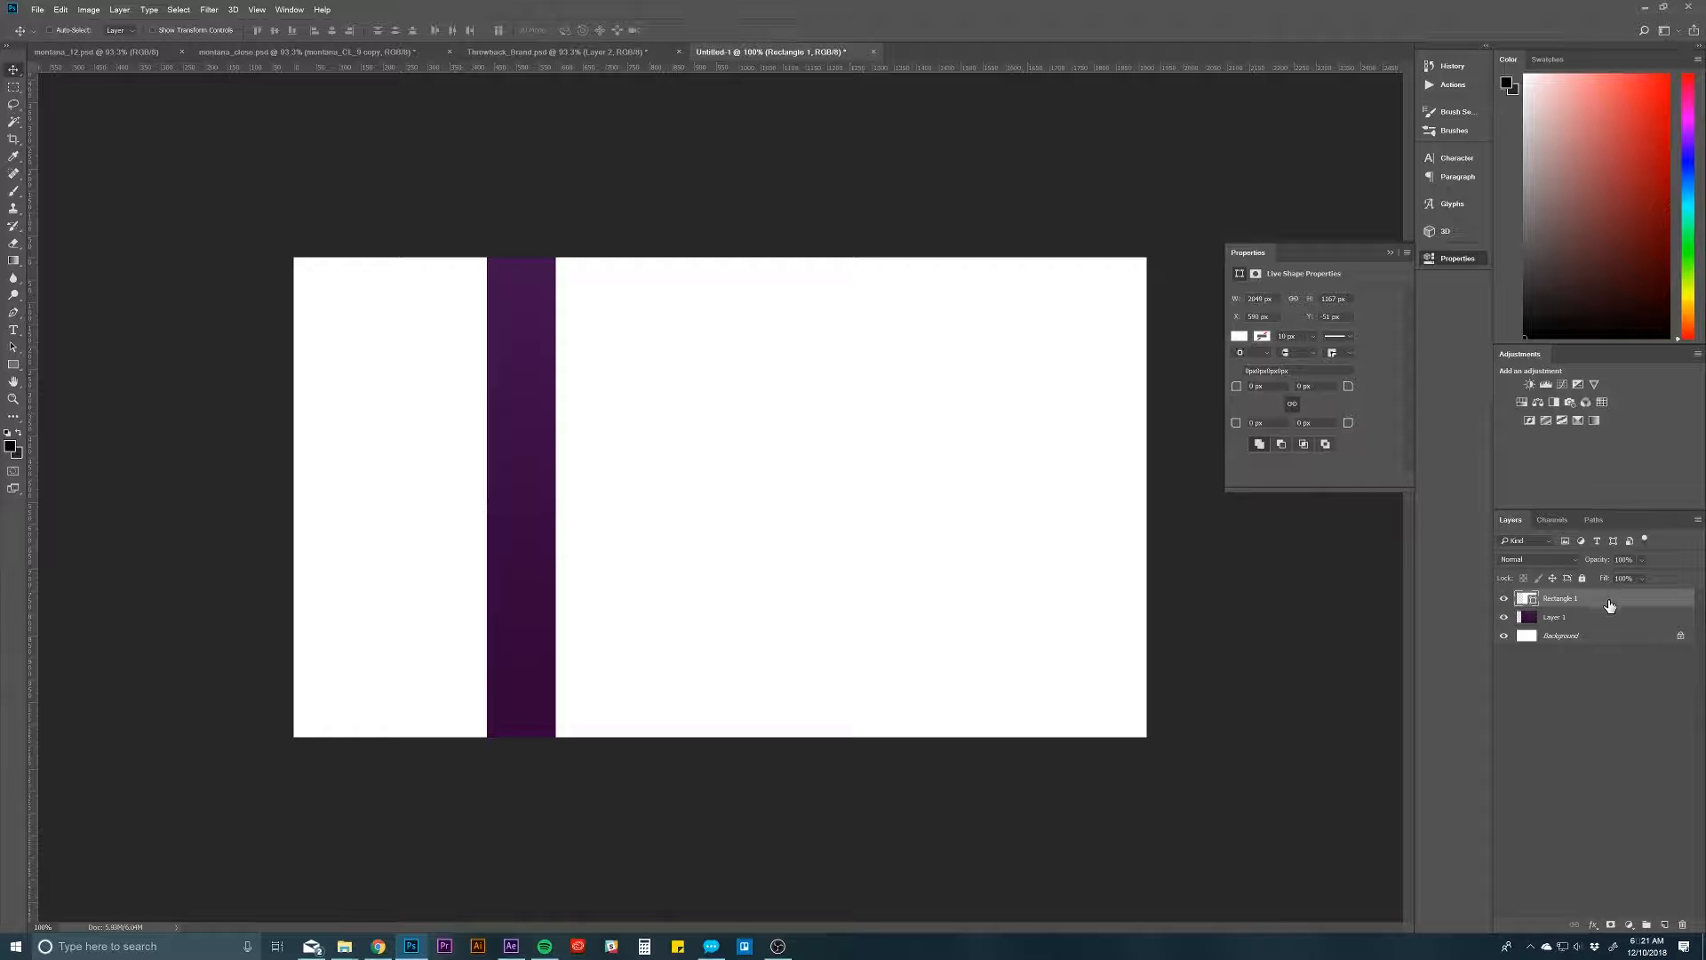
Step: Add a Gradient Overlay to the rectangle, sampling its start and end colours from the bottom and top of the exposed purple strip
double_click(1616, 605)
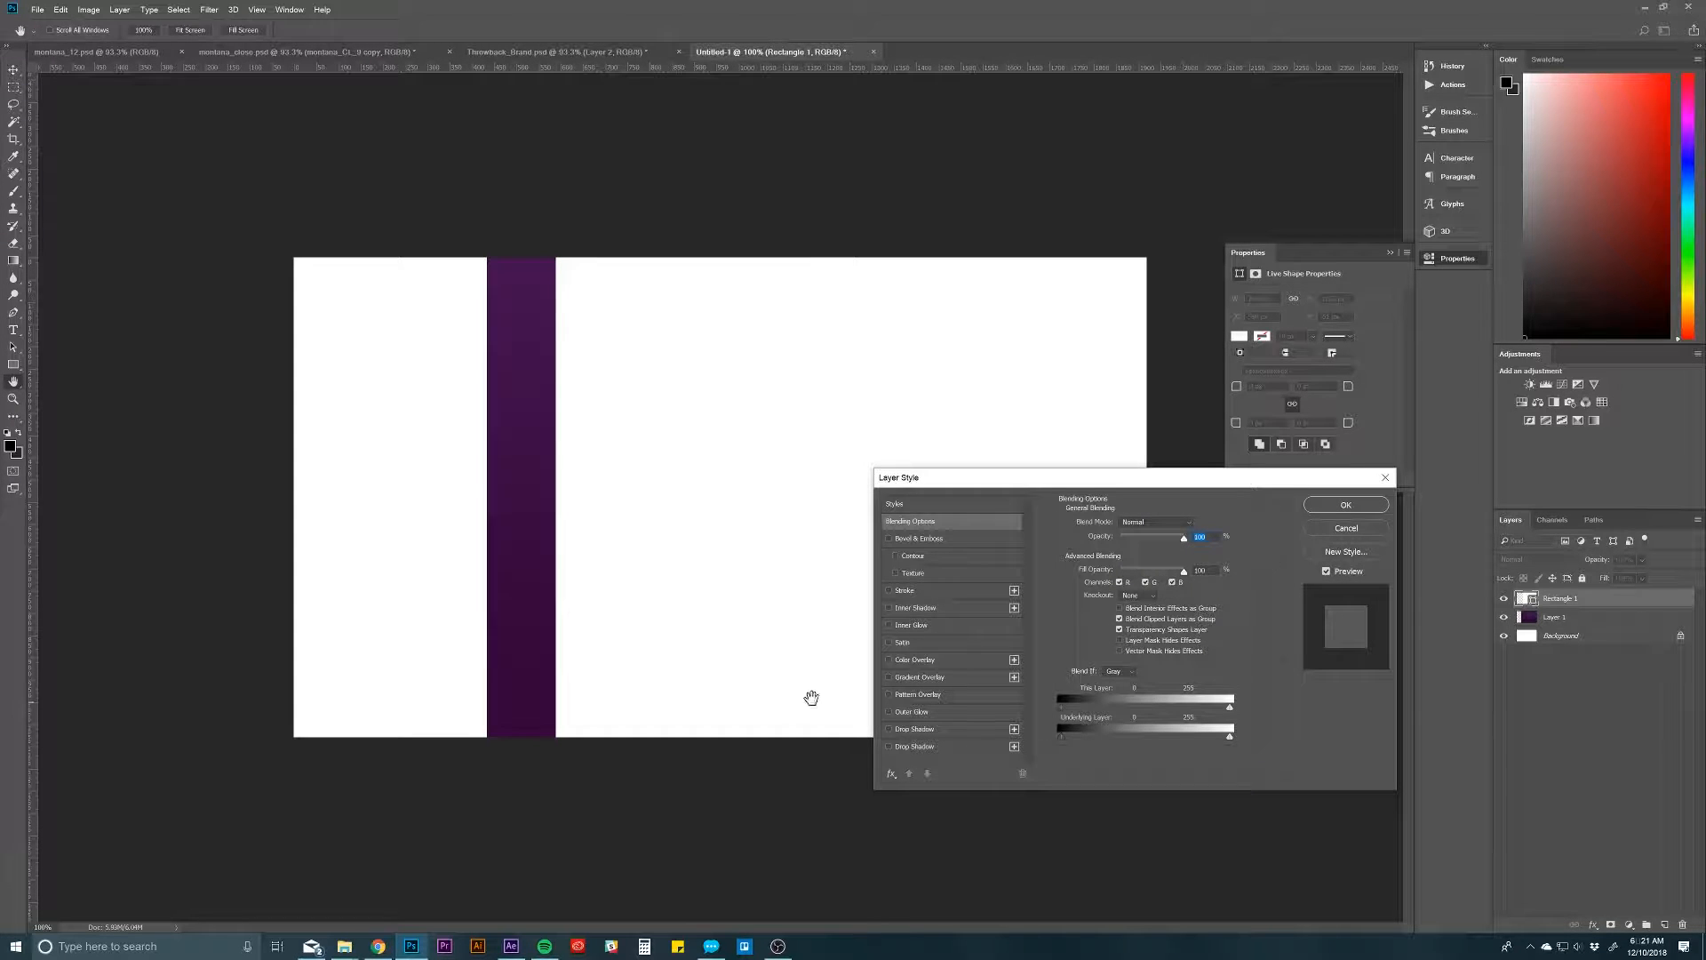
left_click(926, 679)
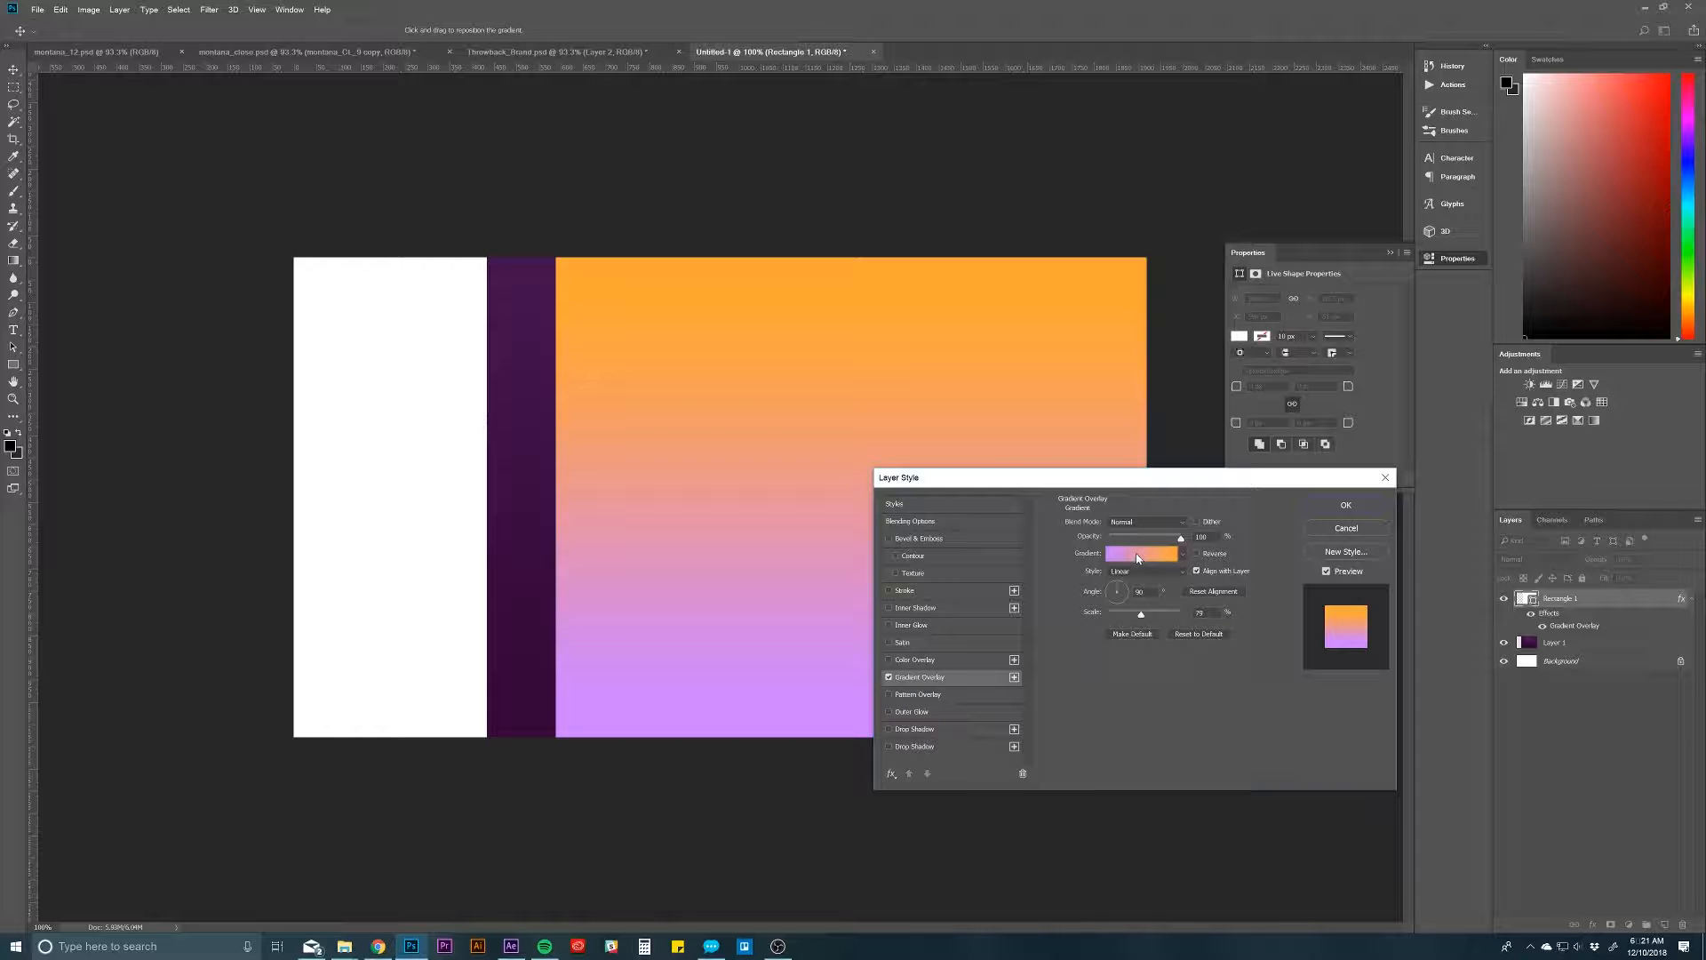
left_click(1138, 555)
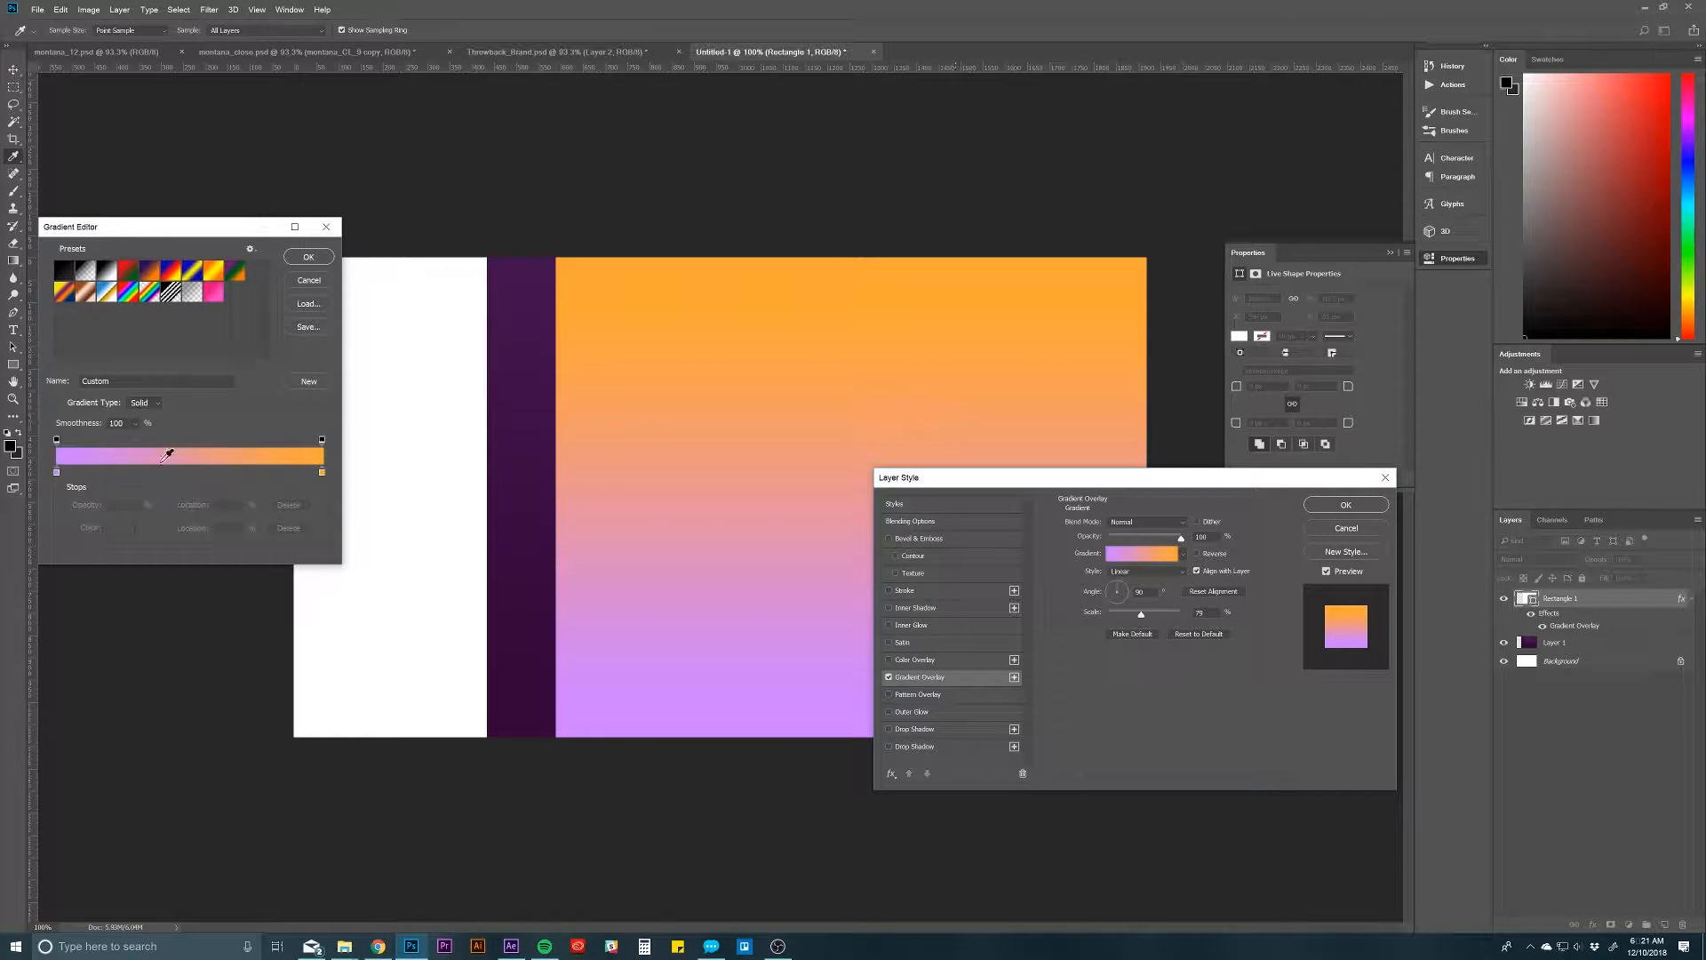
left_click(57, 472)
left_click(503, 729)
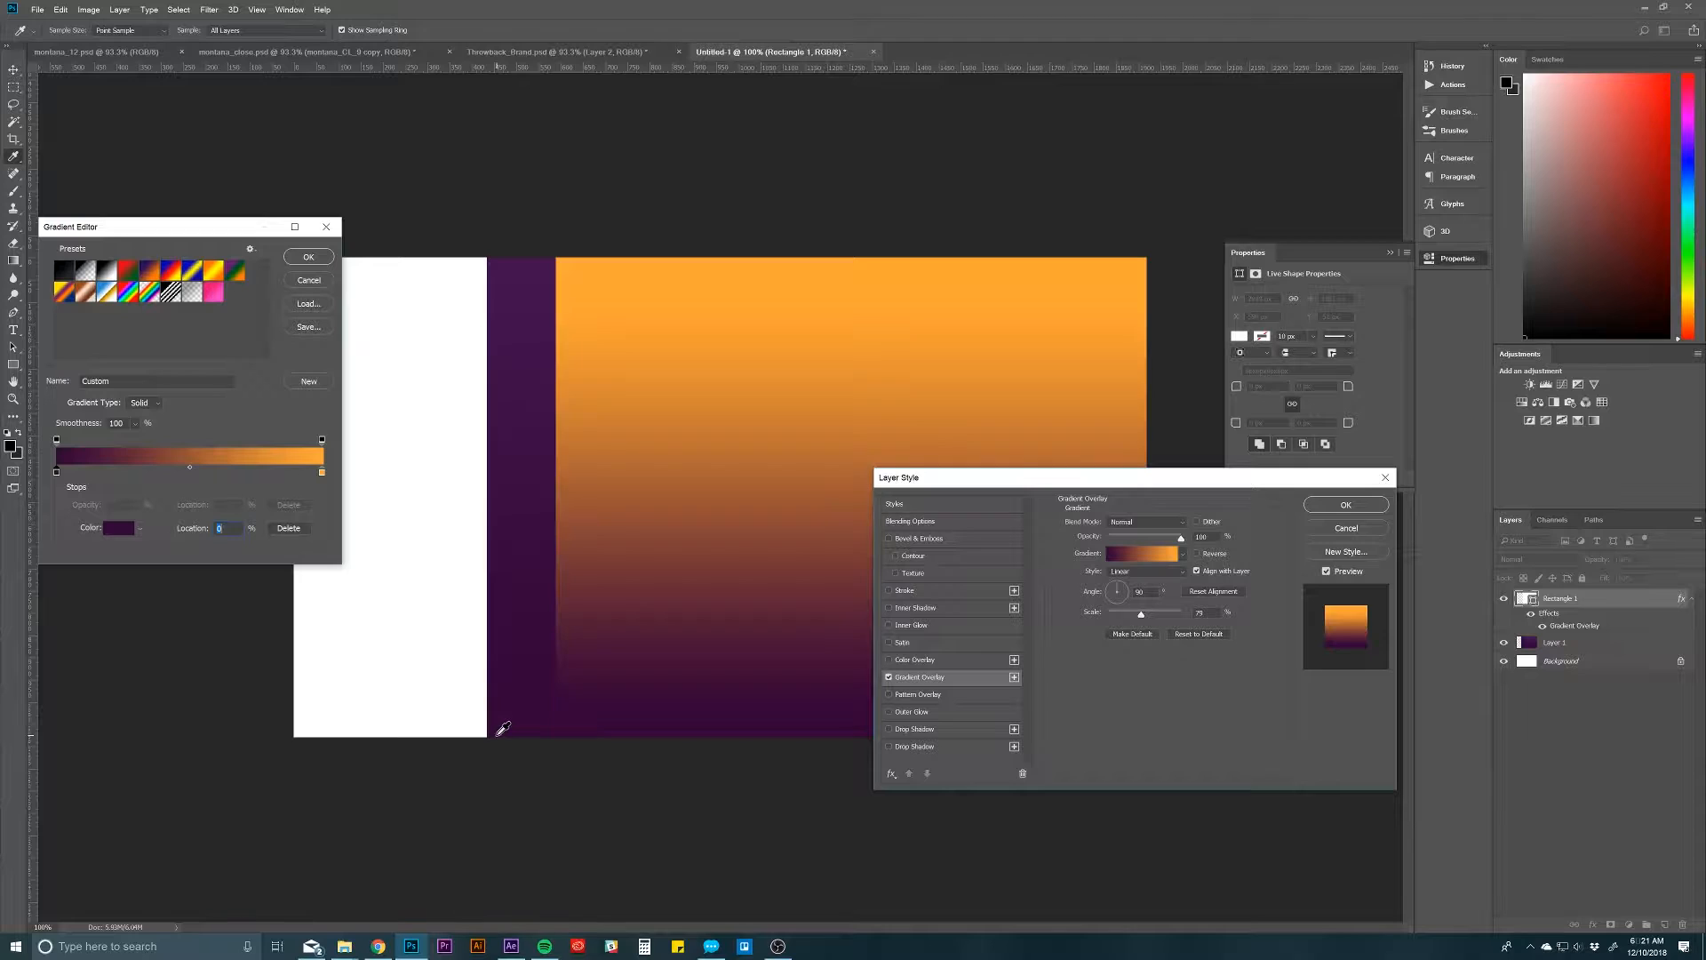
left_click(321, 474)
left_click(504, 258)
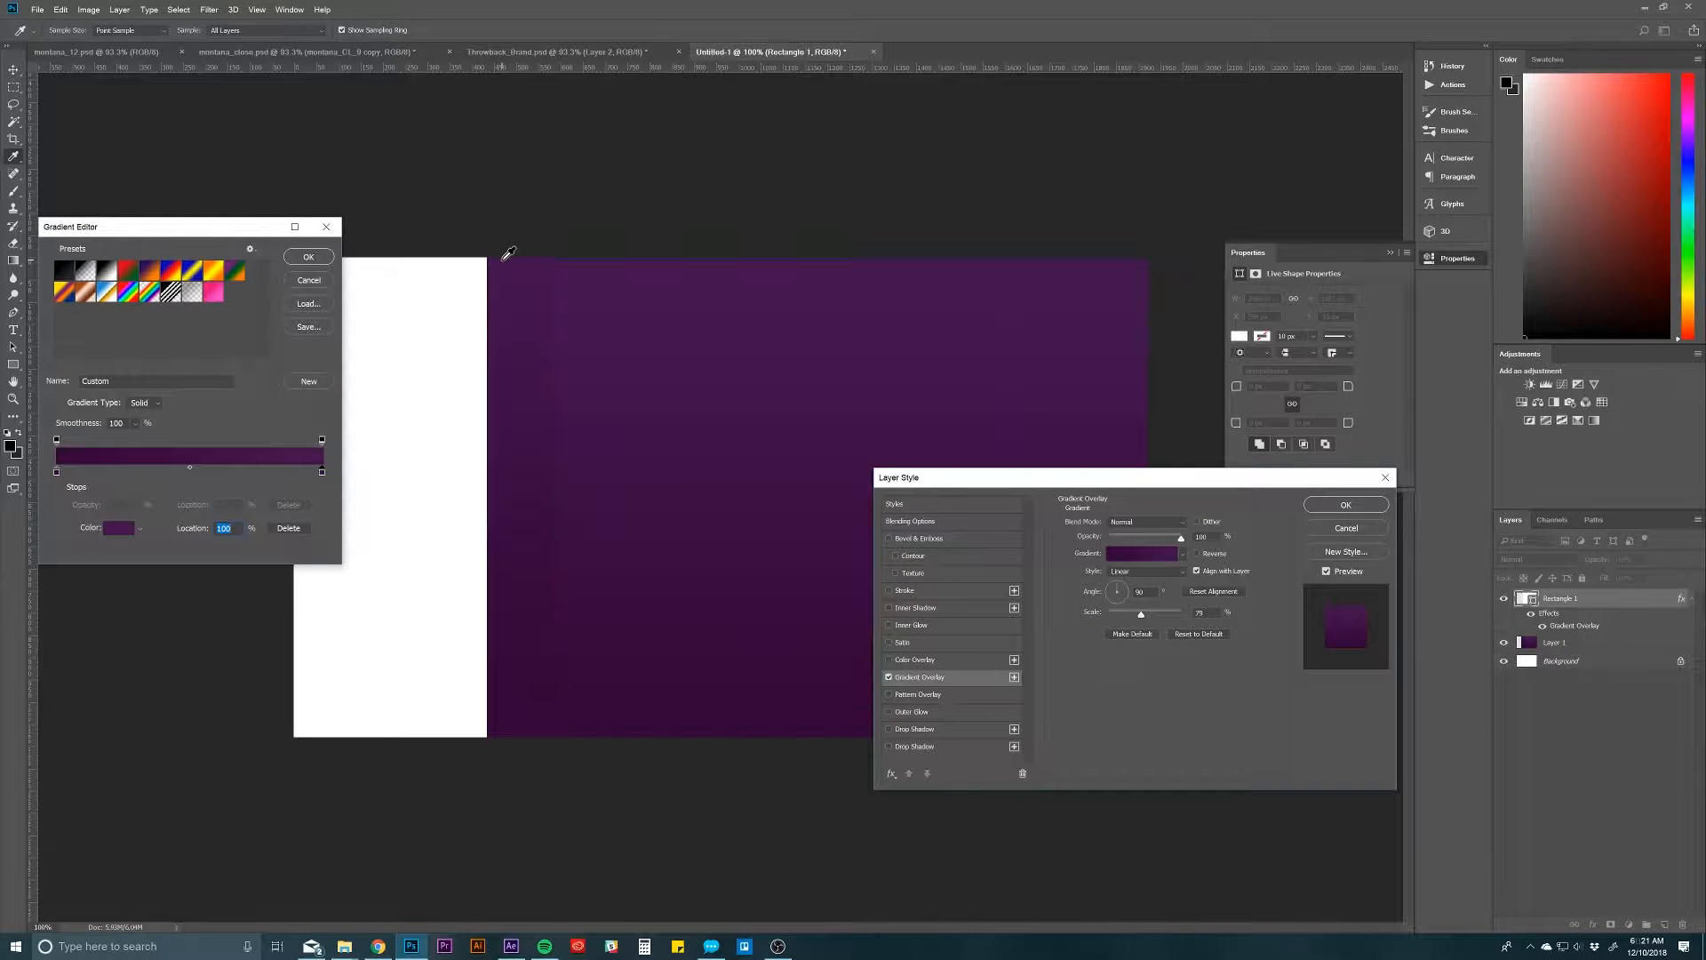
Step: Accept the sampled purple gradient, then reduce the scale of the rectangle's Gradient Overlay to tighten the colour transition
left_click(308, 258)
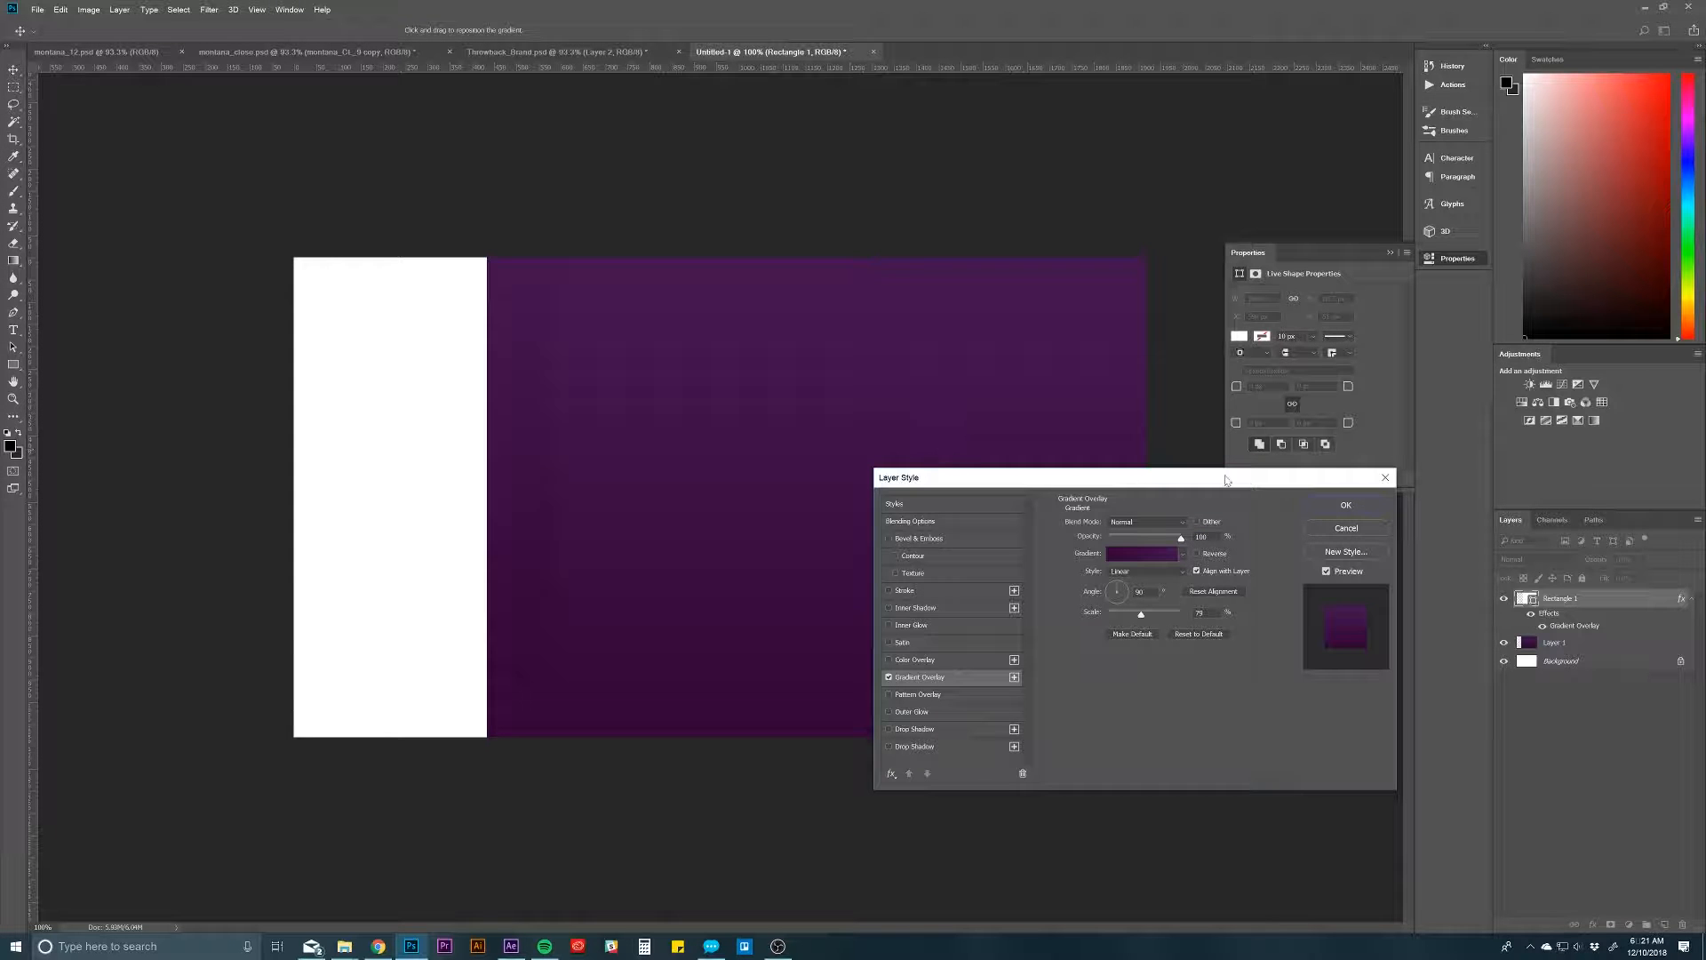
left_click(1346, 505)
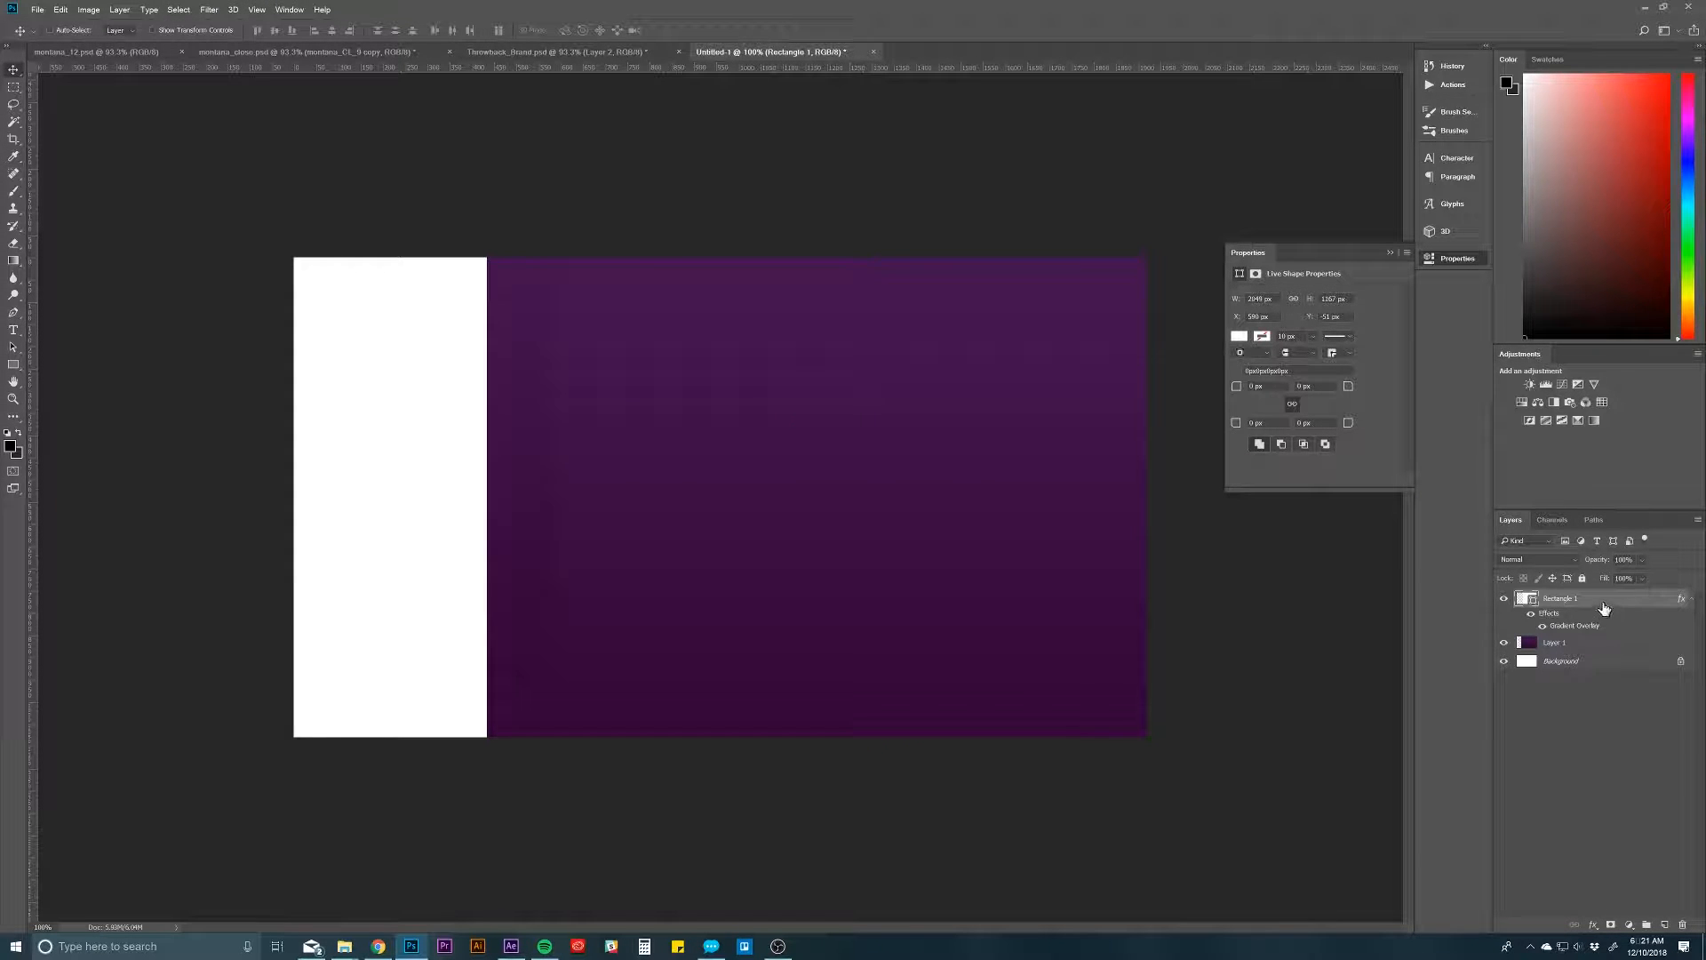
double_click(1577, 627)
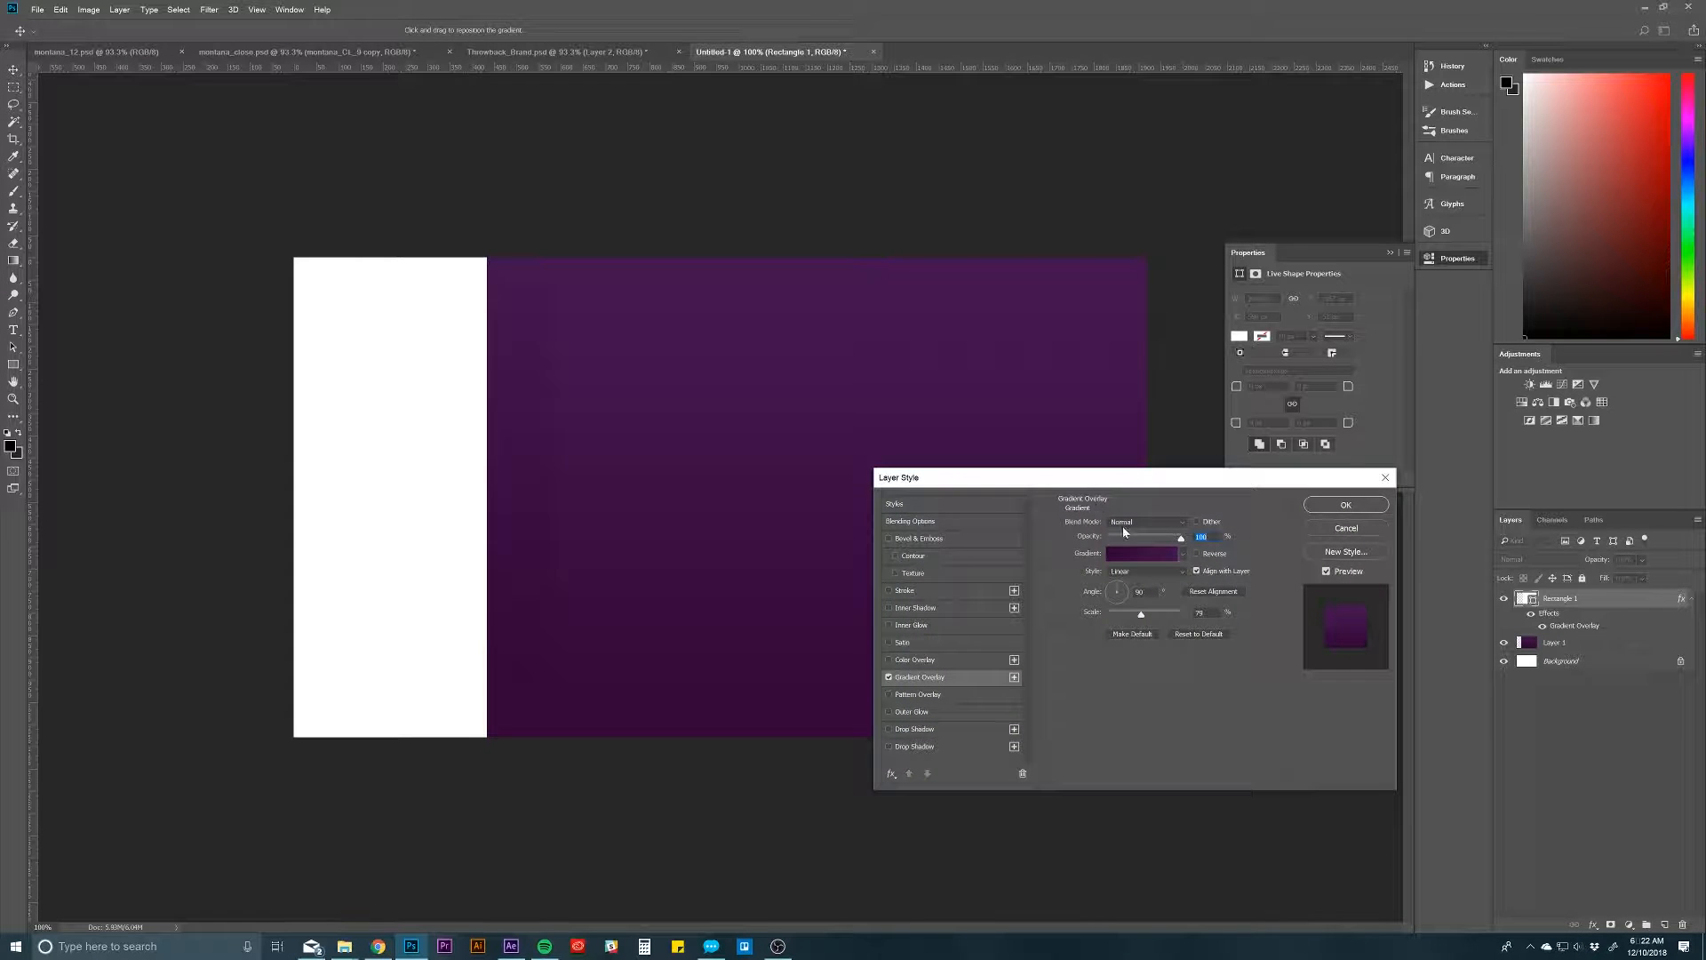
left_click_drag(1142, 612, 1123, 618)
left_click(1346, 505)
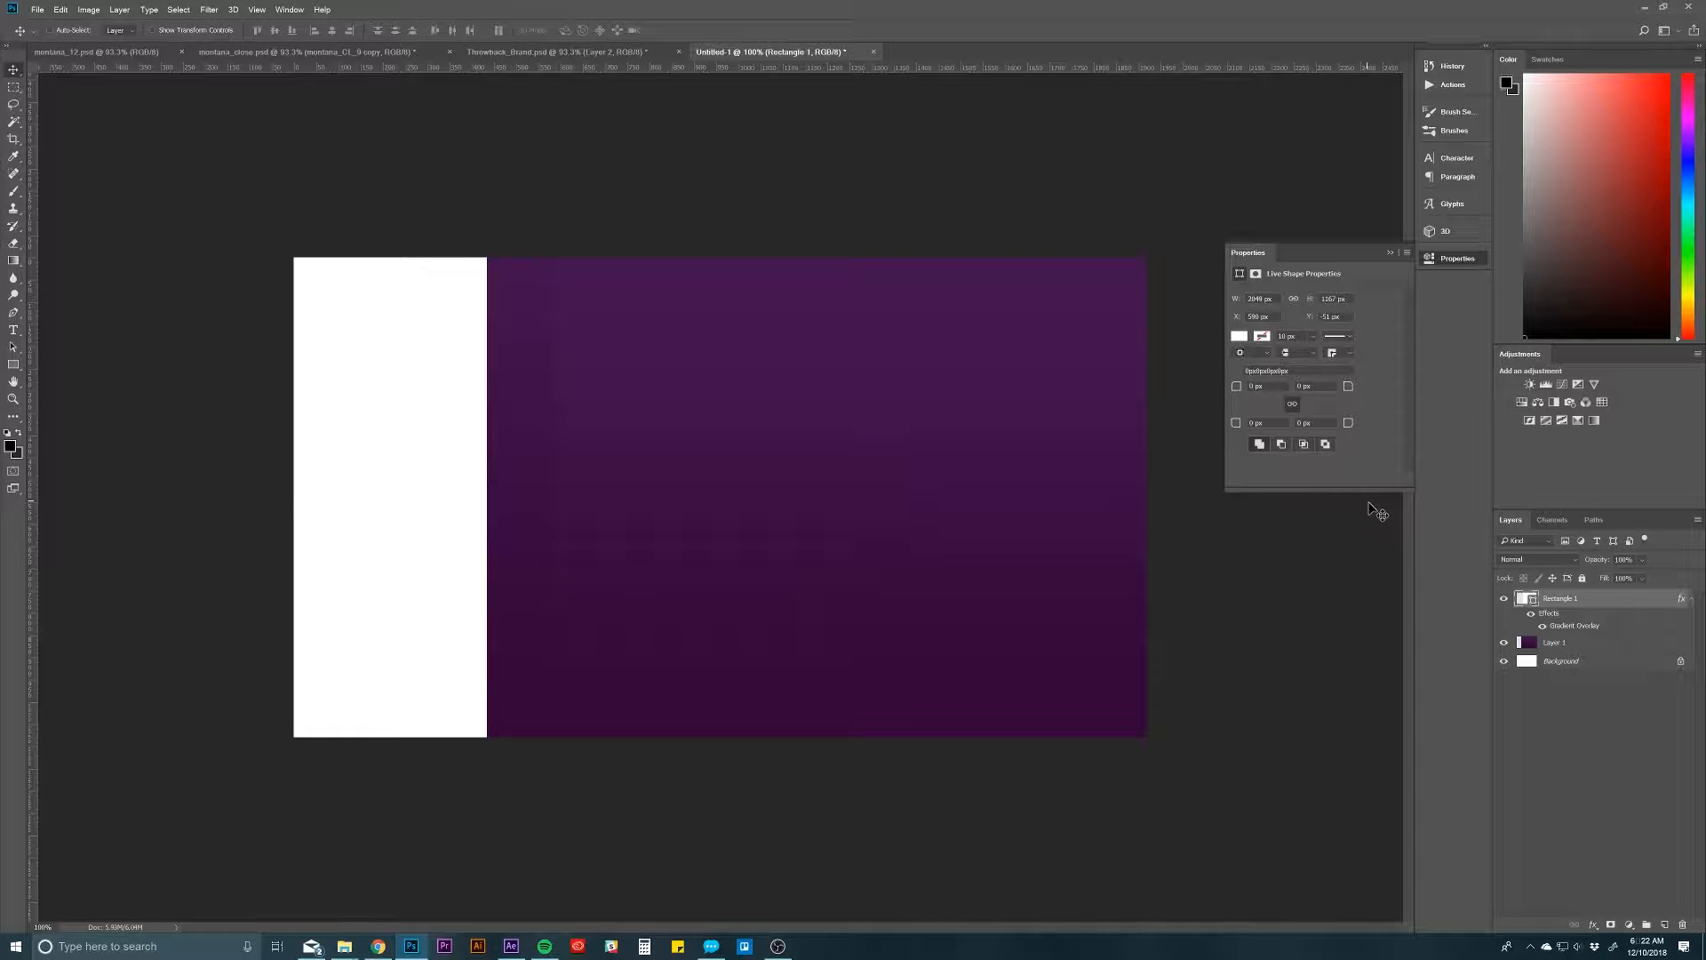
Step: Move the gradient rectangle back over the whole canvas, to X about -4 px, and delete Layer 1
left_click_drag(906, 522, 652, 530)
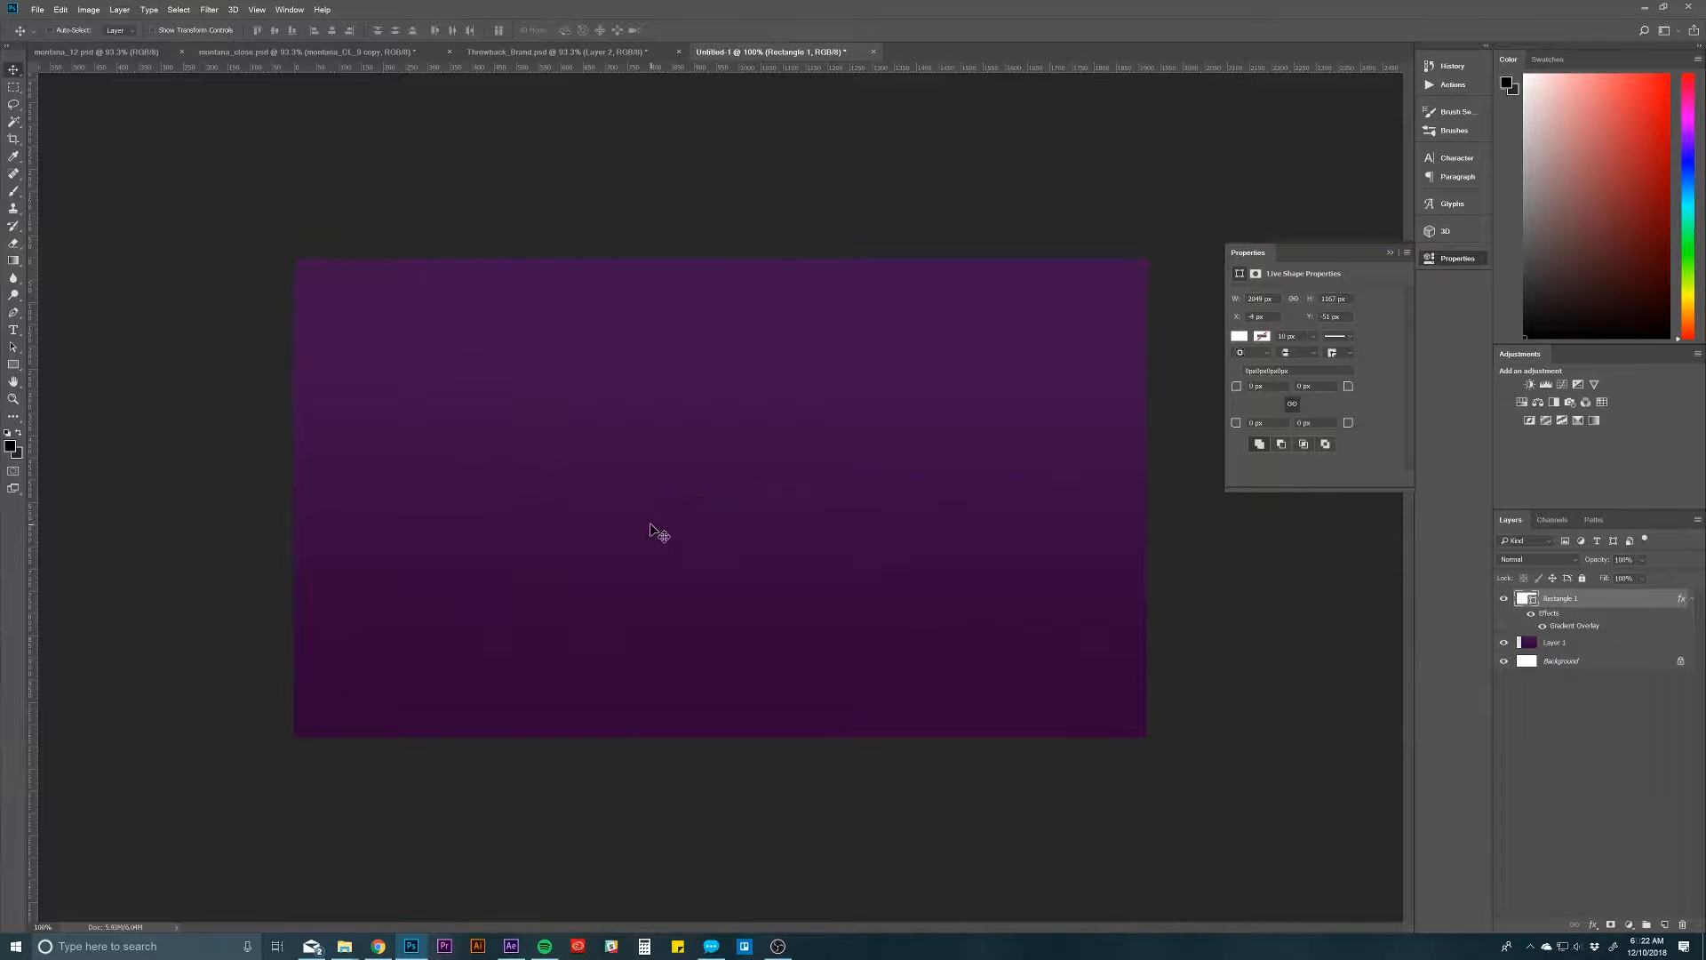
left_click(1610, 643)
key("Delete")
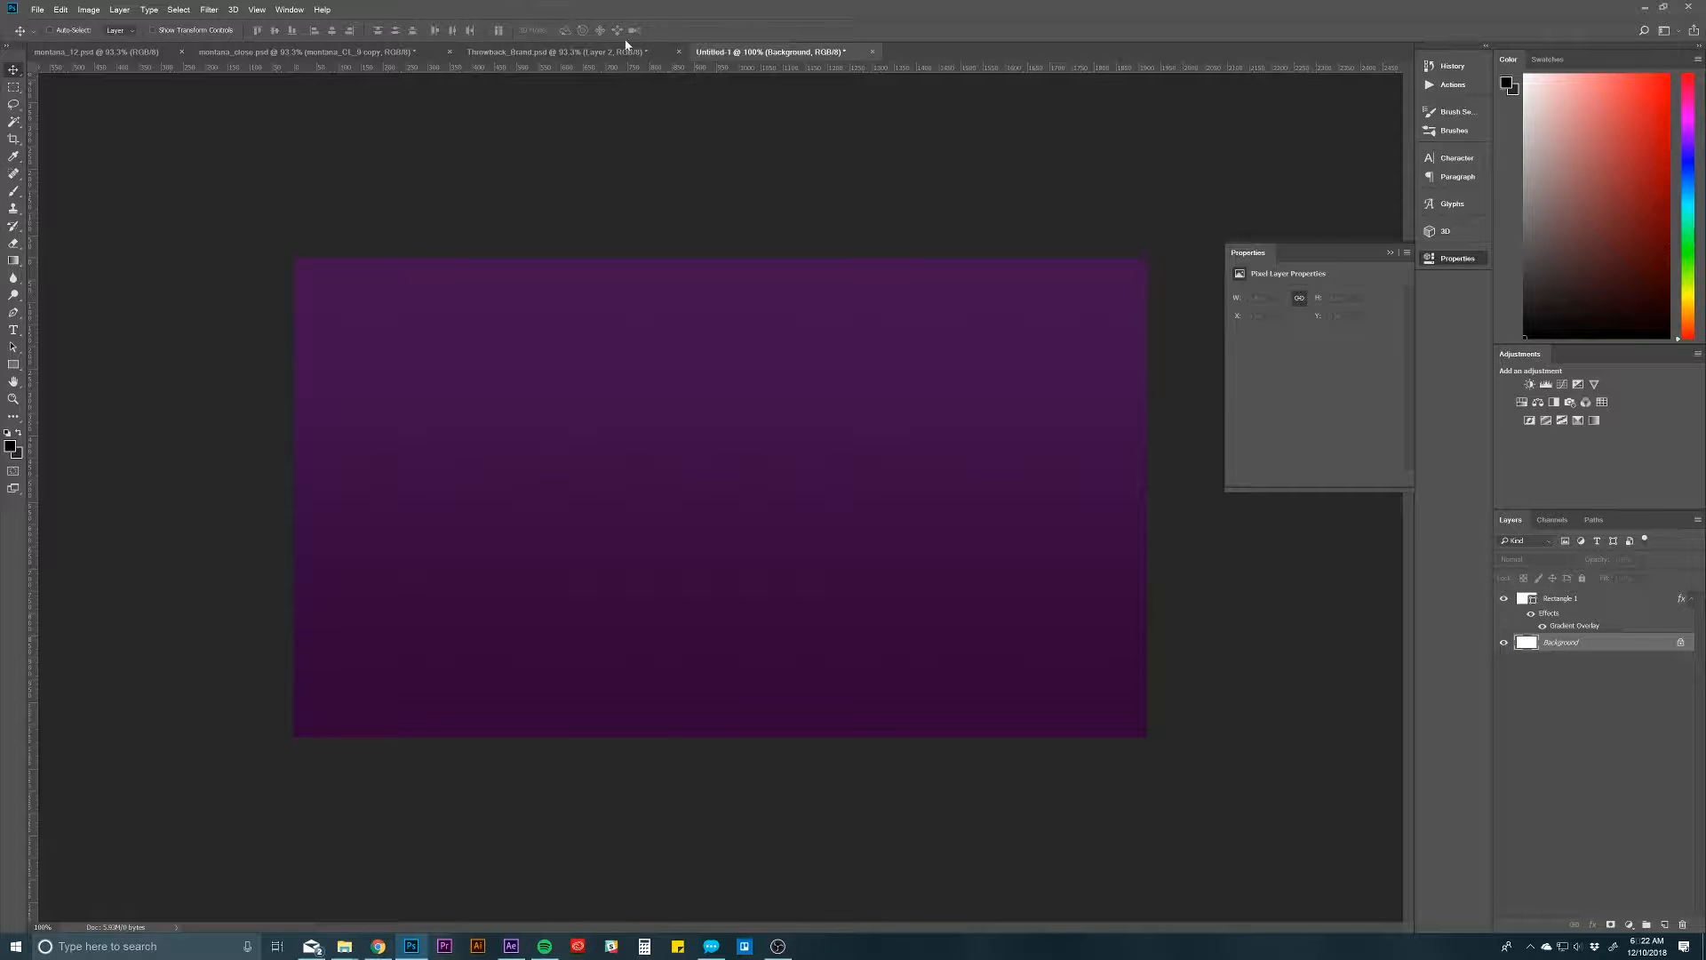
Step: In Throwback_Brand.psd, duplicate the lower, dark Texture layer into the Untitled-1 document under the name Texture
left_click(626, 51)
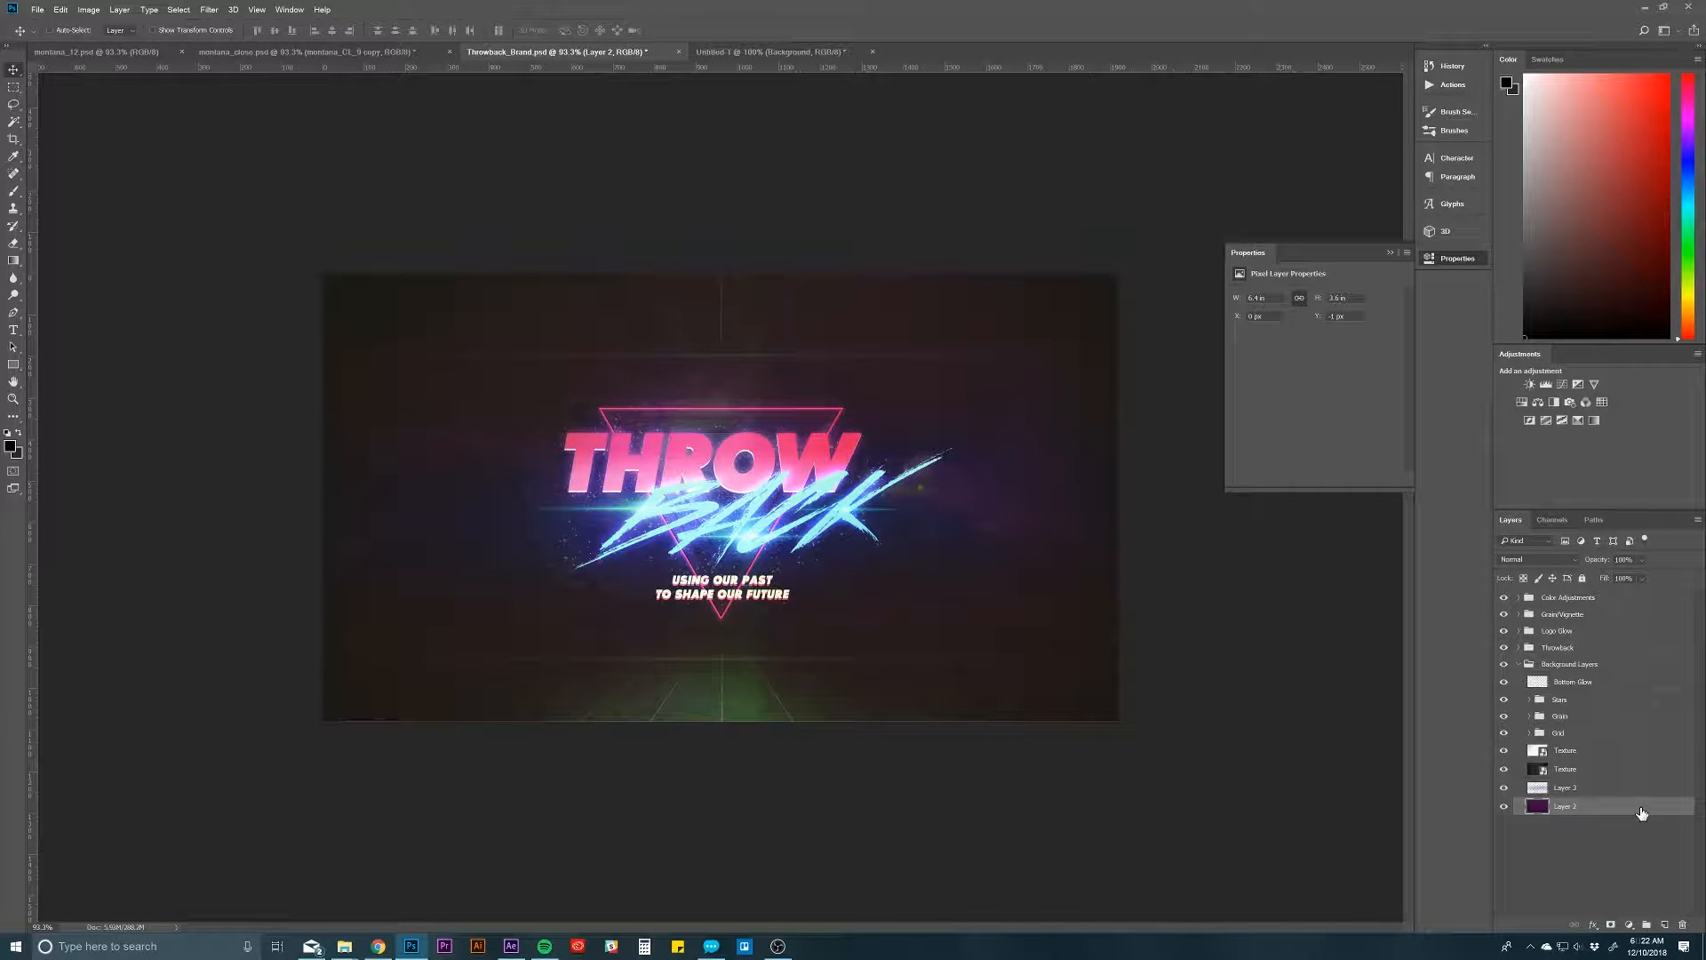
left_click(1616, 788)
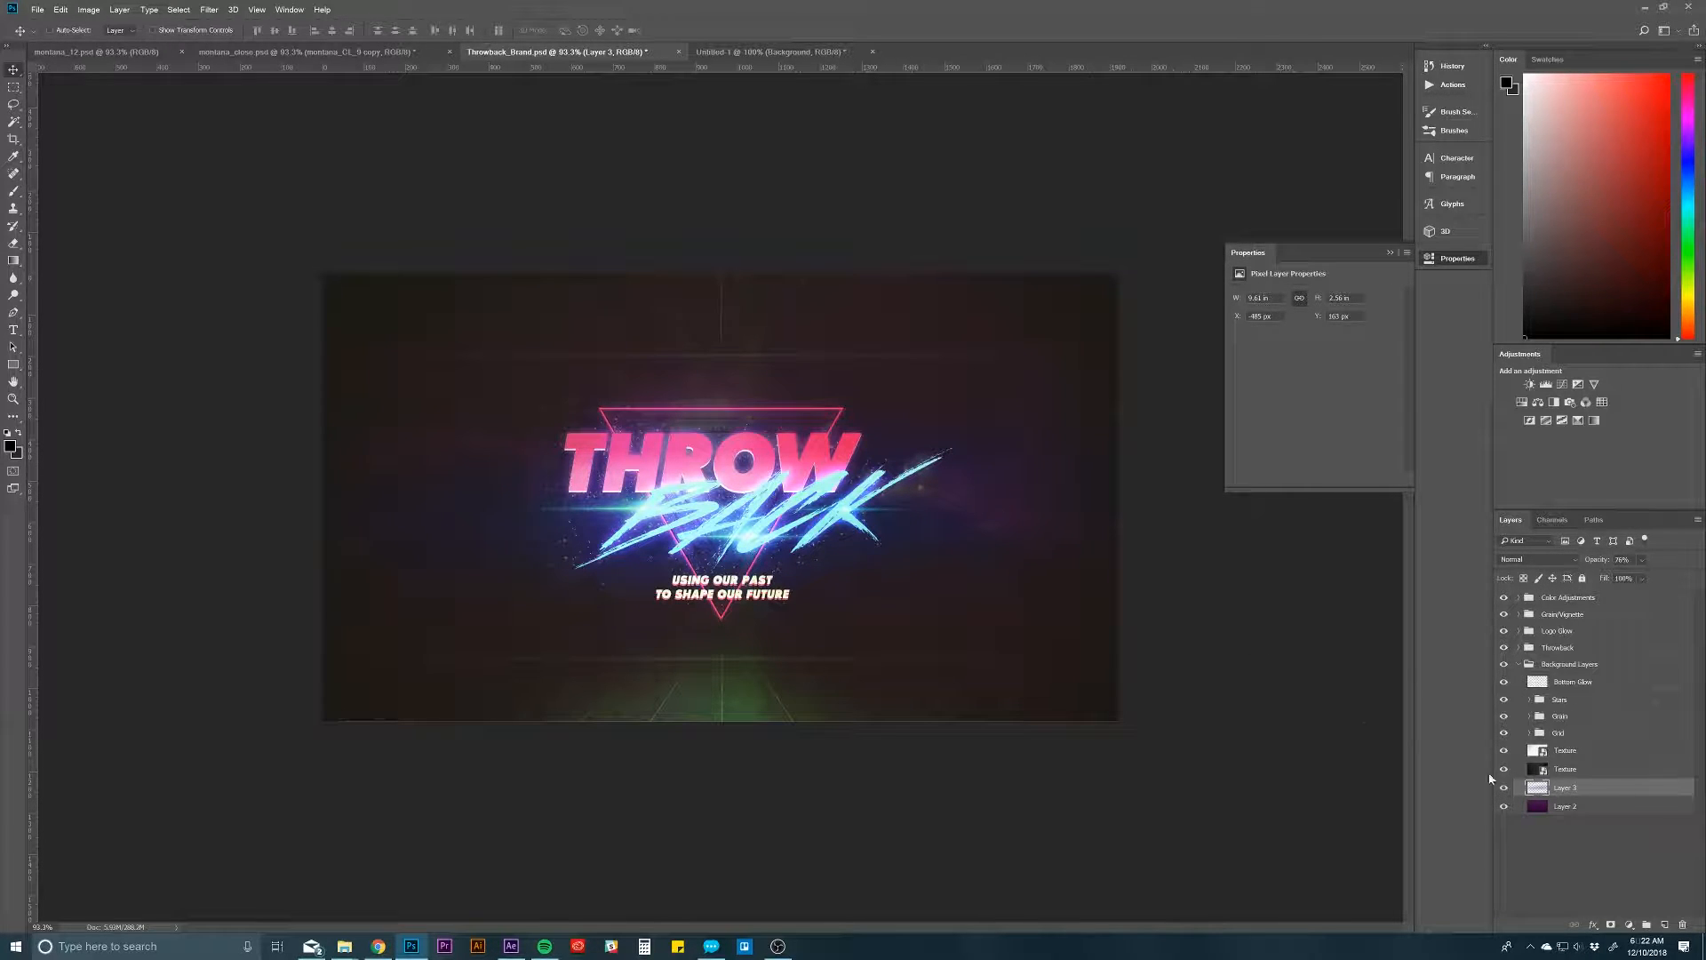
left_click(1603, 775)
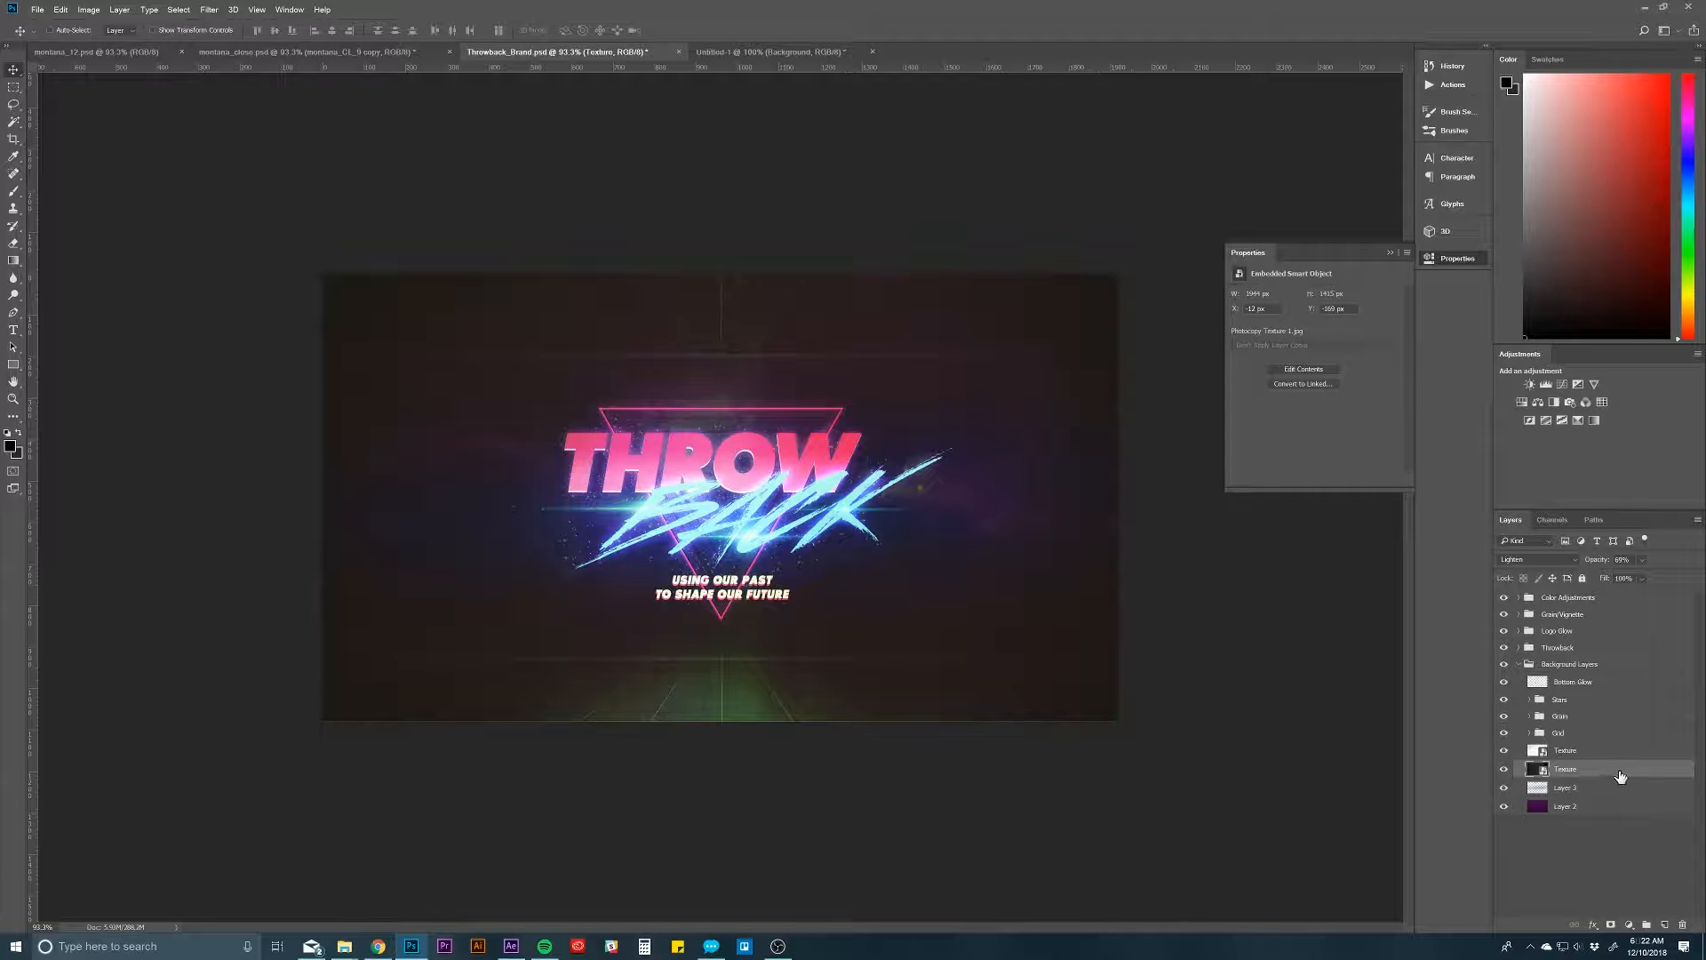
right_click(1617, 777)
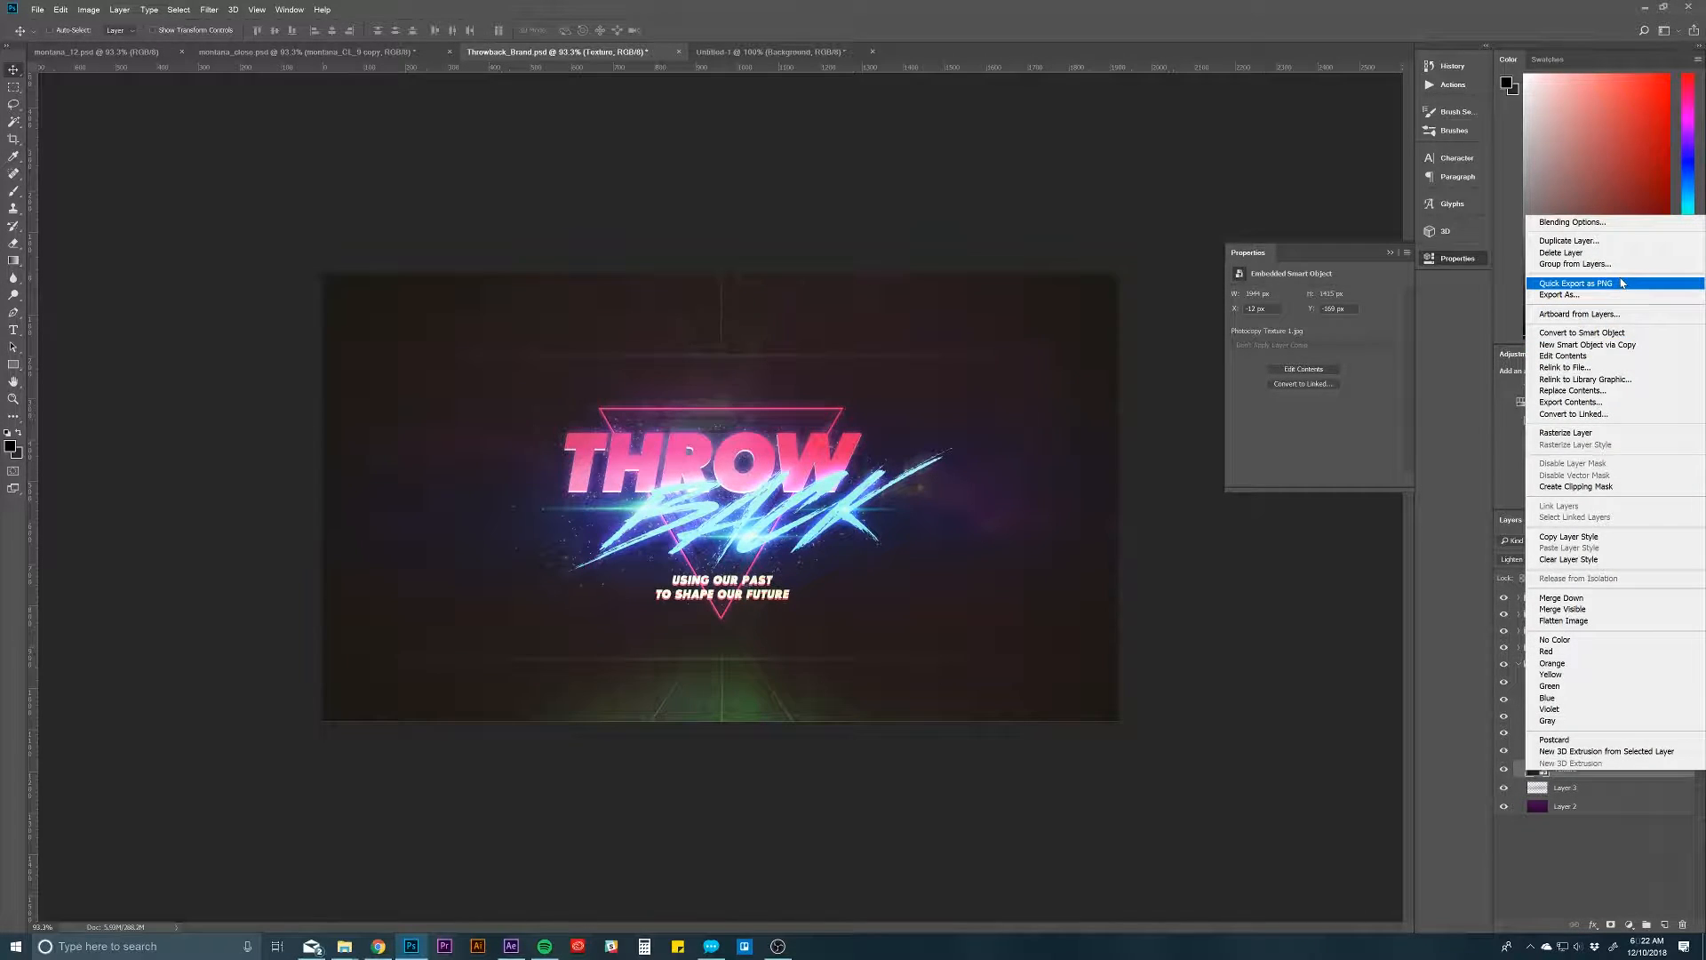
left_click(1569, 241)
left_click(652, 469)
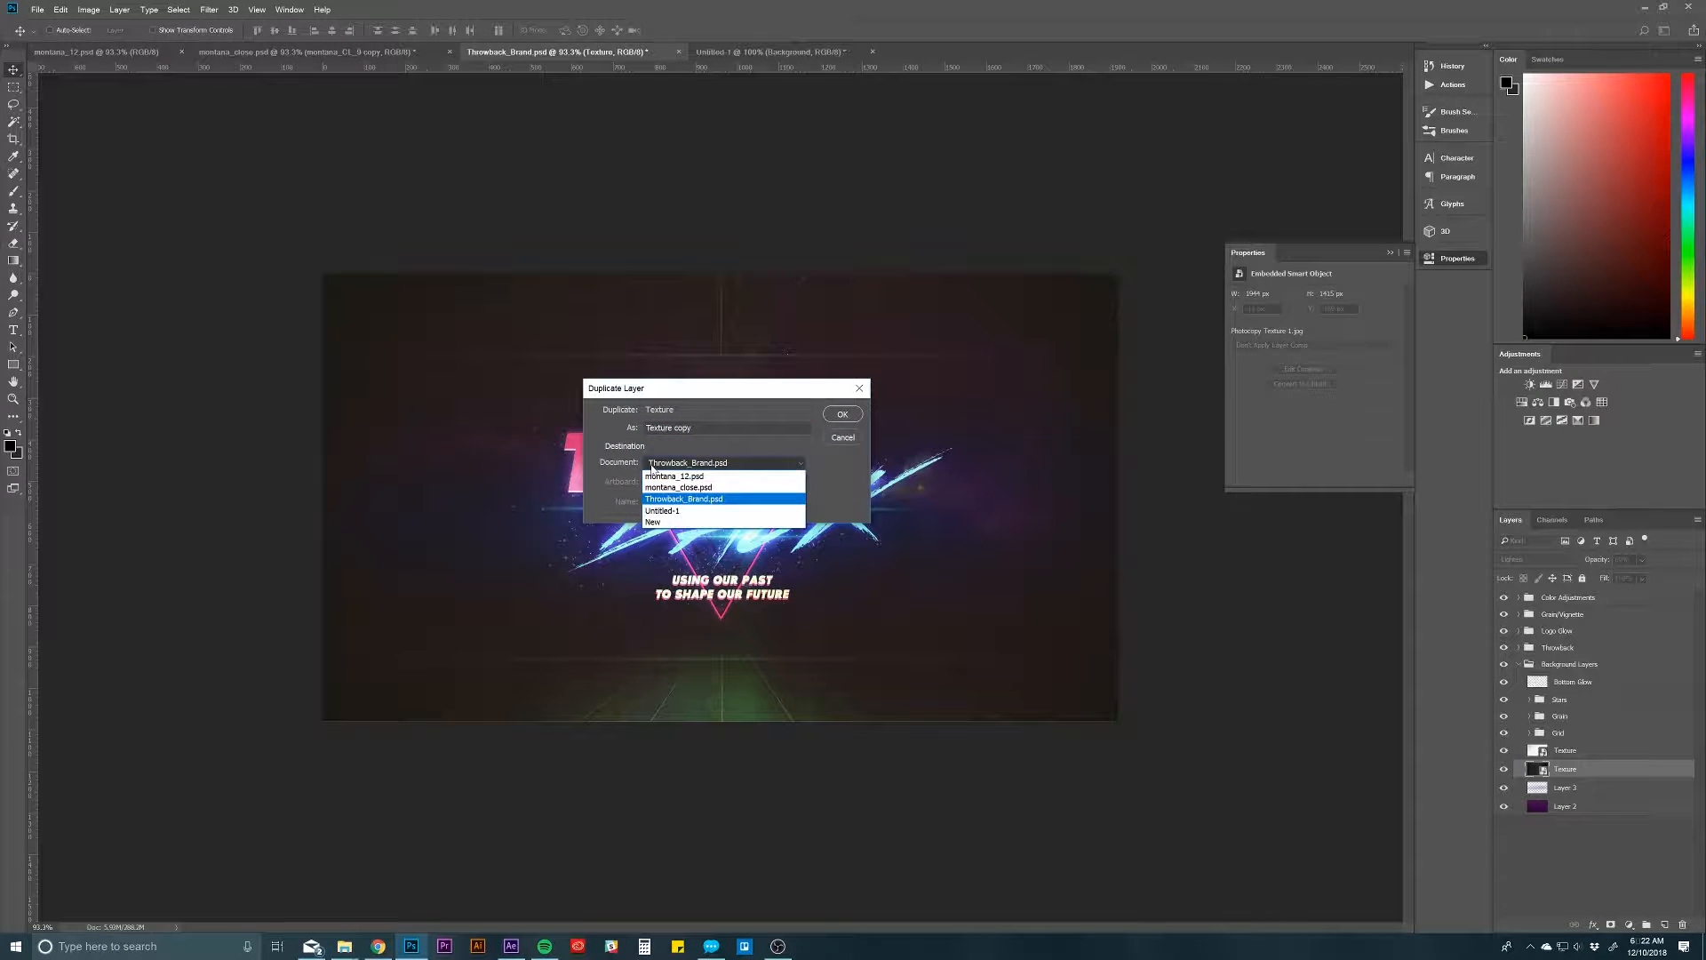
left_click(668, 521)
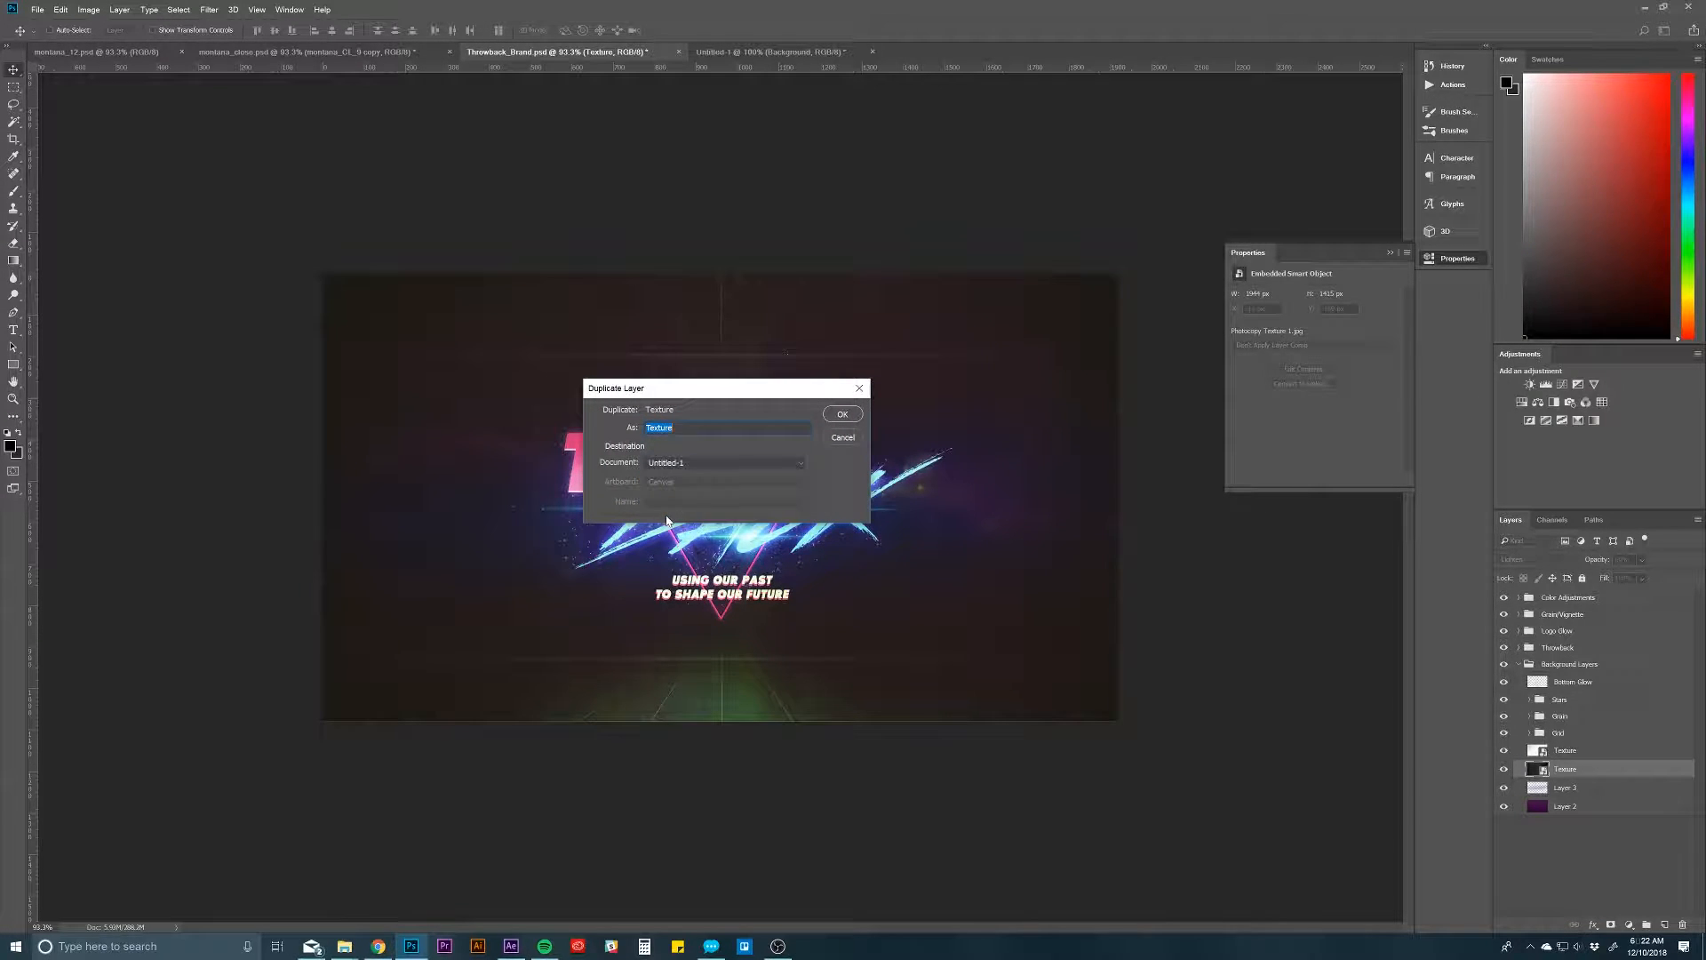
left_click(853, 422)
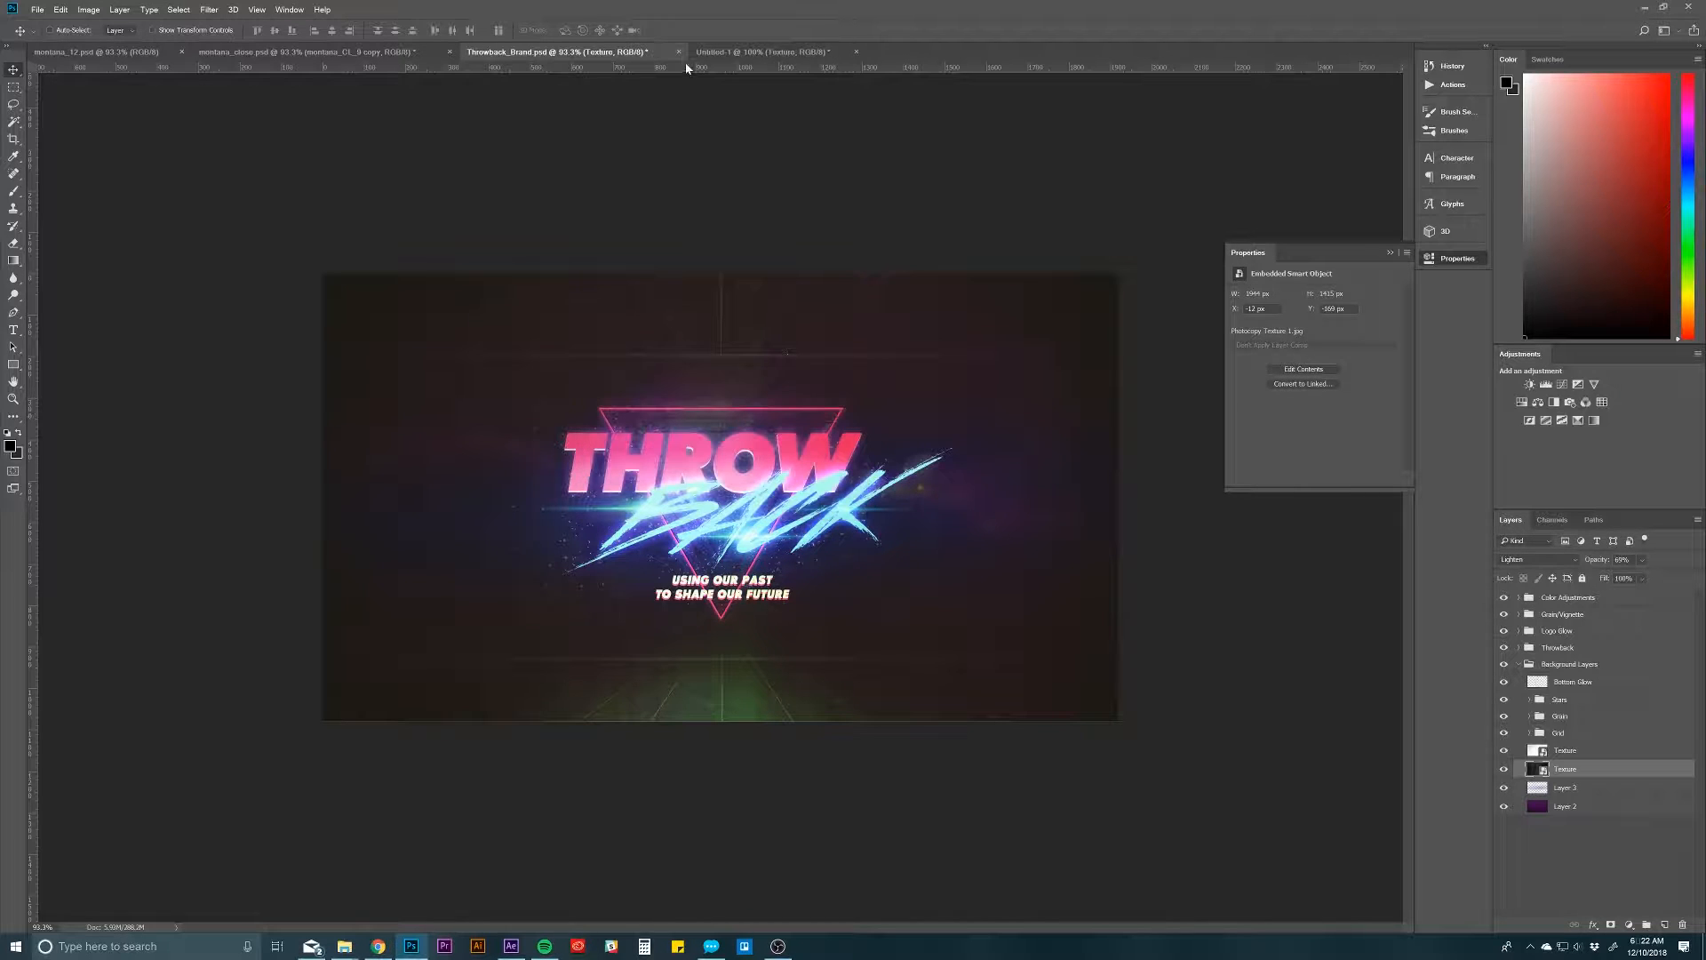
Step: In Untitled-1, place the Texture layer above Rectangle 1 and set it to Normal blending at 100% opacity
left_click(733, 52)
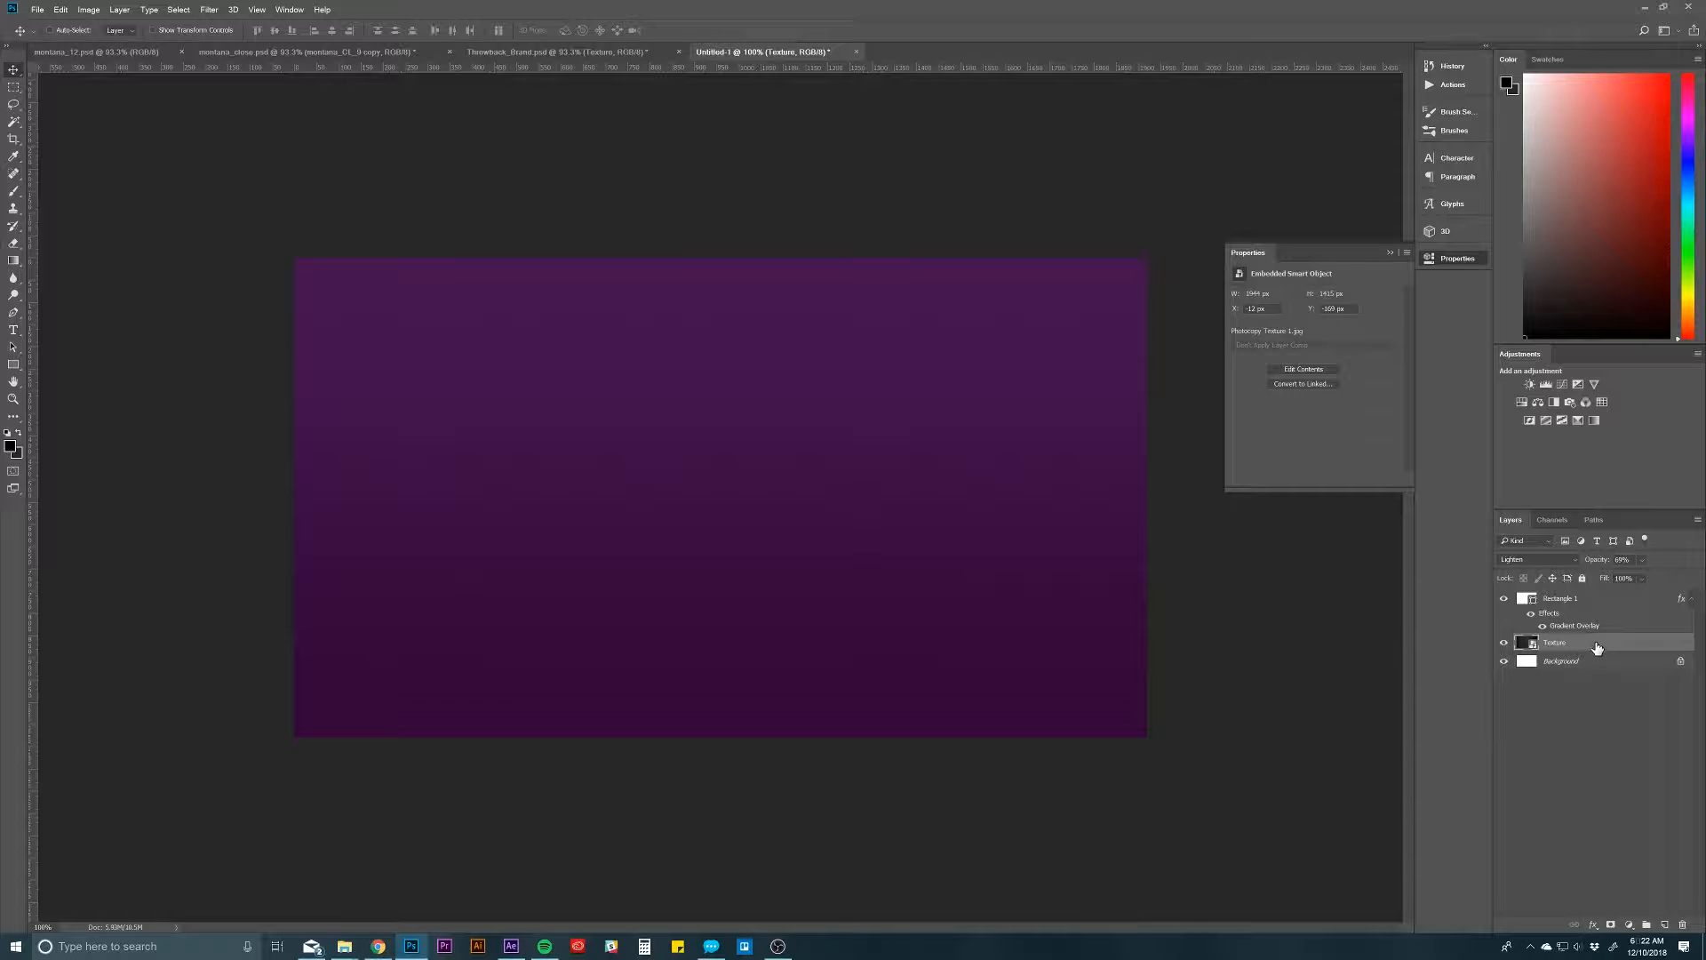
left_click_drag(1588, 639, 1592, 601)
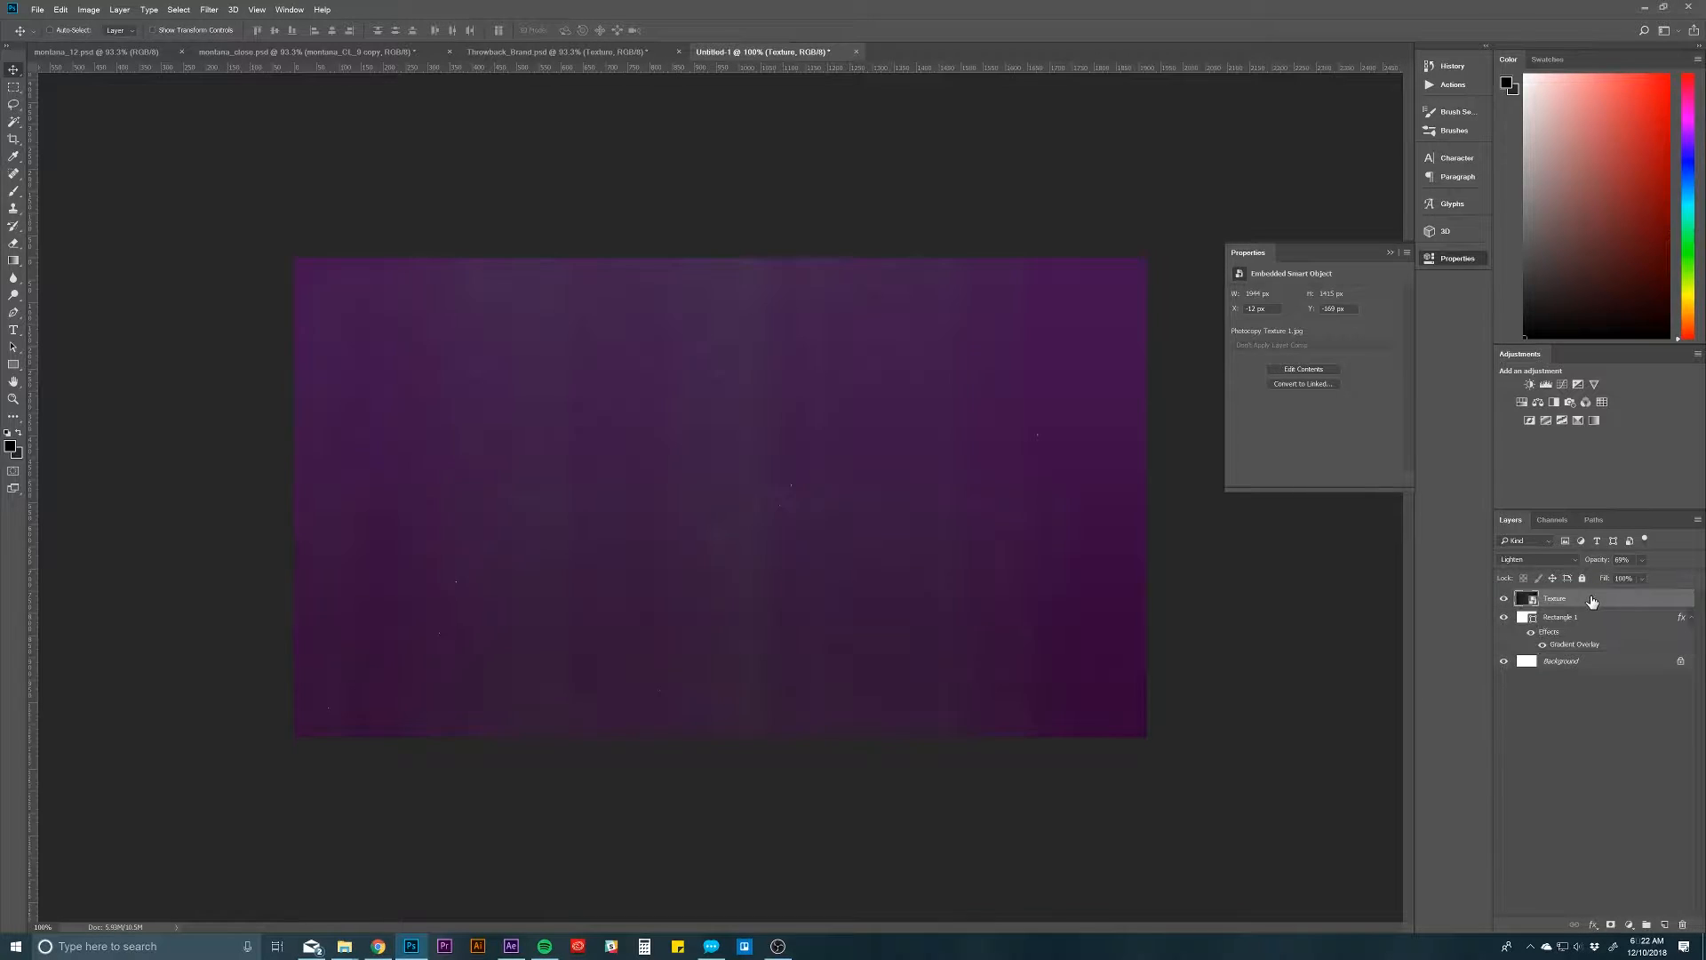
left_click(1555, 560)
left_click(1554, 565)
left_click(1562, 567)
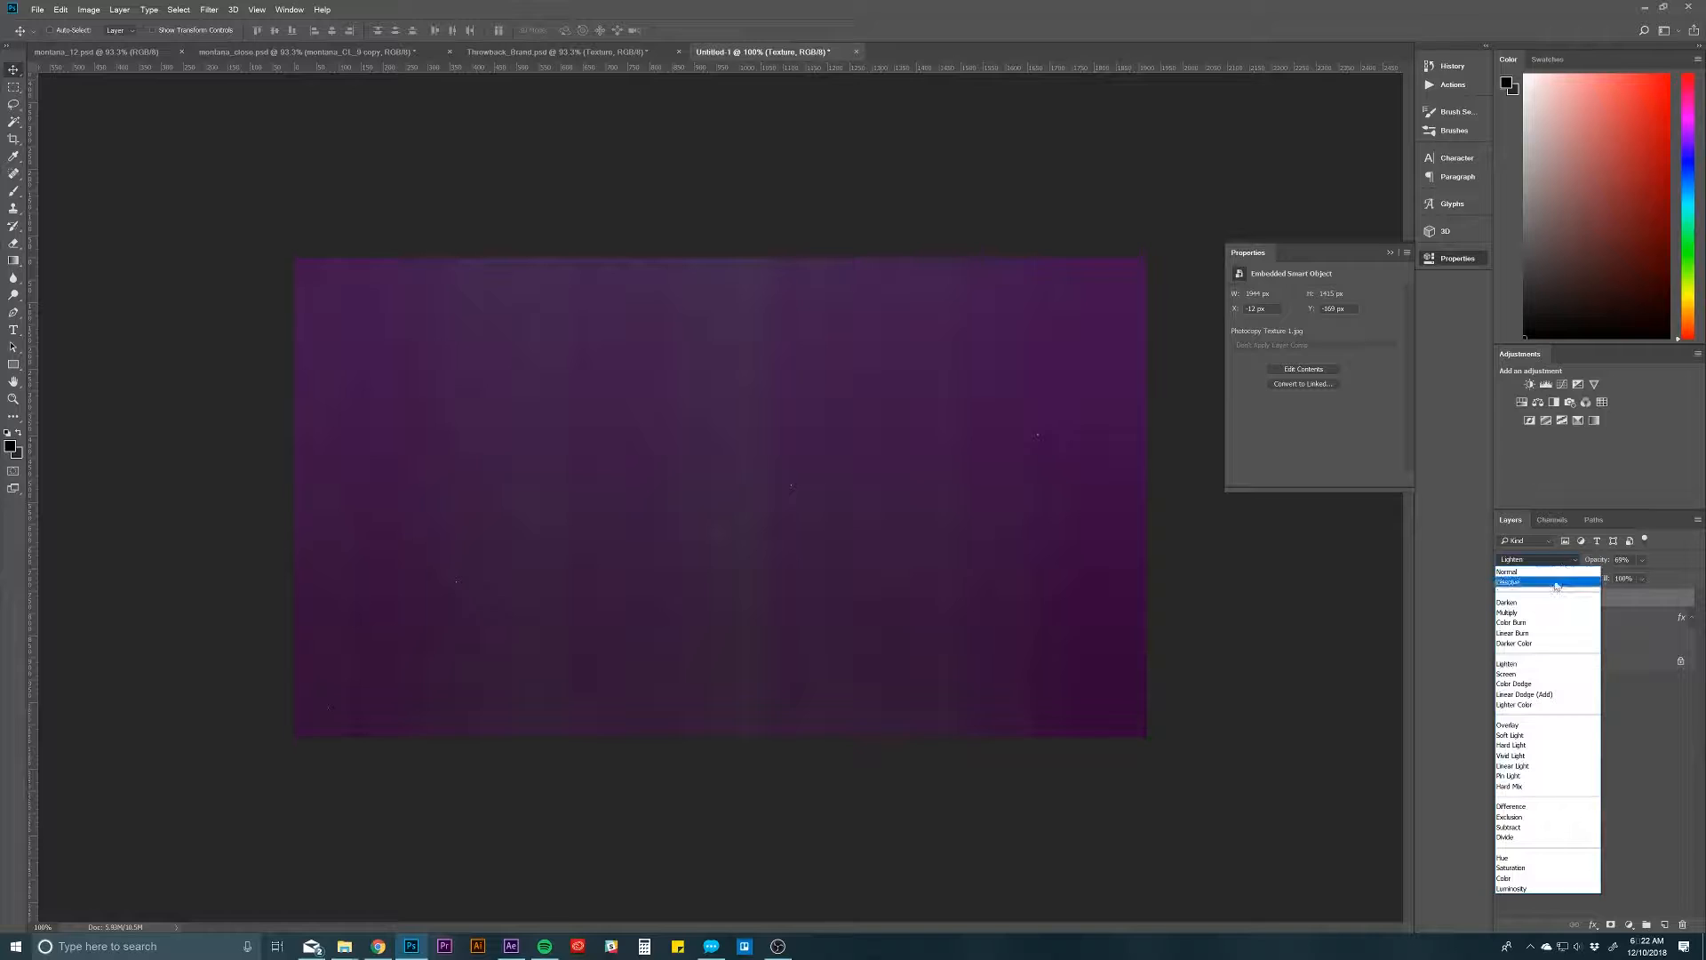
left_click(1564, 569)
left_click_drag(1609, 565, 1702, 536)
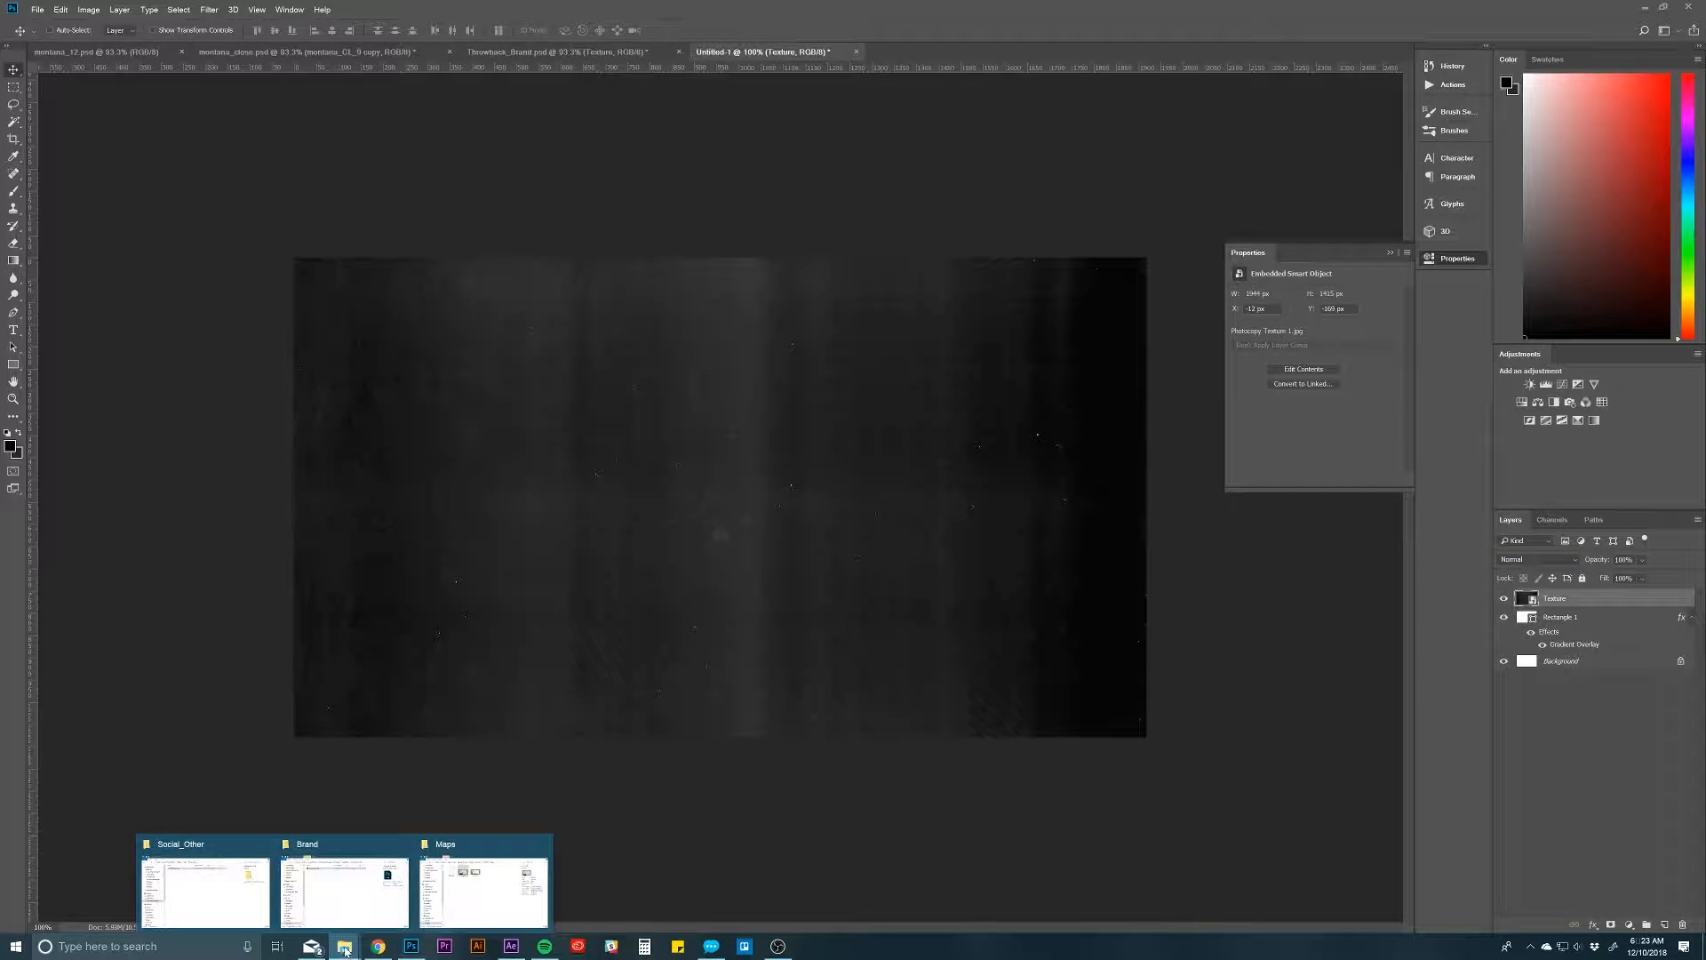
Step: Place the paper image downloaded in Chrome into the Photoshop document and enlarge it to about 1926 x 1367 px, covering the canvas
left_click(378, 947)
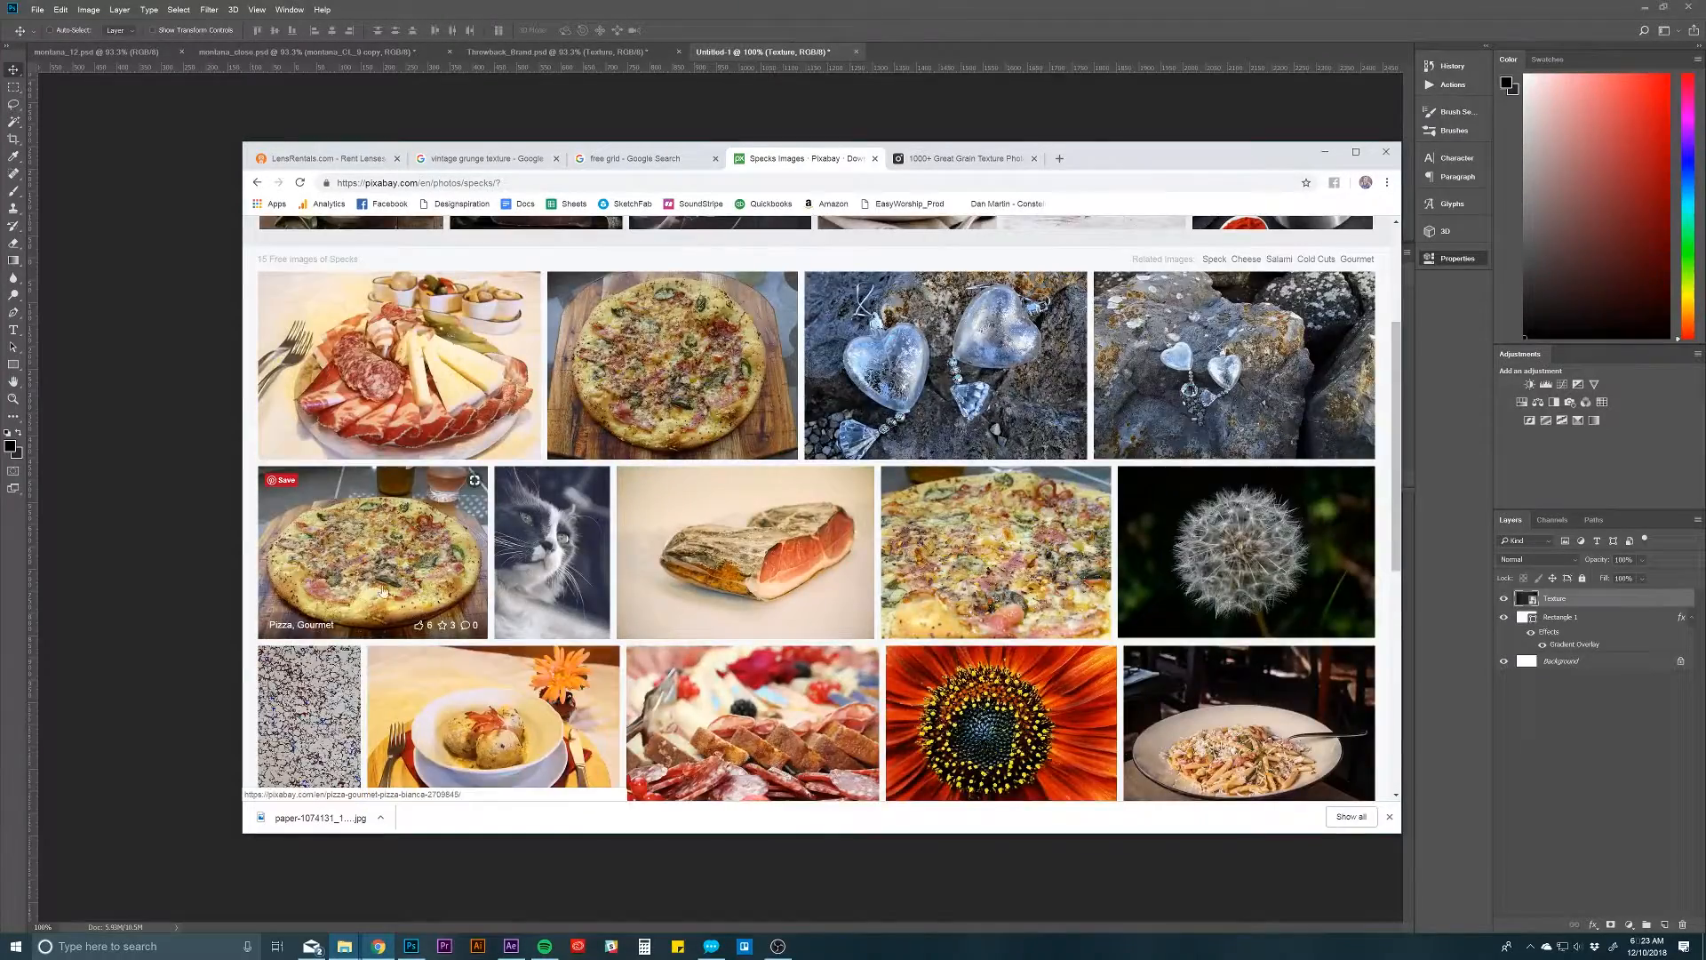
scroll(382, 591, "up", 2)
scroll(370, 632, "down", 1)
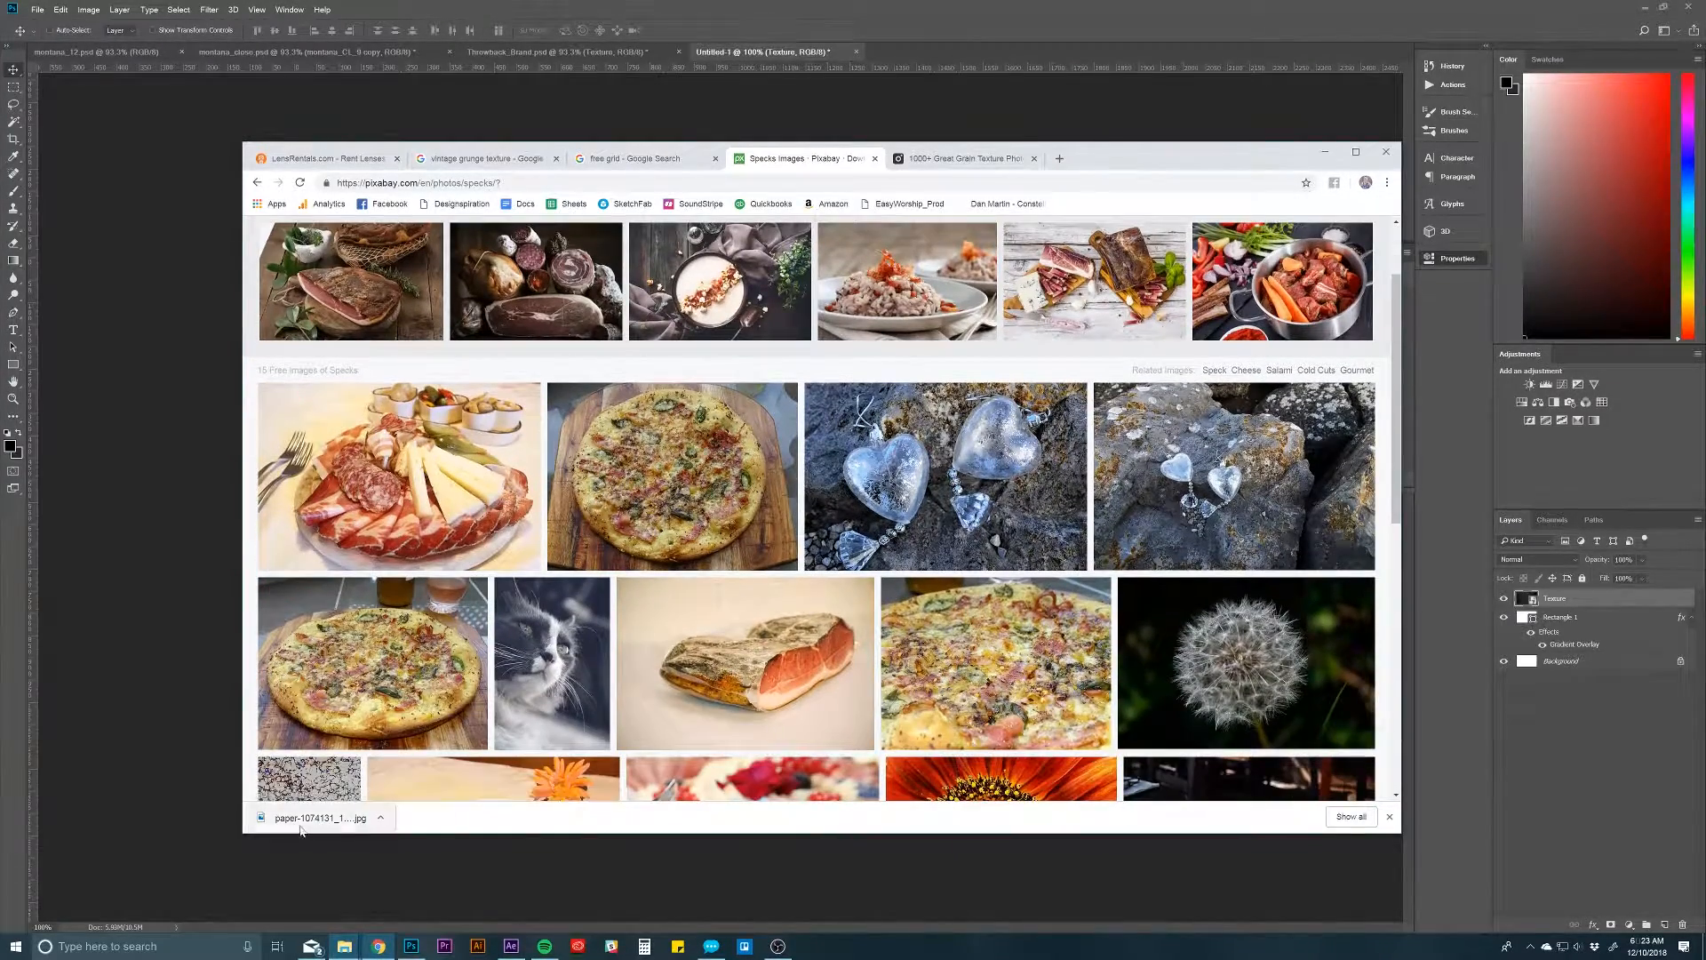
left_click_drag(301, 826, 199, 613)
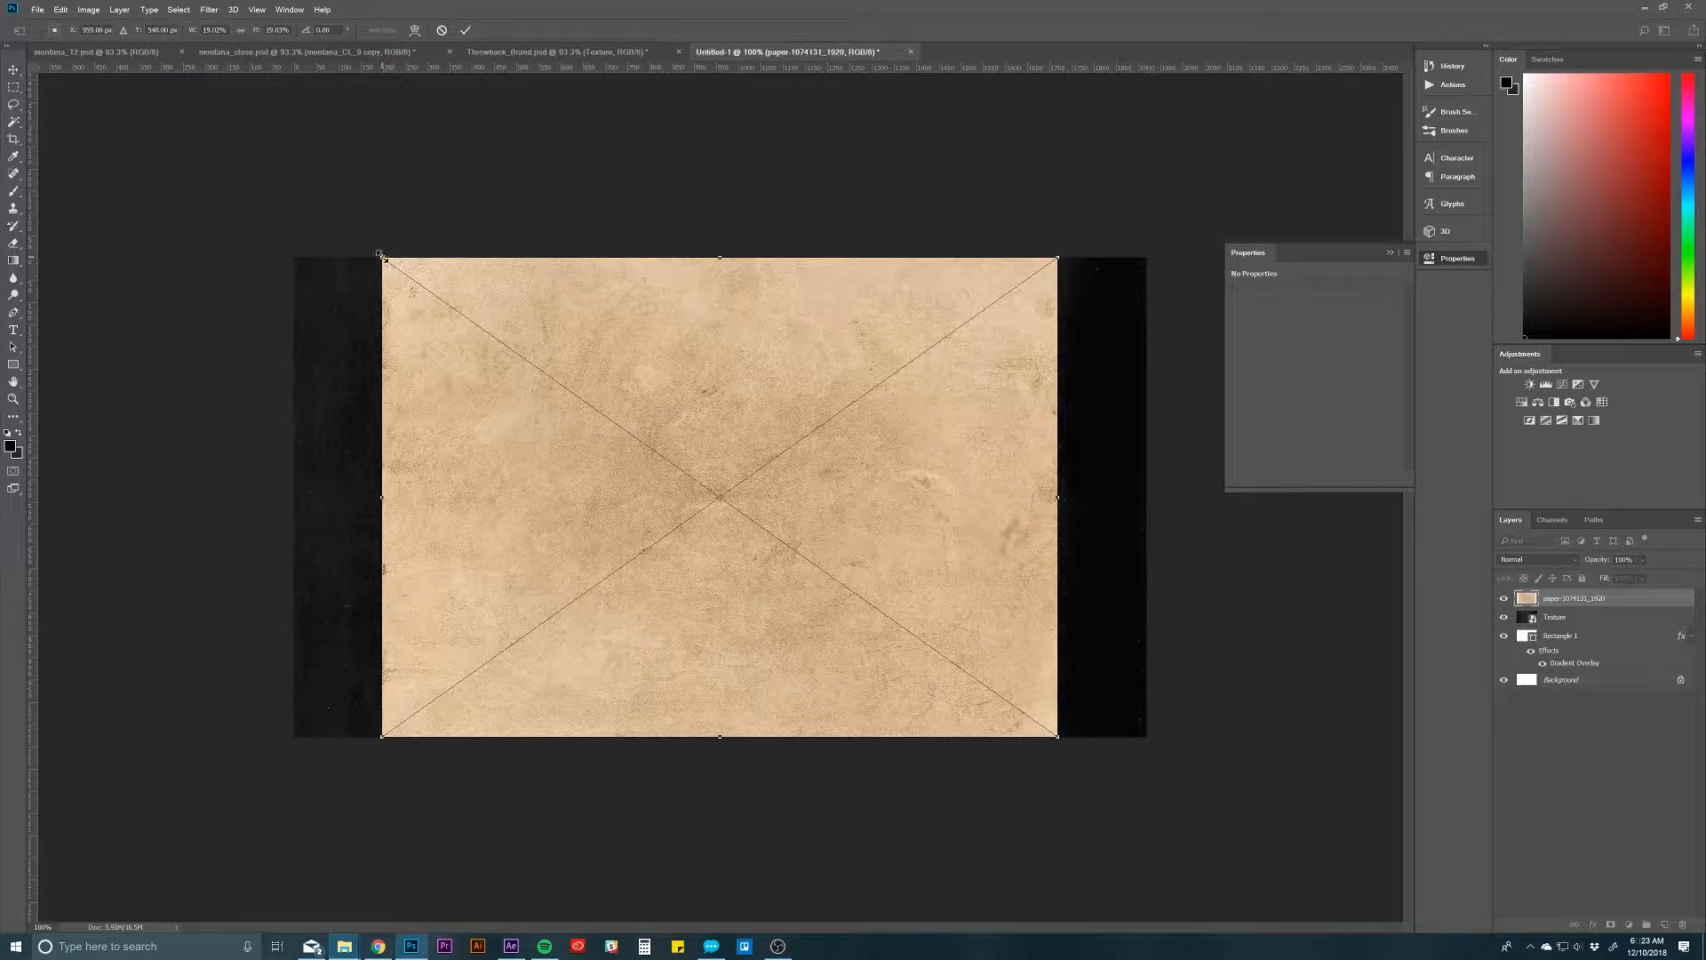
left_click_drag(383, 258, 292, 194)
key("Return")
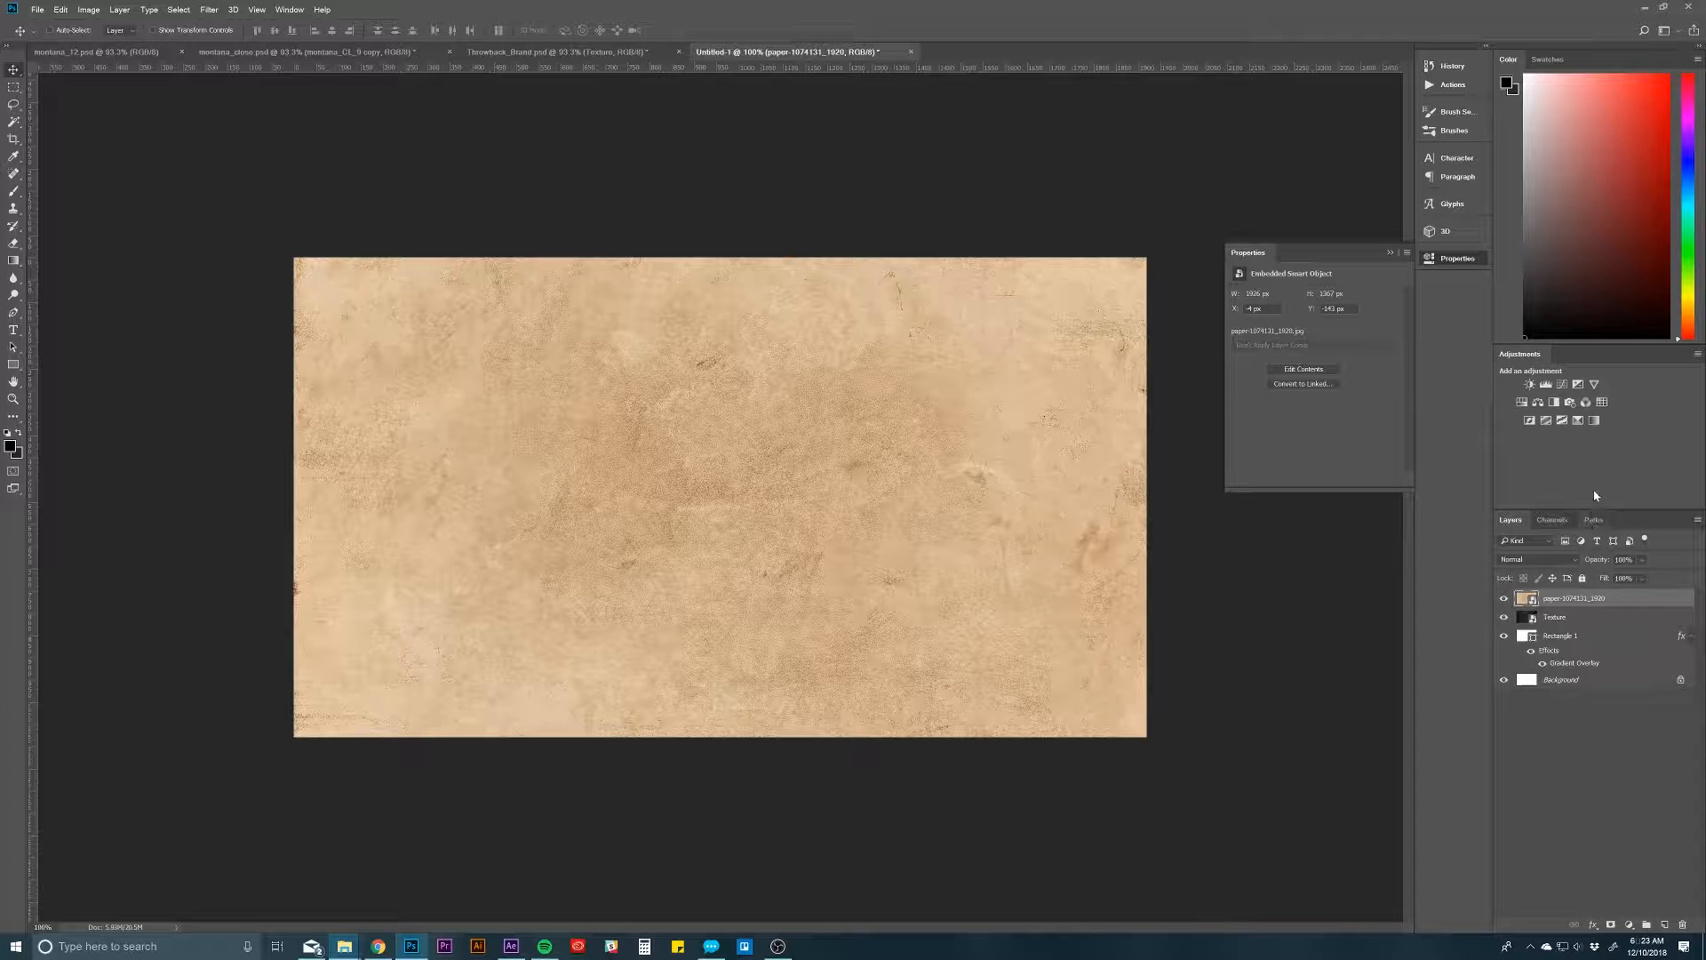
Step: Add a Hue/Saturation adjustment with saturation -100 above the paper texture and clip it to that layer
left_click(1522, 405)
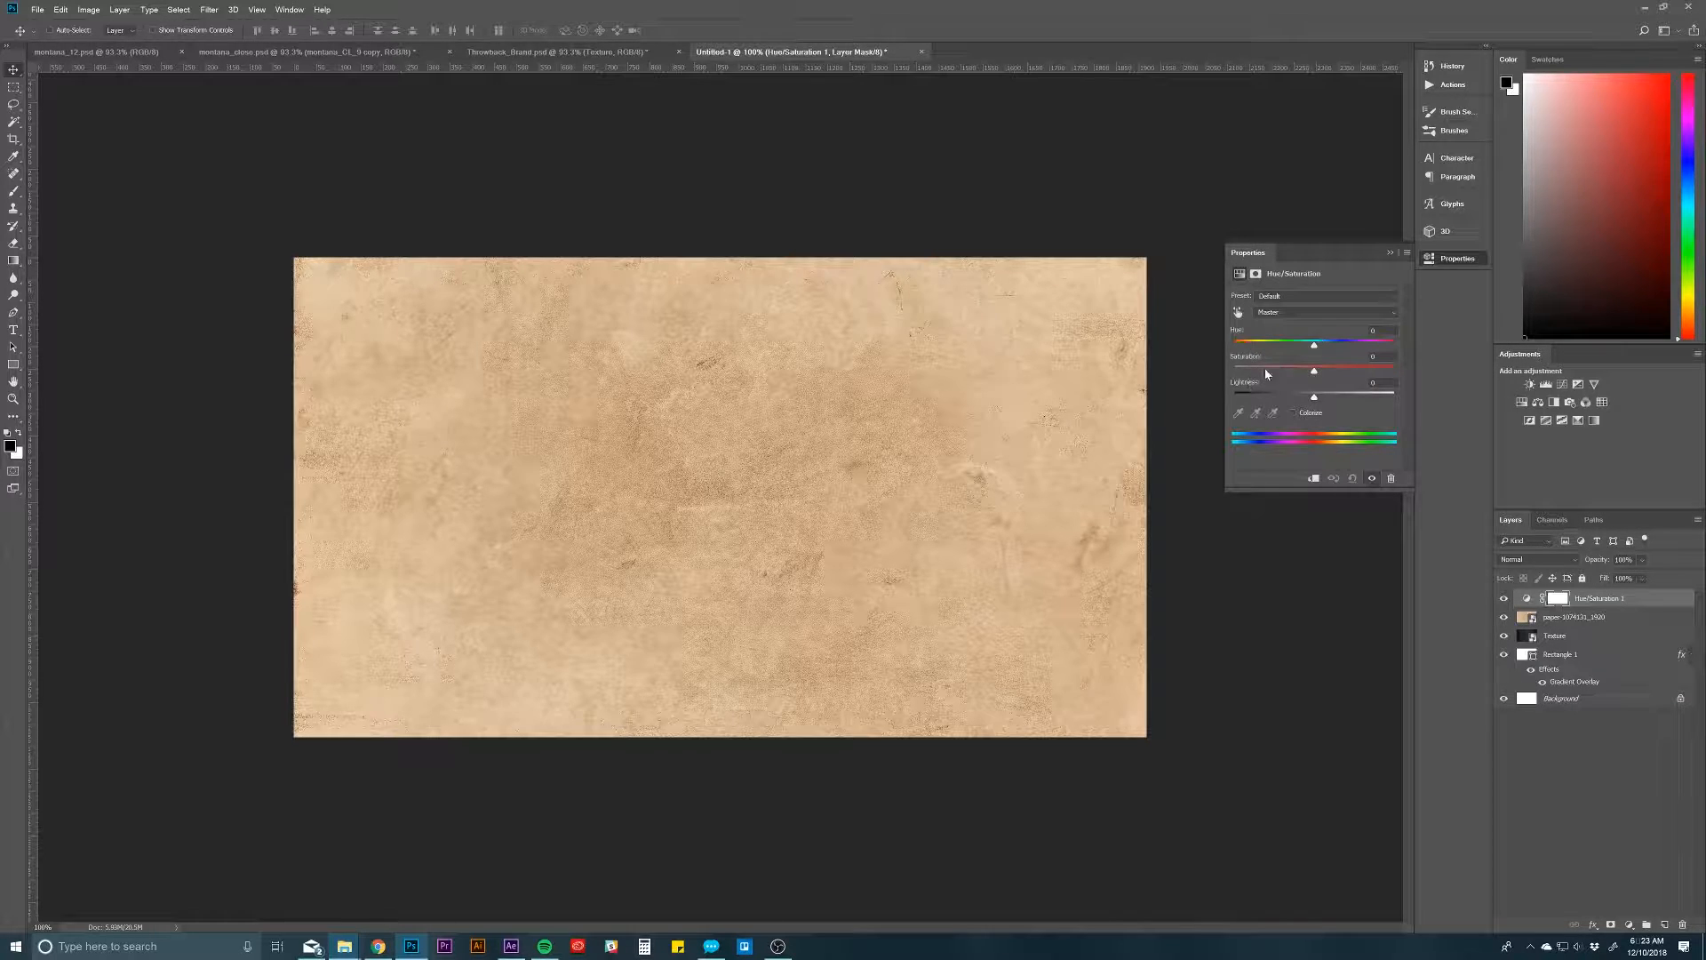
left_click_drag(1267, 371, 1211, 374)
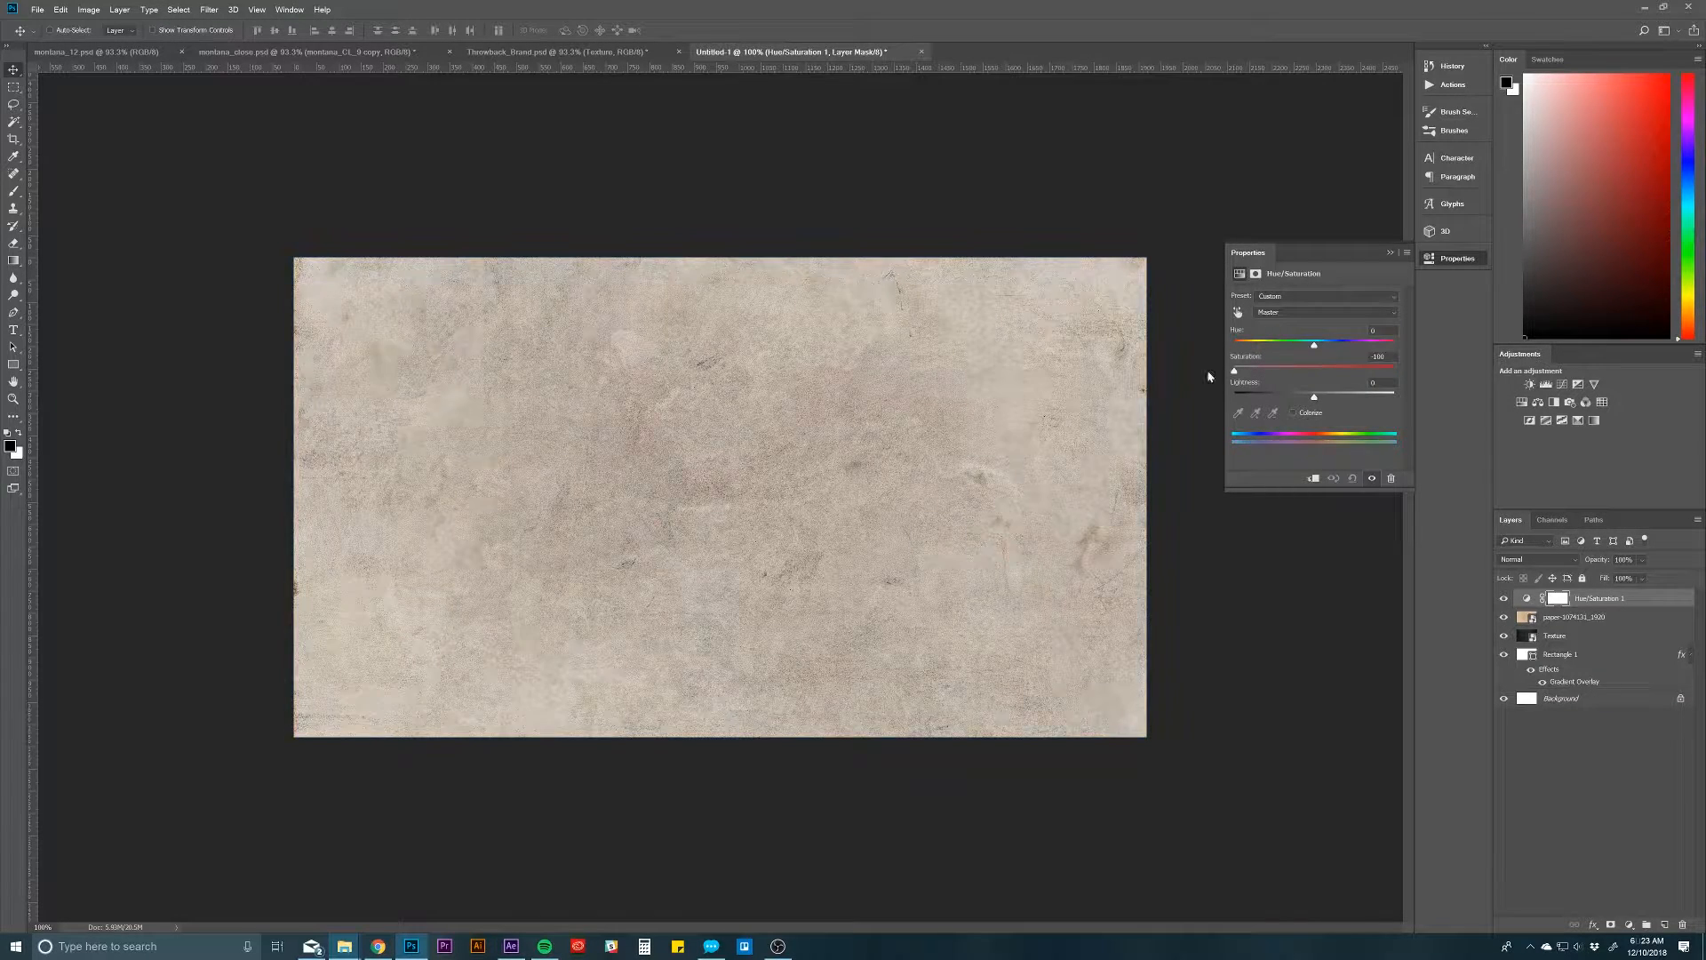
right_click(1641, 600)
left_click(1643, 606)
right_click(1641, 597)
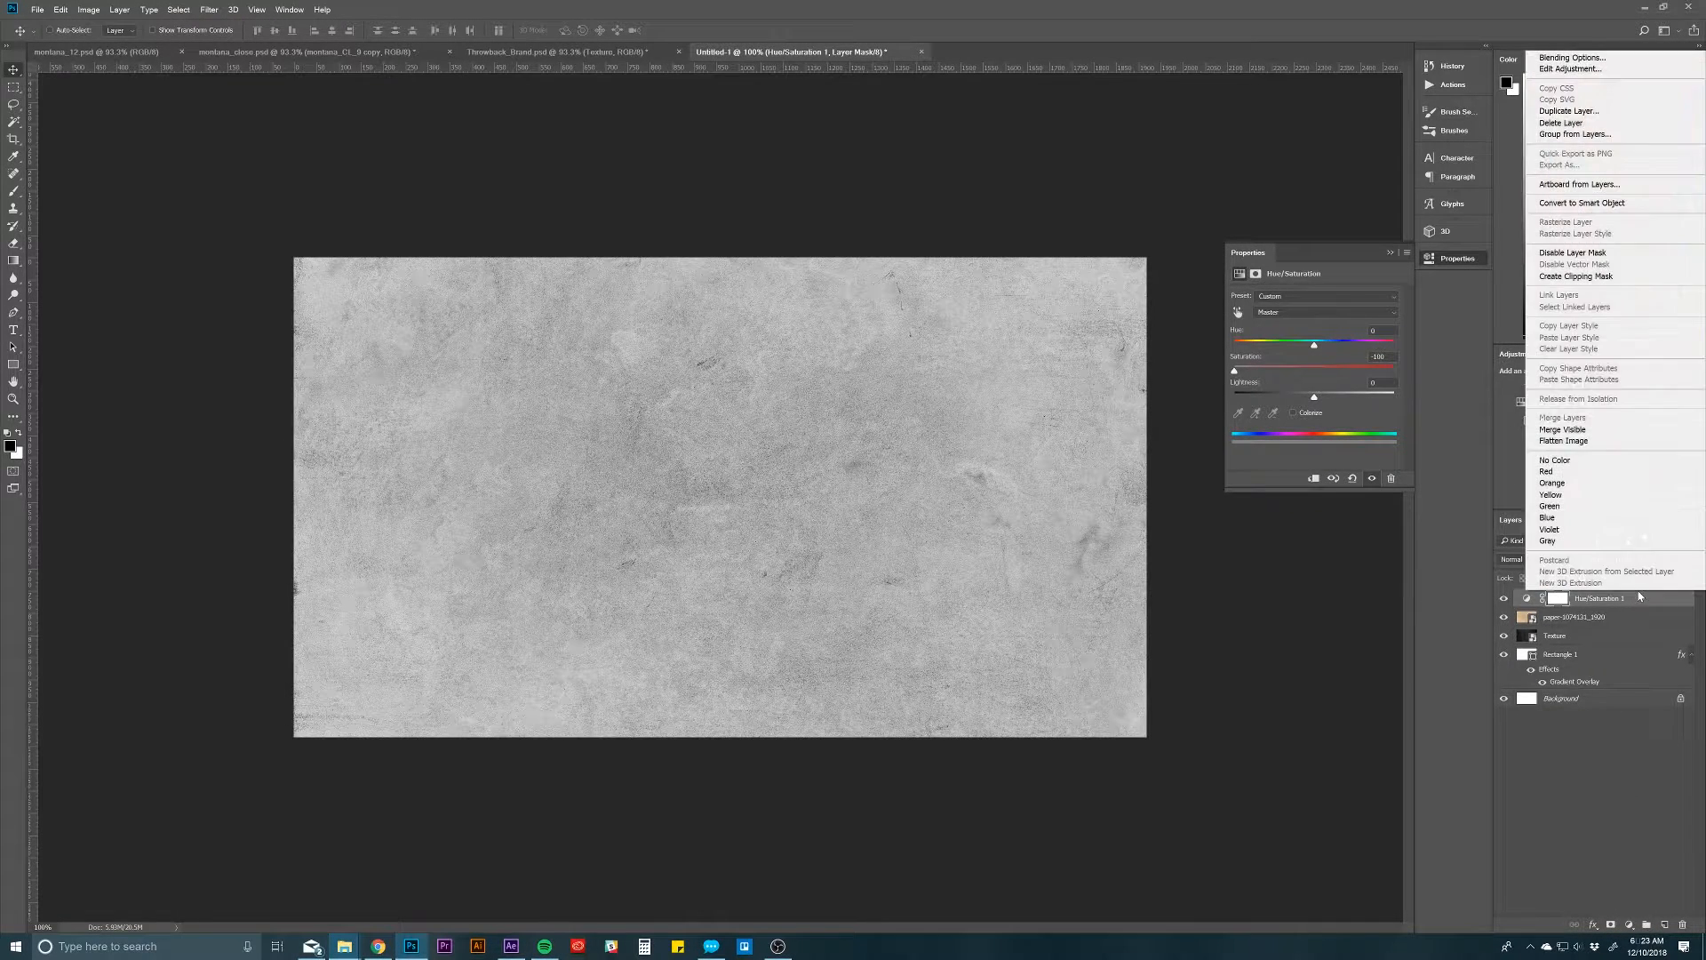
left_click(1597, 278)
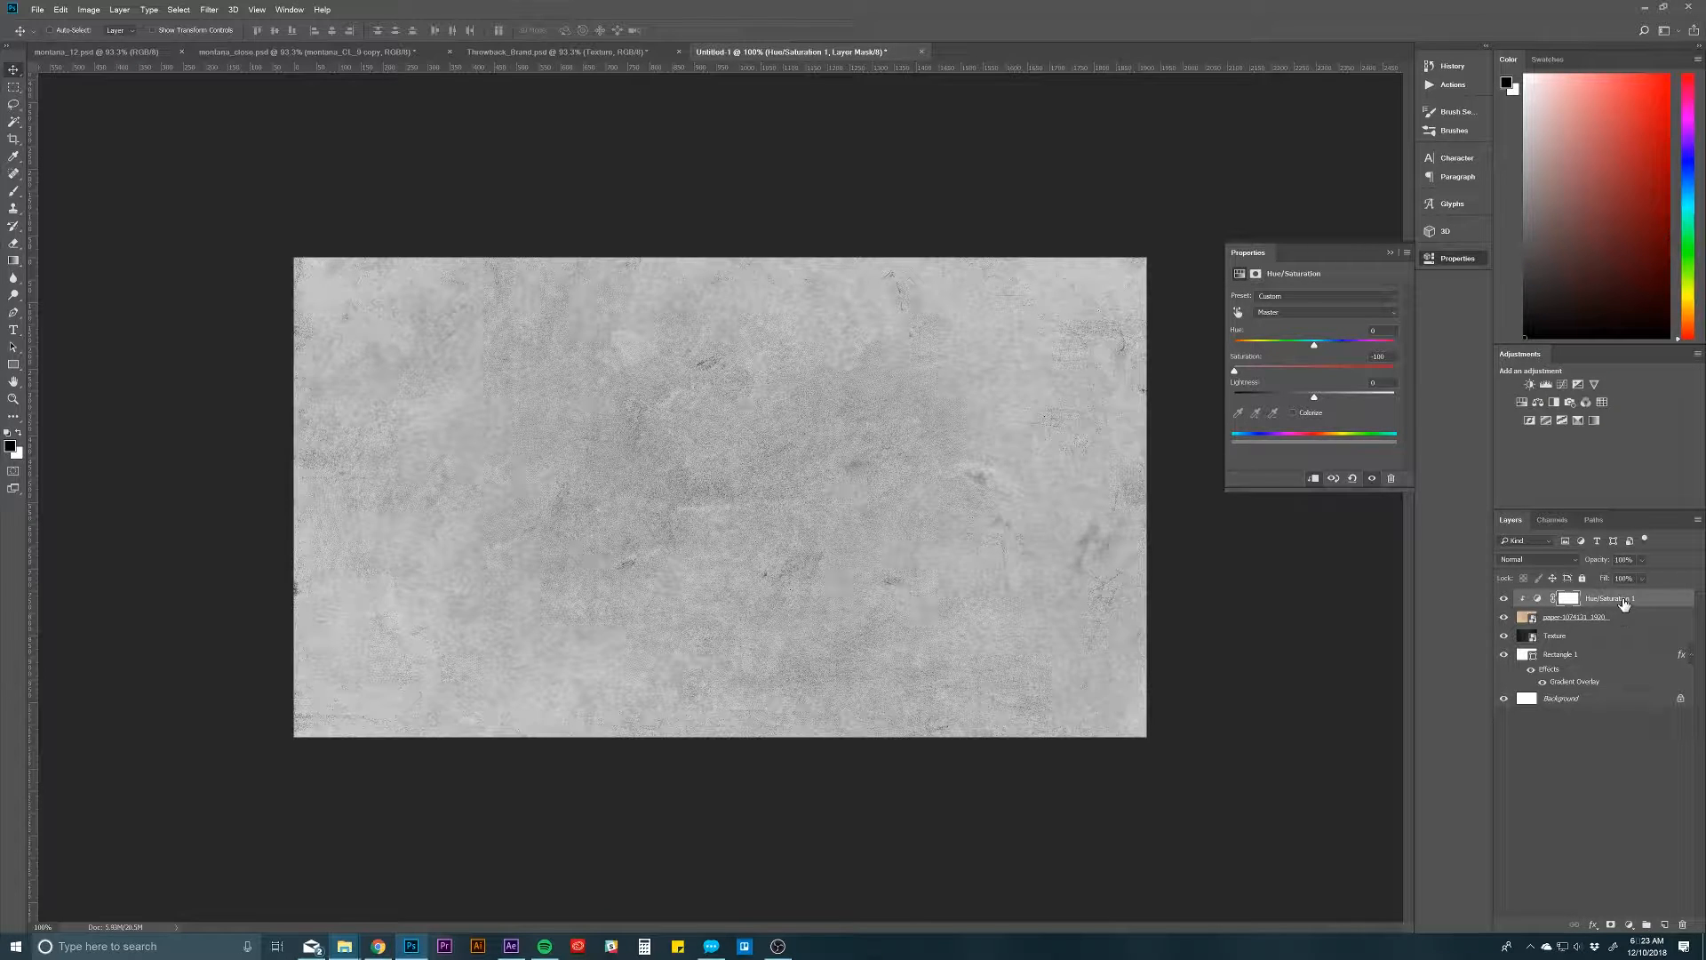
Step: Draw a near-black filled rectangle of about 2090 x 1212 px directly above the paper layer, covering the entire canvas
left_click(1607, 621)
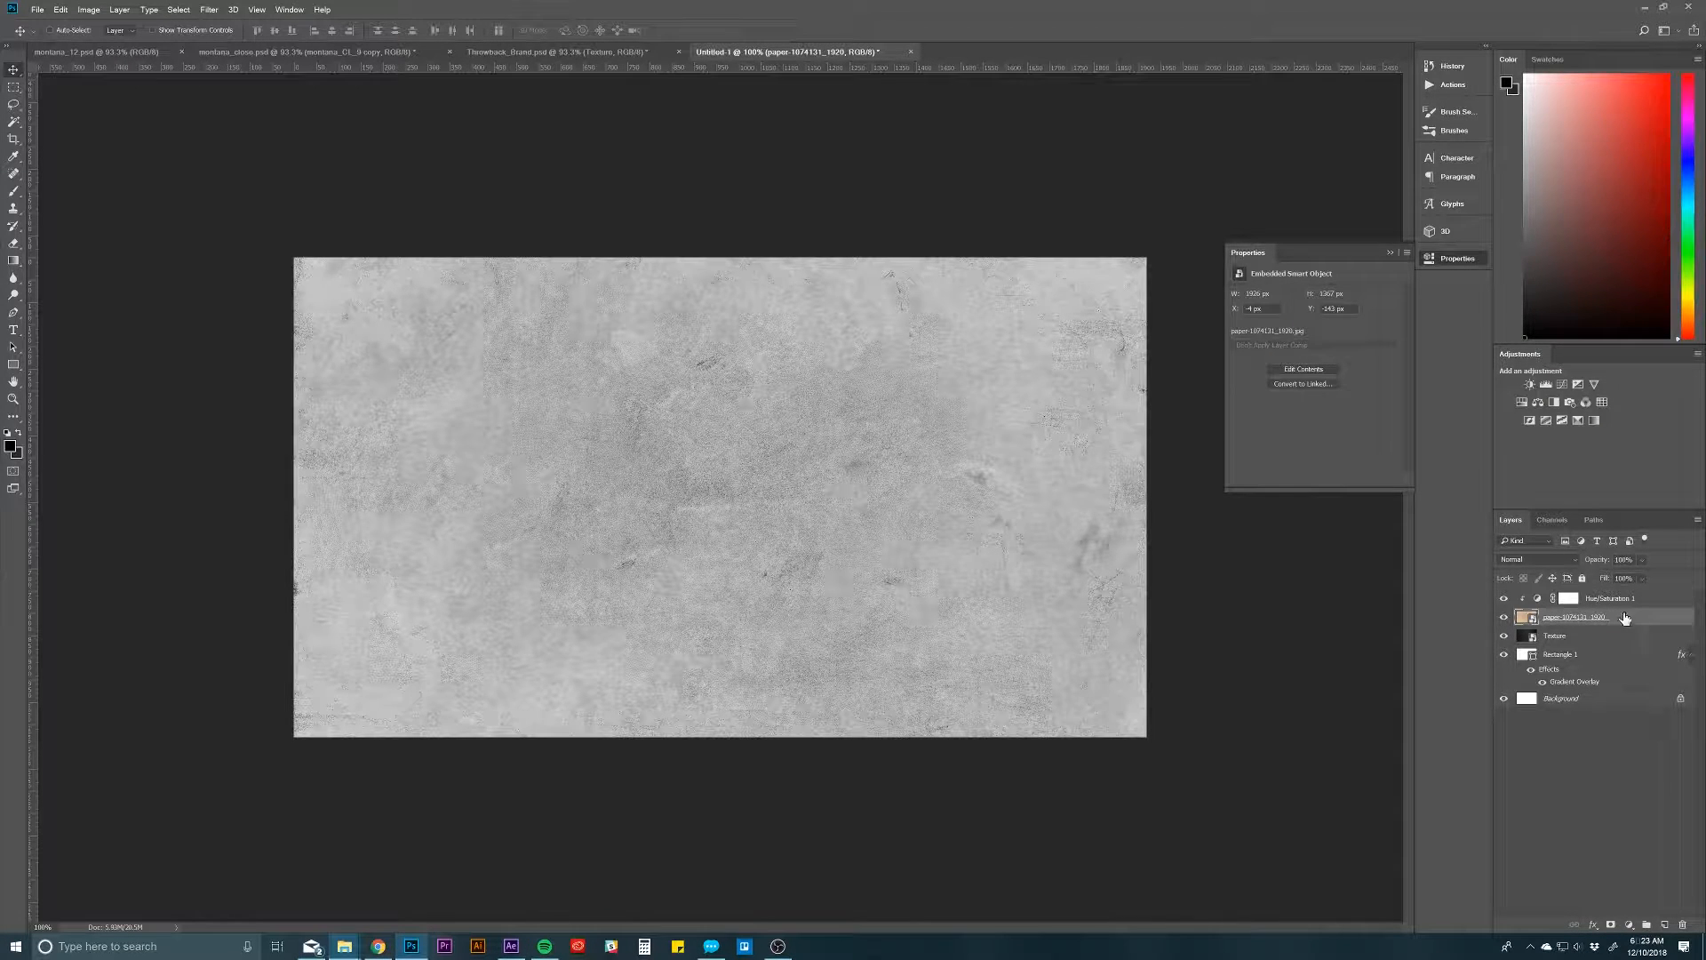
left_click(13, 364)
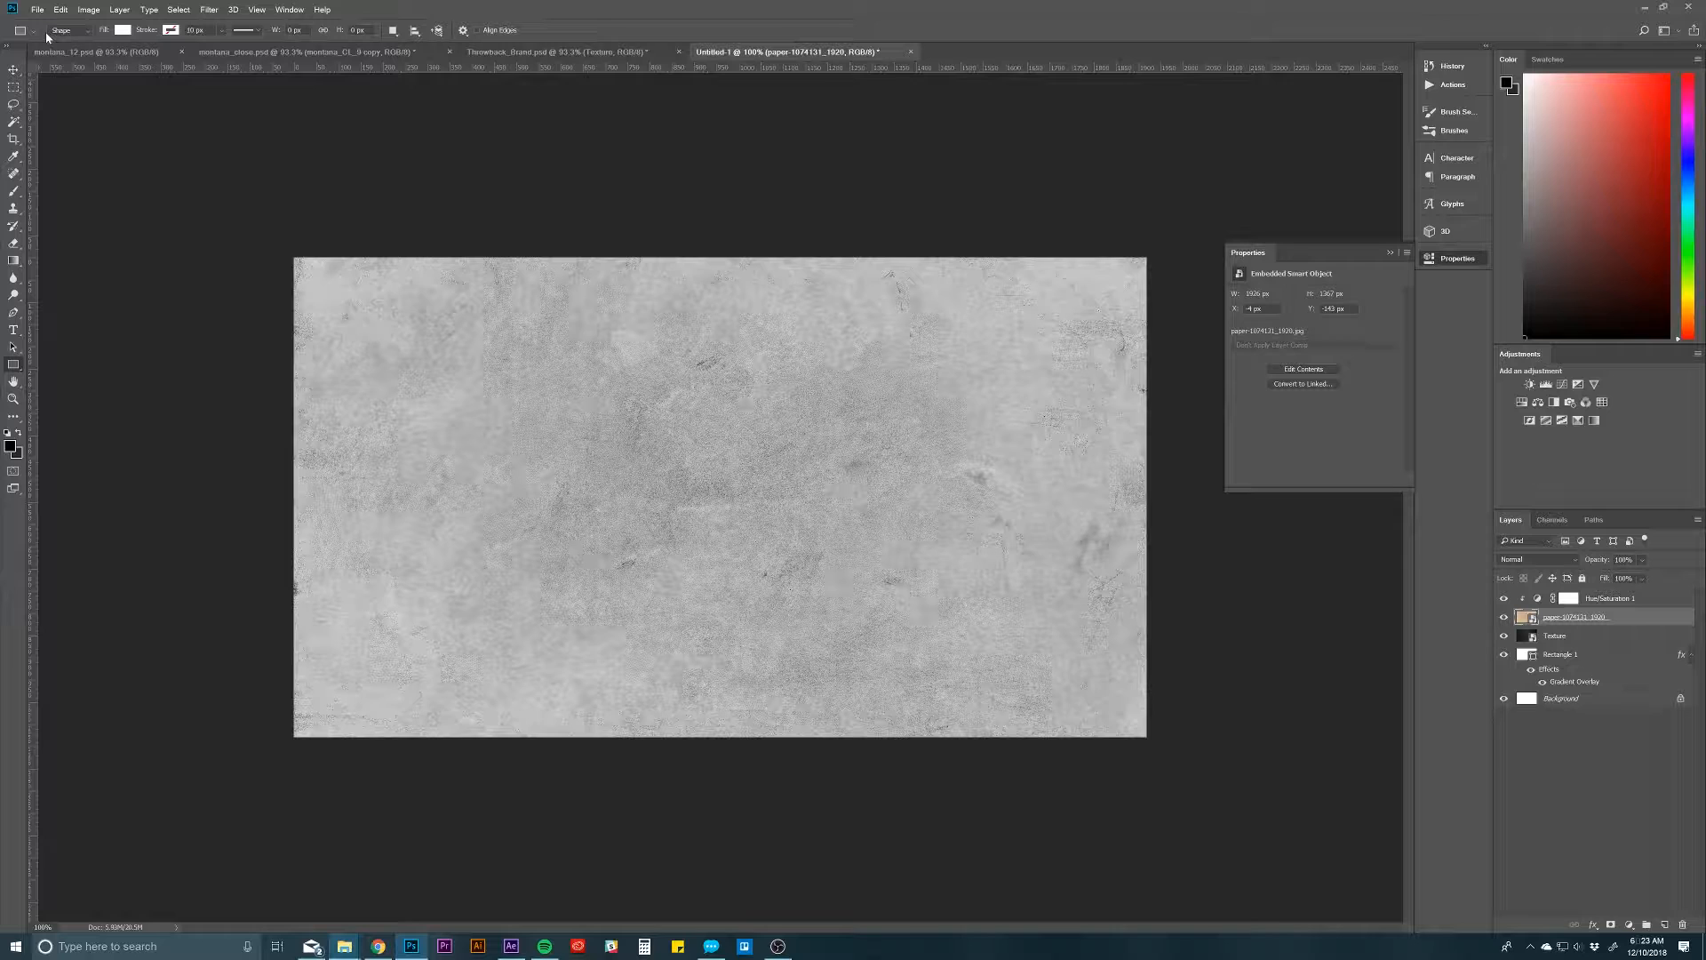
left_click(122, 31)
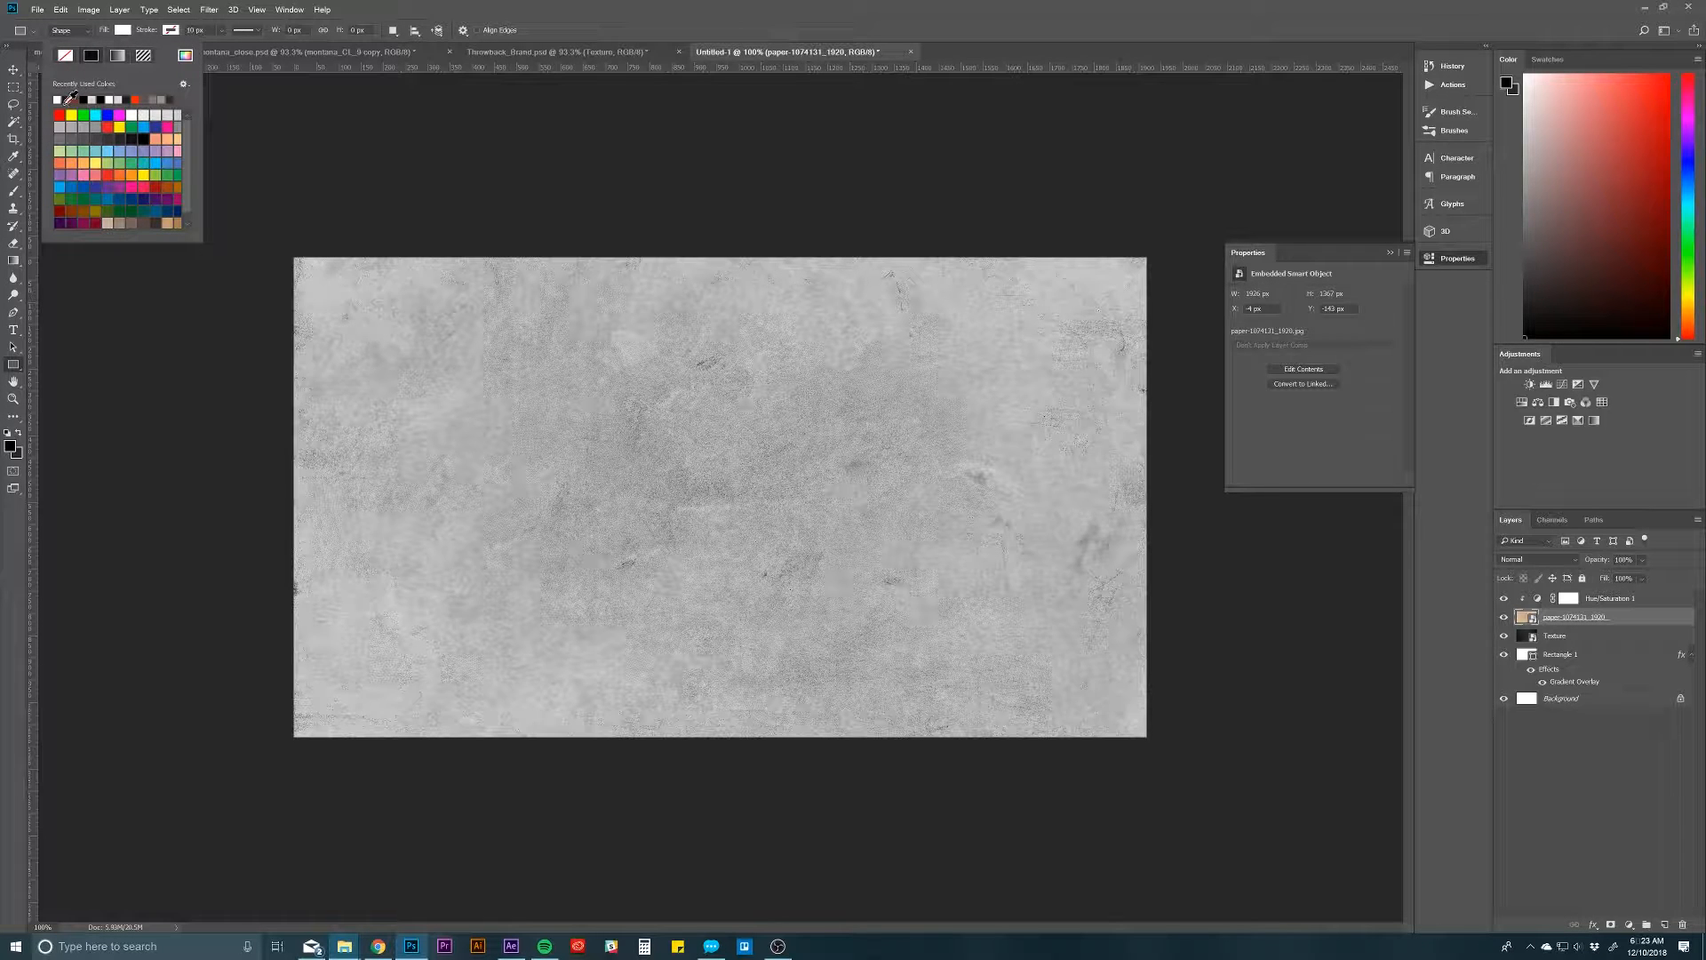
left_click(67, 99)
left_click(121, 31)
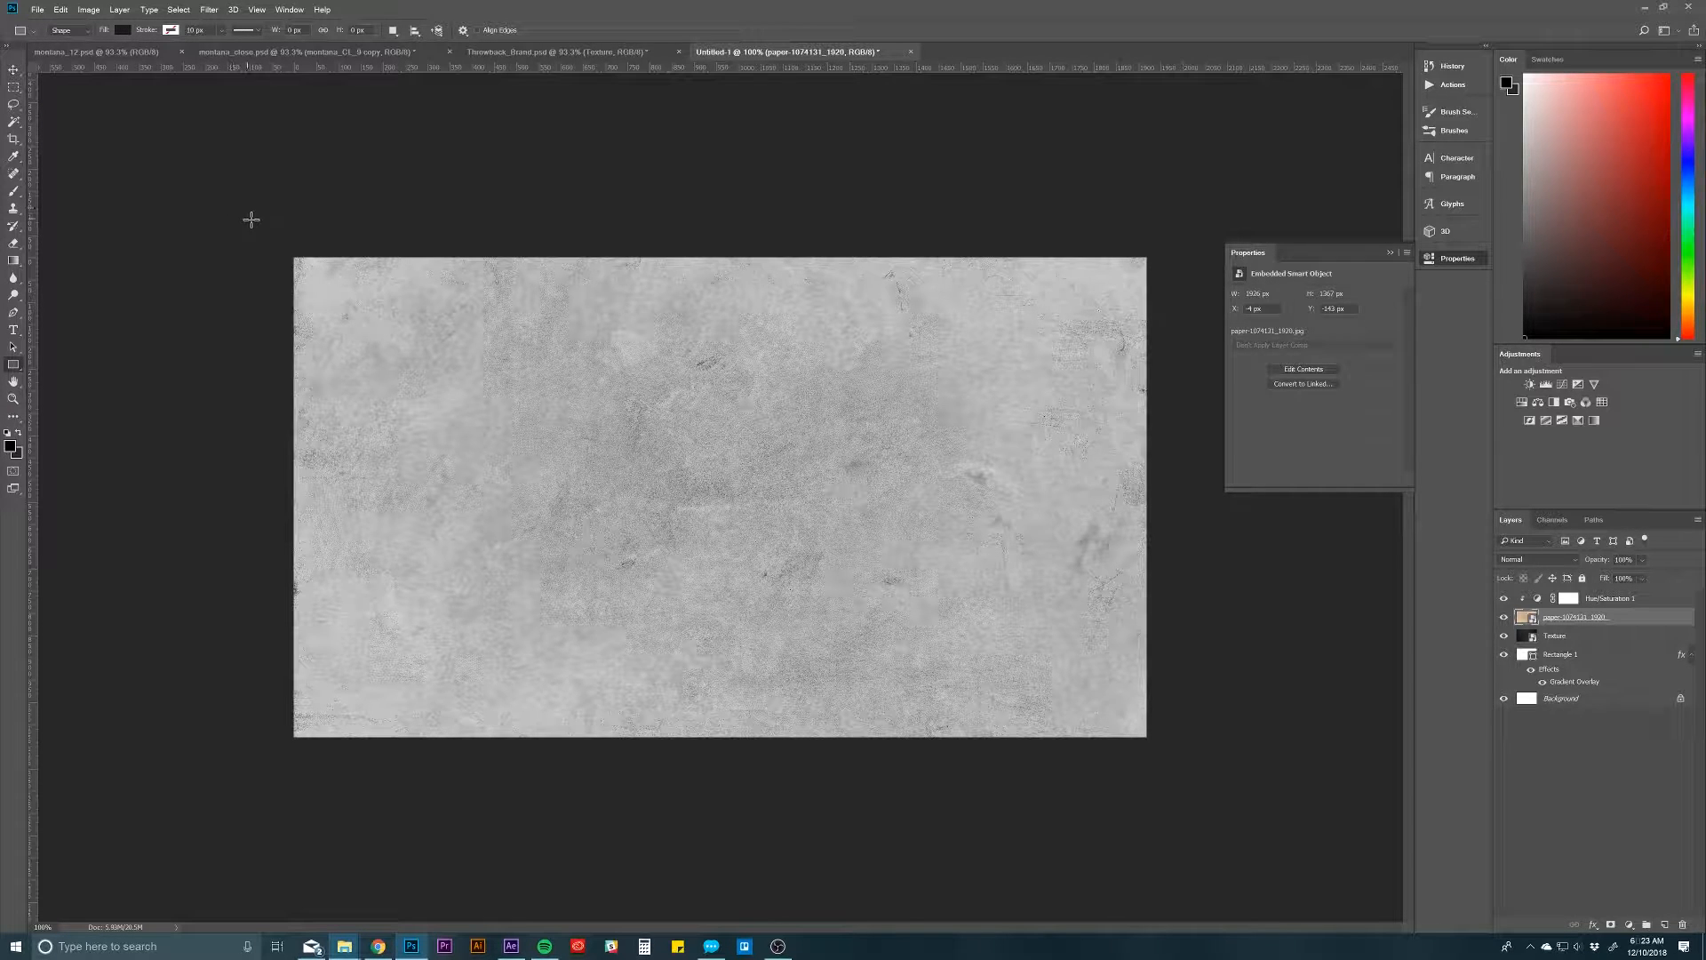
left_click_drag(246, 218, 1175, 756)
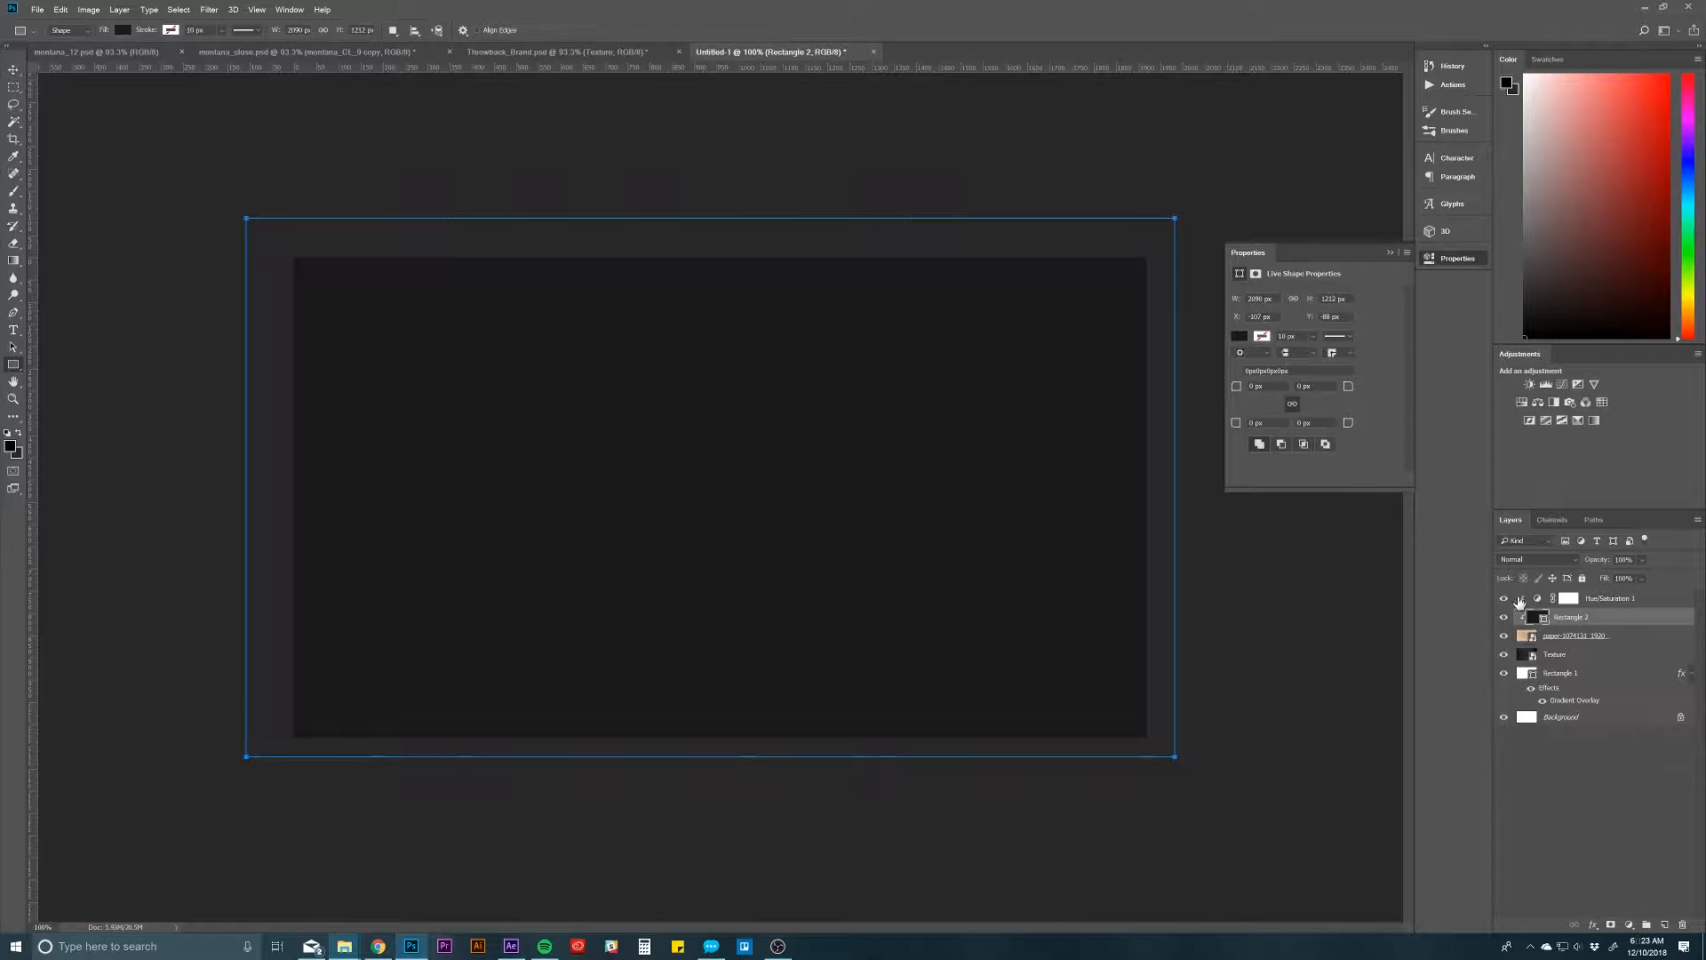
Step: Move the near-black rectangle above the Hue/Saturation layer and release it from the clipping mask
left_click_drag(1638, 622, 1637, 593)
right_click(1609, 603)
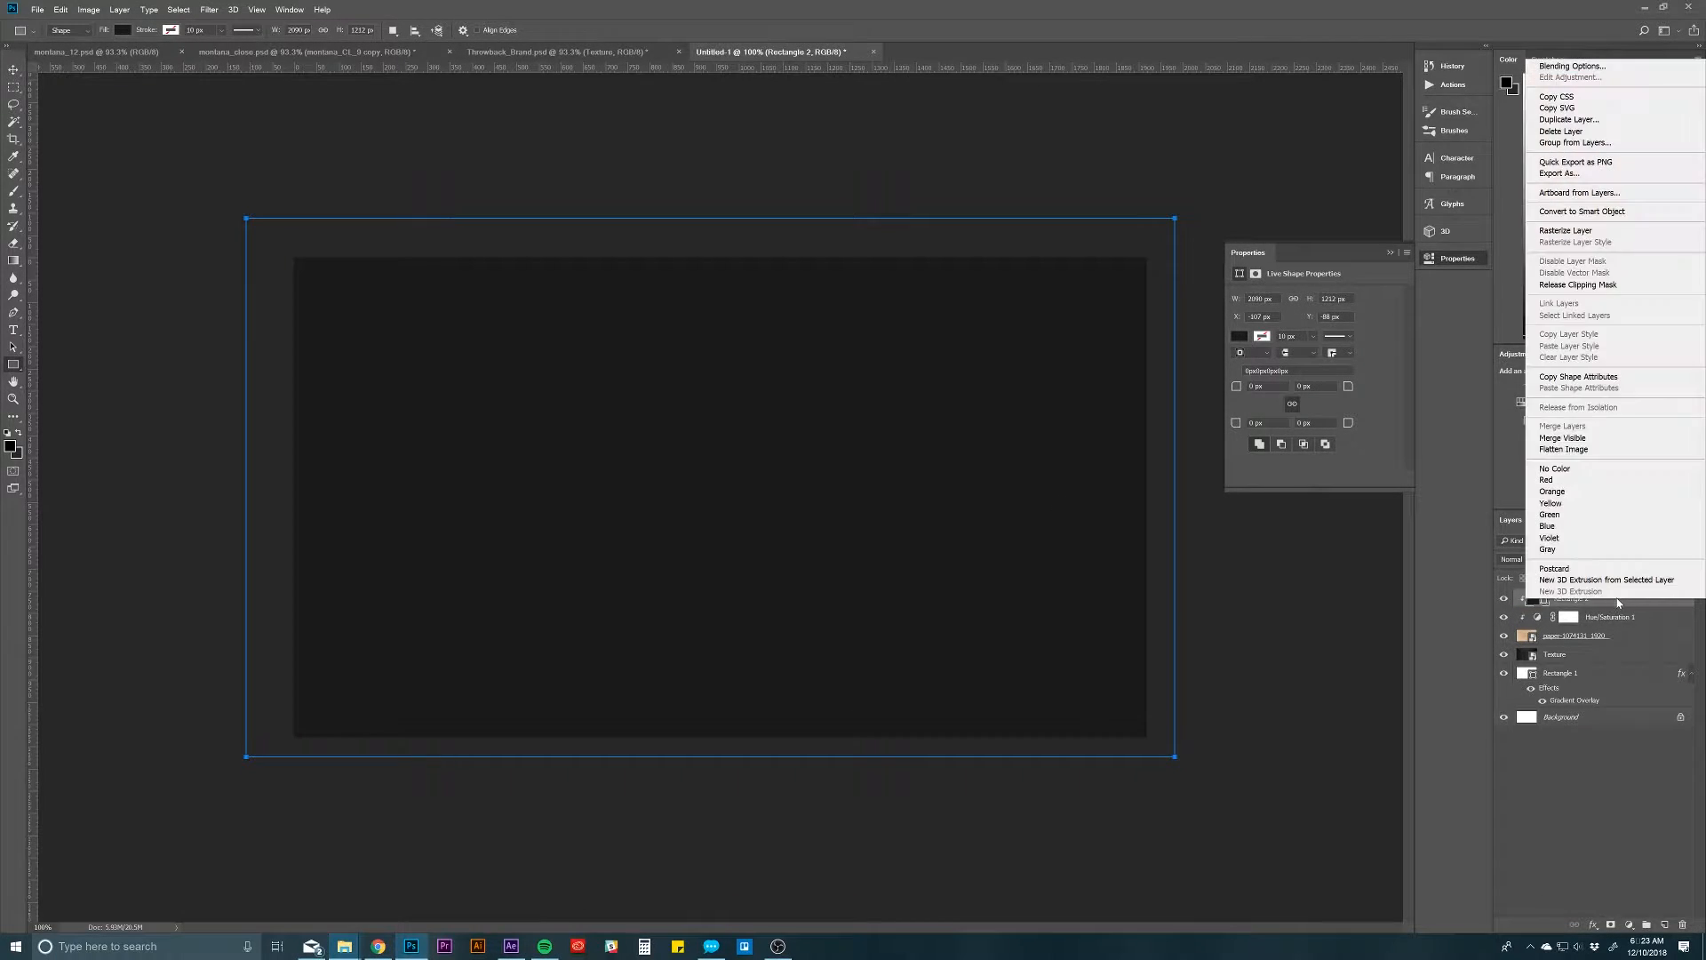
left_click(1598, 284)
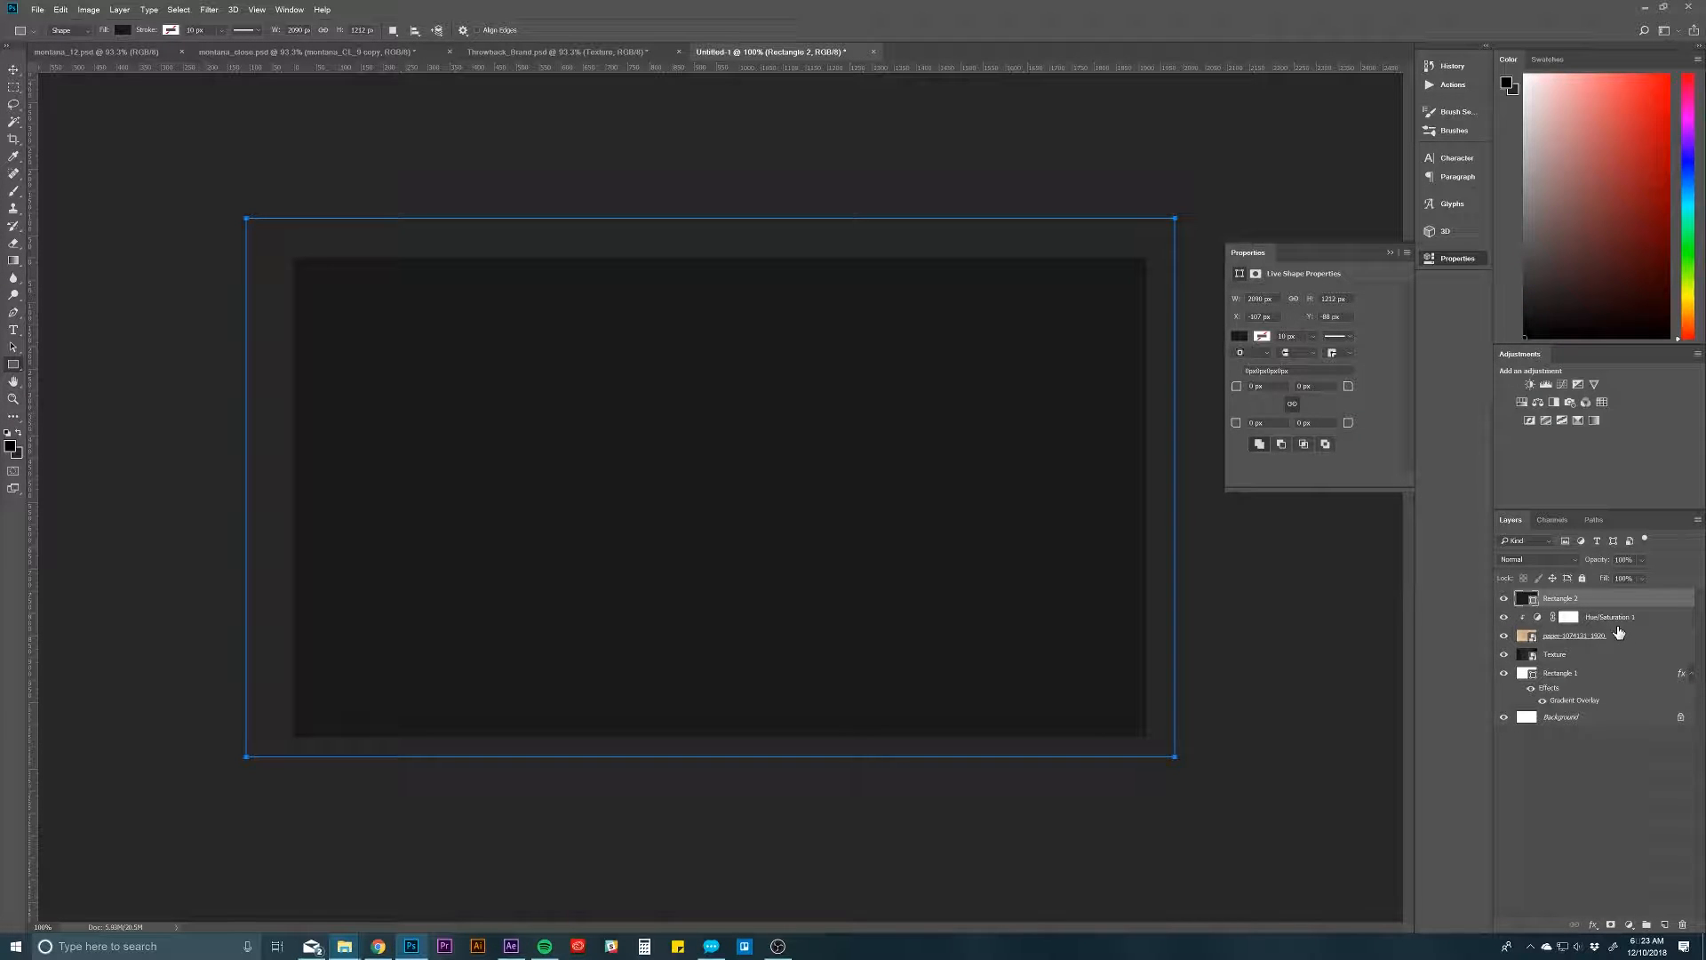
Step: Set the near-black rectangle's blend mode to Multiply, then select the Hue/Saturation adjustment layer
key("v")
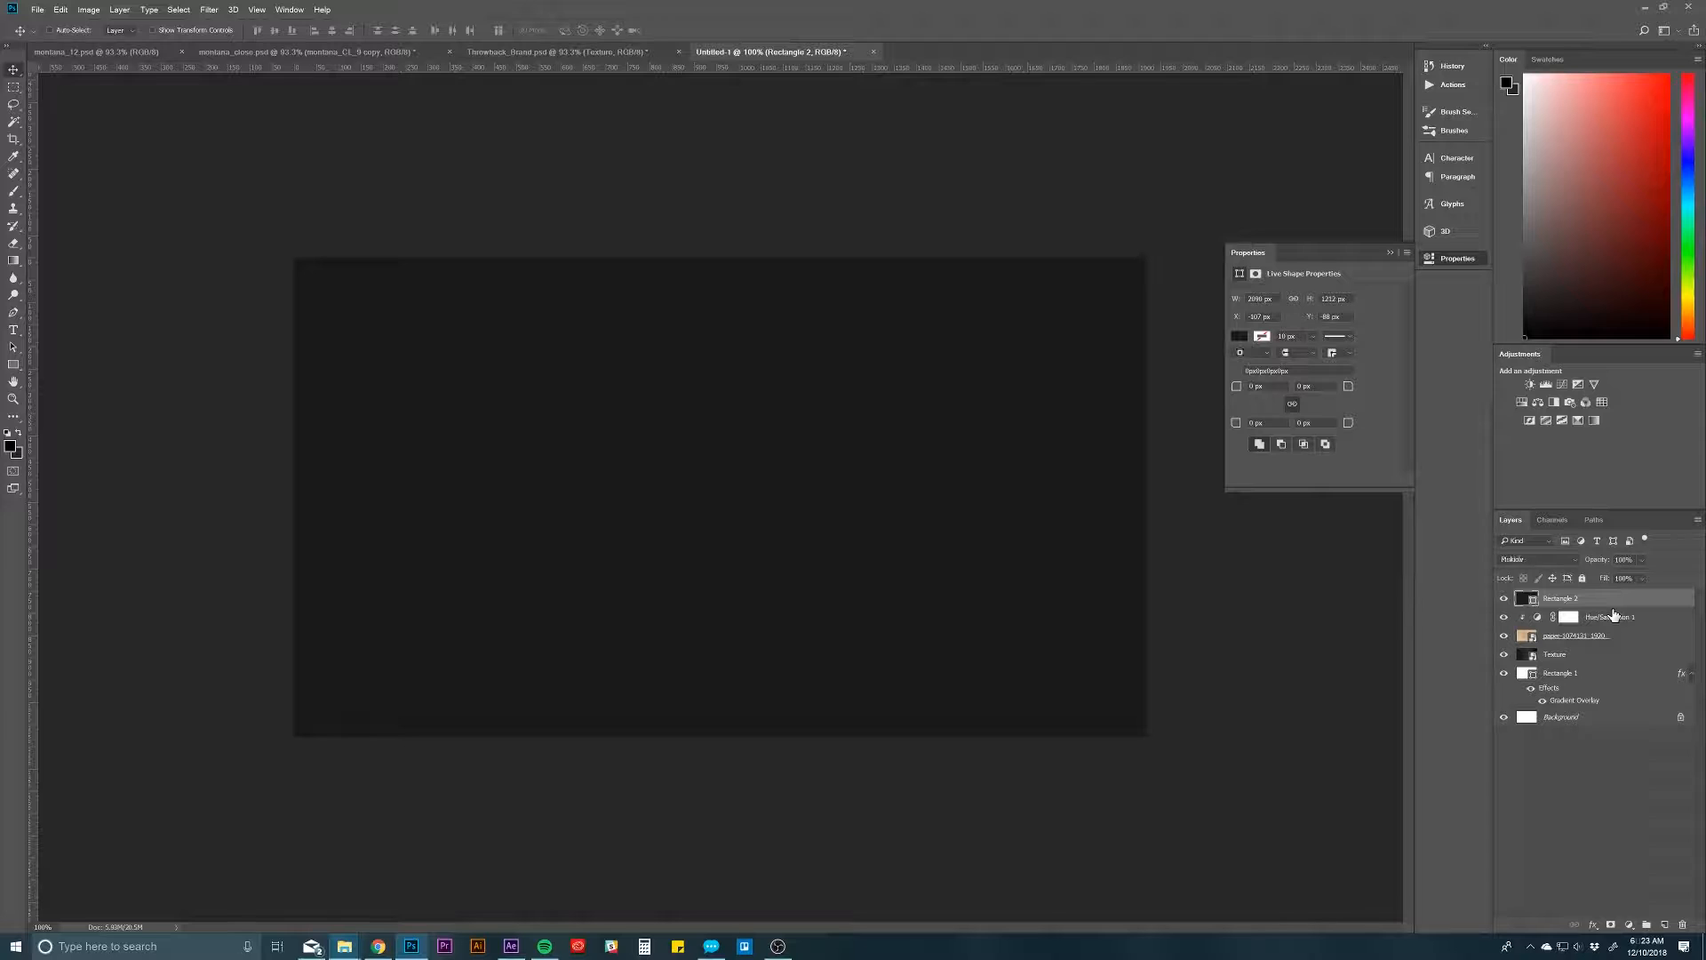
key("shift+alt+m")
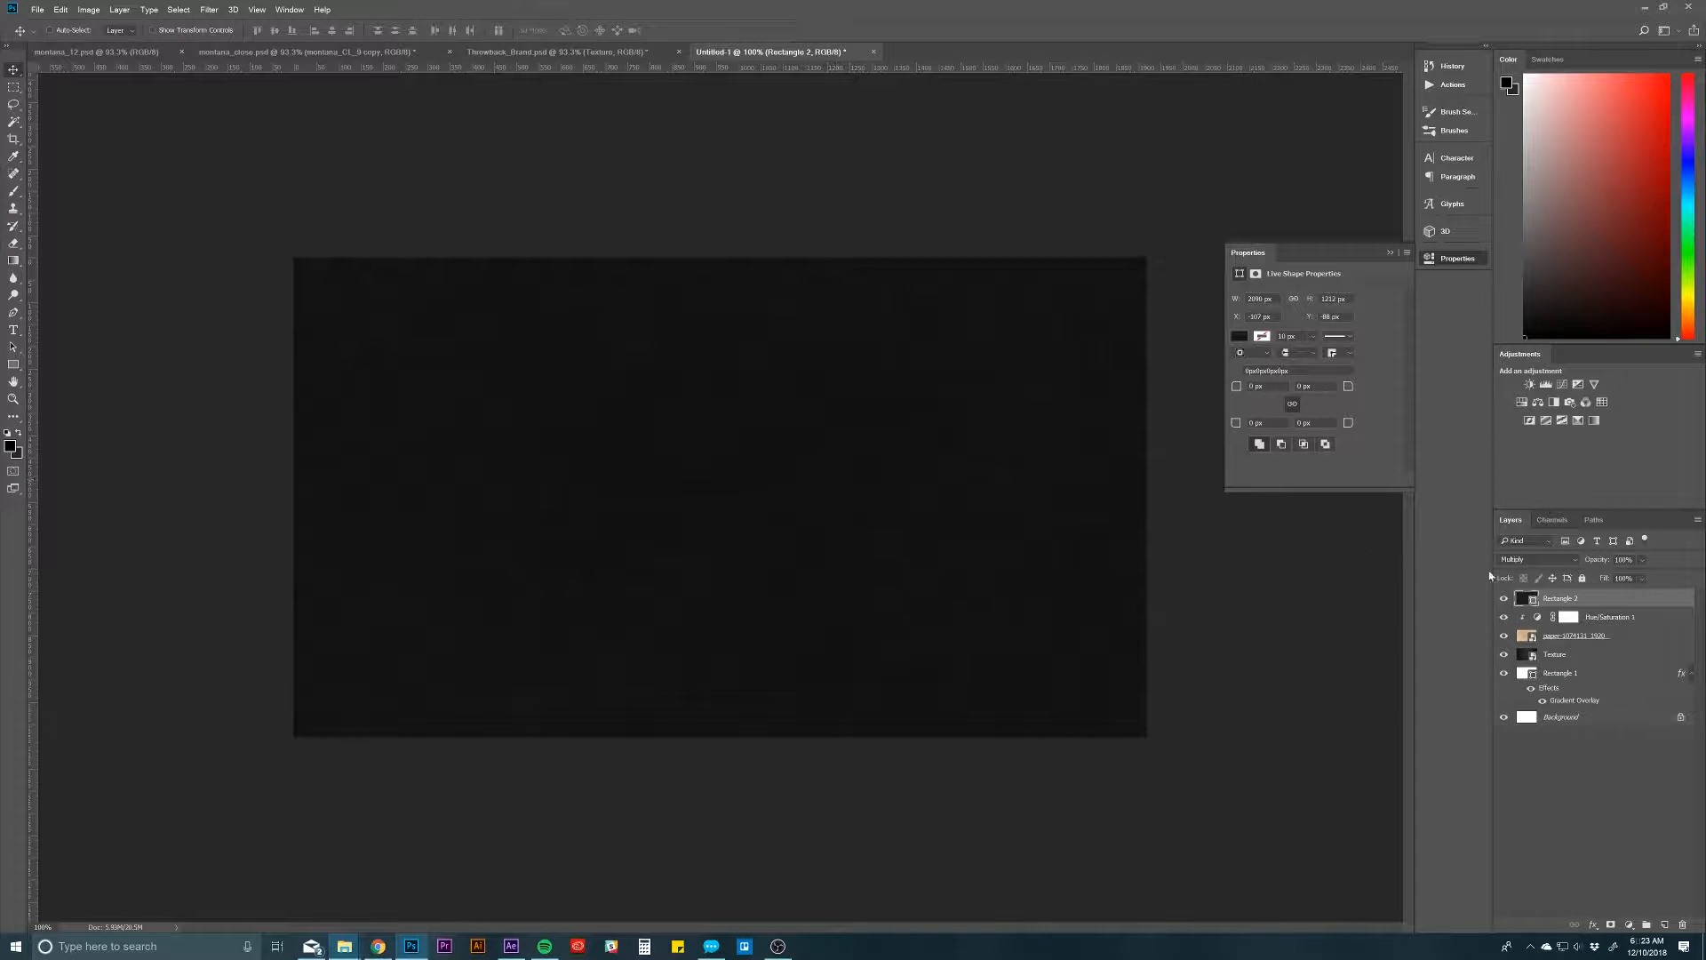
left_click(1607, 619)
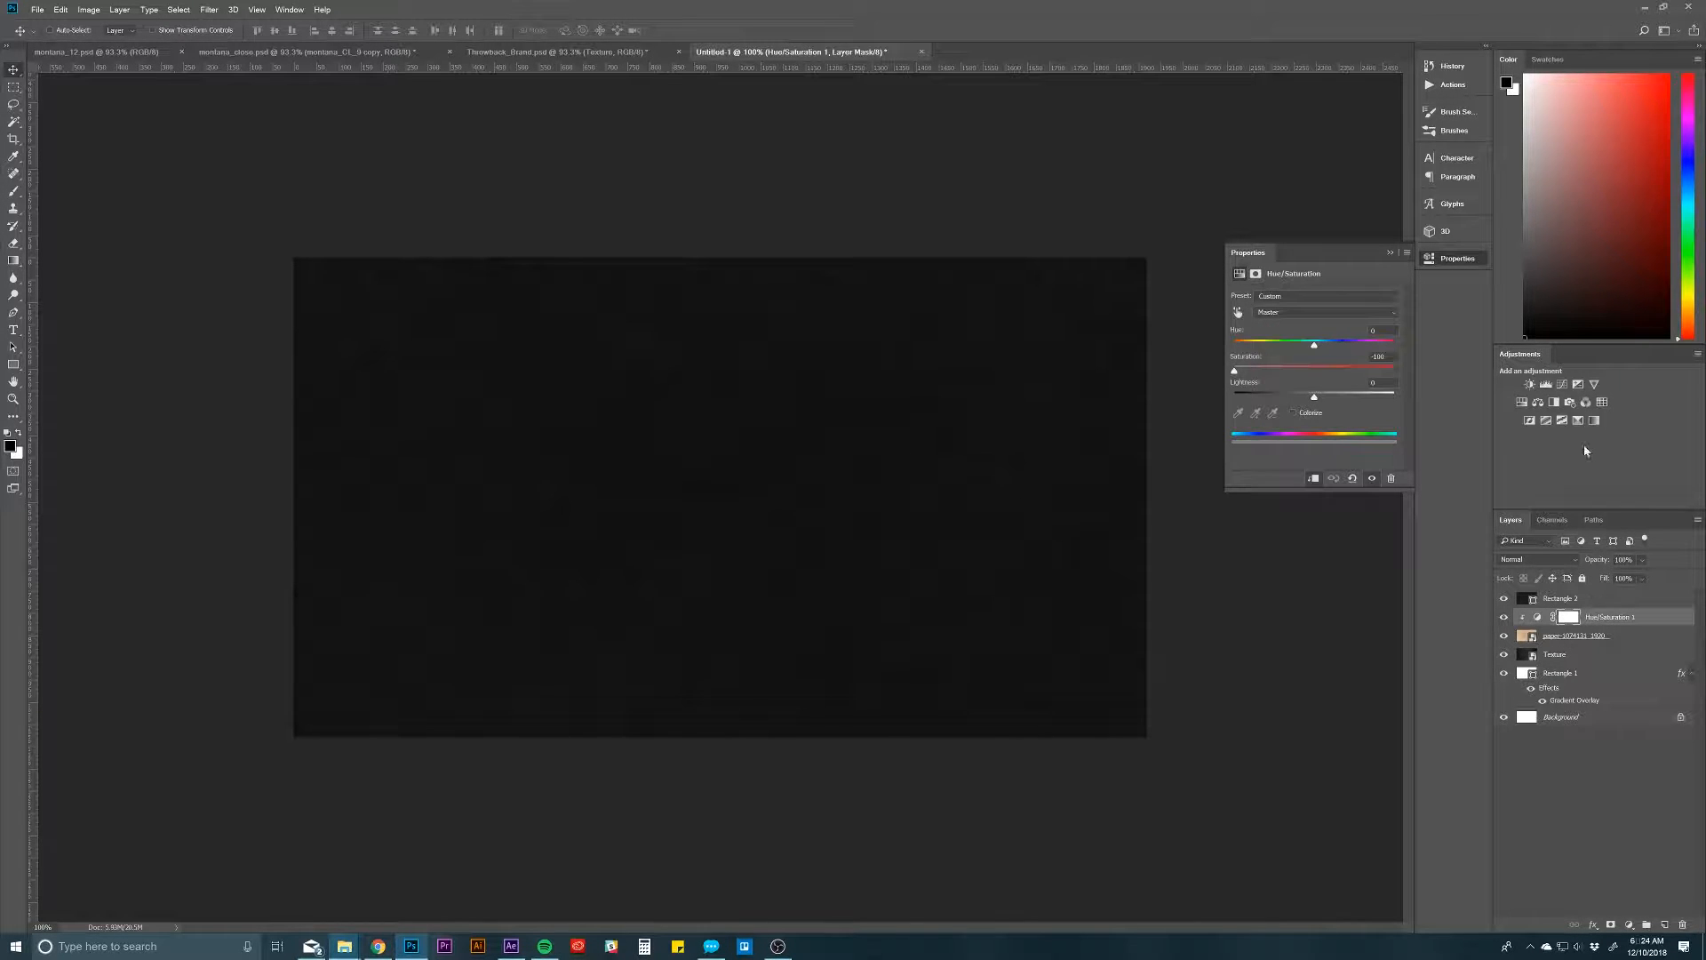
Step: Add a Levels adjustment above the Hue/Saturation layer and adjust its black, midtone and white input sliders to strengthen the texture's contrast
left_click(1547, 386)
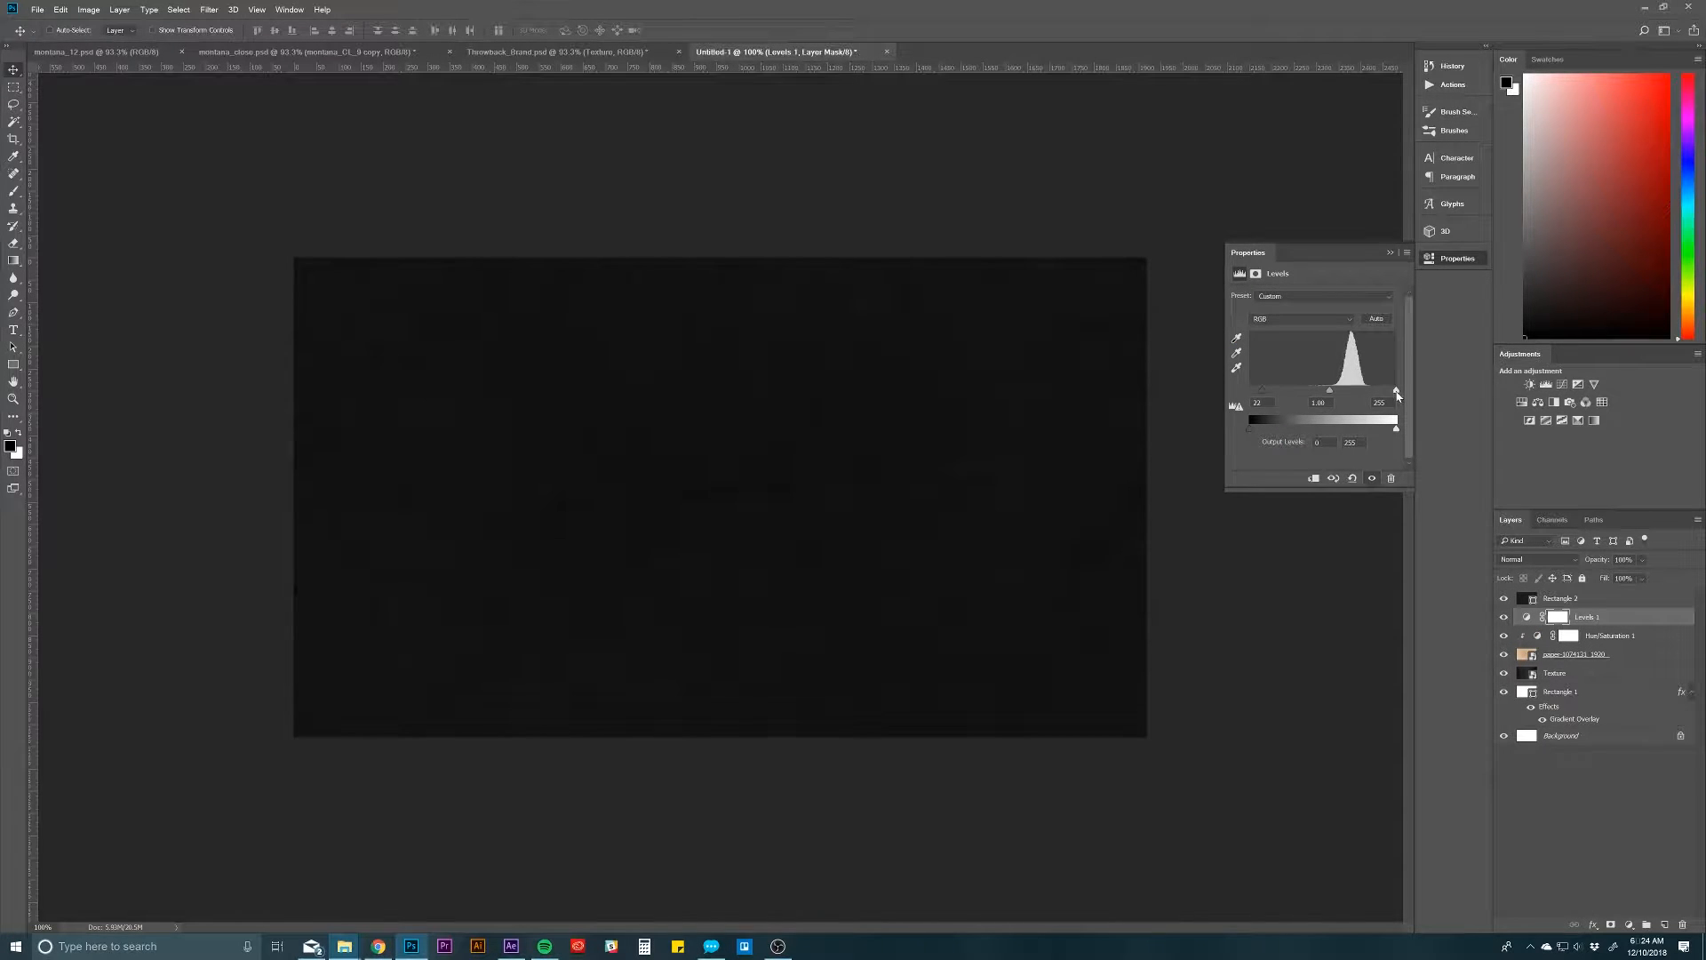
left_click_drag(1366, 397, 1352, 394)
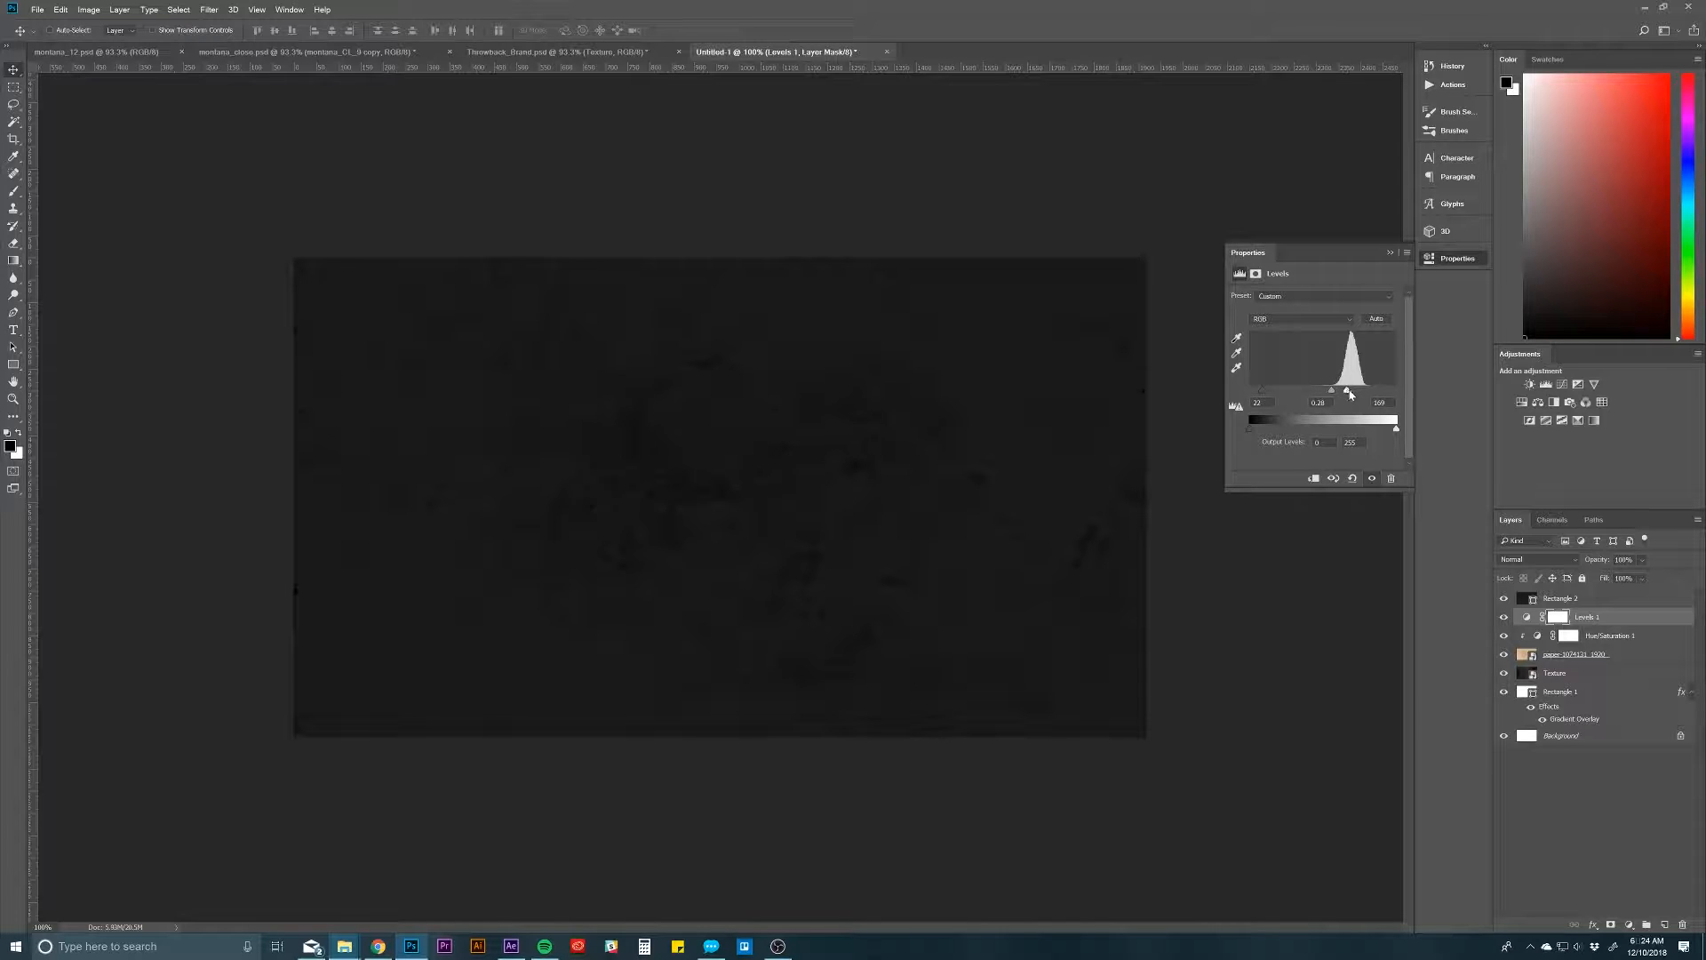
left_click_drag(1350, 395, 1374, 393)
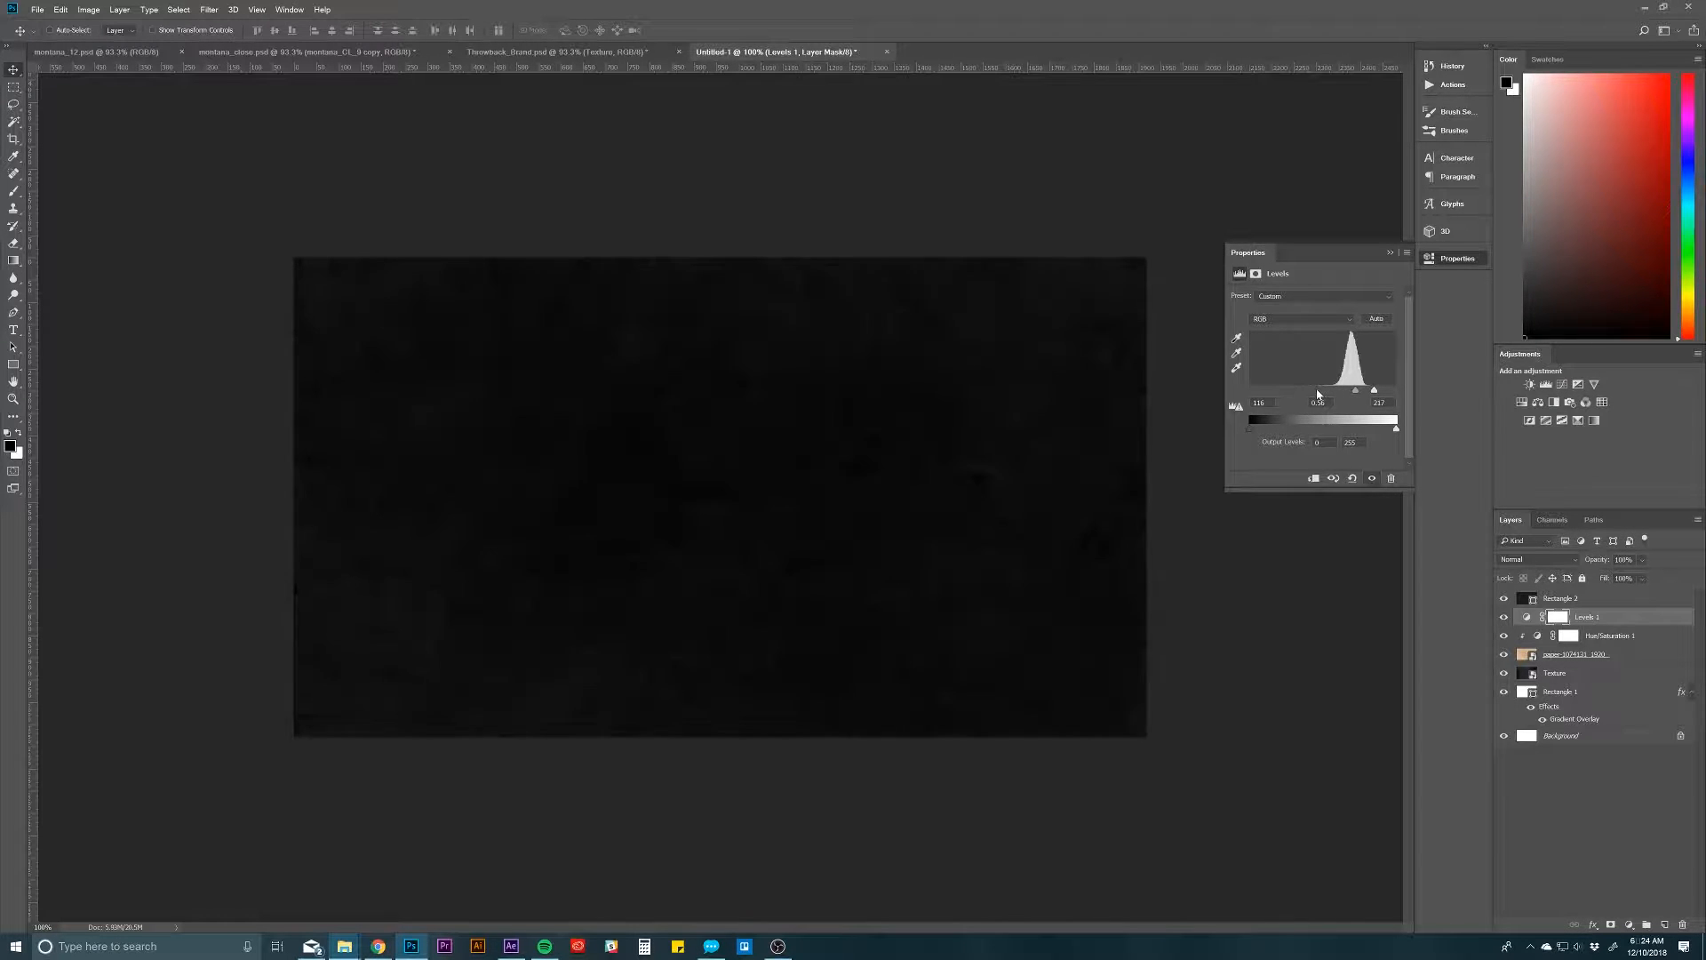
left_click_drag(1318, 394, 1325, 394)
left_click_drag(1344, 396, 1364, 393)
Step: Delete the near-black rectangle, the Levels and Hue/Saturation adjustments and the paper texture layer together
left_click(1576, 605)
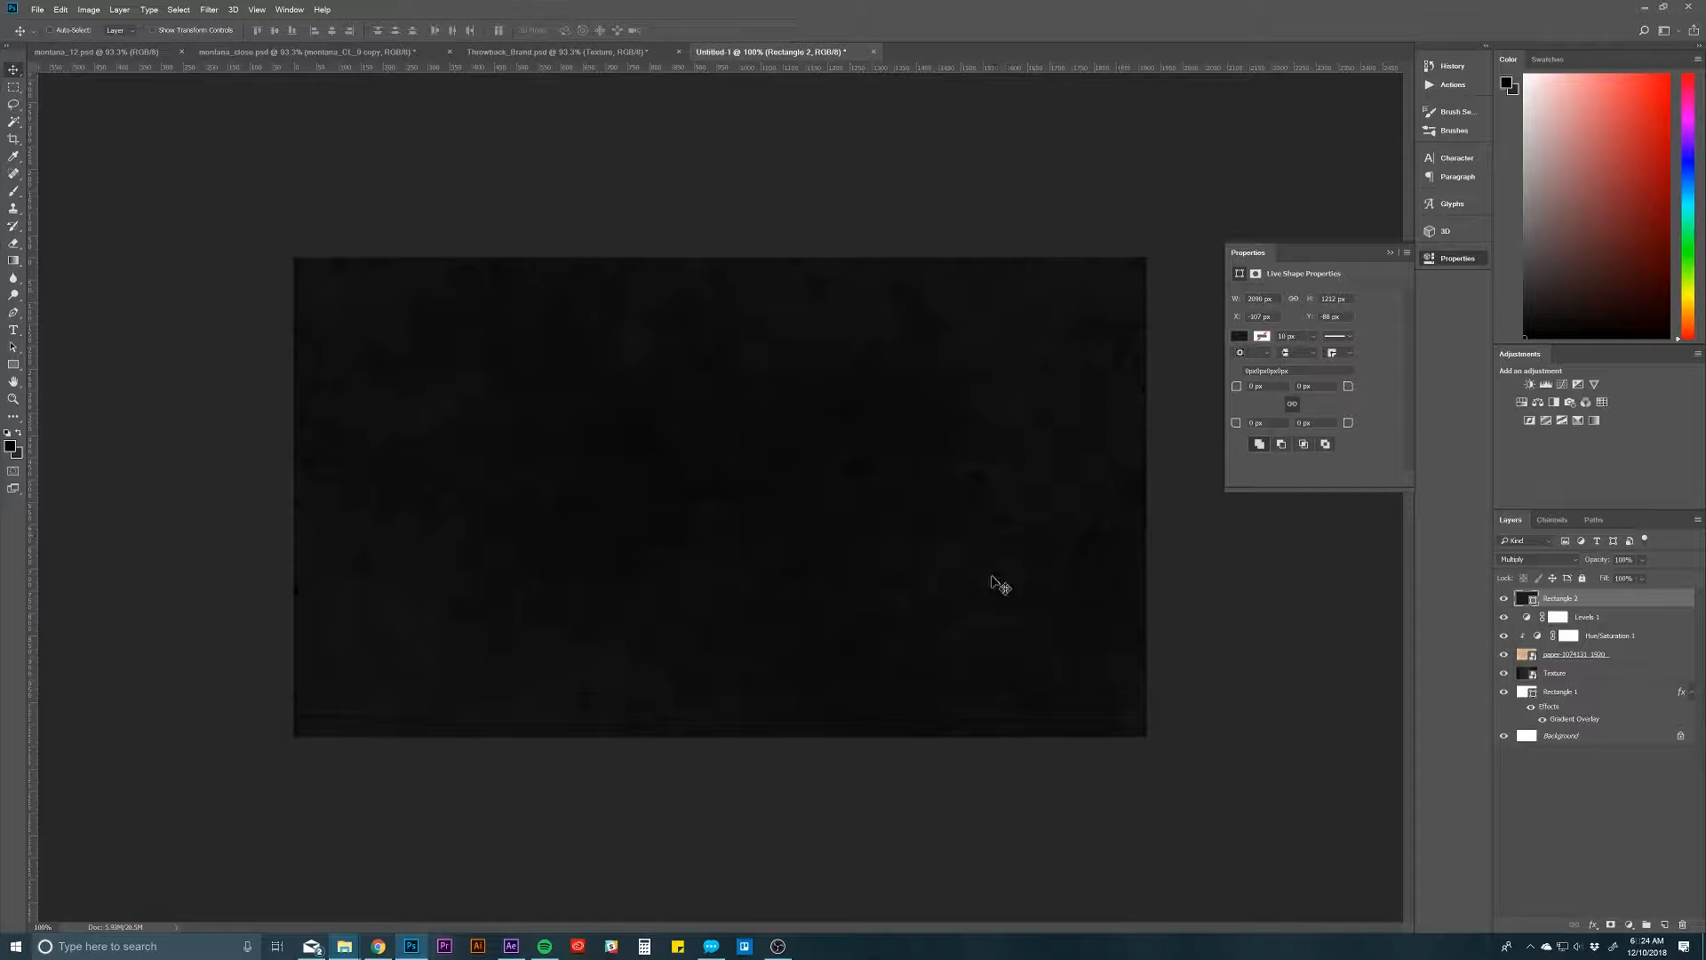
left_click(1613, 663, "shift")
key("Delete")
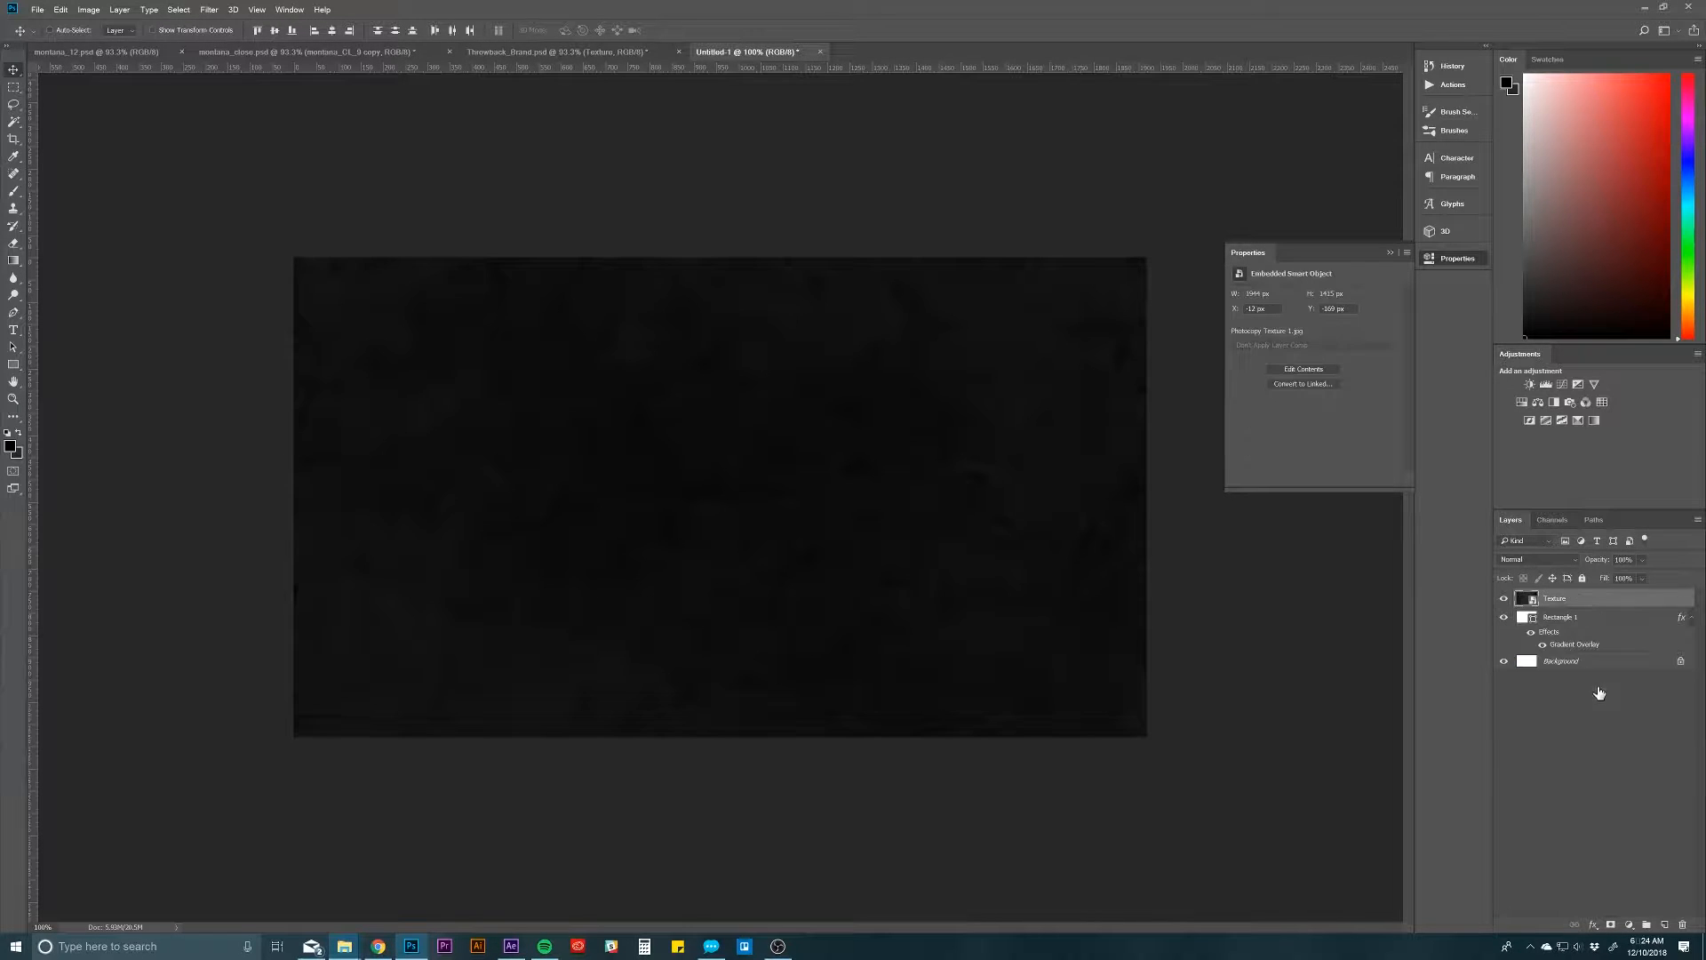
Step: Set the dark photocopy Texture layer to Lighten blending at 69% opacity, then deselect it
left_click(1546, 560)
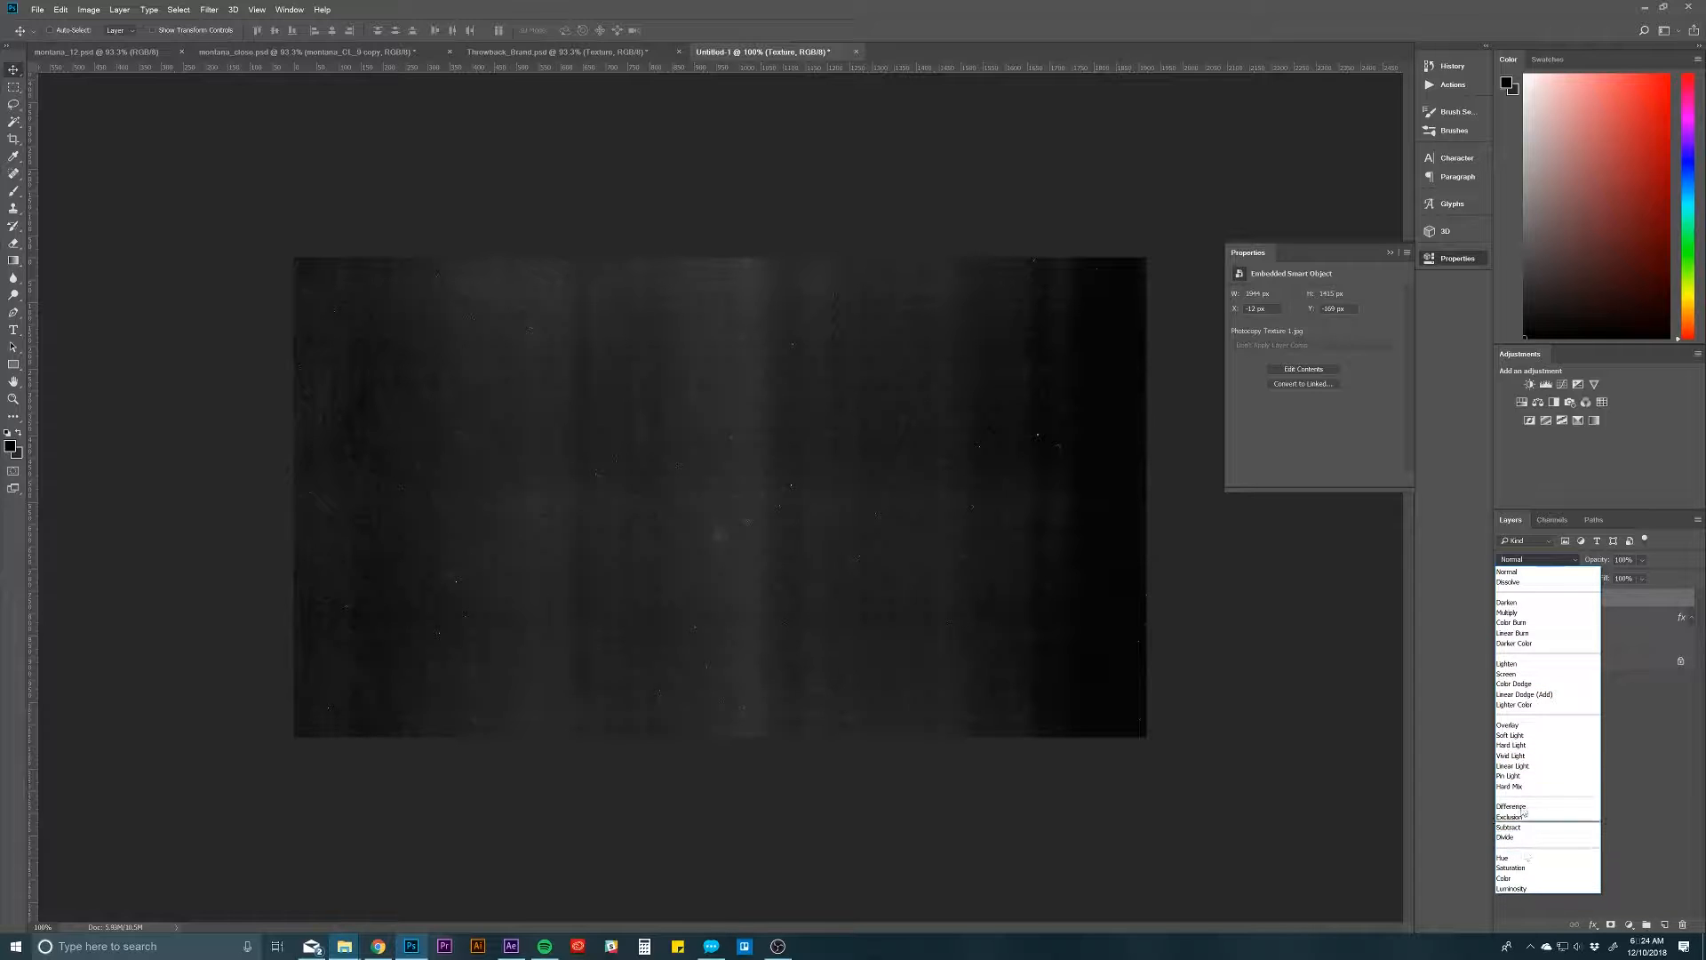
left_click(1513, 664)
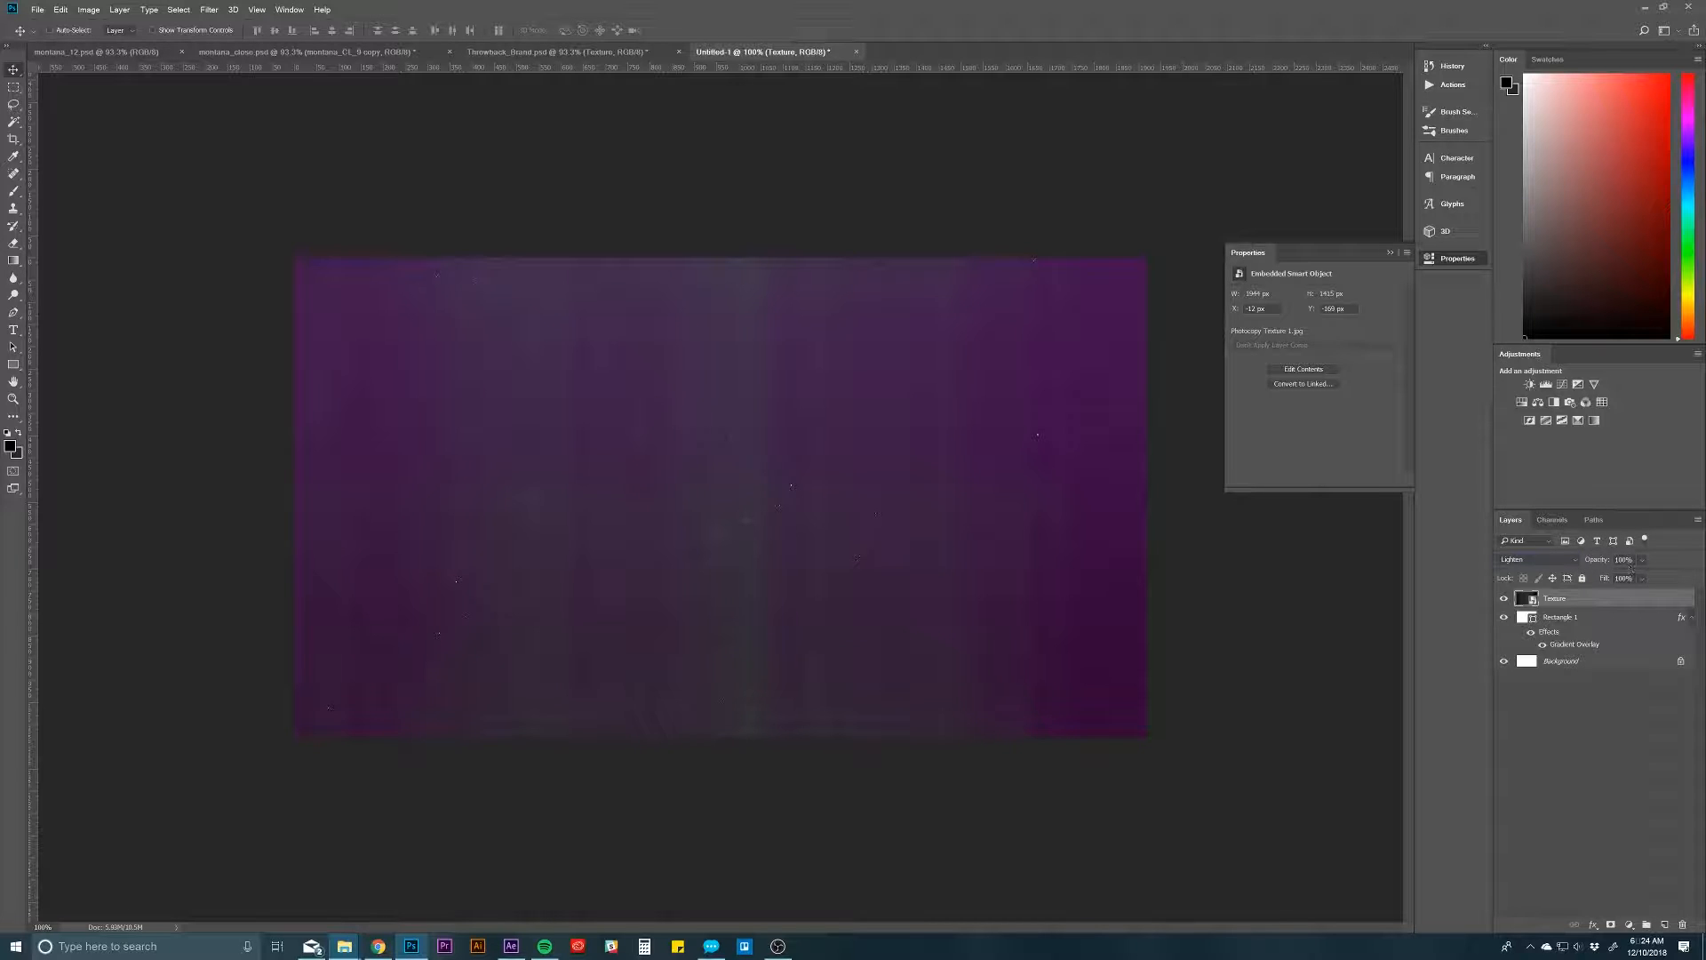
type("69")
left_click(1647, 764)
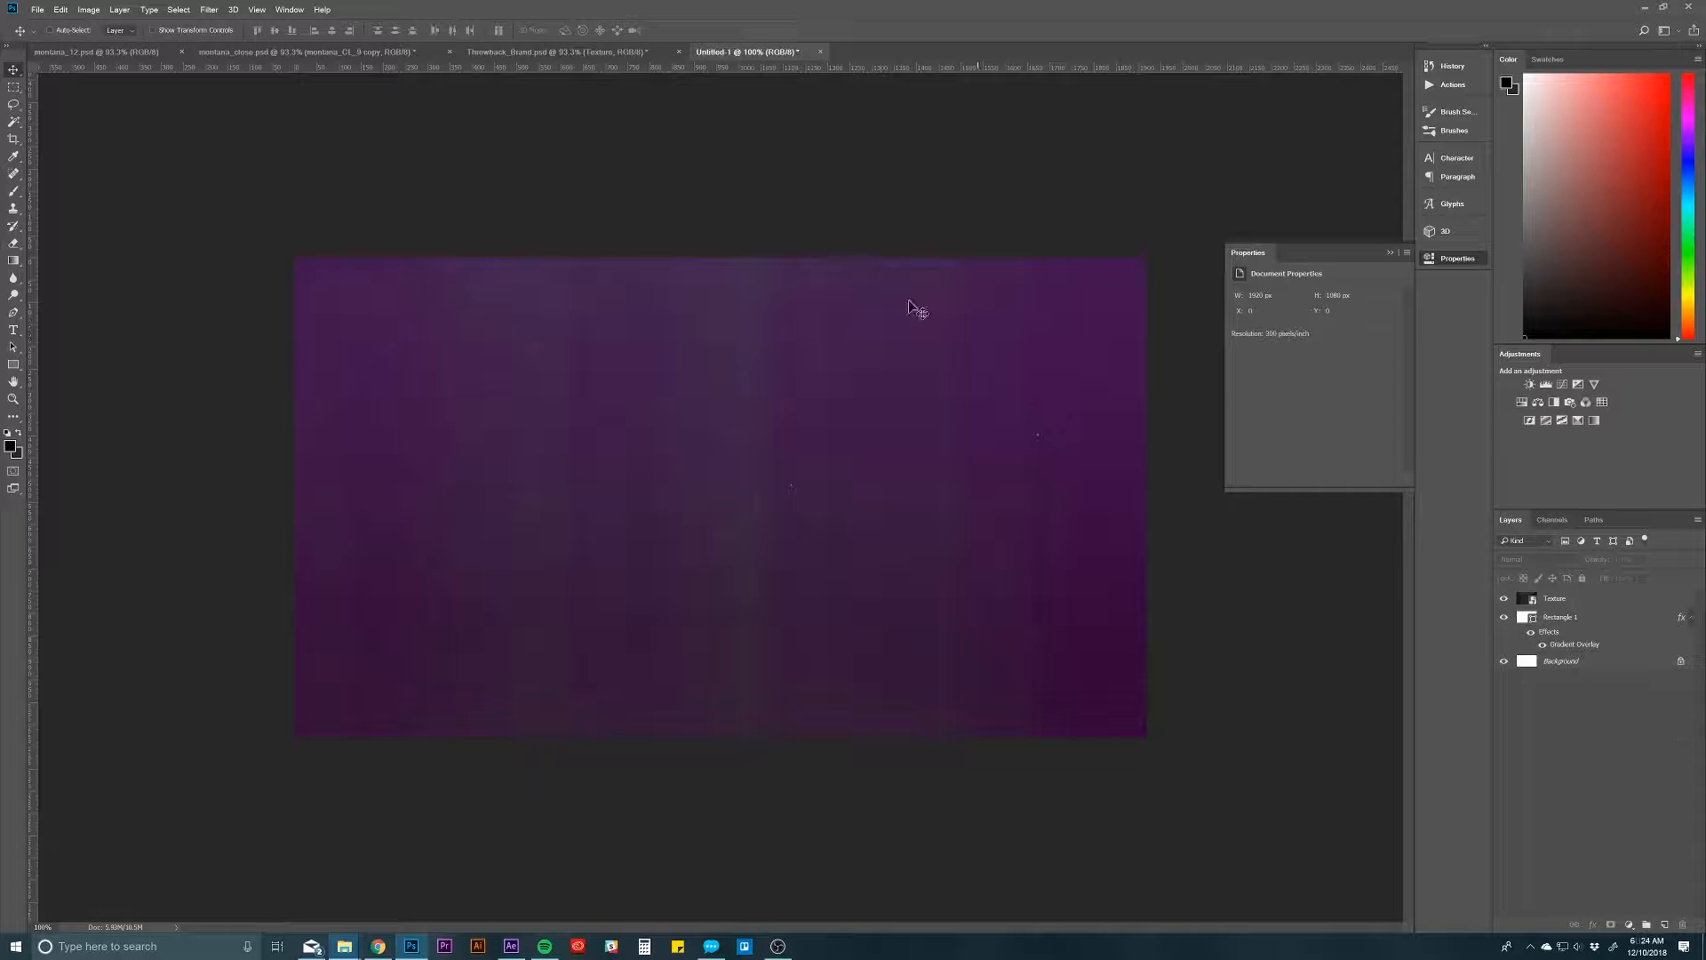
Step: Duplicate the light grunge Texture layer from Throwback_Brand.psd into the Untitled-1 document and return to that document
left_click(488, 54)
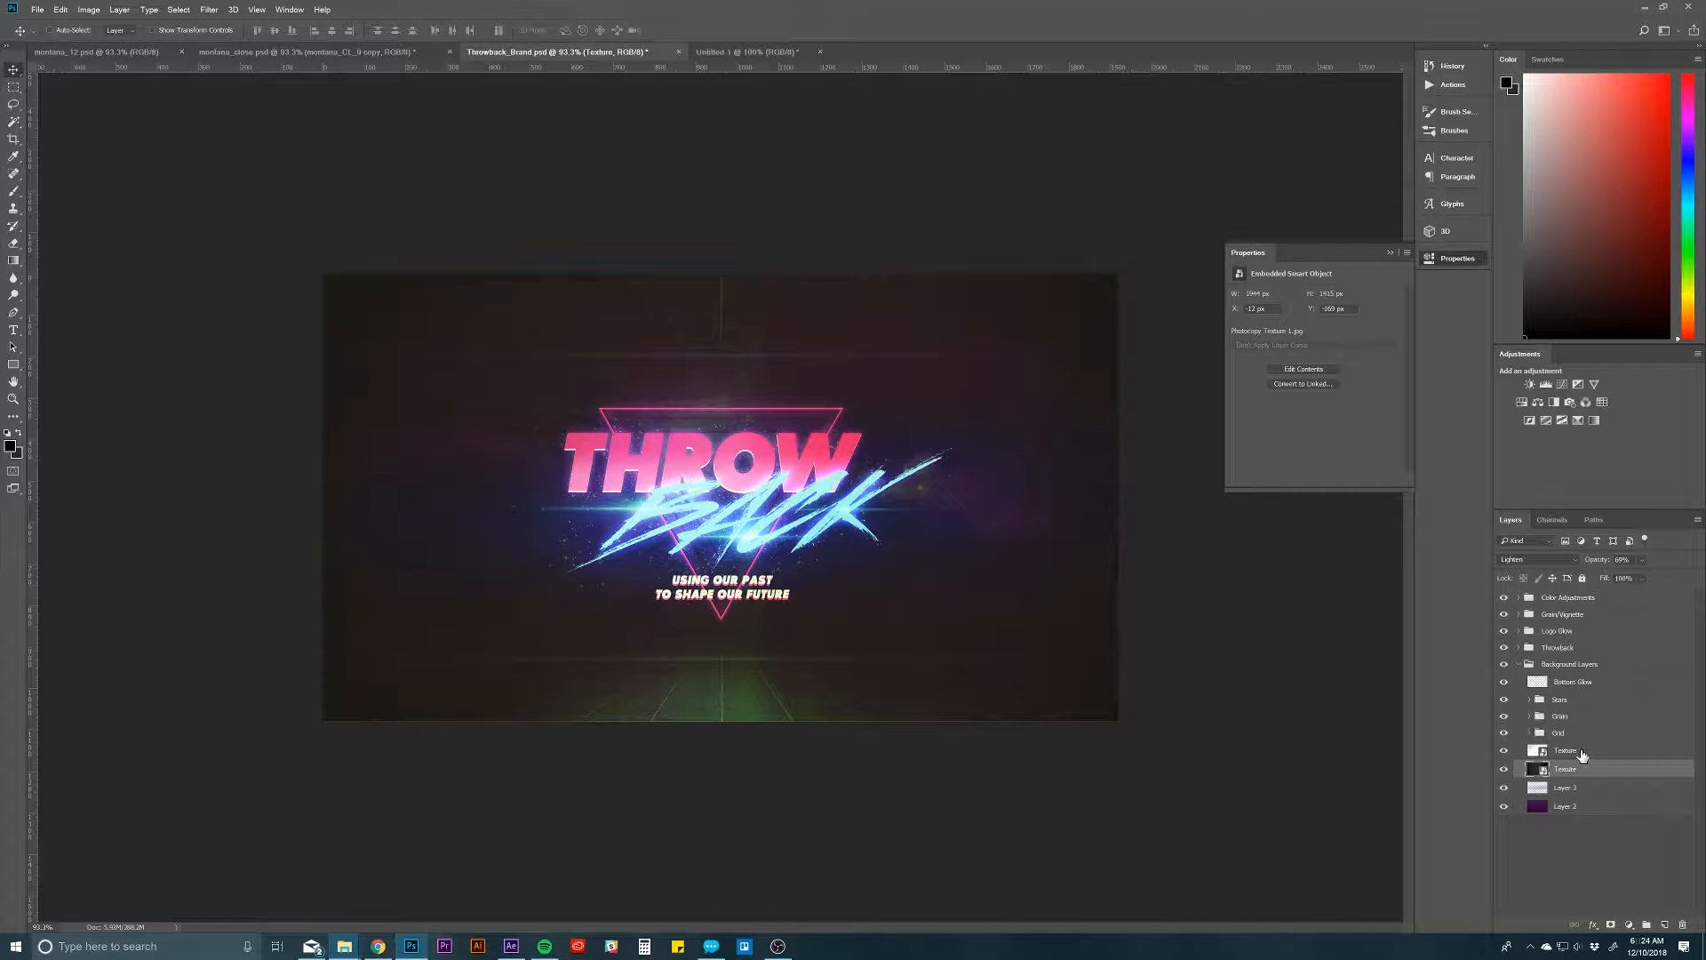
left_click(1583, 752)
right_click(1591, 754)
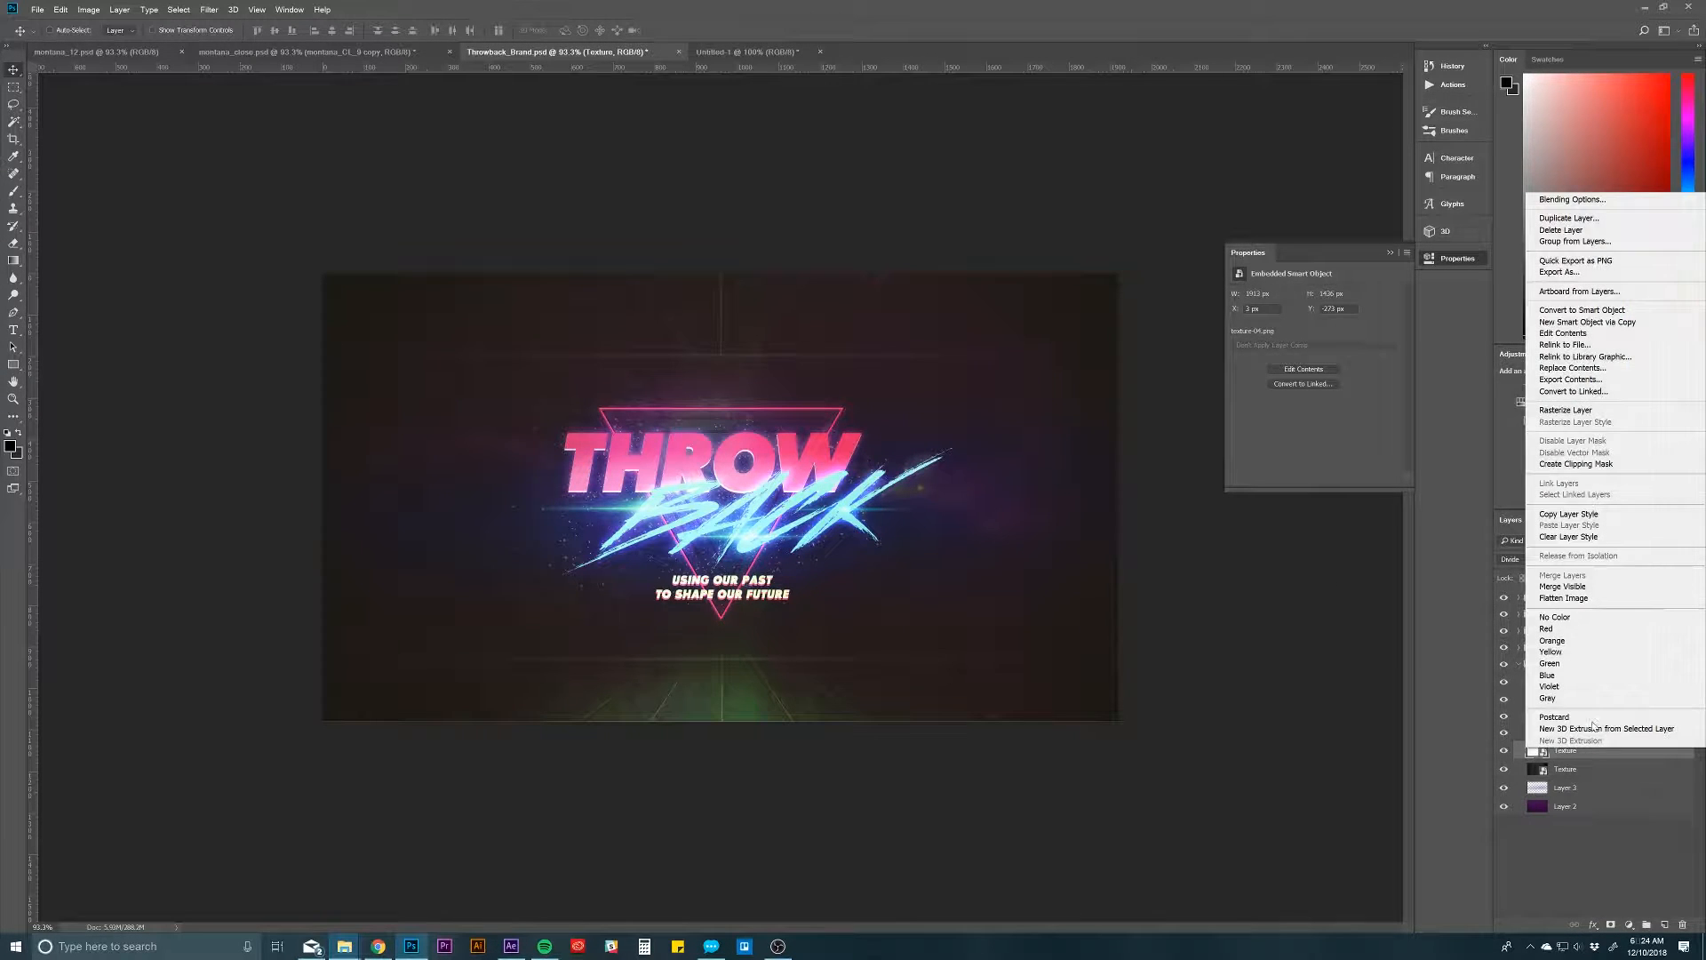
left_click(1568, 220)
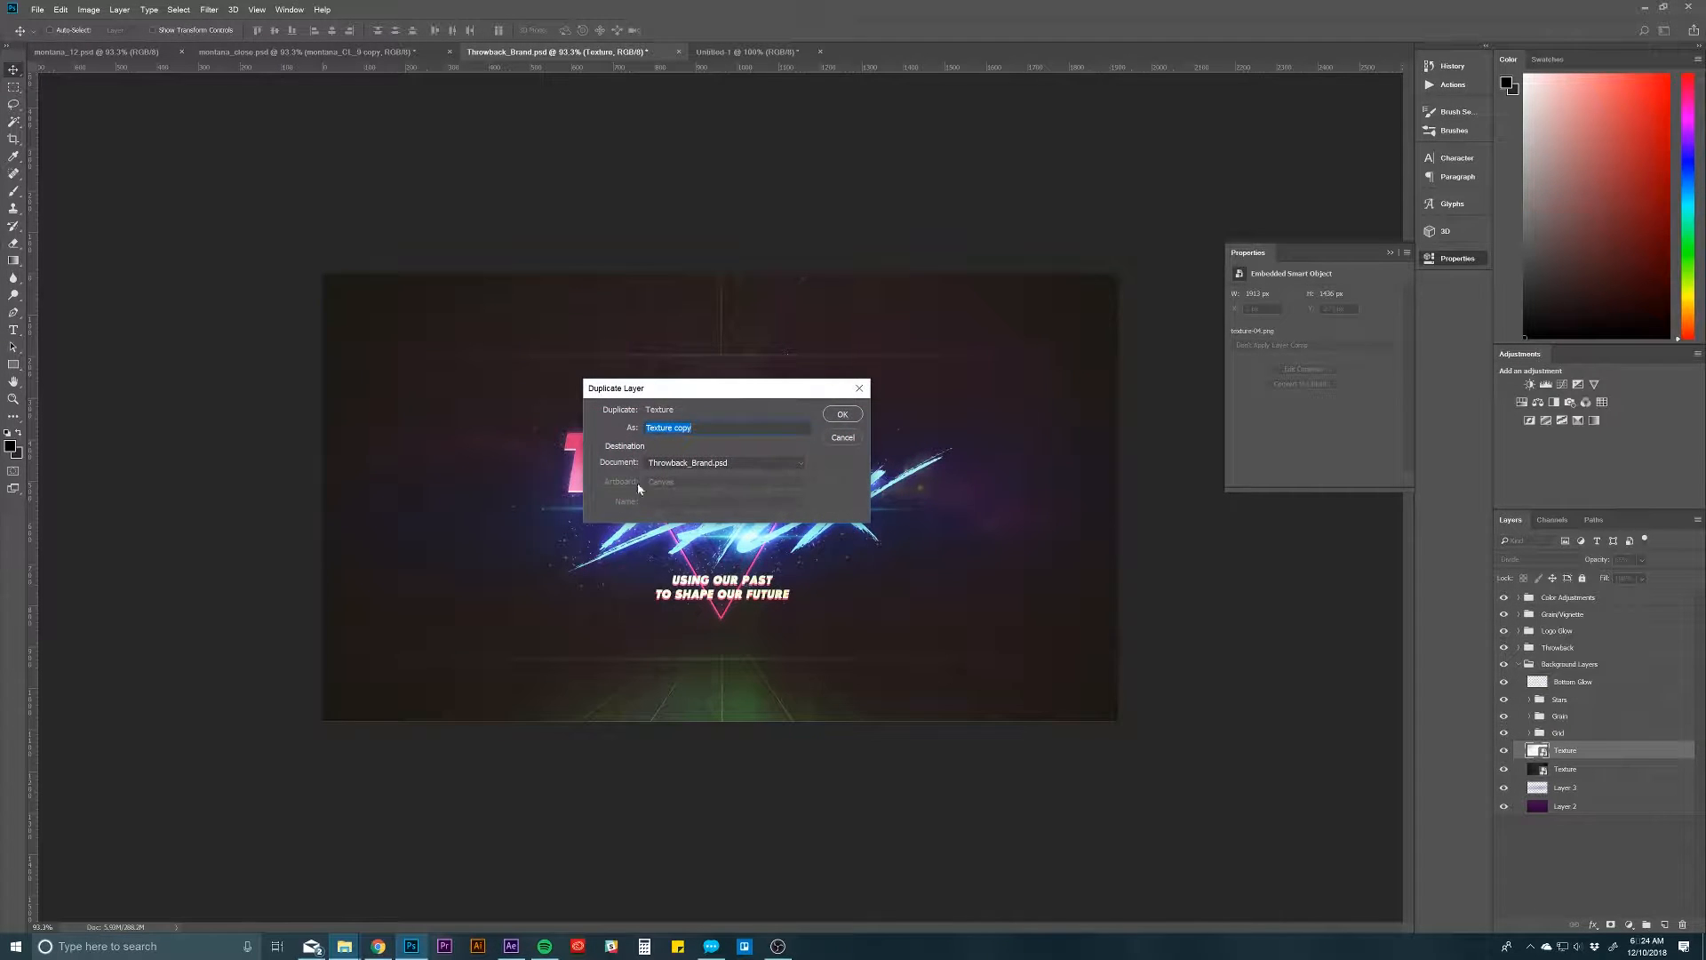
left_click(651, 460)
left_click(677, 508)
left_click(843, 415)
left_click(756, 51)
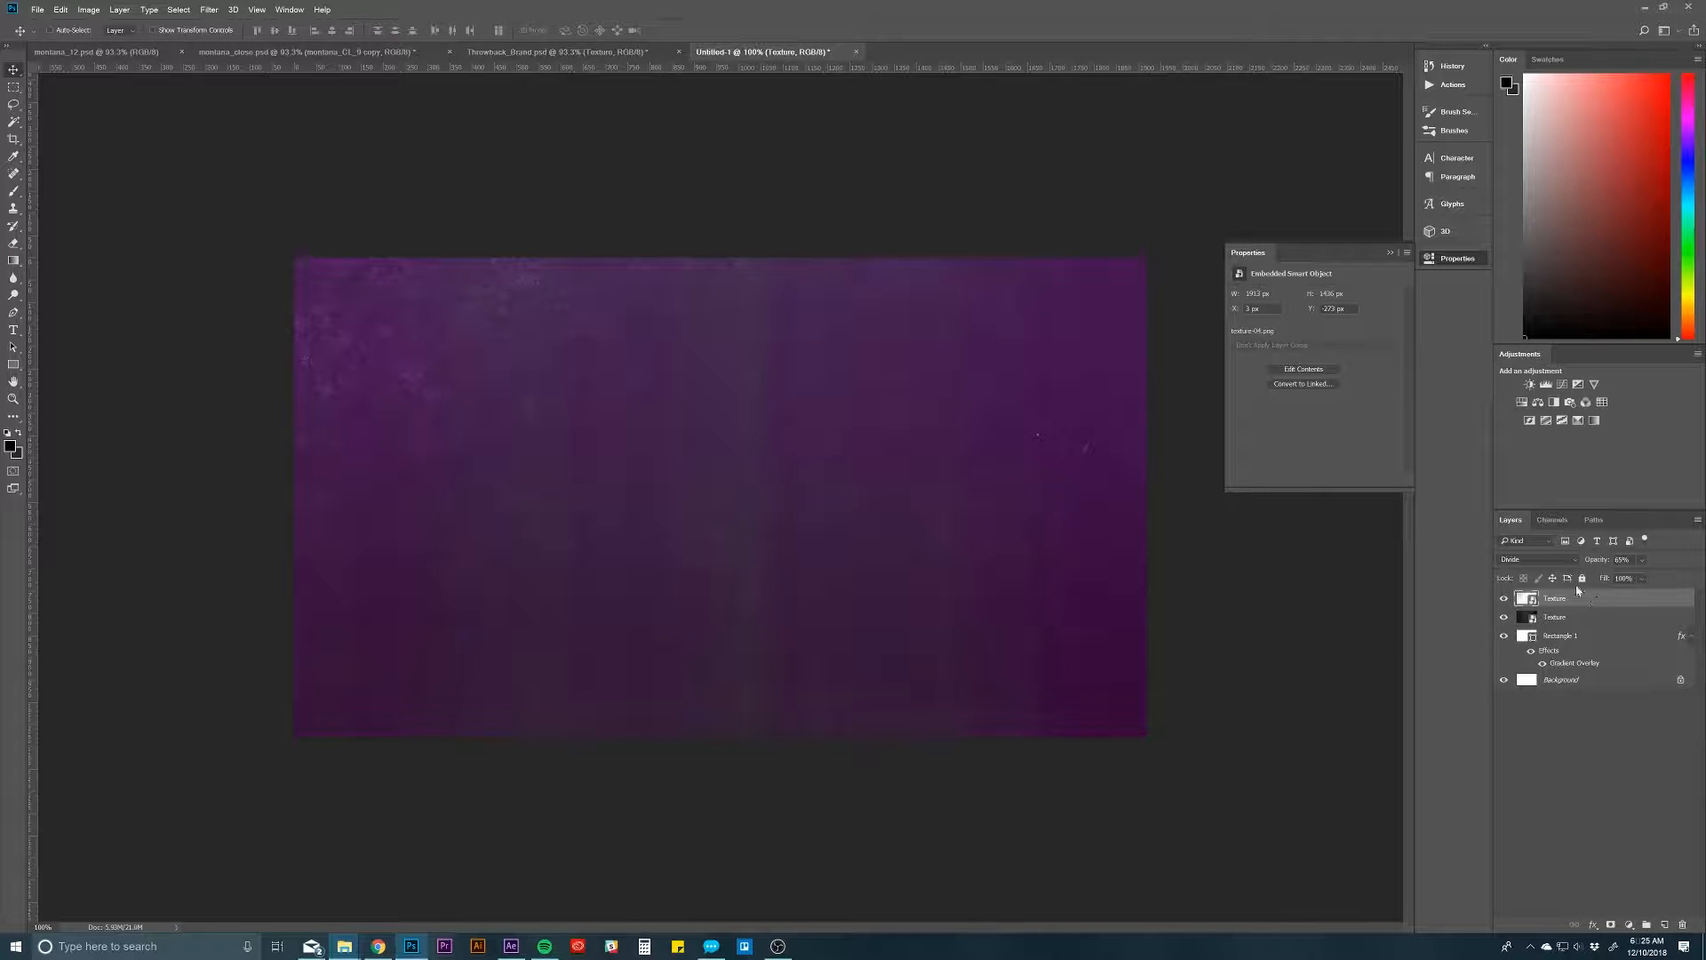
Step: Preview the light grunge texture with Normal blending at 100% opacity, then undo both changes and deselect the layer
left_click(1537, 559)
left_click(1537, 573)
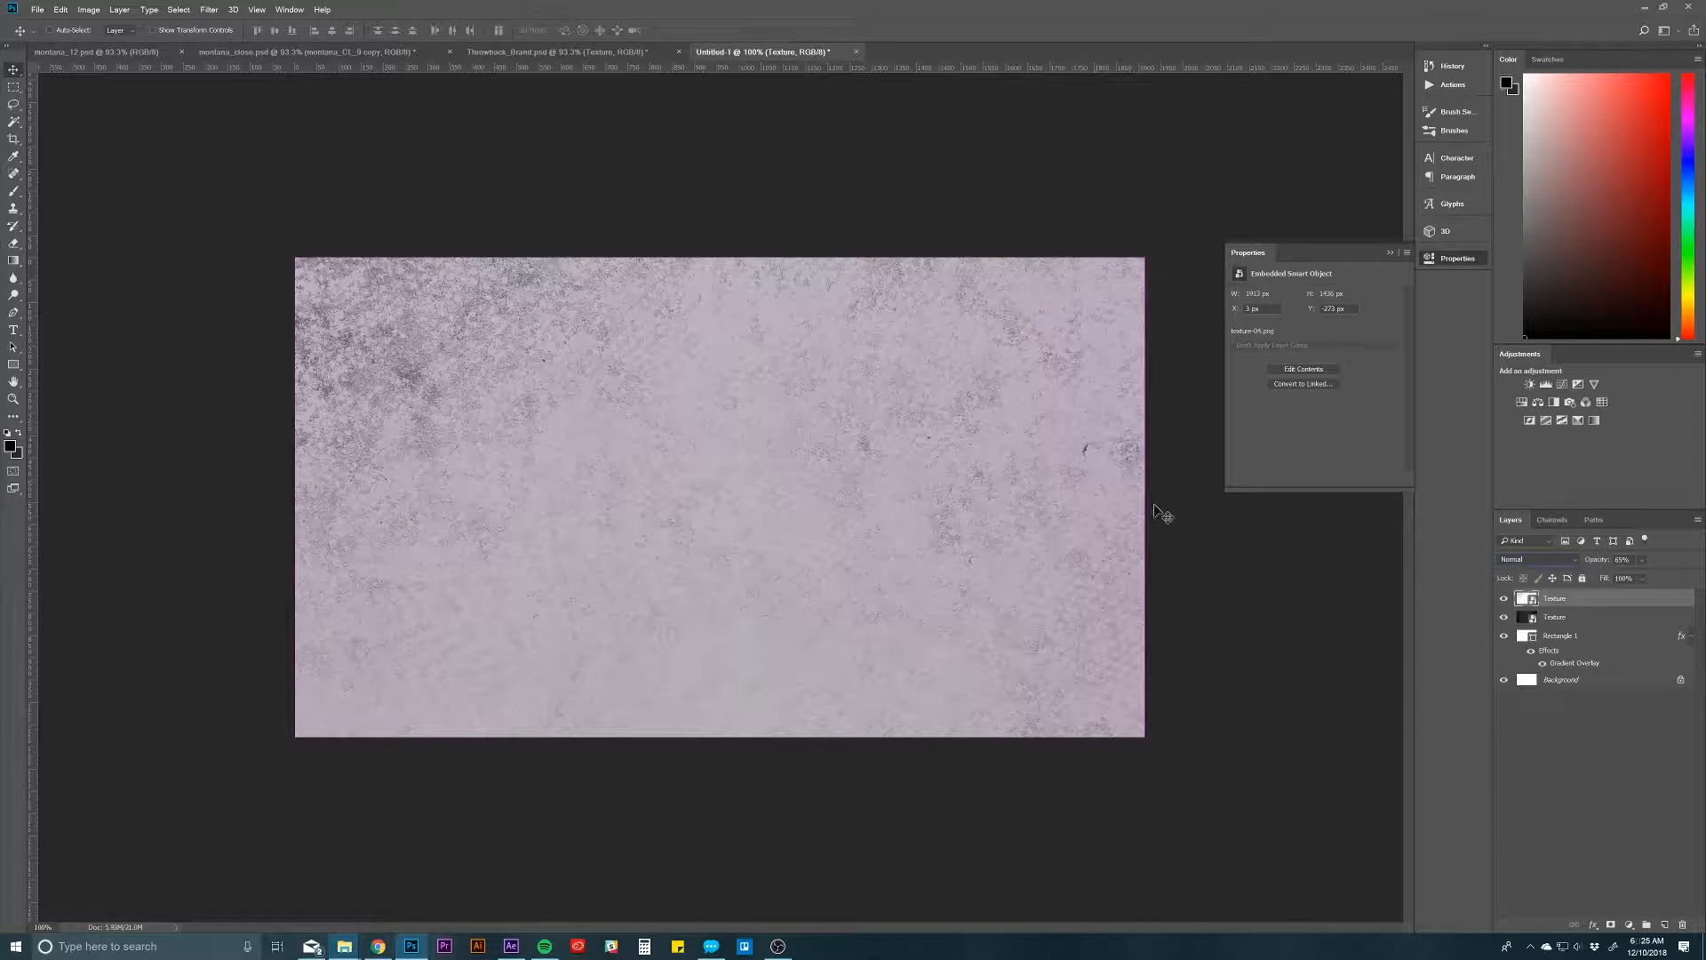
left_click_drag(1594, 561, 1634, 562)
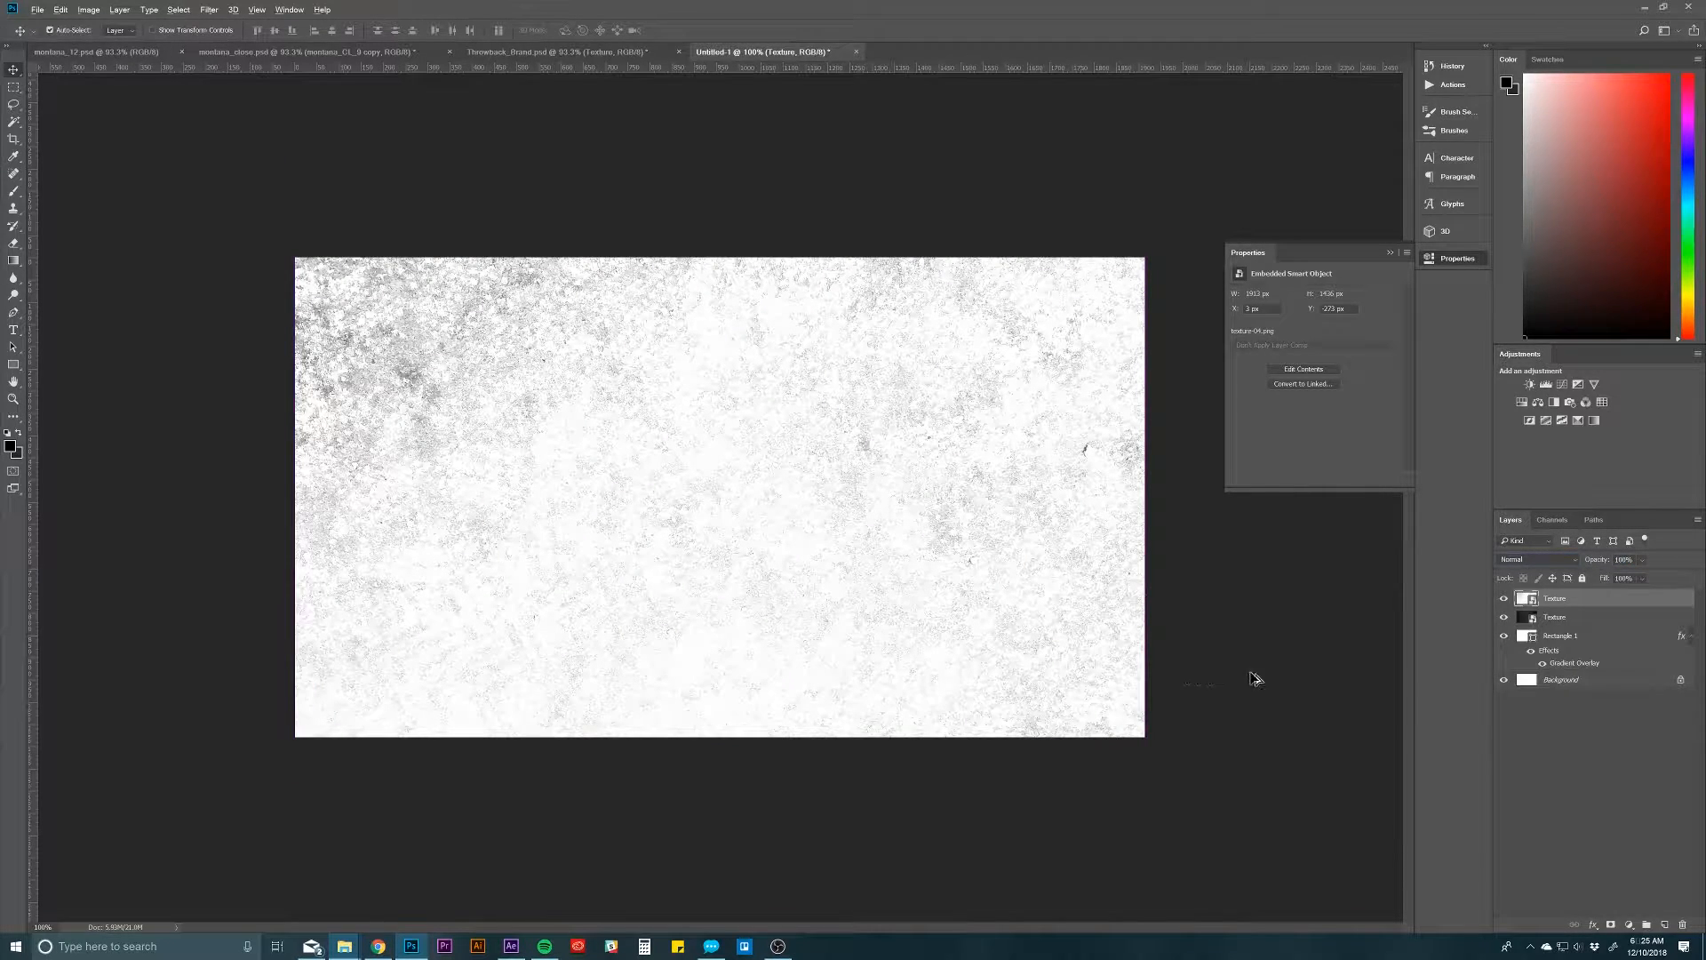
key("ctrl+alt+z")
key("ctrl+alt+z")
left_click(1574, 704)
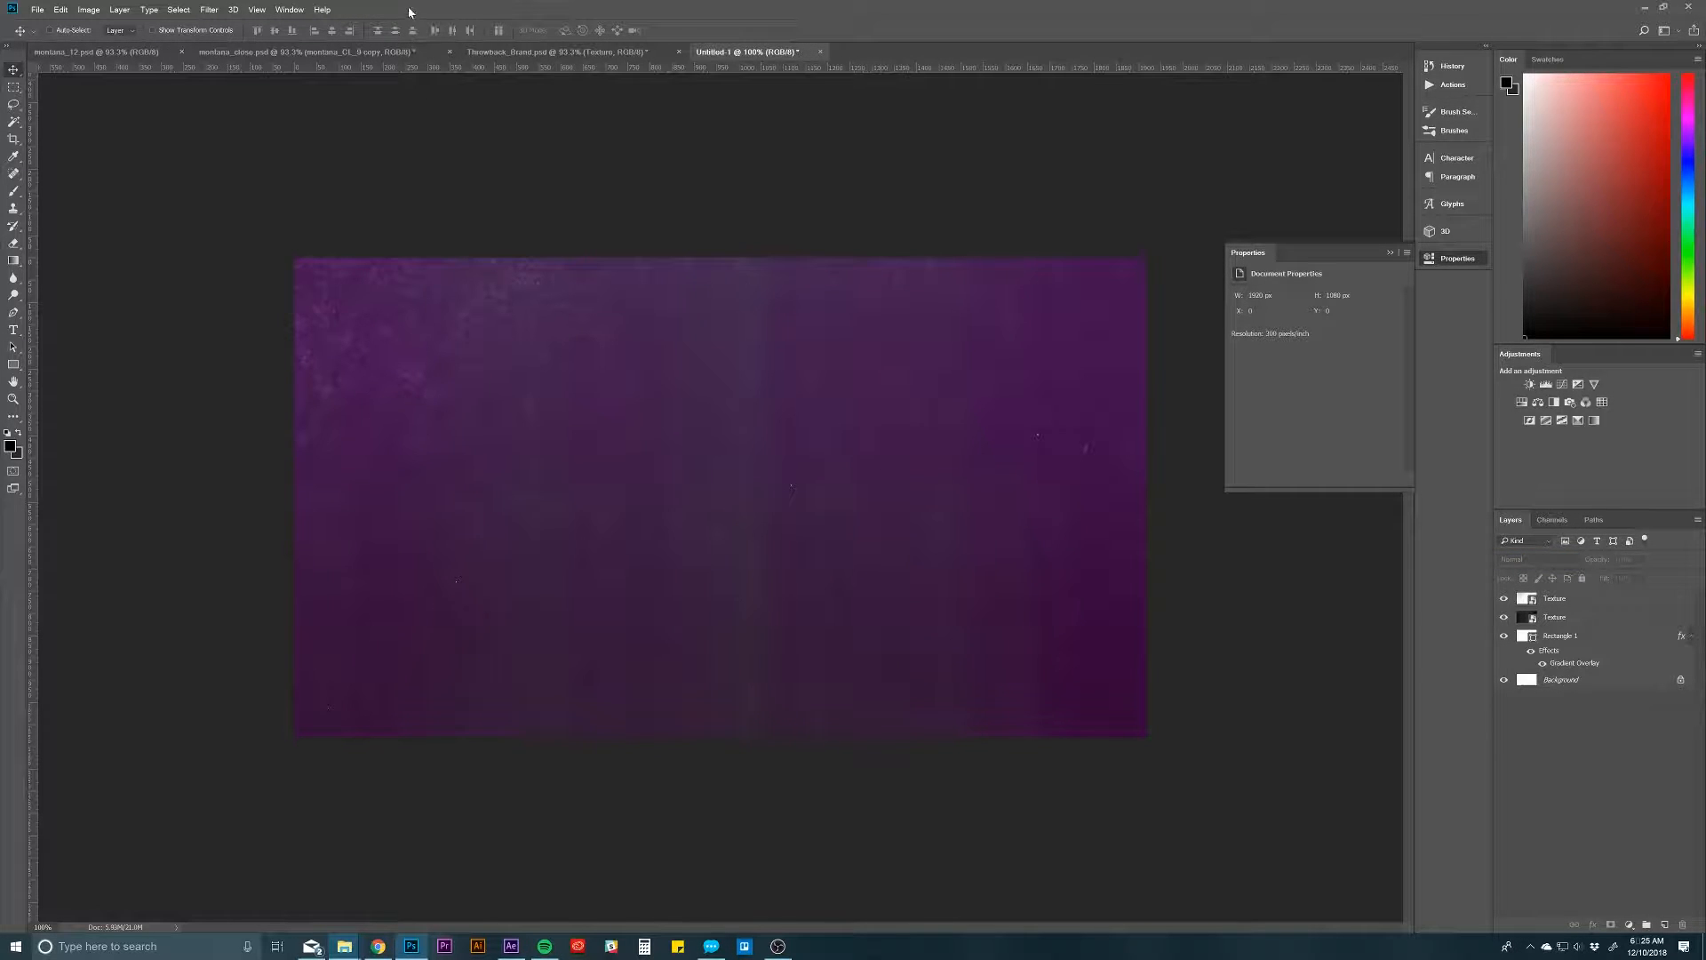
Step: Select the Grid group in Throwback_Brand.psd, examine the "free grid" reusable image results in Chrome, and return to Photoshop
left_click(522, 51)
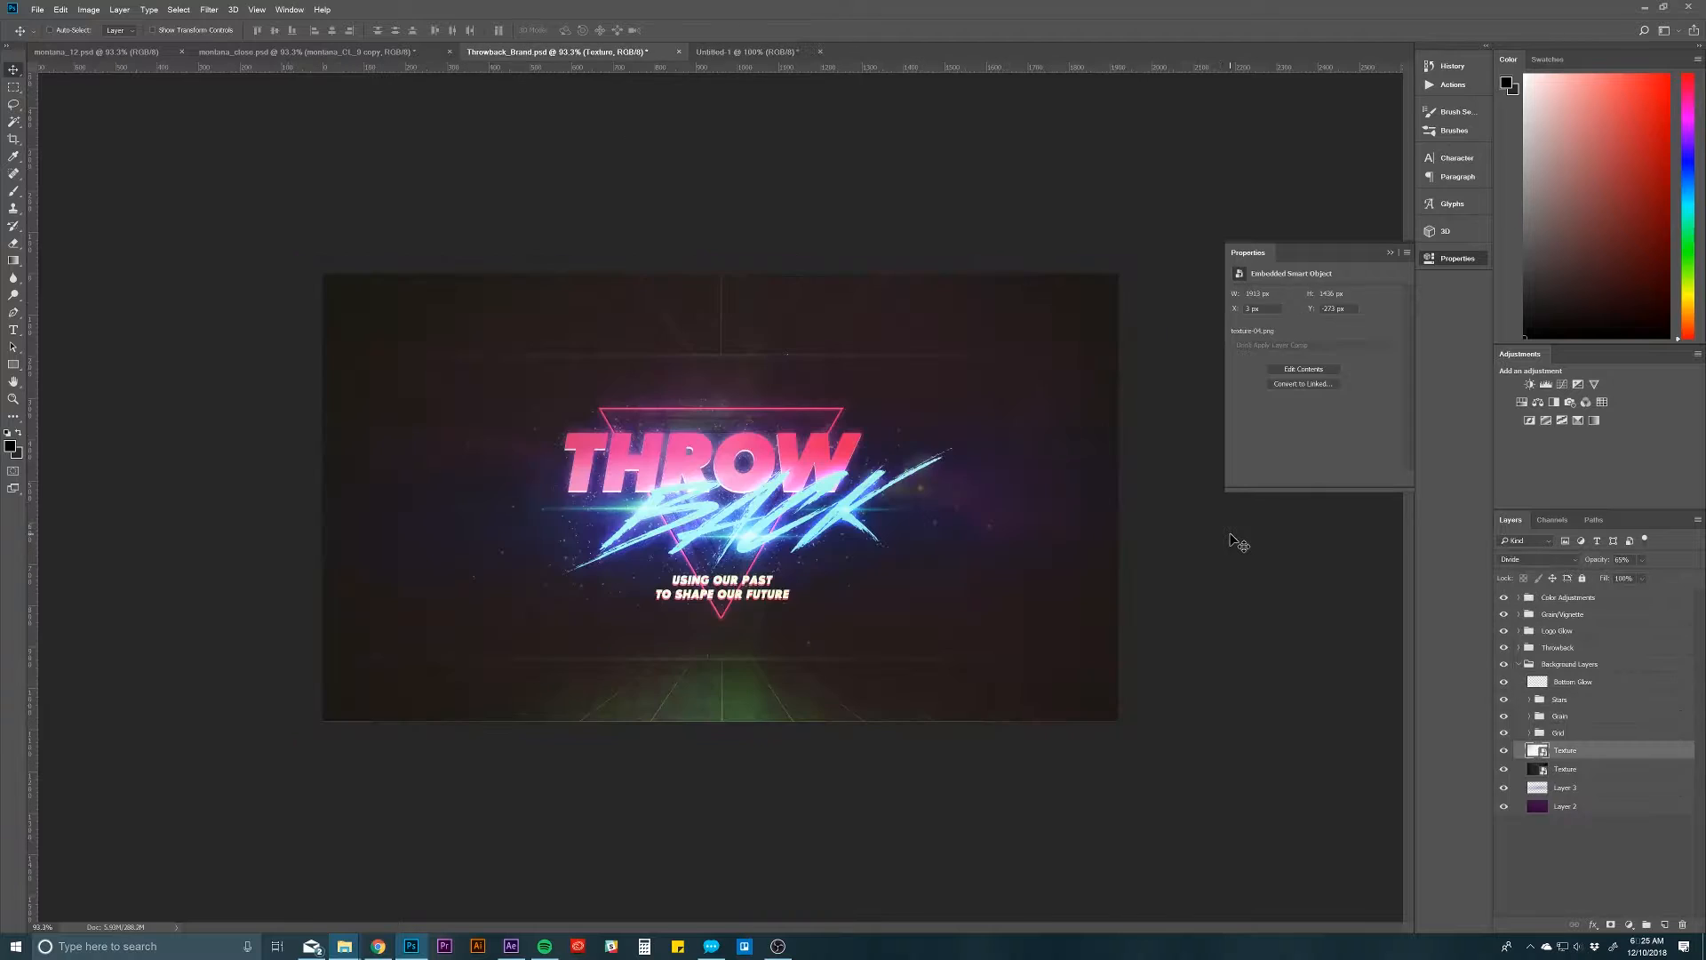
left_click(1570, 734)
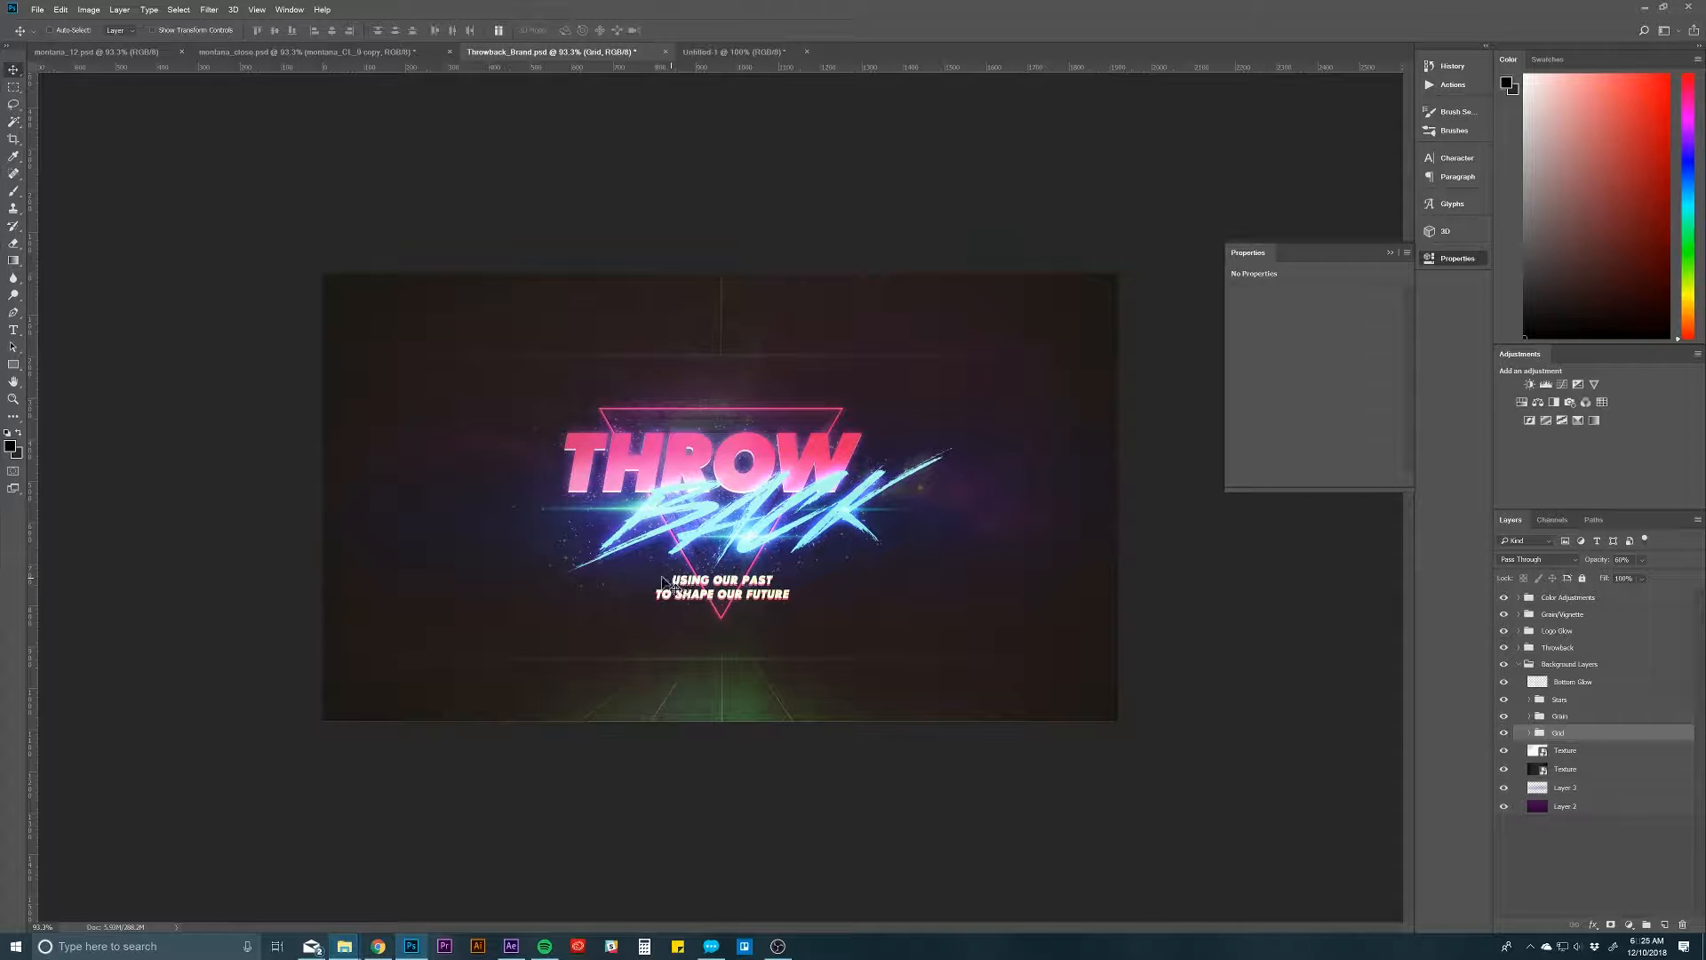
left_click(378, 946)
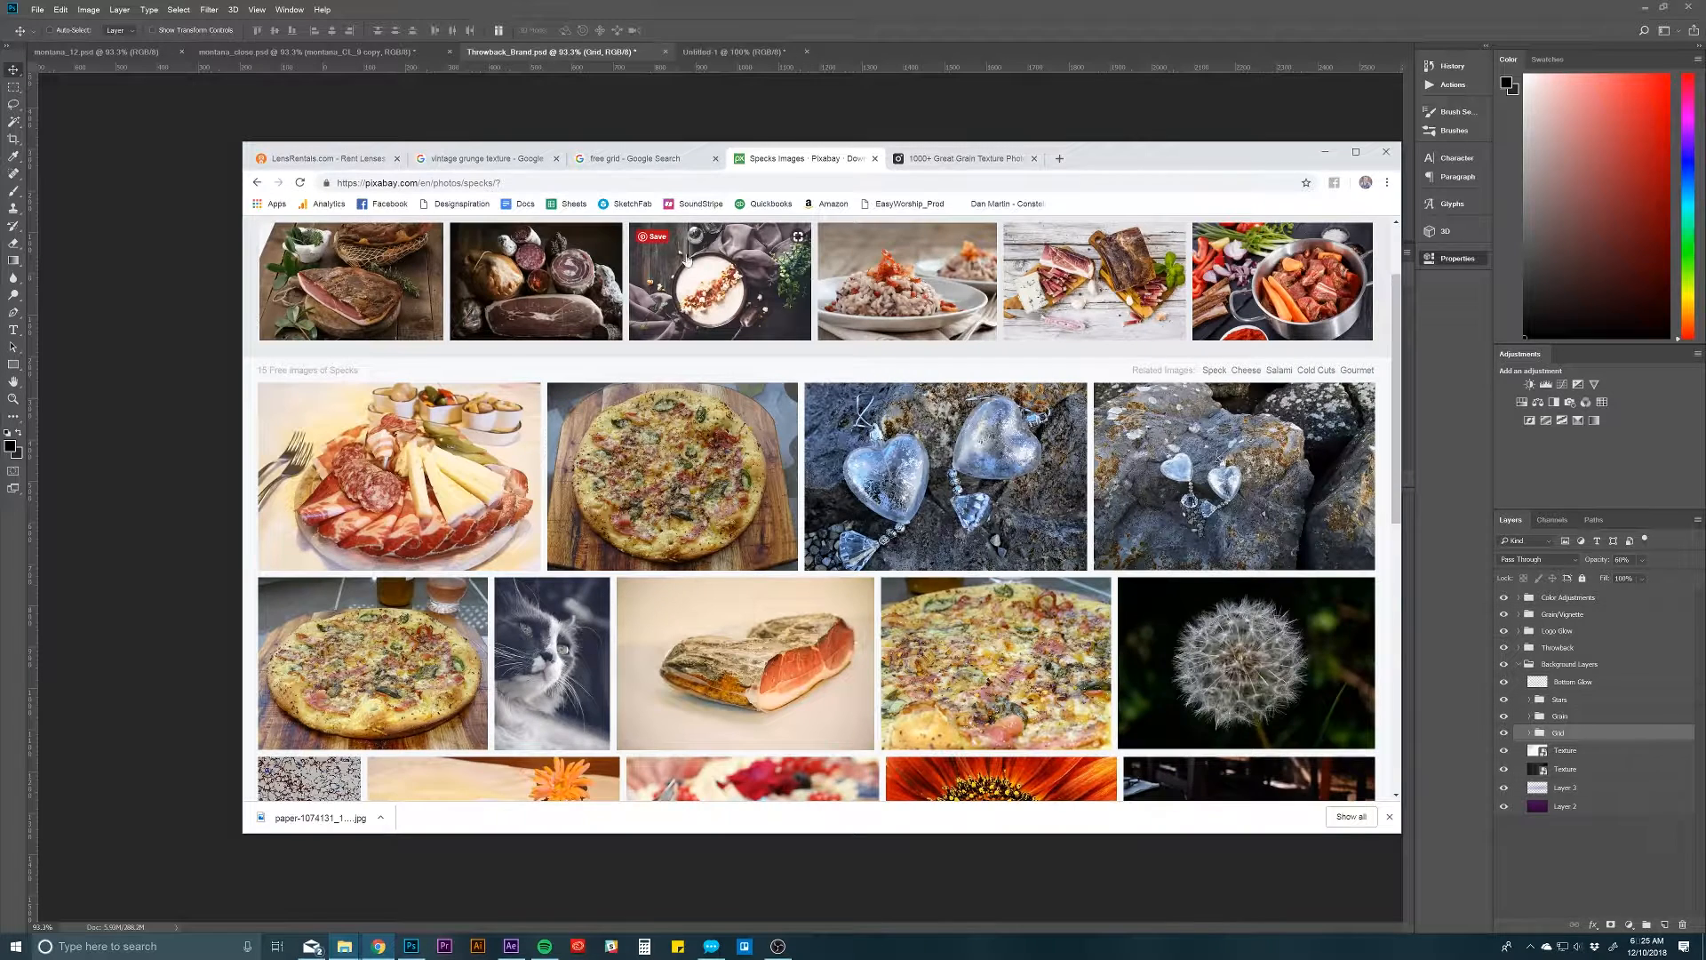
left_click(645, 158)
scroll(880, 544, "up", 5)
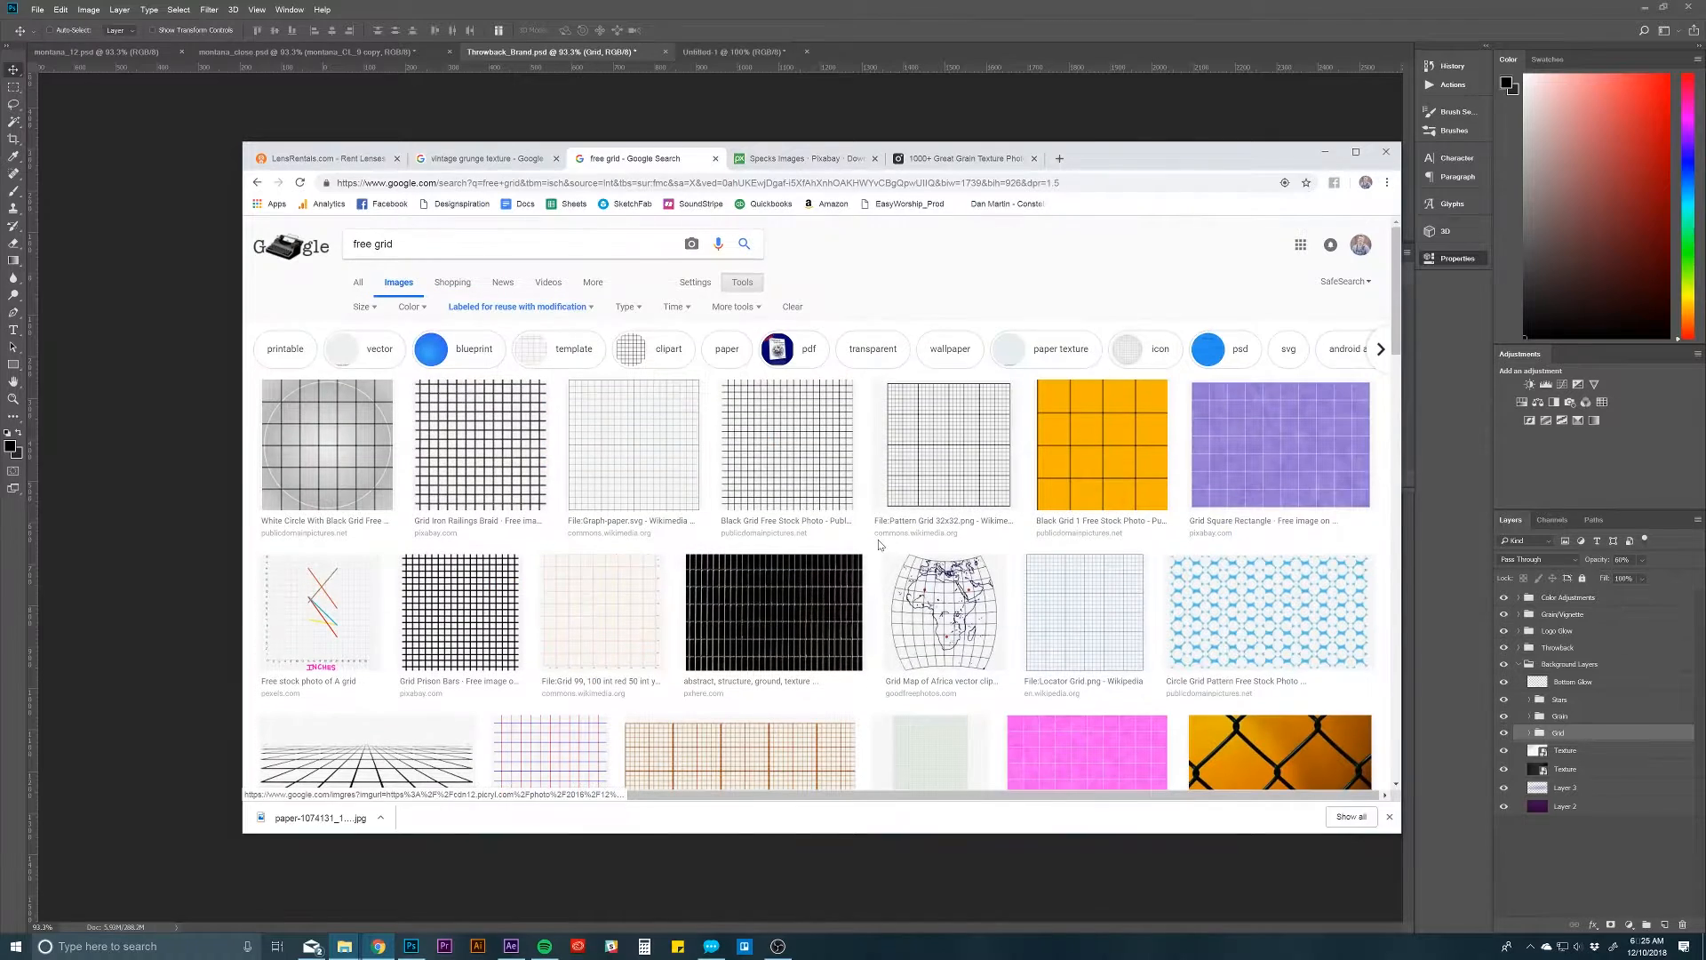
left_click(520, 308)
left_click(536, 307)
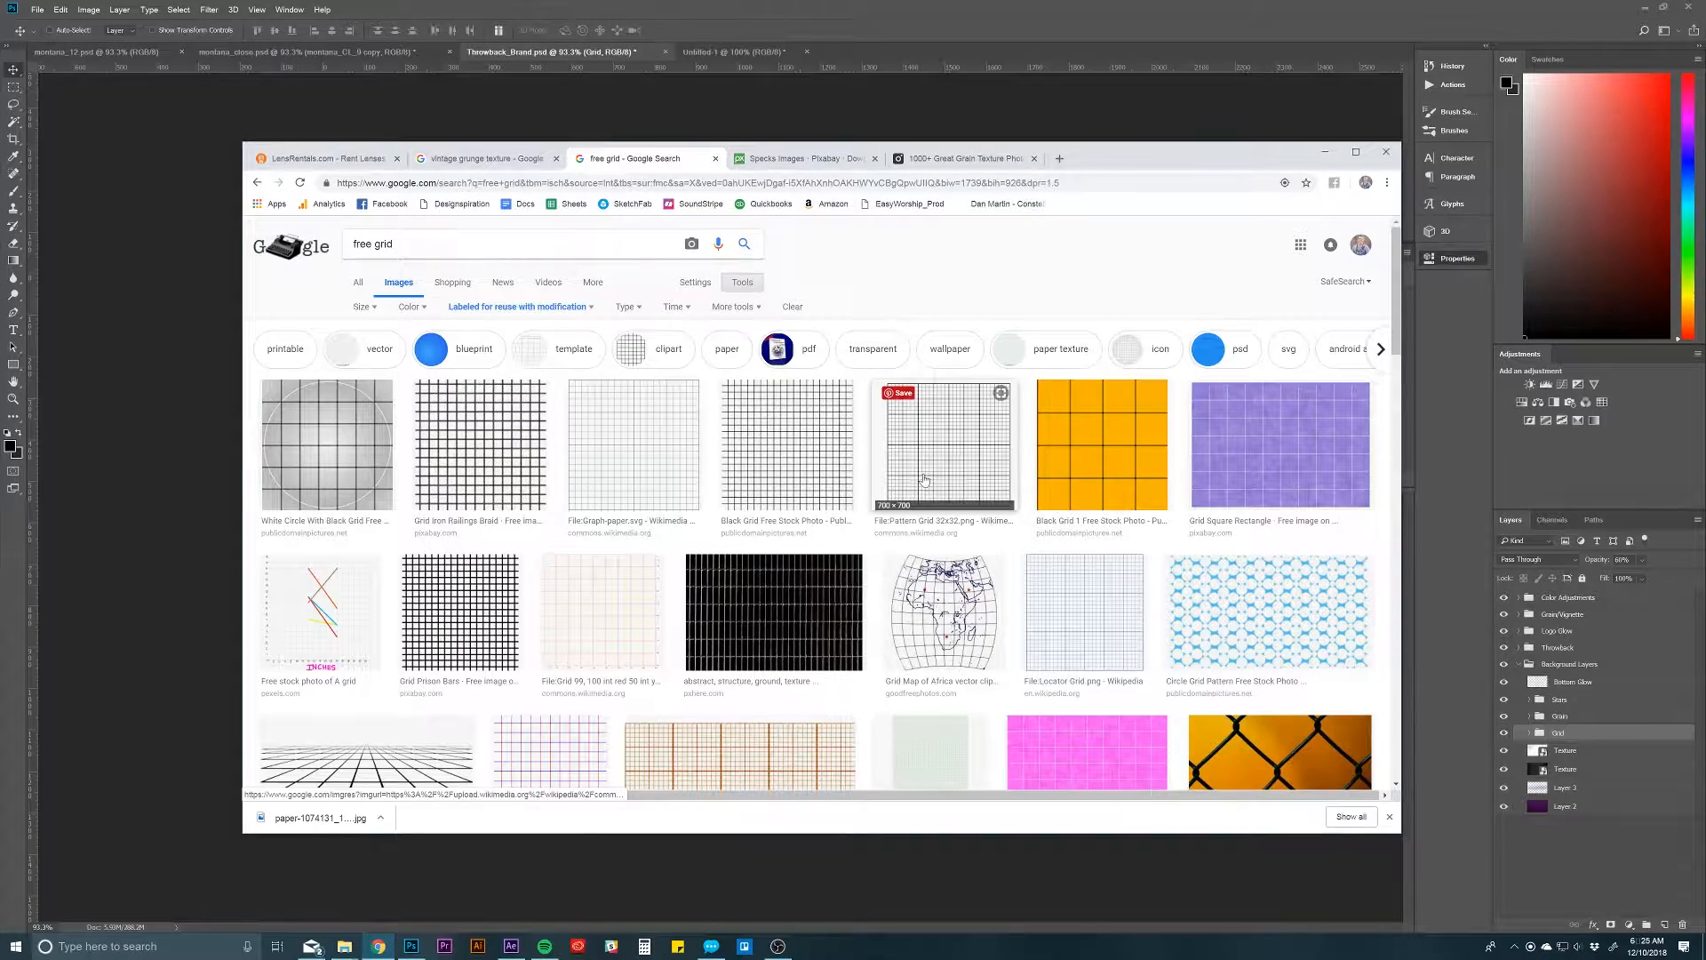
scroll(887, 516, "down", 5)
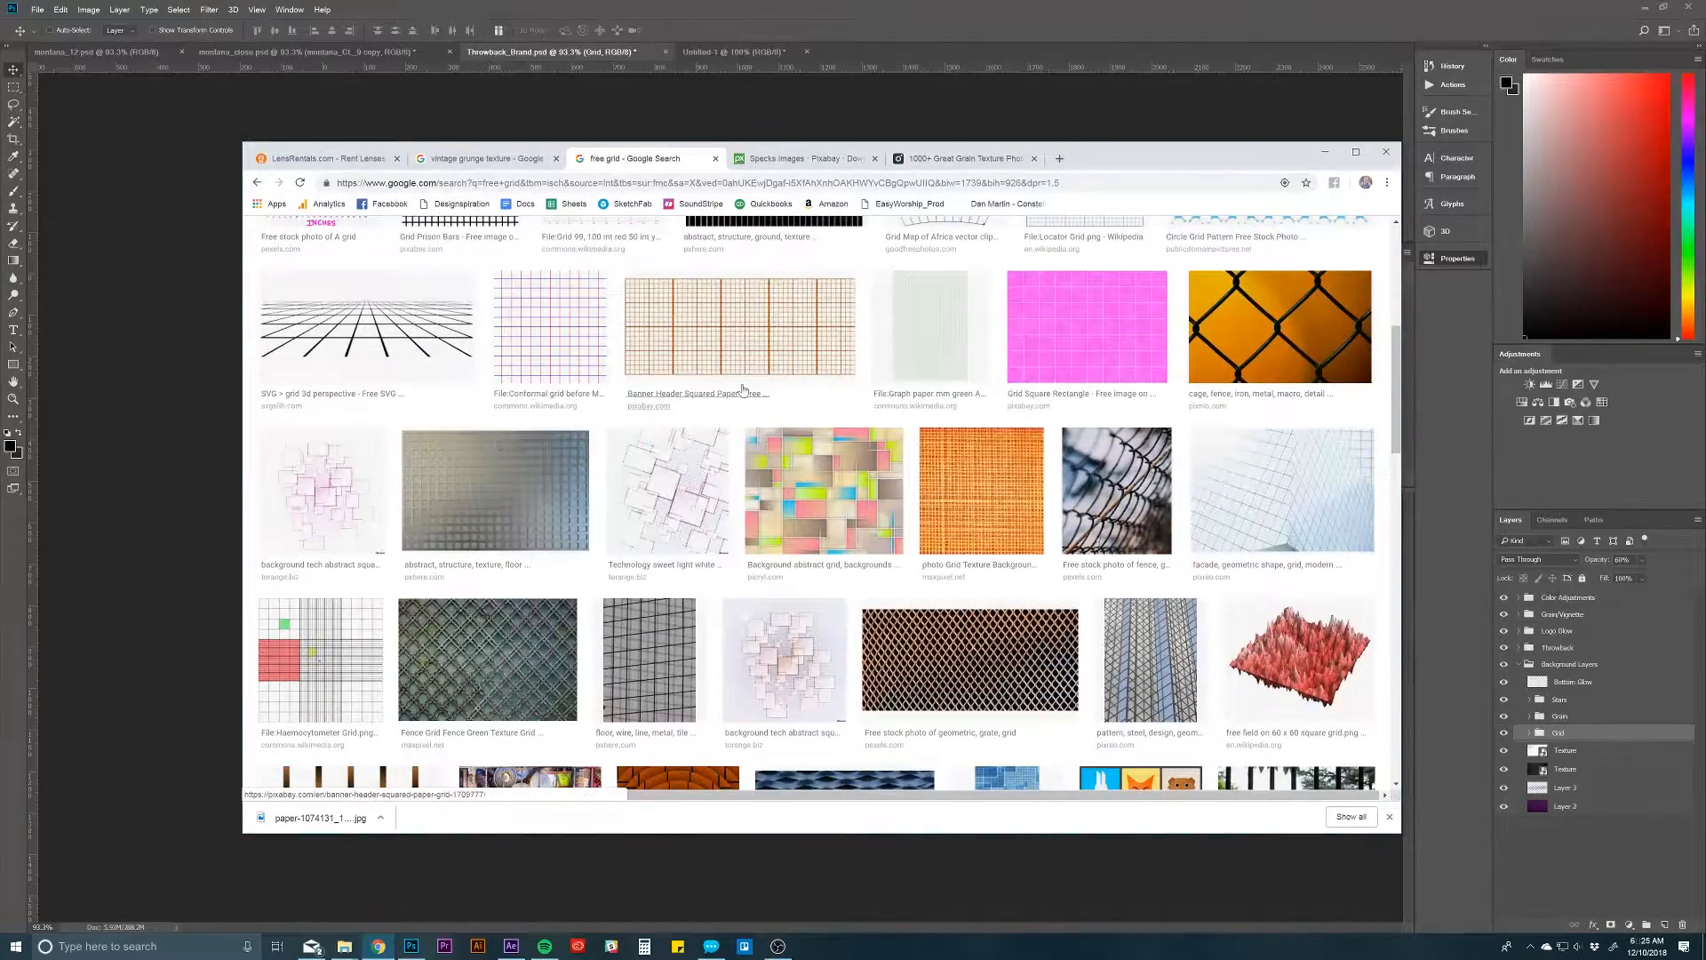
scroll(752, 413, "up", 4)
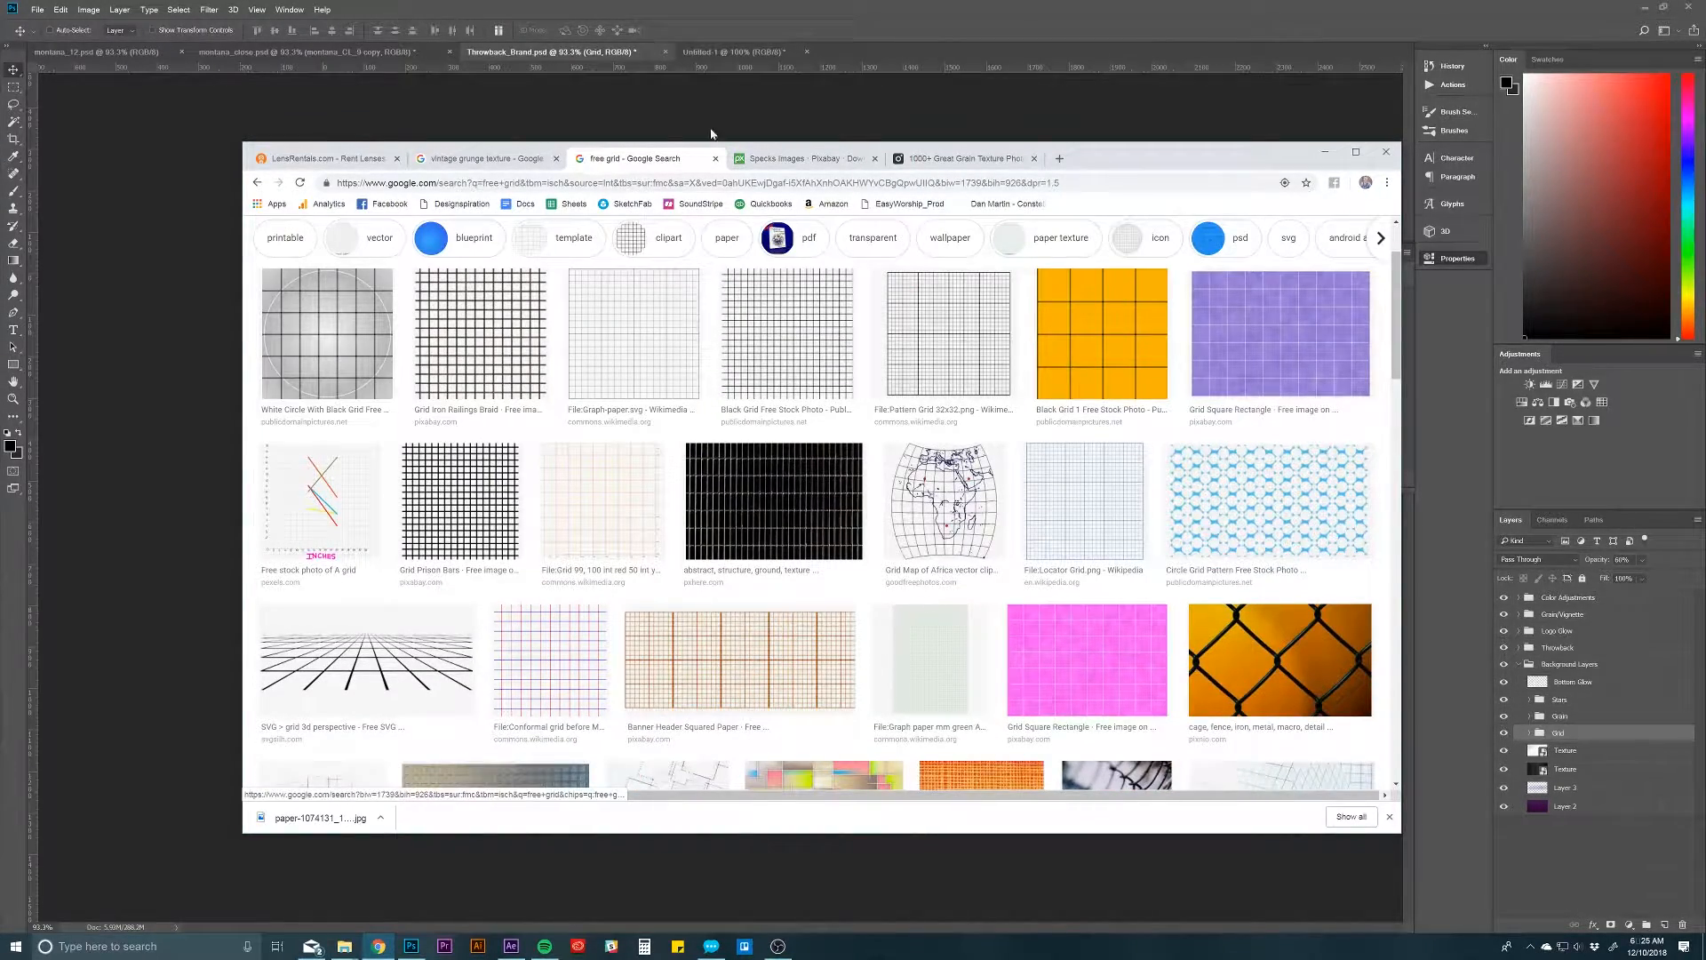
left_click(743, 4)
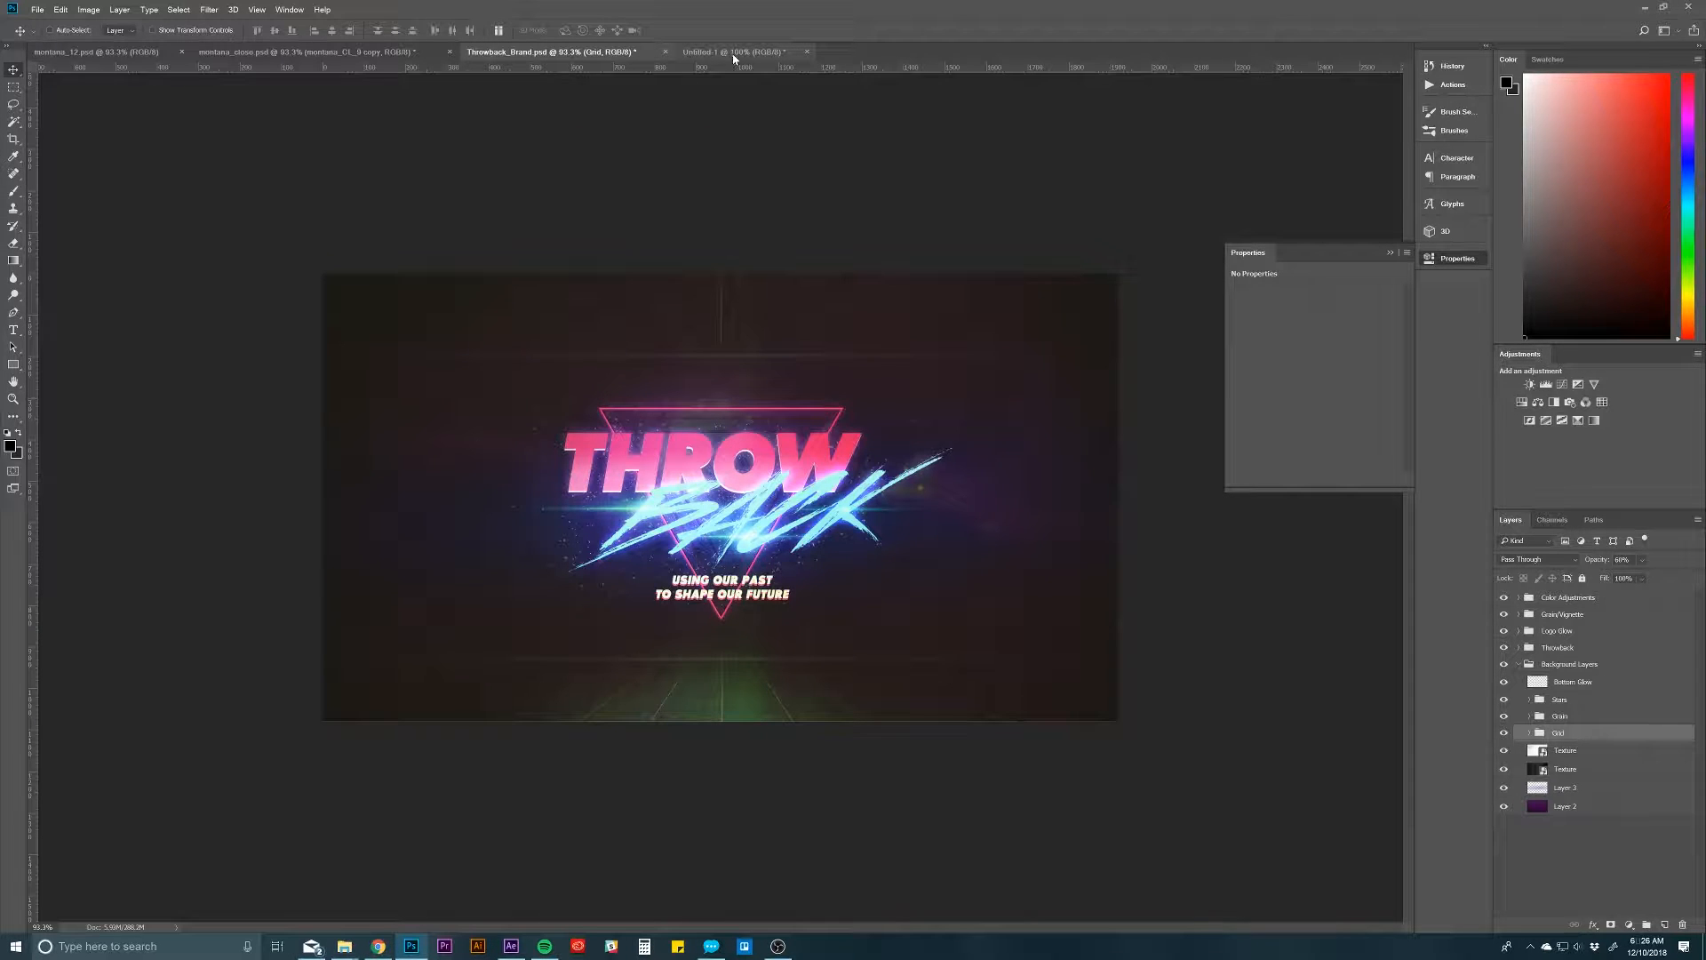
Step: In Untitled-1, draw a thin vertical rectangle about 2 x 1366 px that extends past the canvas's upper and lower edges
left_click(733, 54)
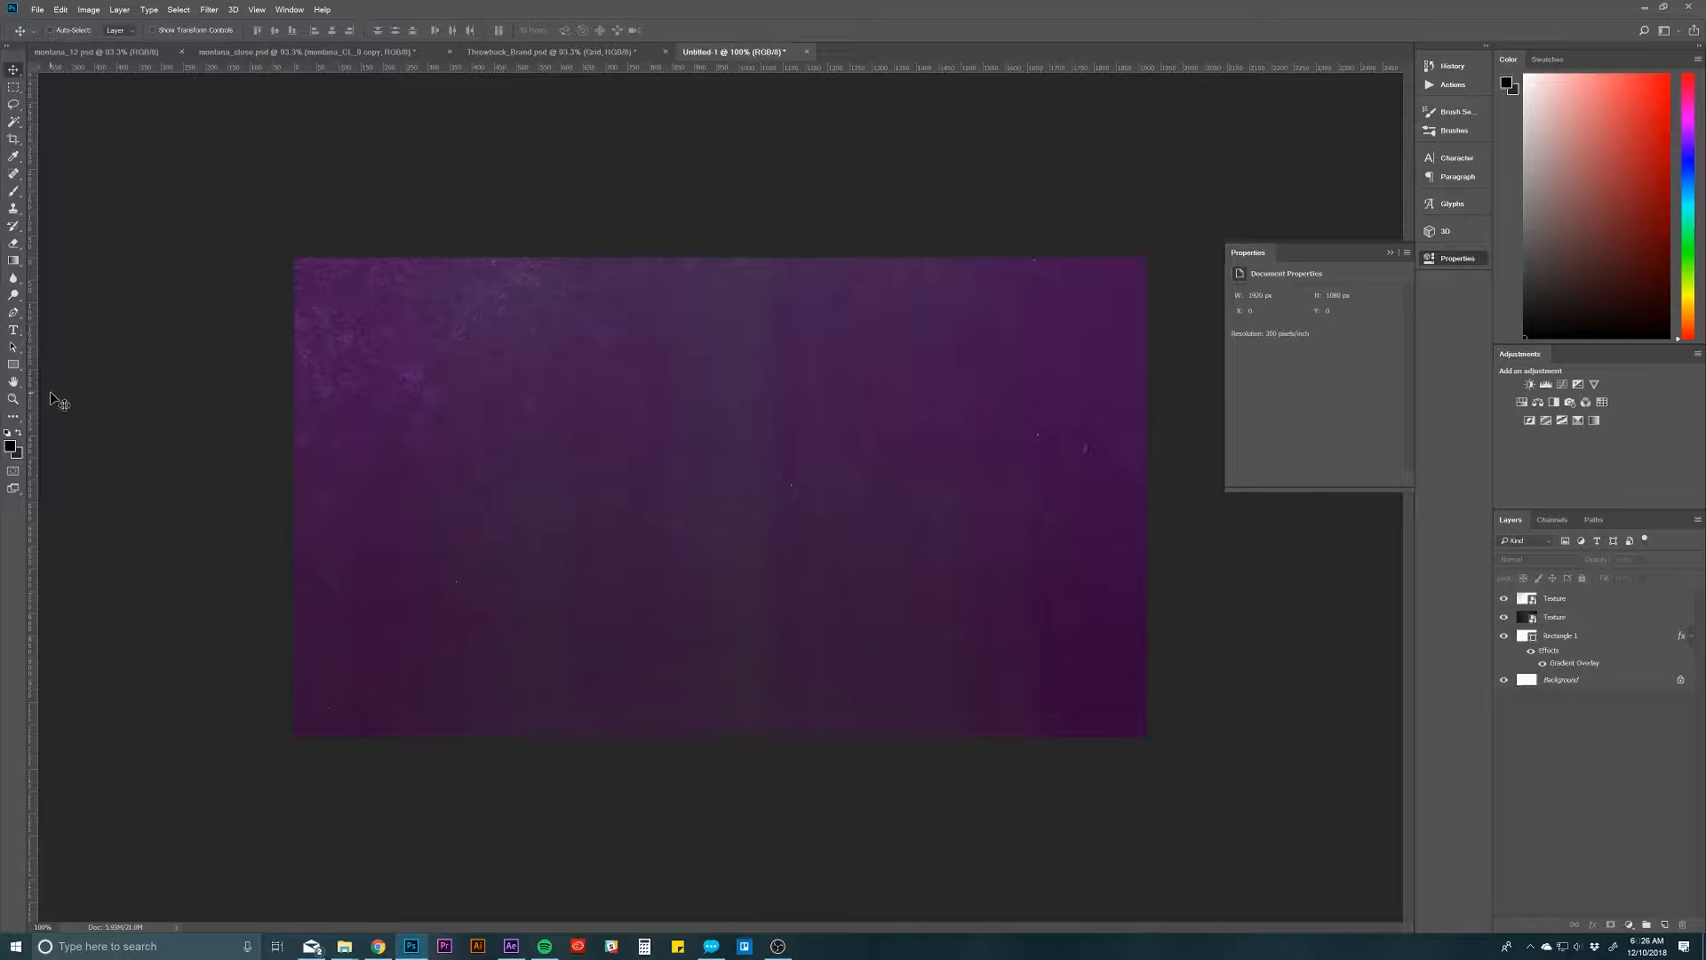
left_click(12, 367)
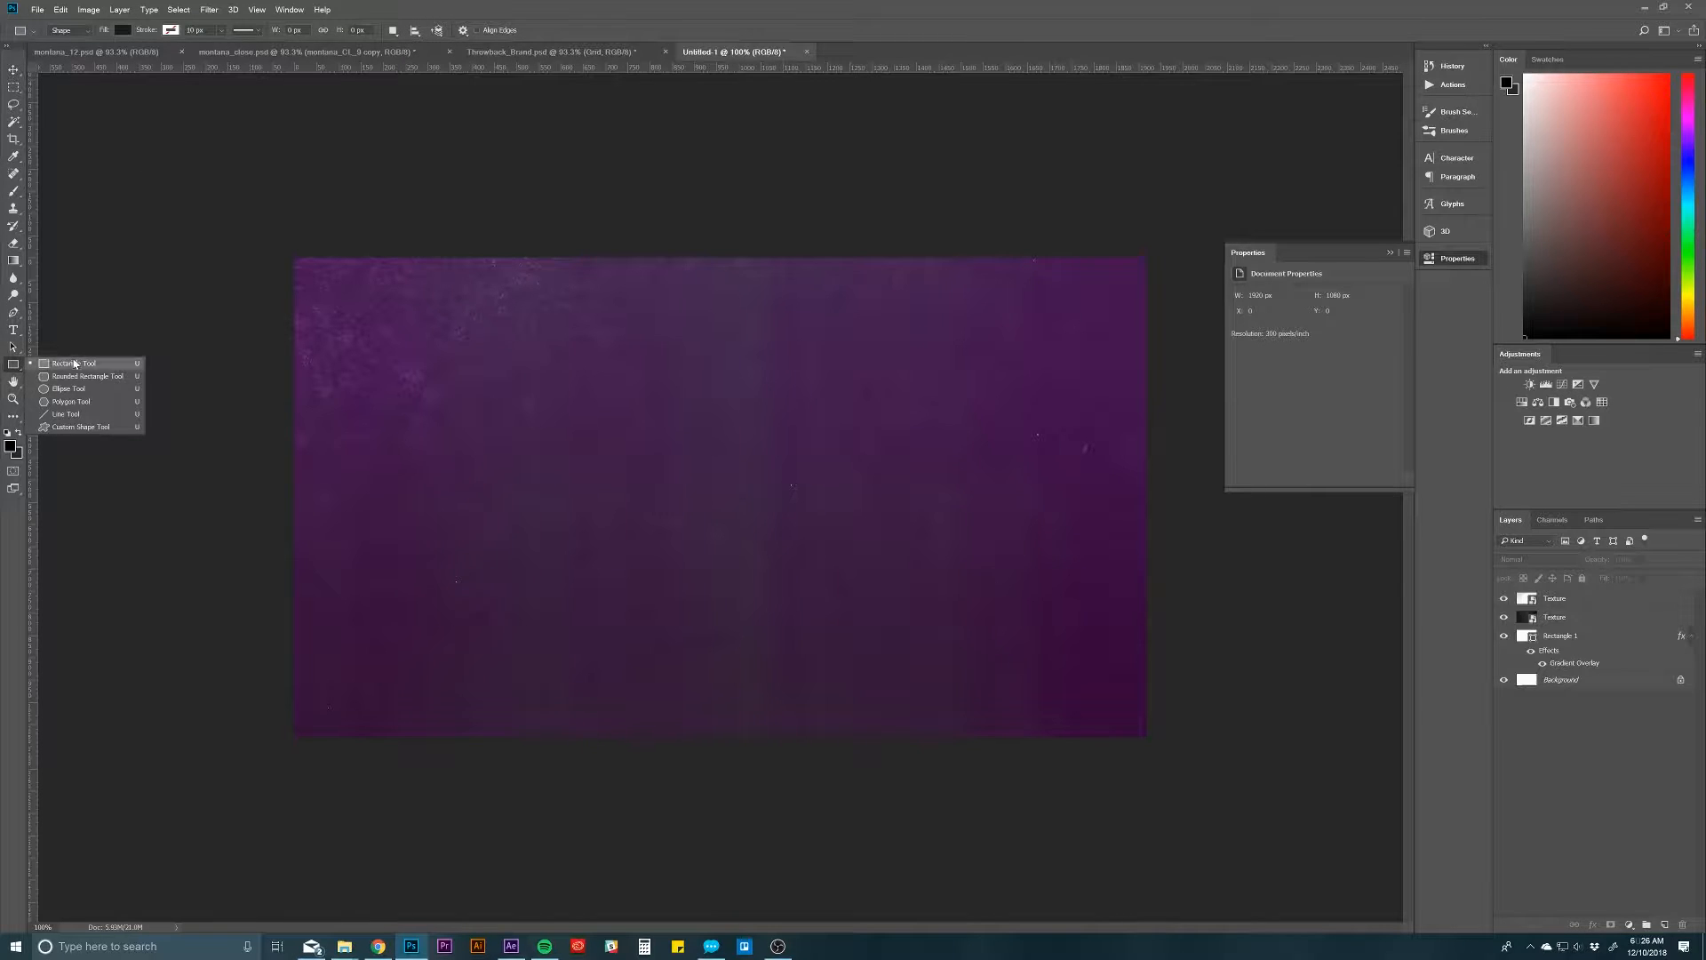
left_click(62, 363)
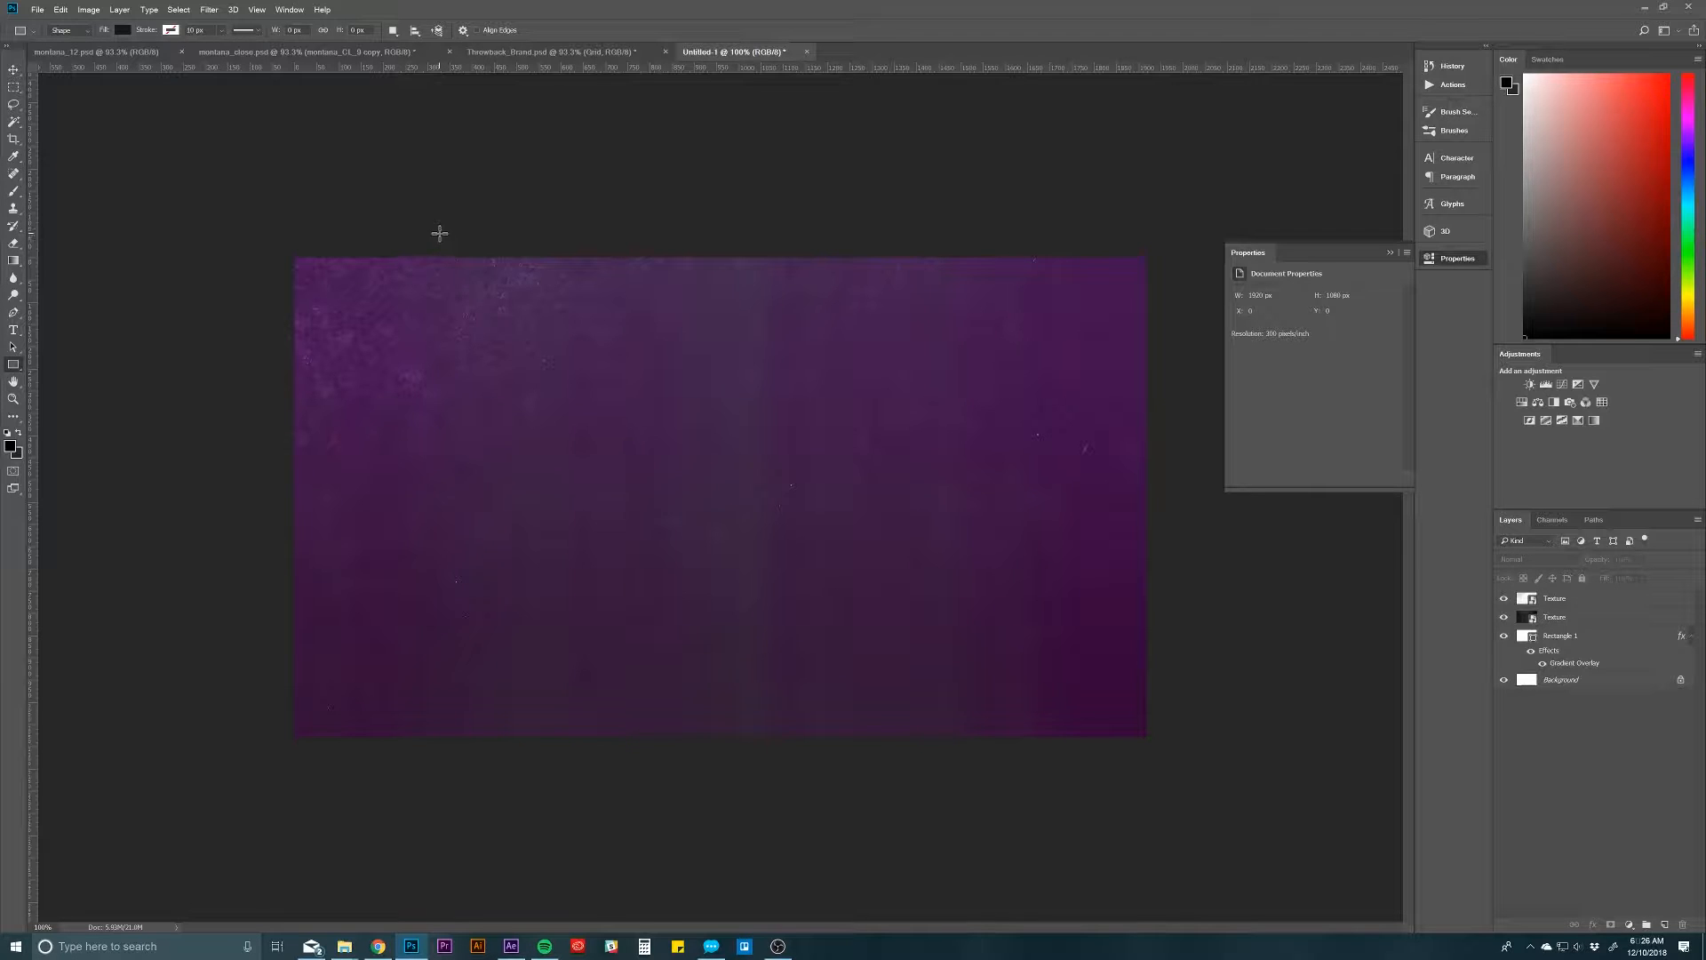
left_click_drag(439, 233, 439, 840)
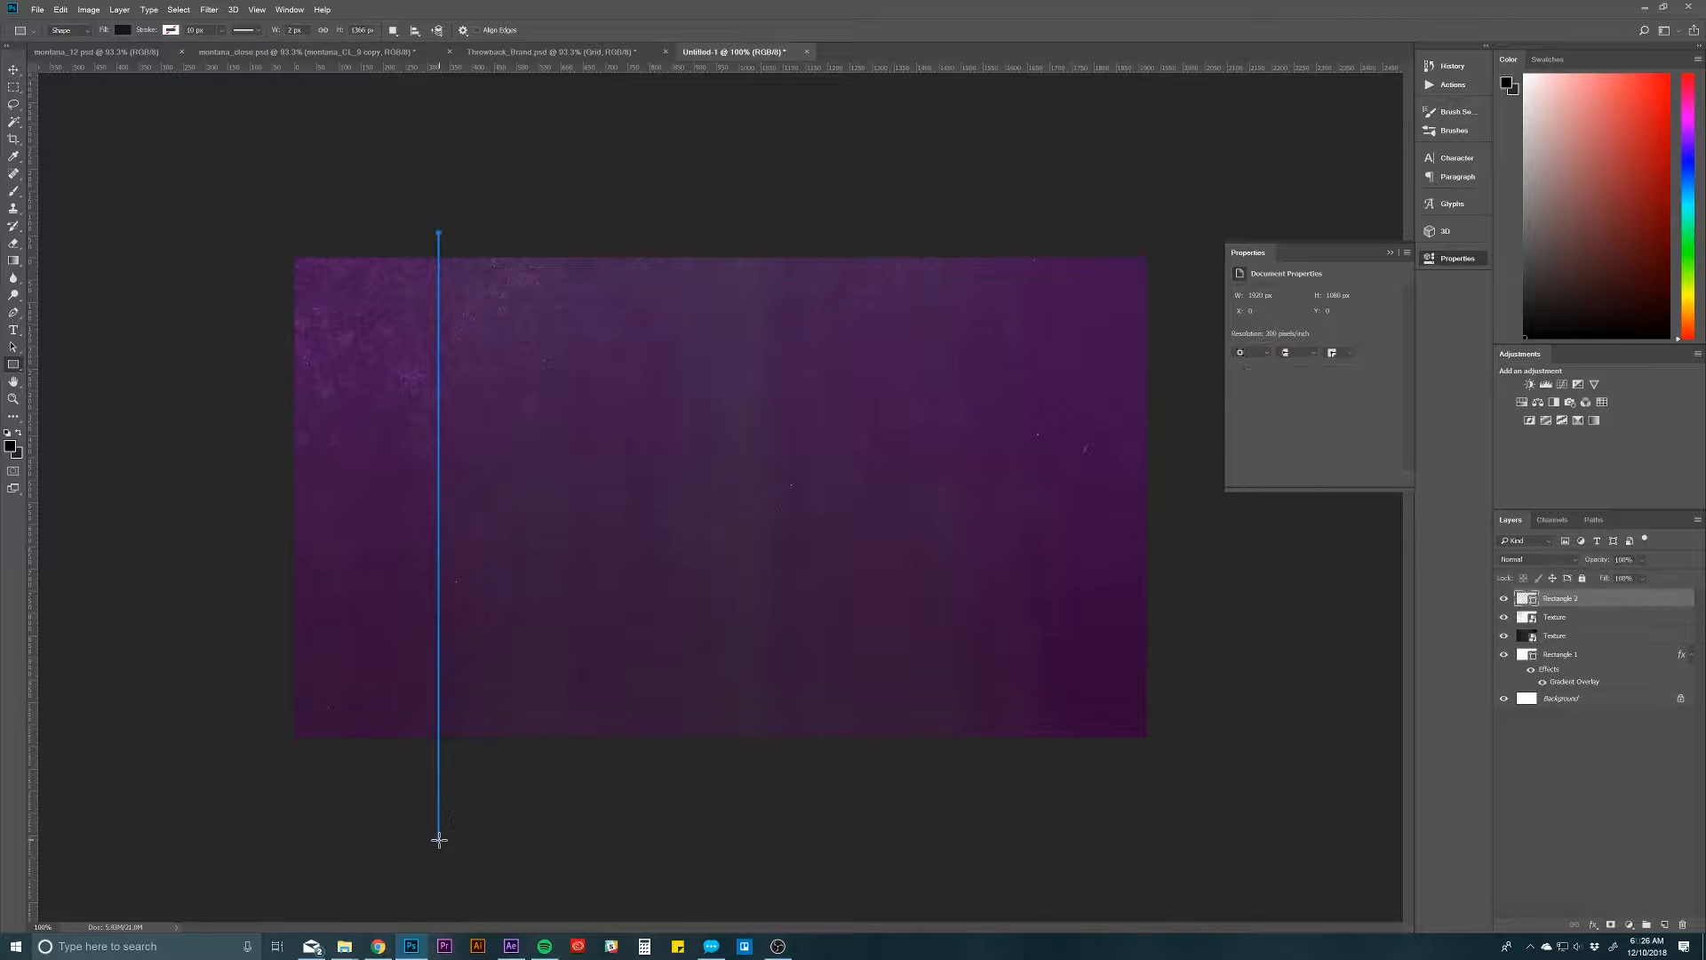
Step: Change the thin vertical rectangle's fill colour to black
left_click(1586, 619)
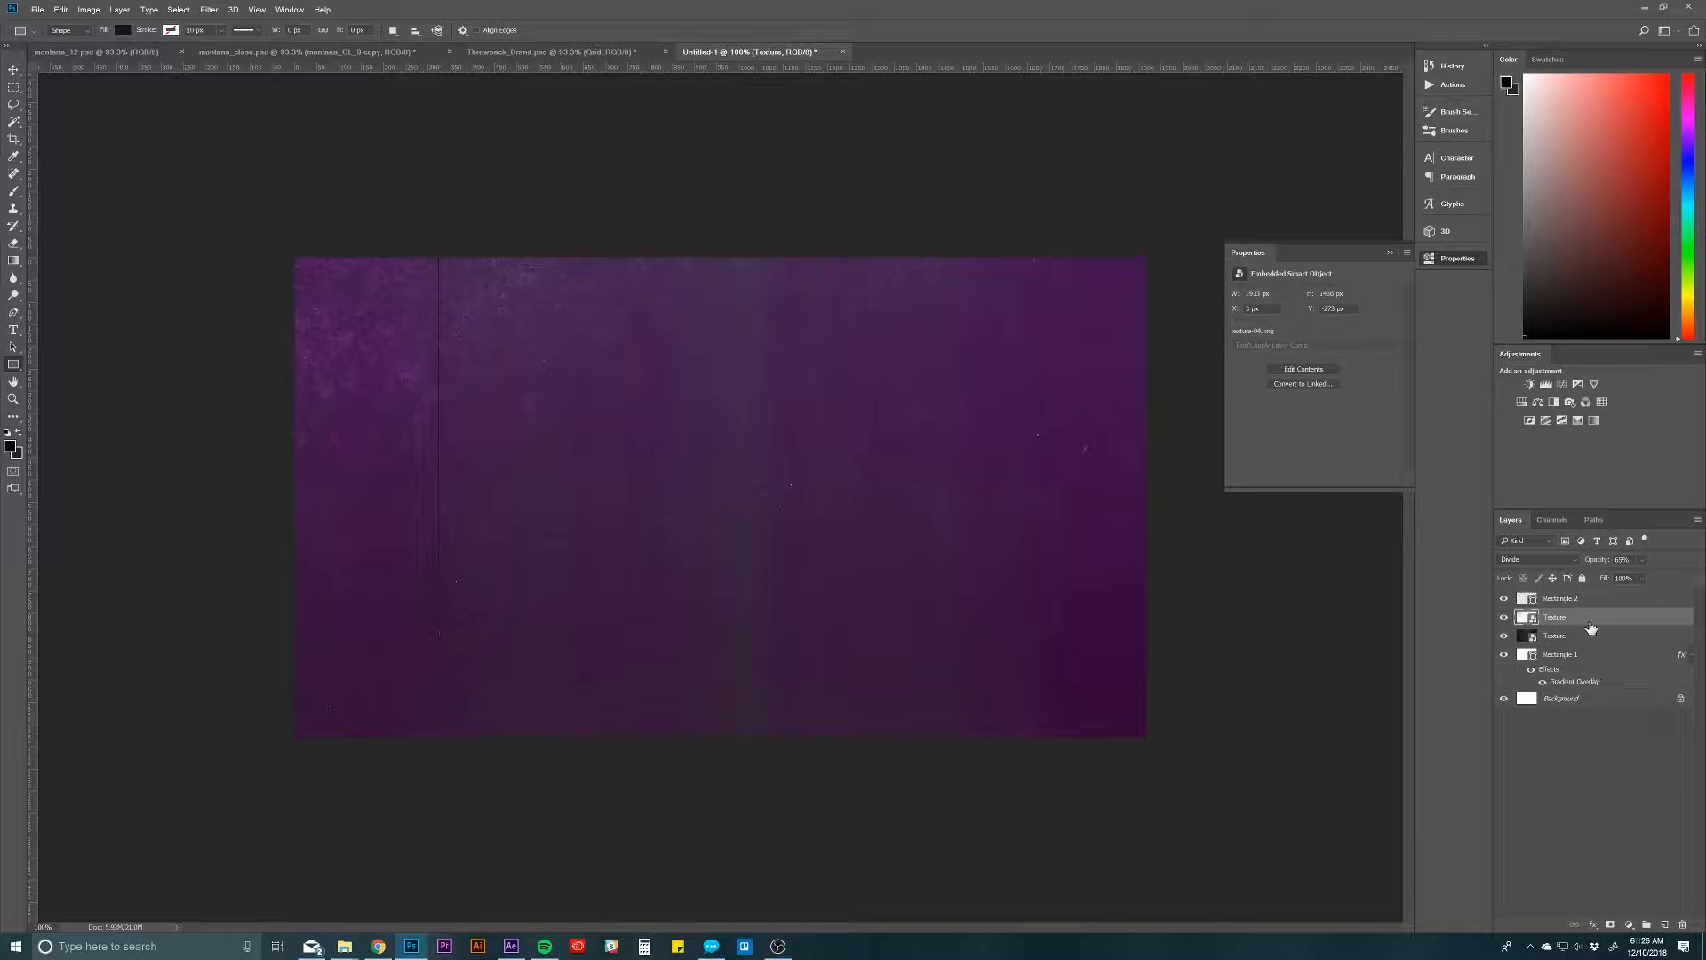
left_click(1586, 600)
double_click(1526, 607)
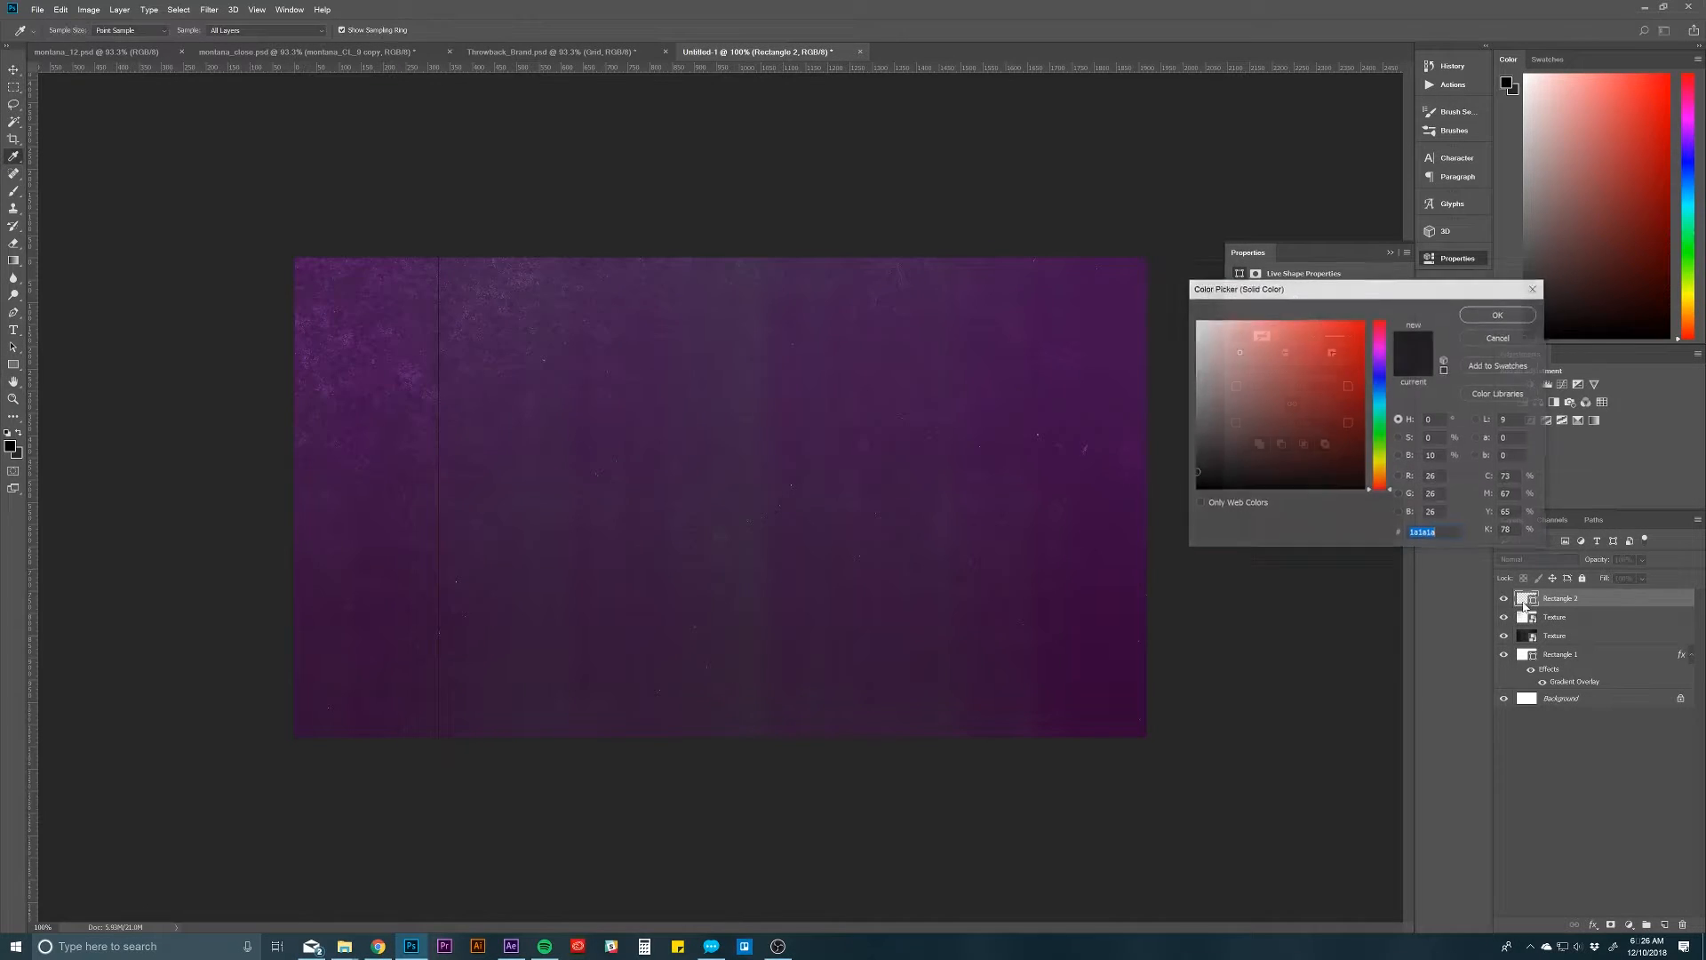
left_click(1485, 318)
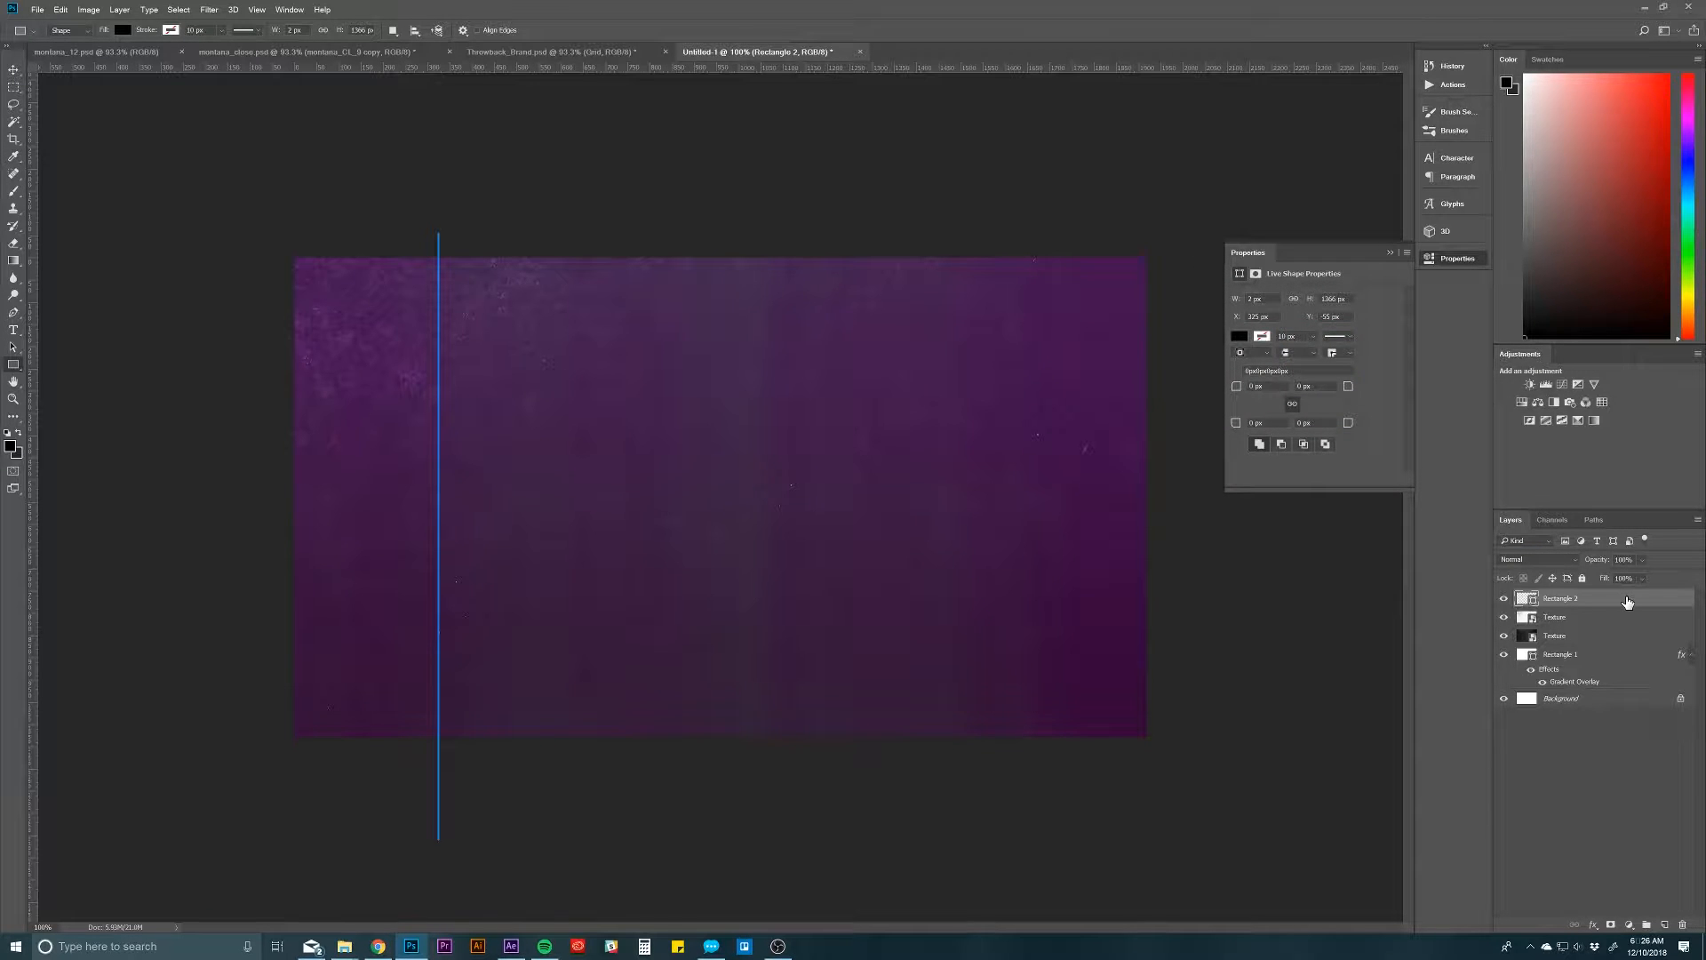
Step: Move the black line to the canvas's left edge at X 2 px and place a duplicate at the right edge at X 1917 px
key("v")
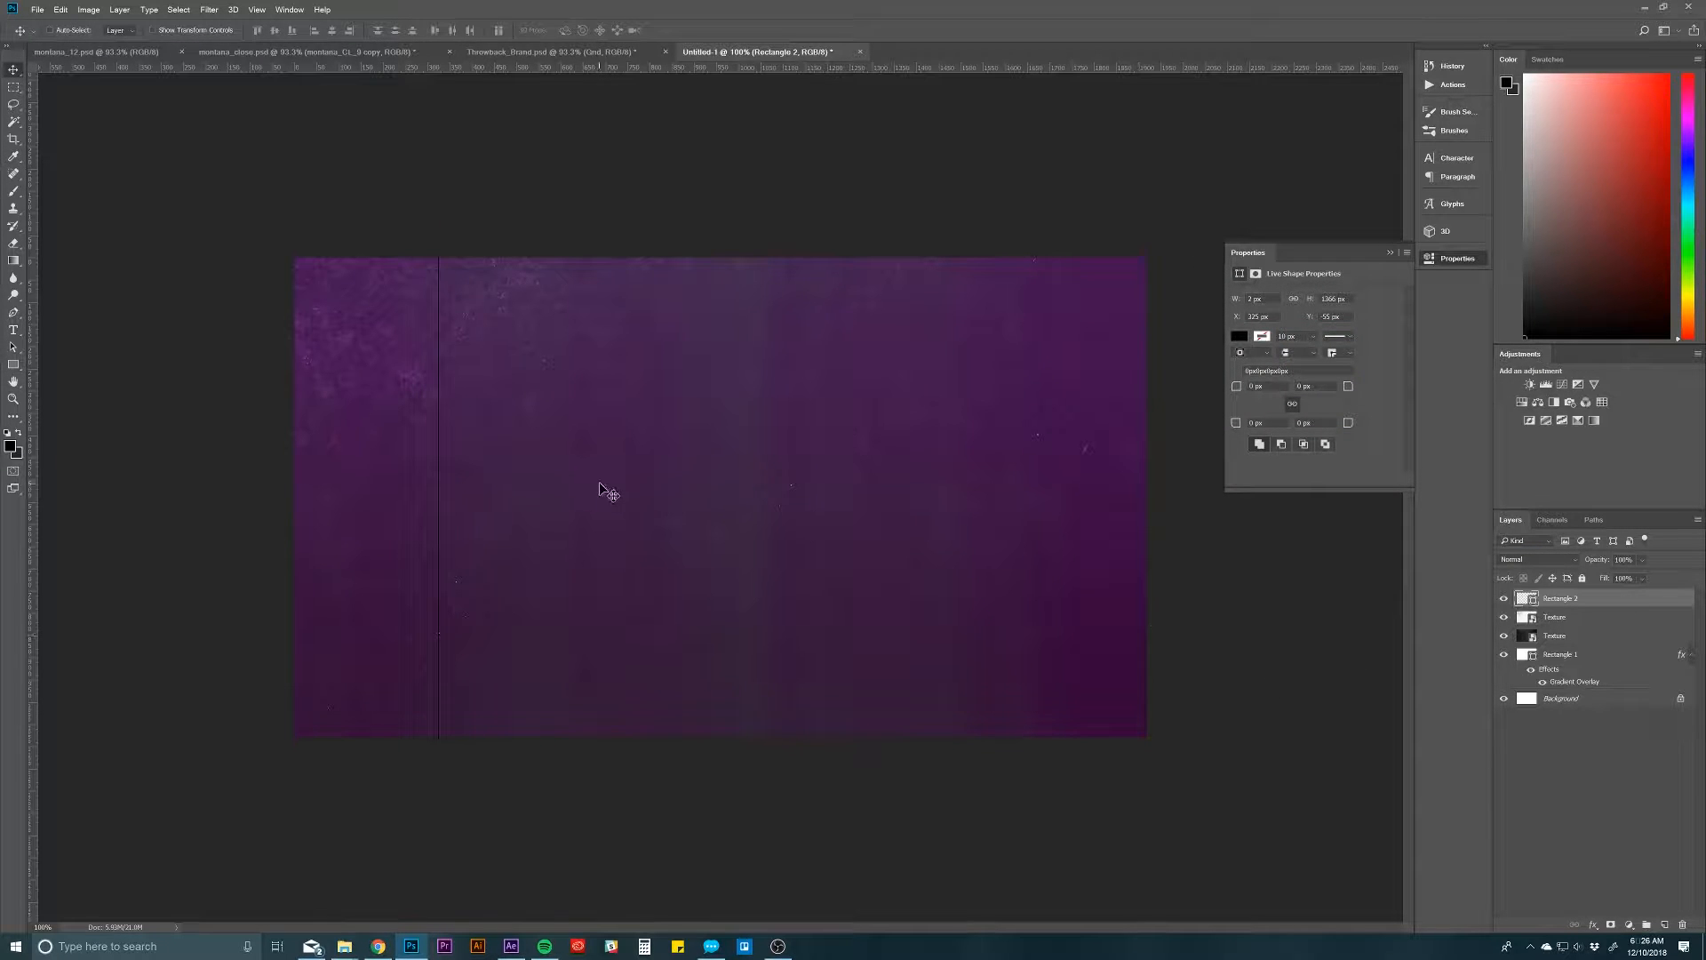
left_click_drag(608, 489, 1247, 553)
key("ctrl+j")
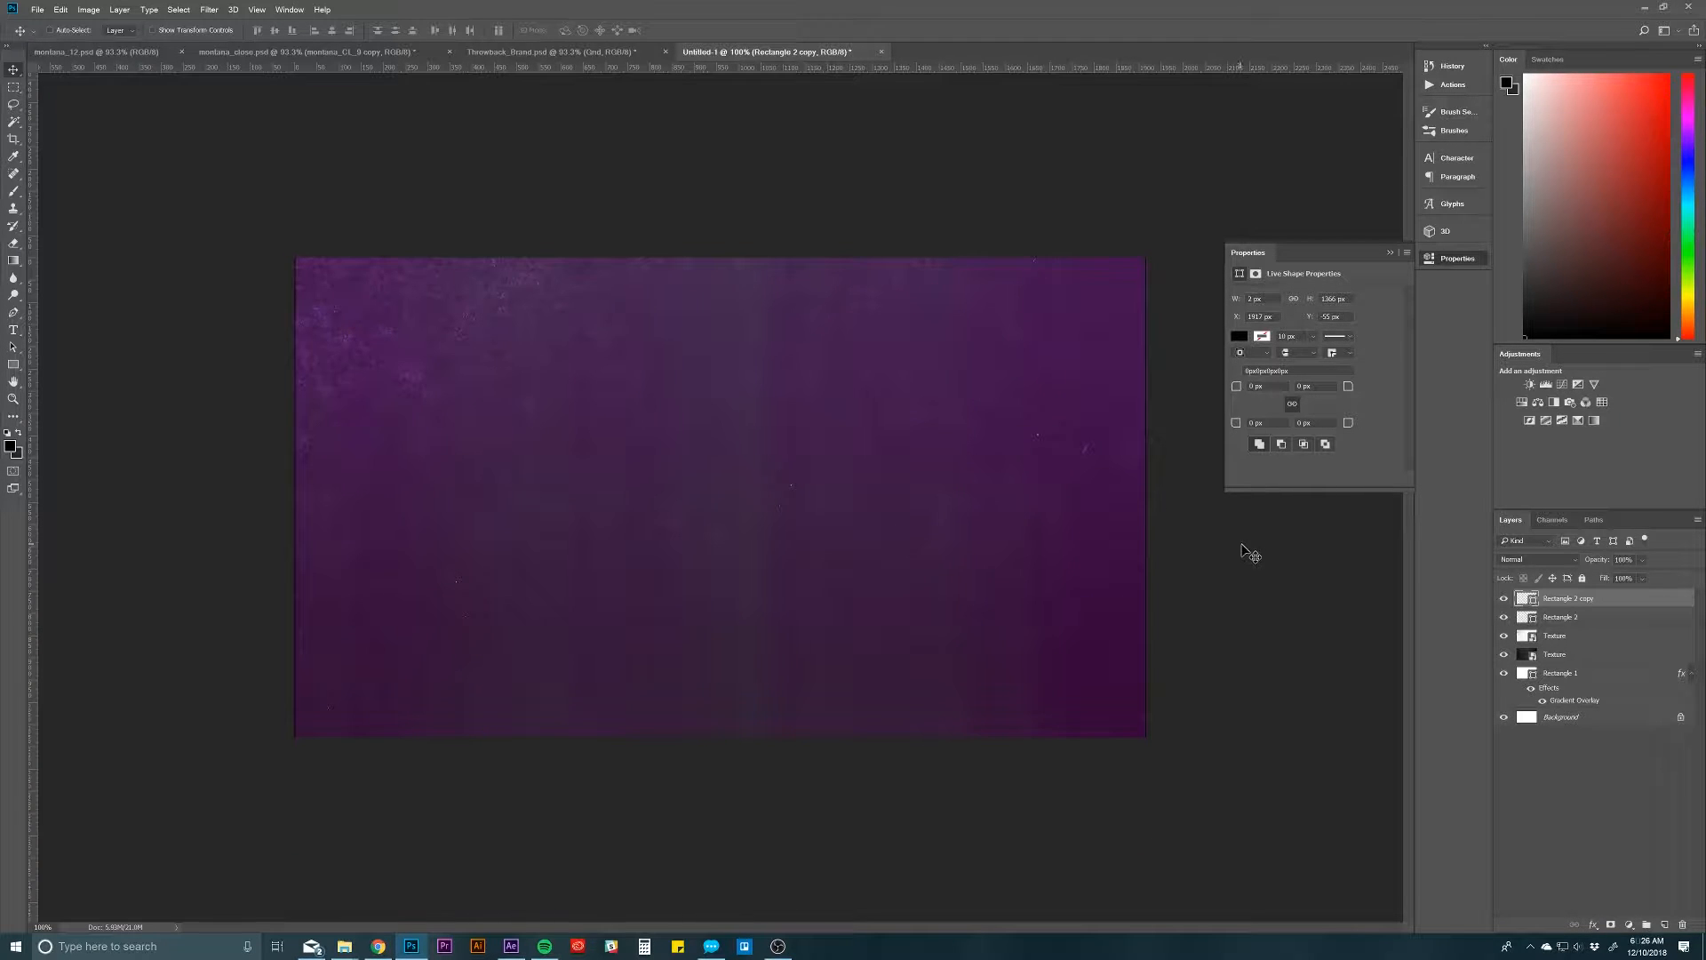
Step: Rename the left-edge line's layer First and the right-edge copy Last, then select the First layer
double_click(1556, 619)
type("First")
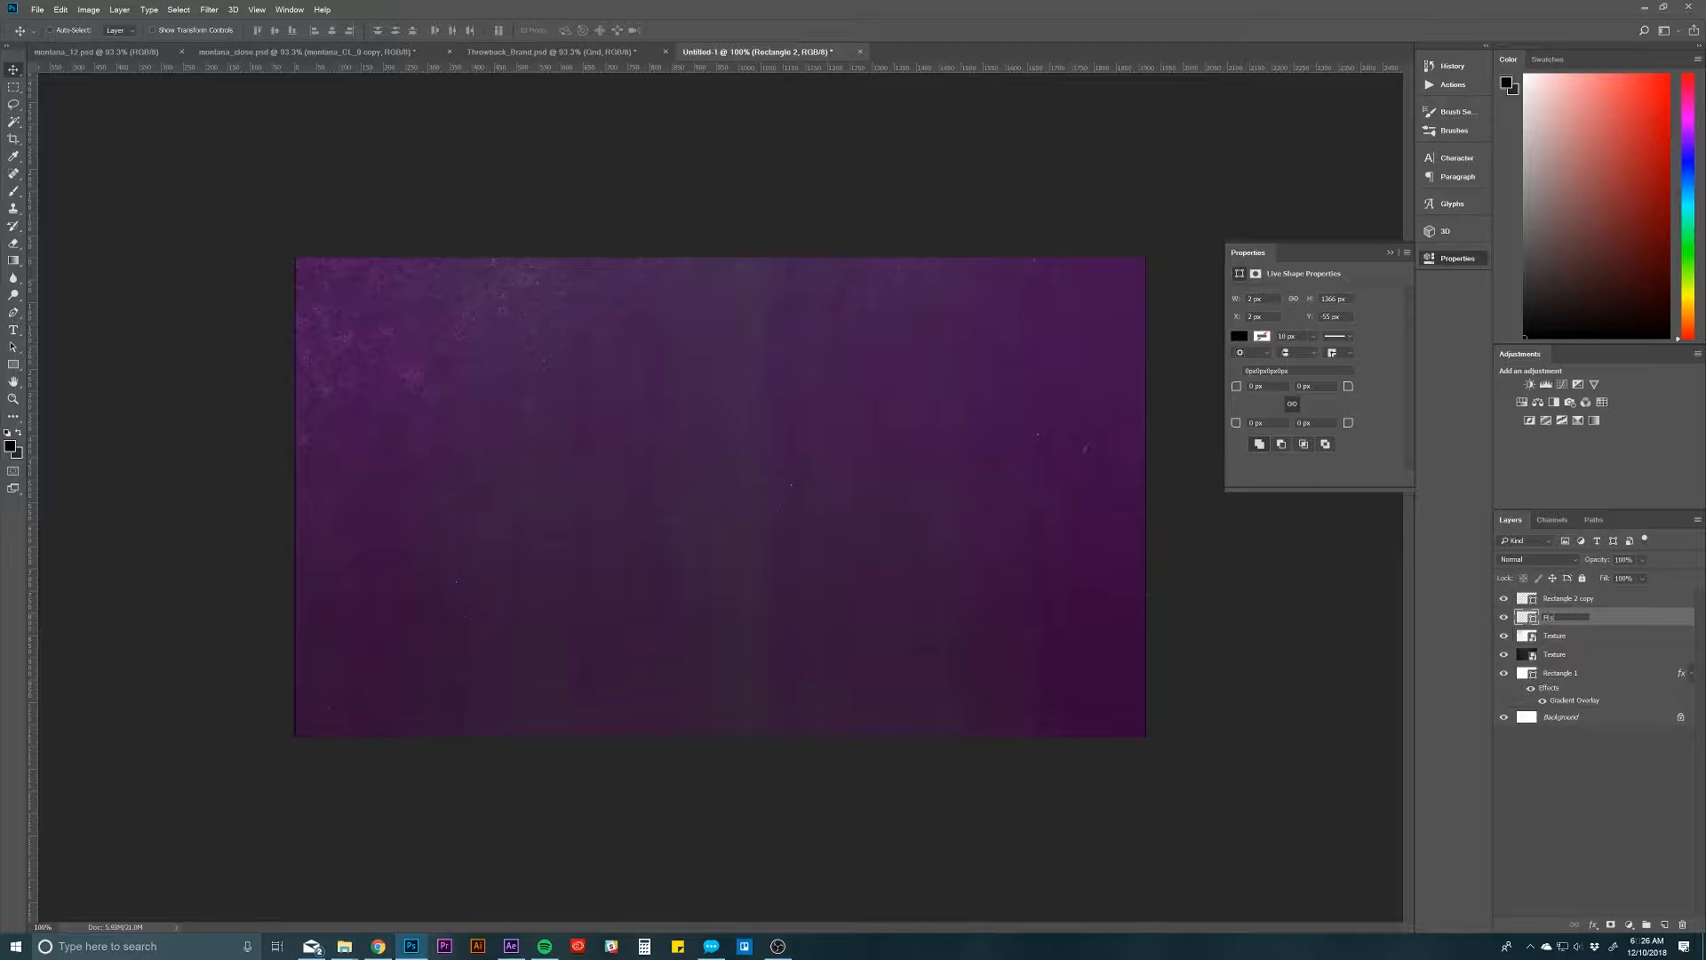
key("Return")
double_click(1566, 598)
type("Las")
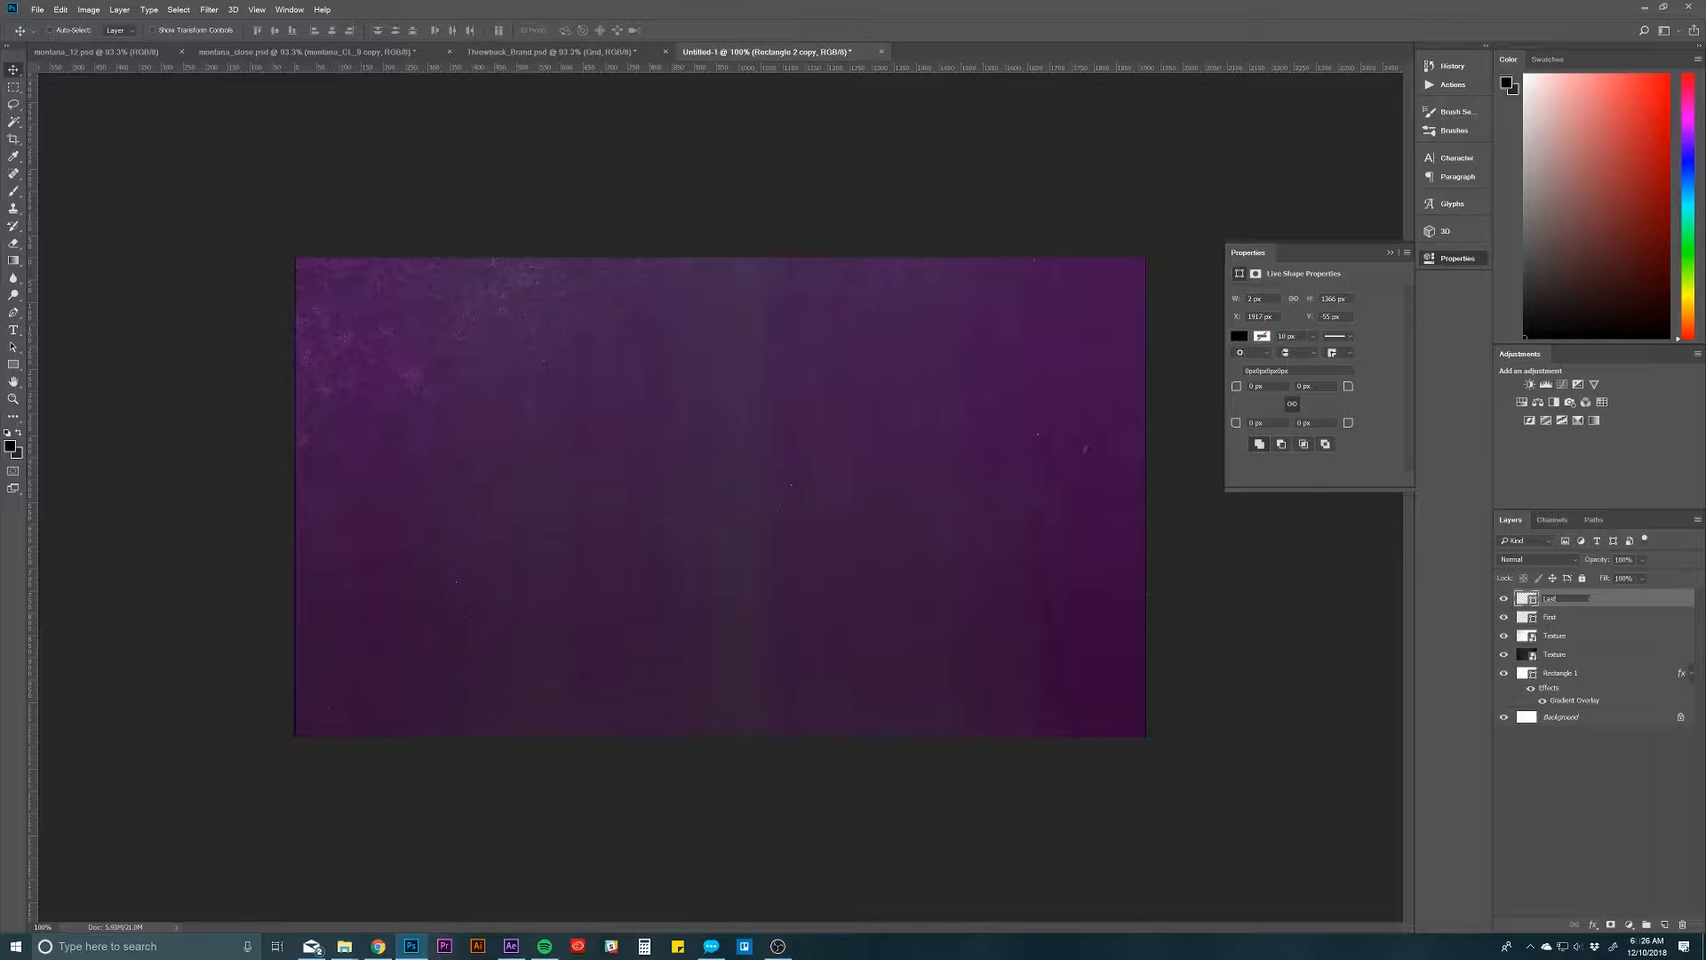
type("t")
key("Return")
left_click(1566, 619)
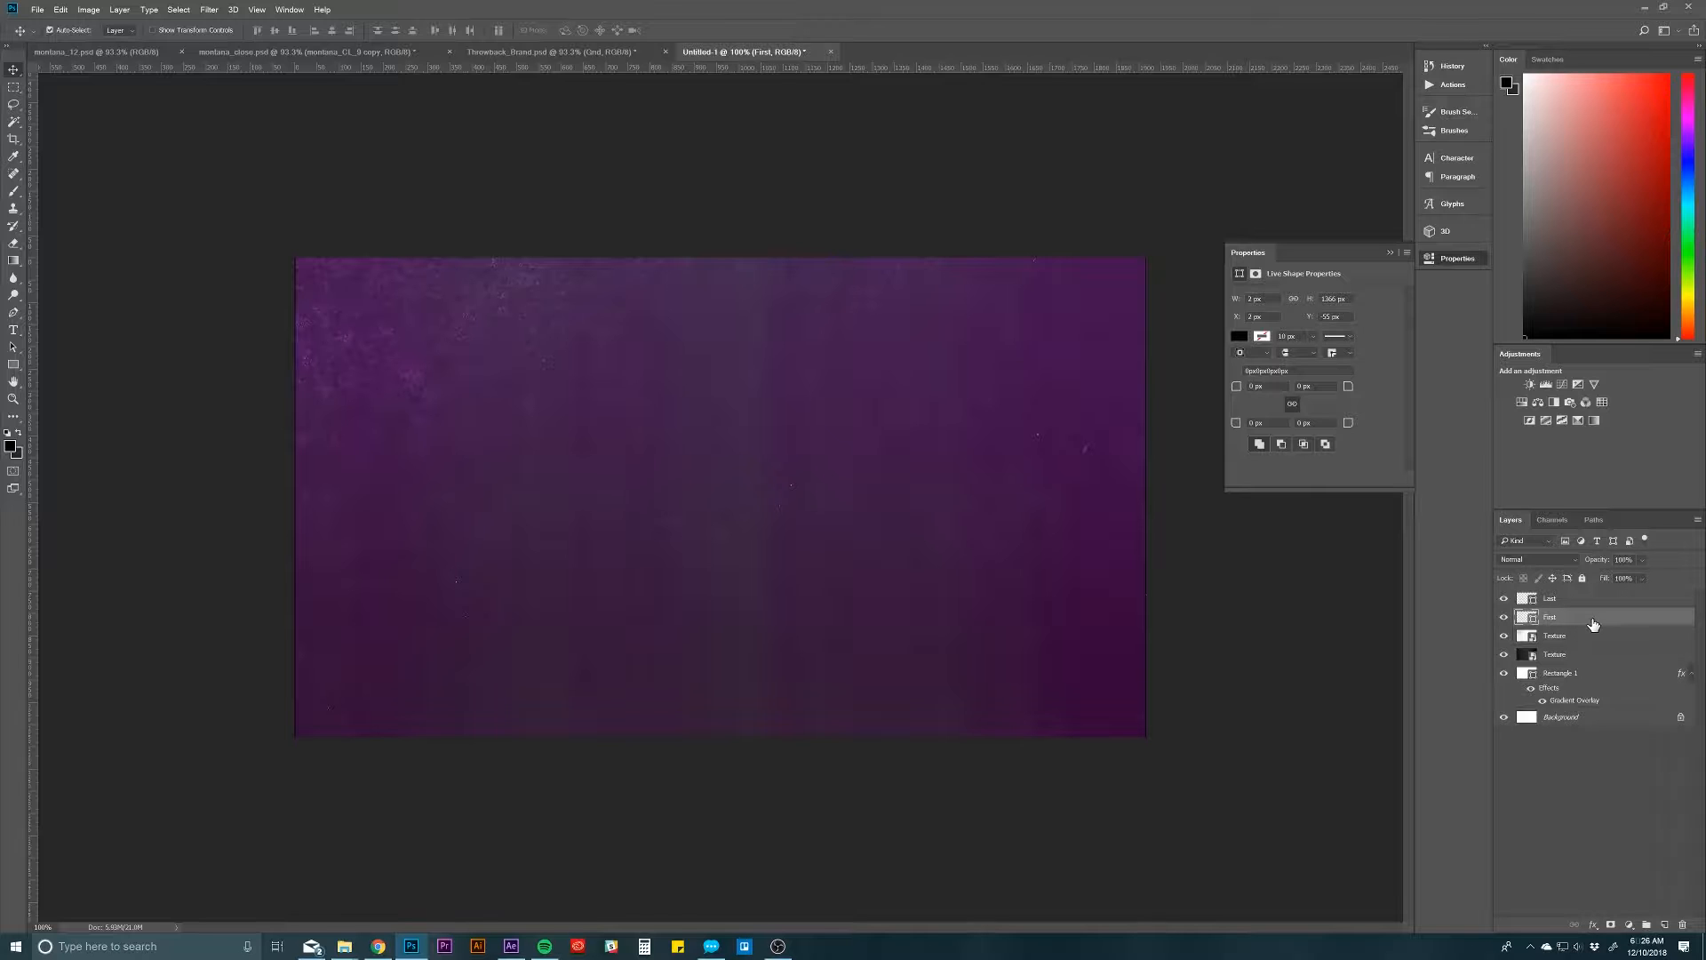
Step: Duplicate the First line to X 964 px near the canvas centre, then keep duplicating that layer up to First copy 14
left_click_drag(679, 487, 1058, 551)
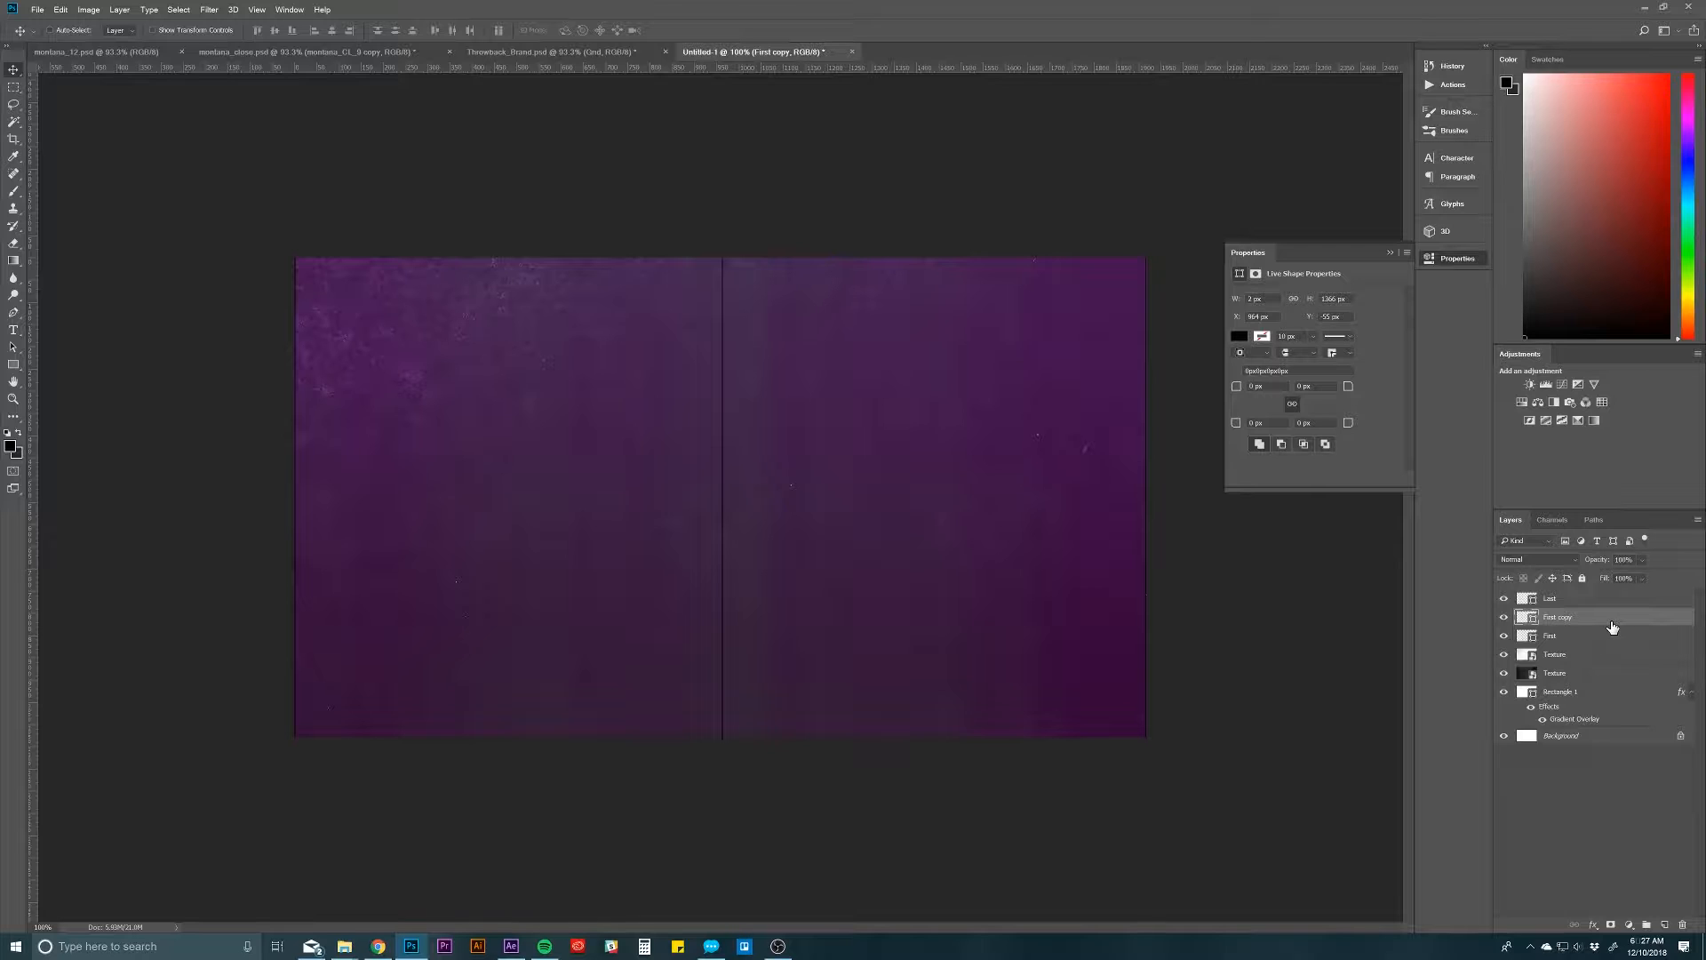
key("ctrl+j")
key("ctrl+j")
key("ctrl+j")
key("ctrl+j")
key("ctrl+j")
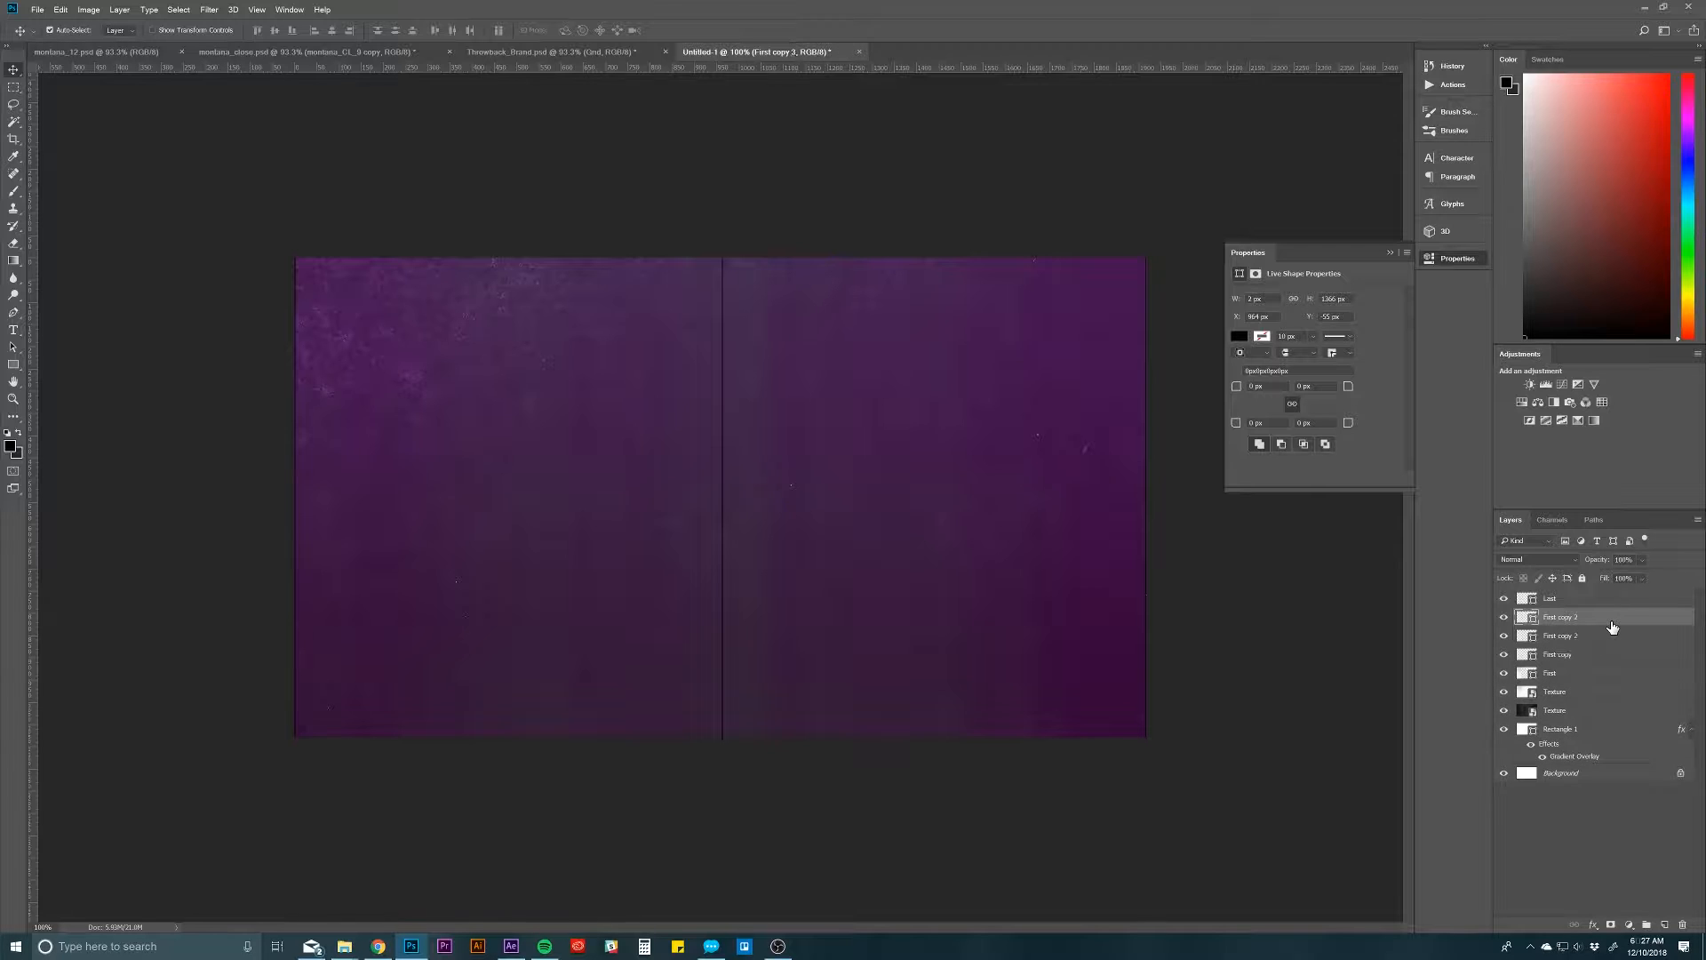
key("ctrl+j")
key("ctrl+j")
key("ctrl+j")
key("ctrl+j")
key("ctrl+j")
key("ctrl+j")
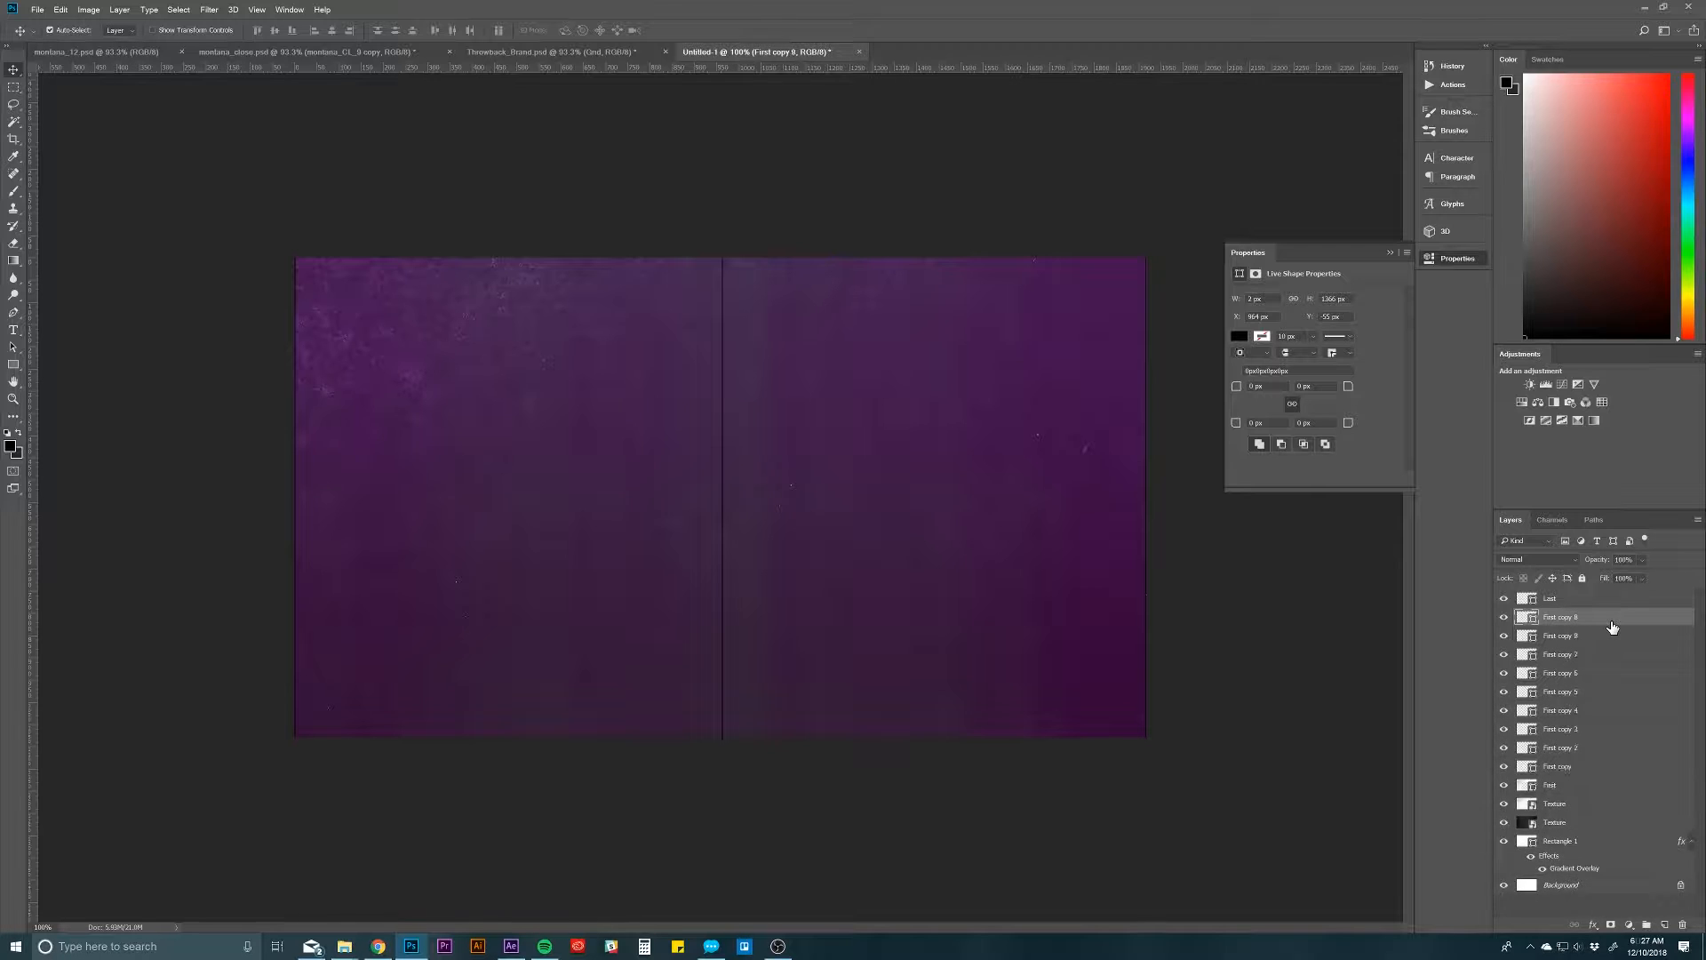
key("ctrl+j")
key("ctrl+j")
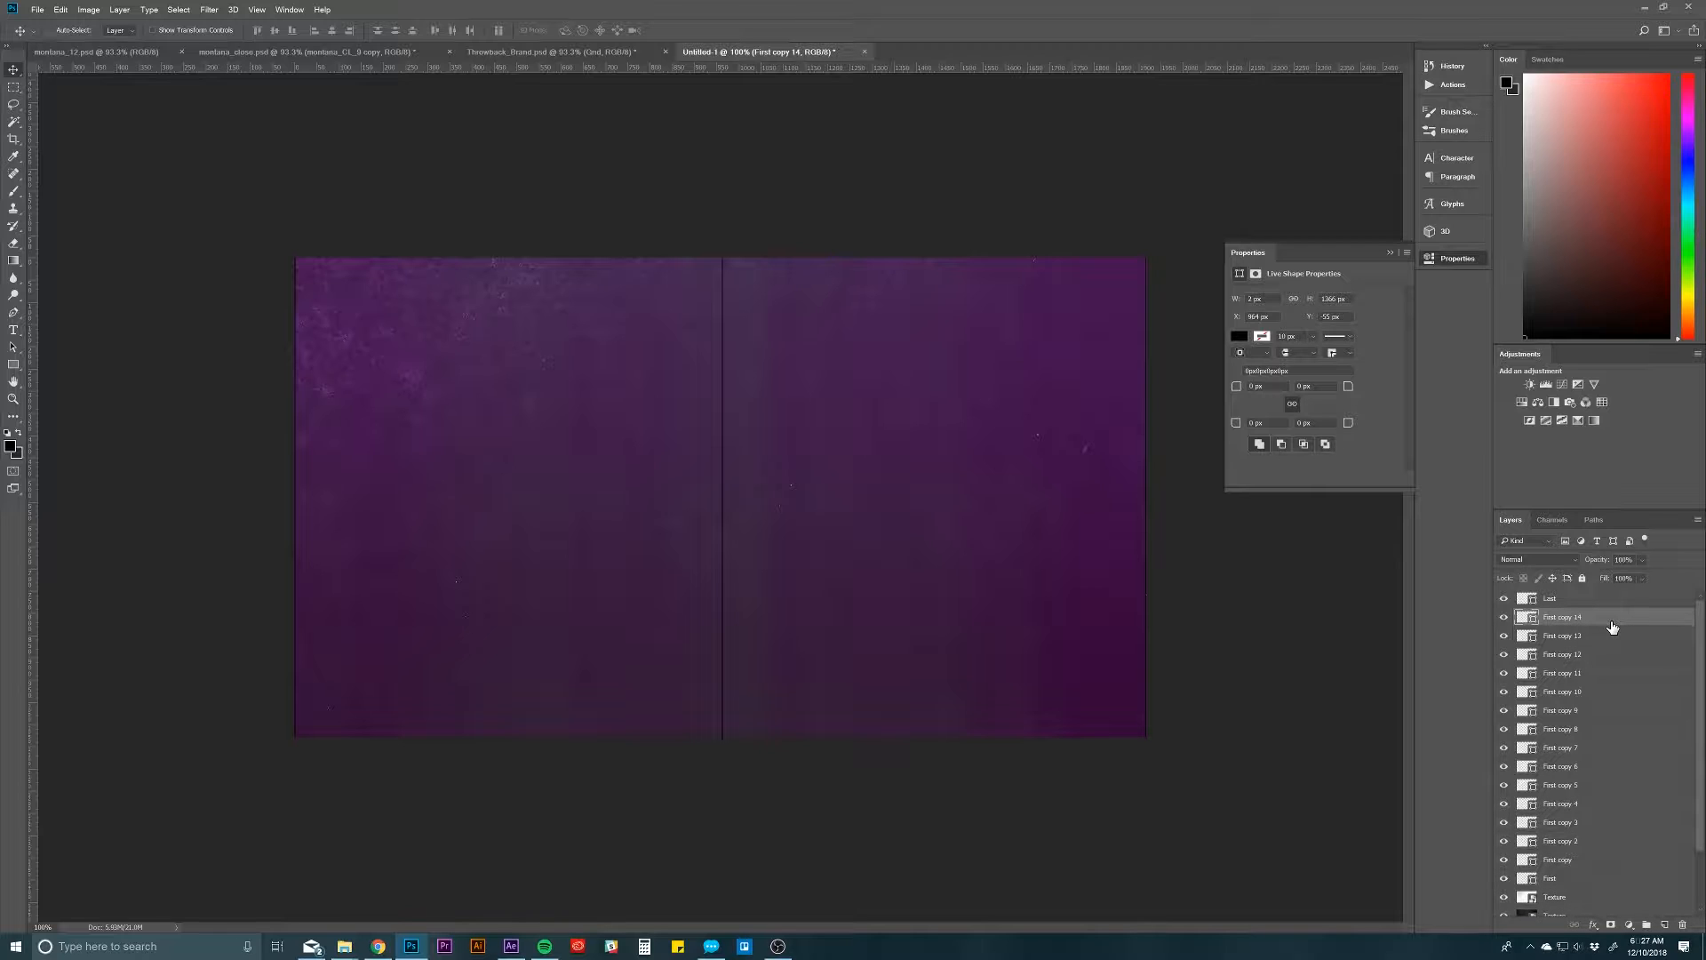
Step: Select all line layers from First to Last and distribute them evenly by their horizontal centres
left_click(1596, 600)
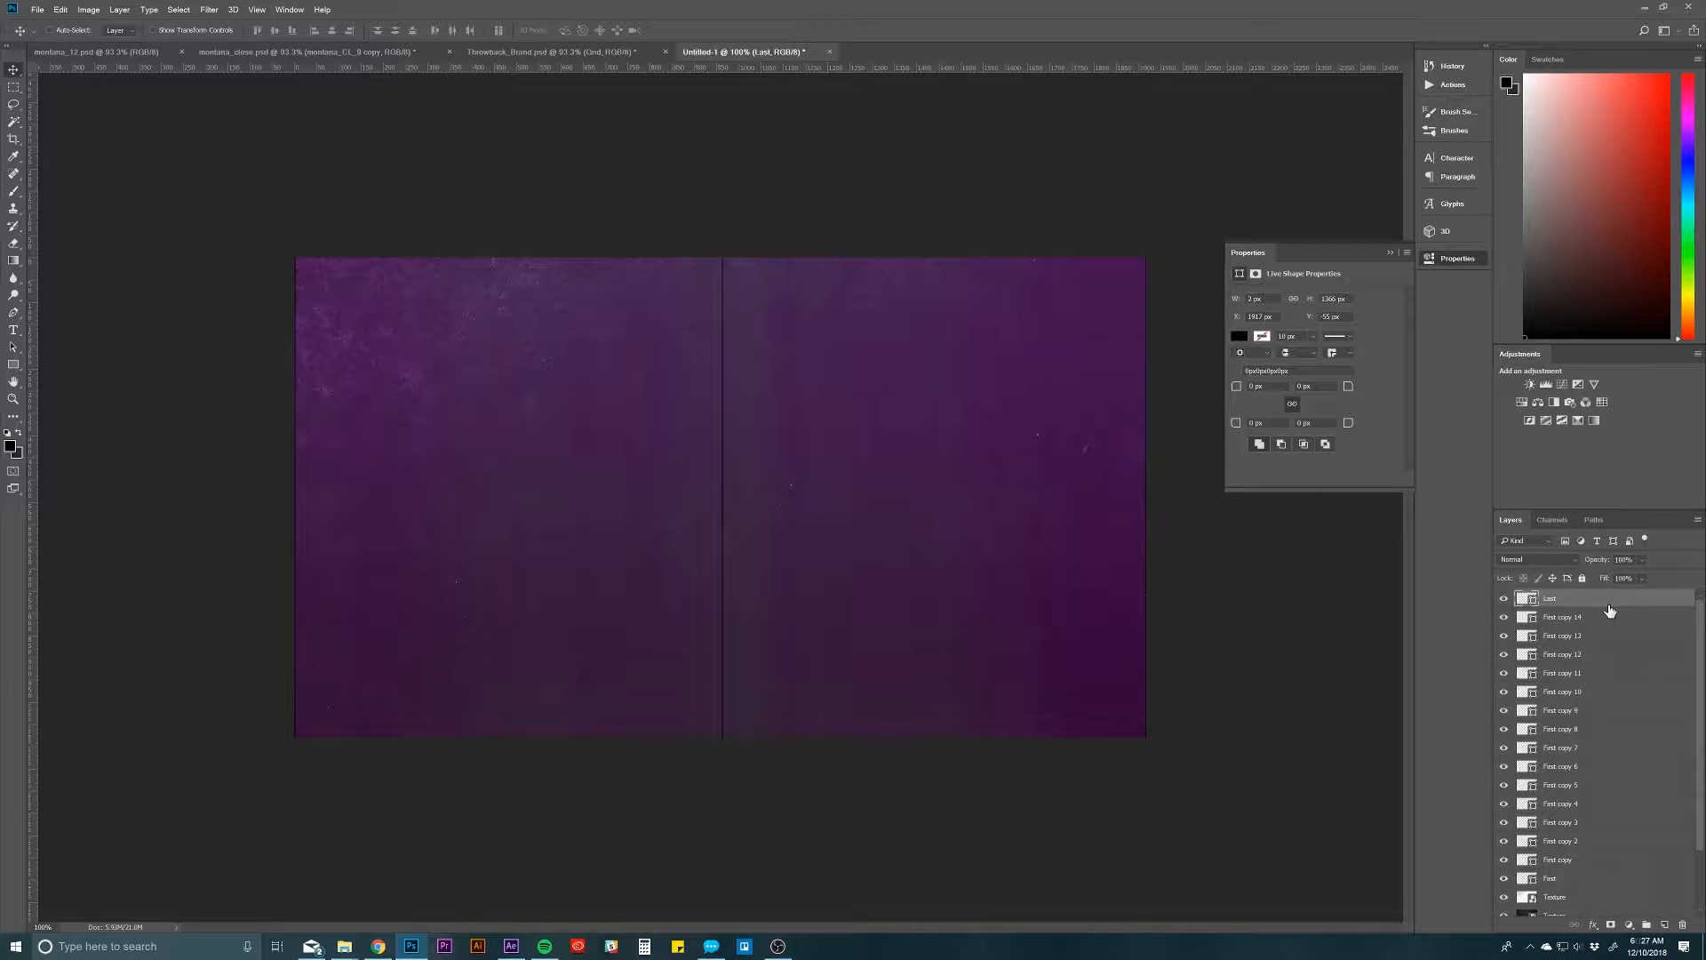
left_click(1598, 880)
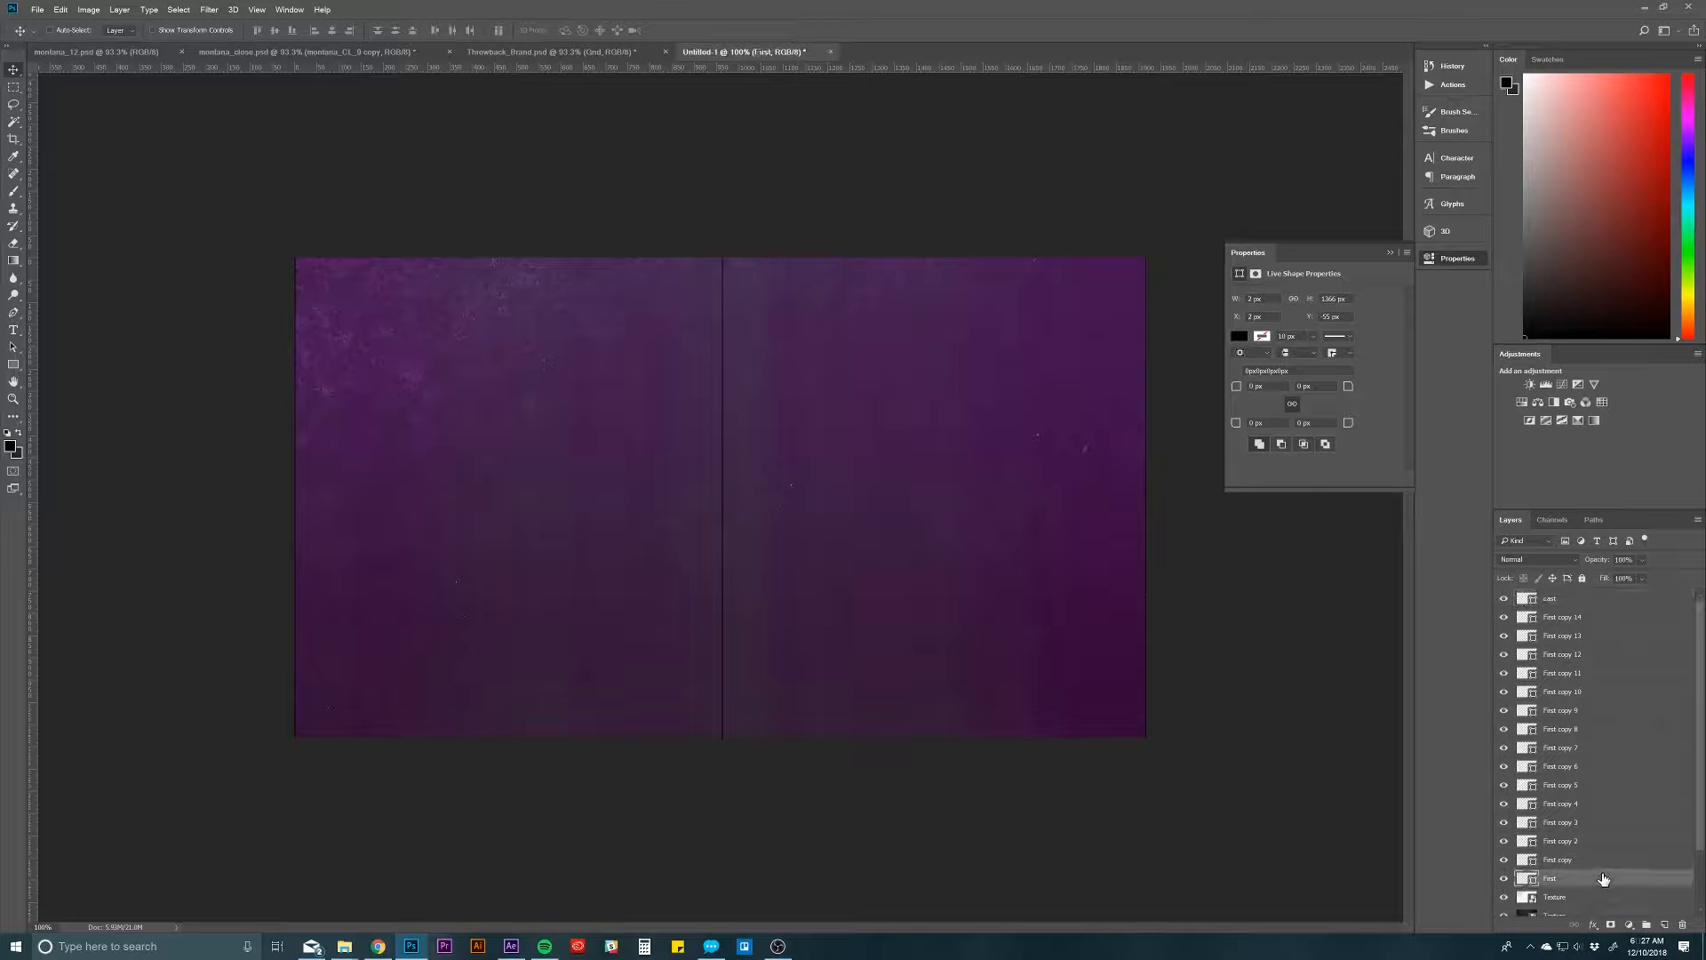
left_click(1590, 602, "shift")
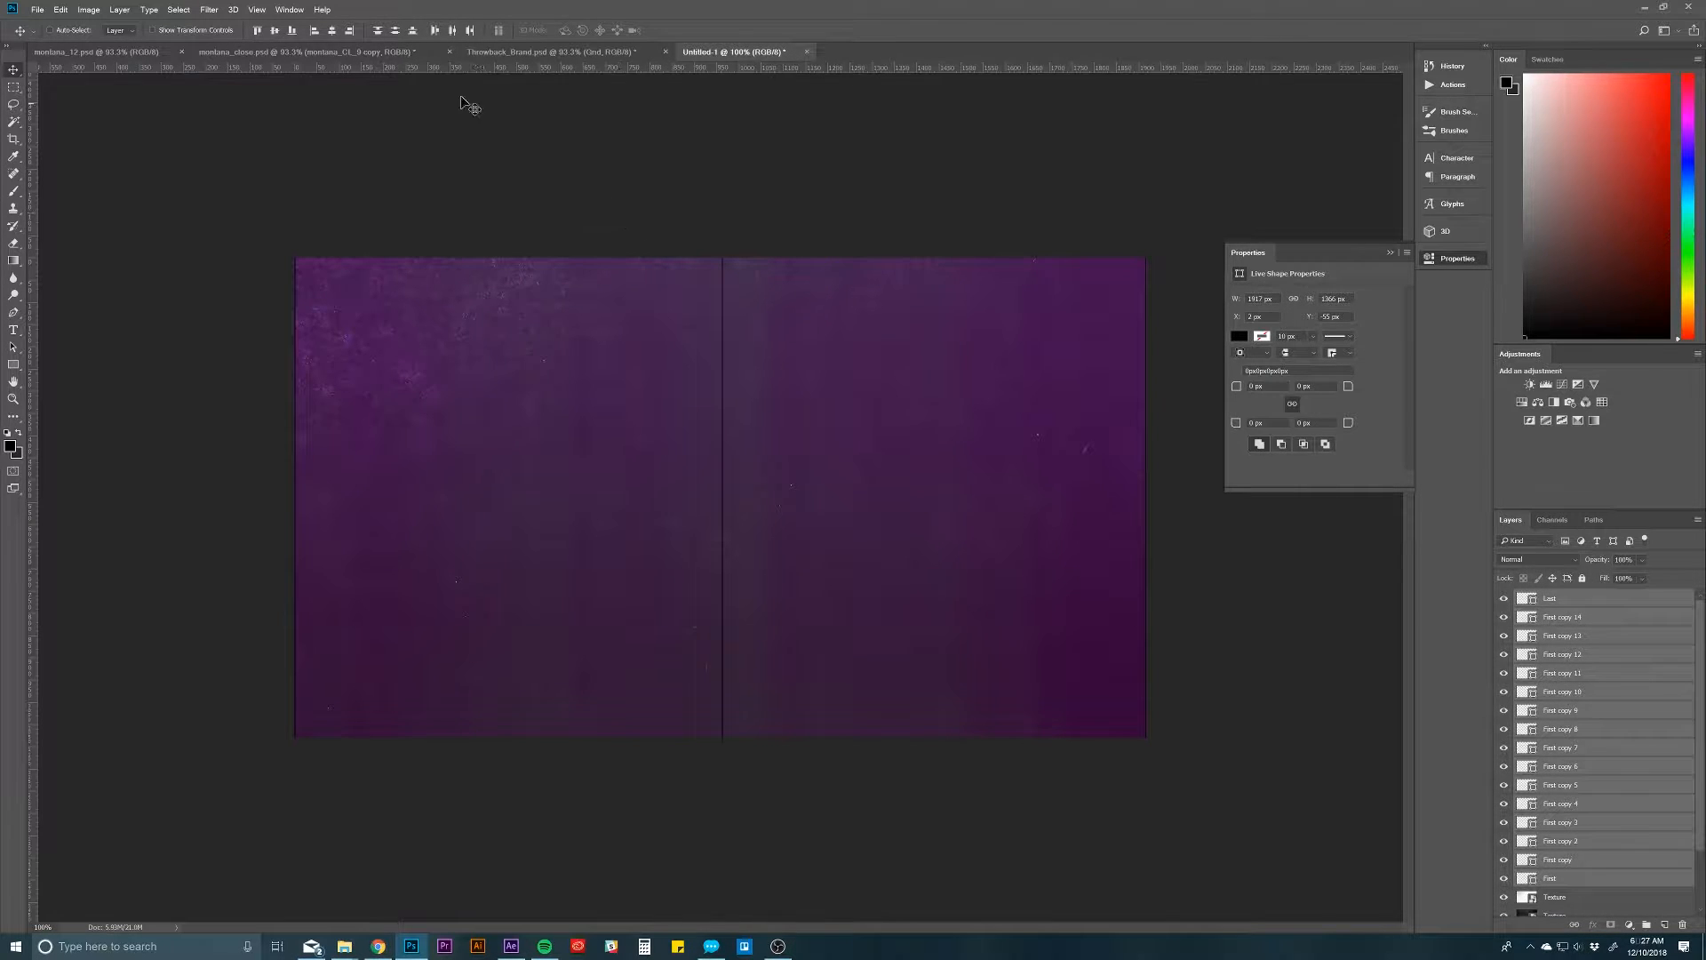
left_click(453, 31)
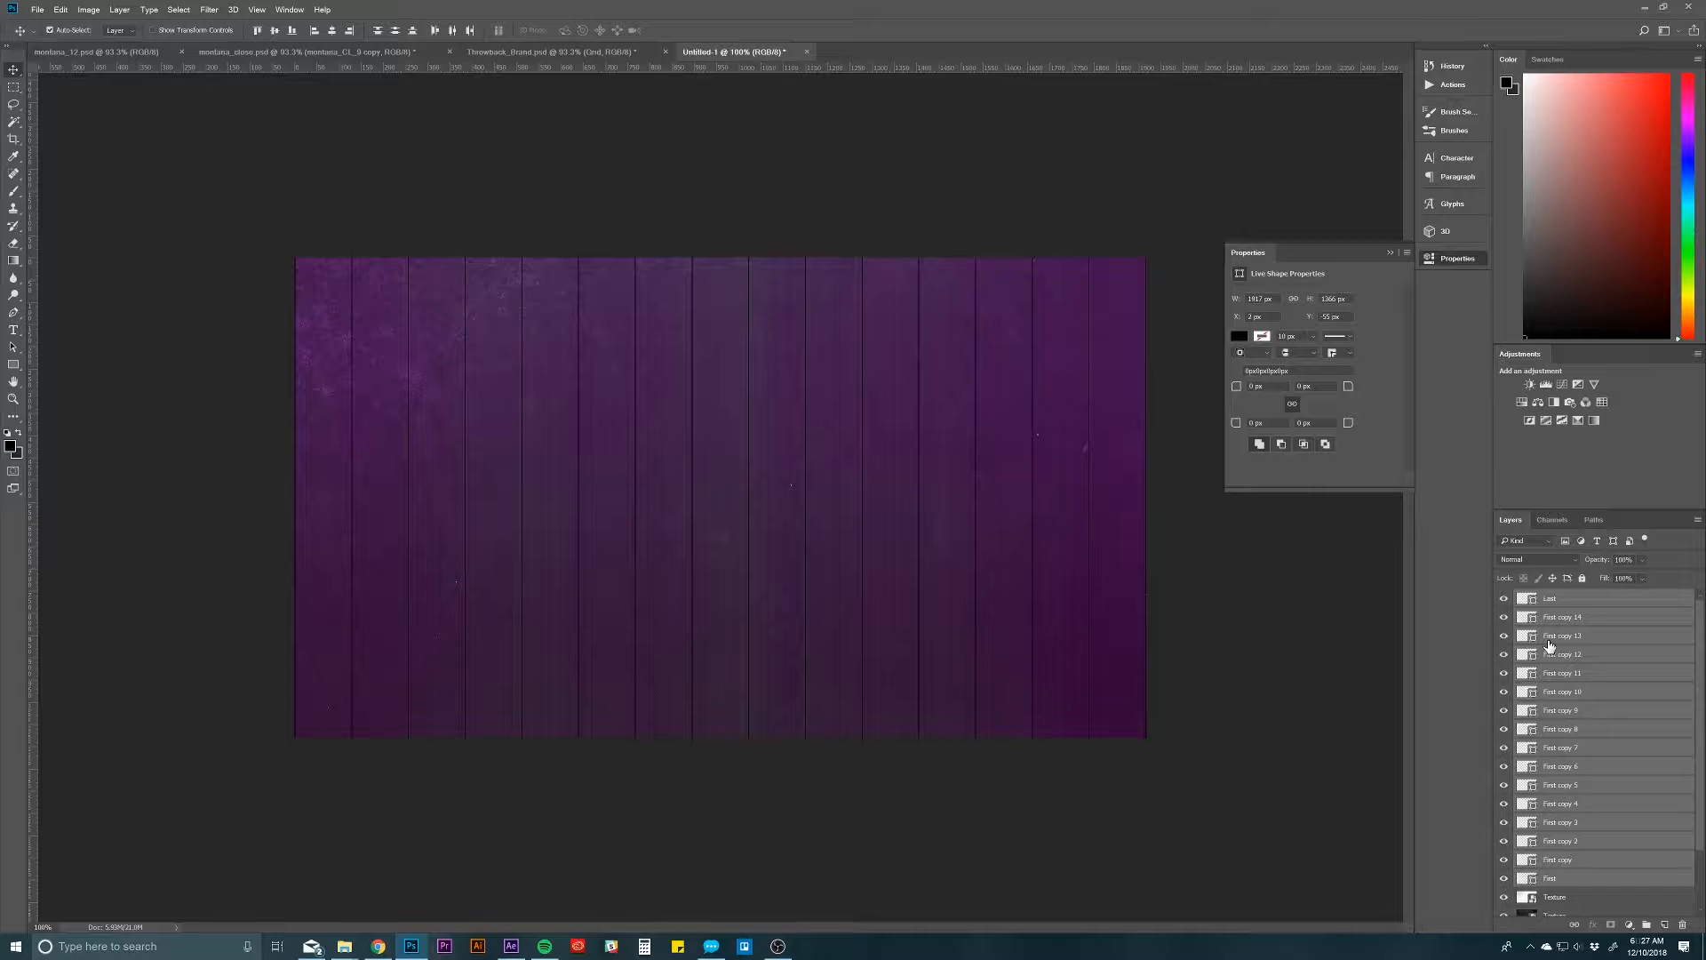
Step: Group the selected vertical line layers and name the group Grid
key("ctrl+g")
double_click(1556, 598)
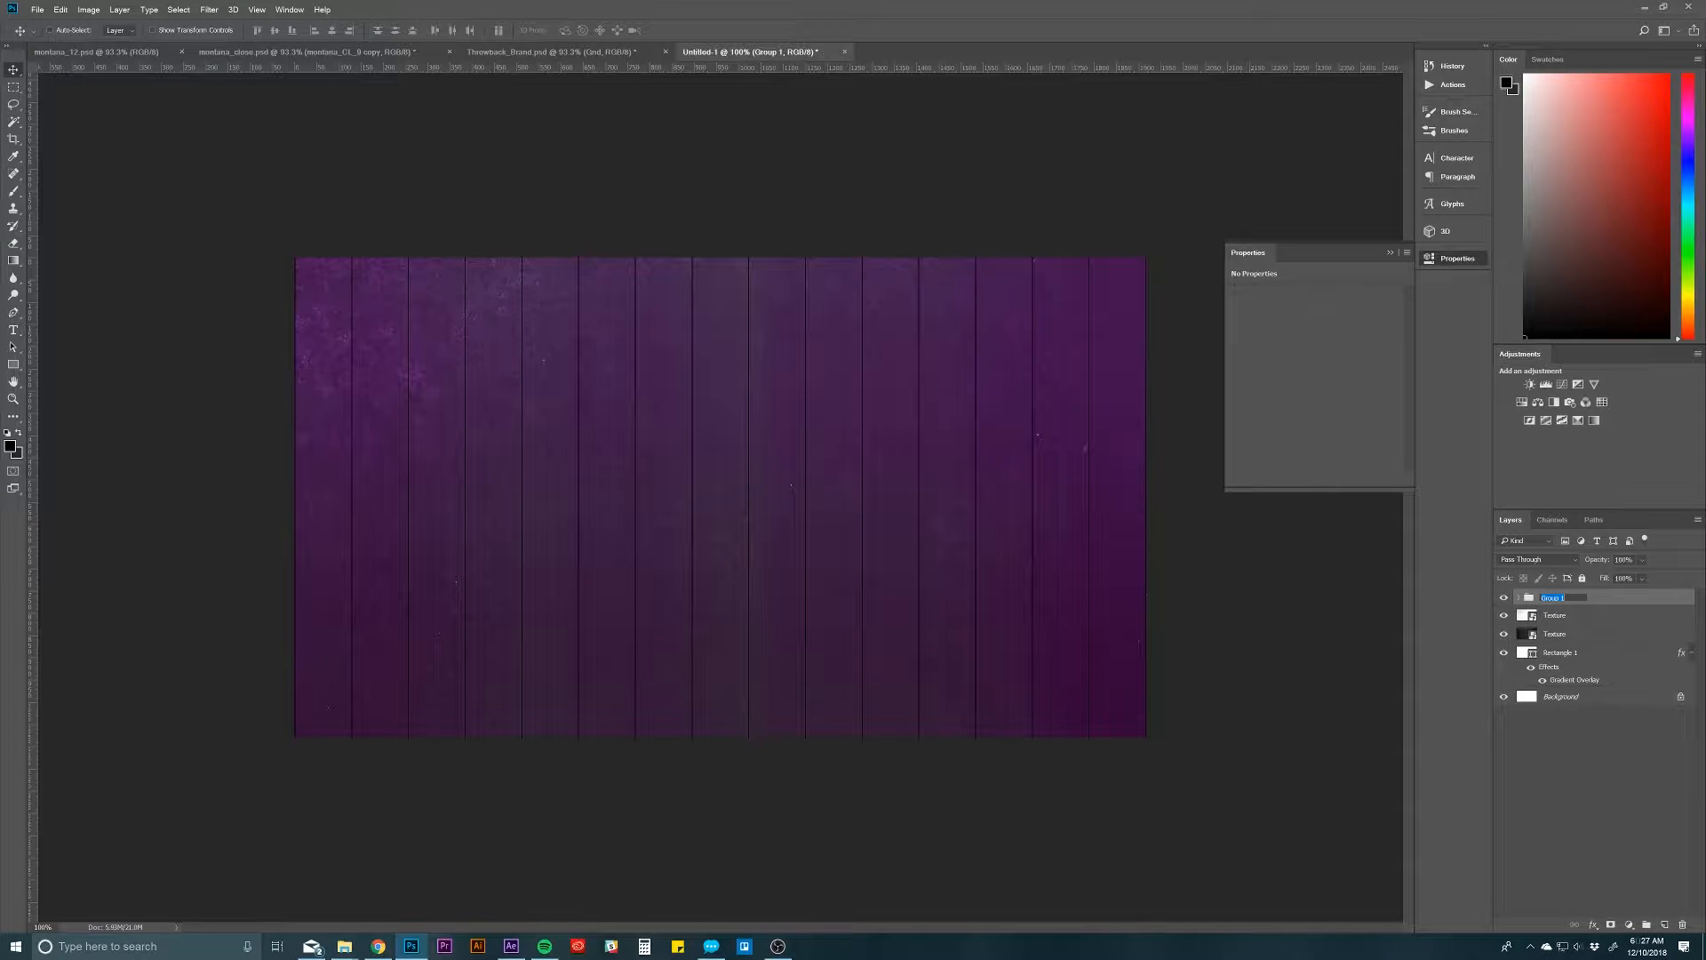
type("Grid")
key("Return")
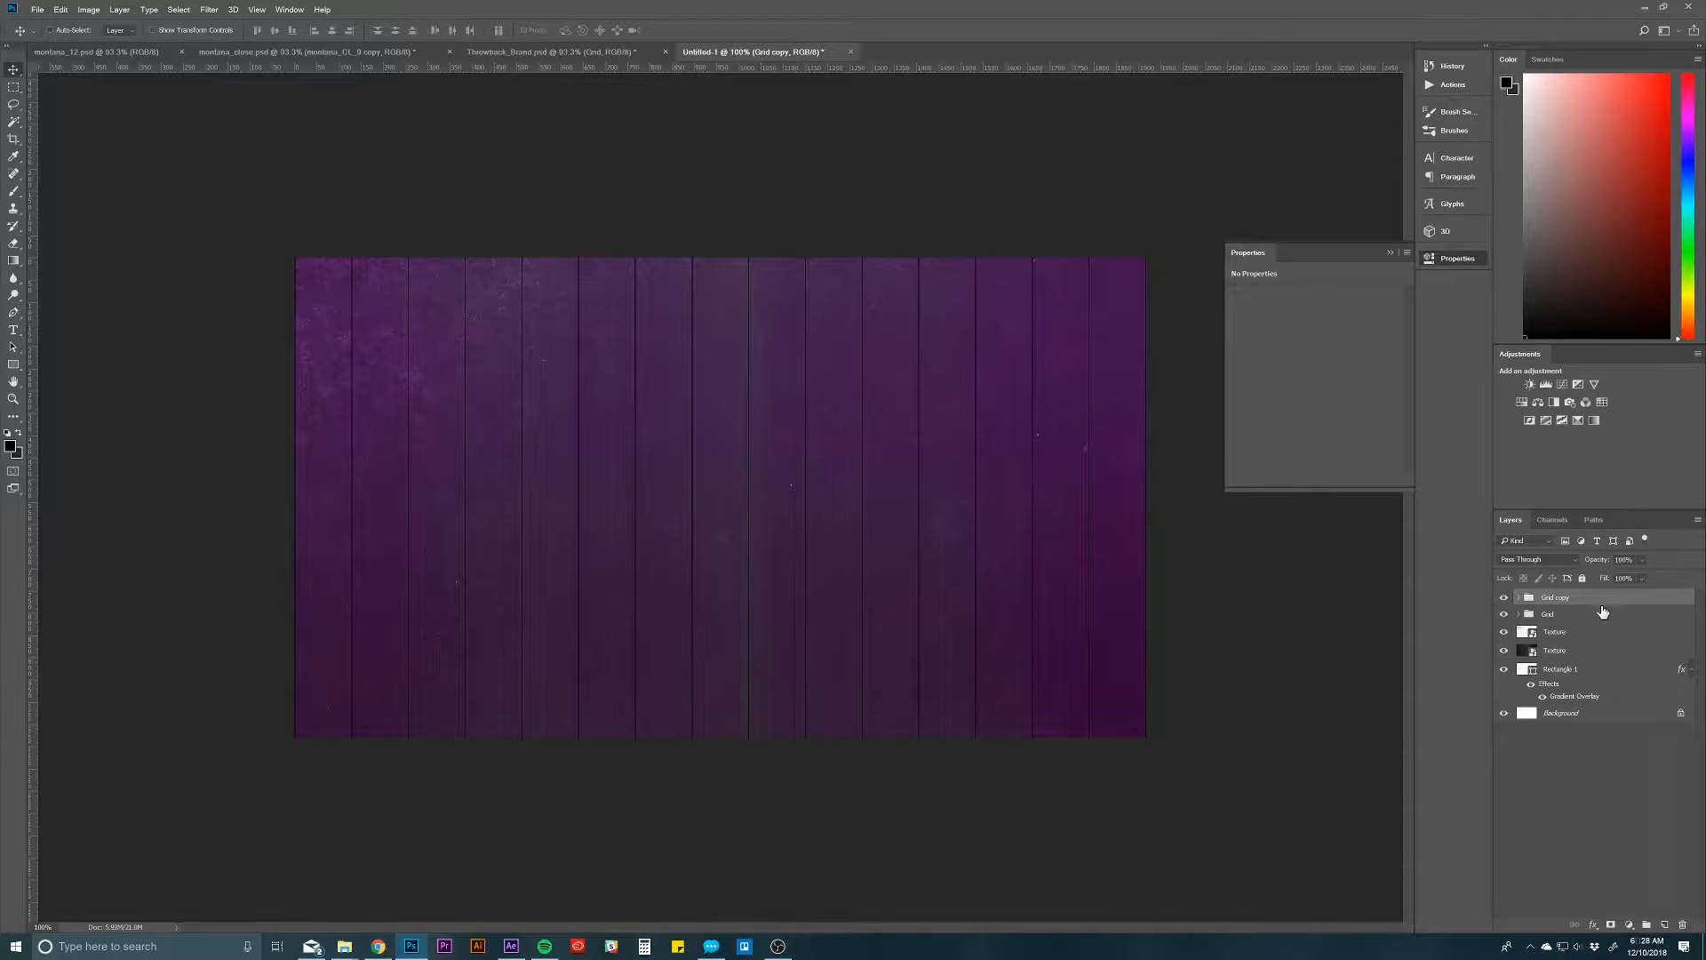
Step: Duplicate the Grid group, rotate the copy 90 degrees and lengthen its horizontal lines beyond the canvas's side edges
key("ctrl+j")
key("ctrl+t")
left_click_drag(629, 213, 1024, 420)
left_click_drag(416, 538, 256, 525)
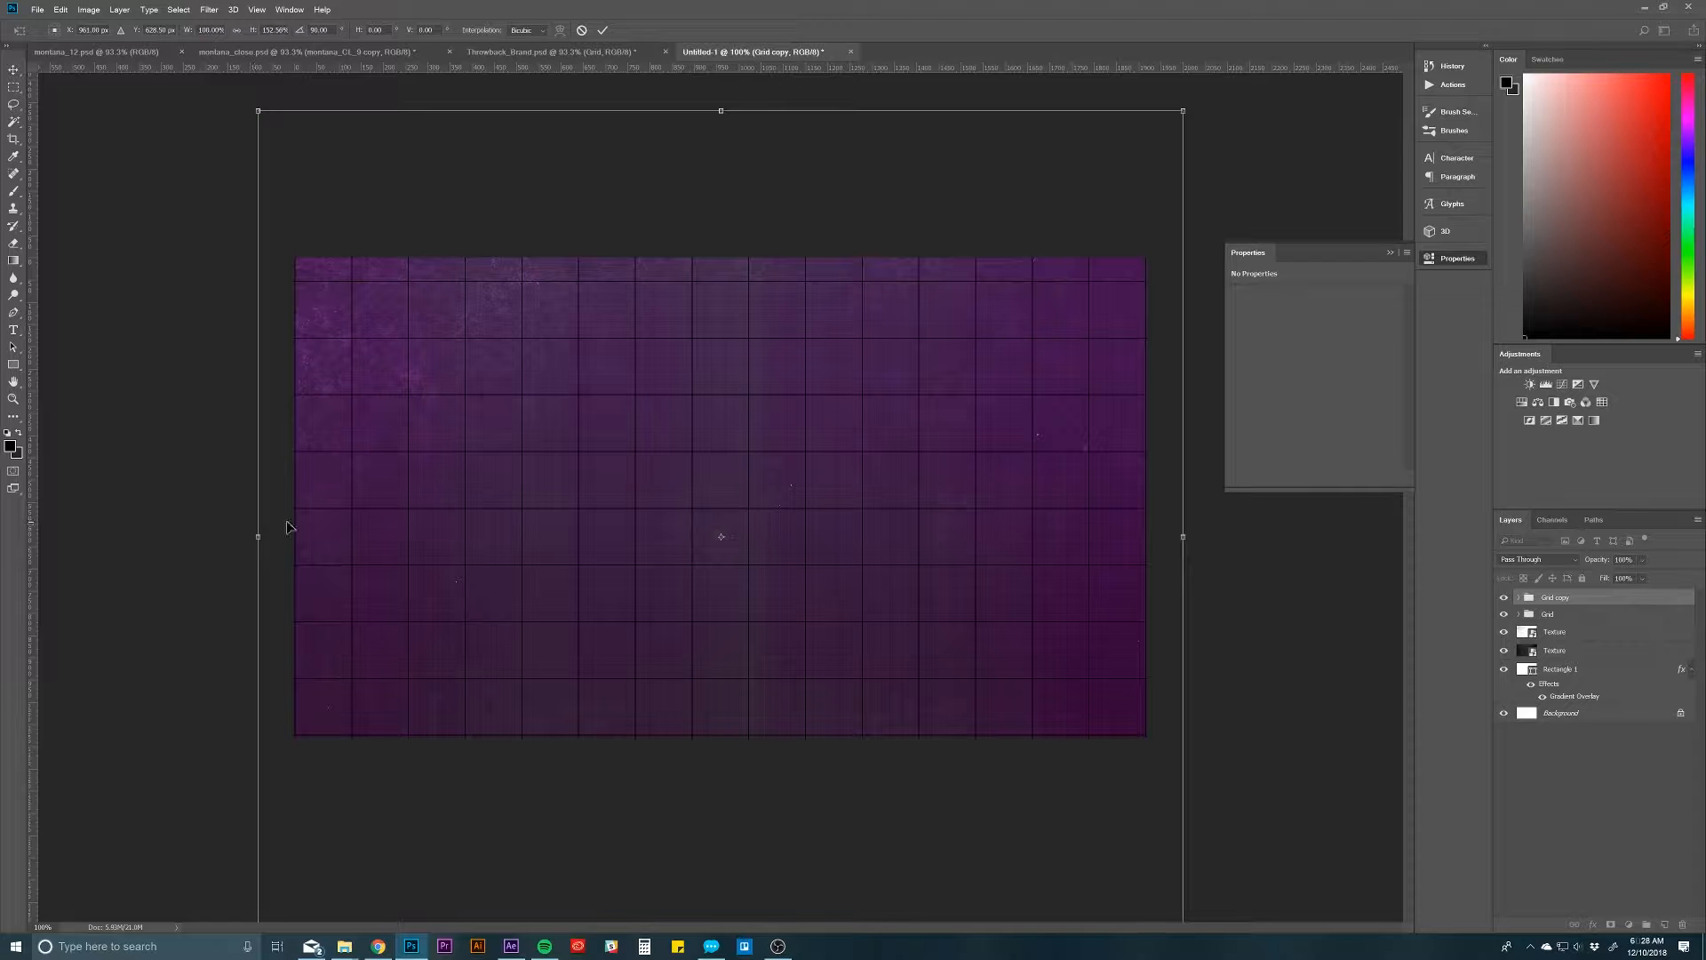
Step: Stretch and reposition the horizontal lines vertically so that lines sit on the canvas's upper and lower edges
left_click_drag(721, 111, 726, 82)
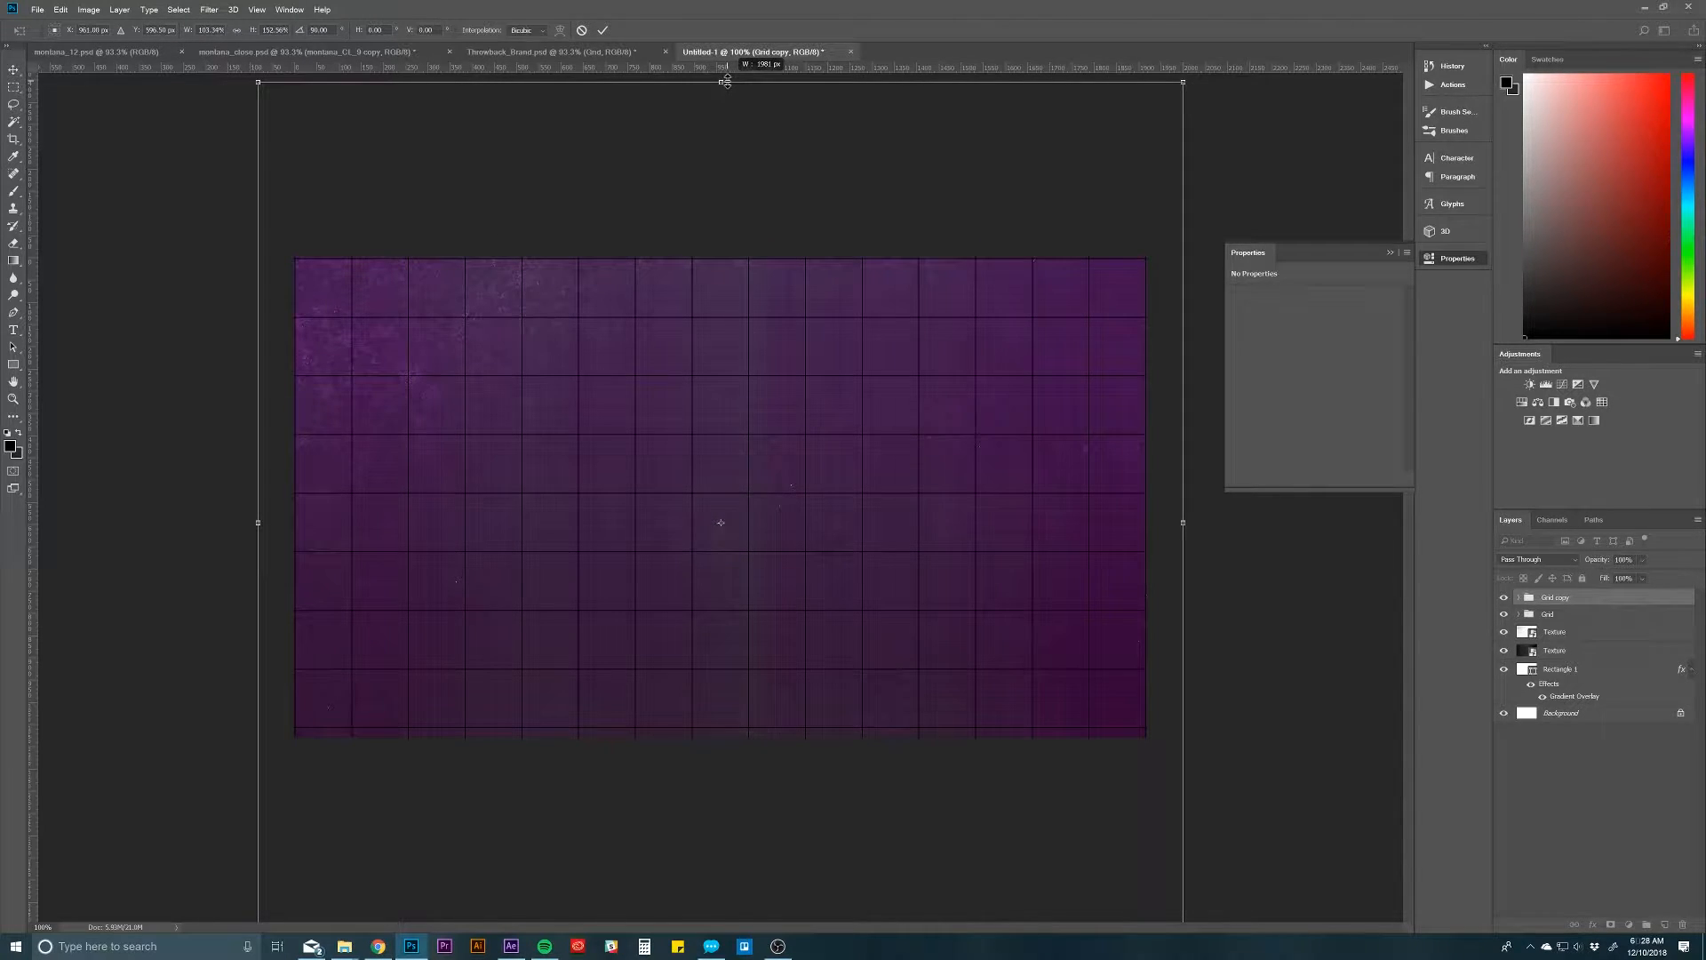
key("Down")
key("Down")
key("Down")
key("Down")
key("Down")
key("Down")
key("Down")
key("Down")
key("Down")
key("Down")
key("Down")
key("Down")
key("Down")
key("Down")
key("Down")
key("Down")
key("Down")
key("Down")
key("Down")
key("Down")
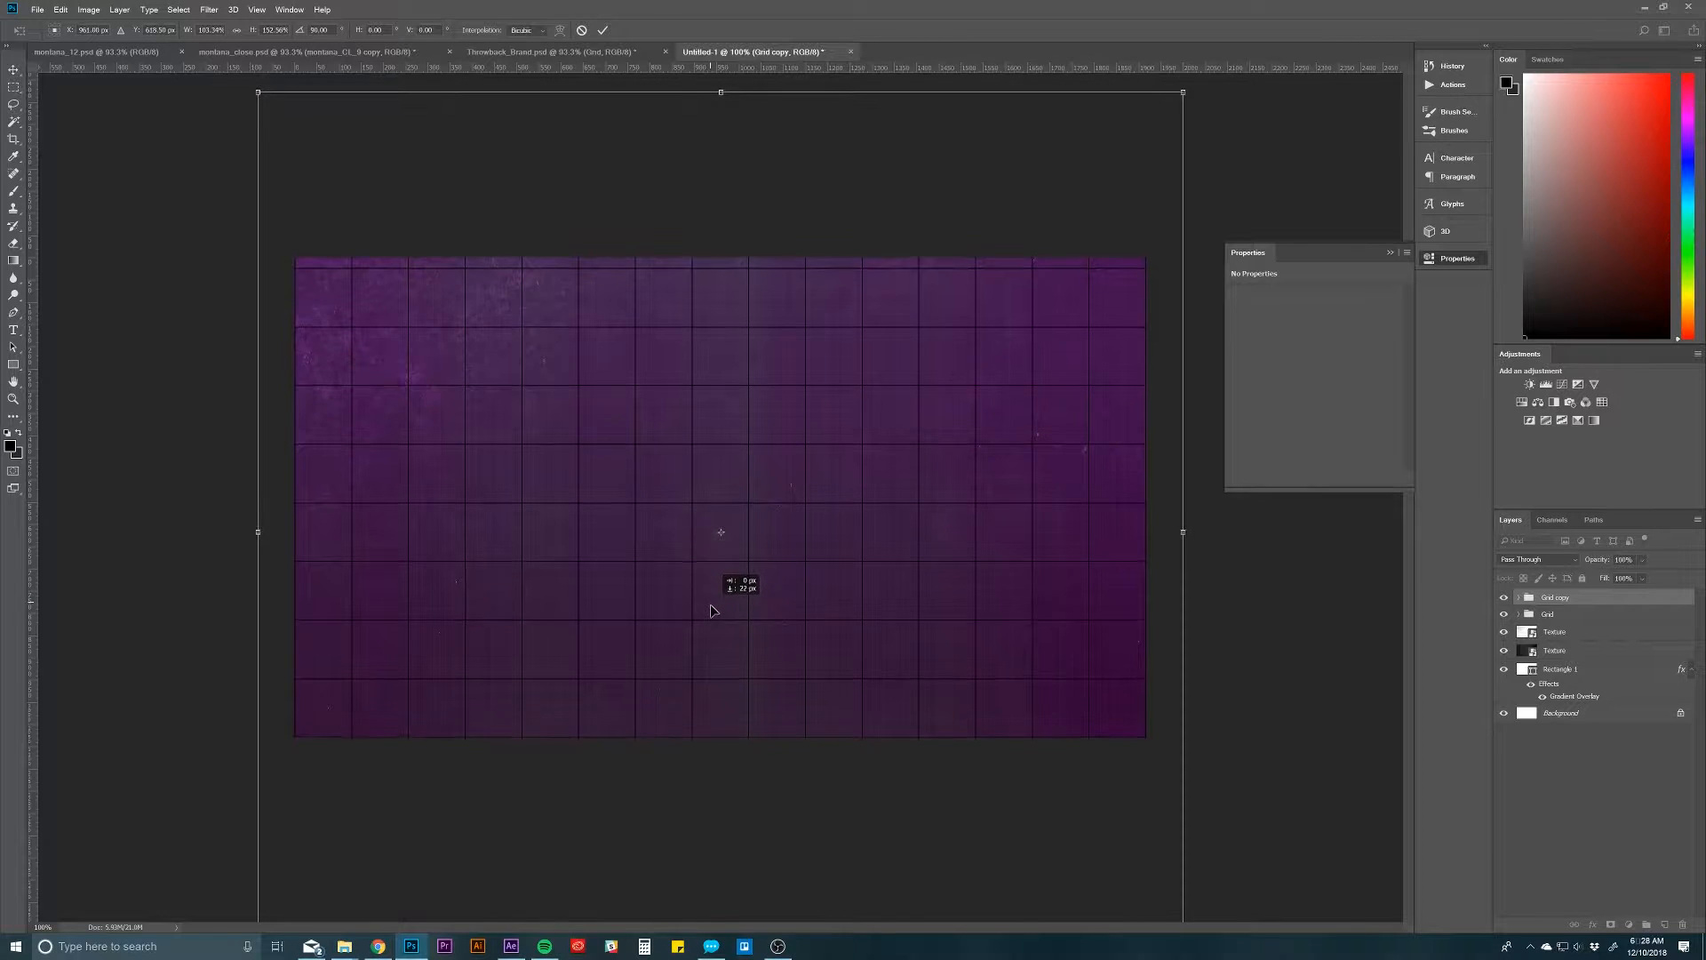
left_click_drag(726, 94, 723, 78)
left_click_drag(722, 139, 717, 147)
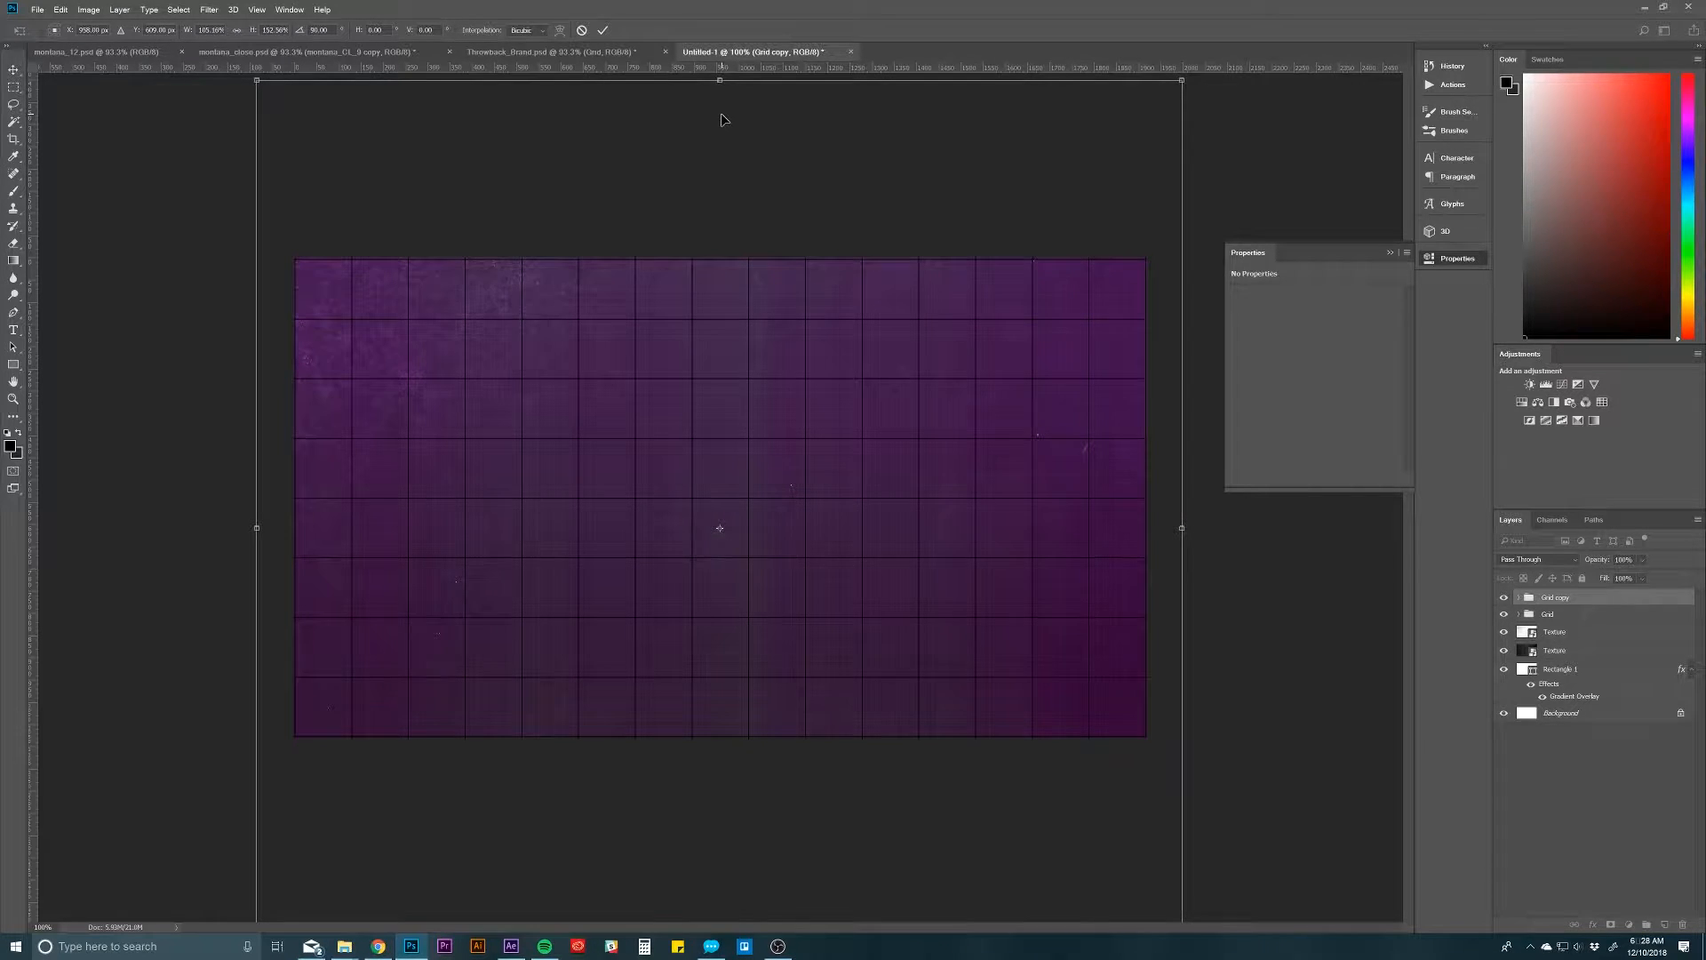
left_click_drag(722, 78, 723, 77)
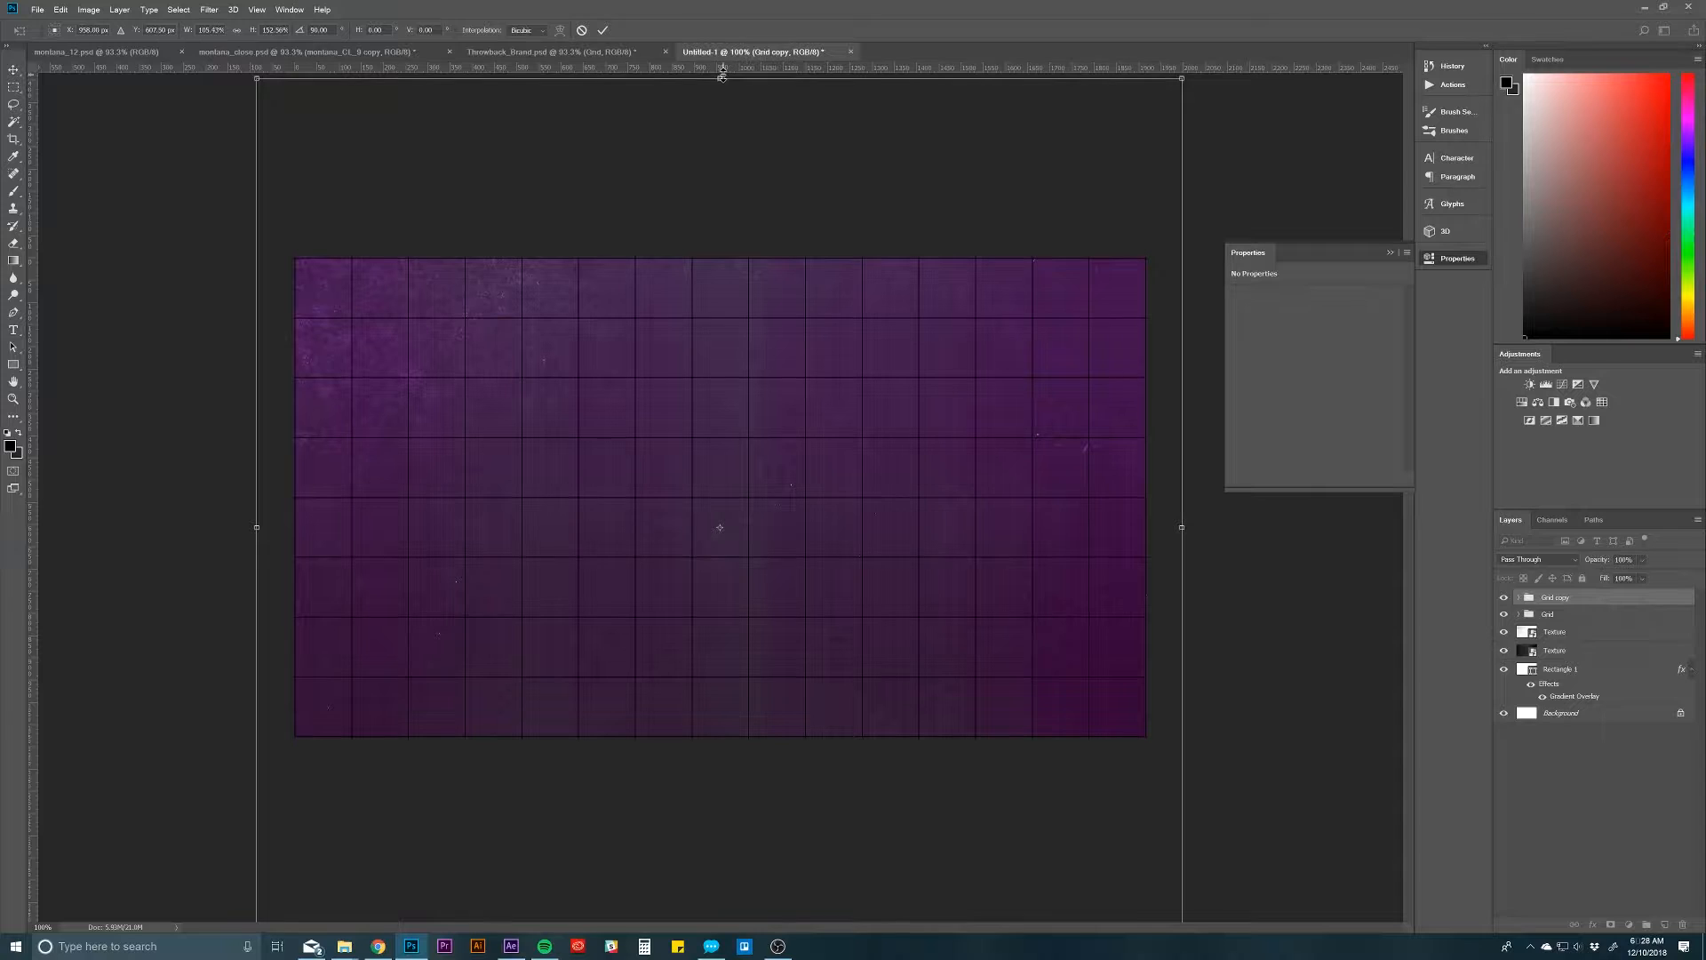
key("Return")
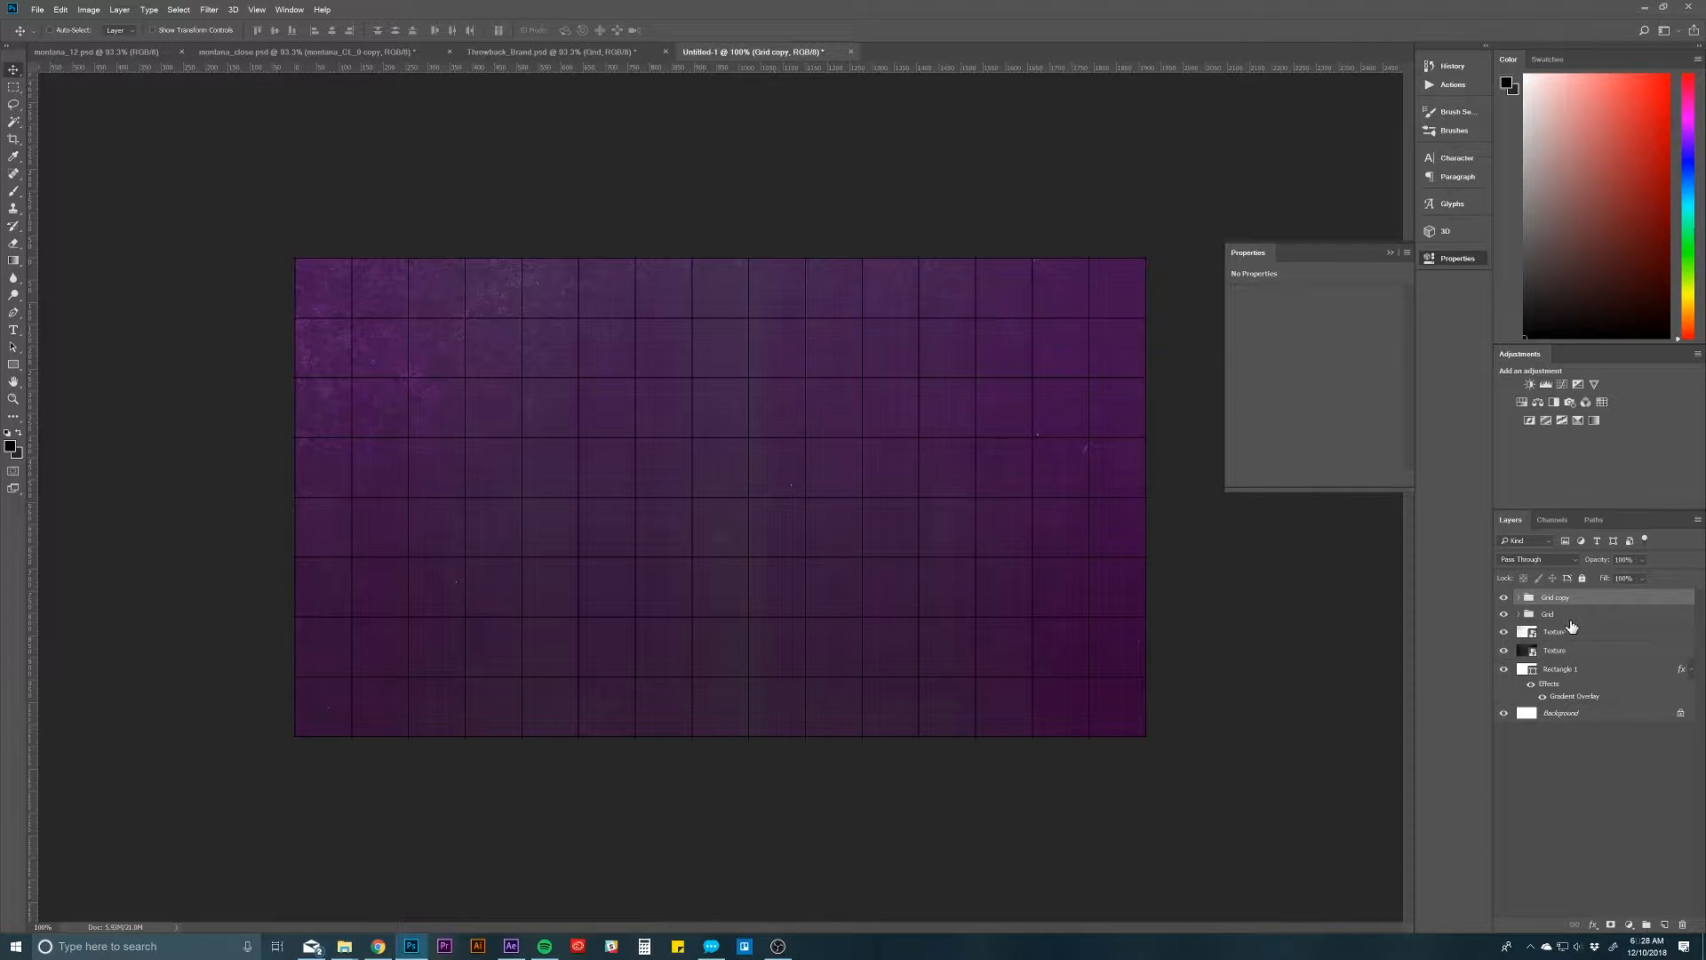
Step: Draw a white filled rectangle about 1985 x 1124 px that covers the whole canvas
left_click(13, 364)
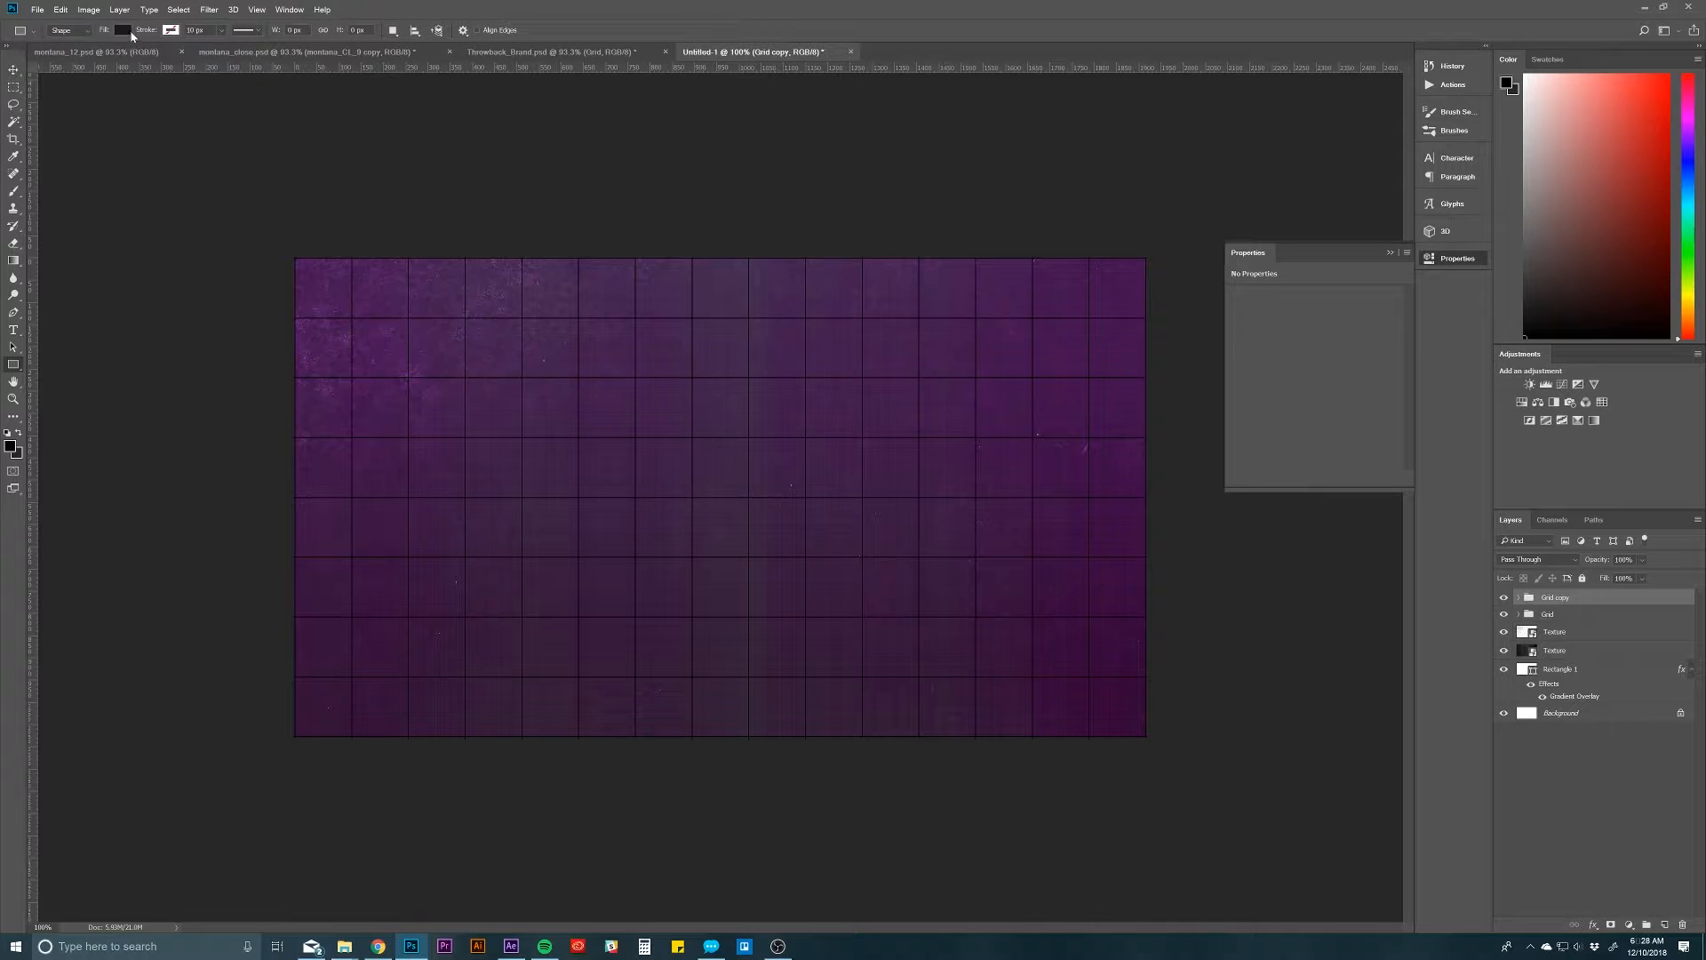
left_click(122, 30)
left_click(66, 99)
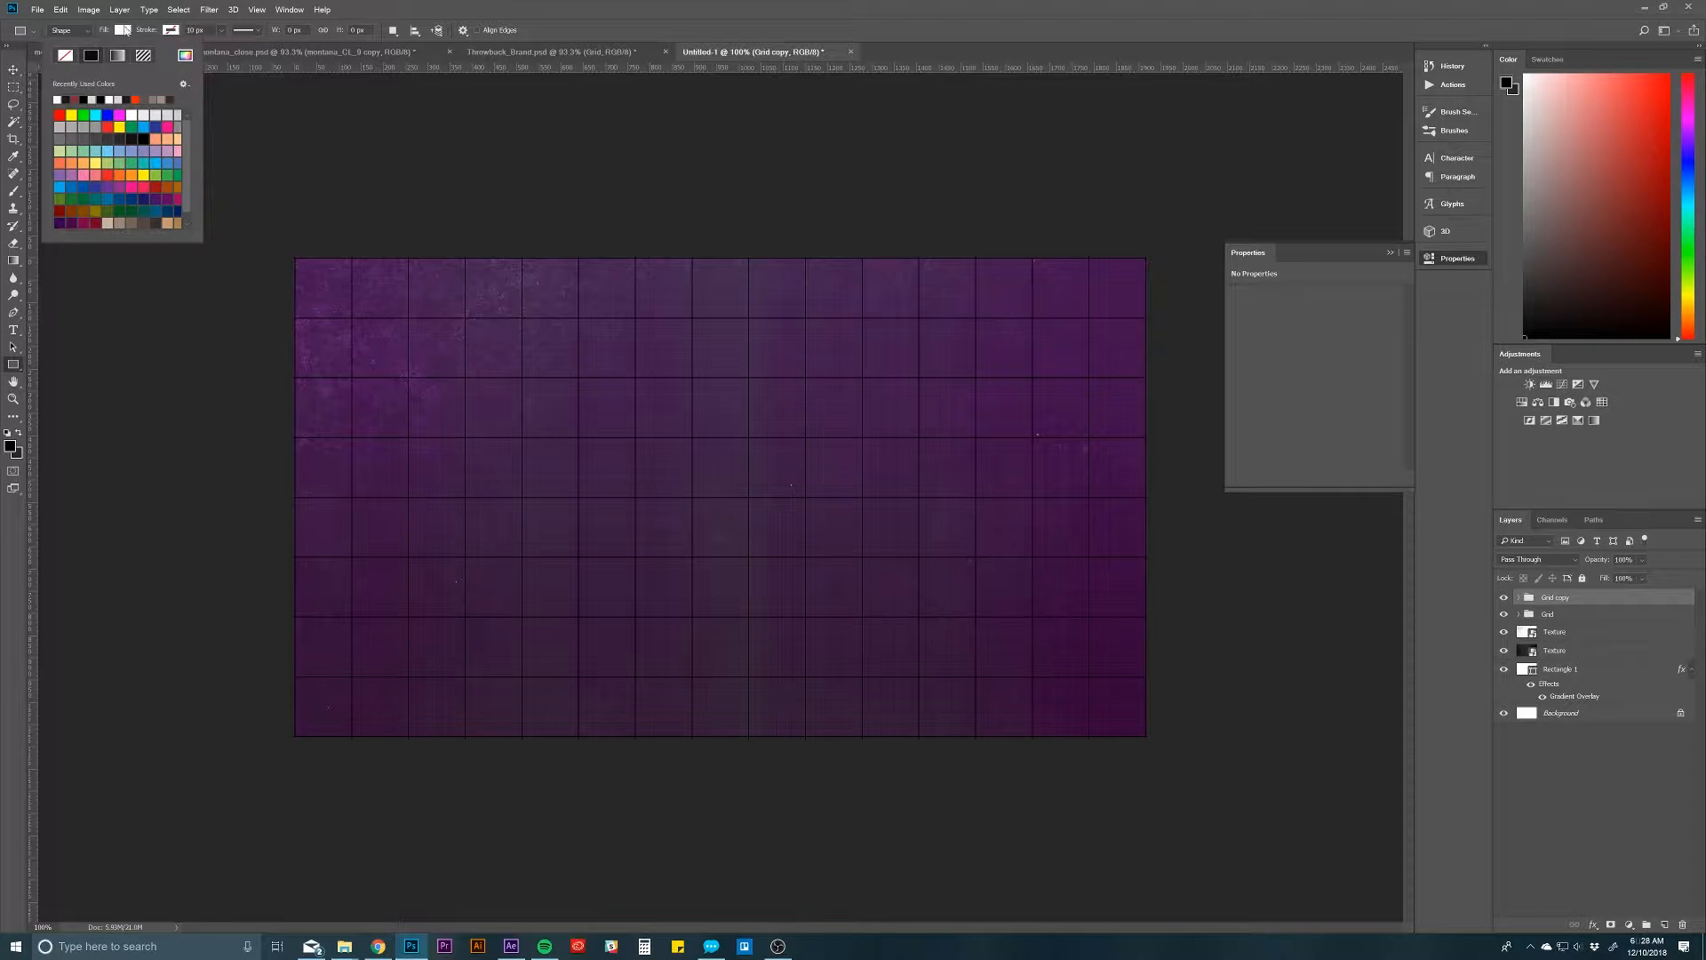
left_click(126, 30)
left_click_drag(278, 252, 1160, 752)
Step: Place the white rectangle beneath both grid groups and merge it with Grid and Grid copy into one layer
left_click_drag(1642, 600, 1645, 646)
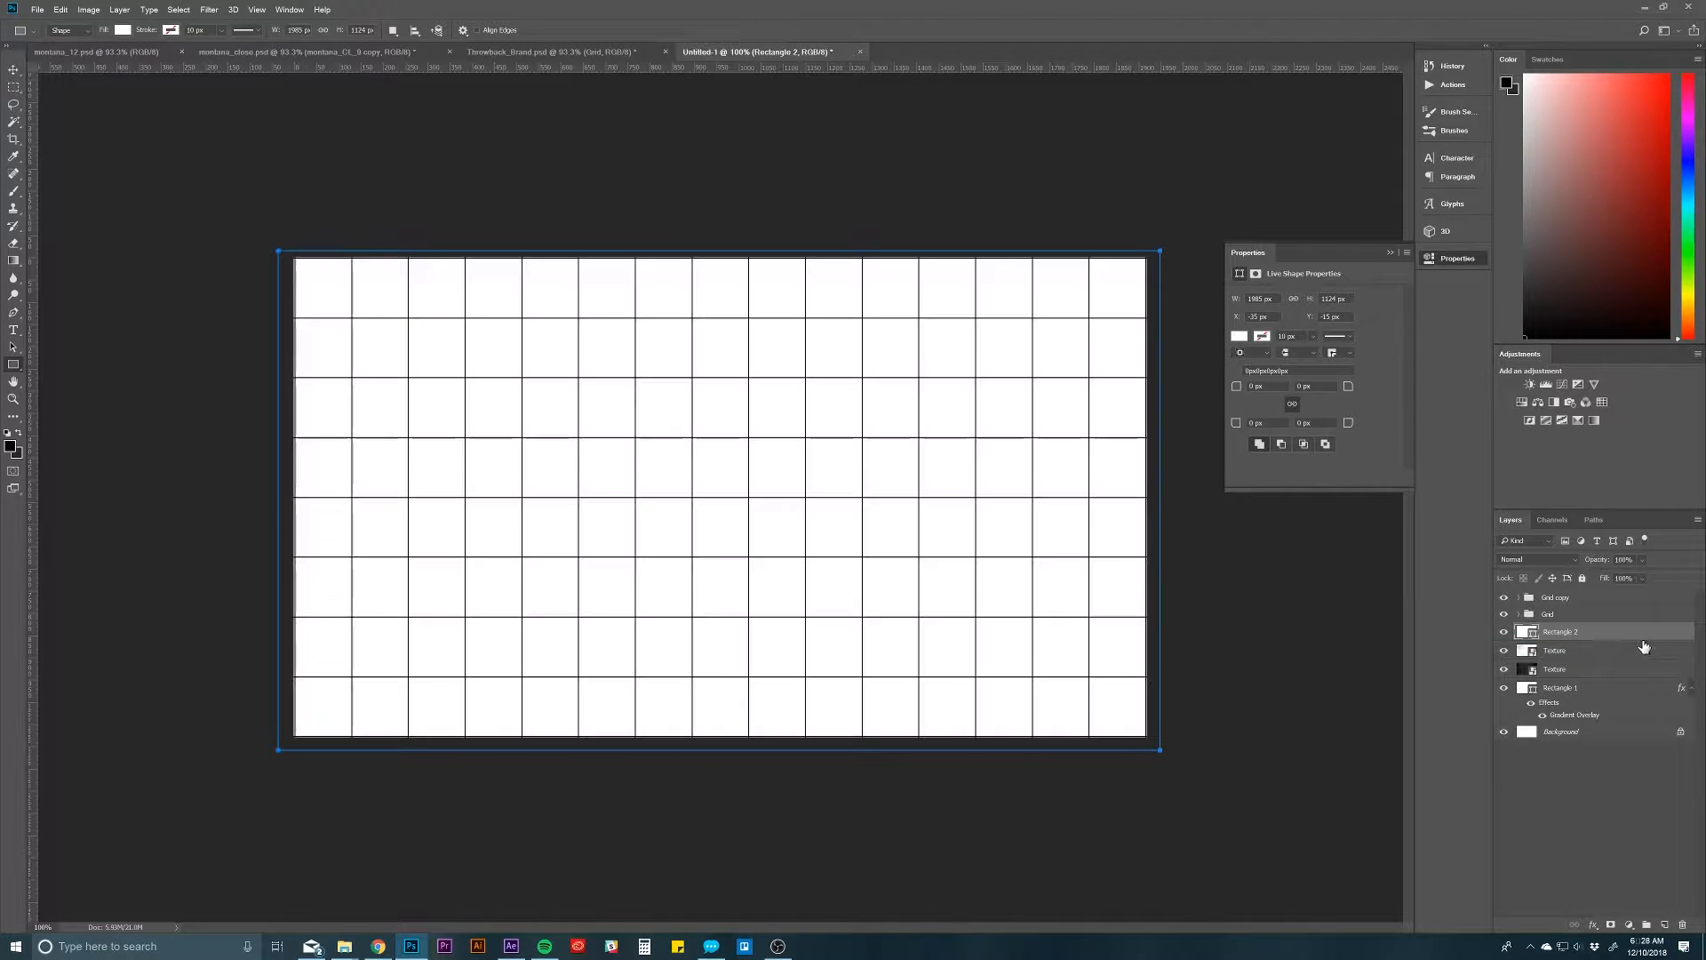
left_click(1577, 600, "shift")
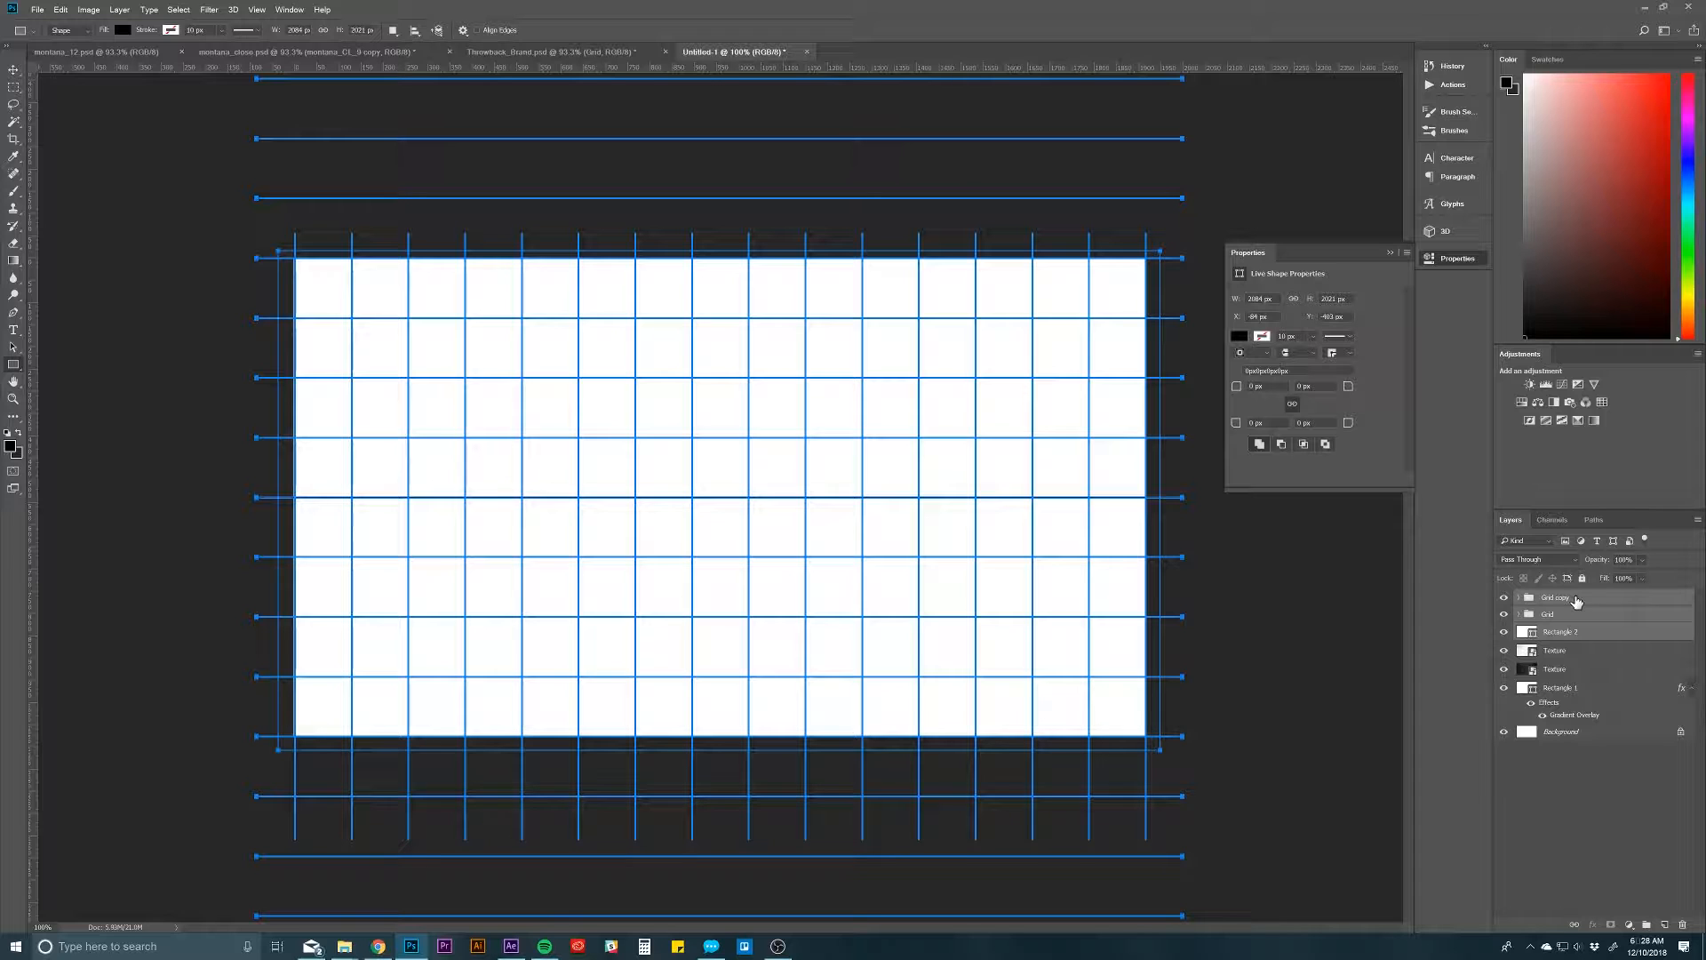
key("ctrl+e")
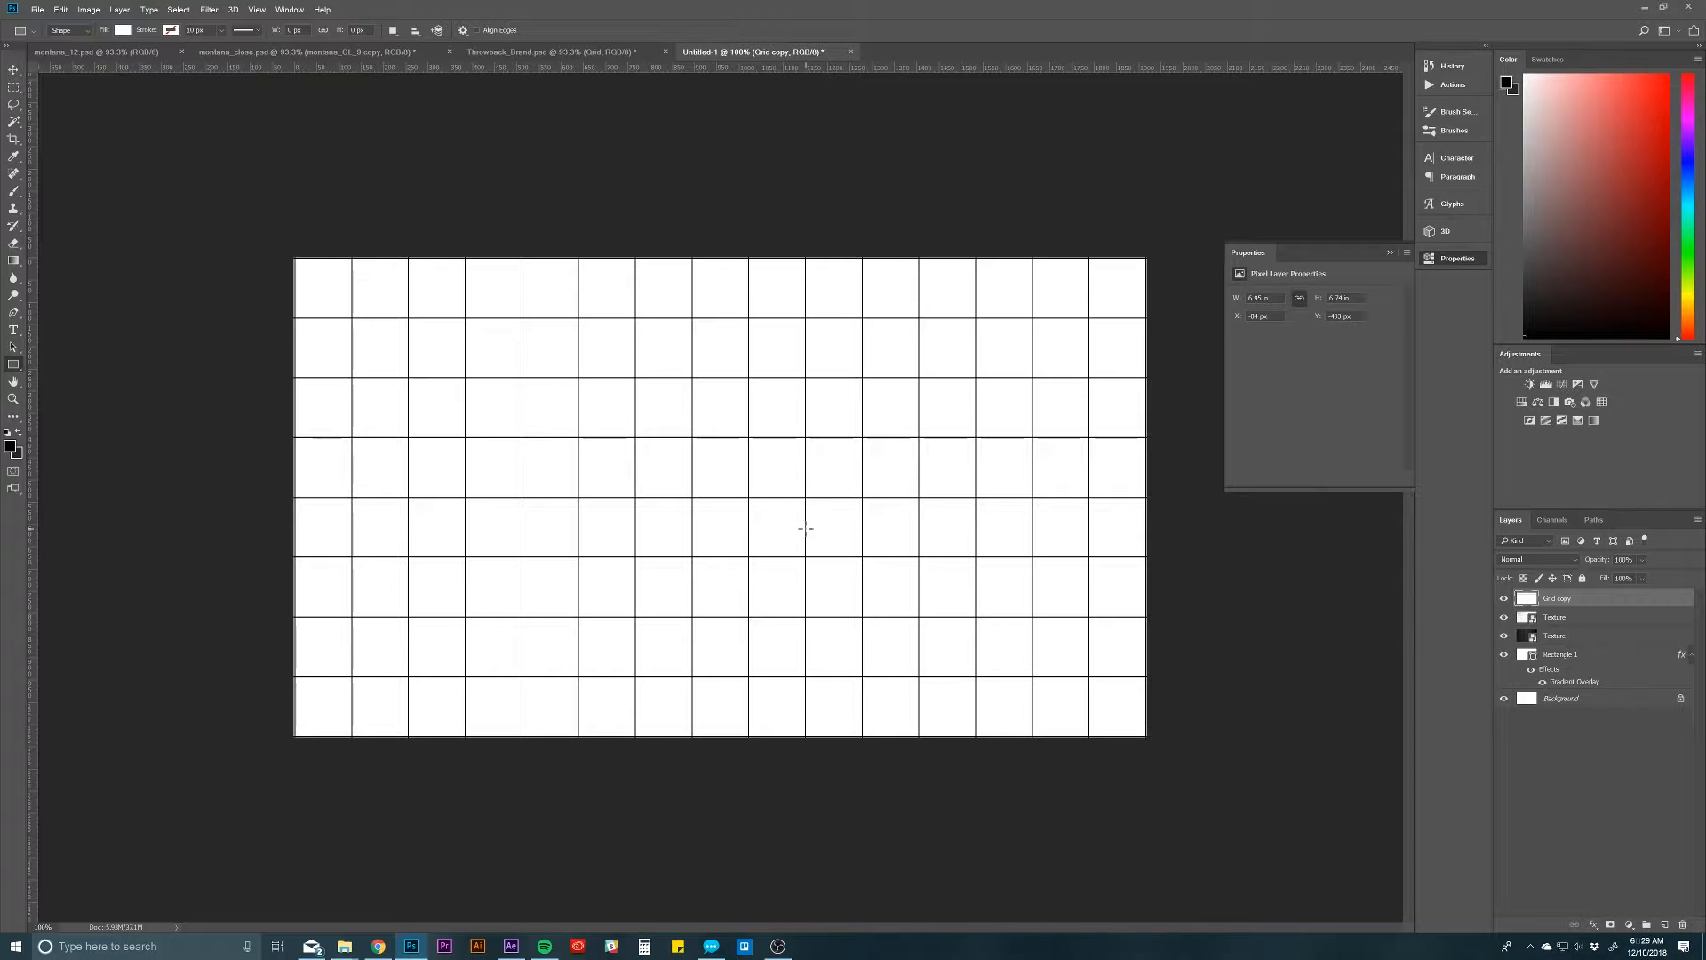
key("ctrl+t")
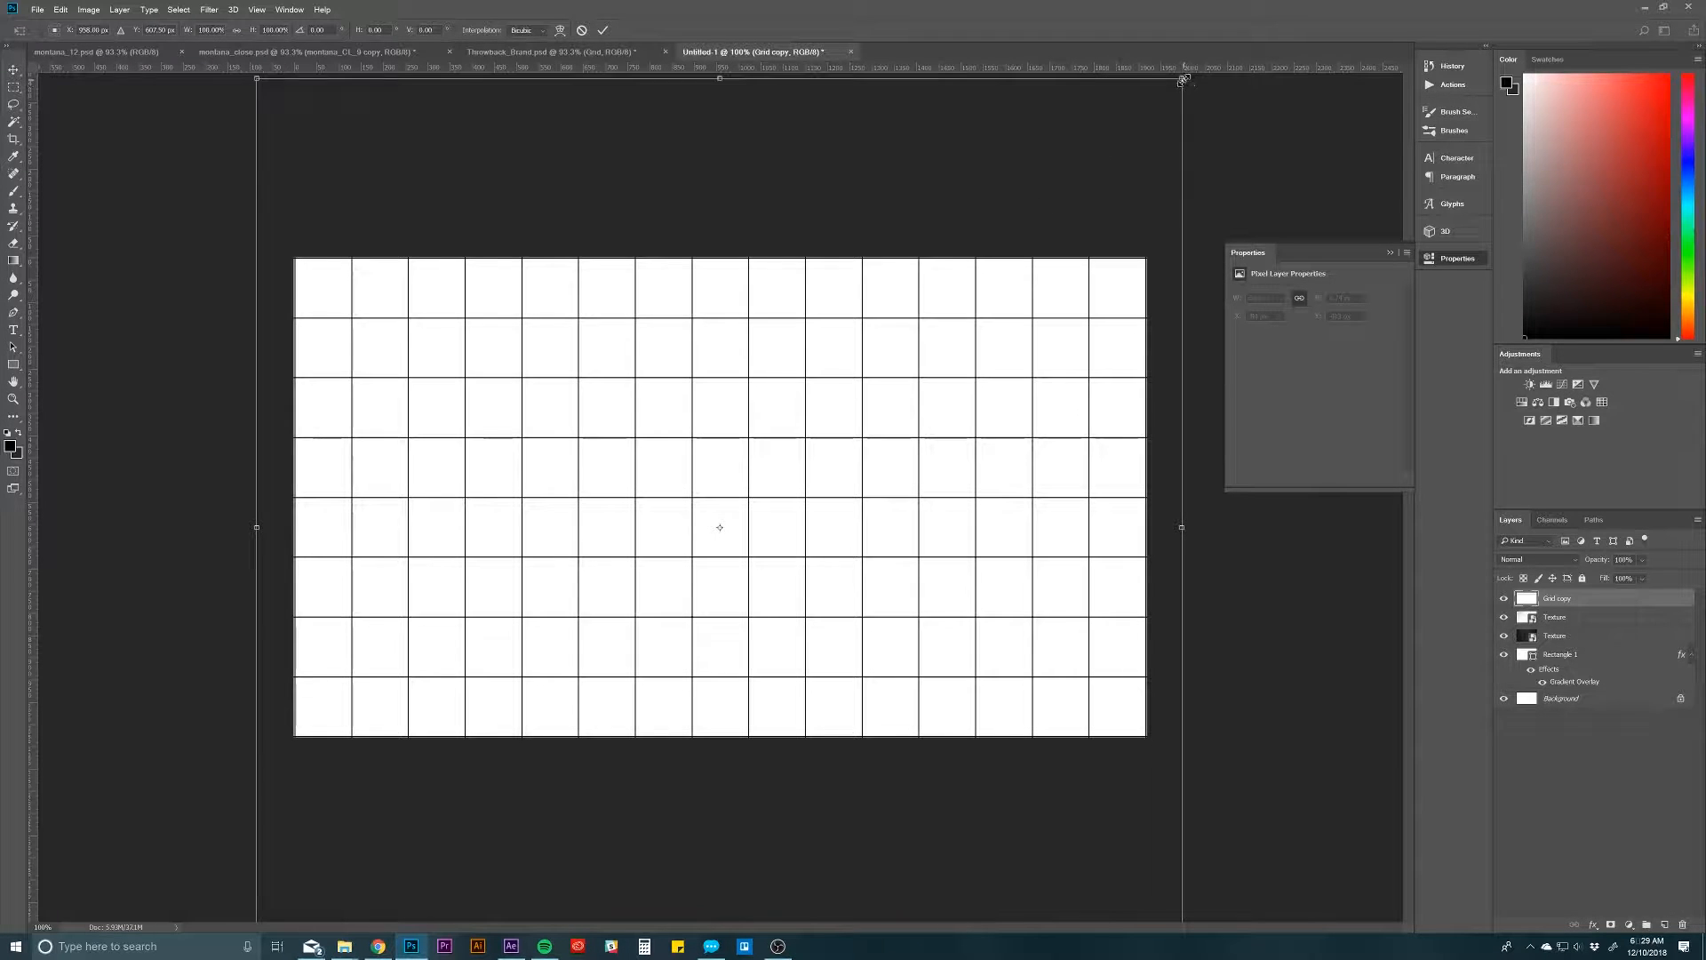
left_click_drag(1182, 78, 1169, 175)
key("ctrl+z")
right_click(667, 430)
left_click(674, 500)
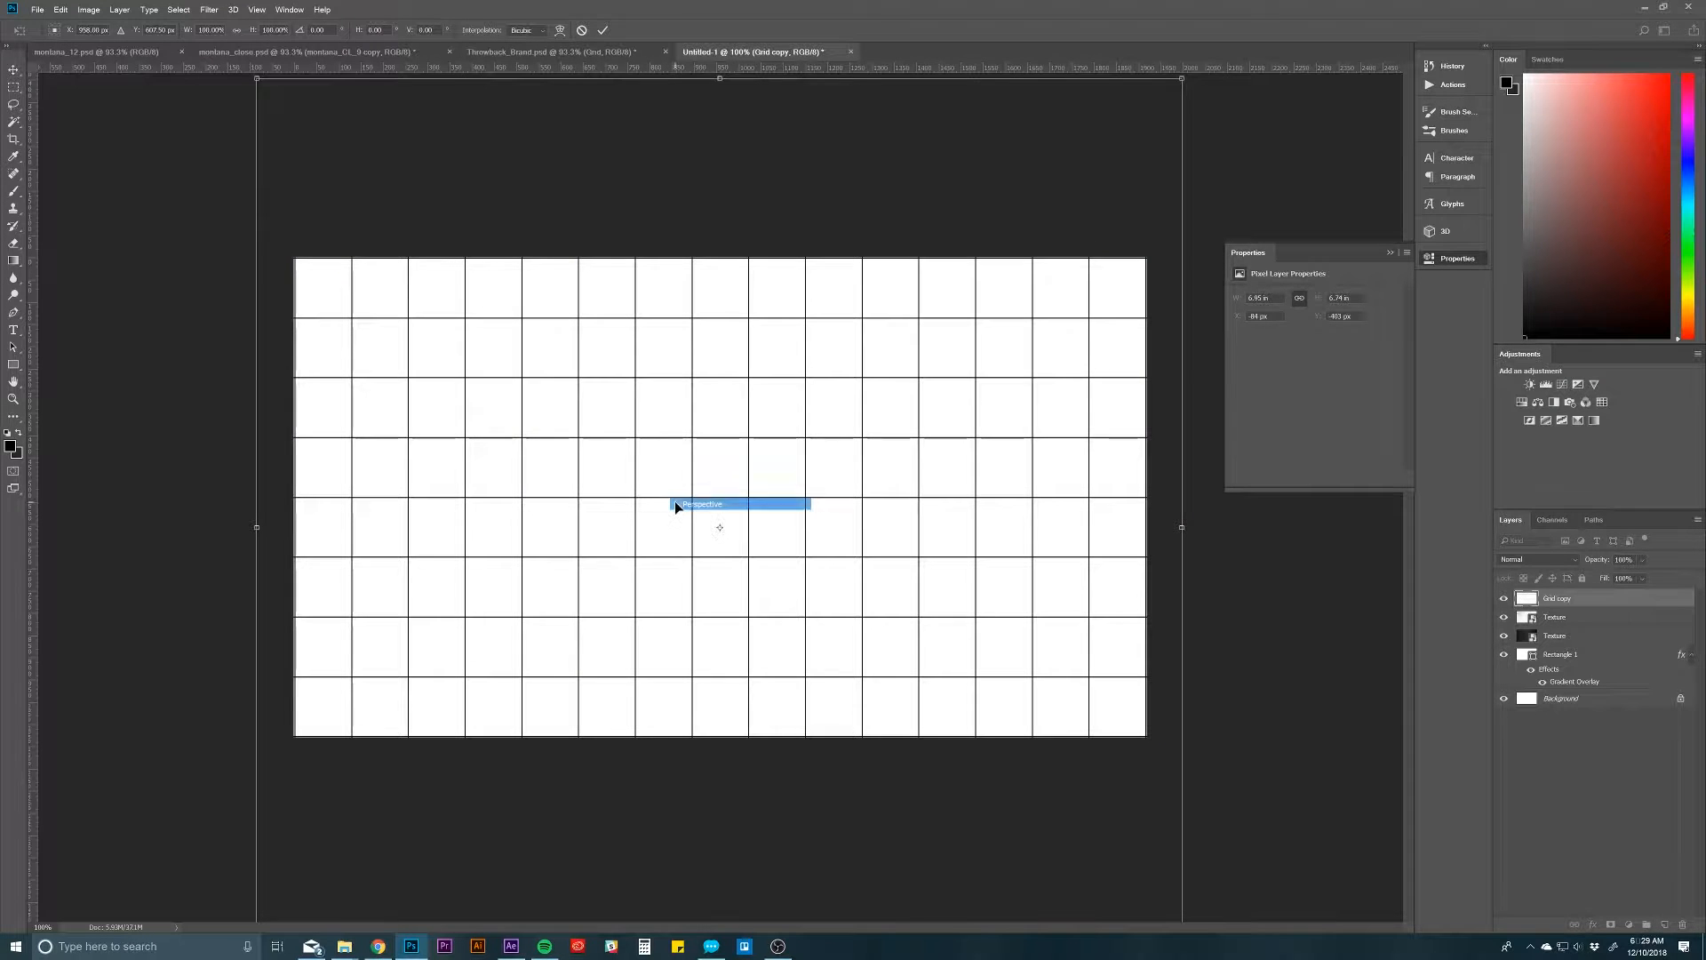
left_click_drag(1185, 86, 906, 103)
left_click_drag(823, 290, 835, 108)
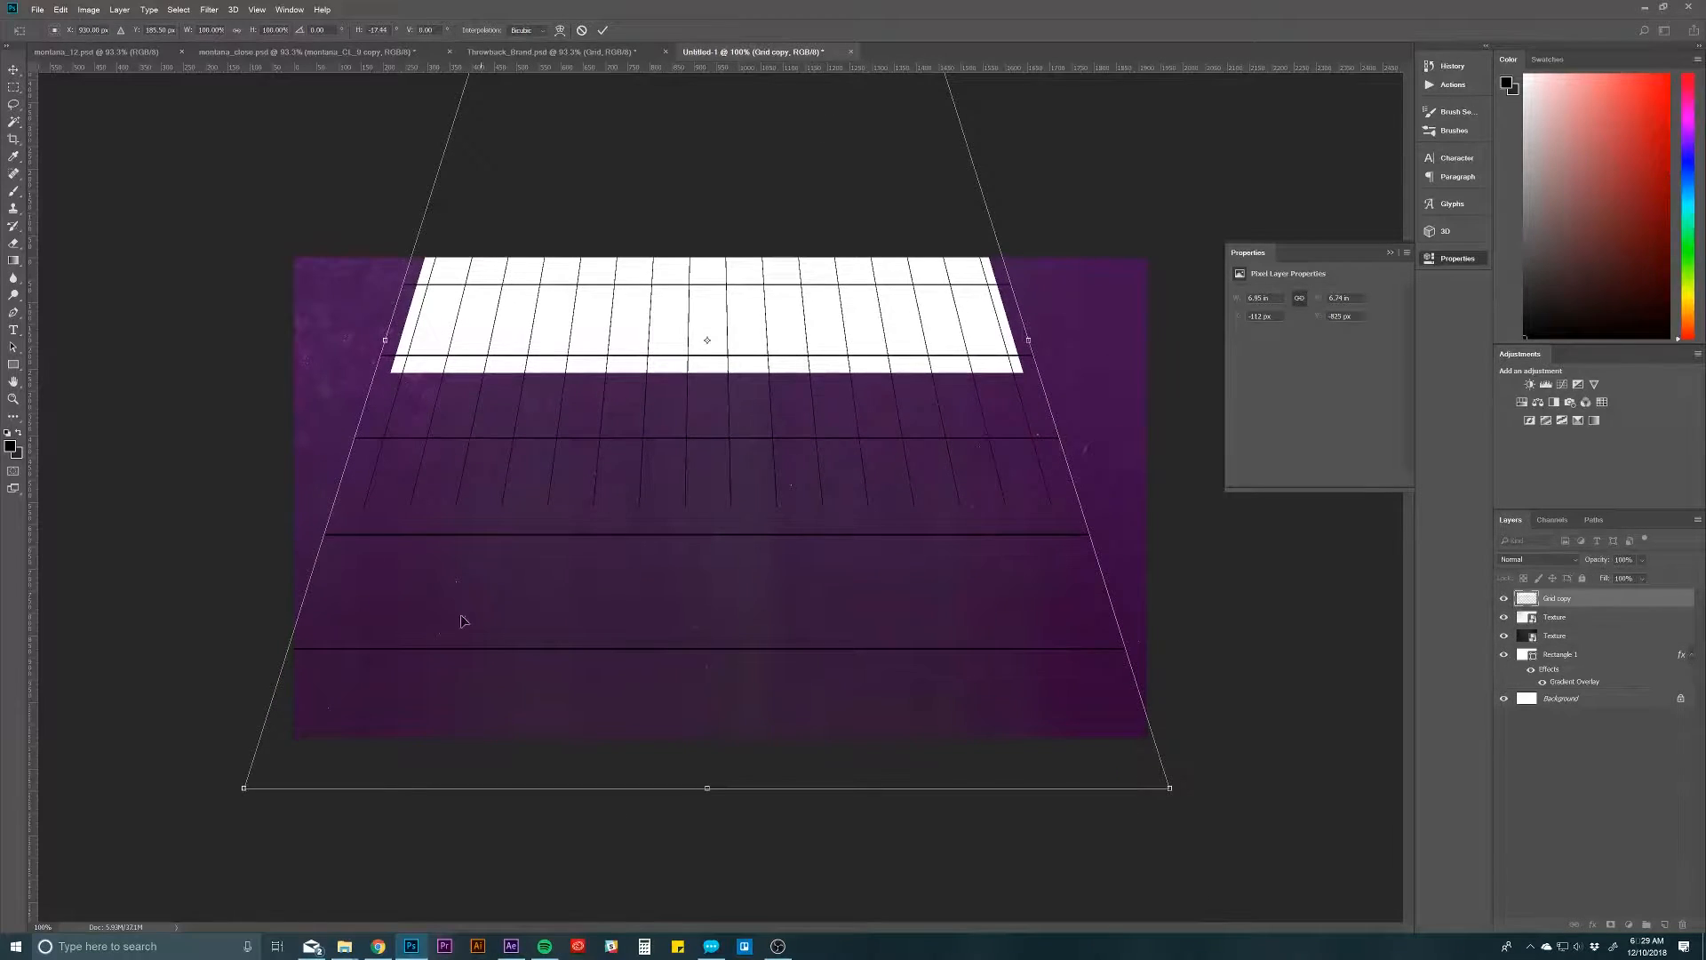
left_click_drag(240, 794, 38, 788)
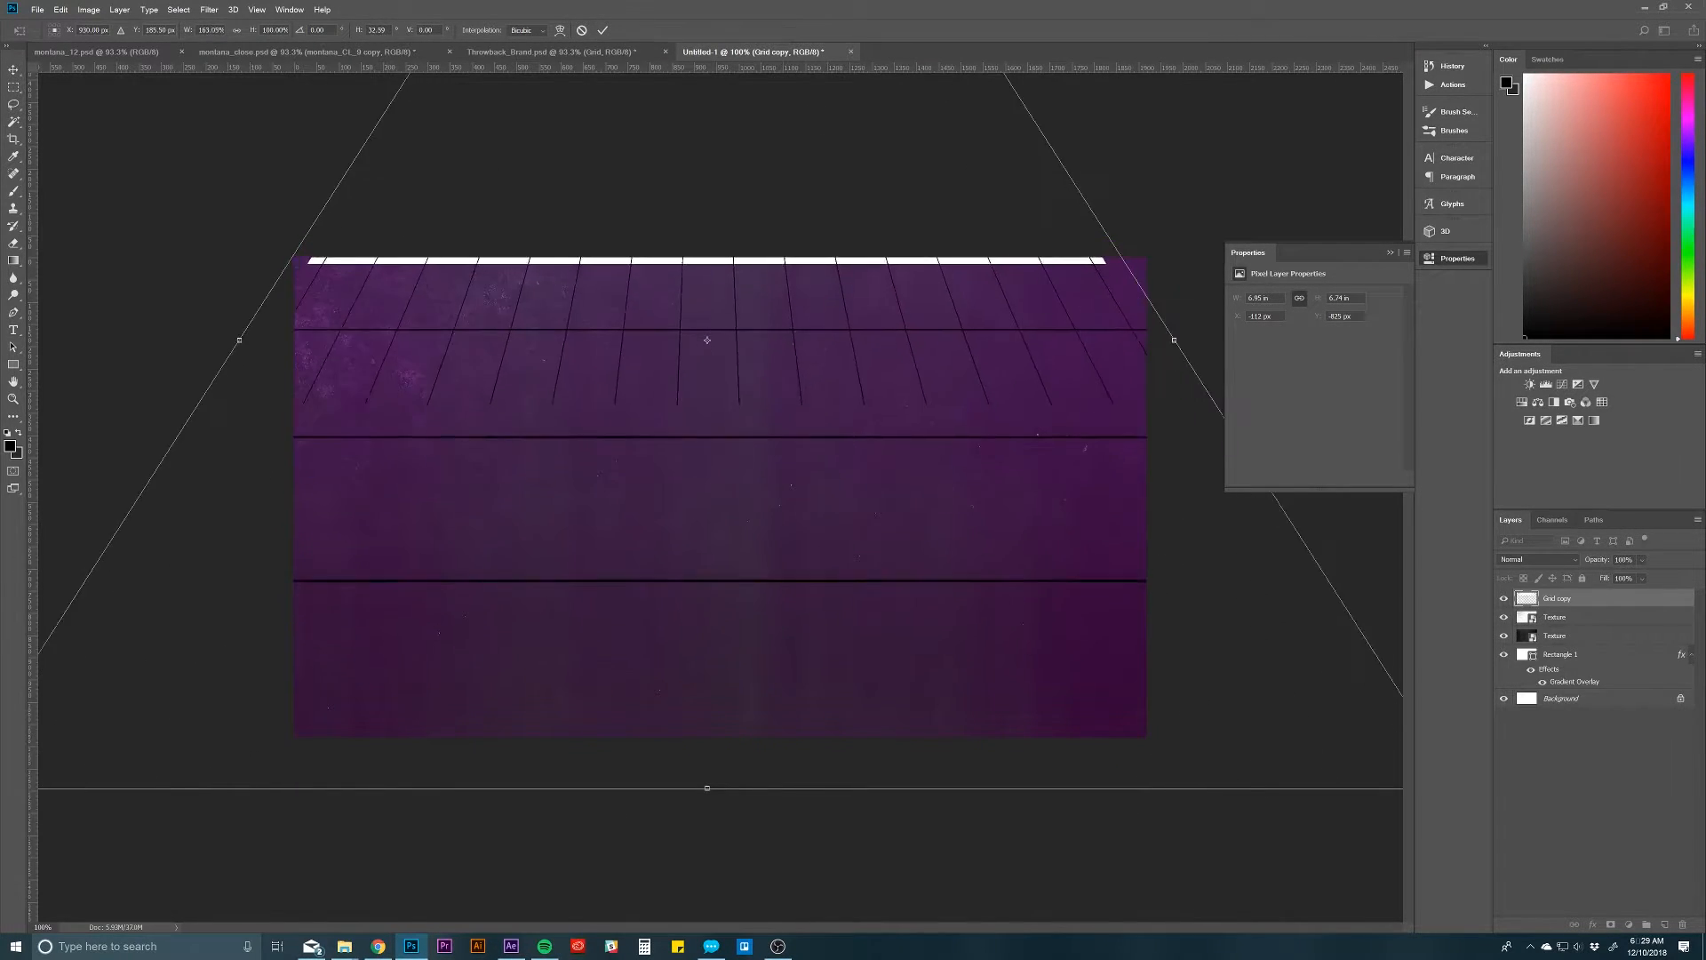
left_click_drag(702, 360, 737, 682)
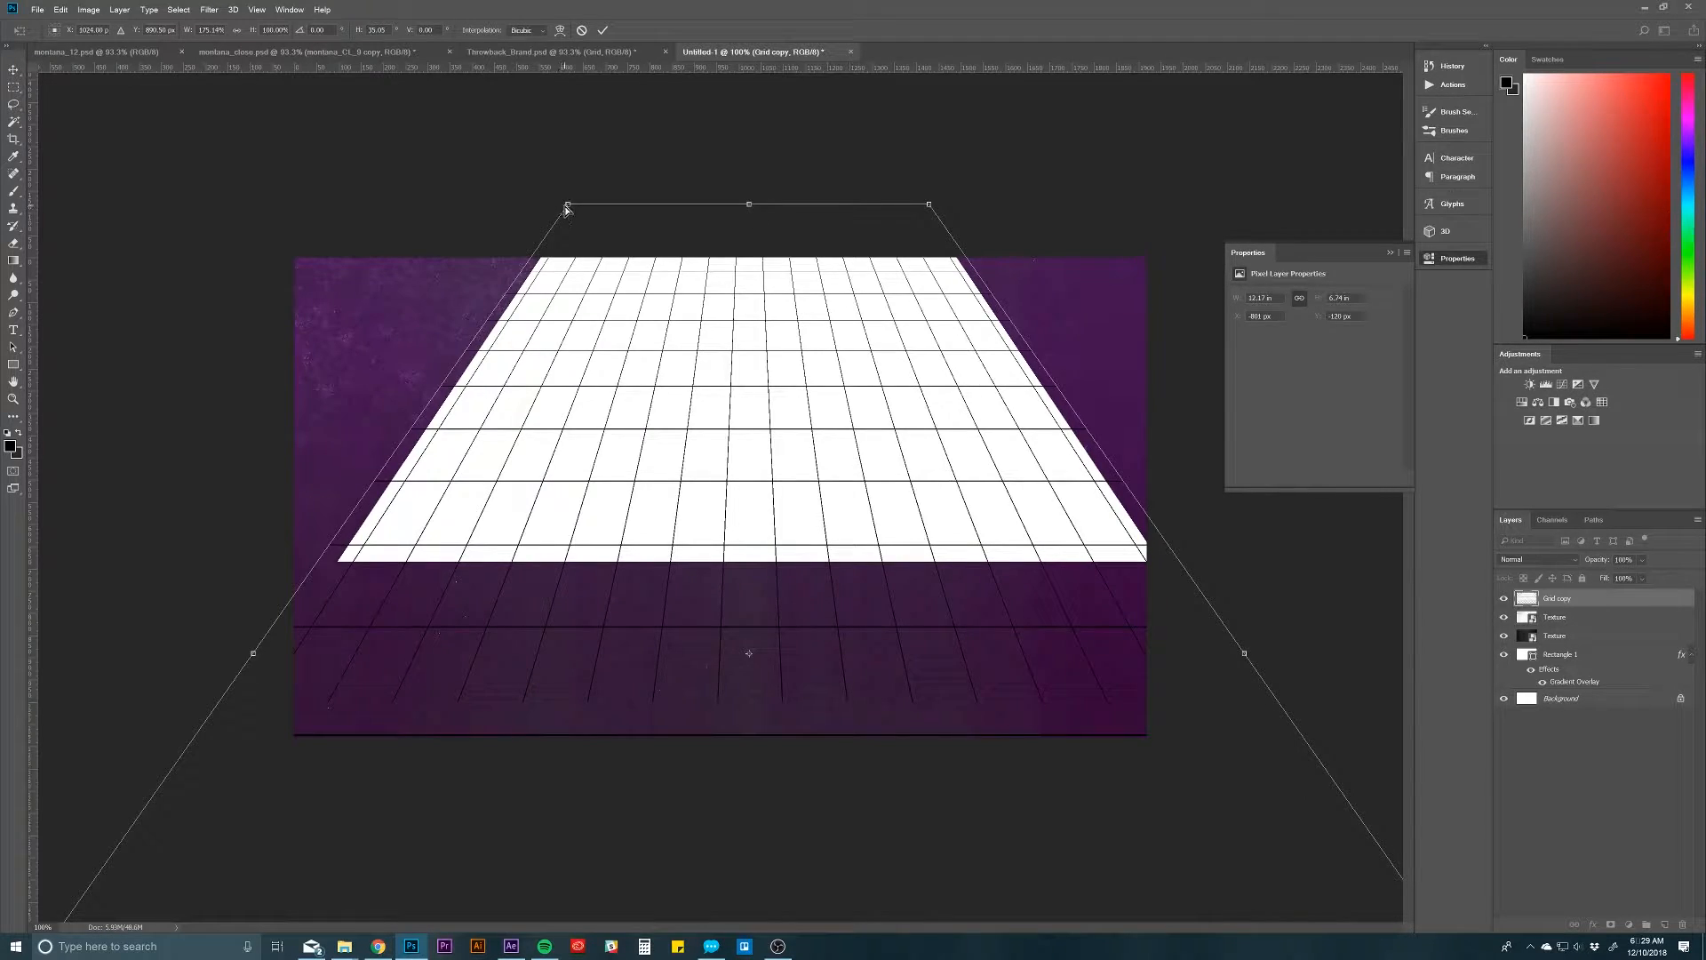
left_click_drag(568, 205, 776, 374)
key("Escape")
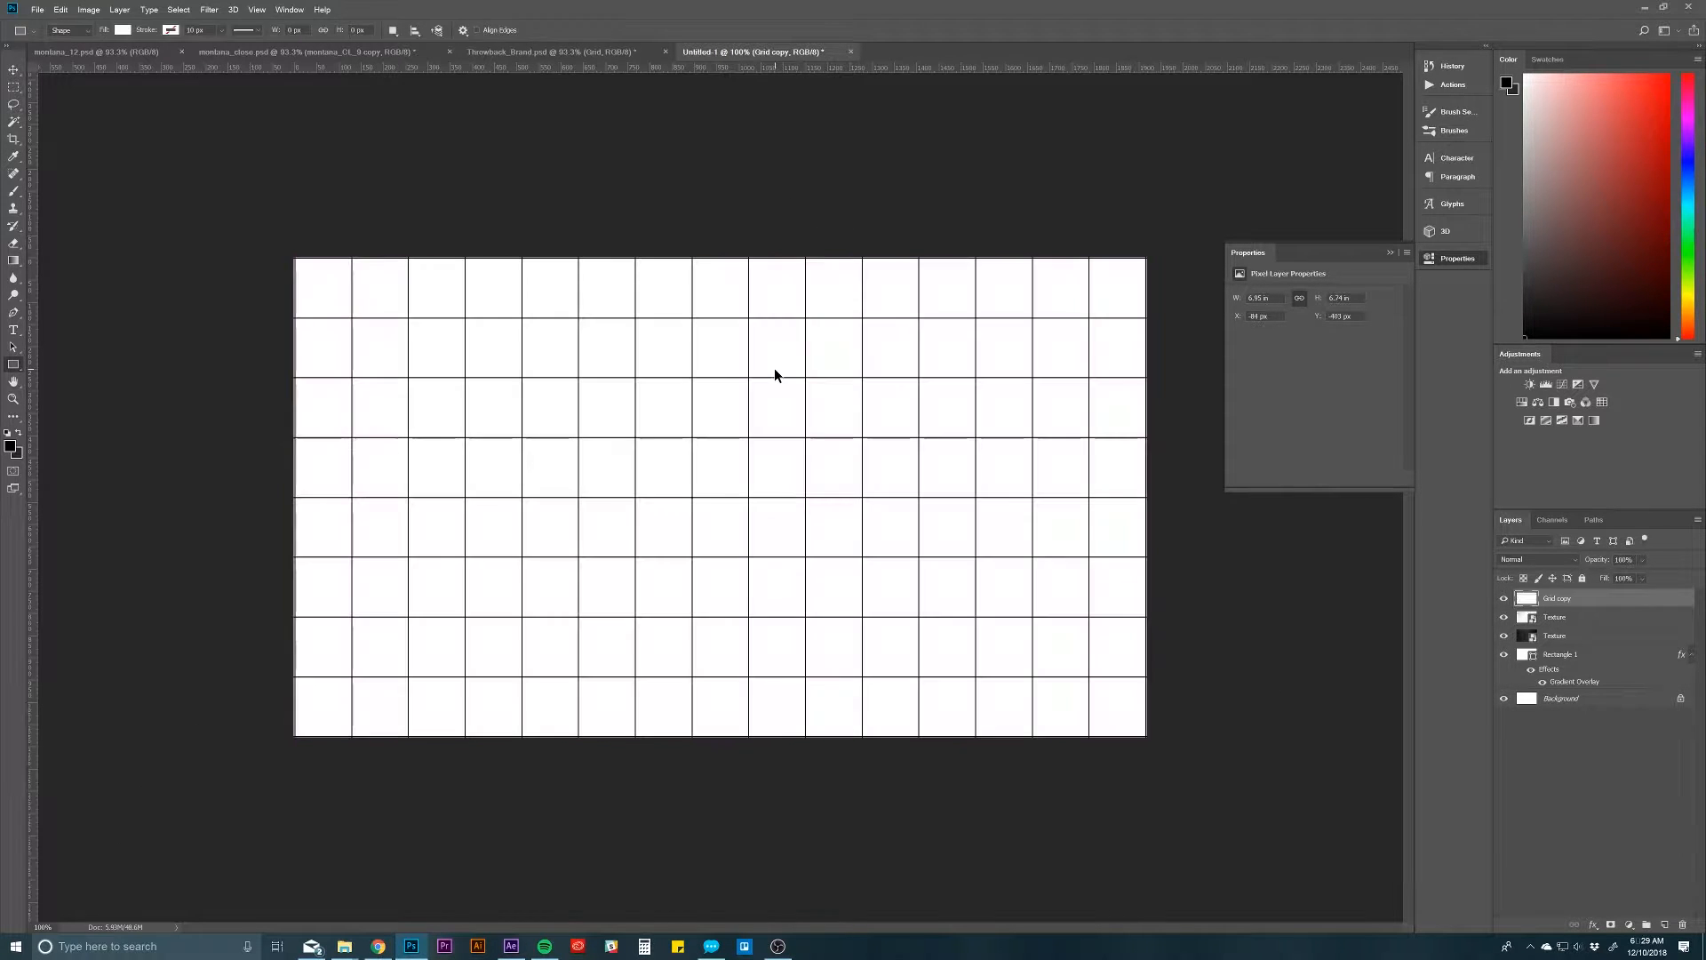
Step: Apply a Perspective transform to the merged grid, spreading its lower edge far wider than its upper edge so it recedes like a floor
key("z")
left_click_drag(796, 374, 749, 405)
key("ctrl+t")
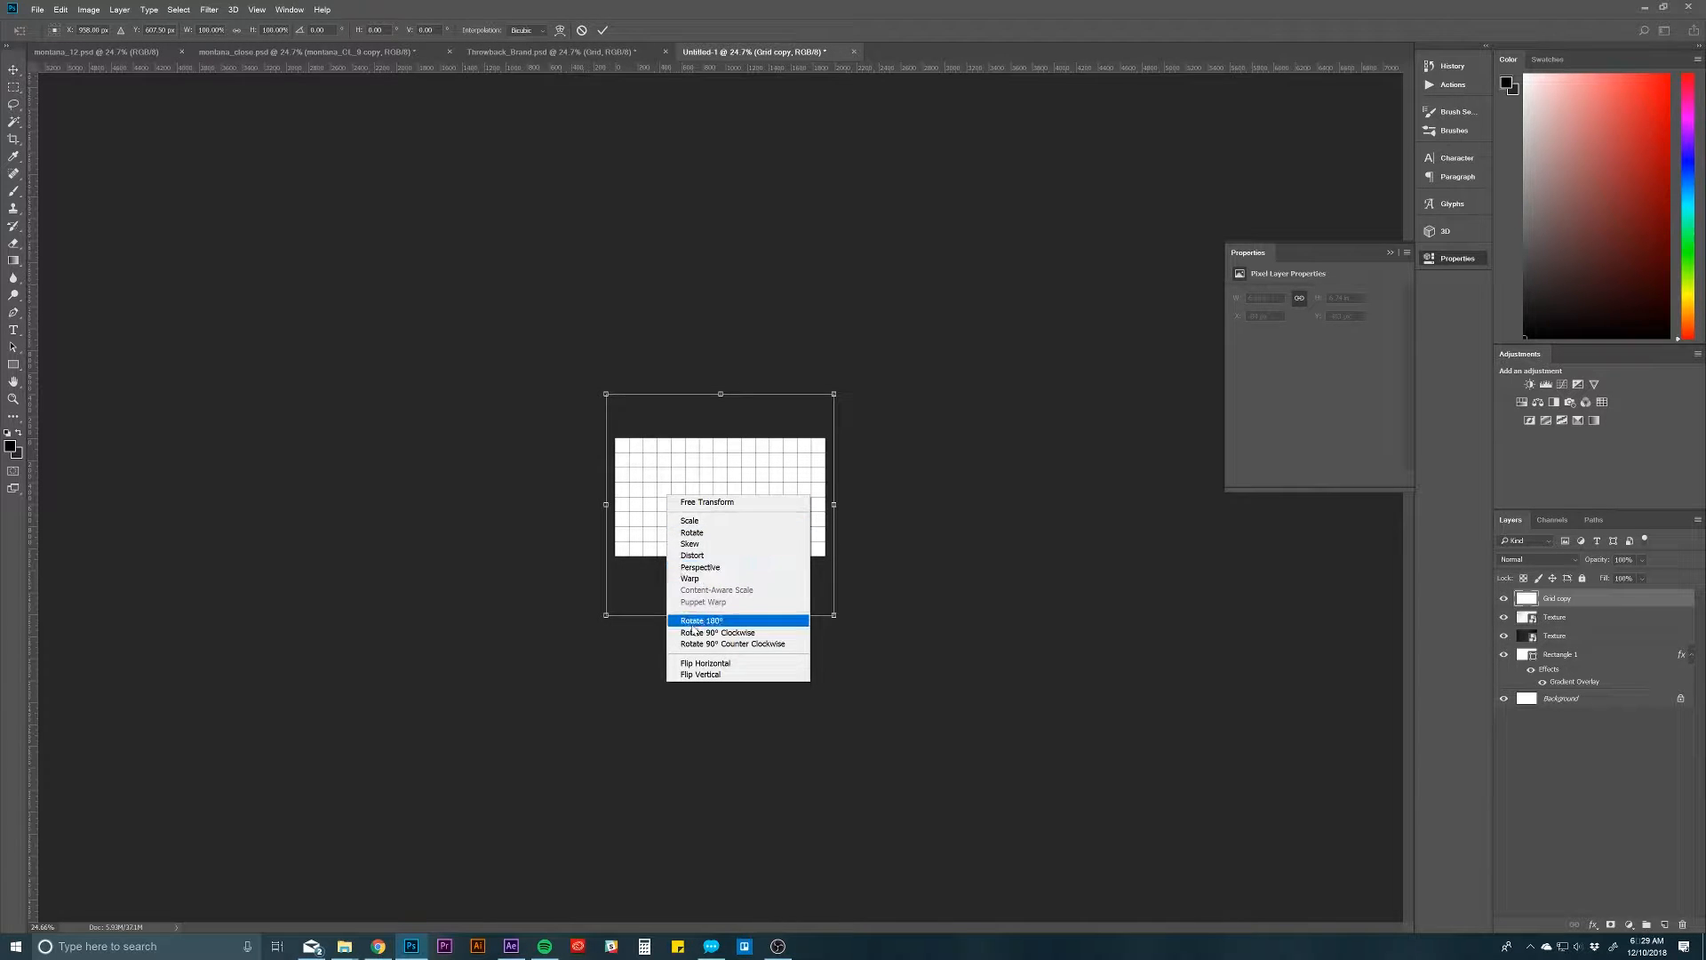
left_click(702, 567)
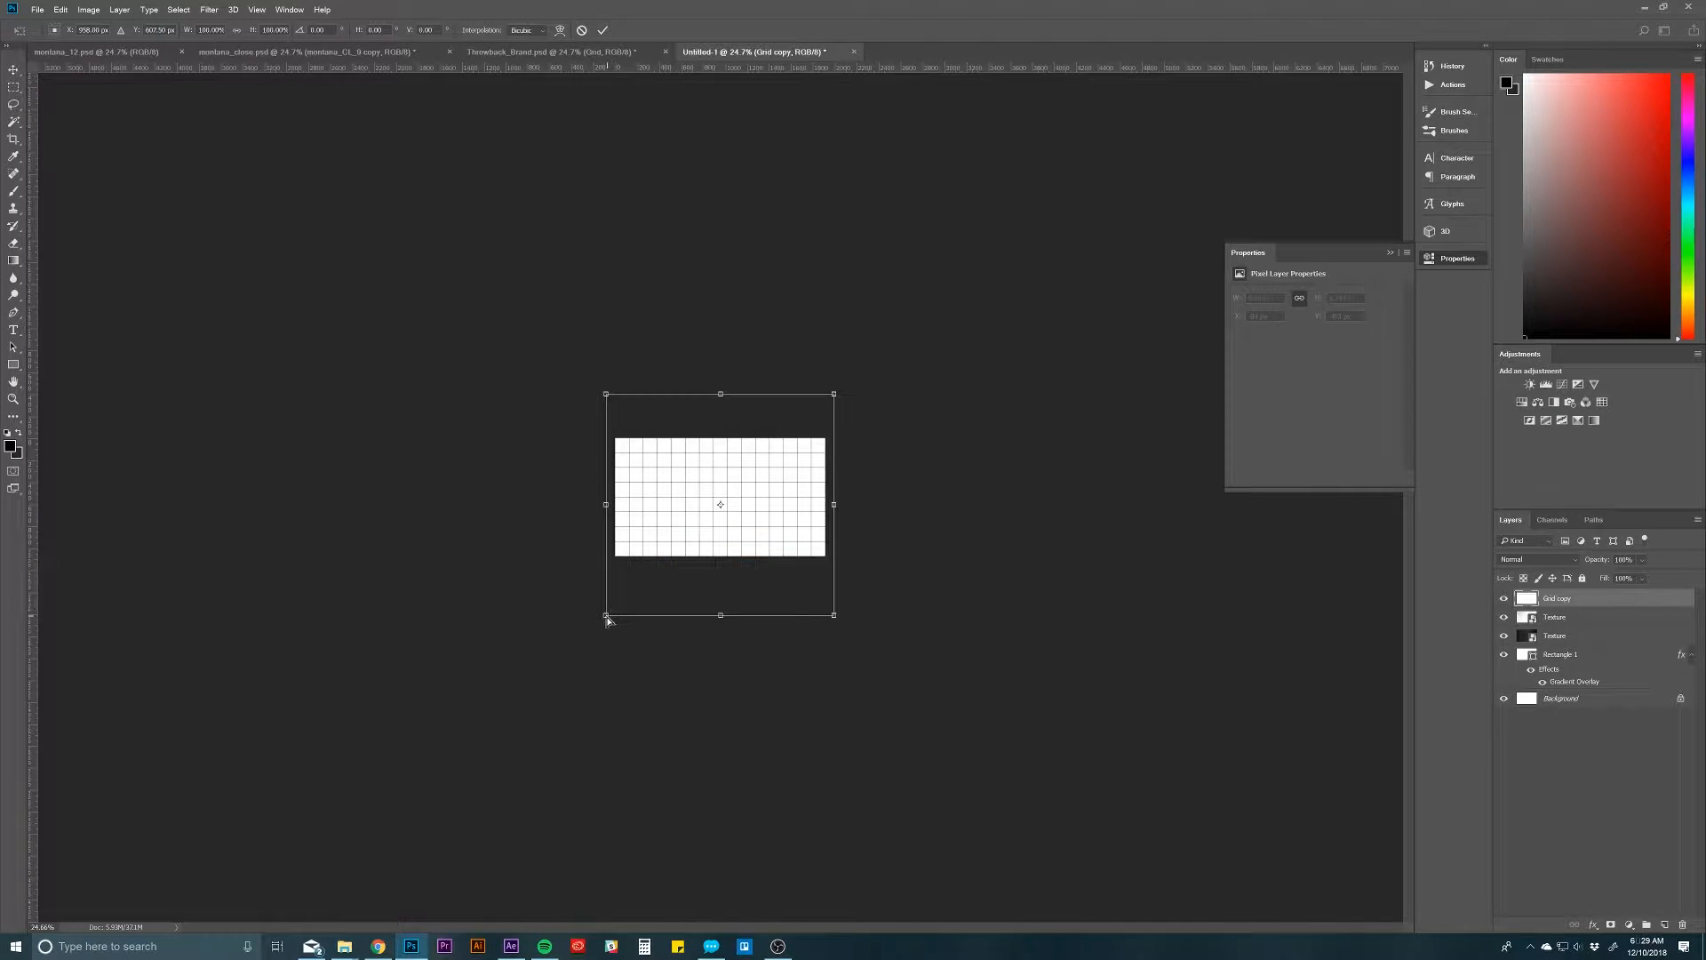
left_click_drag(608, 620, 99, 693)
left_click_drag(608, 395, 484, 394)
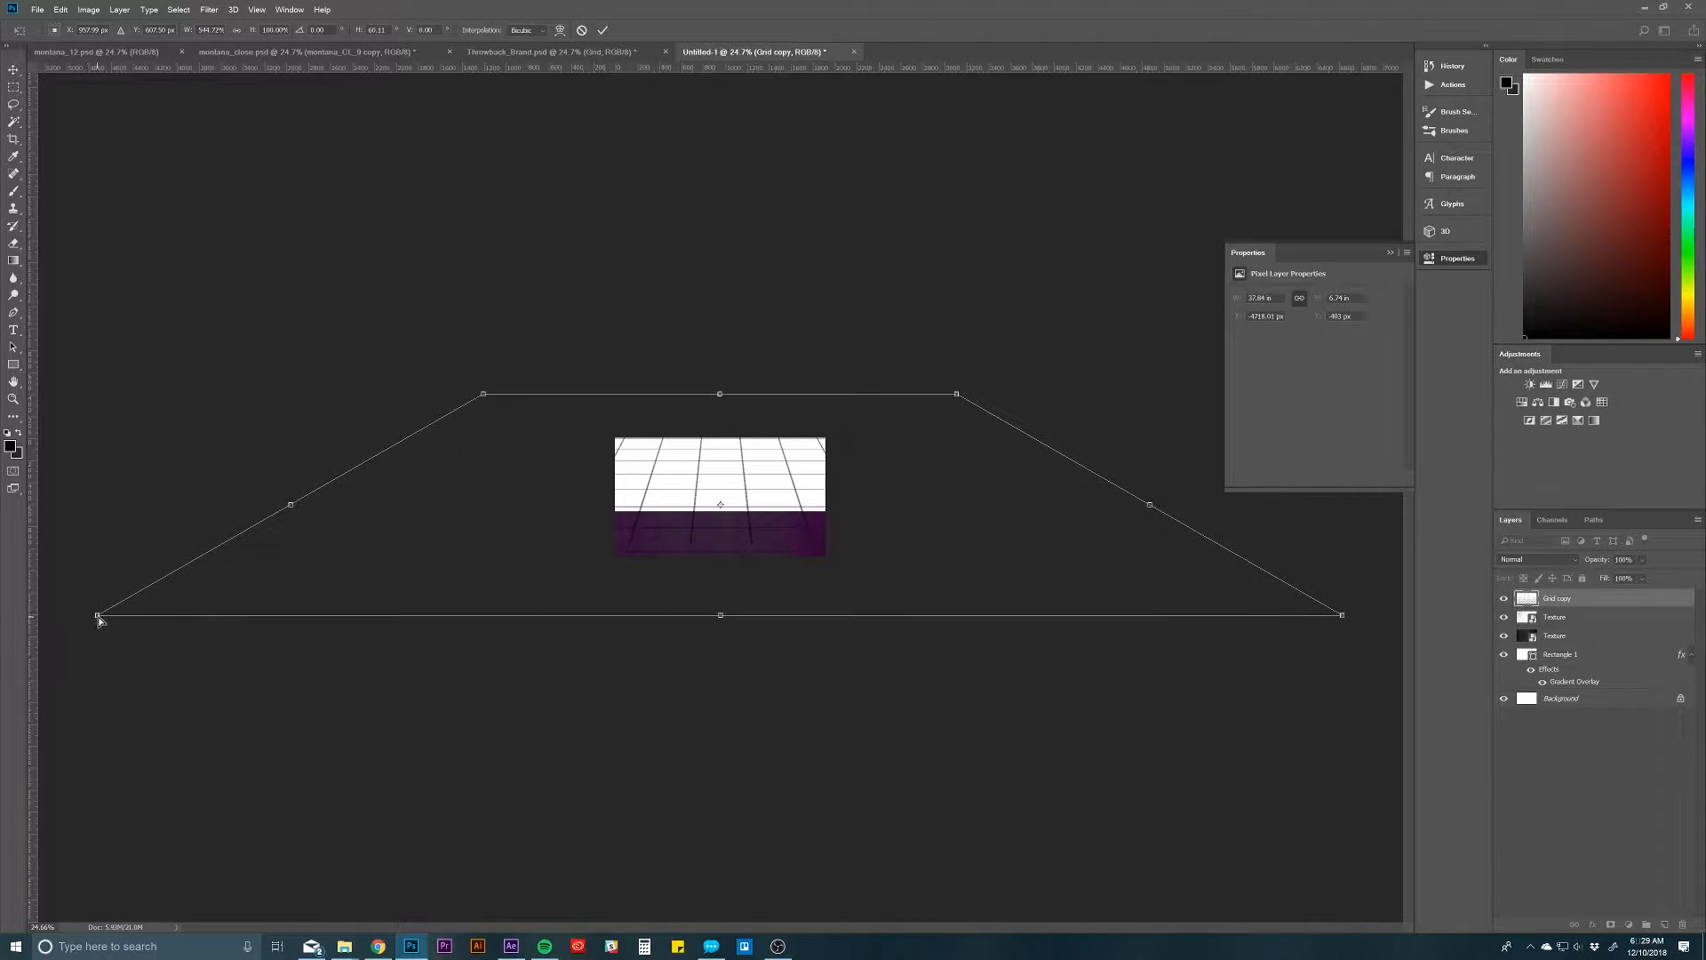
left_click_drag(97, 615, 17, 533)
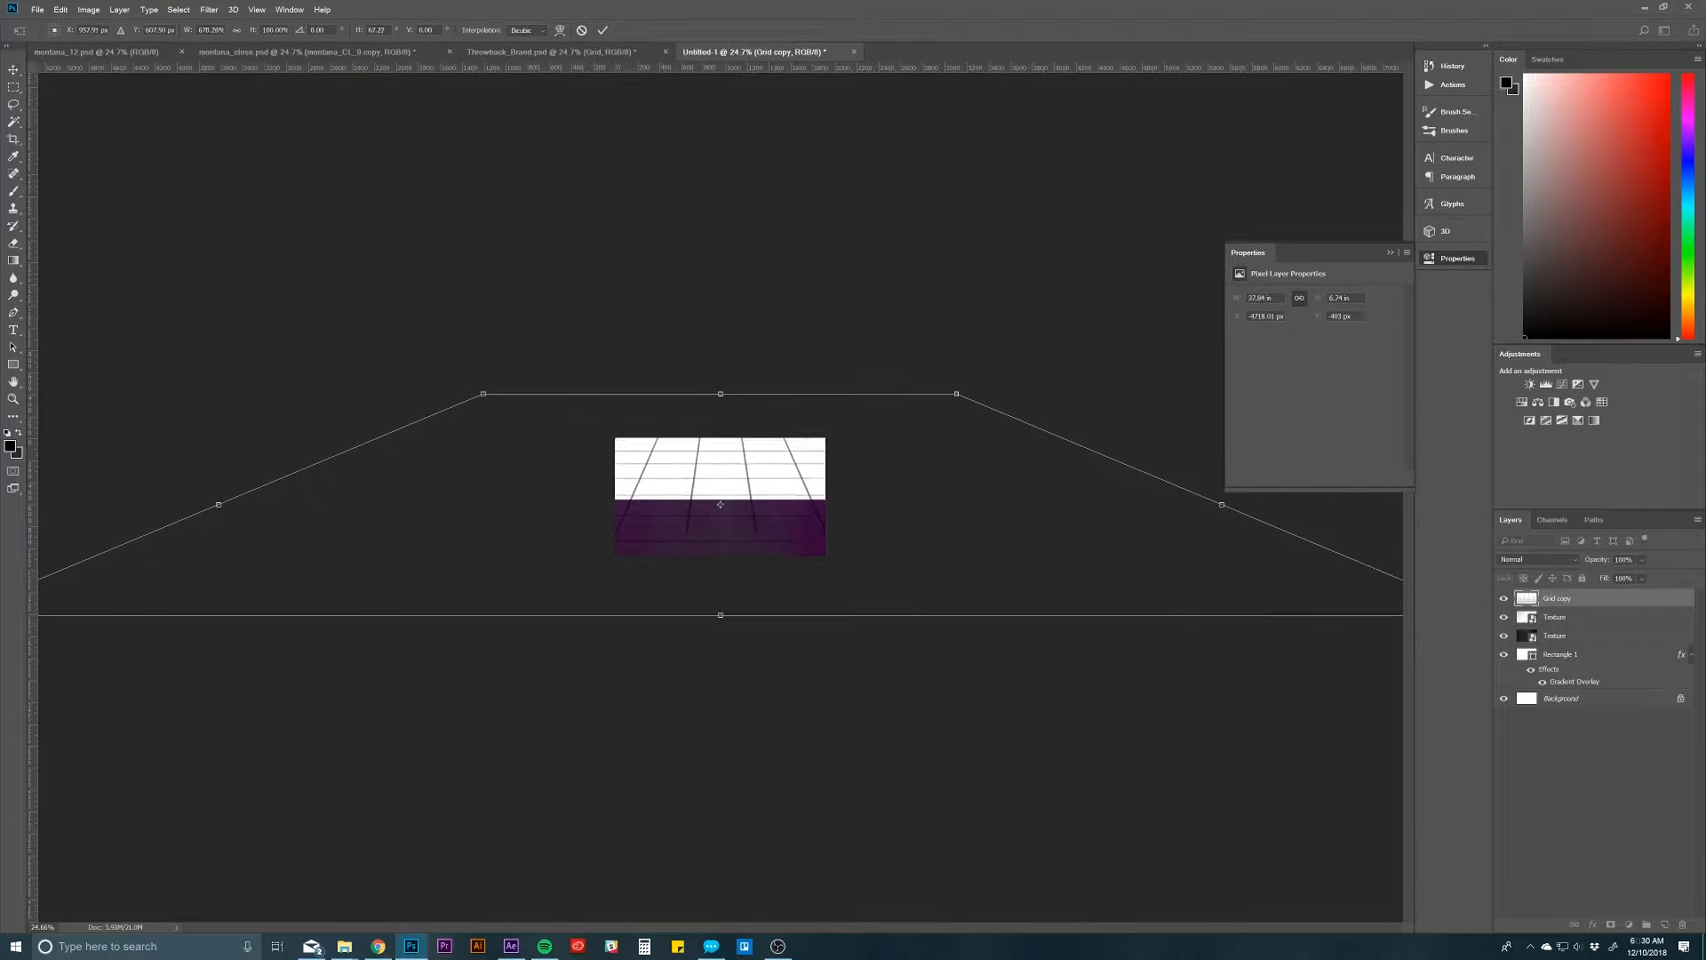
left_click_drag(568, 459, 655, 529)
key("Return")
Step: Scale the perspective grid down to about 40%, flatten its height slightly and centre it across the canvas's lower part
key("ctrl+t")
left_click_drag(123, 495, 575, 556)
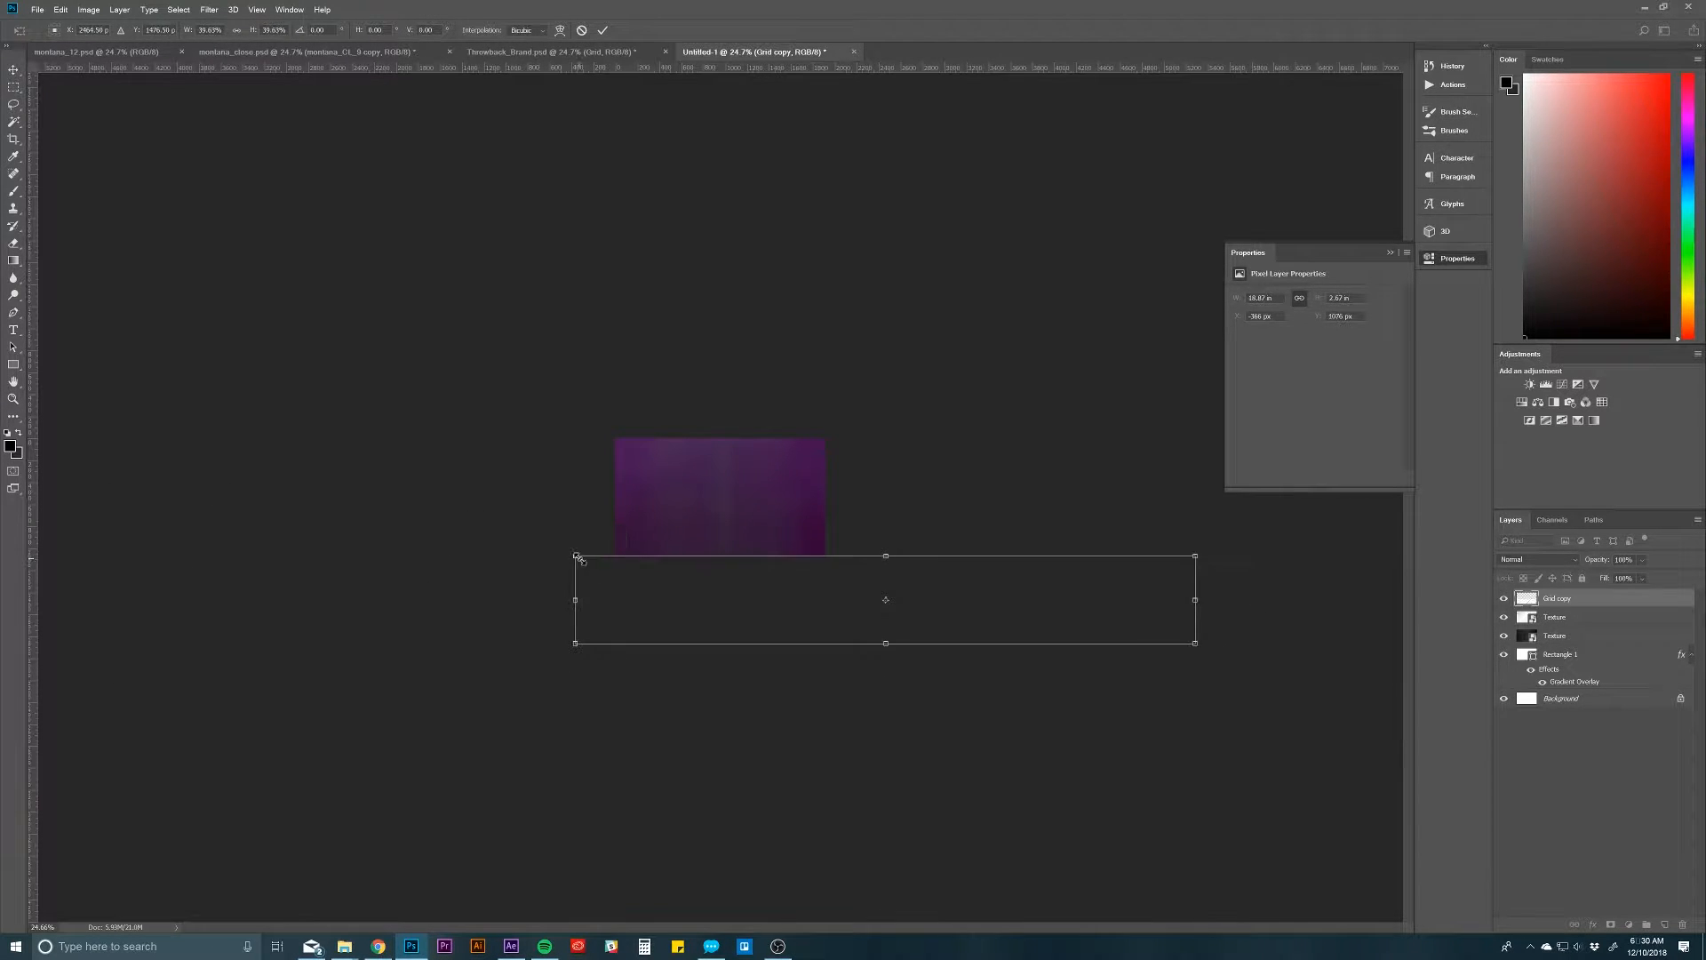
left_click_drag(669, 605, 496, 523)
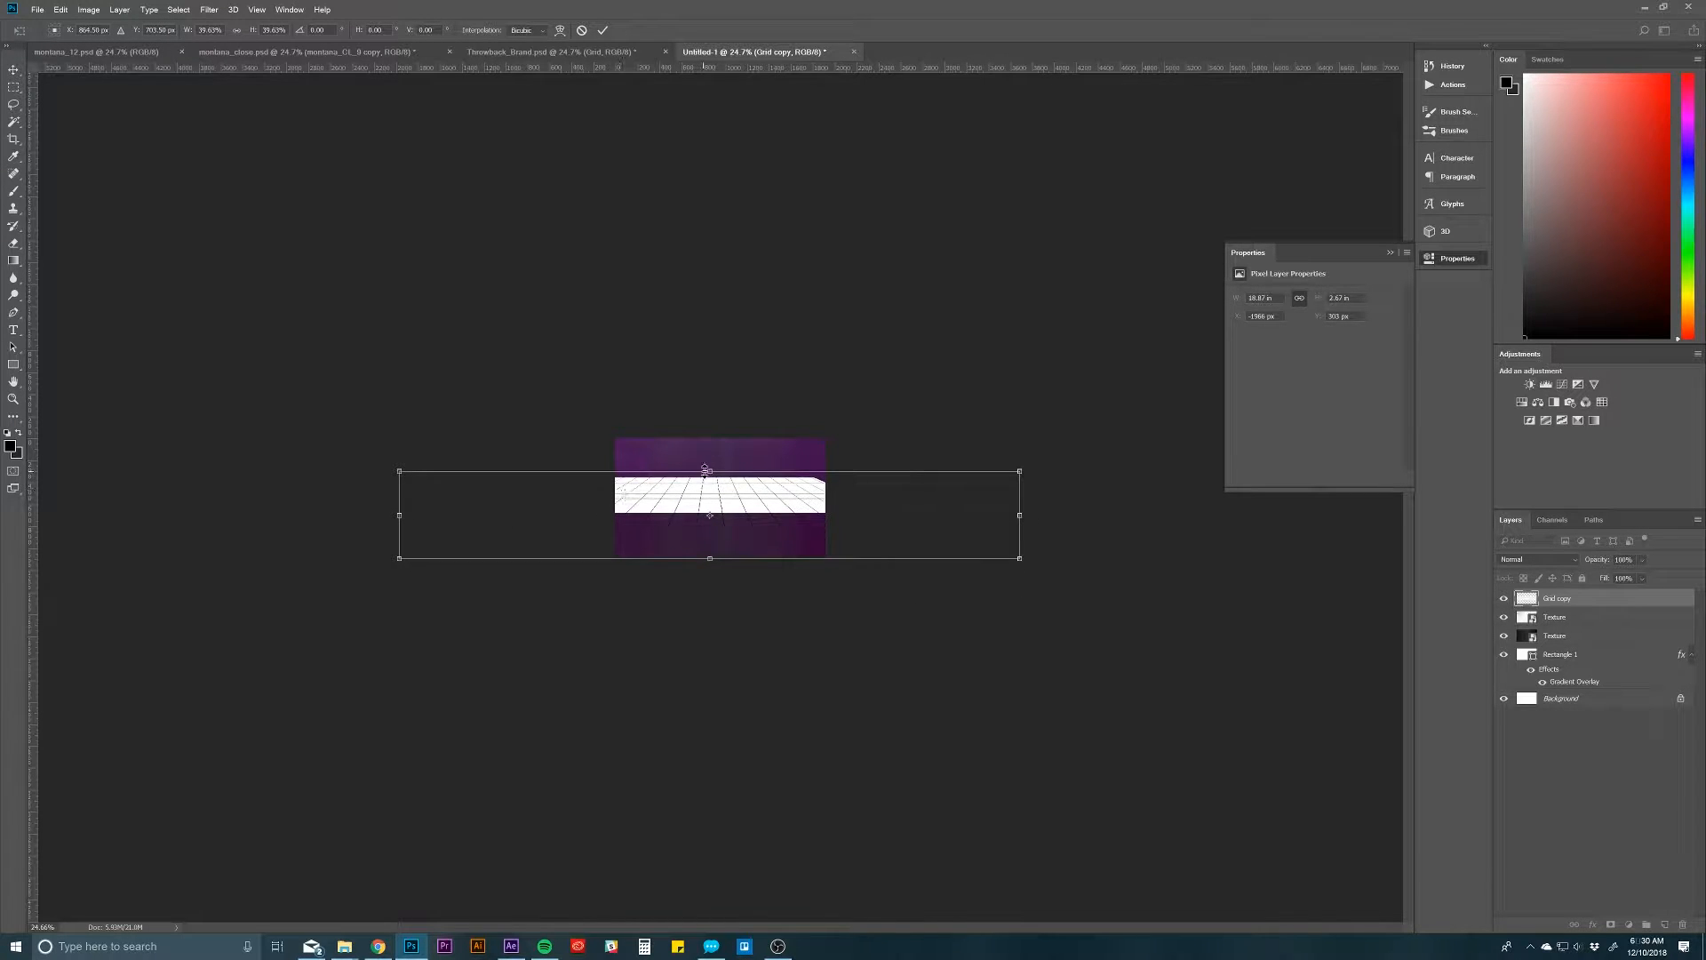
left_click_drag(705, 471, 705, 495)
left_click_drag(672, 522, 780, 643)
key("Return")
Step: Shift the perspective grid slightly down to Y 855 px so it forms a narrow floor along the canvas's lower edge
key("v")
key("ctrl+t")
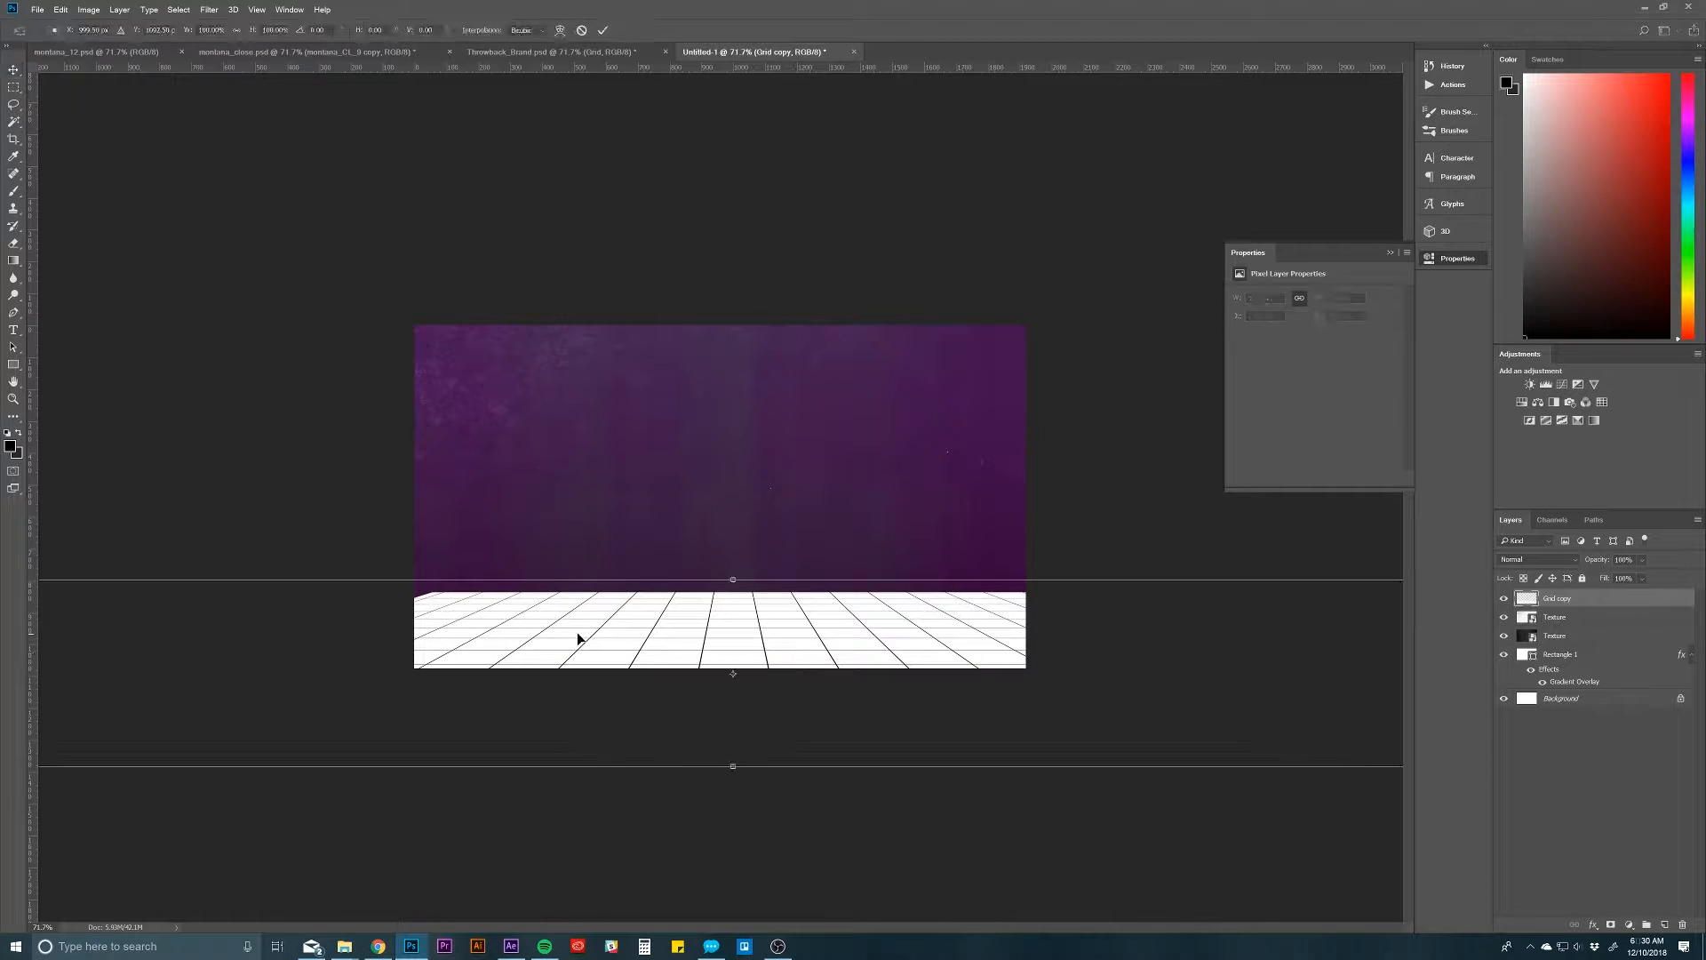
left_click_drag(569, 618, 564, 628)
key("Return")
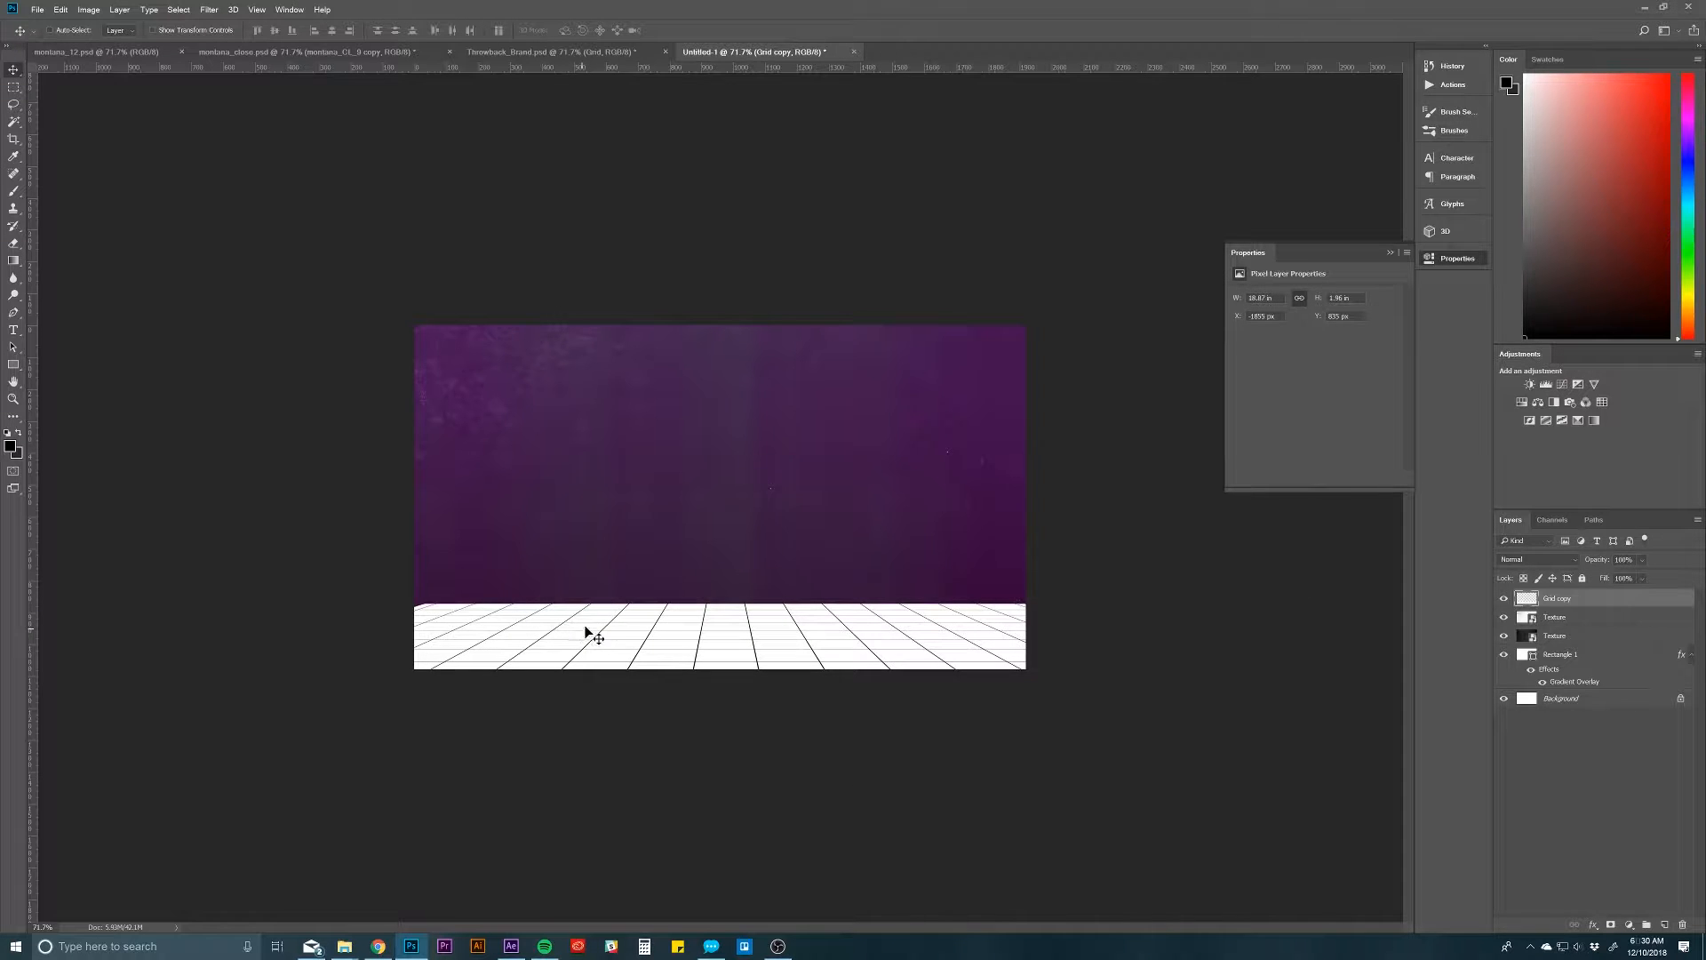
Step: Enlarge the perspective grid to about 105% and reposition it at Y 797 px across the canvas's lower edge
key("z")
left_click_drag(652, 624, 634, 627)
key("ctrl+t")
left_click_drag(168, 555, 139, 552)
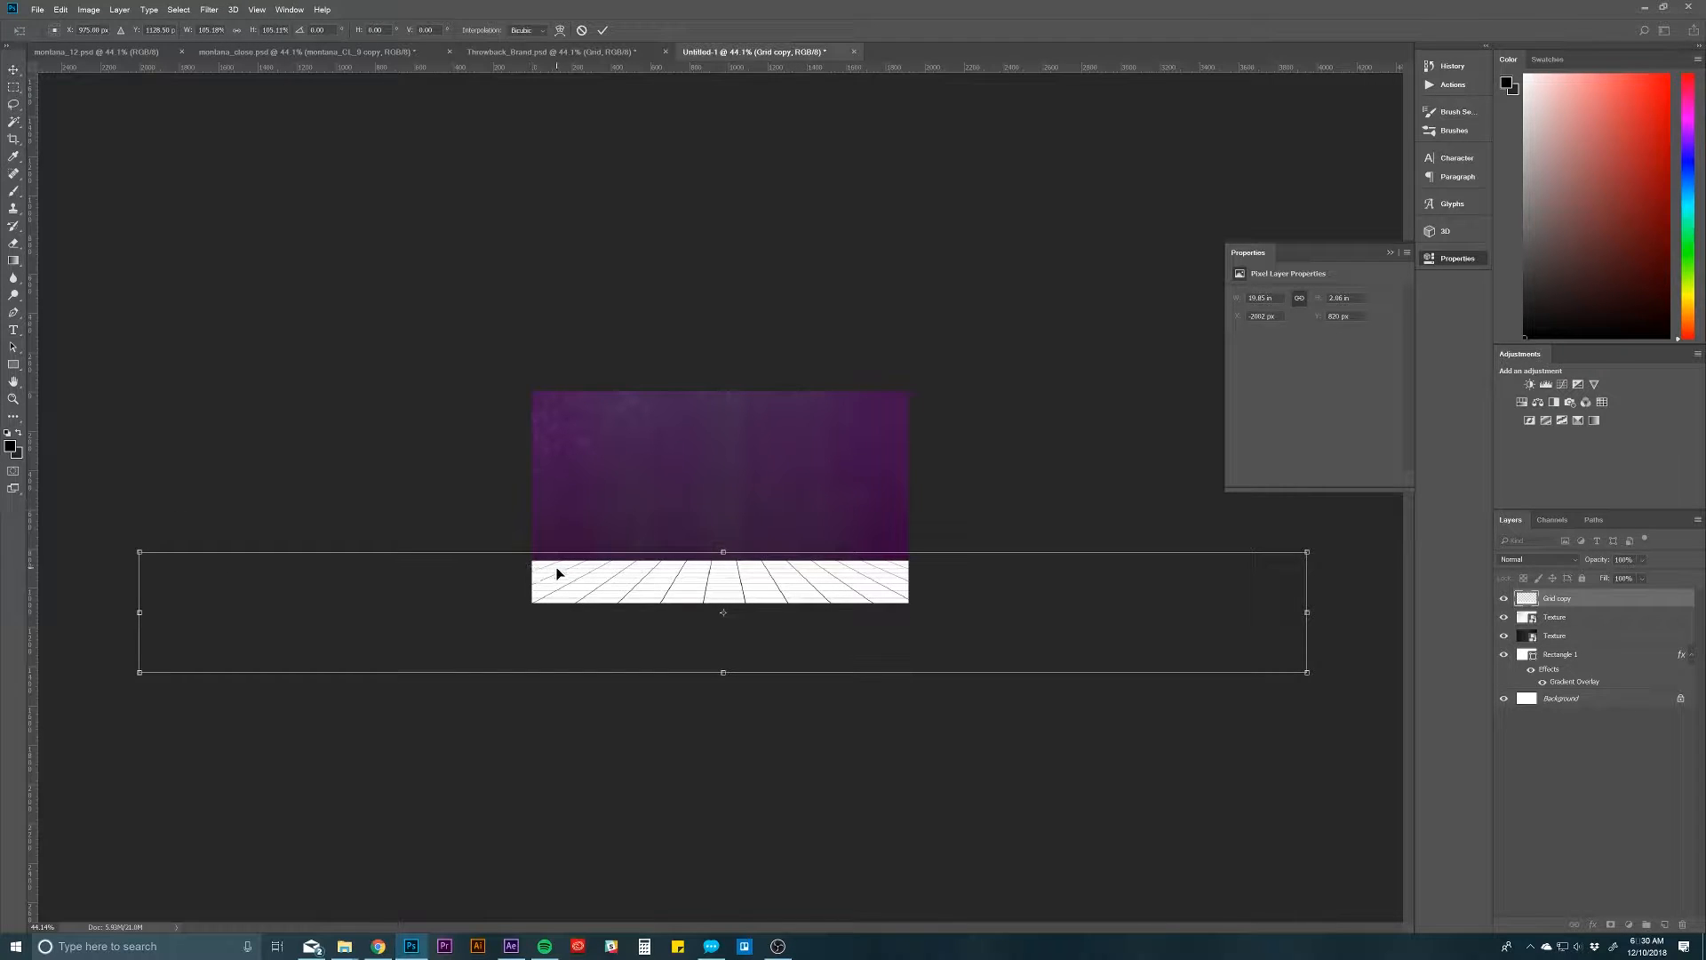
left_click_drag(557, 573, 600, 613)
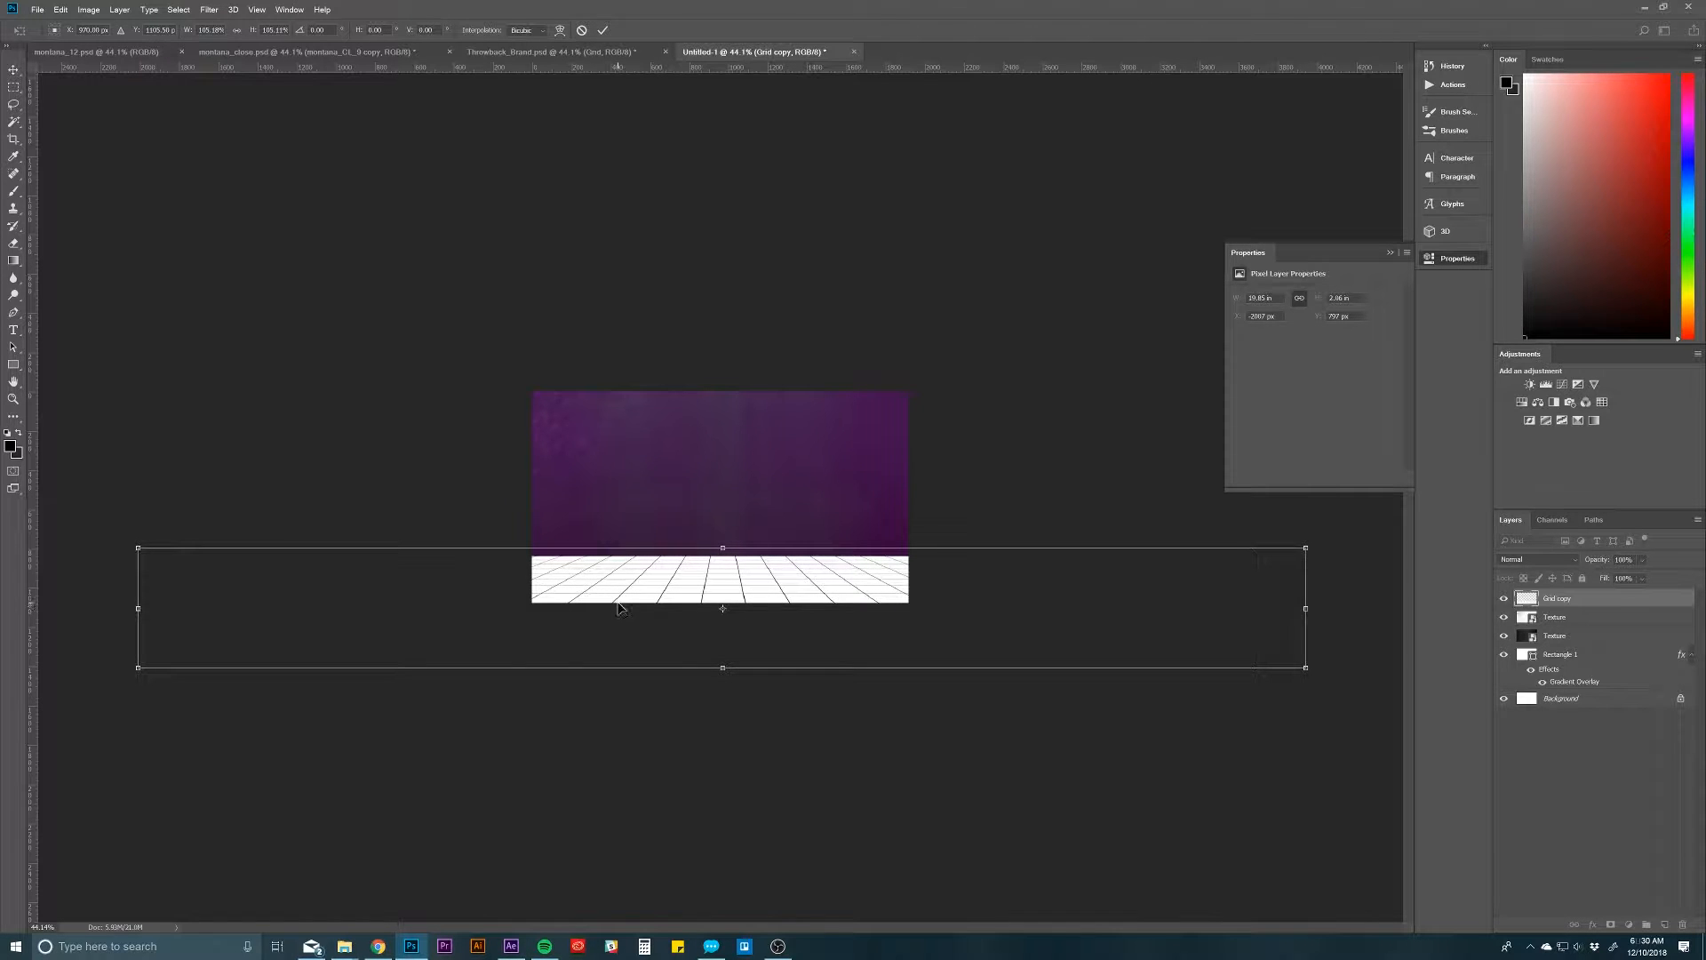
key("Return")
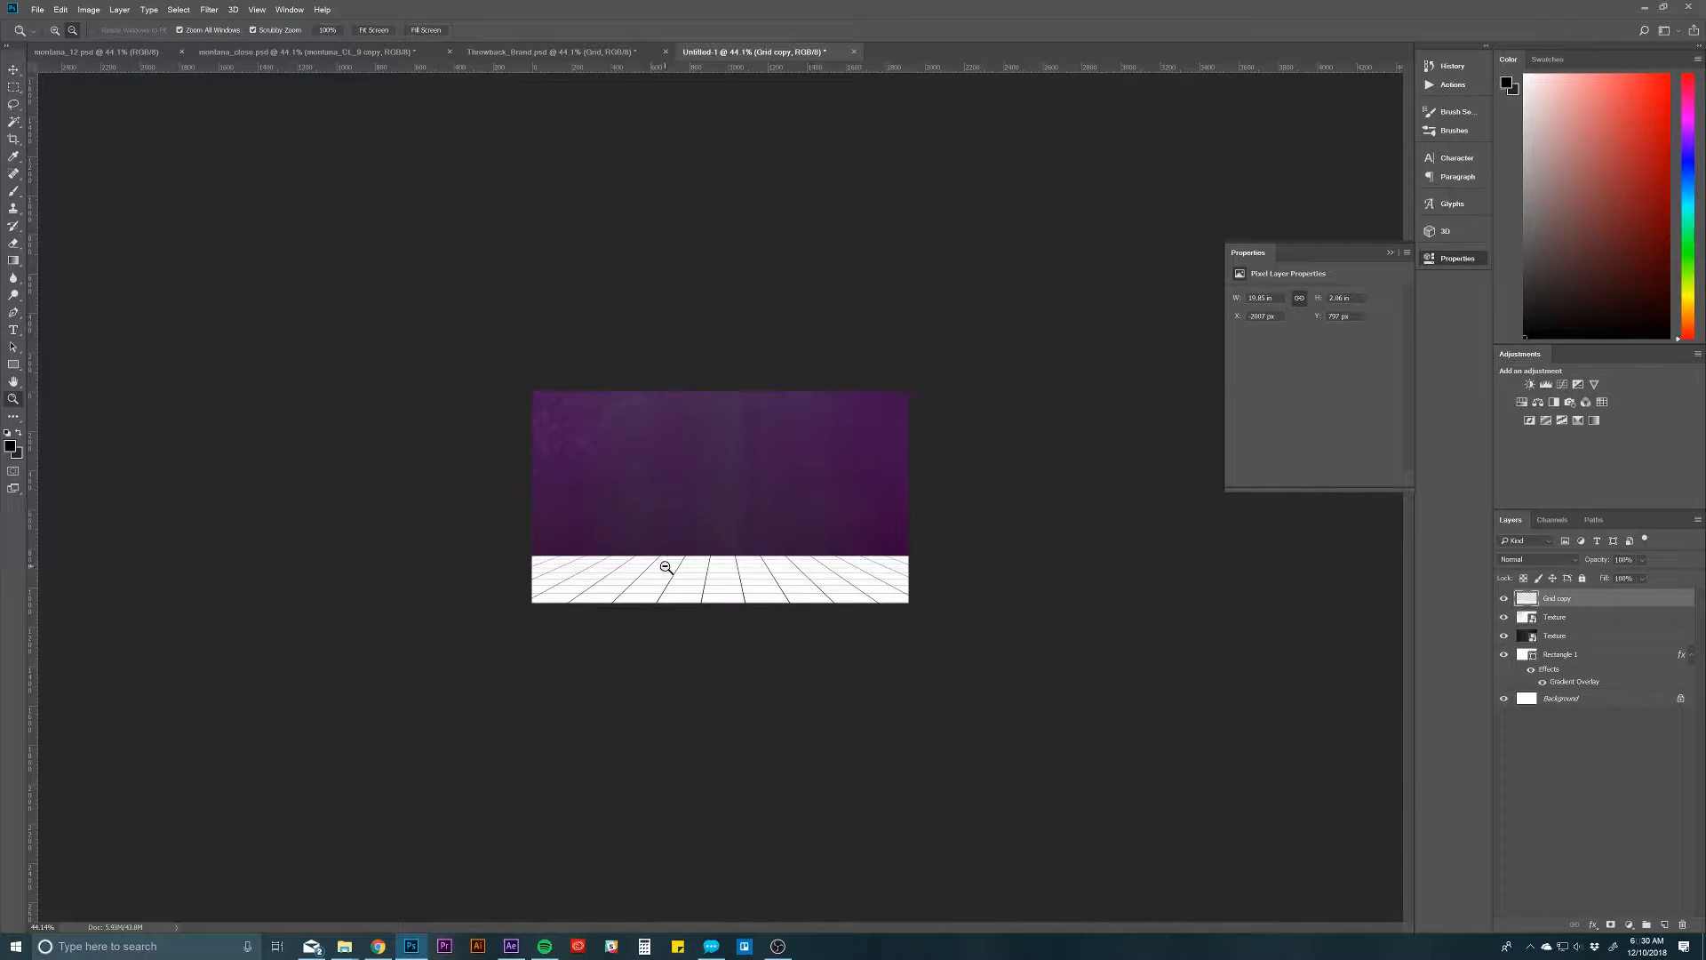
Step: Erase the thin strip above the grid's horizon line with a smaller eraser brush in one straight stroke across the canvas
left_click_drag(727, 572, 763, 589)
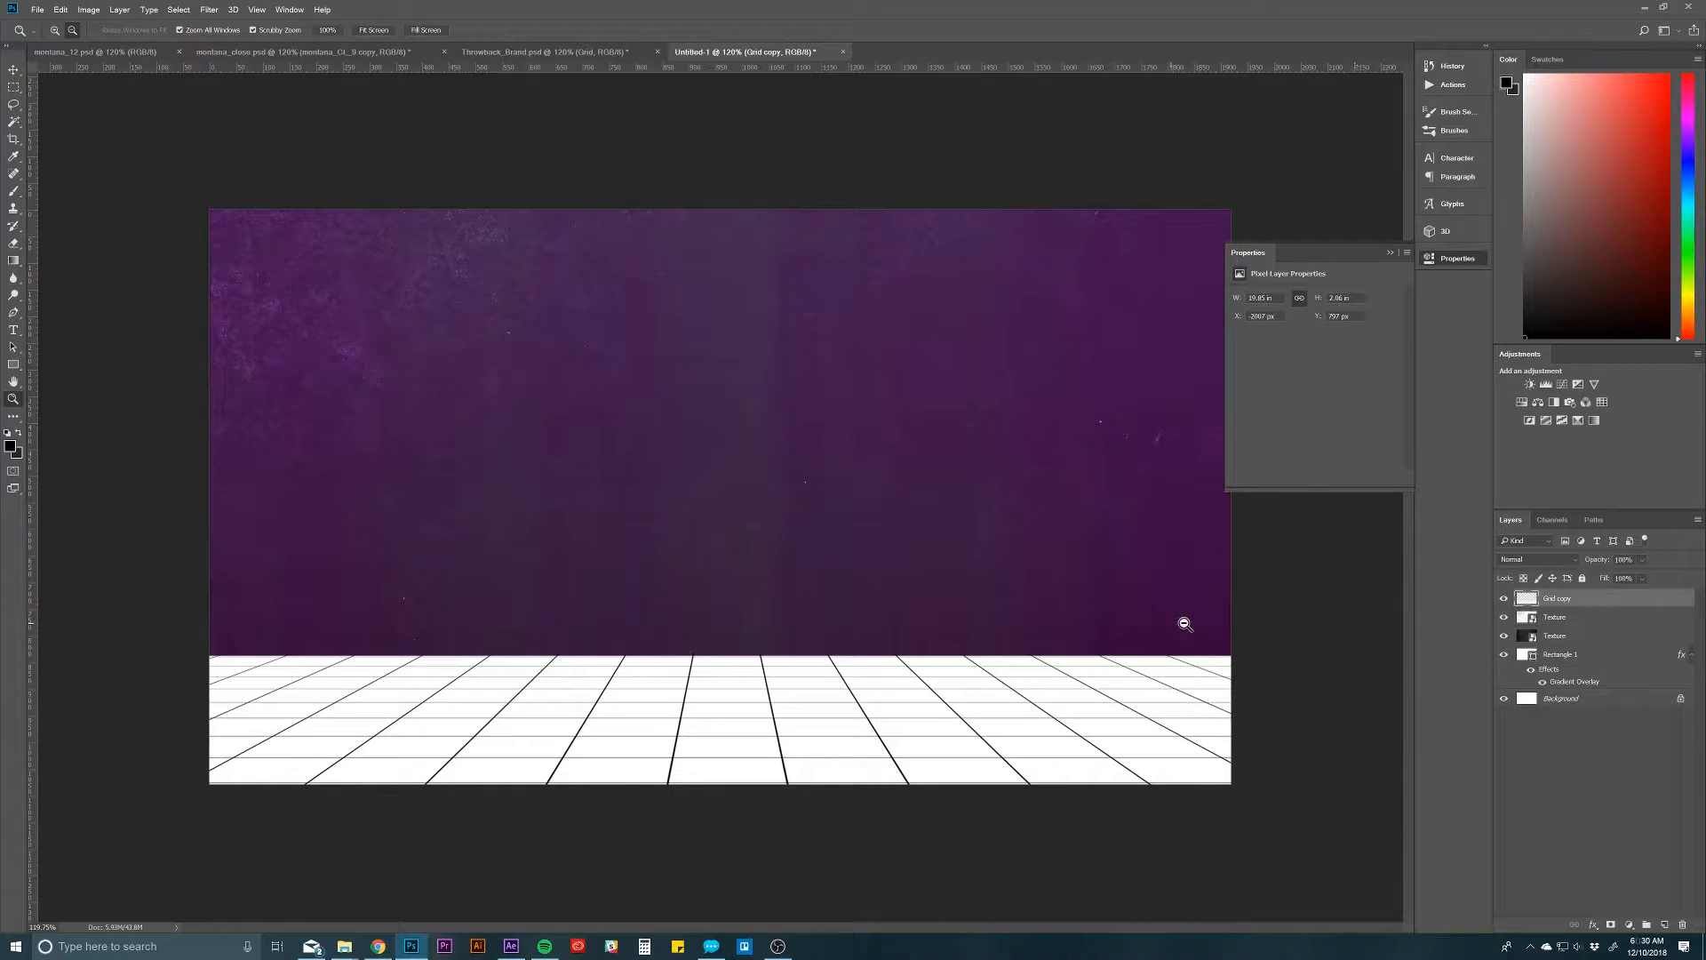
key("e")
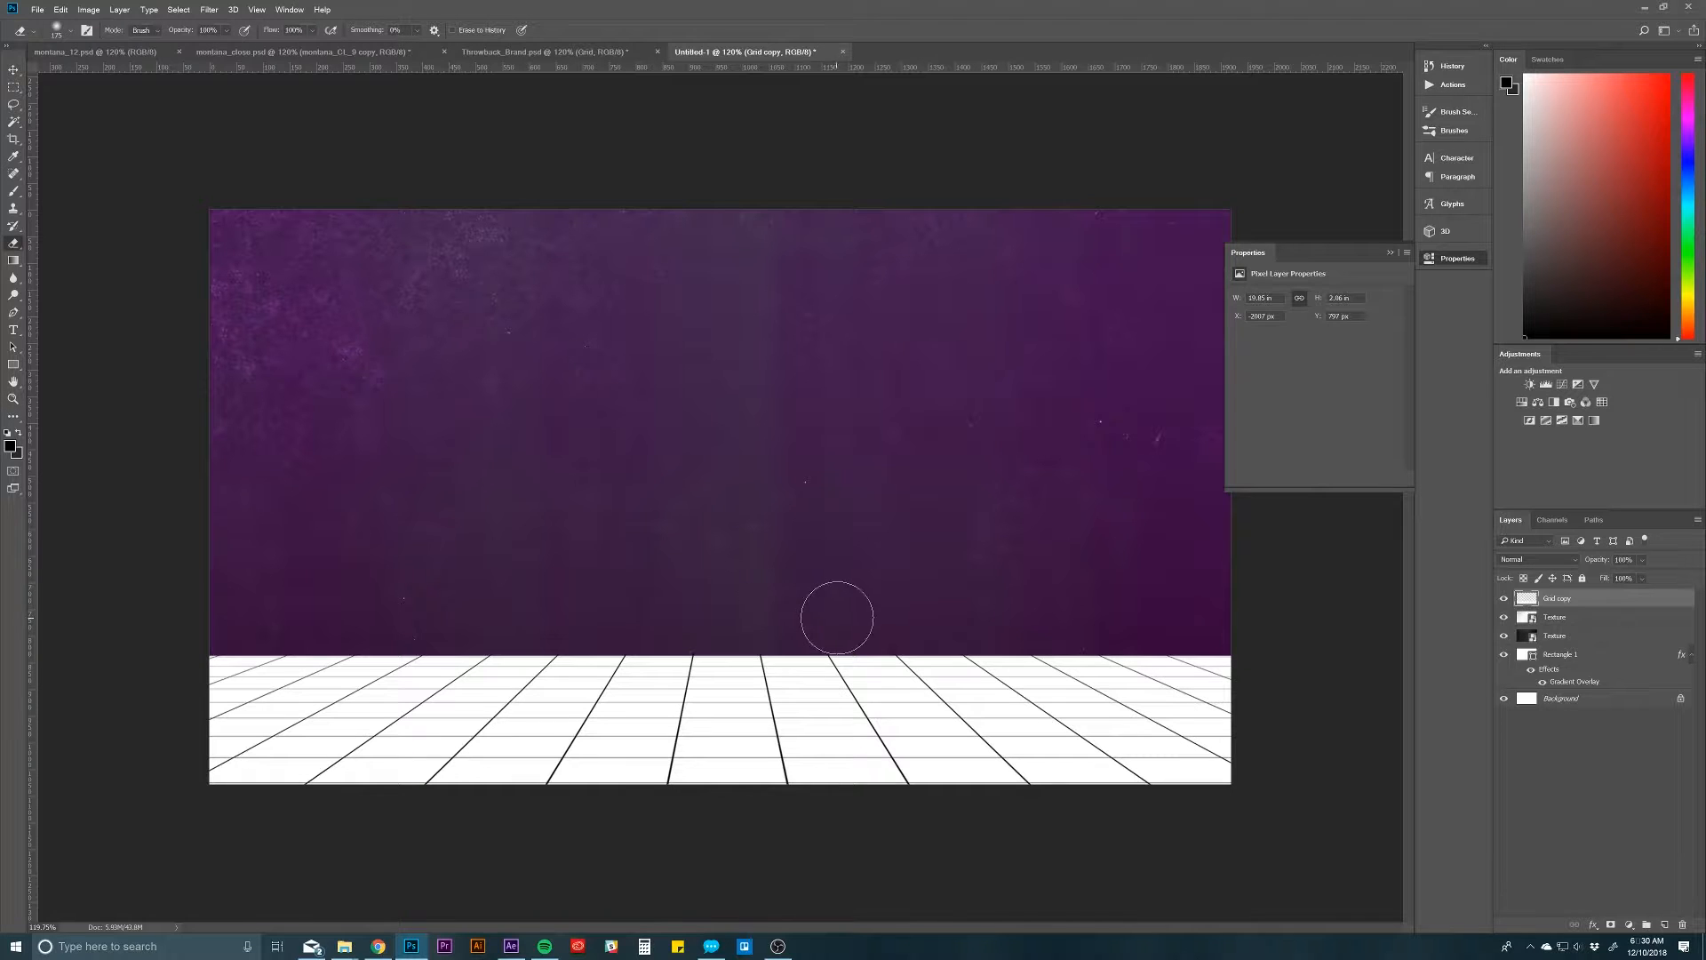
key("bracketleft")
key("bracketleft")
key("bracketleft")
key("bracketleft")
key("bracketleft")
key("bracketleft")
key("bracketleft")
right_click(787, 638)
left_click_drag(949, 658, 980, 654)
left_click(1022, 640)
left_click_drag(1227, 637, 126, 602)
Step: Set the Grid copy layer's blend mode to Divide and add a pink Color Dodge Outer Glow with increased size and spread
left_click(1538, 559)
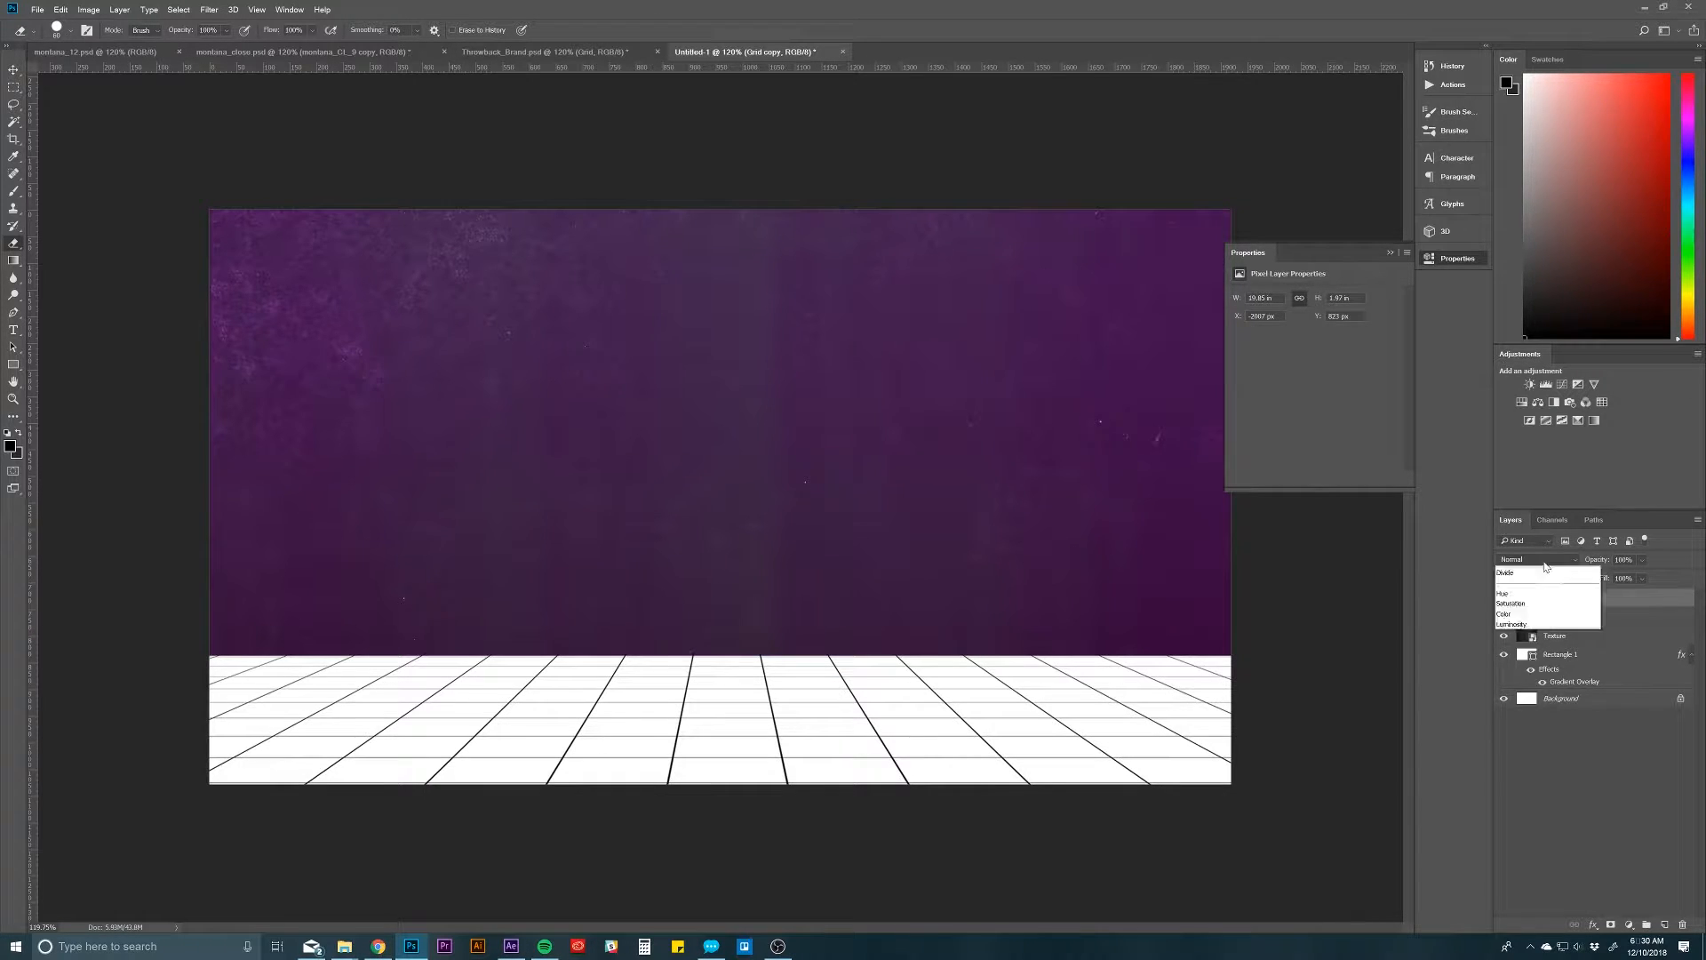
left_click(1517, 837)
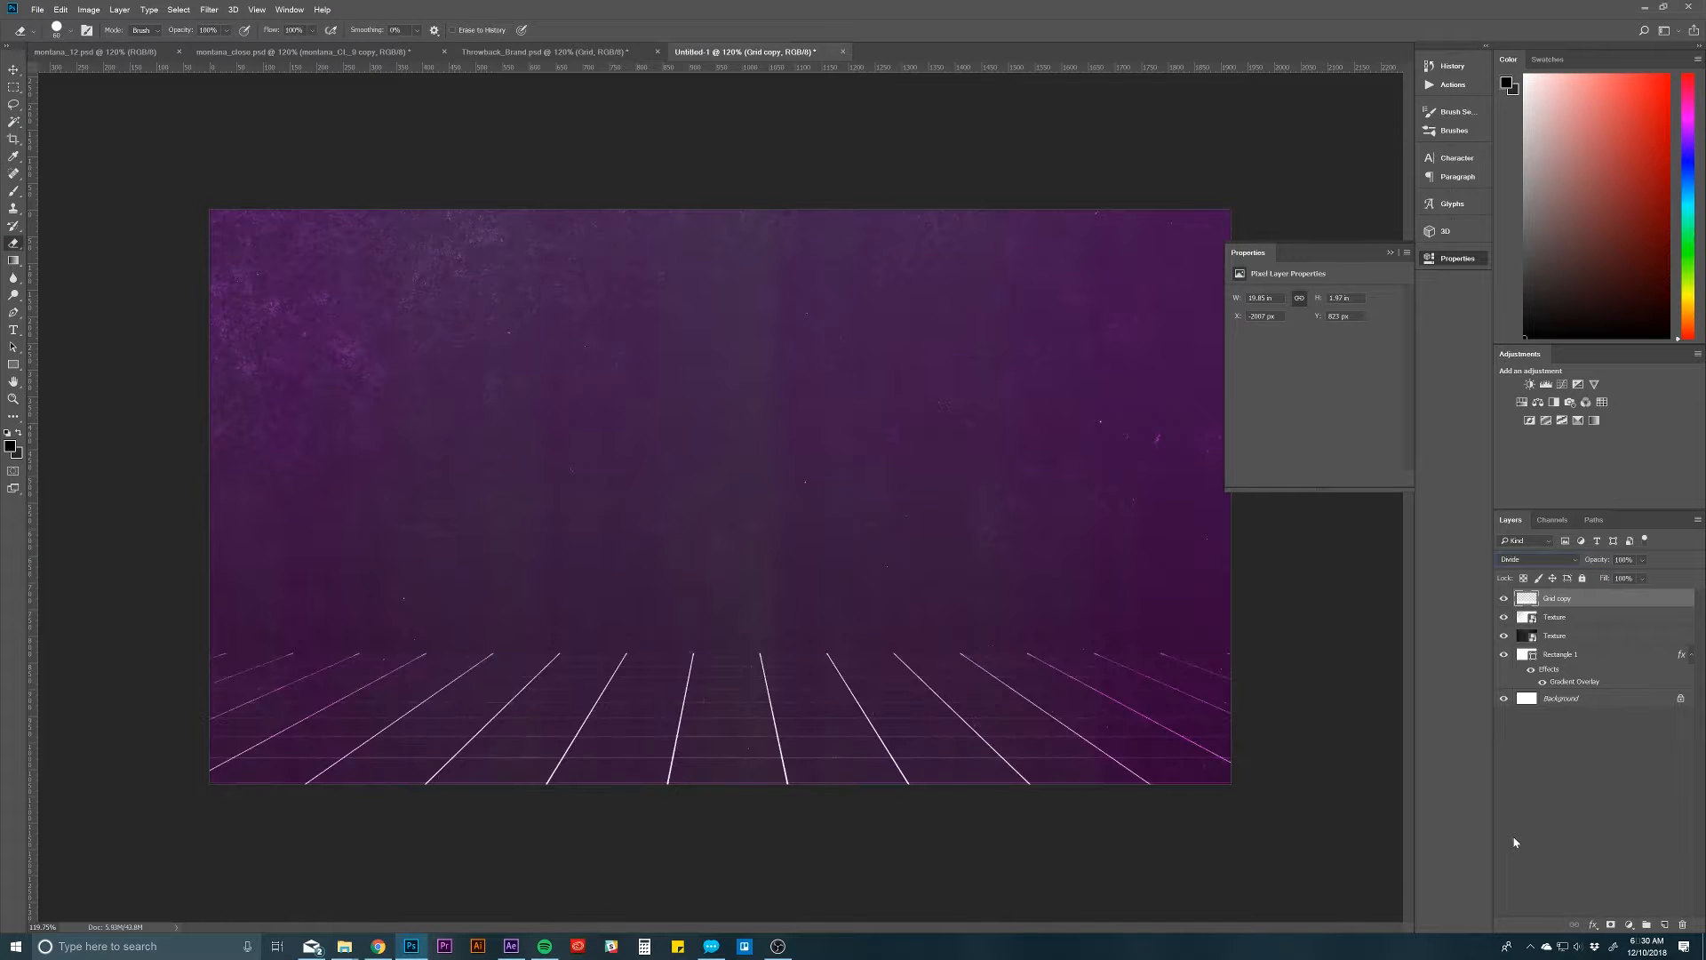
double_click(1604, 607)
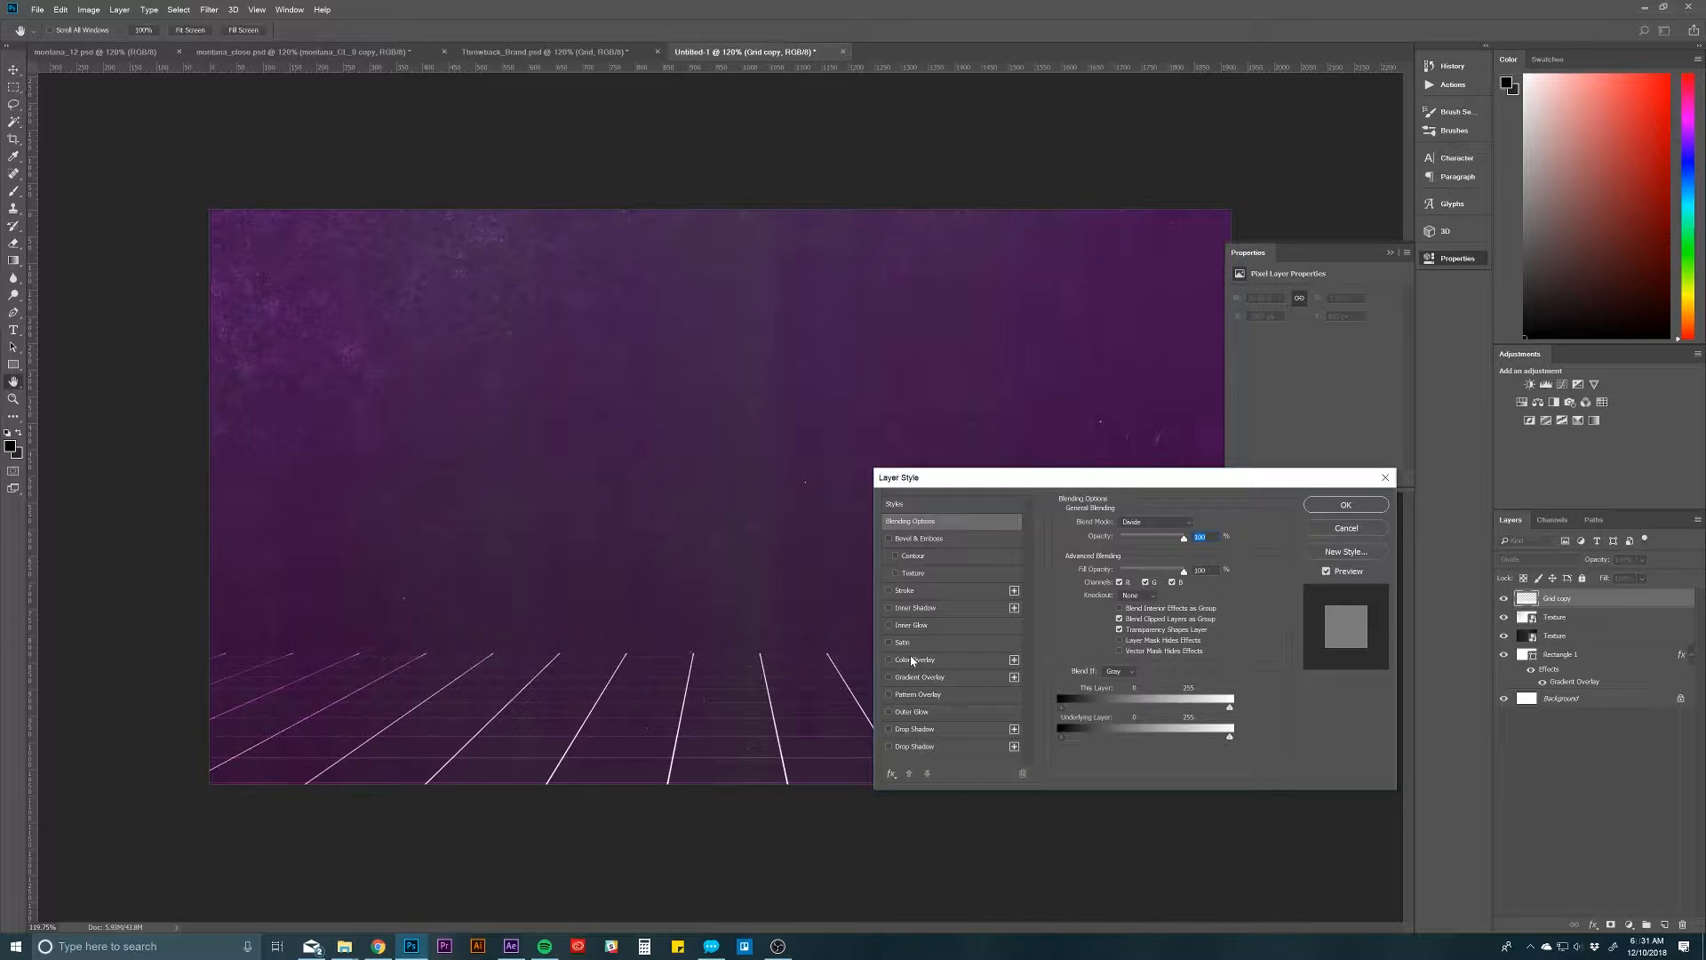
key("Down")
key("Down")
key("Down")
key("Down")
key("Down")
key("Down")
left_click(912, 711)
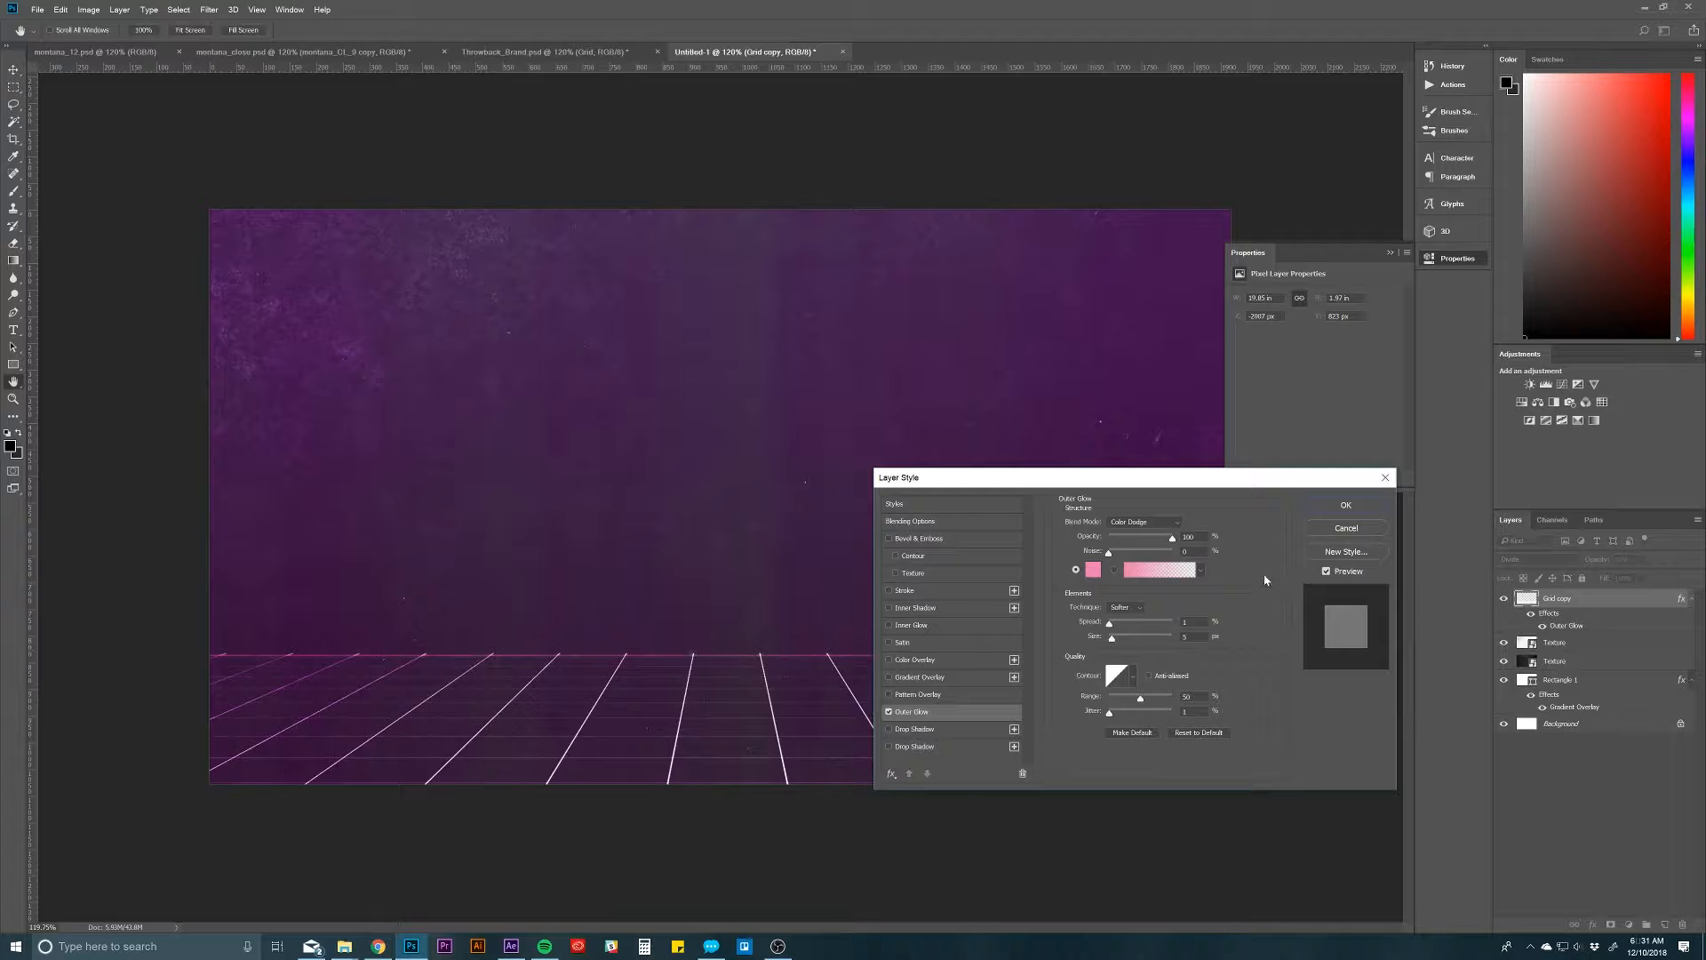
left_click_drag(1113, 638, 1117, 624)
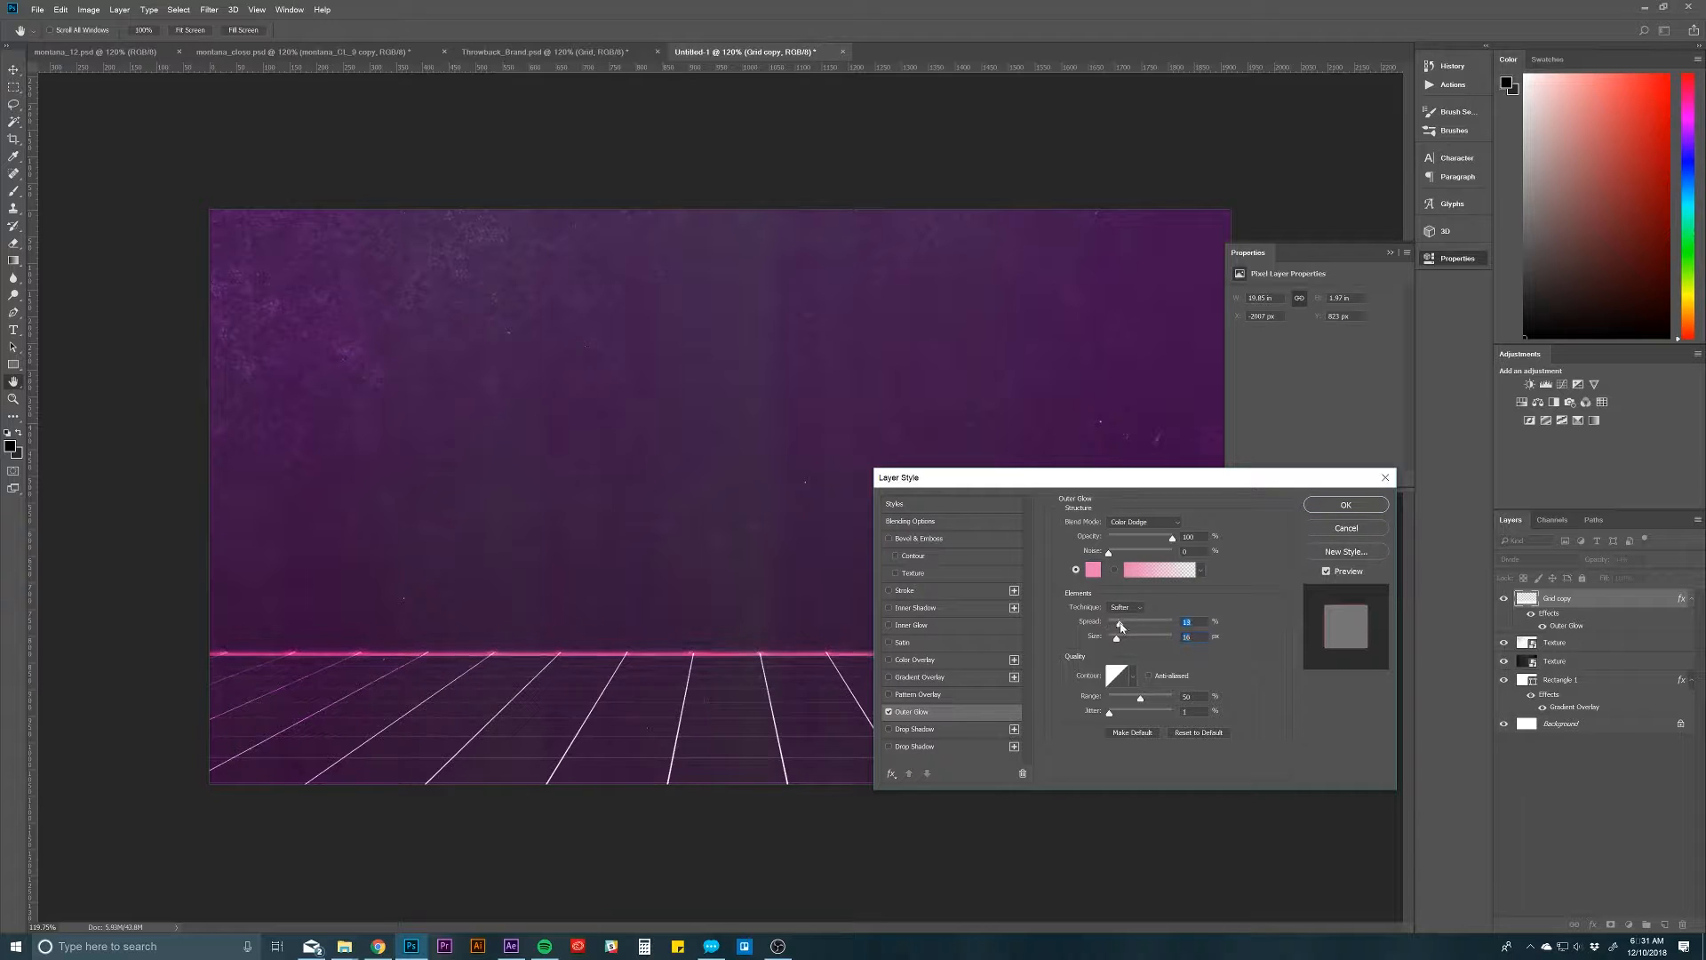
left_click(1346, 504)
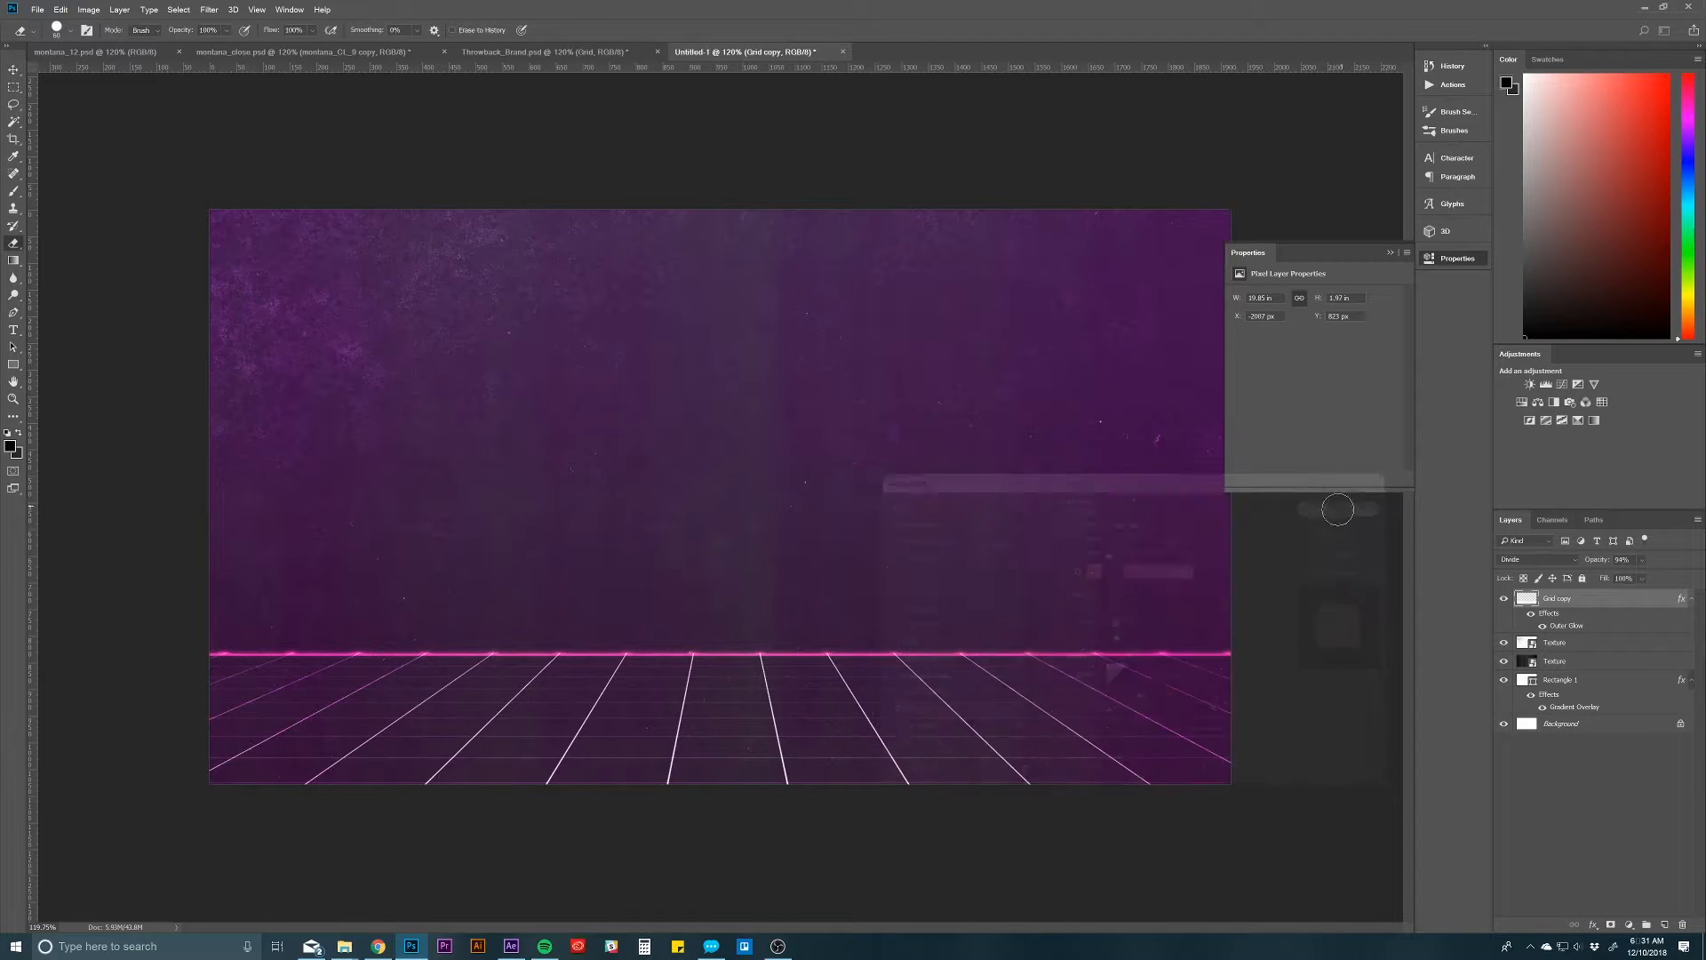
Step: Check the Outer Glow settings of Layer 7 copy in Throwback_Brand.psd's Grid group, and return to the untitled document
key("e")
left_click(591, 53)
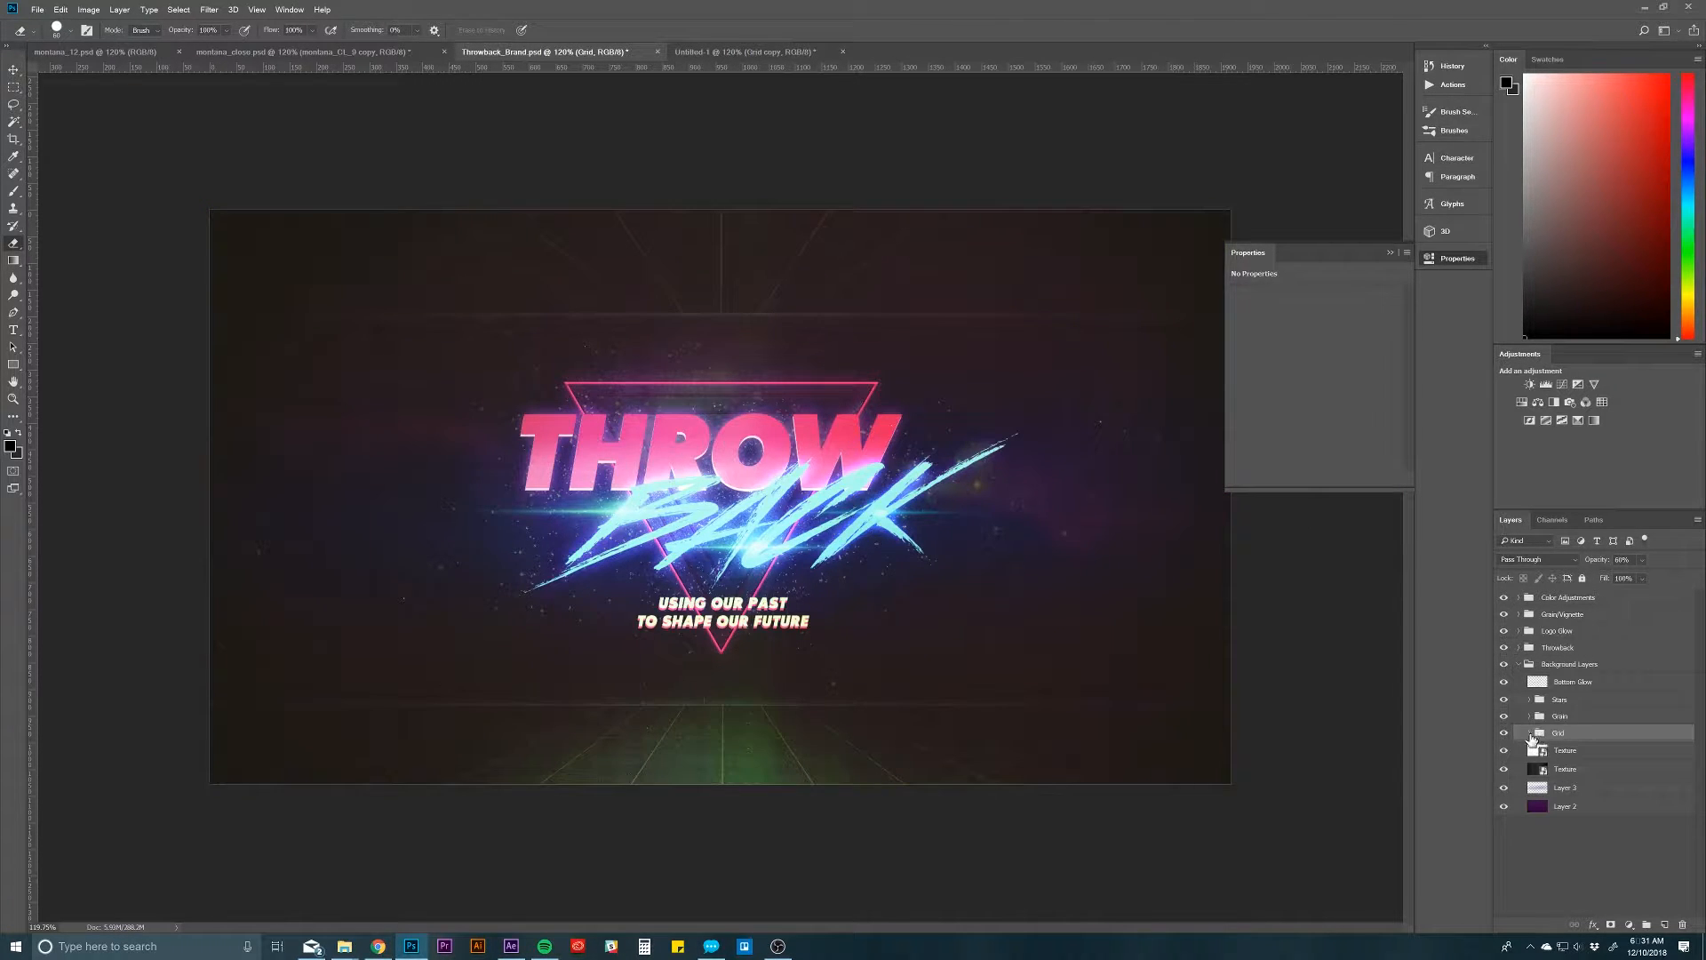
left_click(1528, 734)
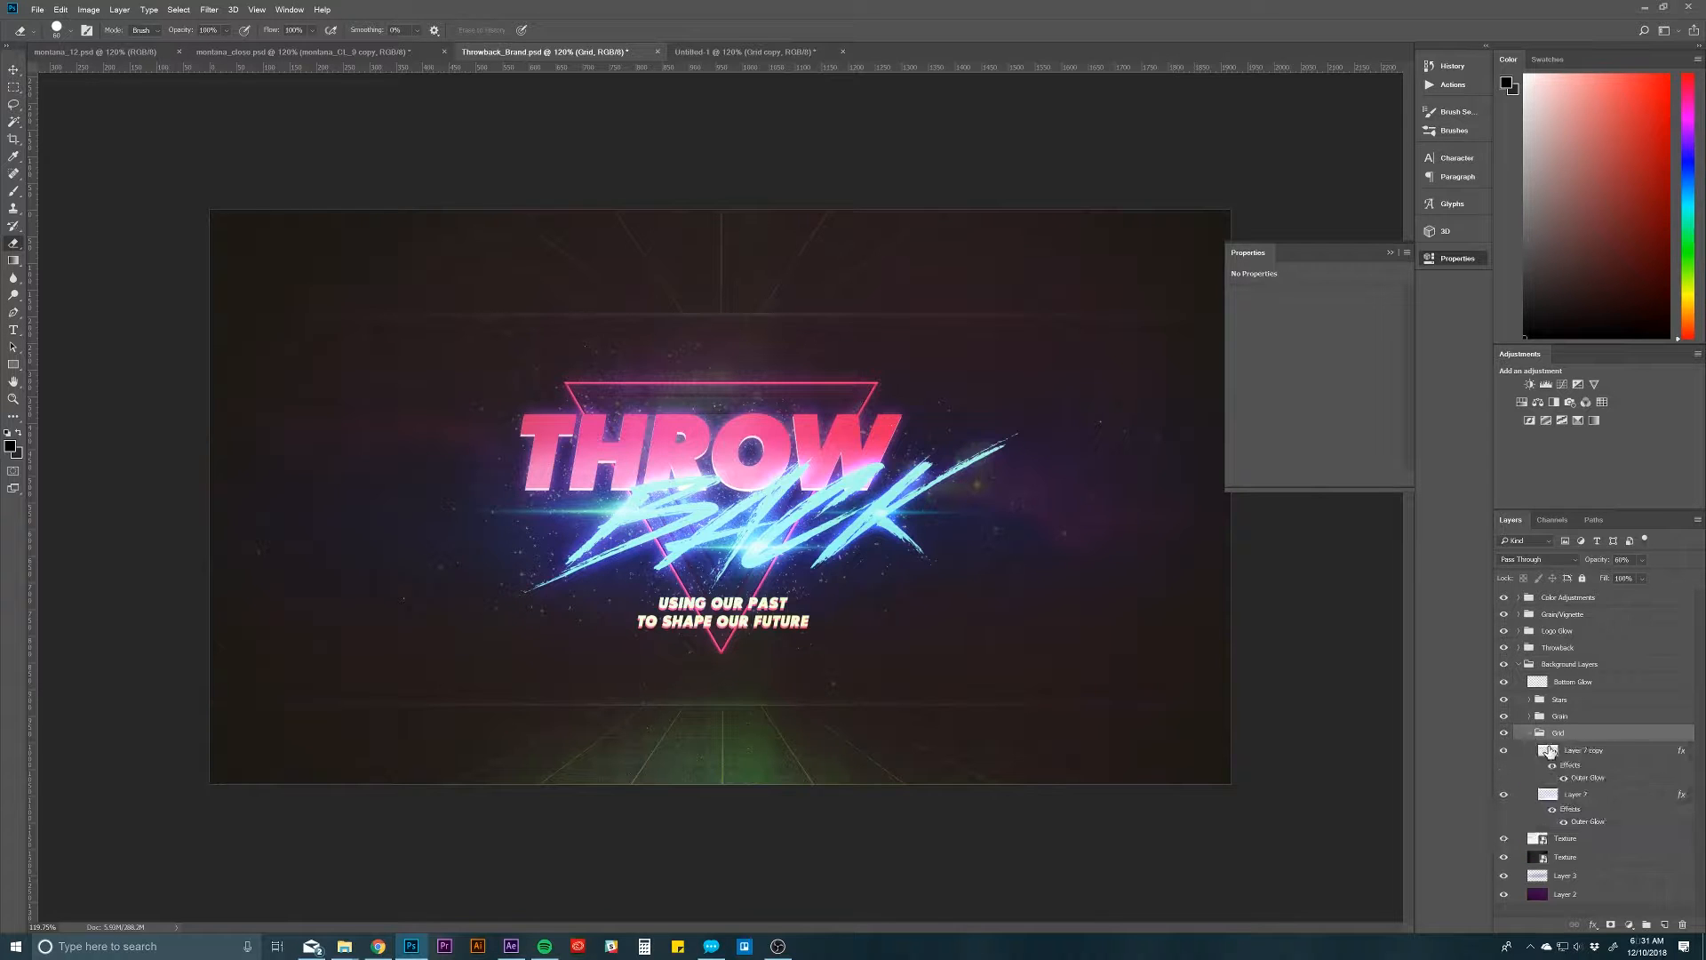
left_click(1576, 752)
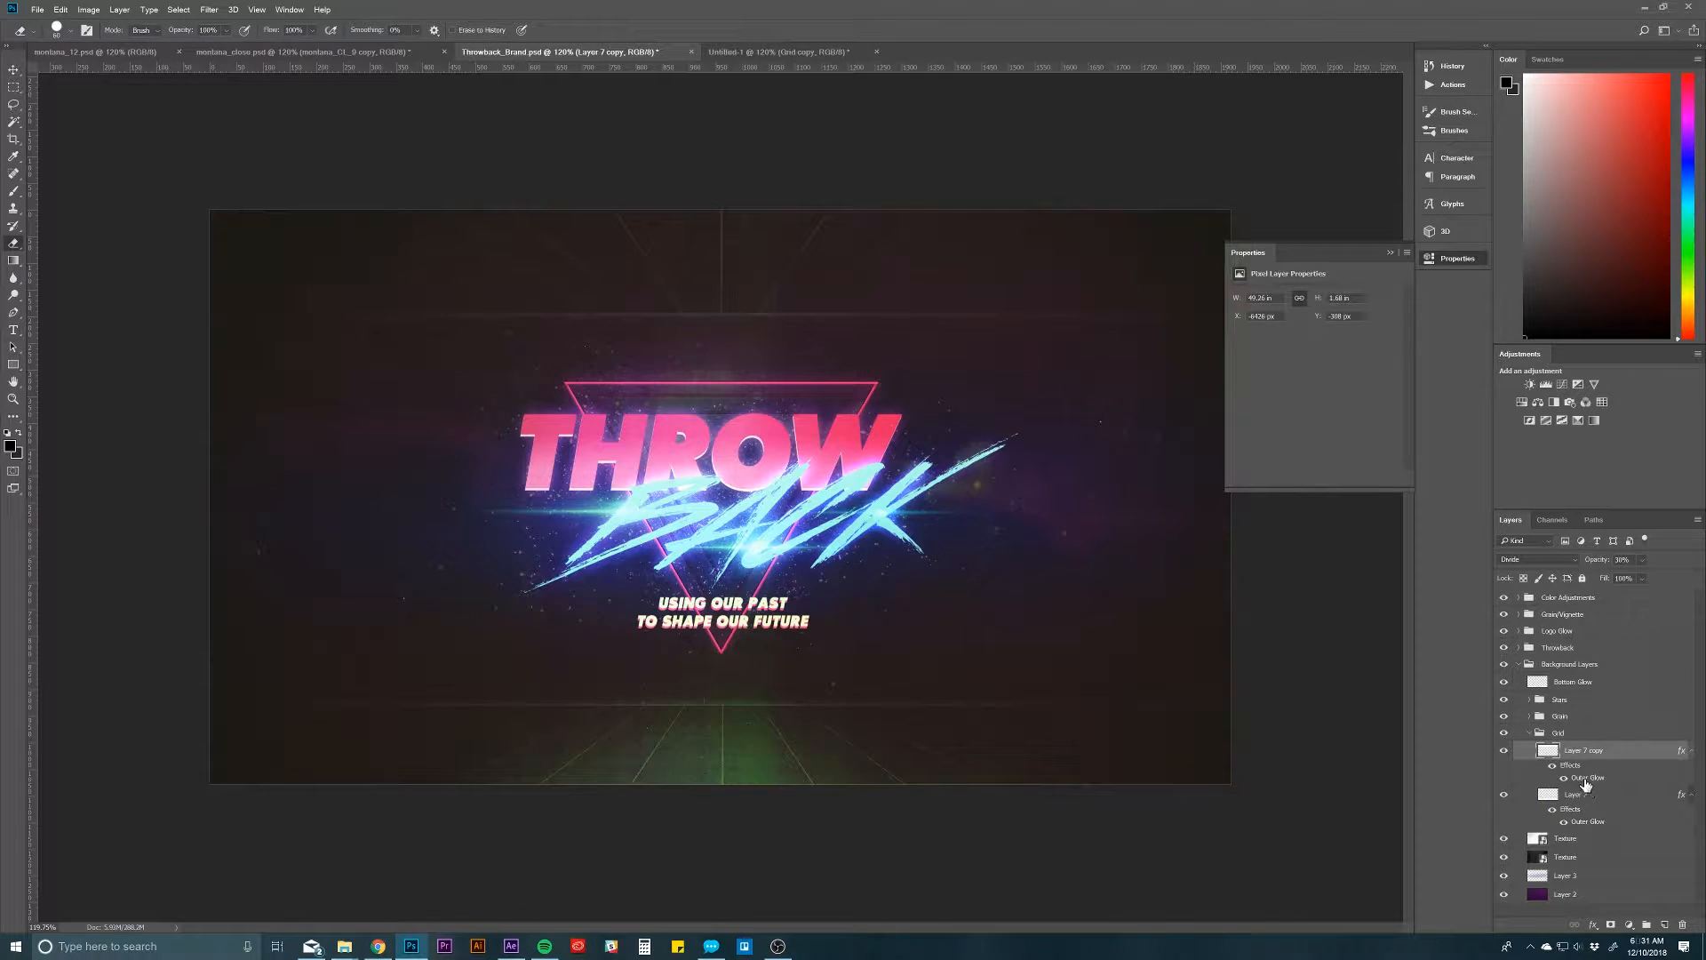
double_click(1584, 779)
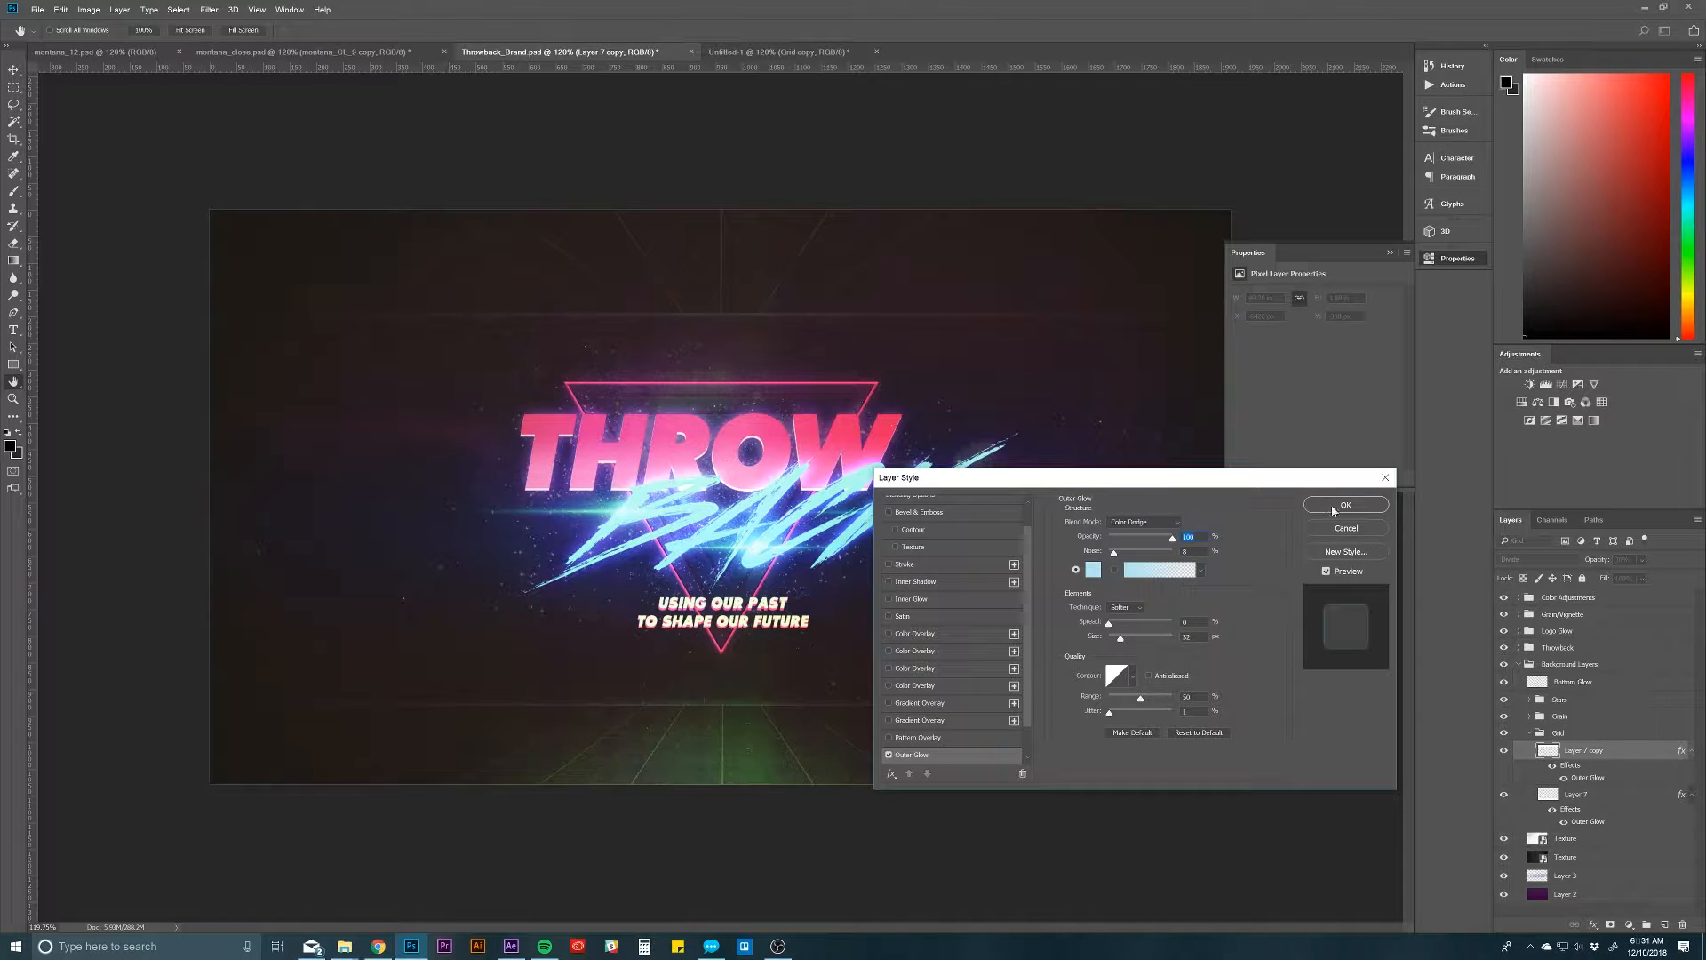
left_click(1346, 504)
key("ctrl+Tab")
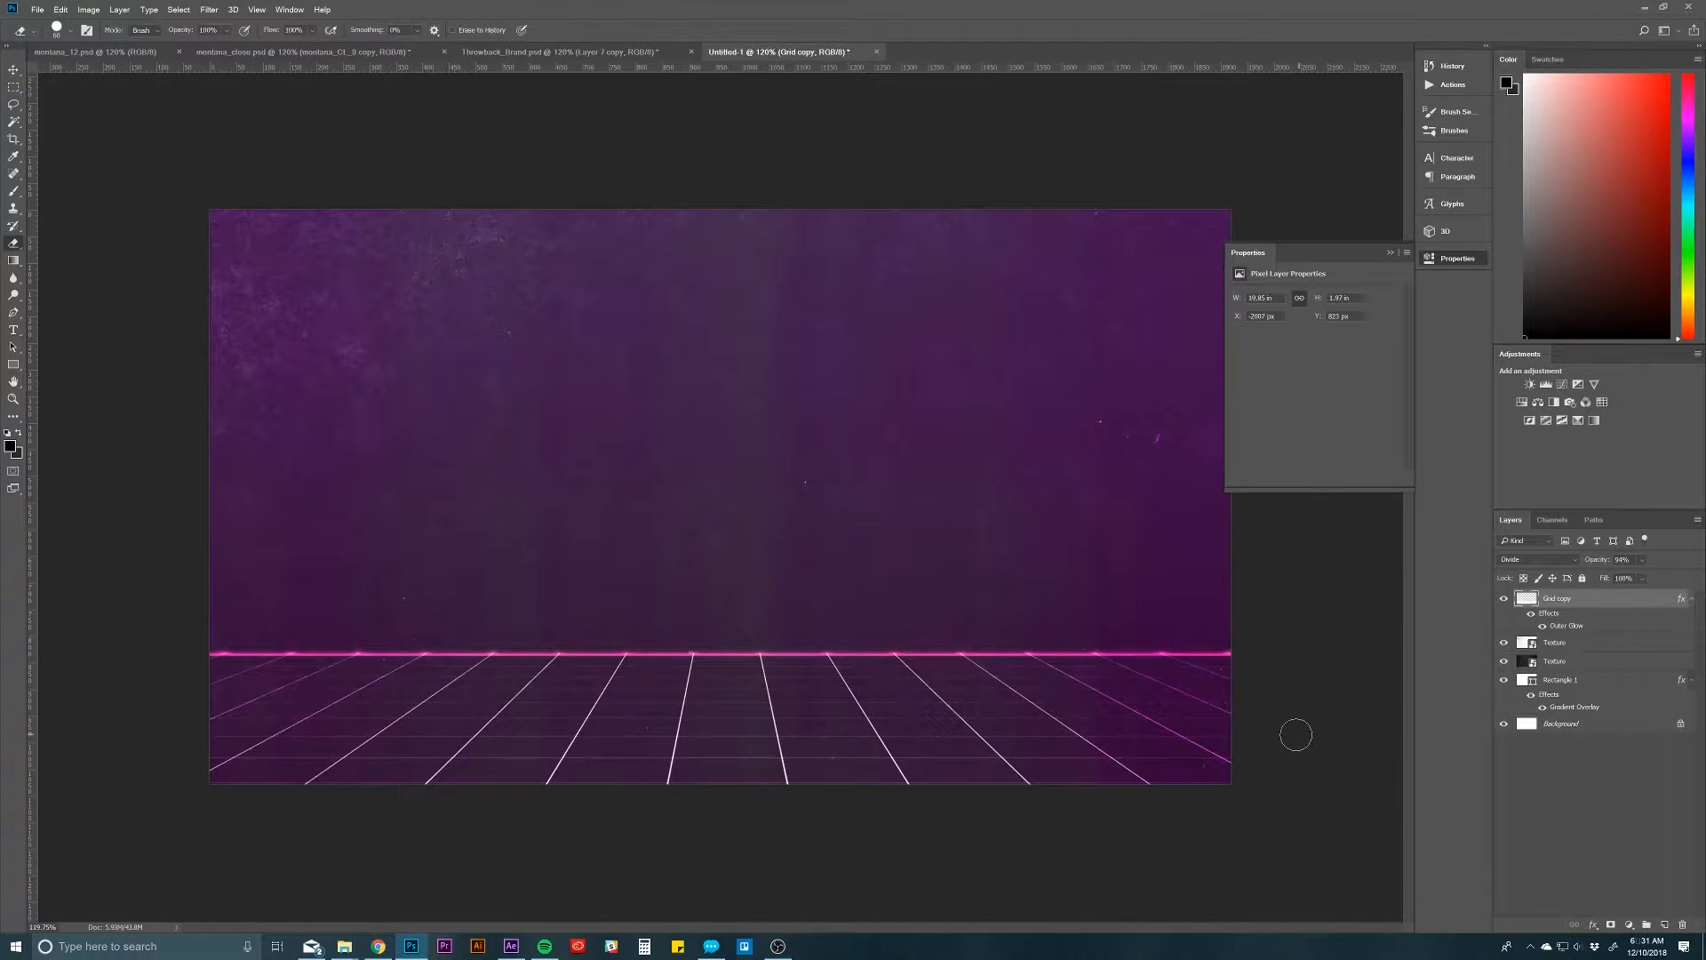
Step: Recolor Grid copy's Outer Glow light blue, with about 3% spread, 27 px size and opacity lowered to about 68%
double_click(1566, 627)
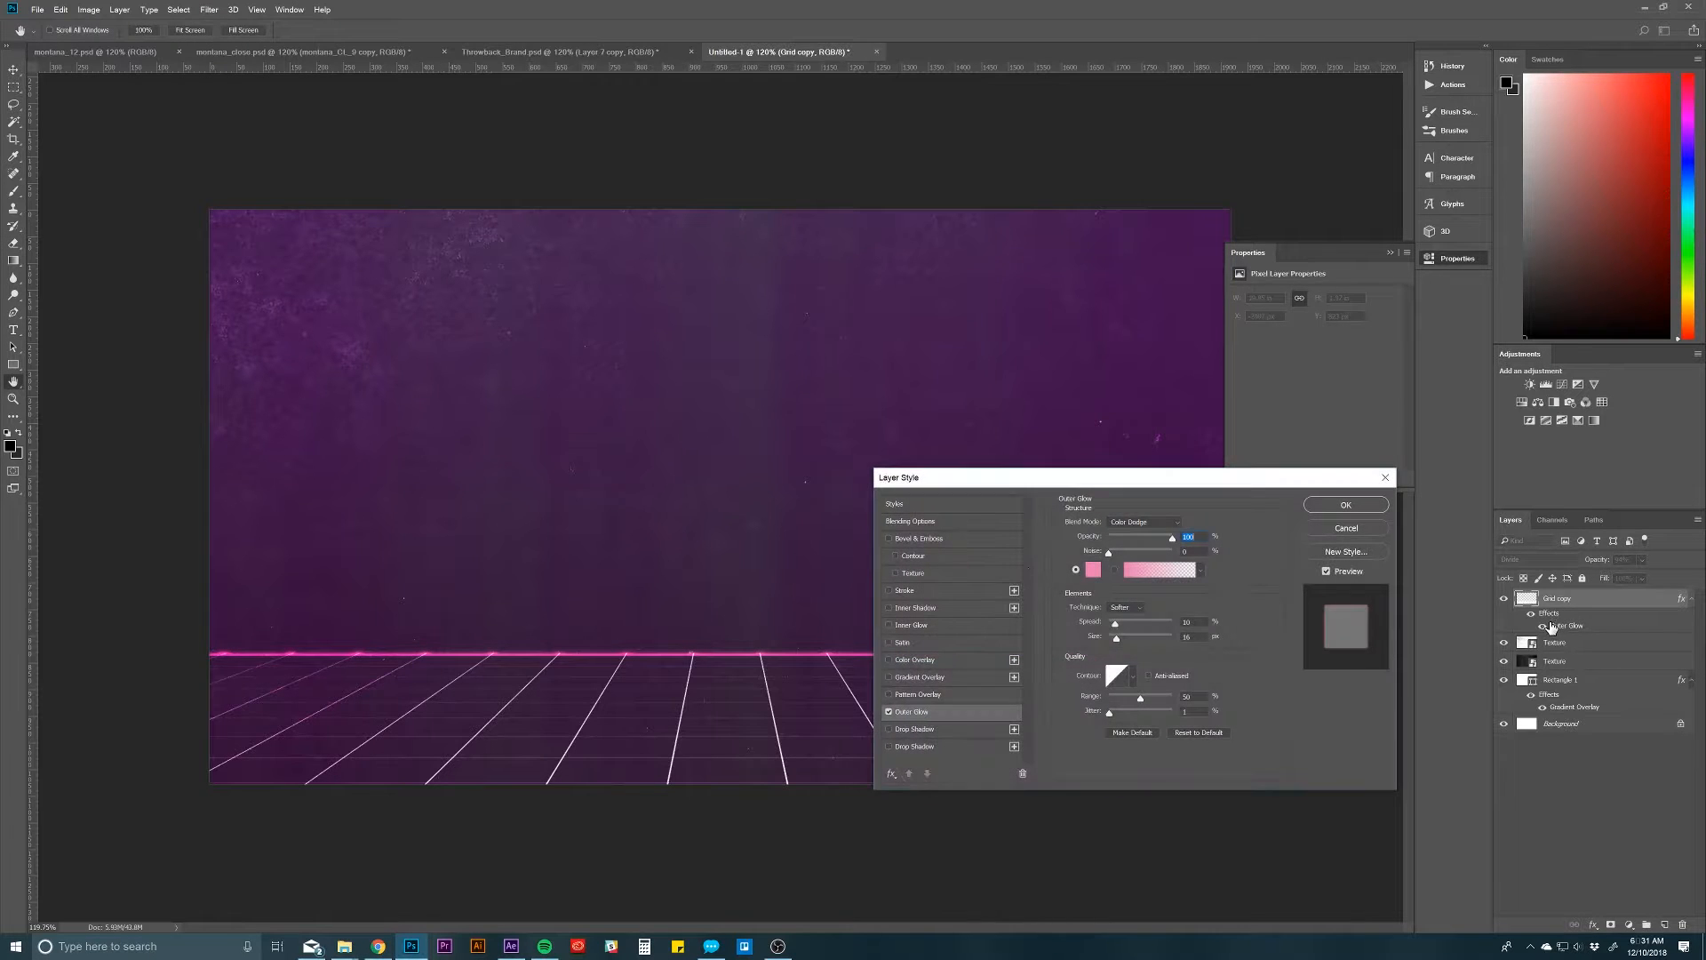
left_click(1130, 523)
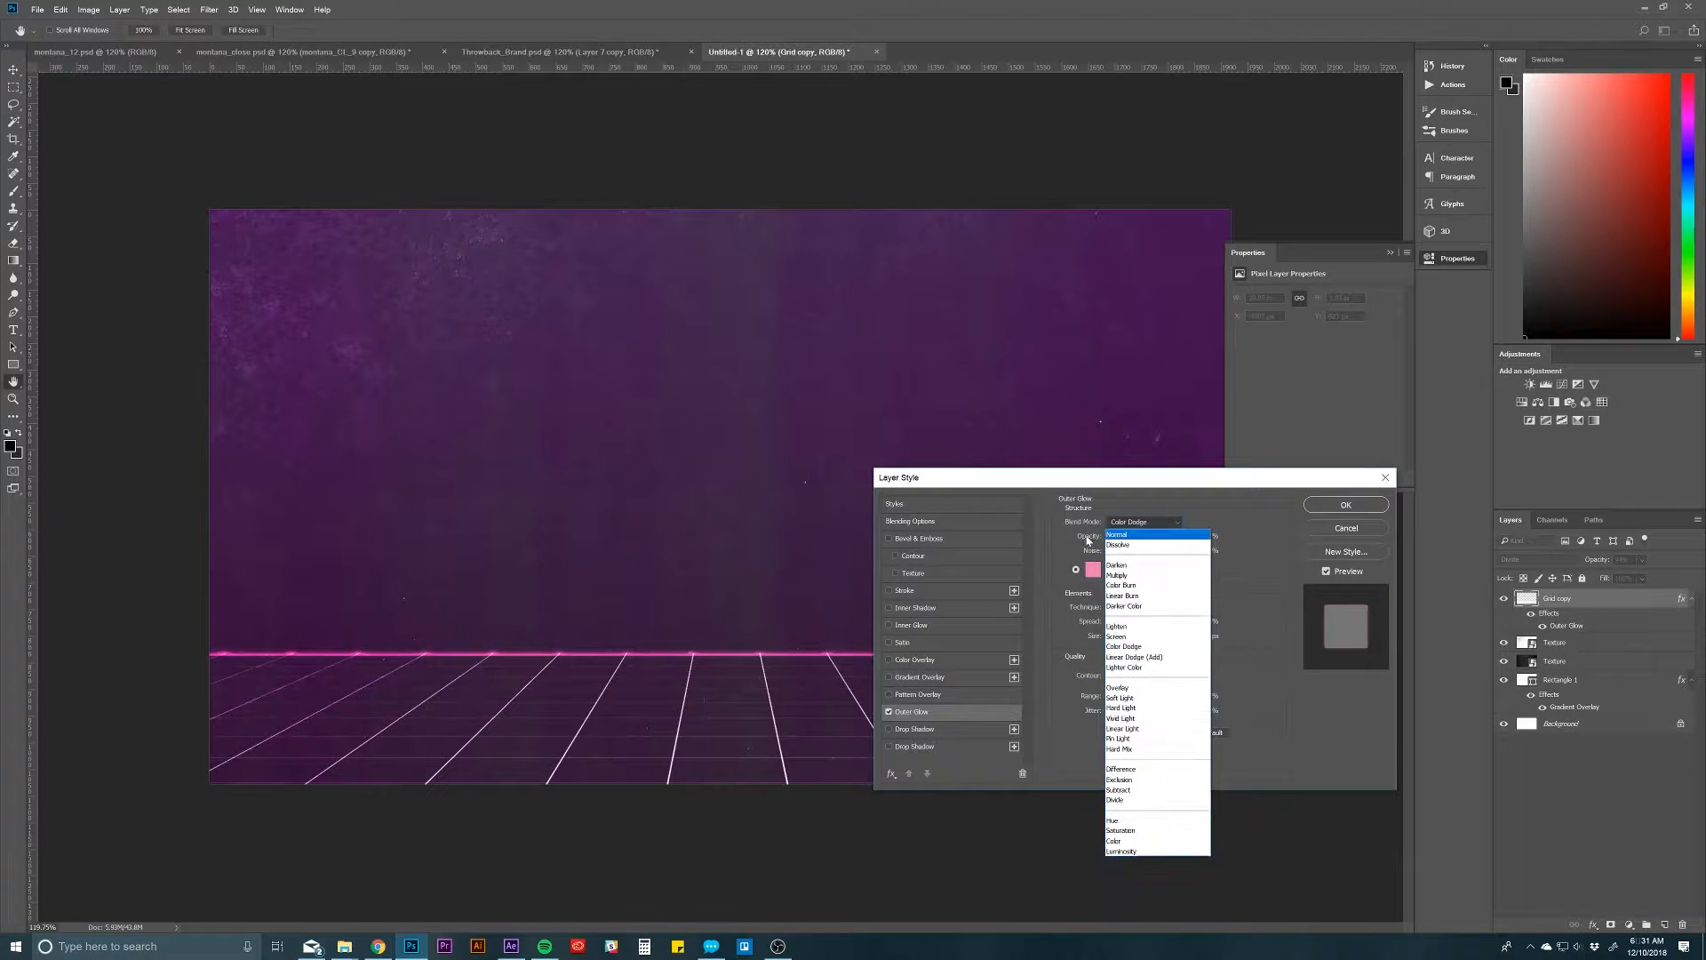
left_click(1092, 567)
left_click(1093, 570)
mouse_move(1380, 397)
left_mouse_down()
mouse_move(1381, 414)
mouse_move(1379, 399)
left_mouse_up()
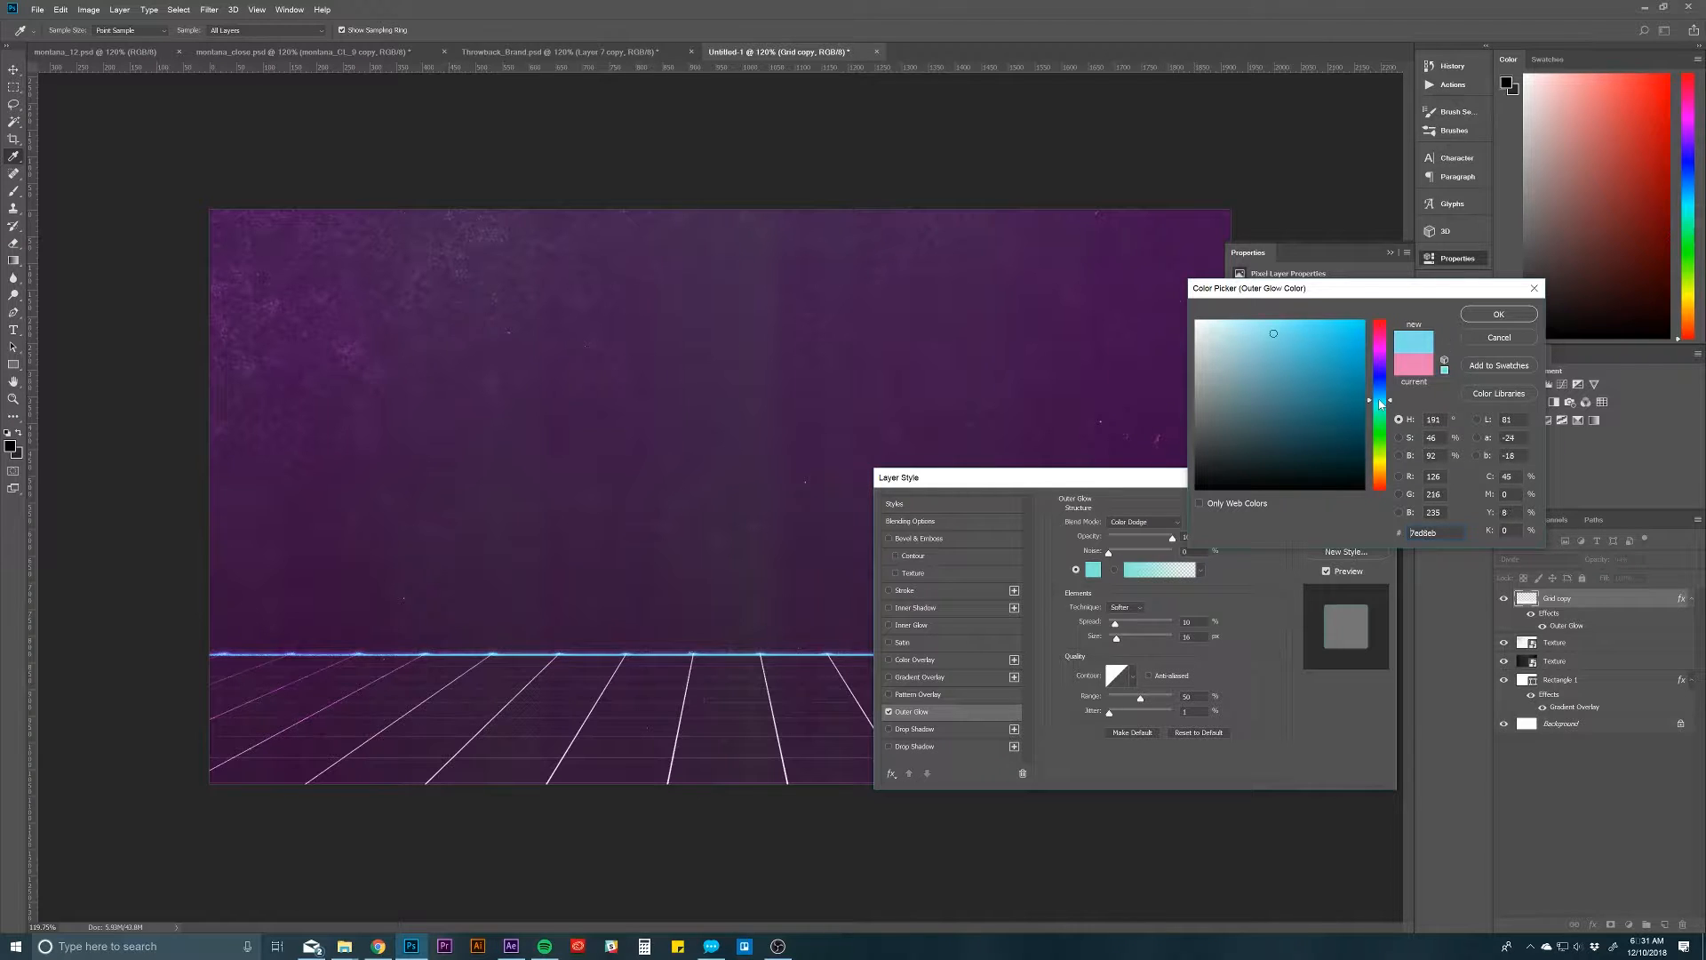
left_click(1255, 330)
left_click(1499, 313)
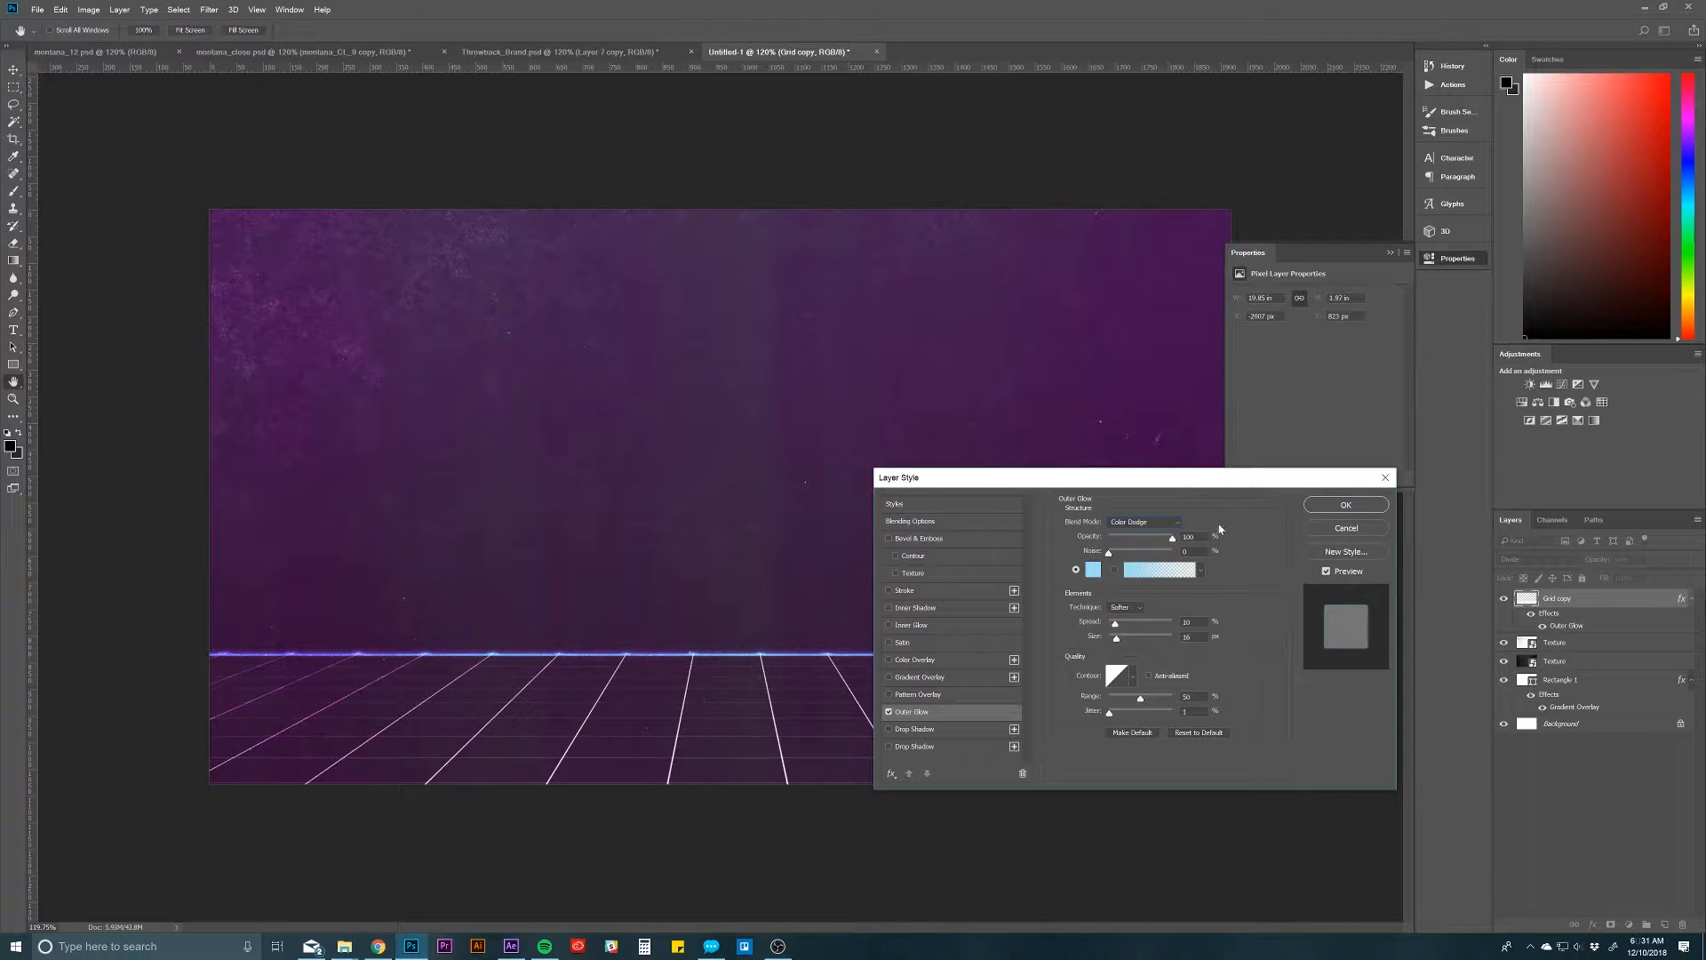
left_click_drag(1117, 621, 1120, 643)
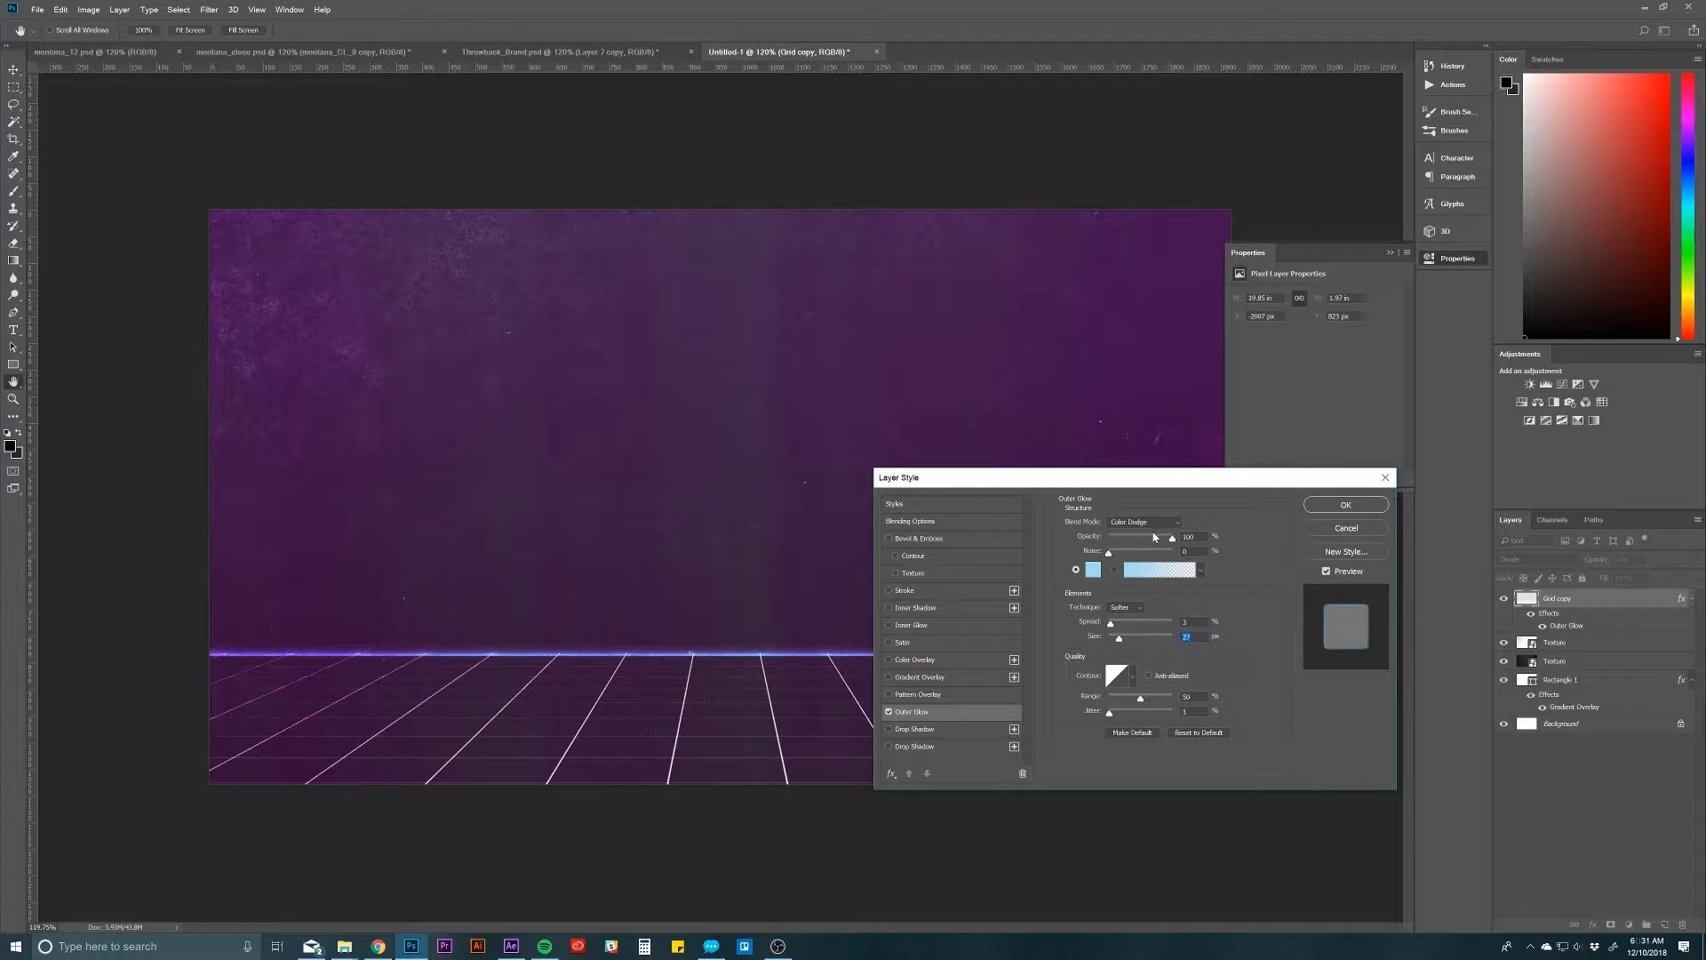
left_click_drag(1154, 537, 1151, 540)
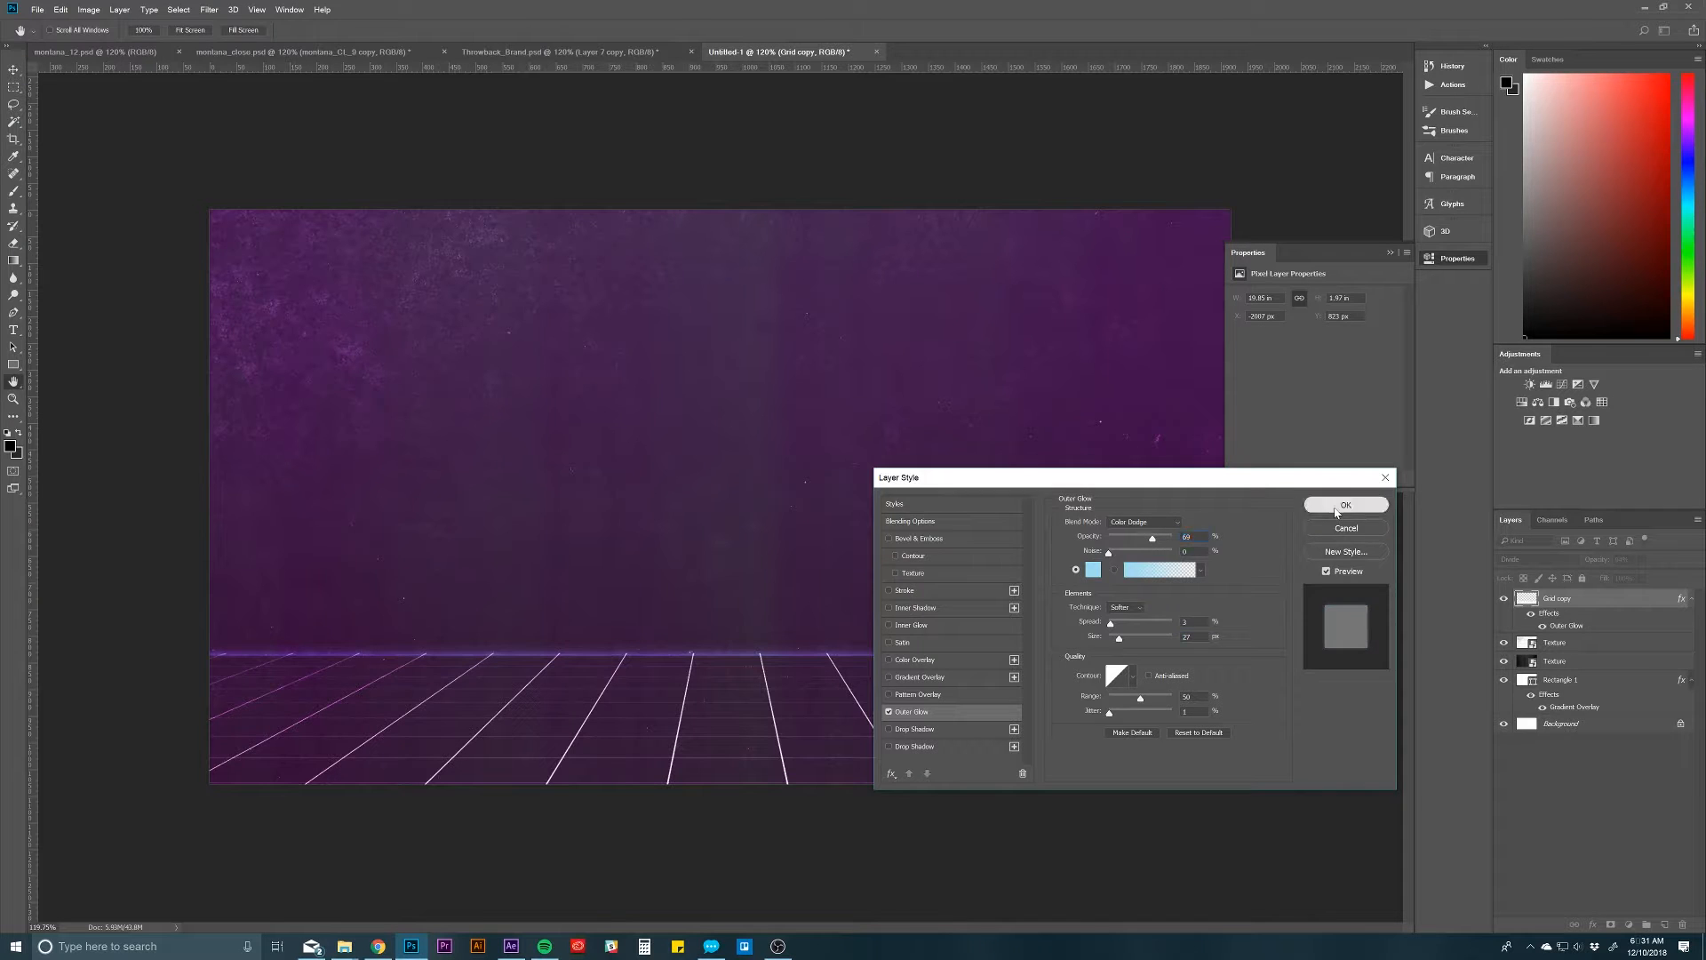
left_click(1346, 504)
Step: Set the Grid copy layer's opacity to 30% and raise its Outer Glow opacity to nearly full strength
left_click(1607, 558)
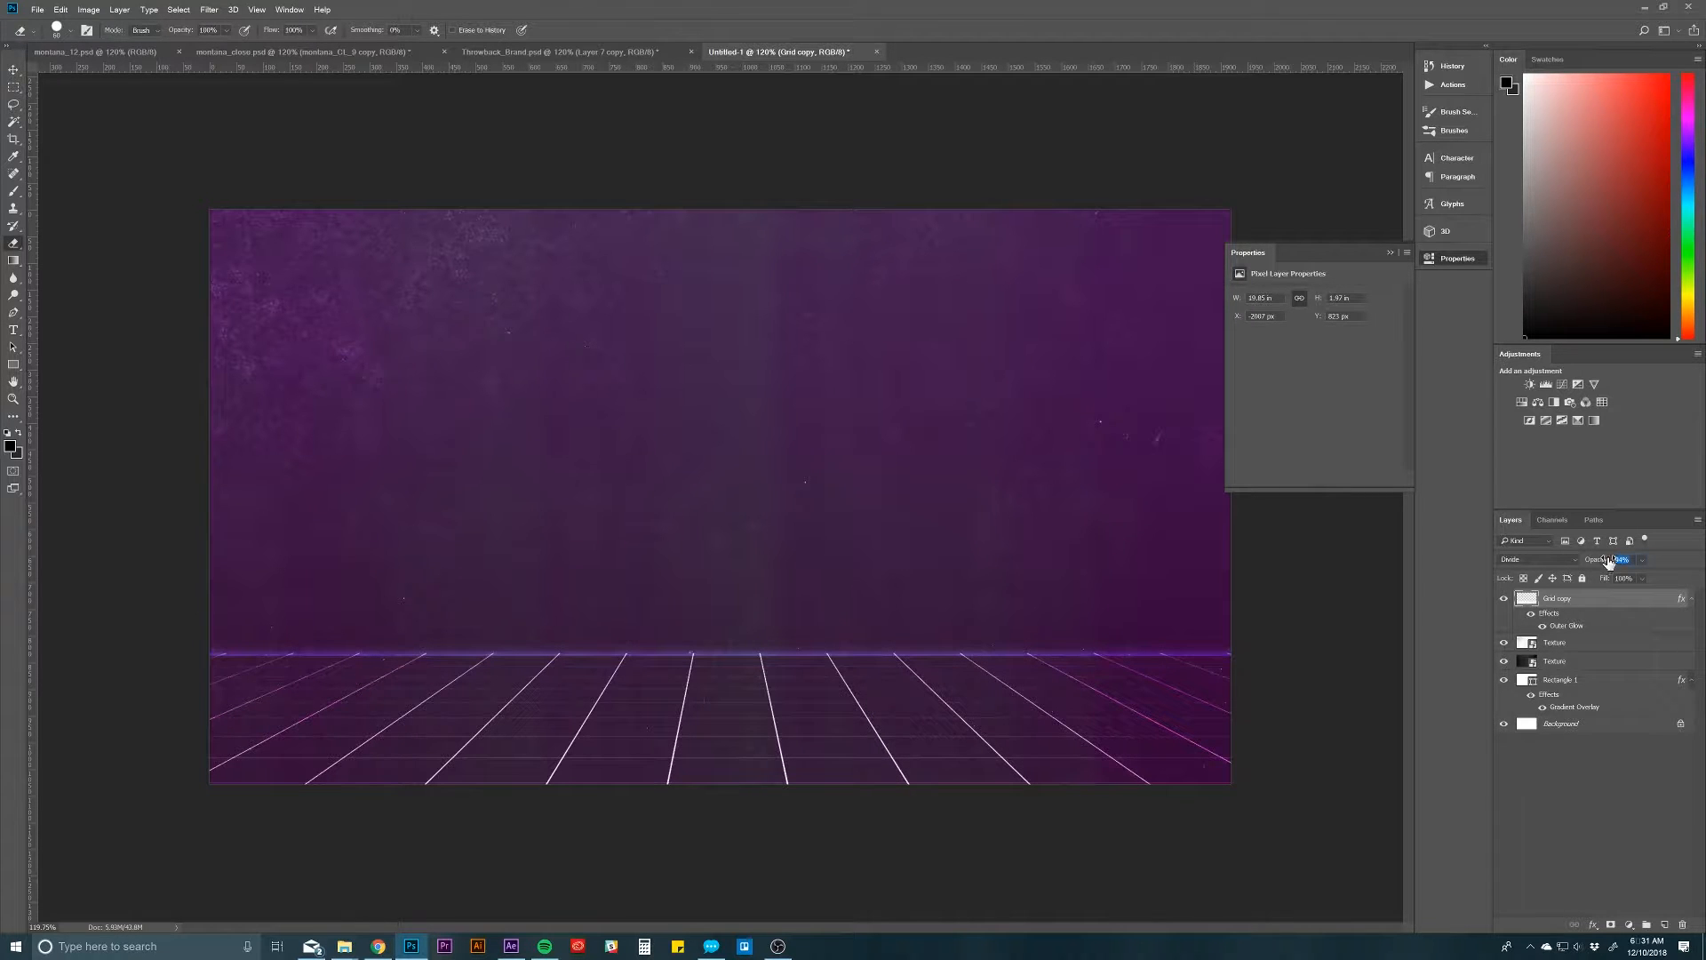
type("30")
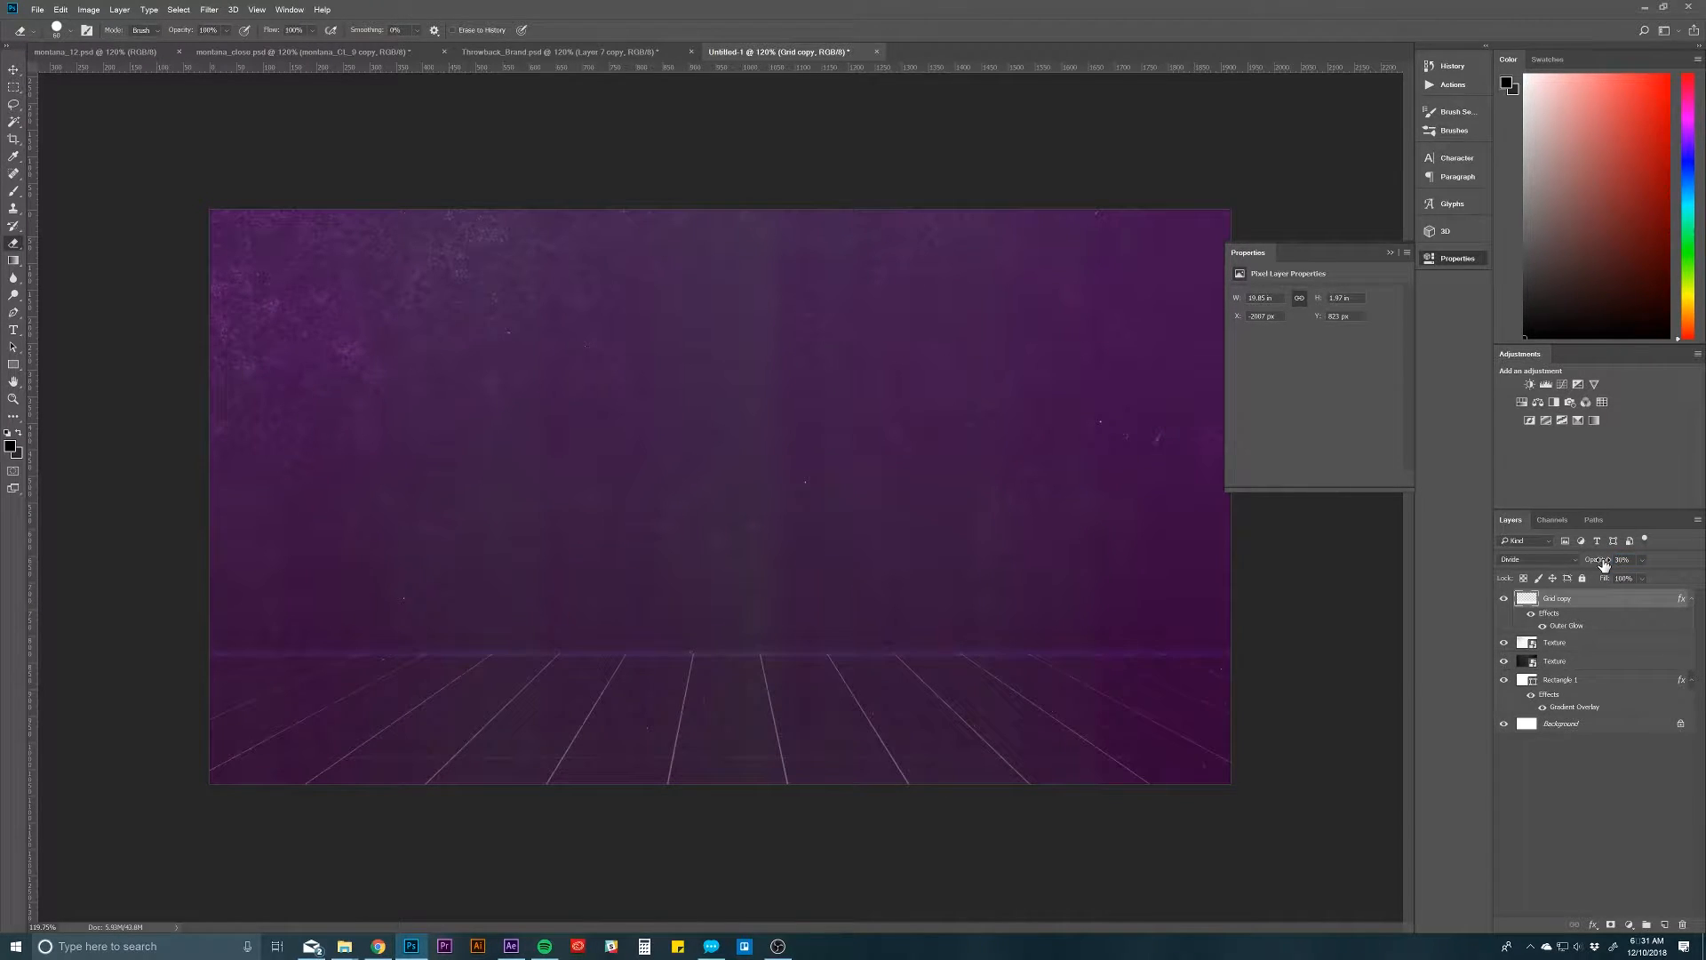
double_click(1571, 626)
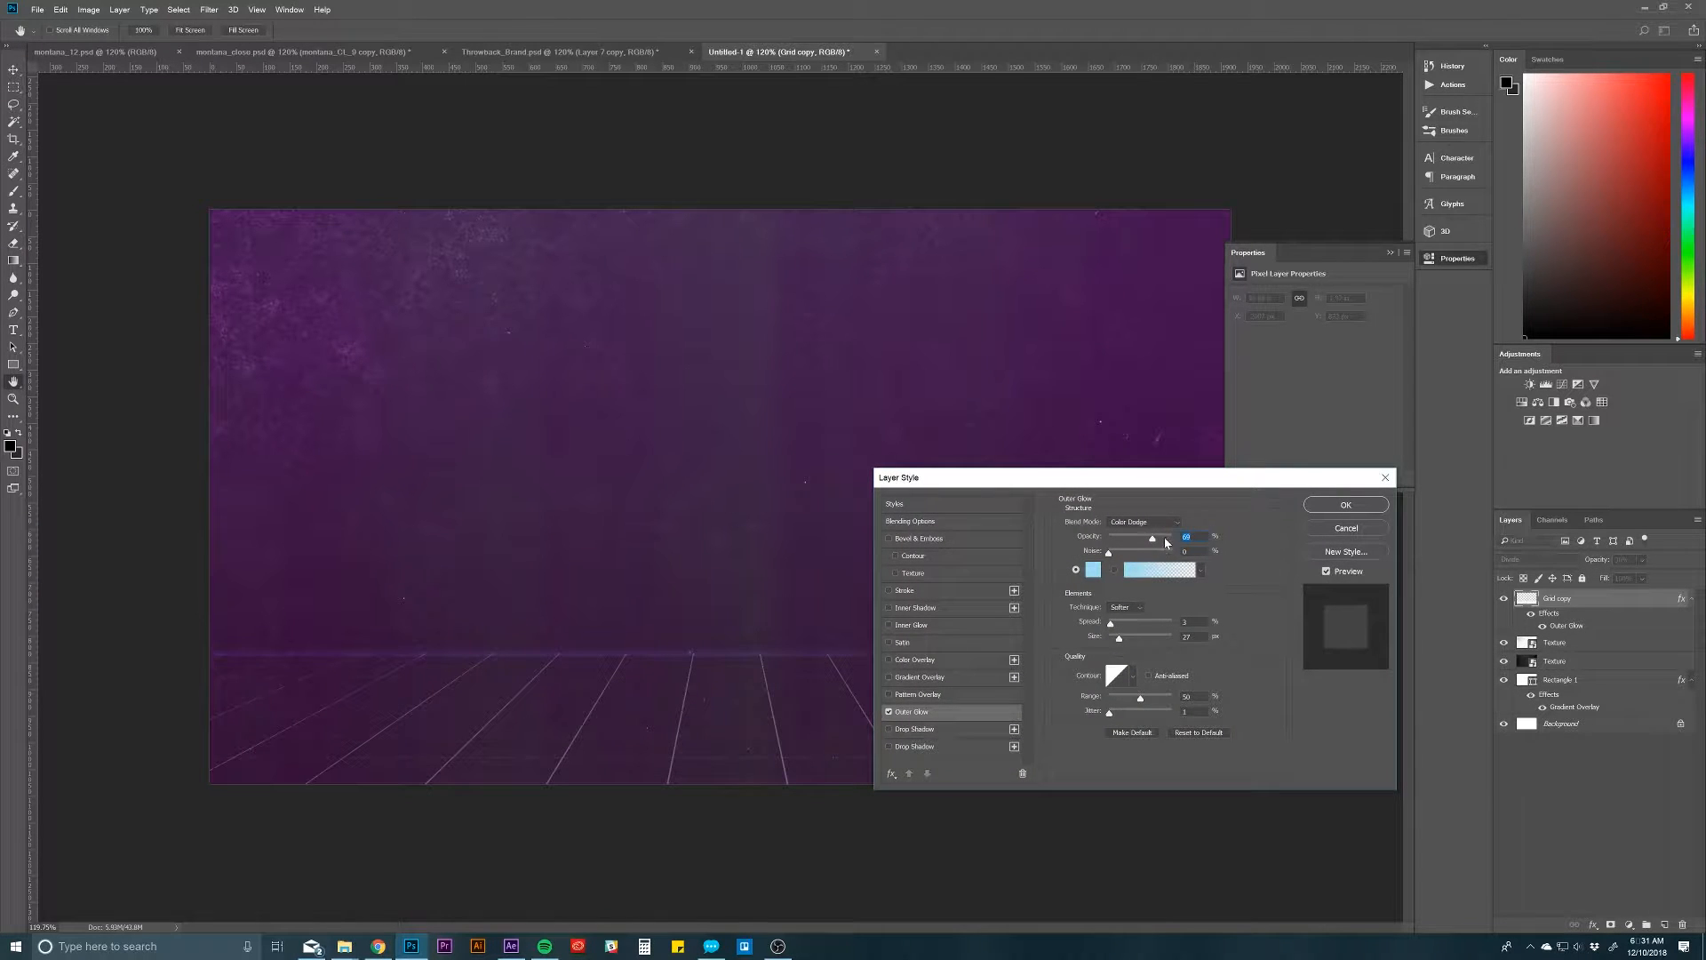
left_click_drag(1167, 542, 1173, 539)
left_click(1346, 504)
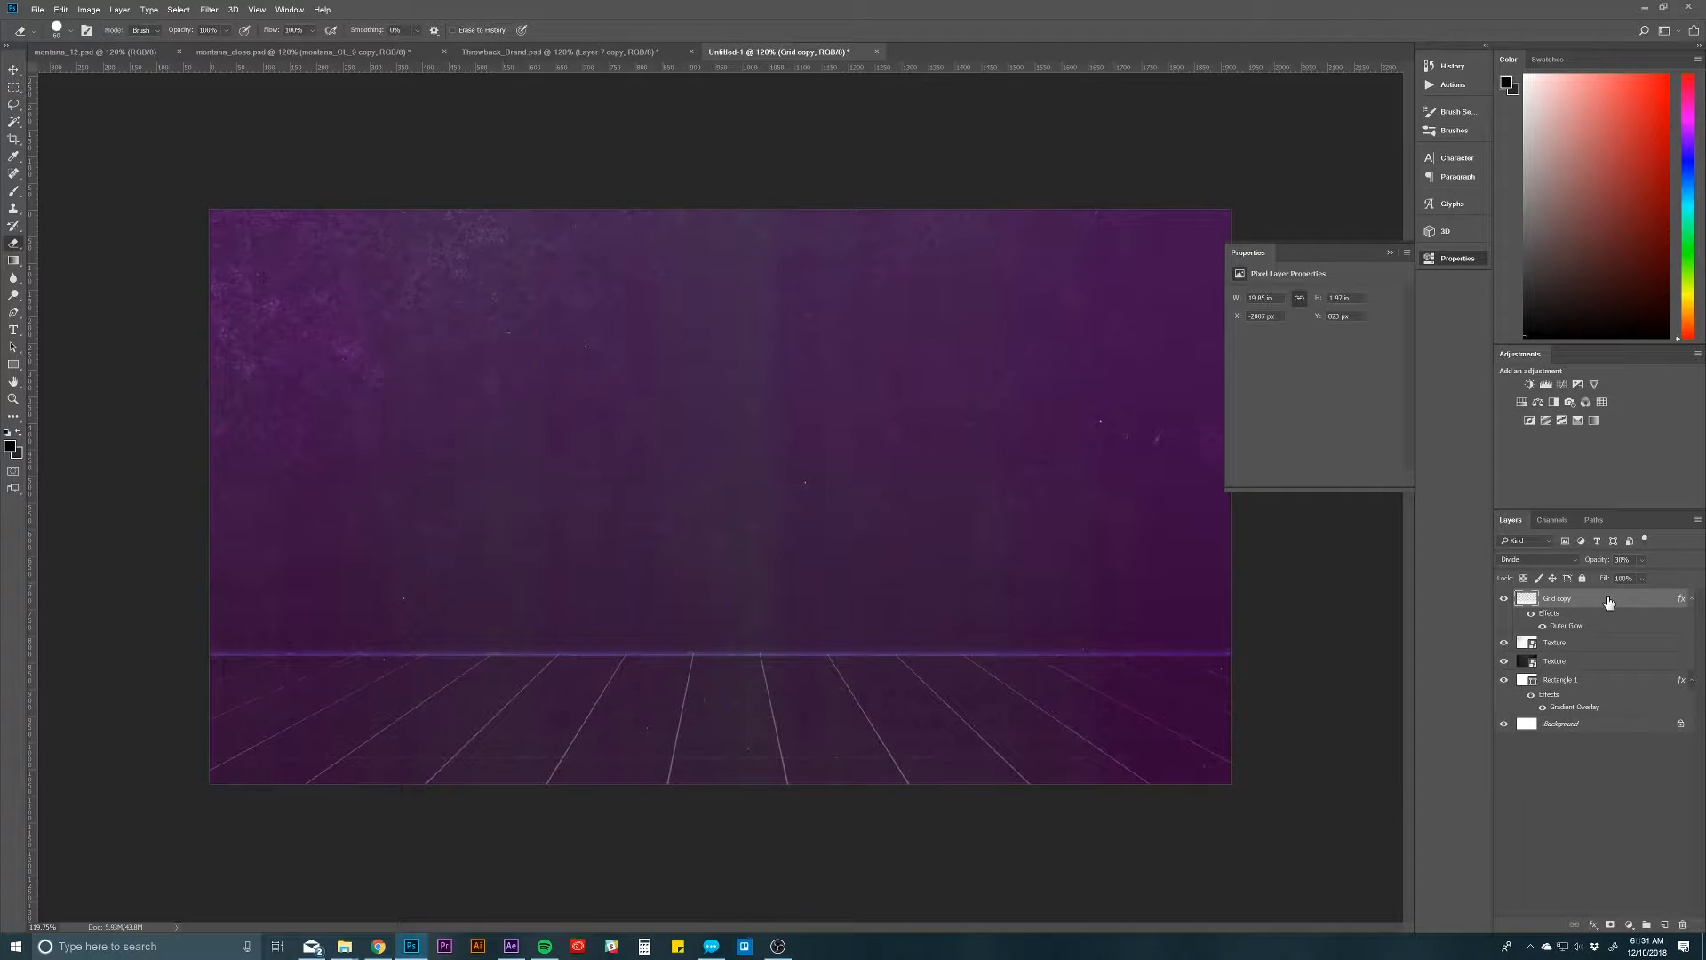
Step: Duplicate the grid layer, flip the copy vertically and move it to the canvas's upper edge as a mirrored ceiling
key("ctrl+j")
key("ctrl+t")
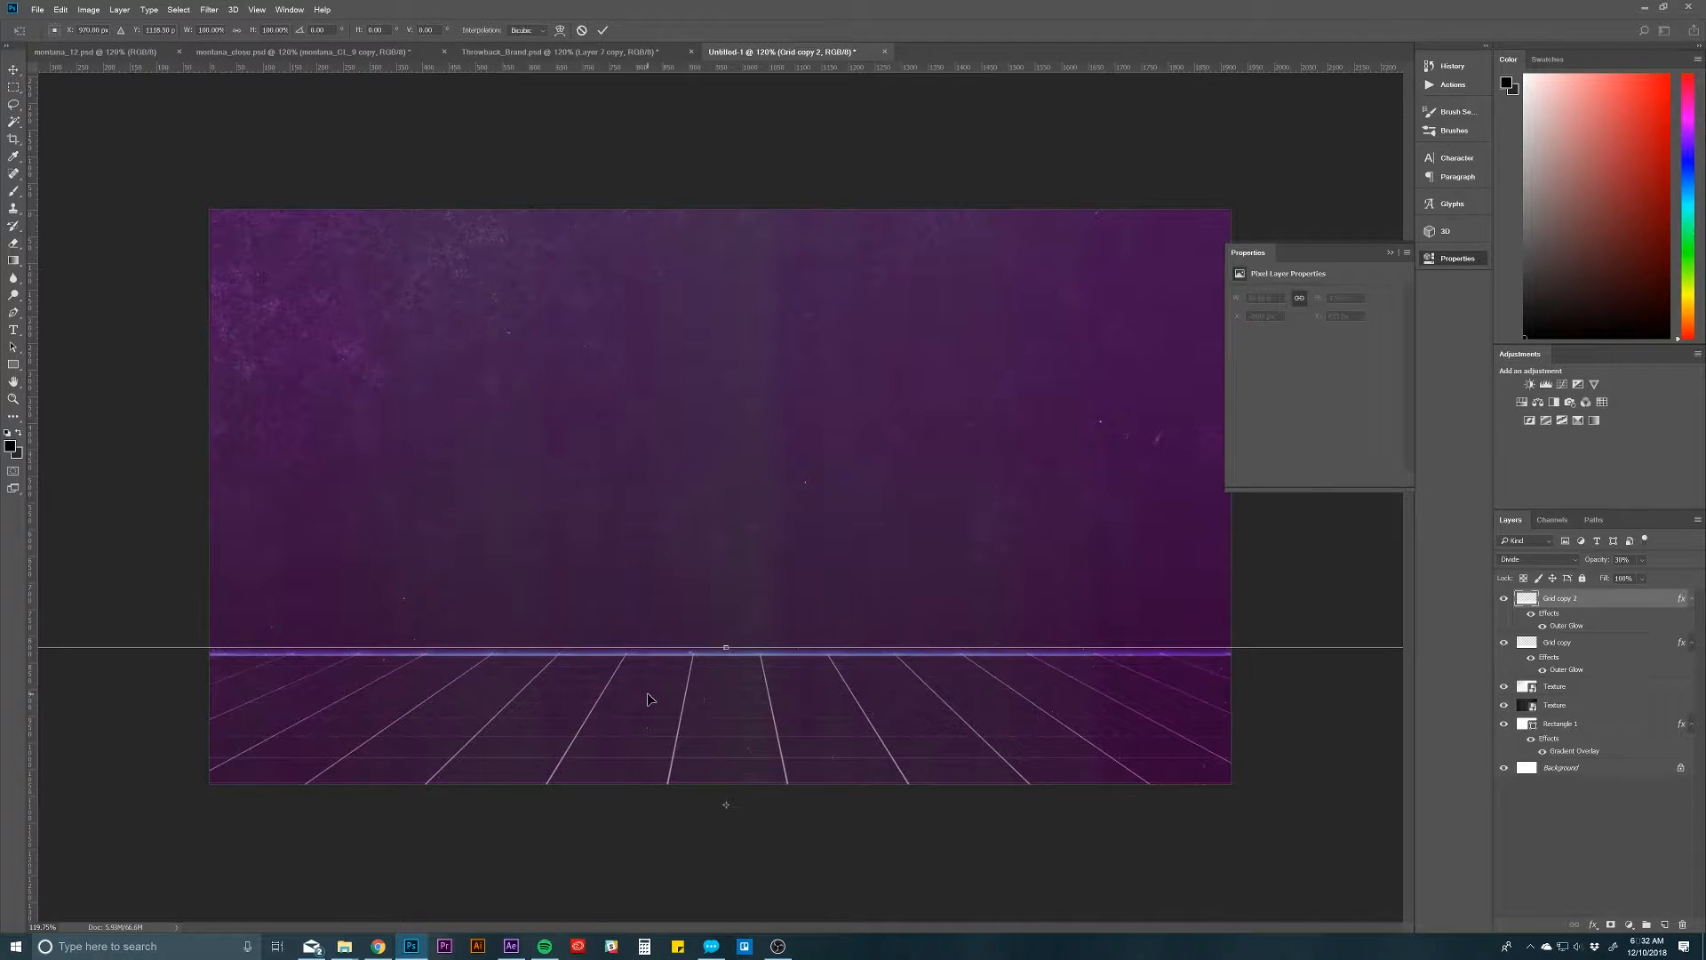
right_click(651, 700)
left_click(679, 863)
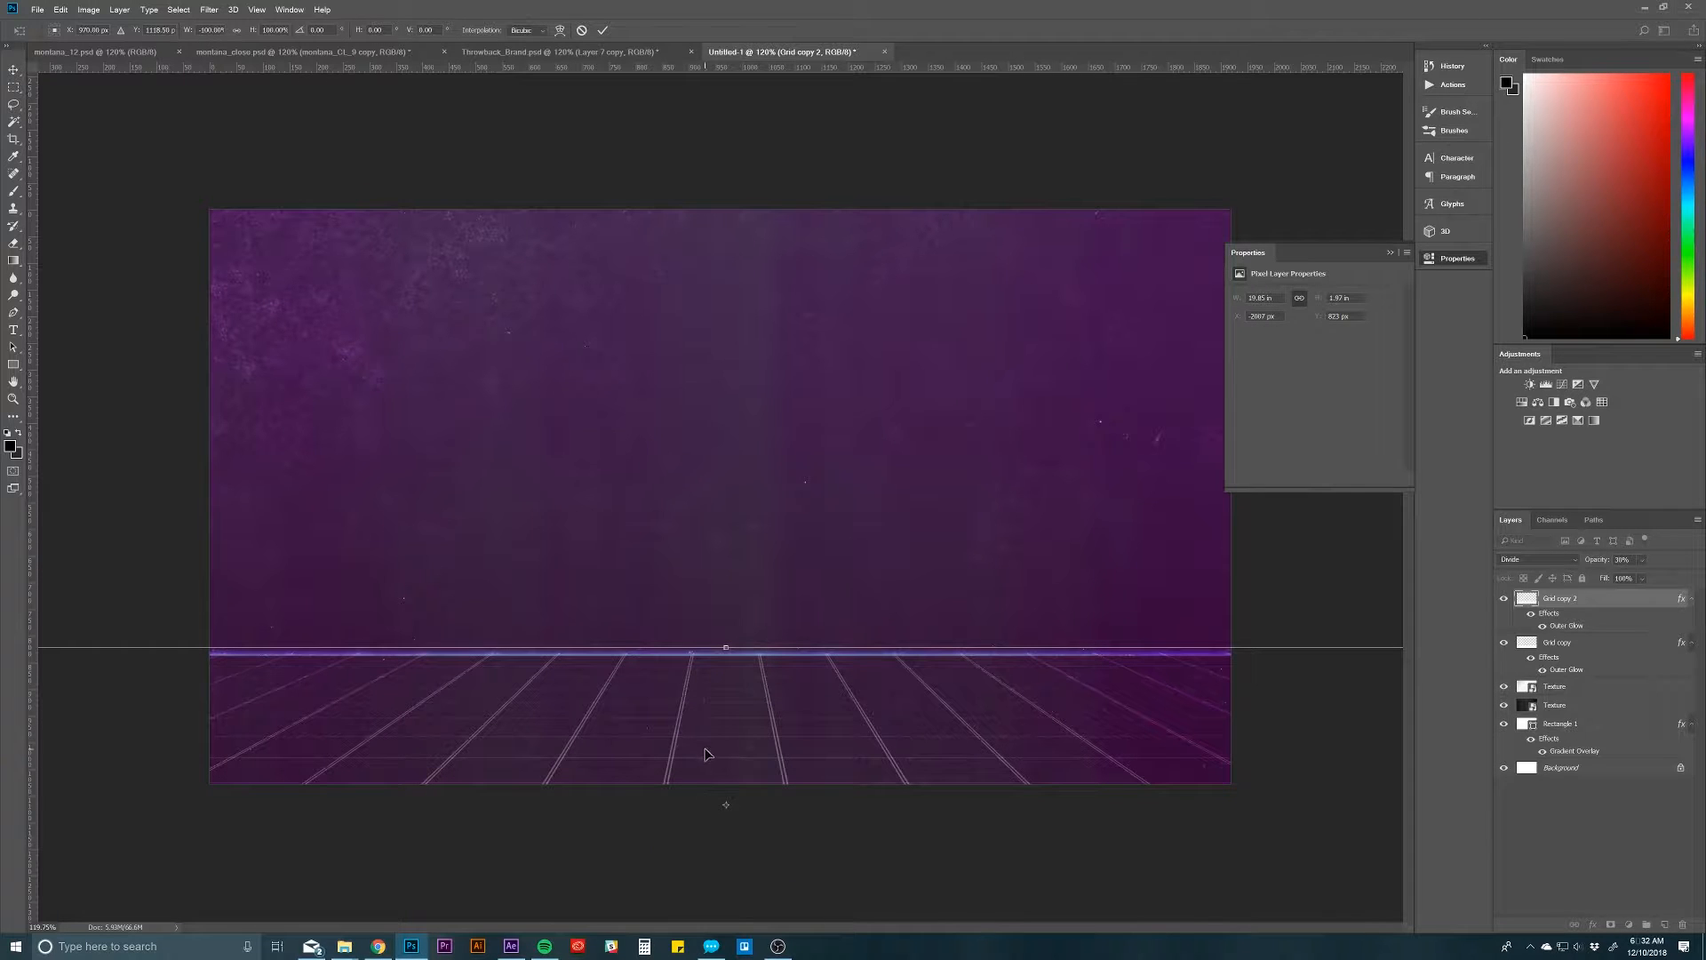
right_click(707, 745)
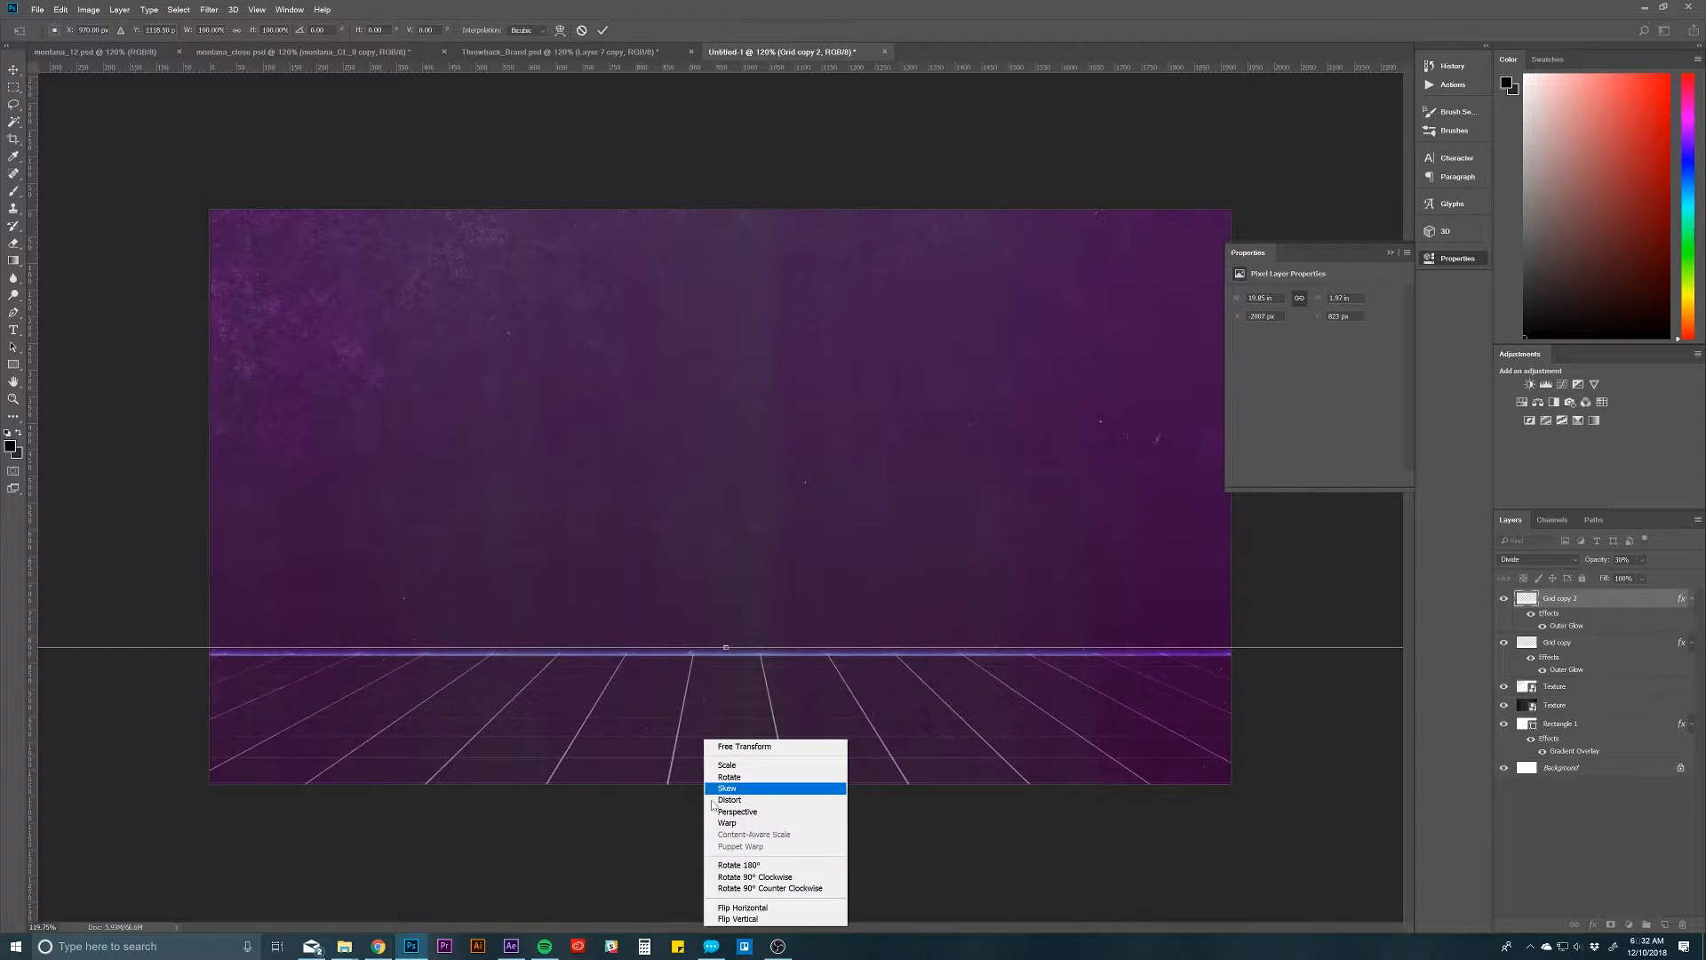
left_click(737, 918)
mouse_move(724, 807)
left_mouse_down()
mouse_move(743, 279)
mouse_move(722, 329)
mouse_move(730, 200)
mouse_move(735, 224)
left_mouse_up()
key("Return")
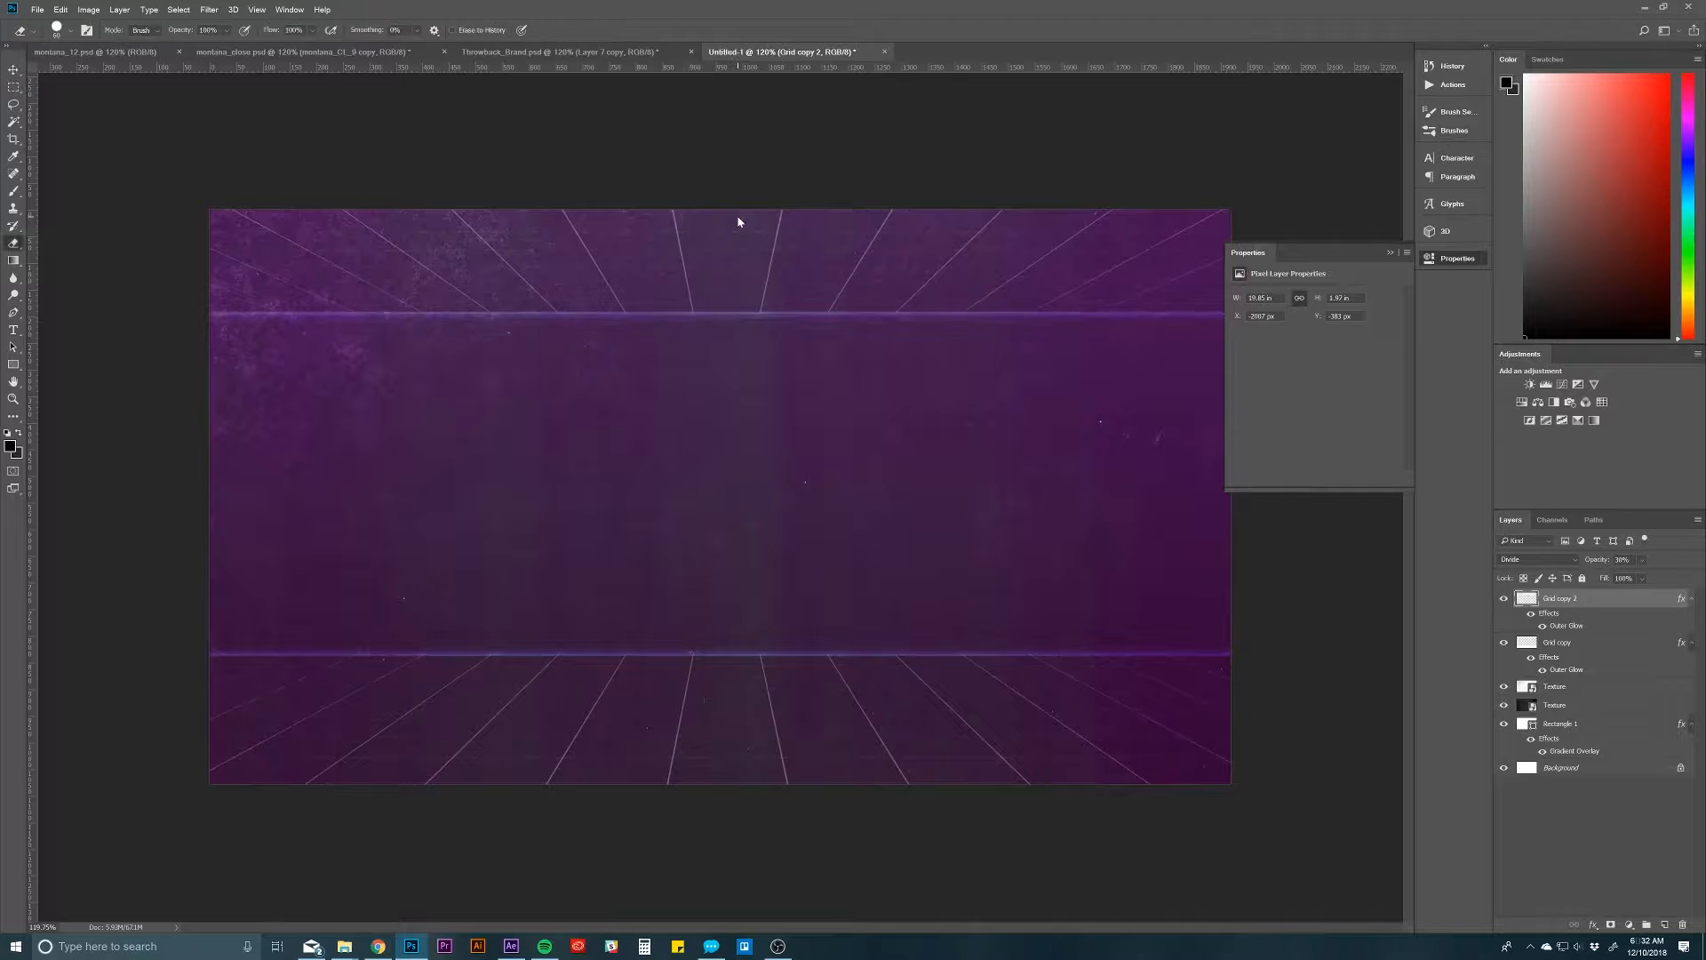
key("e")
Step: Examine what the Grain group contributes in Throwback_Brand.psd by hiding and showing it
left_click(569, 52)
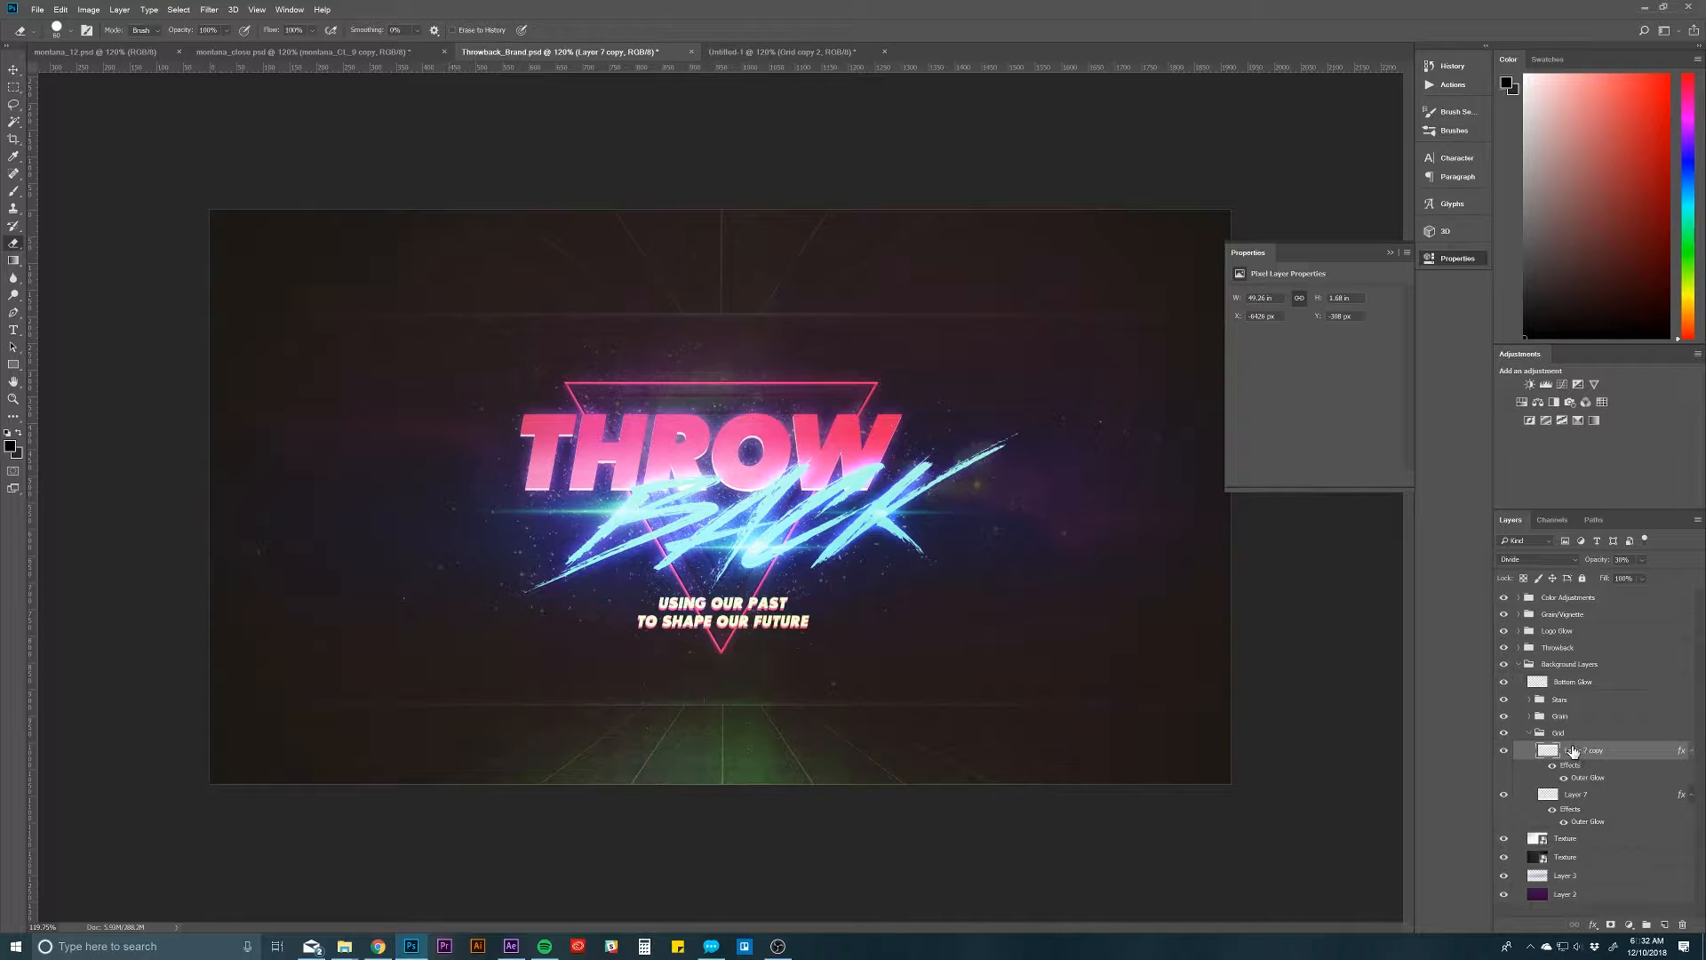
left_click(1531, 736)
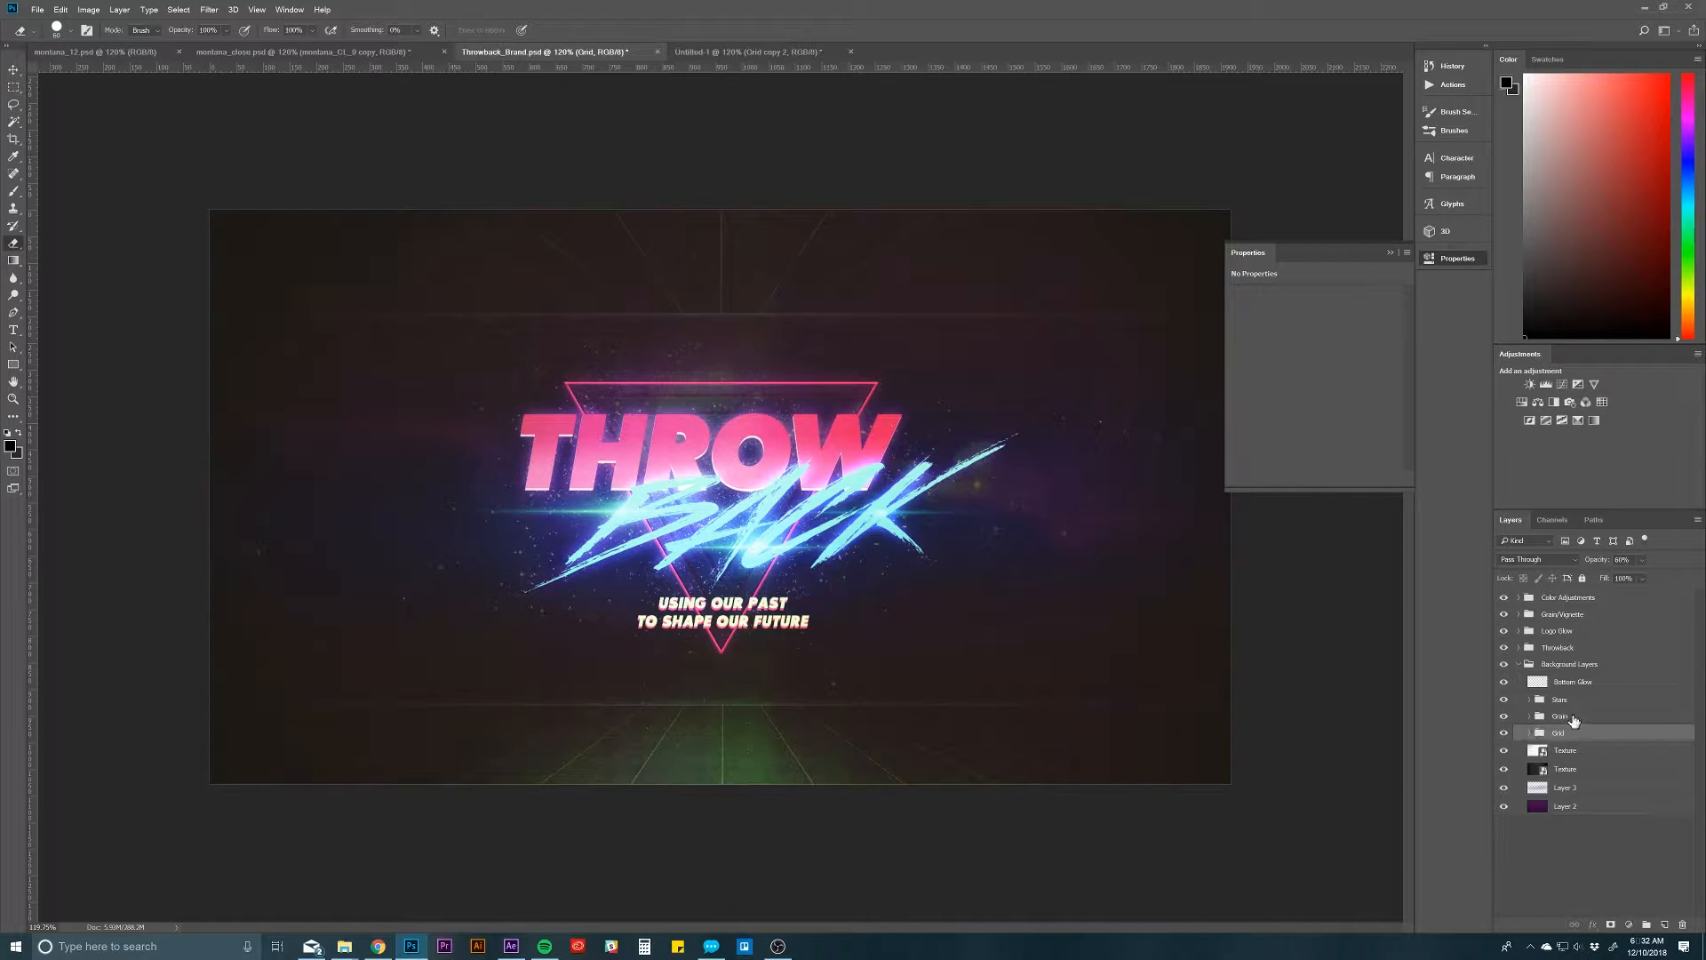
left_click(1572, 717)
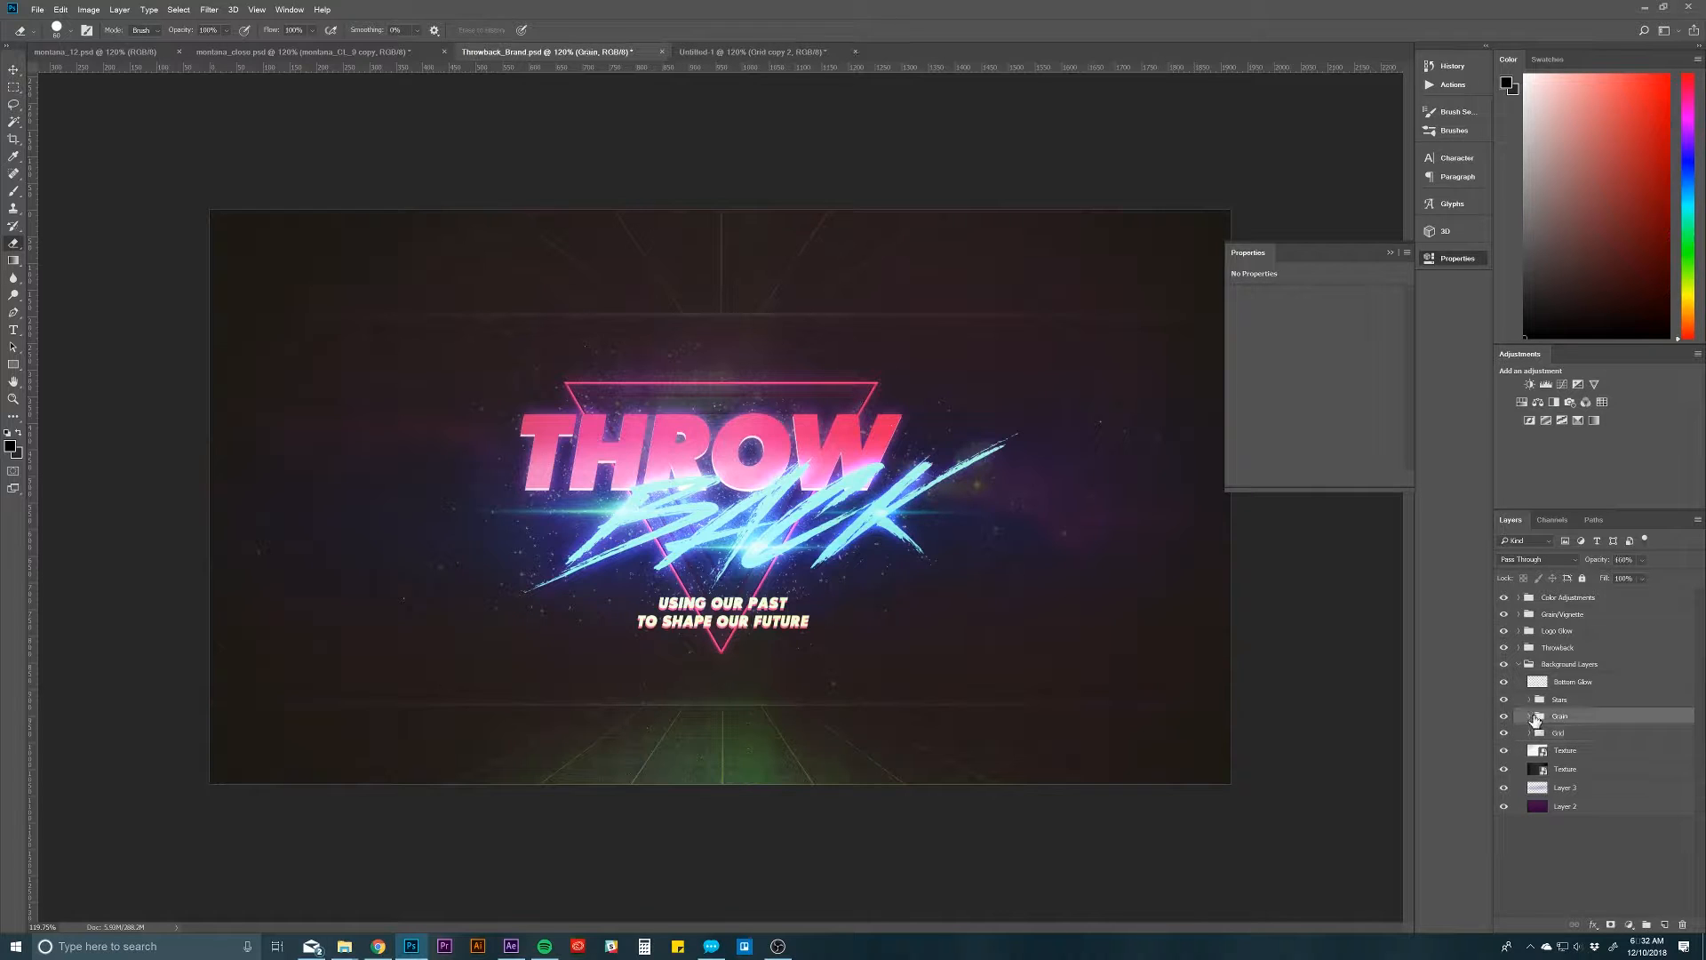
left_click(1504, 716)
left_click(1504, 716)
Step: Group the two glowing grid layers in the Untitled-1 document and name the group GRID
left_click(724, 52)
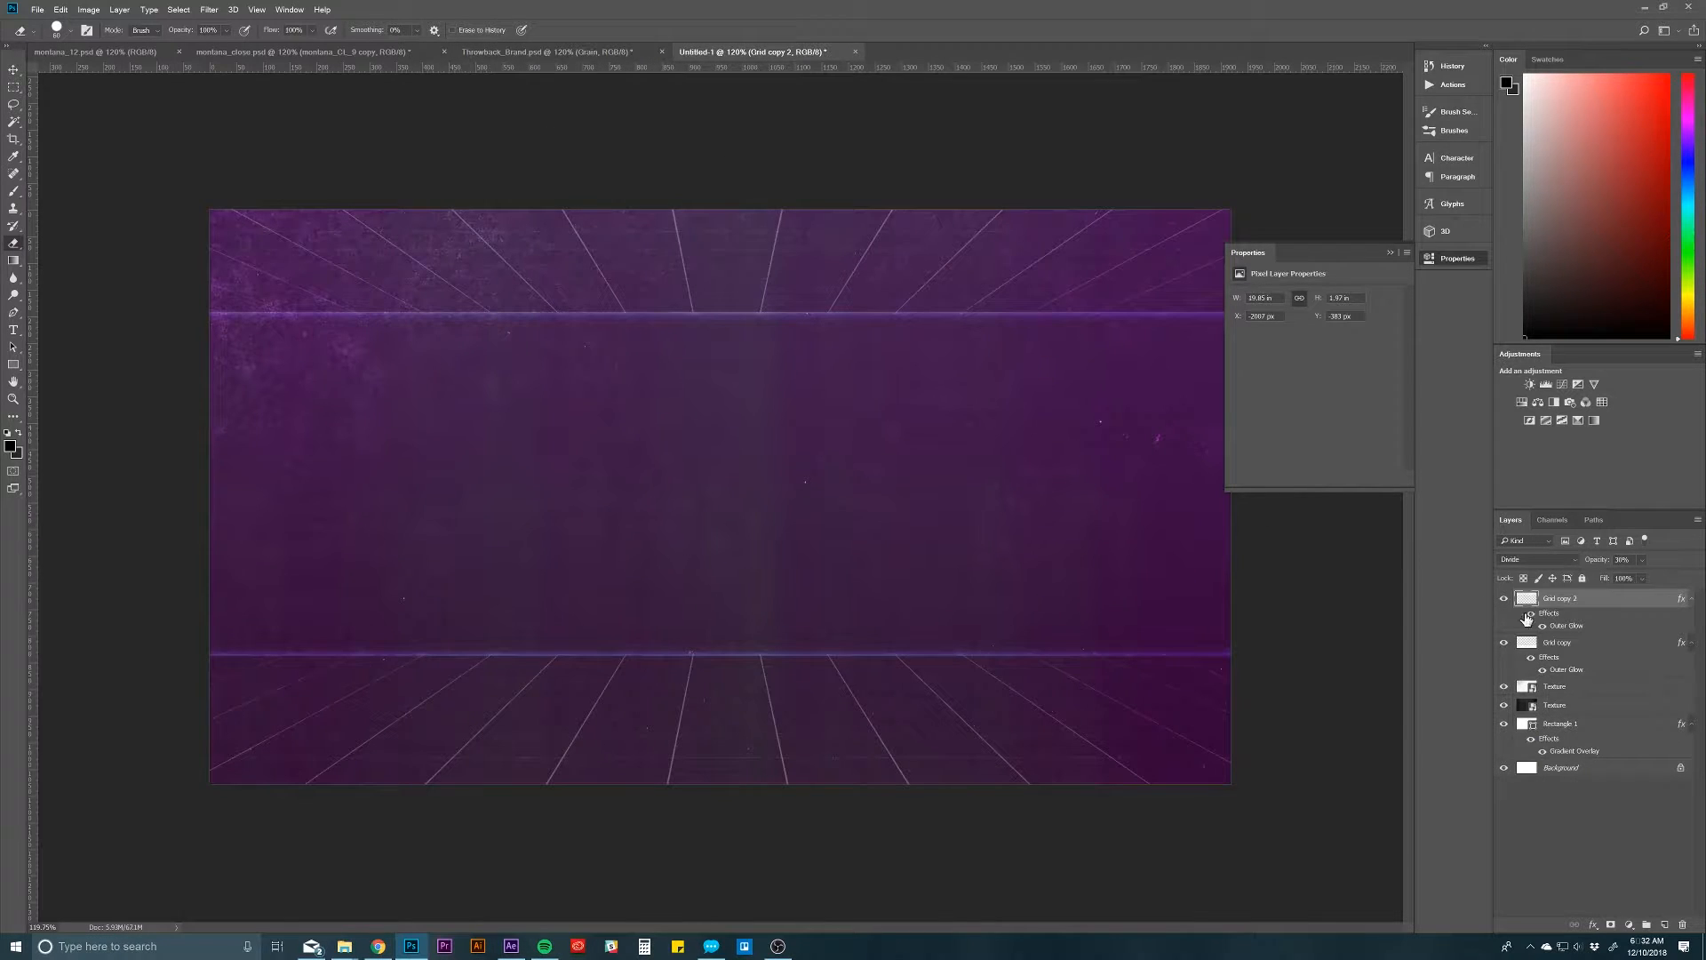
left_click(1575, 647)
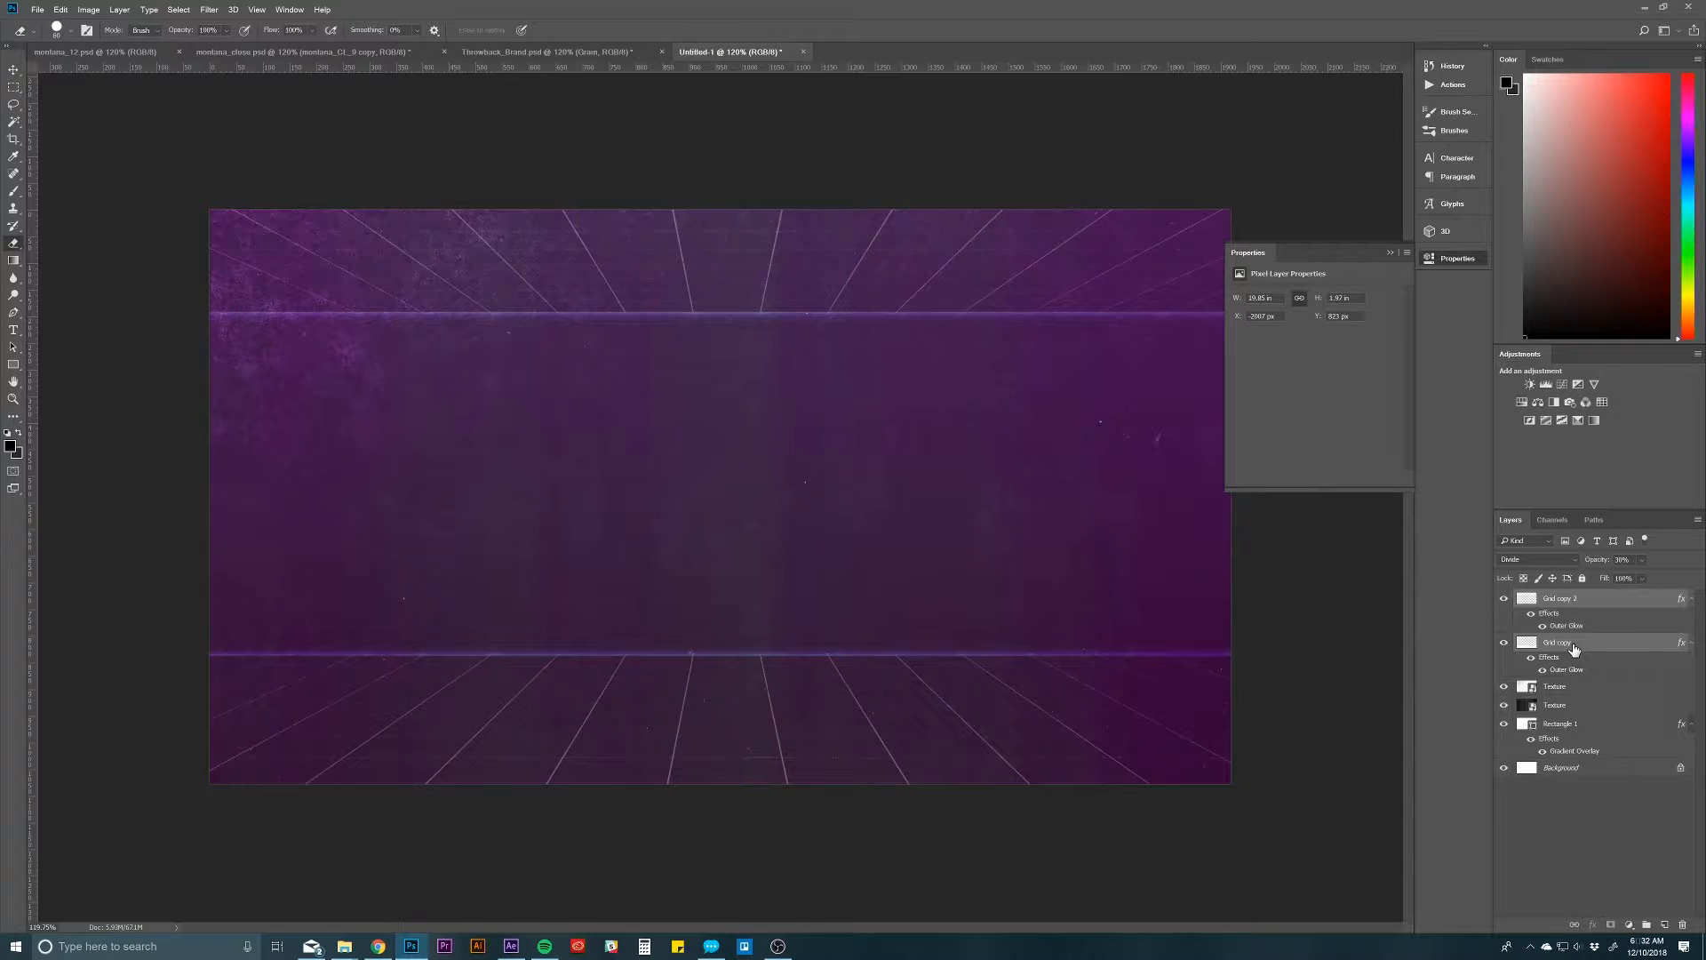
key("ctrl+g")
double_click(1555, 597)
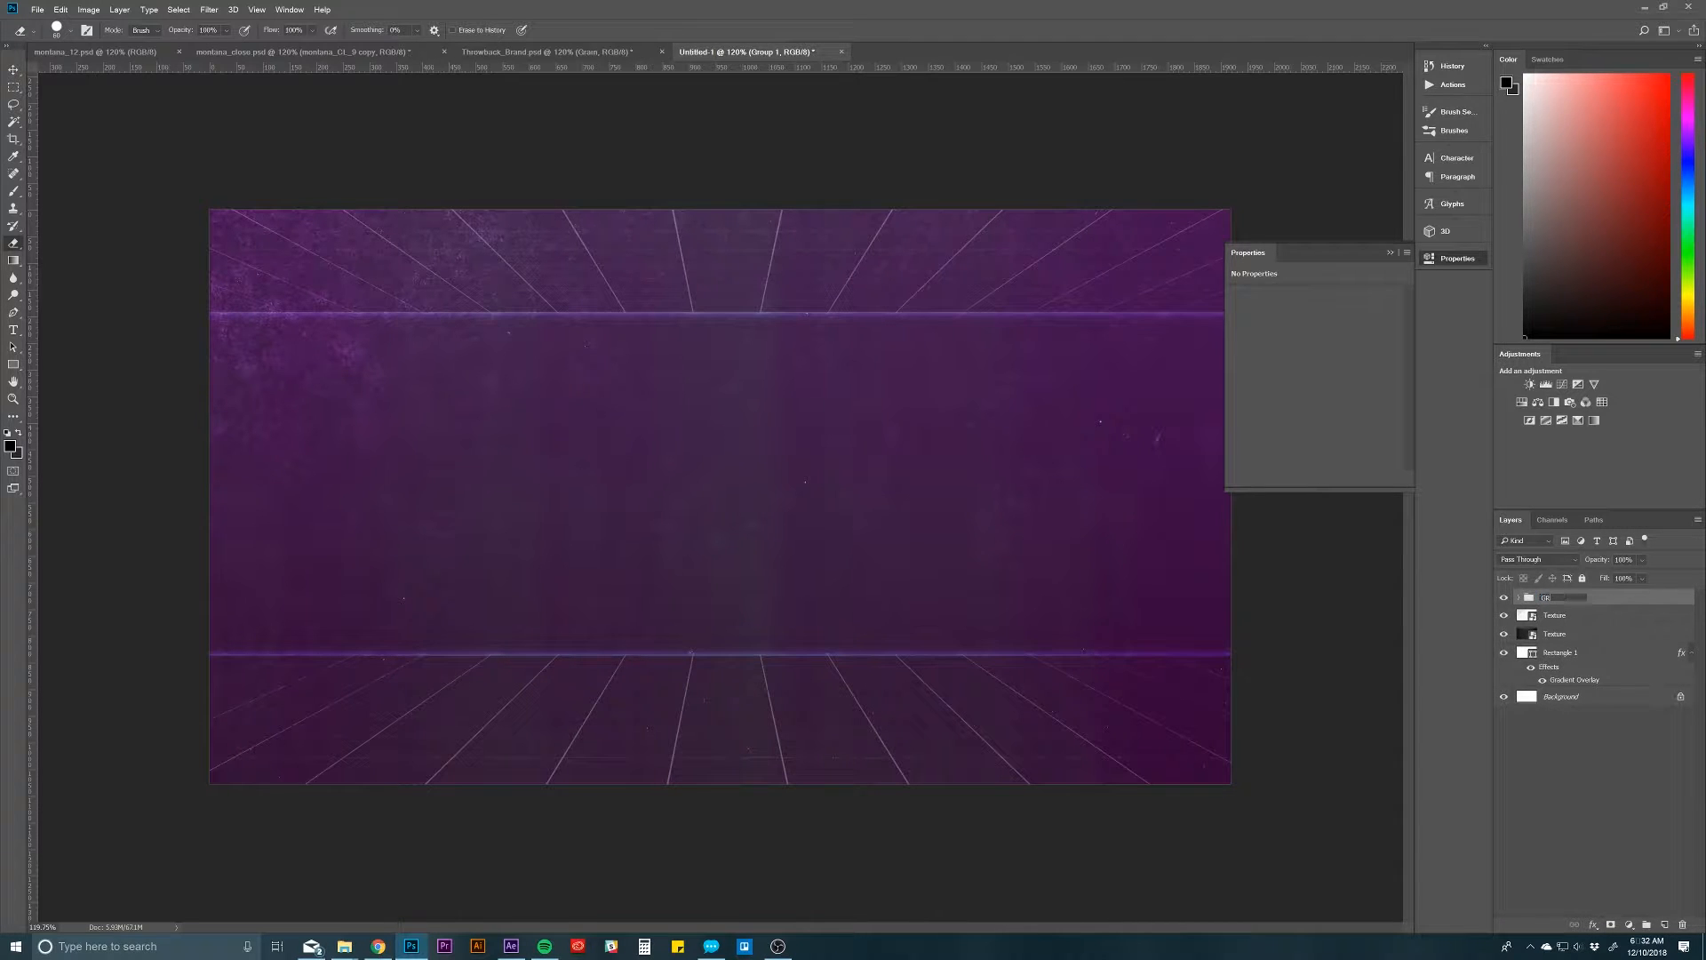
key("Return")
left_click(1564, 784)
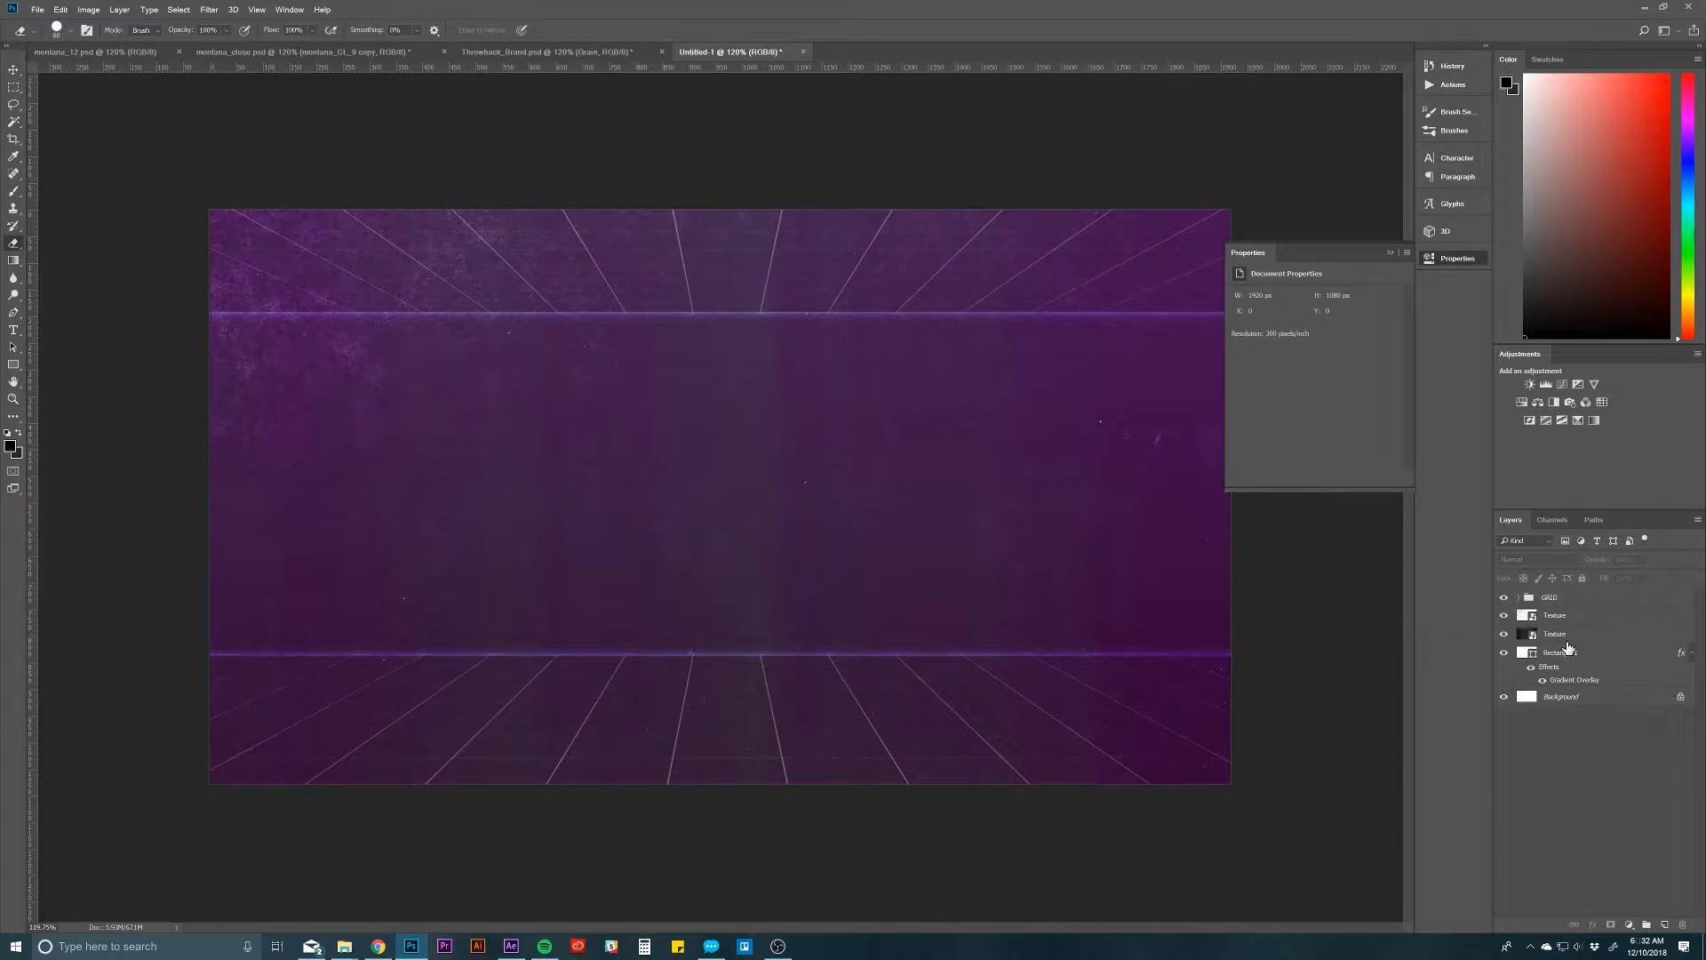
Step: Move the GRID group slightly down the canvas so that the floor and ceiling grids shift together
left_click(1567, 605)
key("v")
left_click_drag(884, 564, 893, 573)
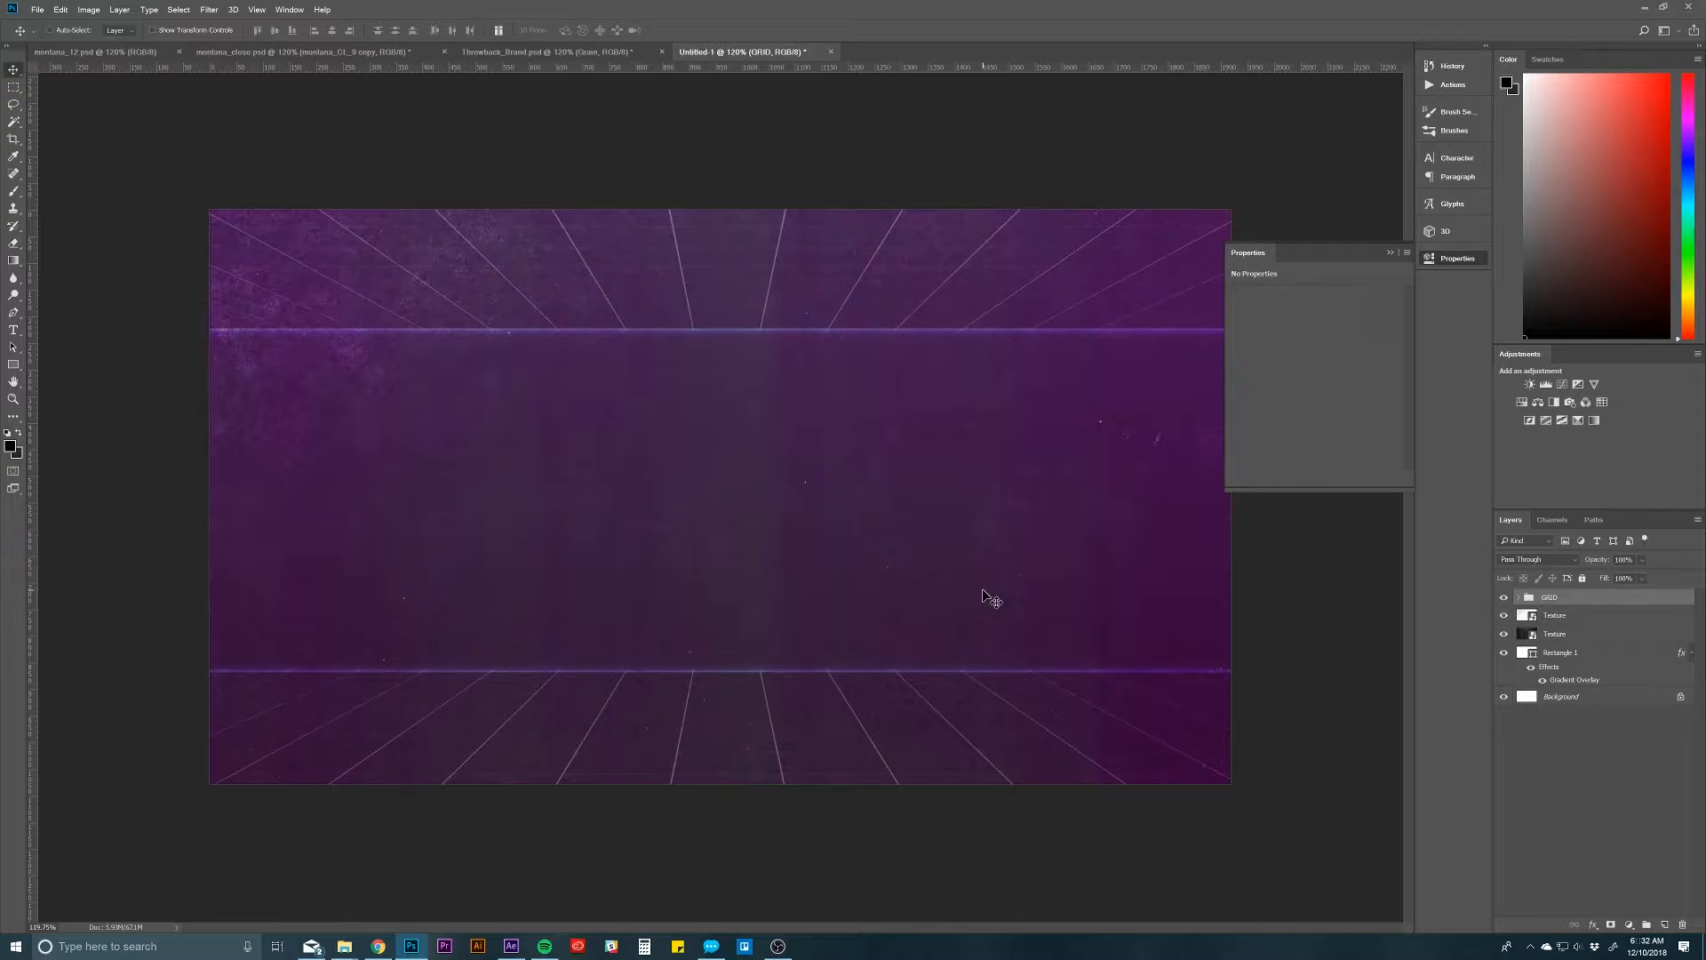
left_click(1590, 738)
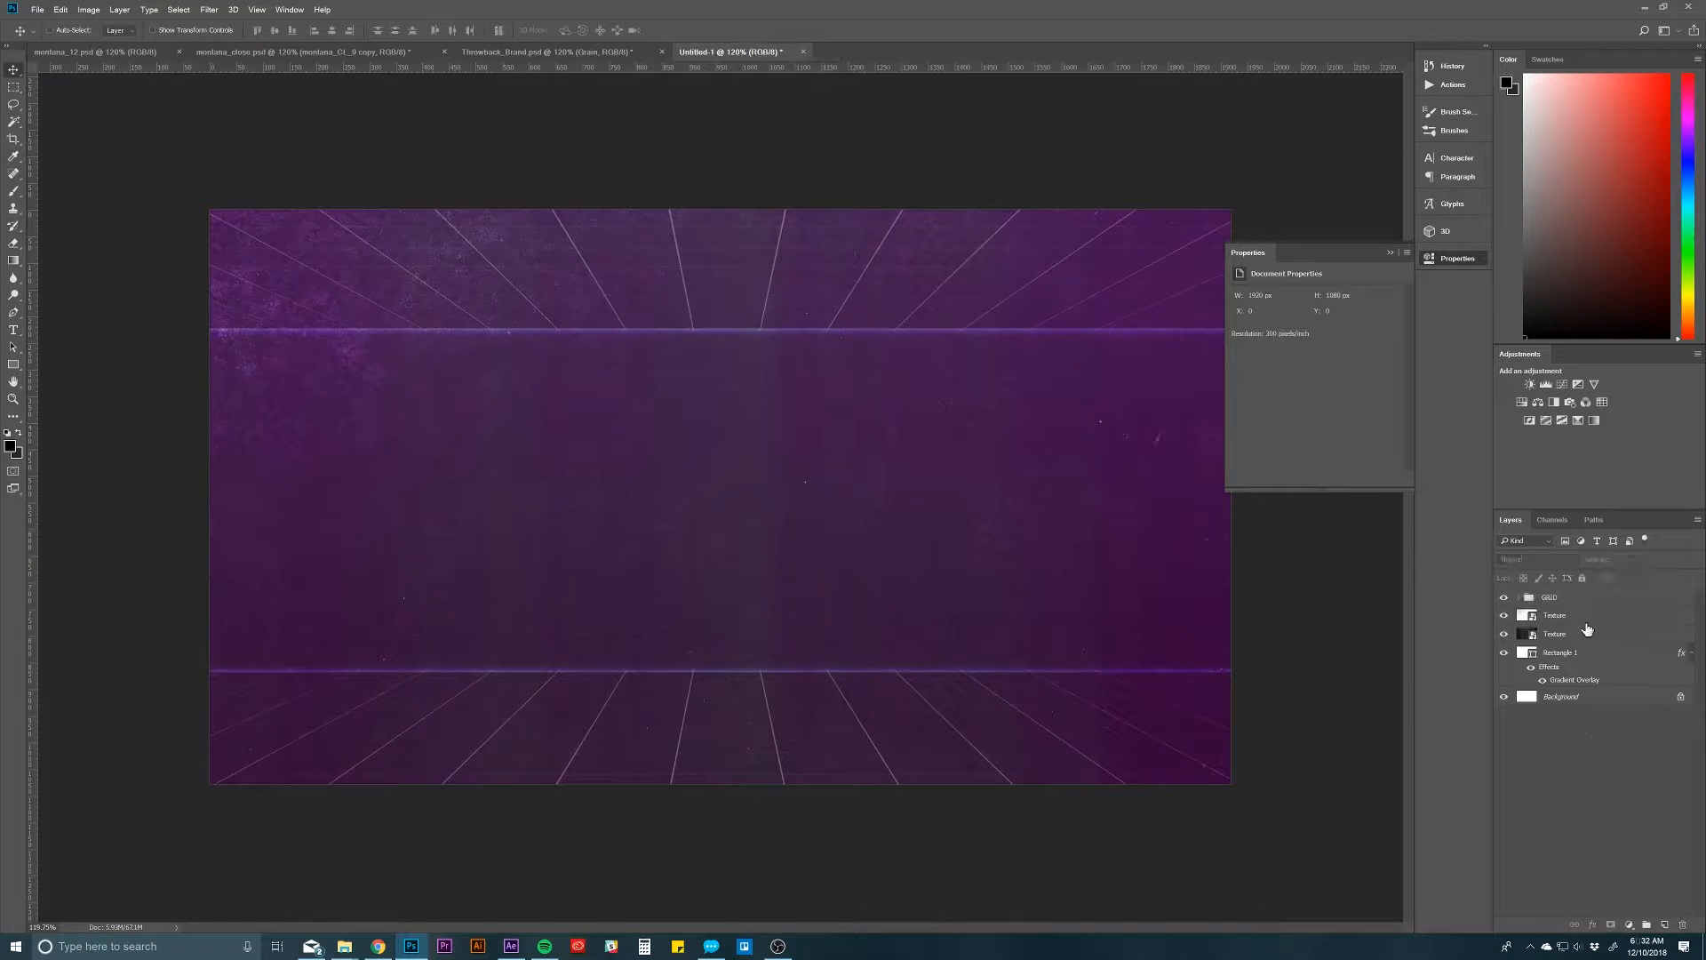
Step: Add a new layer above the GRID group and stamp black grain speckles near the canvas centre with the splatter brush
left_click(1589, 604)
key("ctrl+shift+n")
key("Return")
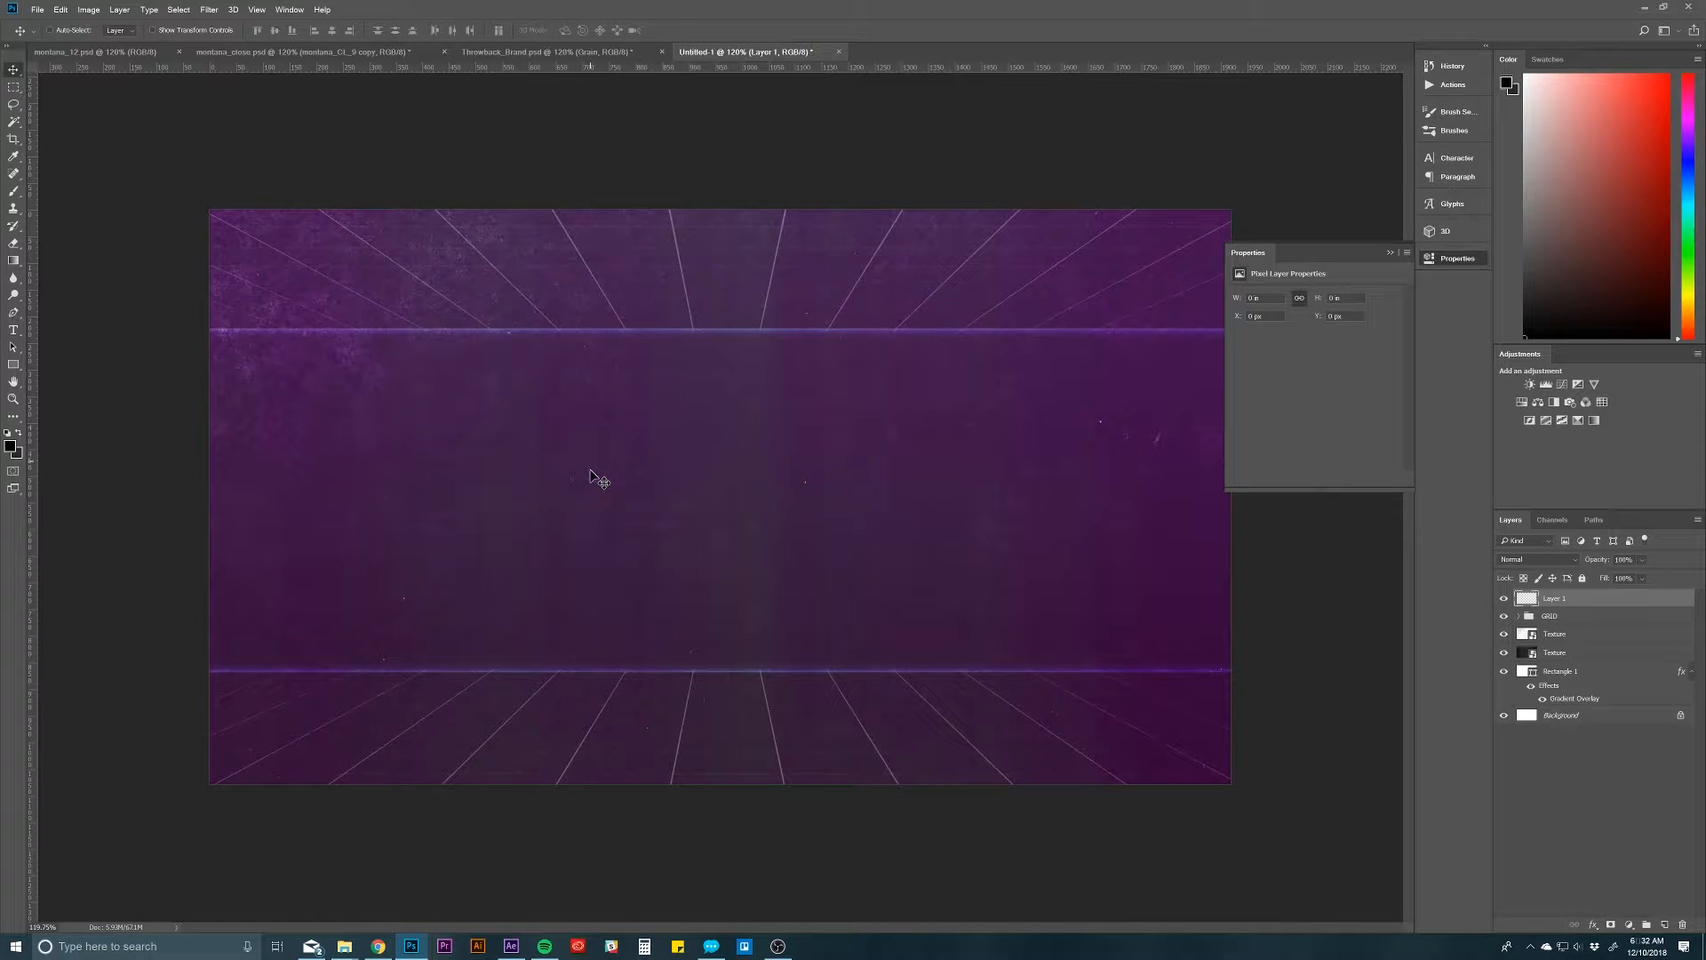
key("b")
left_click_drag(689, 382, 704, 534)
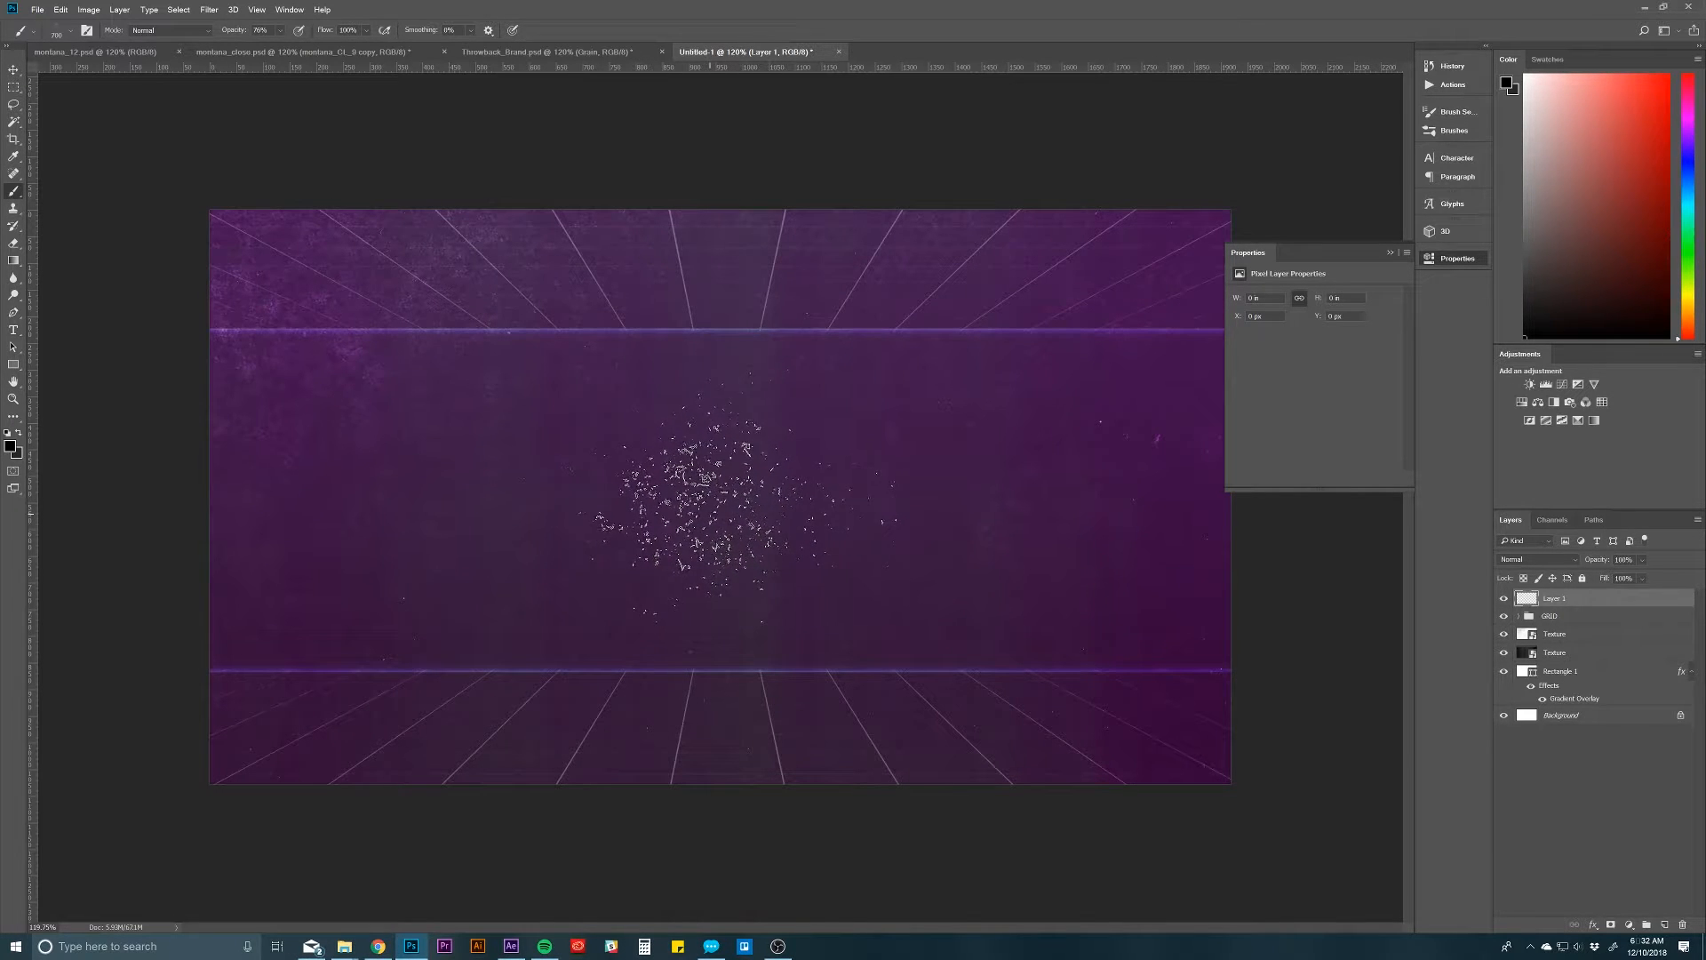
key("bracketleft")
key("bracketleft")
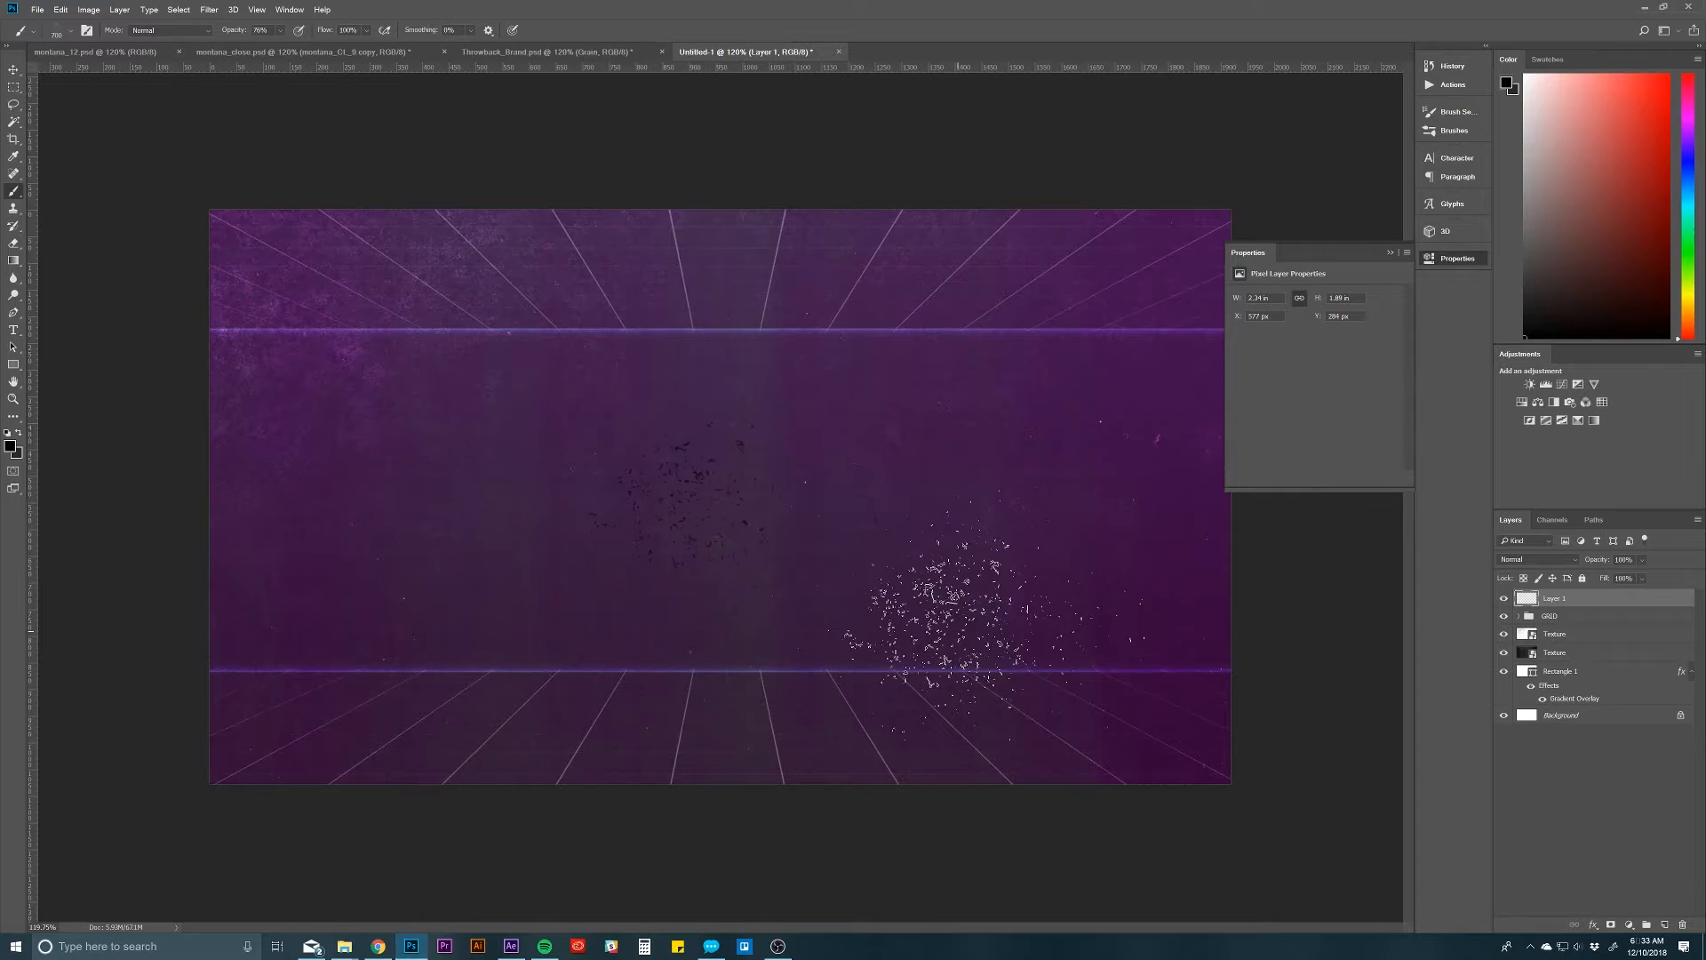
Step: Examine the Gradient Overlay settings of the upper Grain layer in Throwback_Brand.psd
left_click(546, 52)
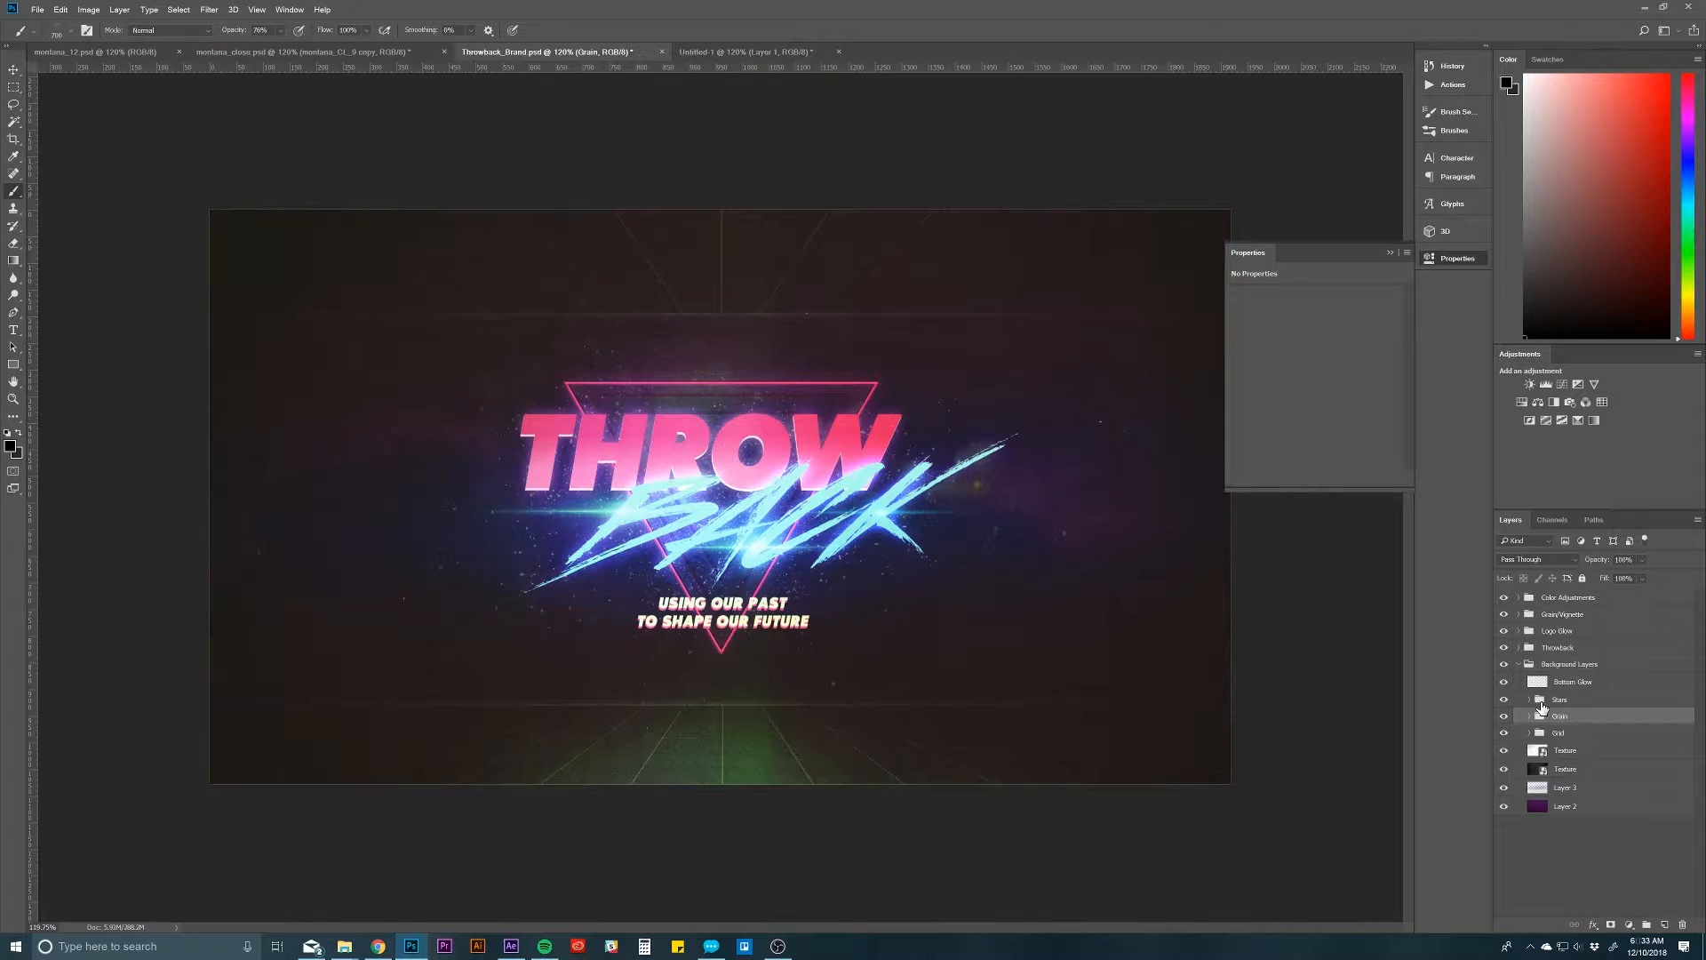
left_click(1530, 716)
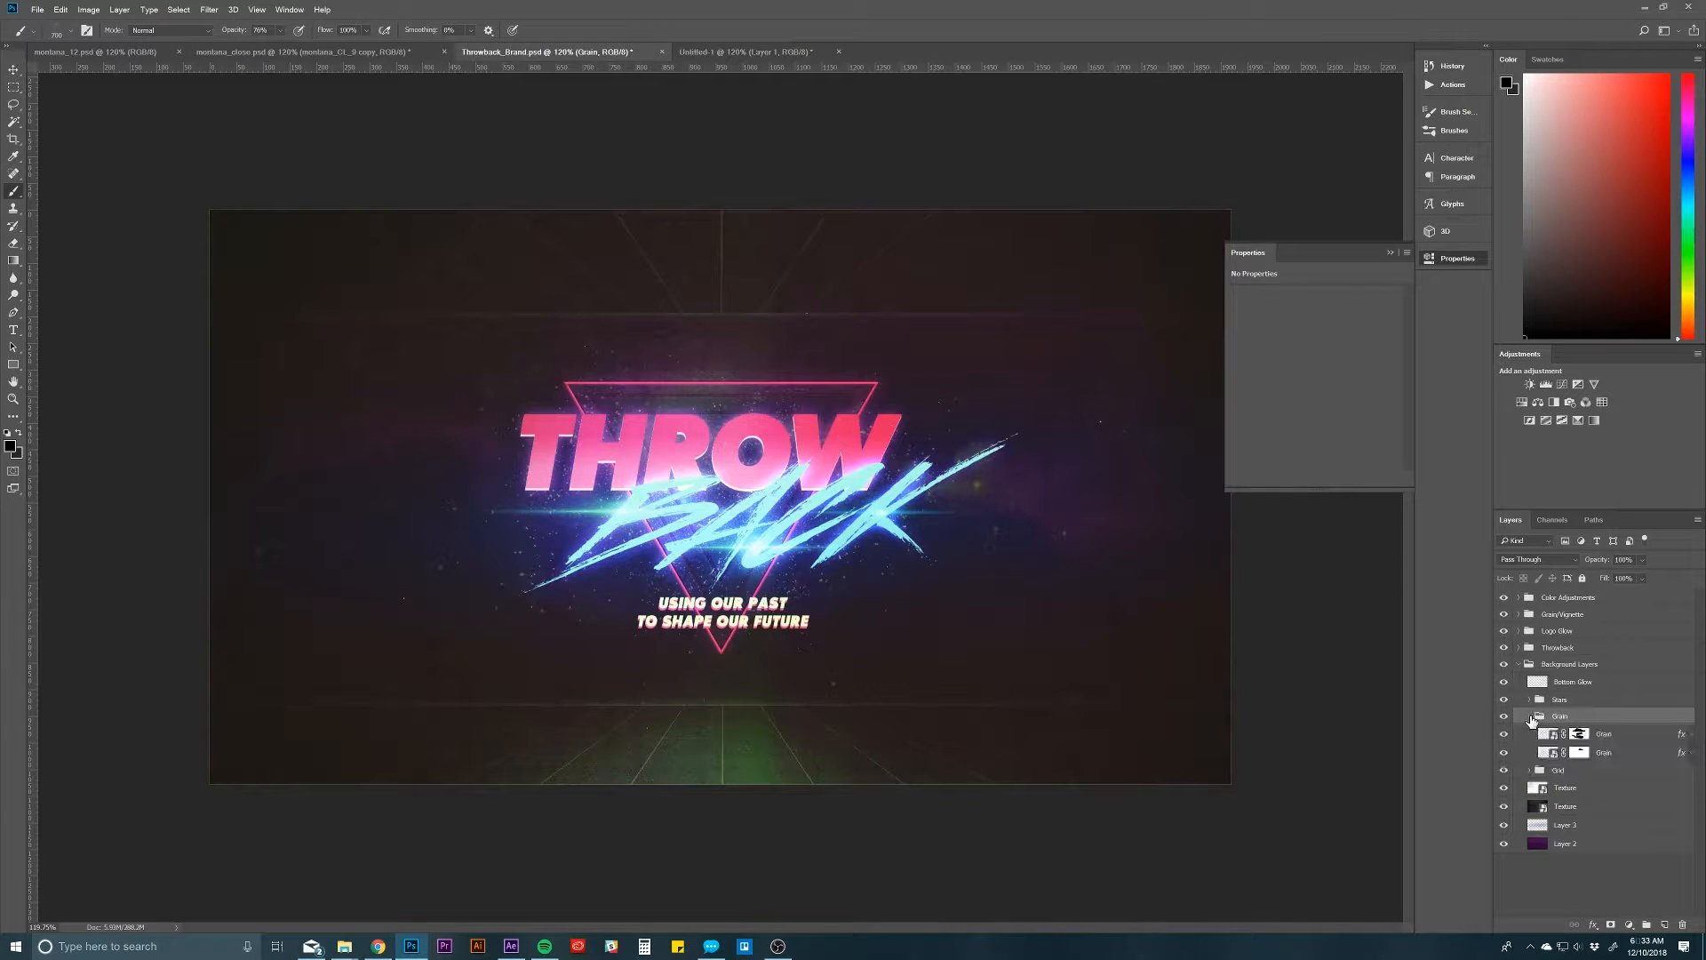
left_click(1692, 738)
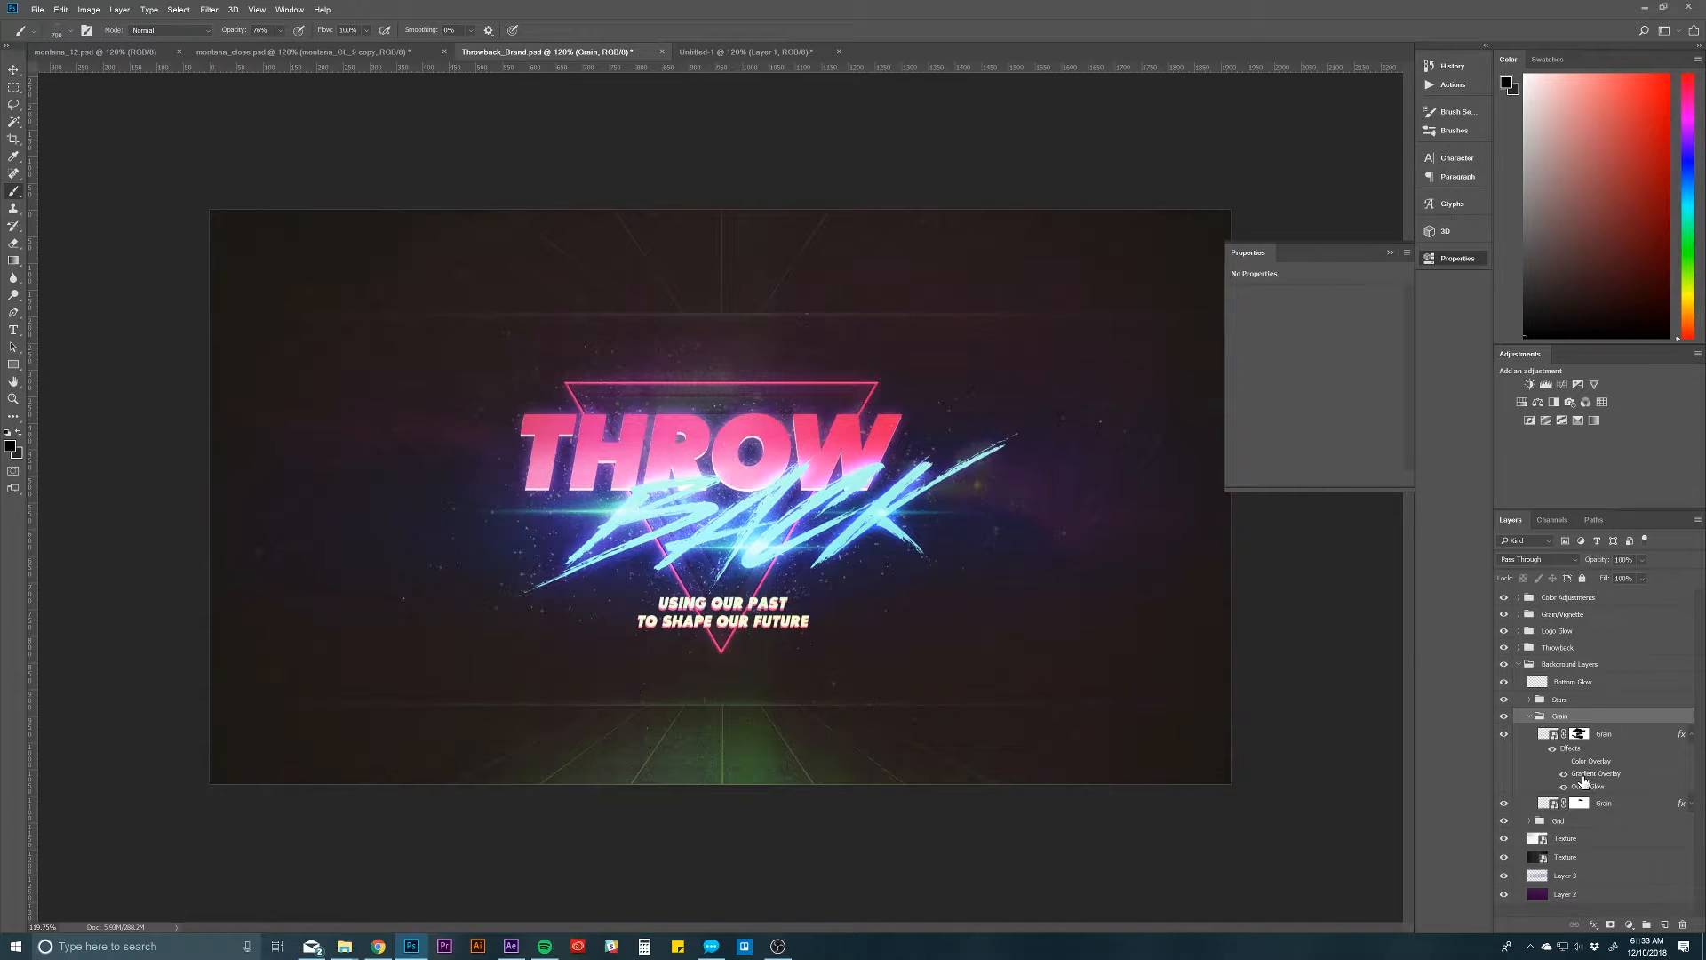
double_click(1584, 776)
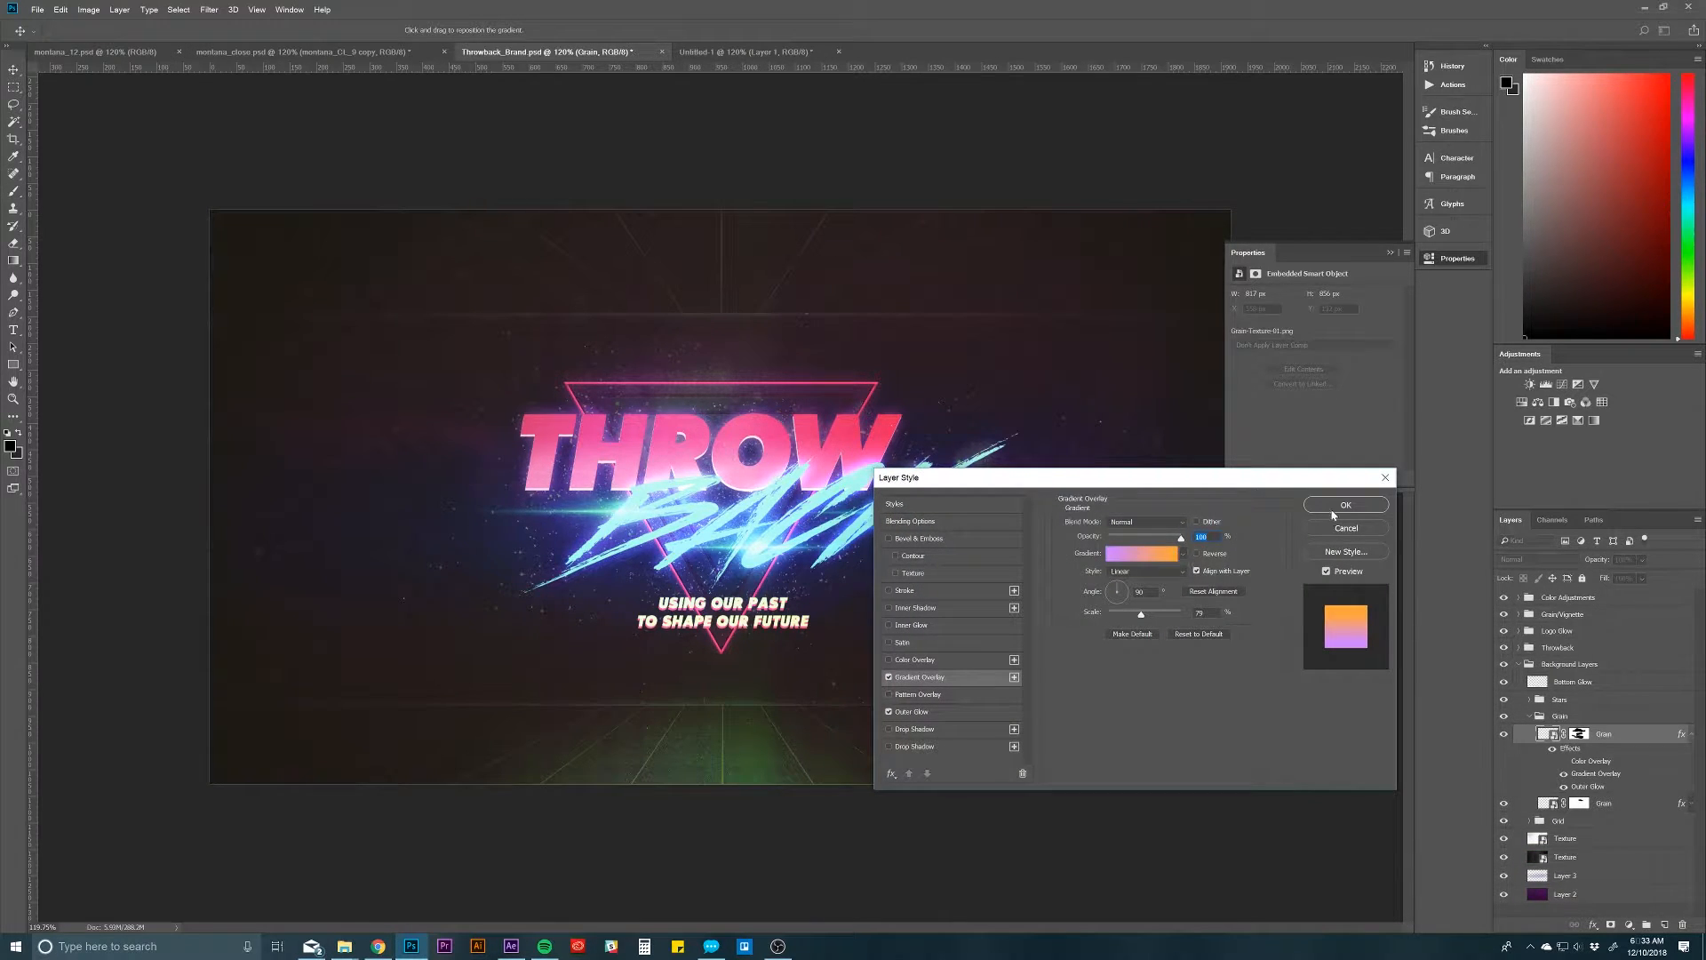
left_click(1345, 504)
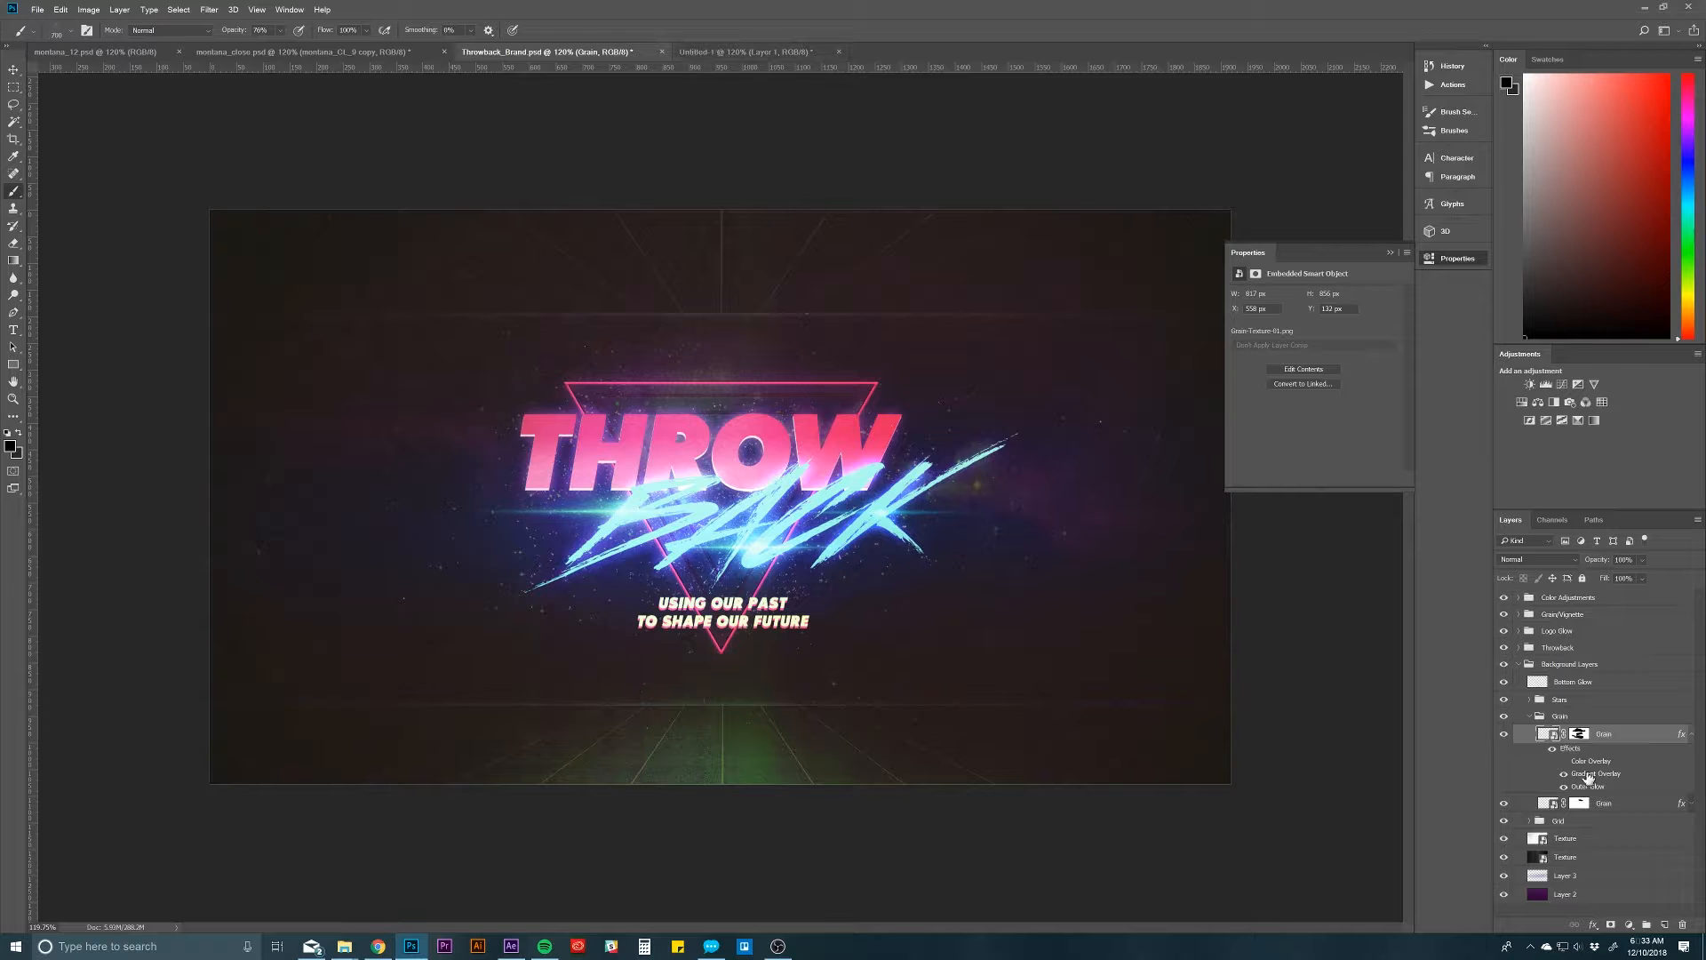
Step: Duplicate the upper Grain layer from Throwback_Brand.psd into the Untitled-1 document
right_click(1635, 738)
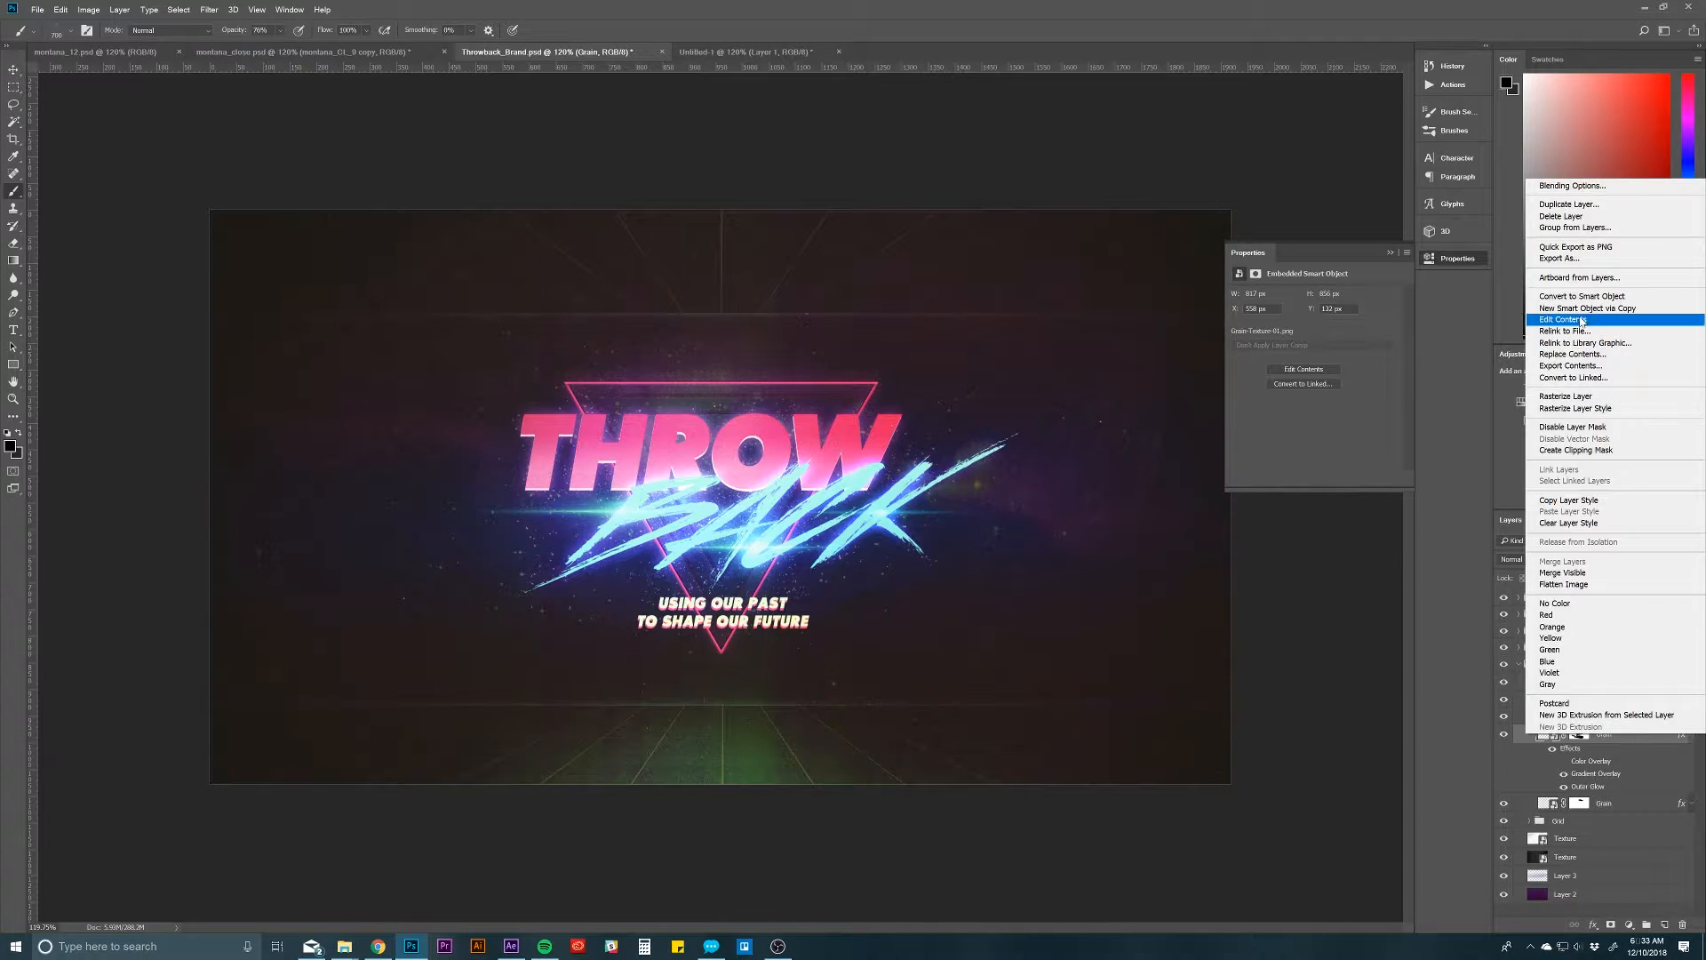
left_click(1570, 203)
left_click(725, 462)
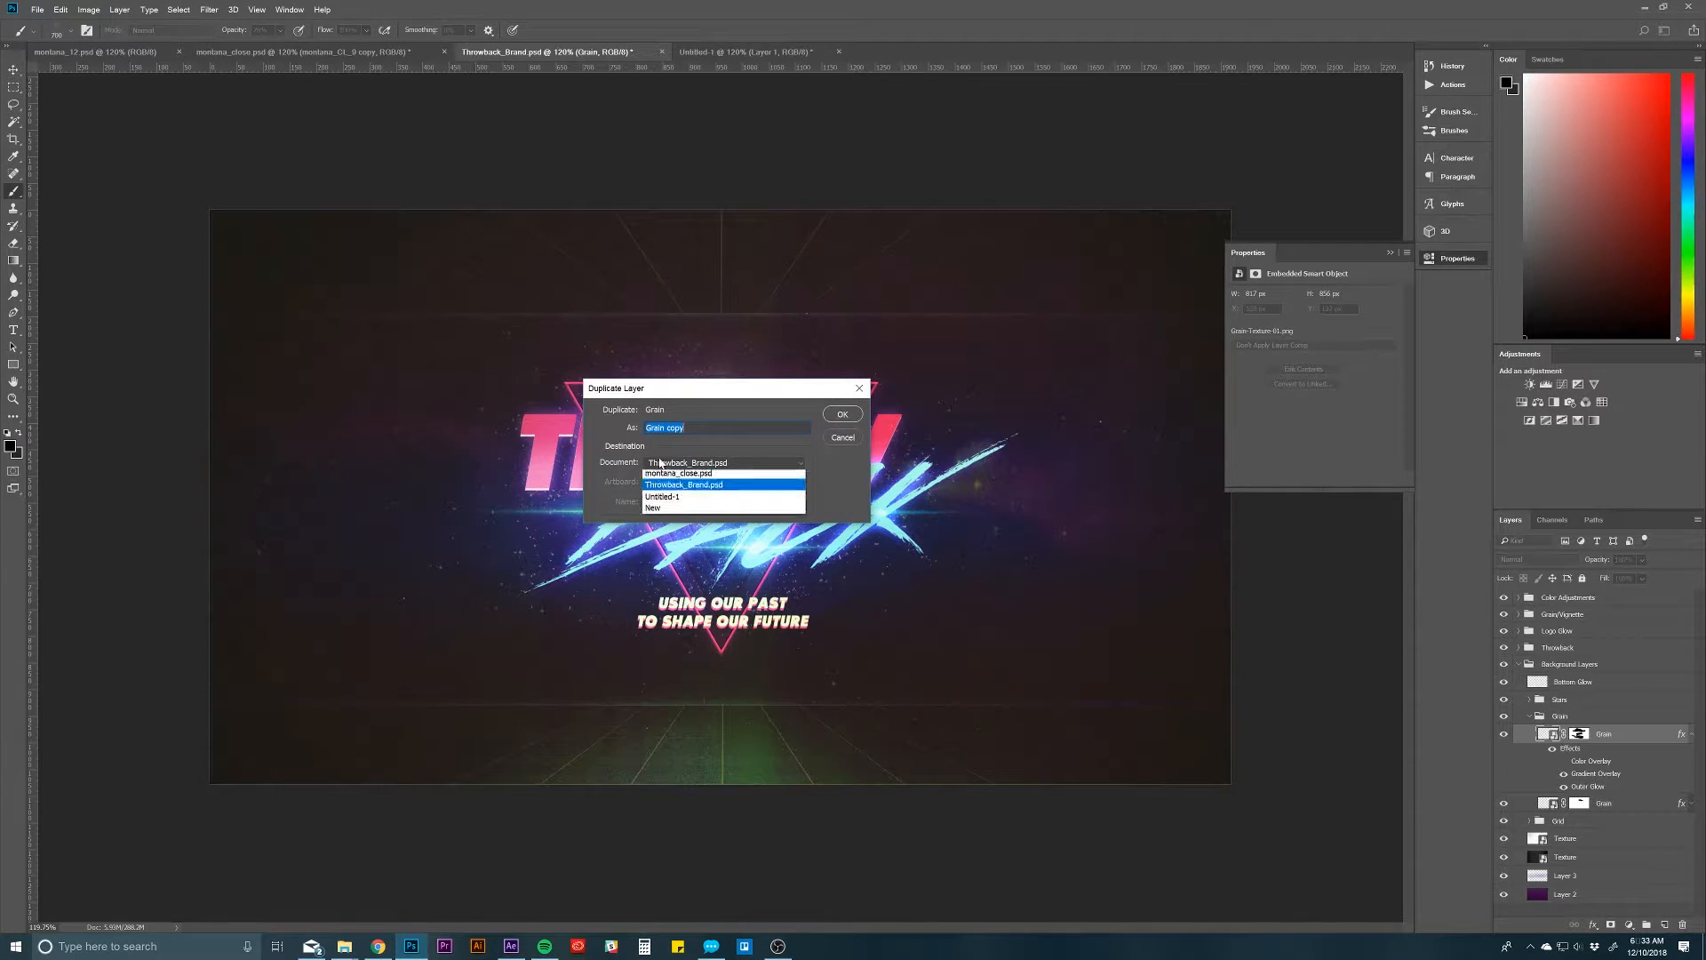
left_click(677, 511)
left_click(843, 415)
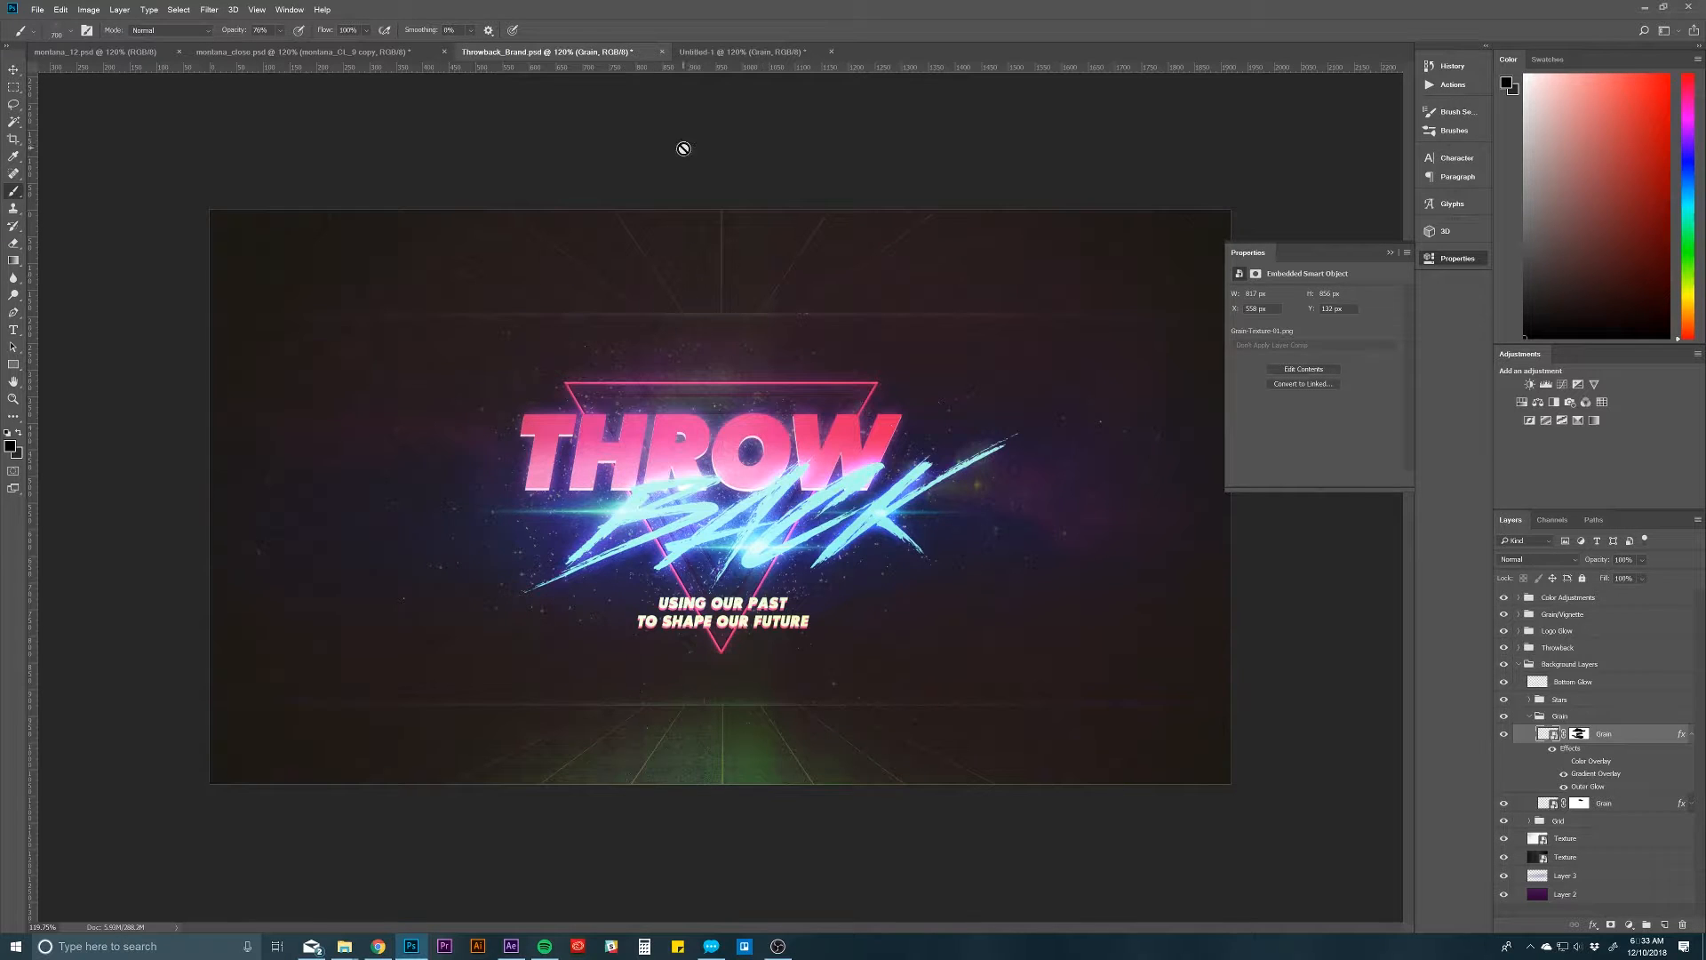
Step: Transfer the Gradient Overlay and Outer Glow effects from the Grain layer to Layer 1 in Untitled-1 and hide the Grain layer
left_click(720, 52)
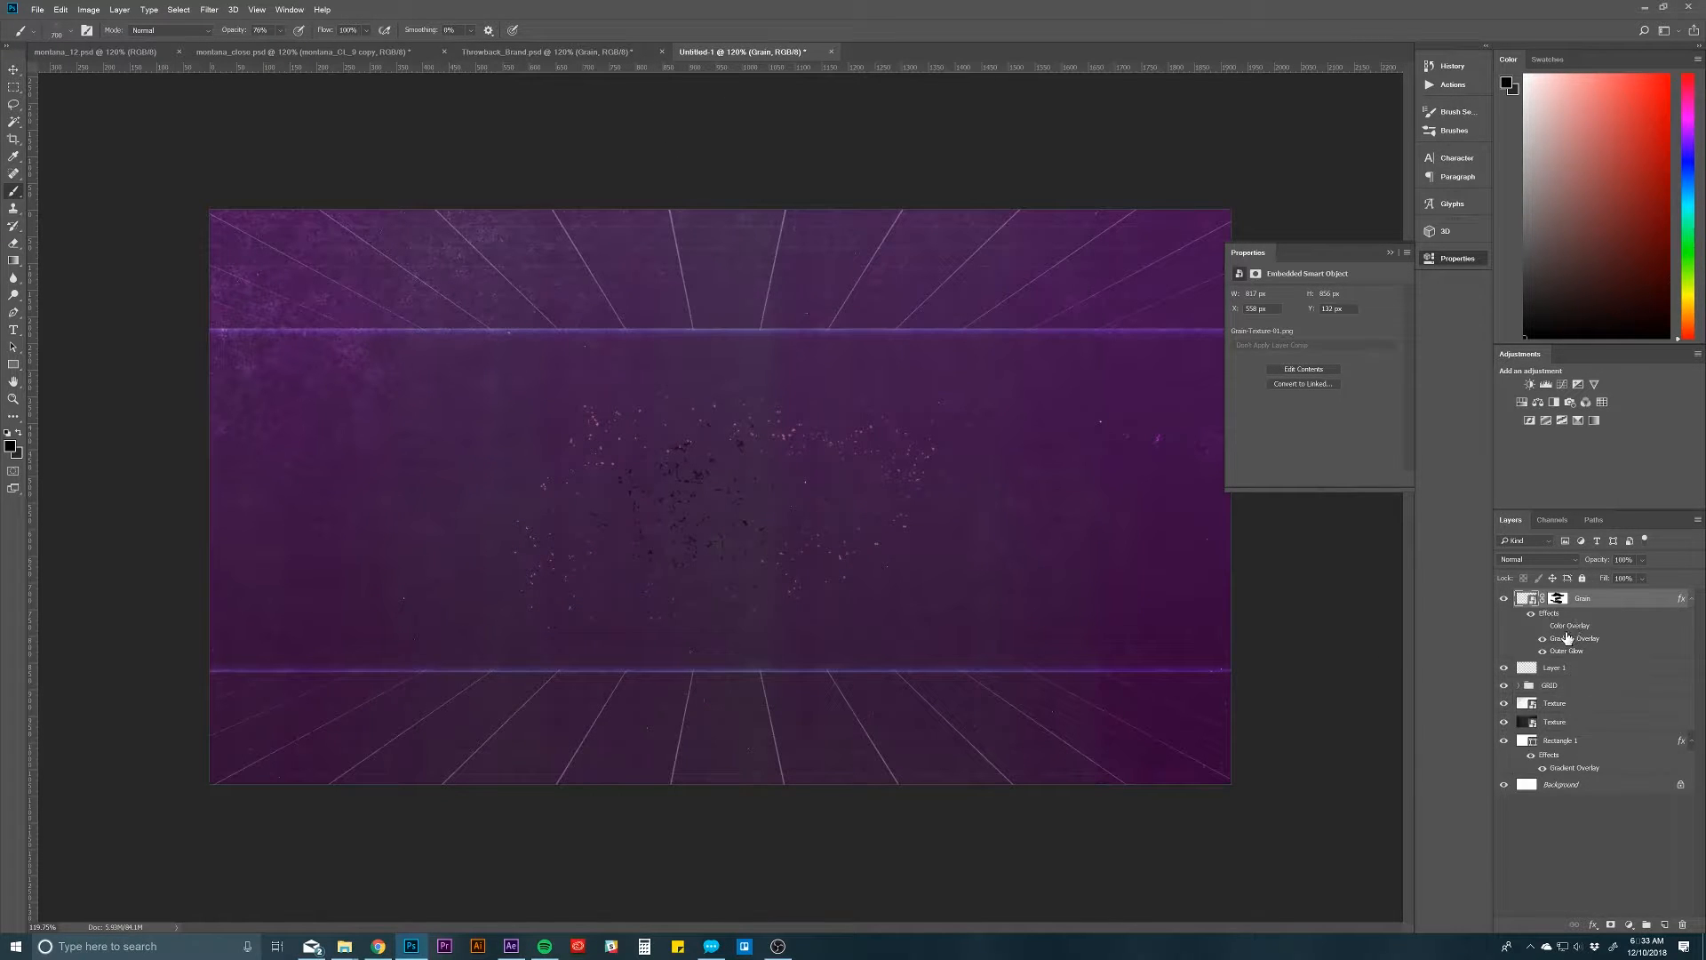
mouse_move(1565, 644)
left_mouse_down()
mouse_move(1570, 680)
mouse_move(1567, 647)
mouse_move(1569, 662)
left_mouse_up()
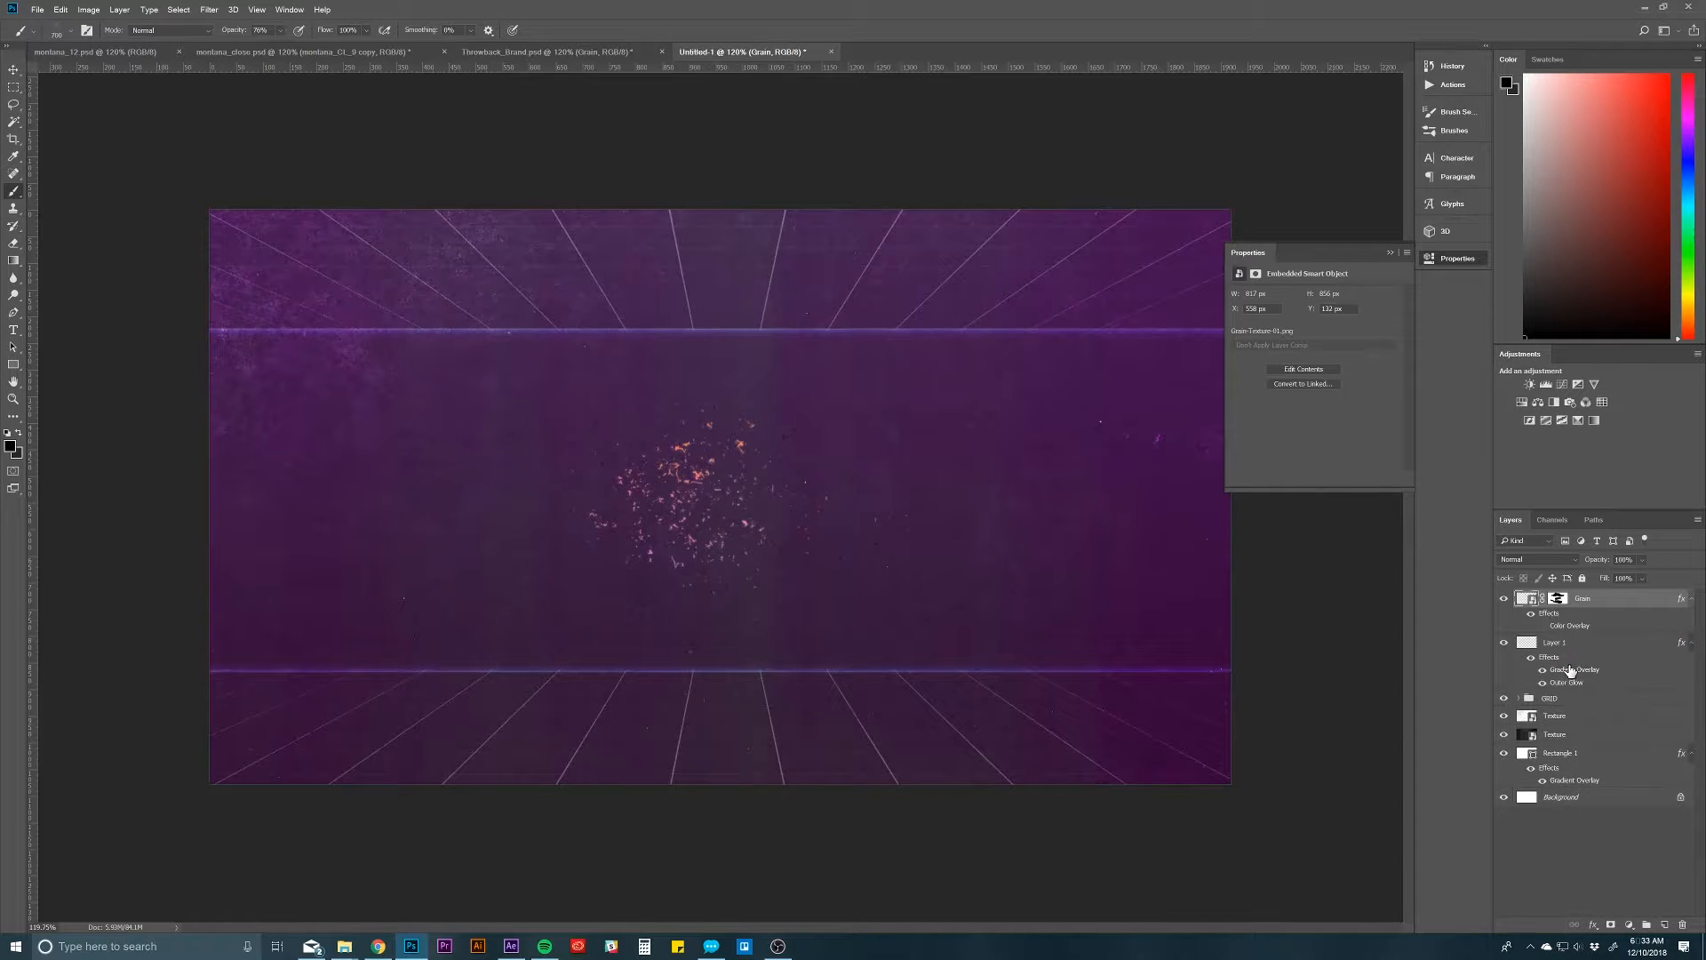
left_click(1505, 600)
Step: Return to Throwback_Brand.psd, collapse the Grain group and expand the Stars group to examine its layers
left_click(613, 52)
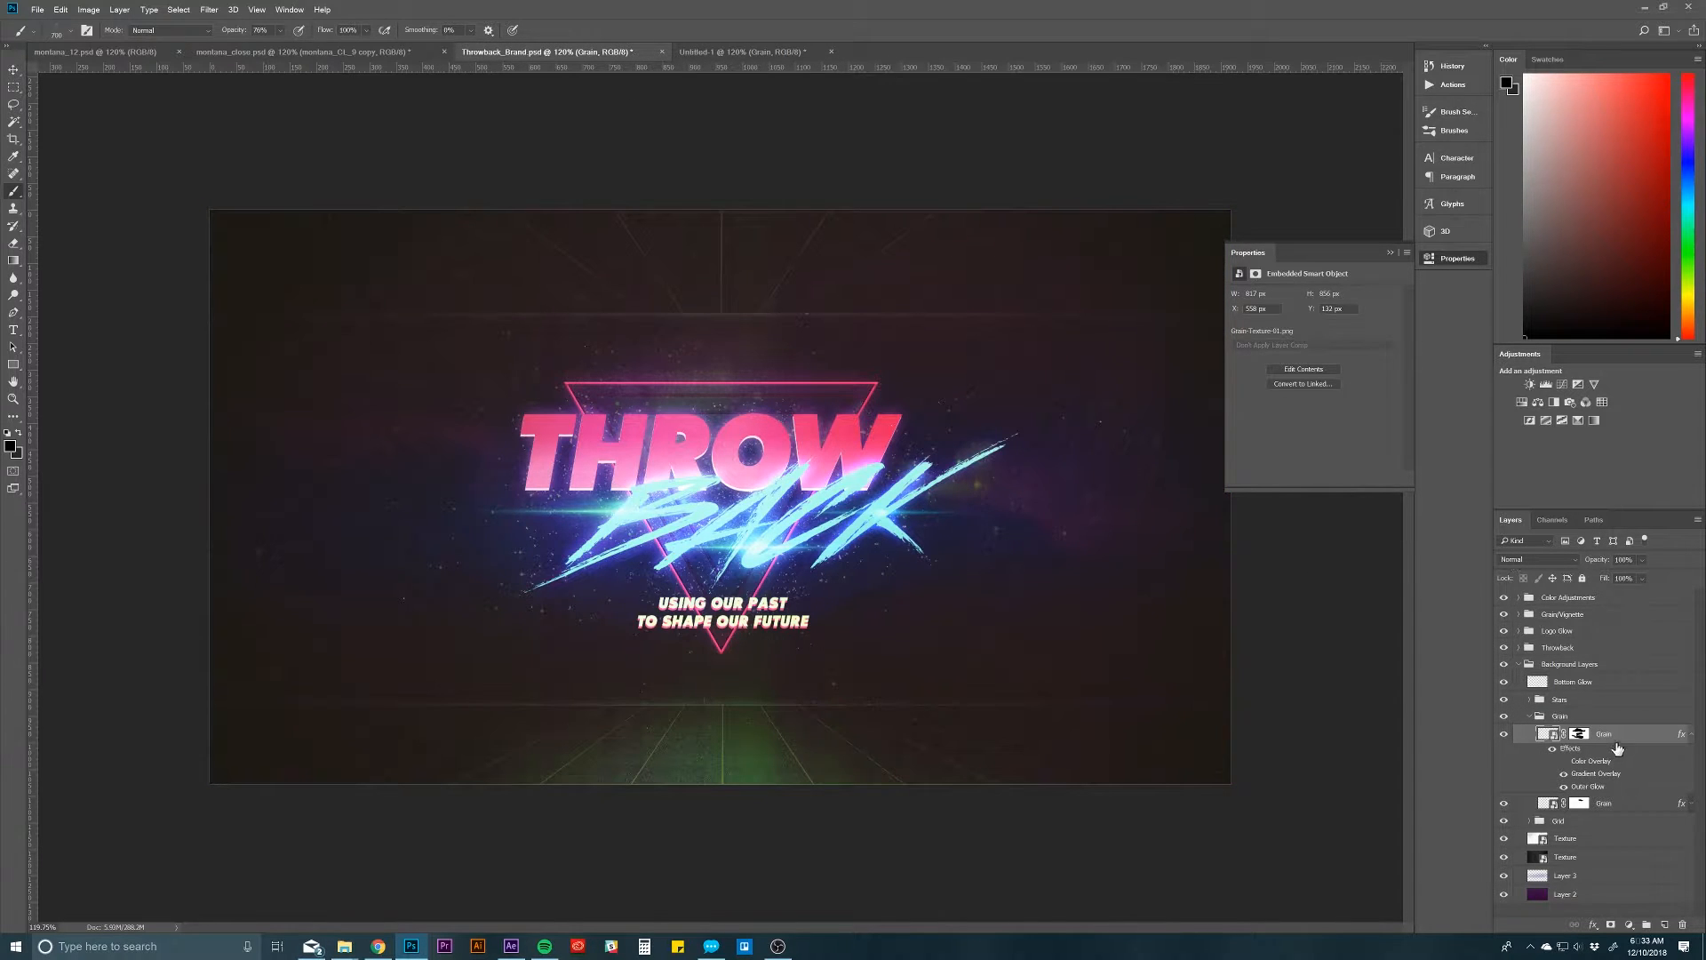
left_click(1611, 718)
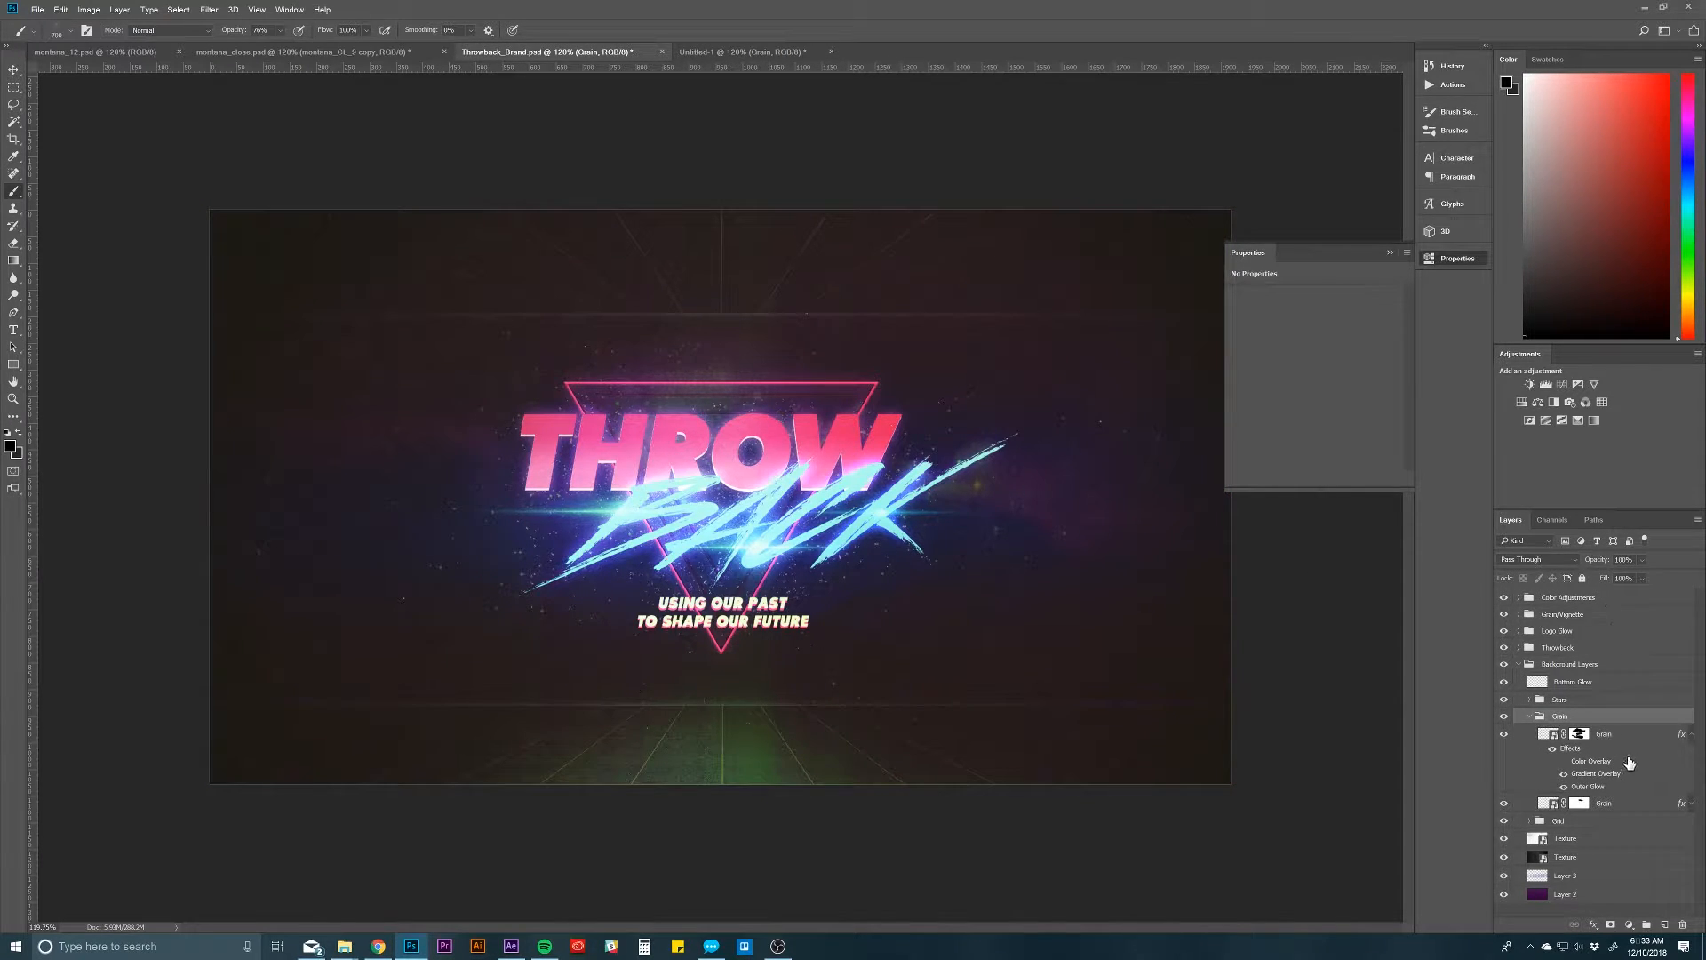
left_click(1636, 735)
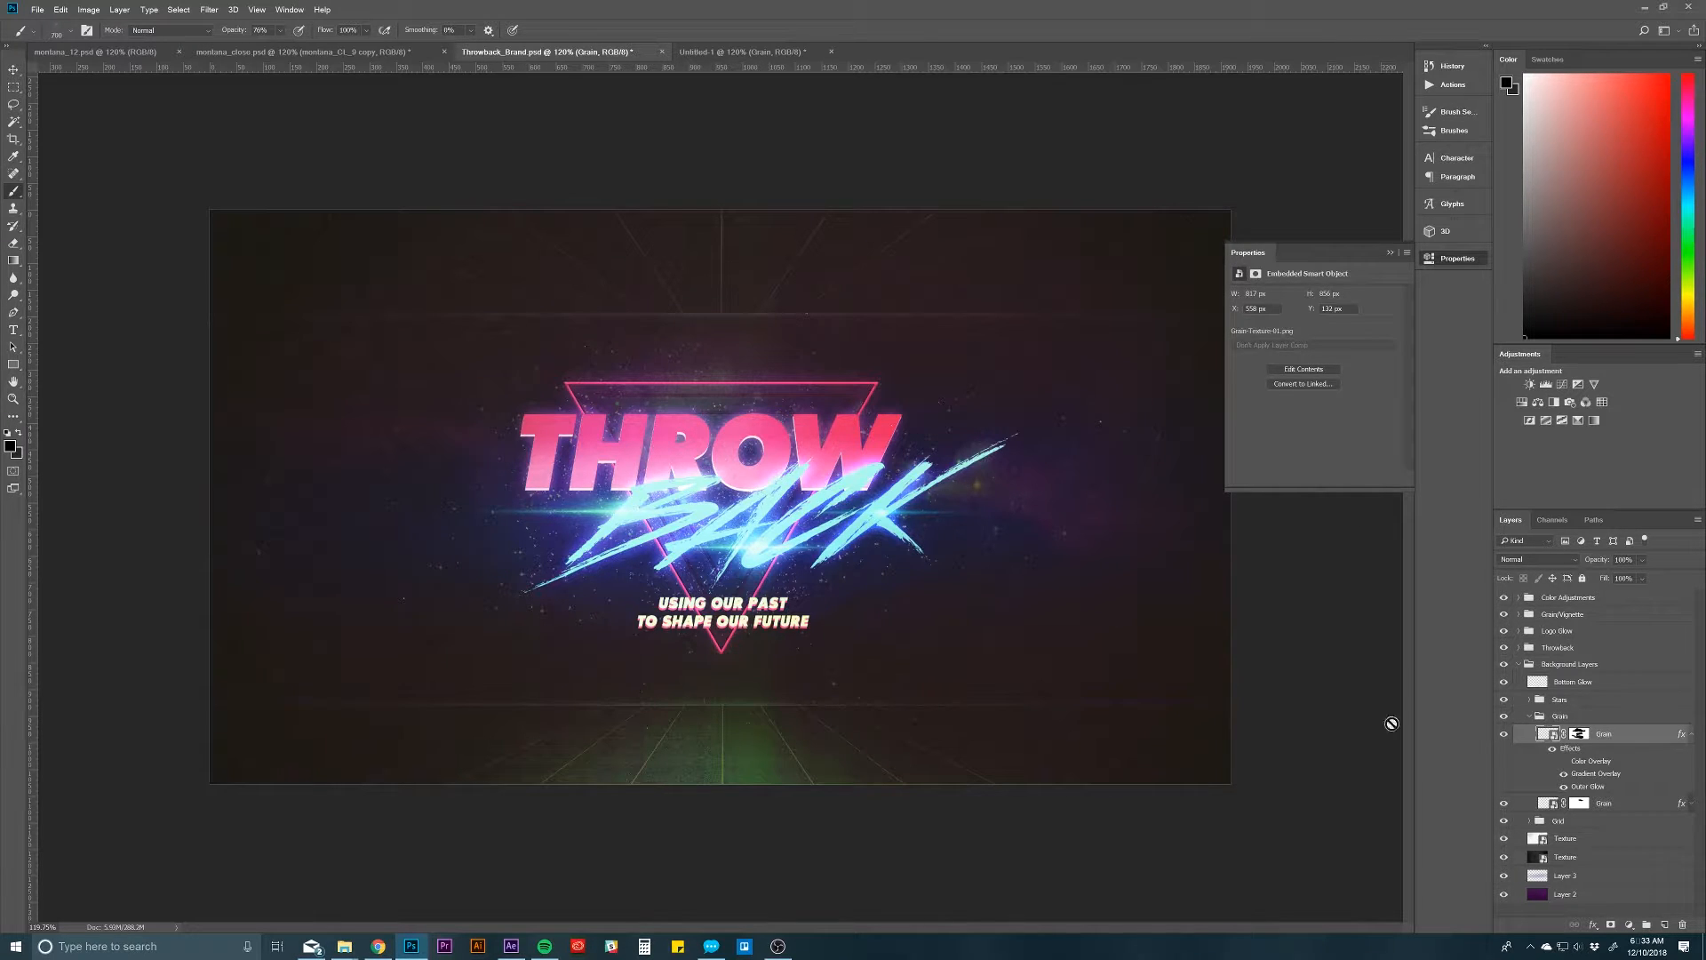
left_click(1580, 688)
left_click(1528, 716)
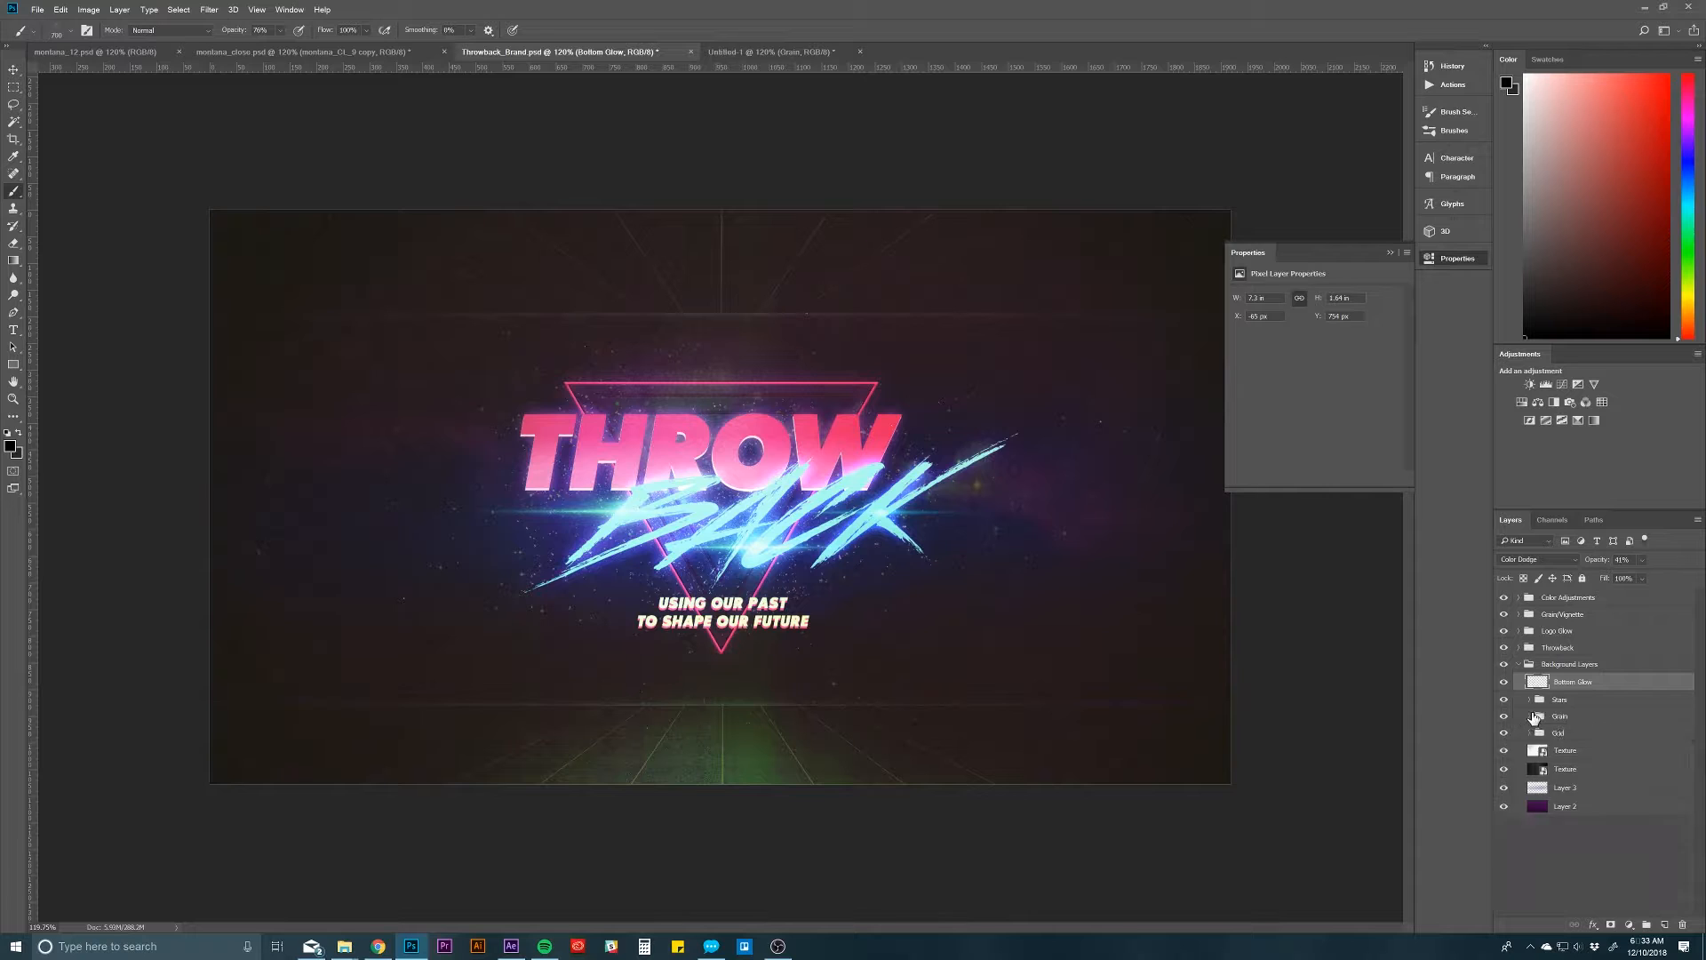
left_click(1548, 702)
left_click(1529, 700)
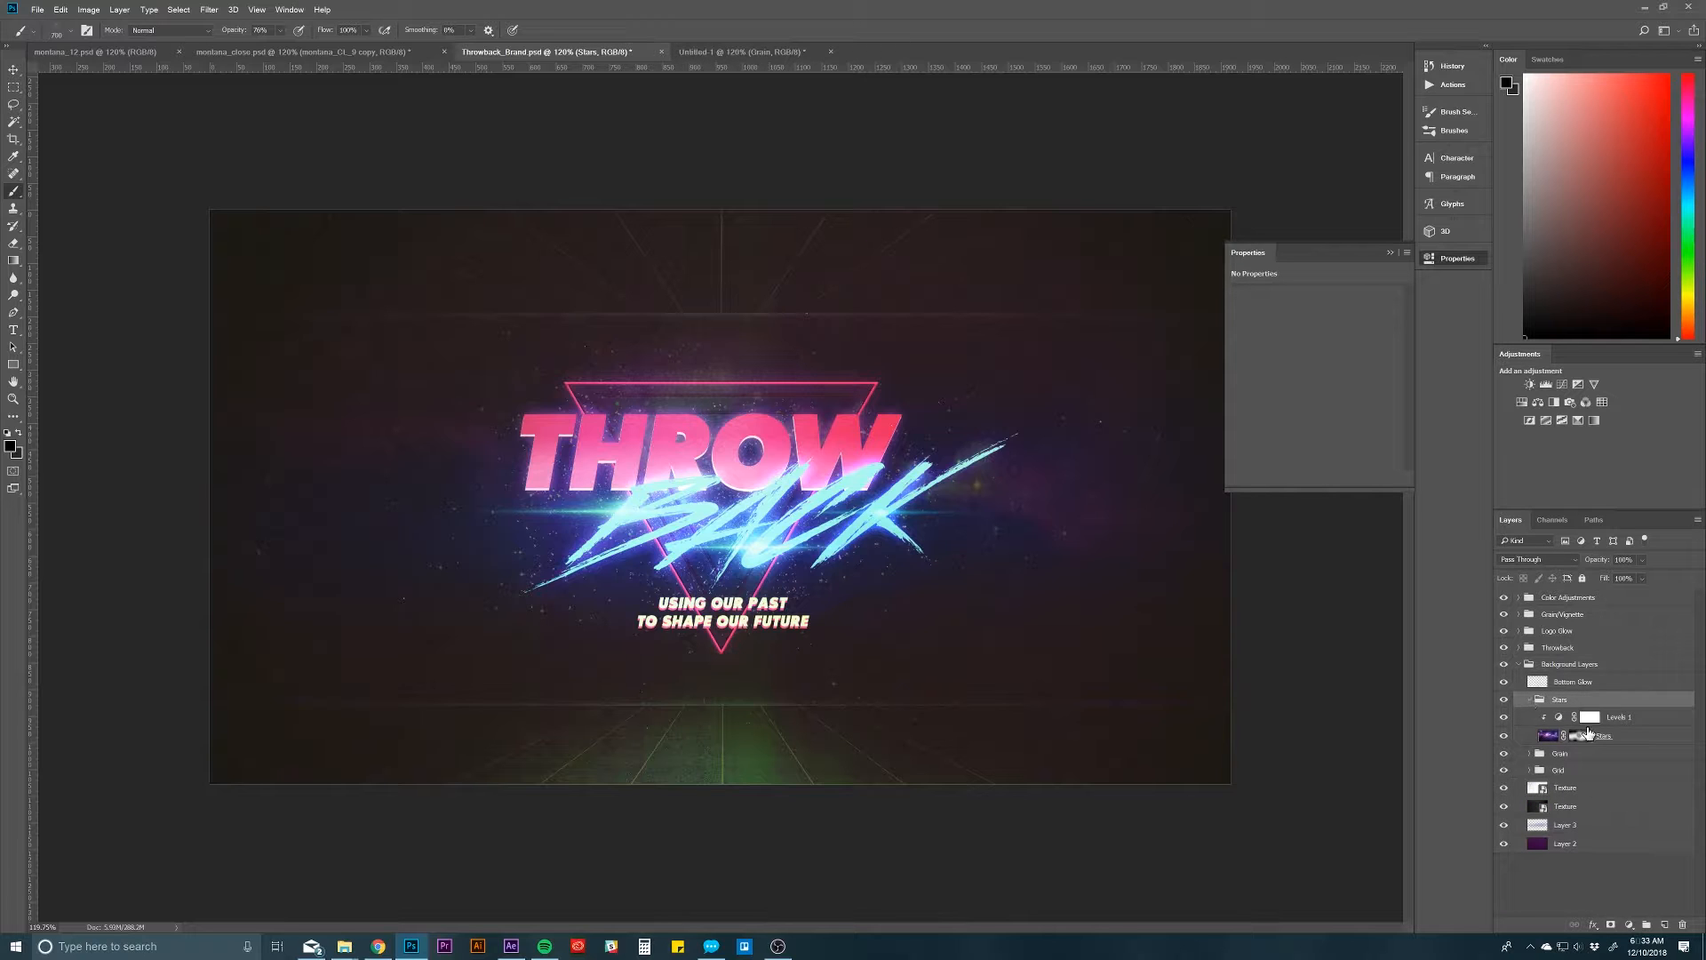
left_click(1632, 737)
Step: Duplicate the Stars group from Throwback_Brand.psd into Untitled-1 and switch to that document
right_click(1623, 704)
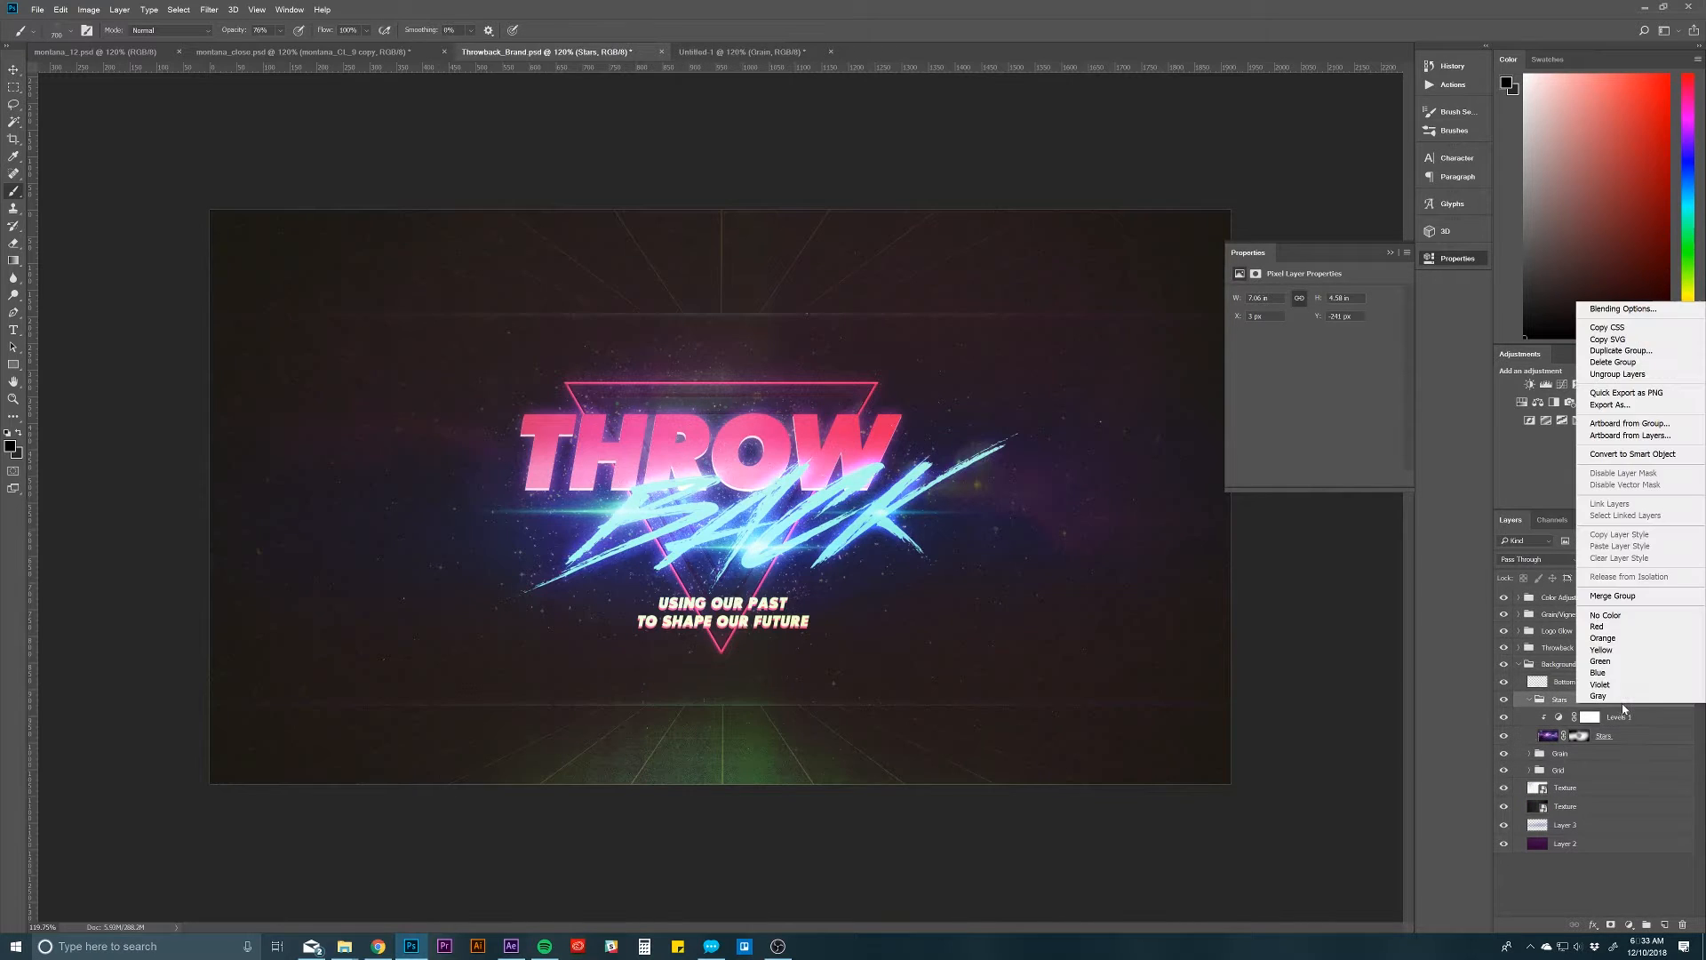
left_click(1598, 352)
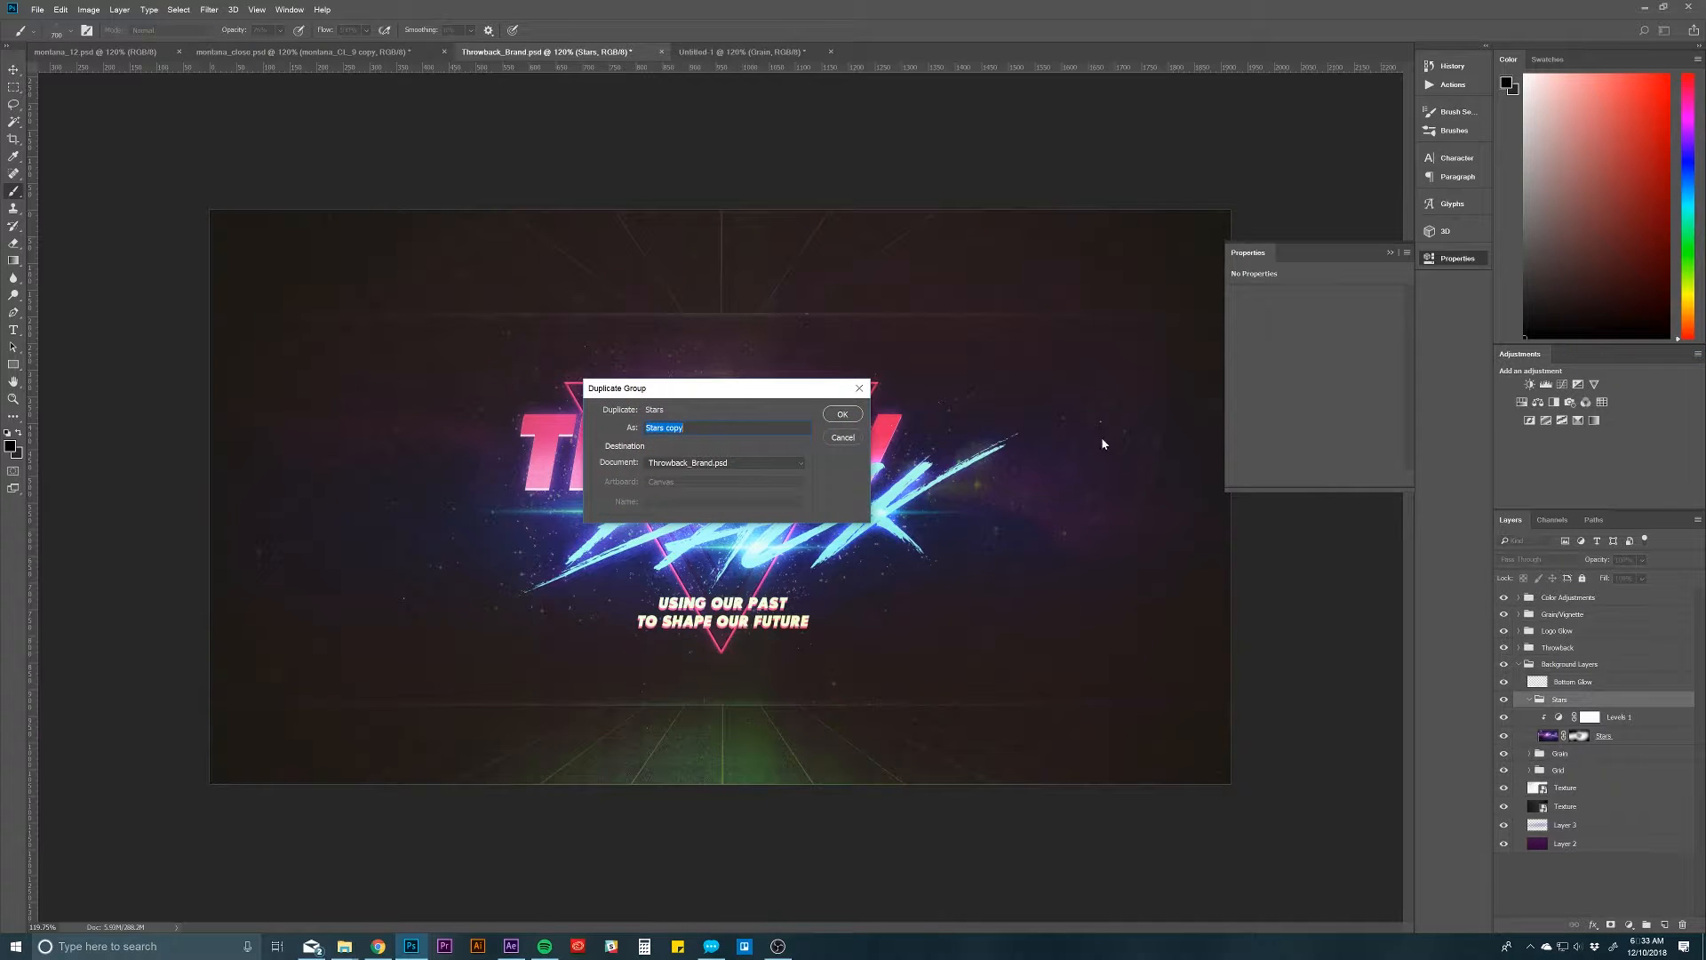
left_click(728, 471)
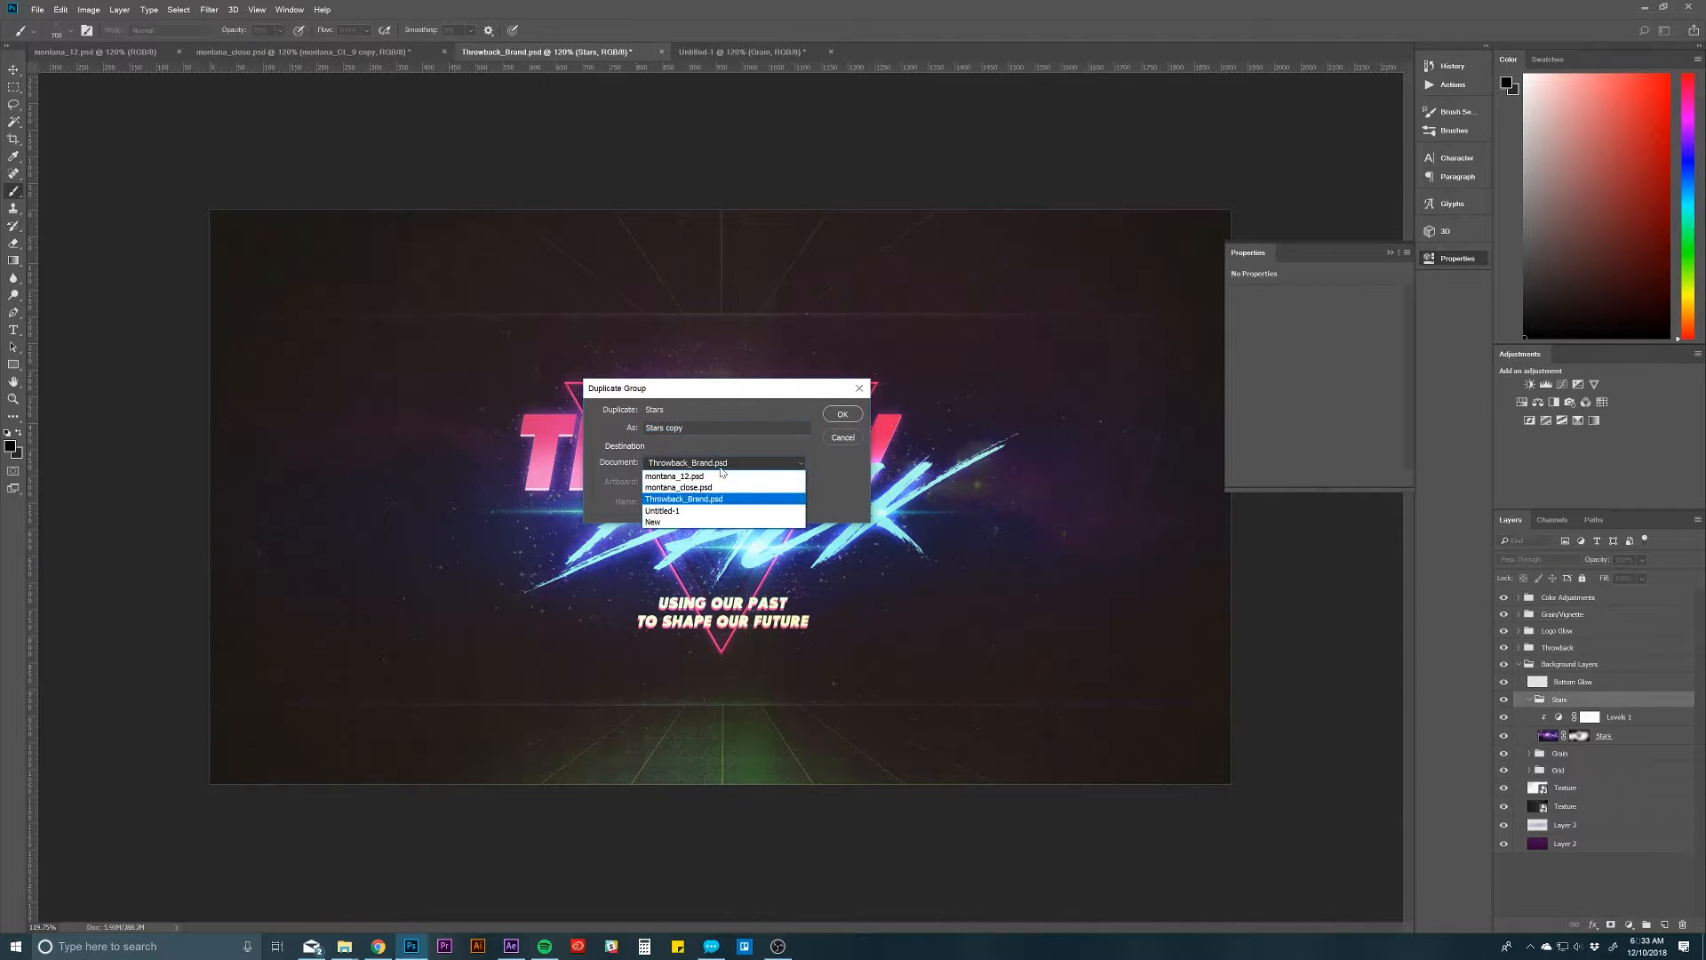
left_click(693, 506)
left_click(843, 414)
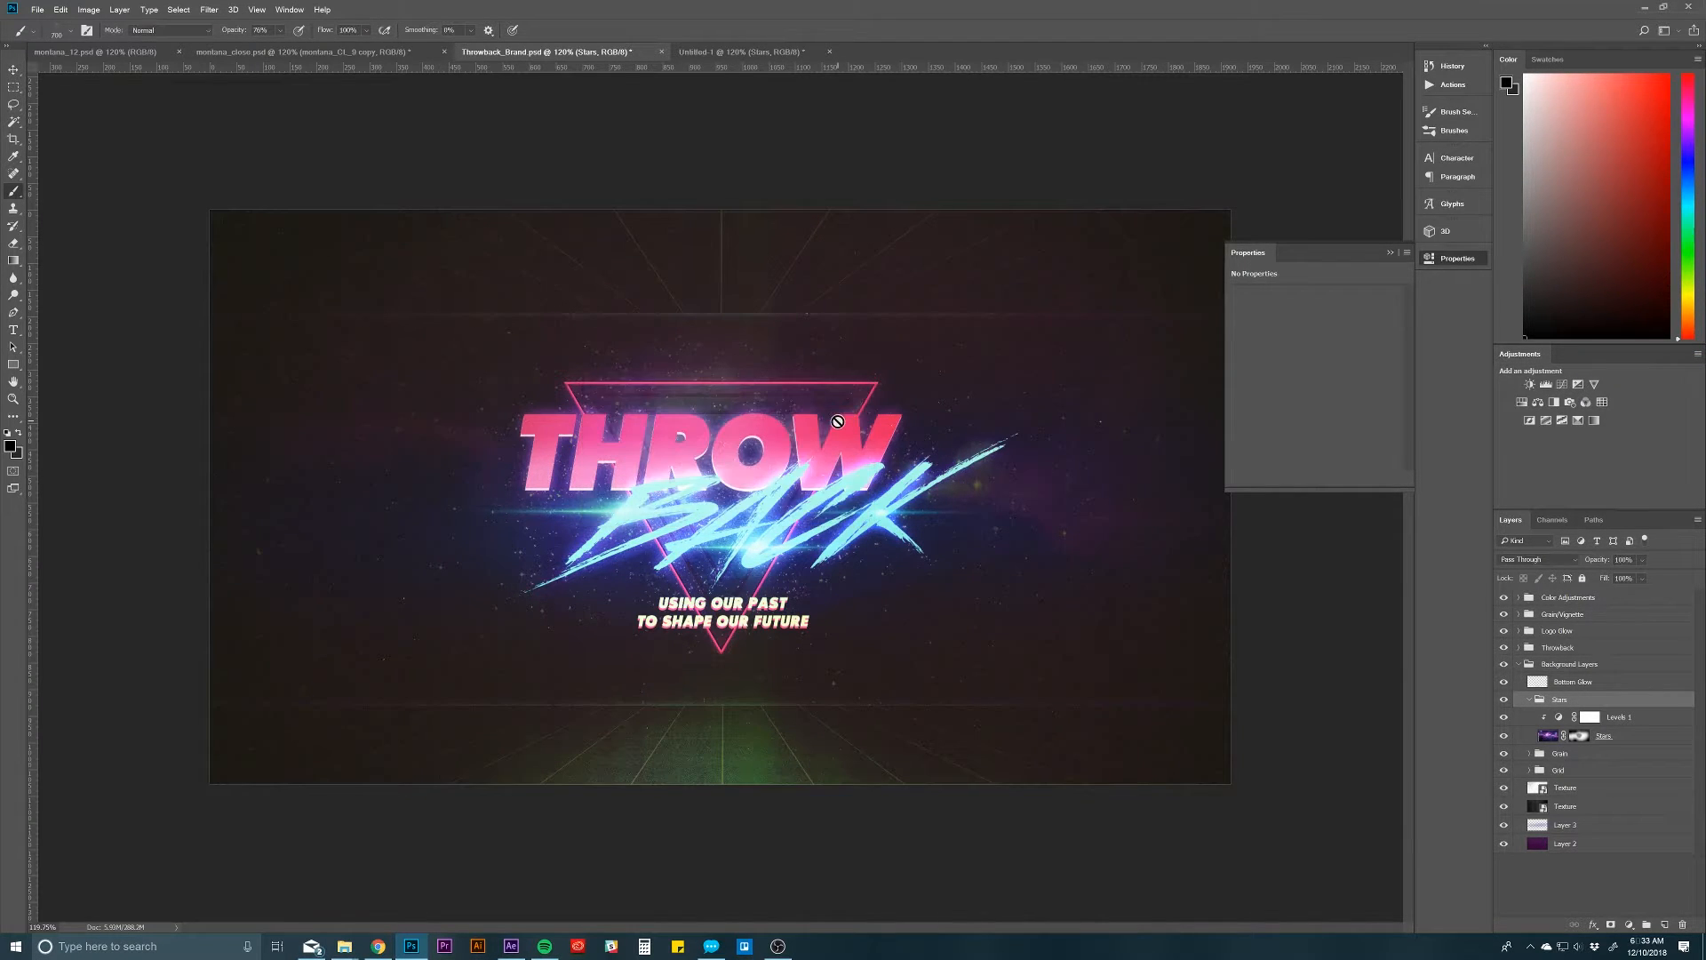
left_click(742, 52)
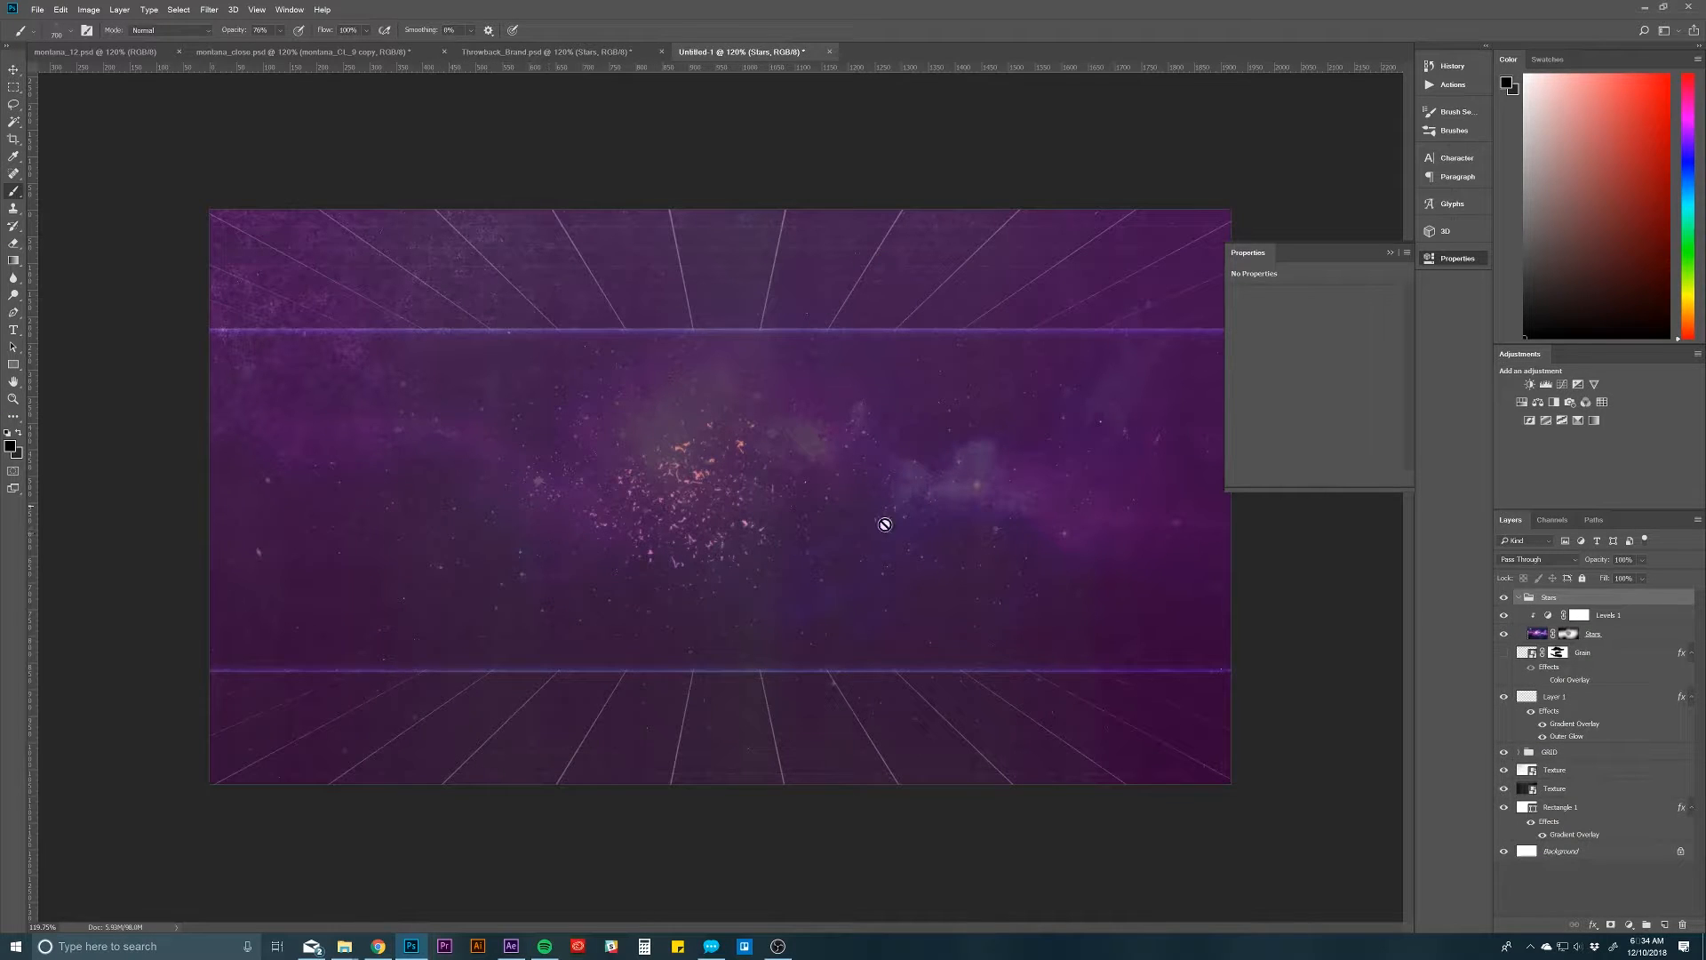
Step: Place the Stars group directly above Layer 1 and delete the hidden Grain layer
left_click(1519, 600)
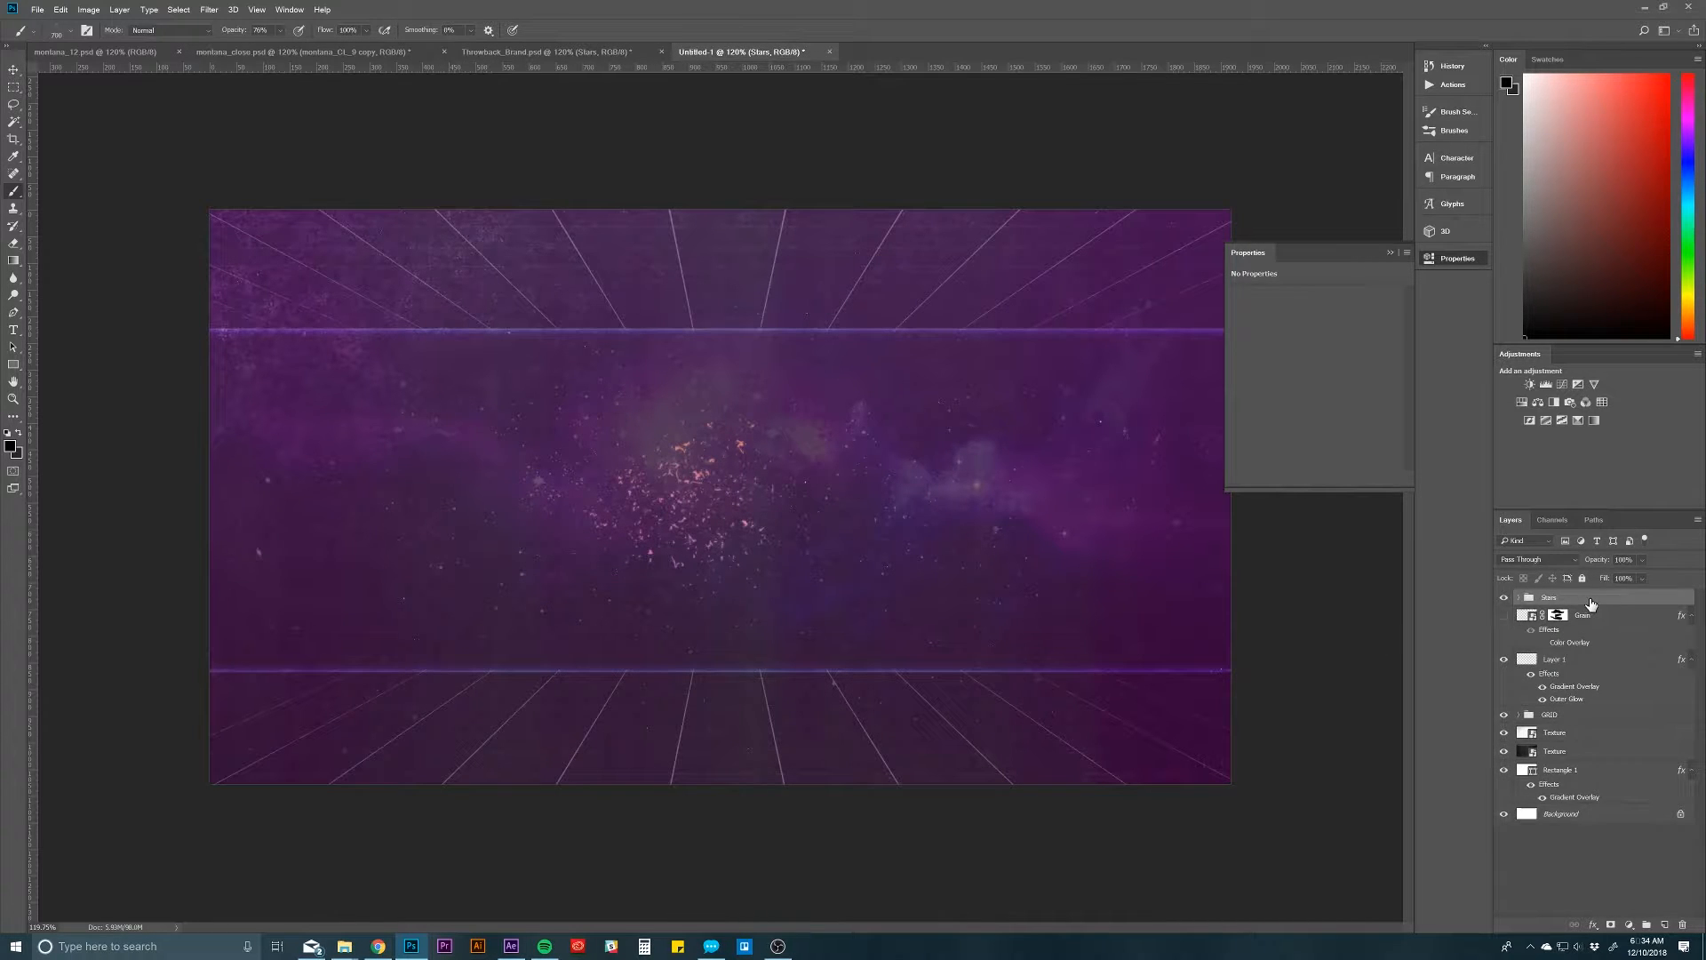
left_click_drag(1594, 600, 1607, 656)
left_click(1604, 604)
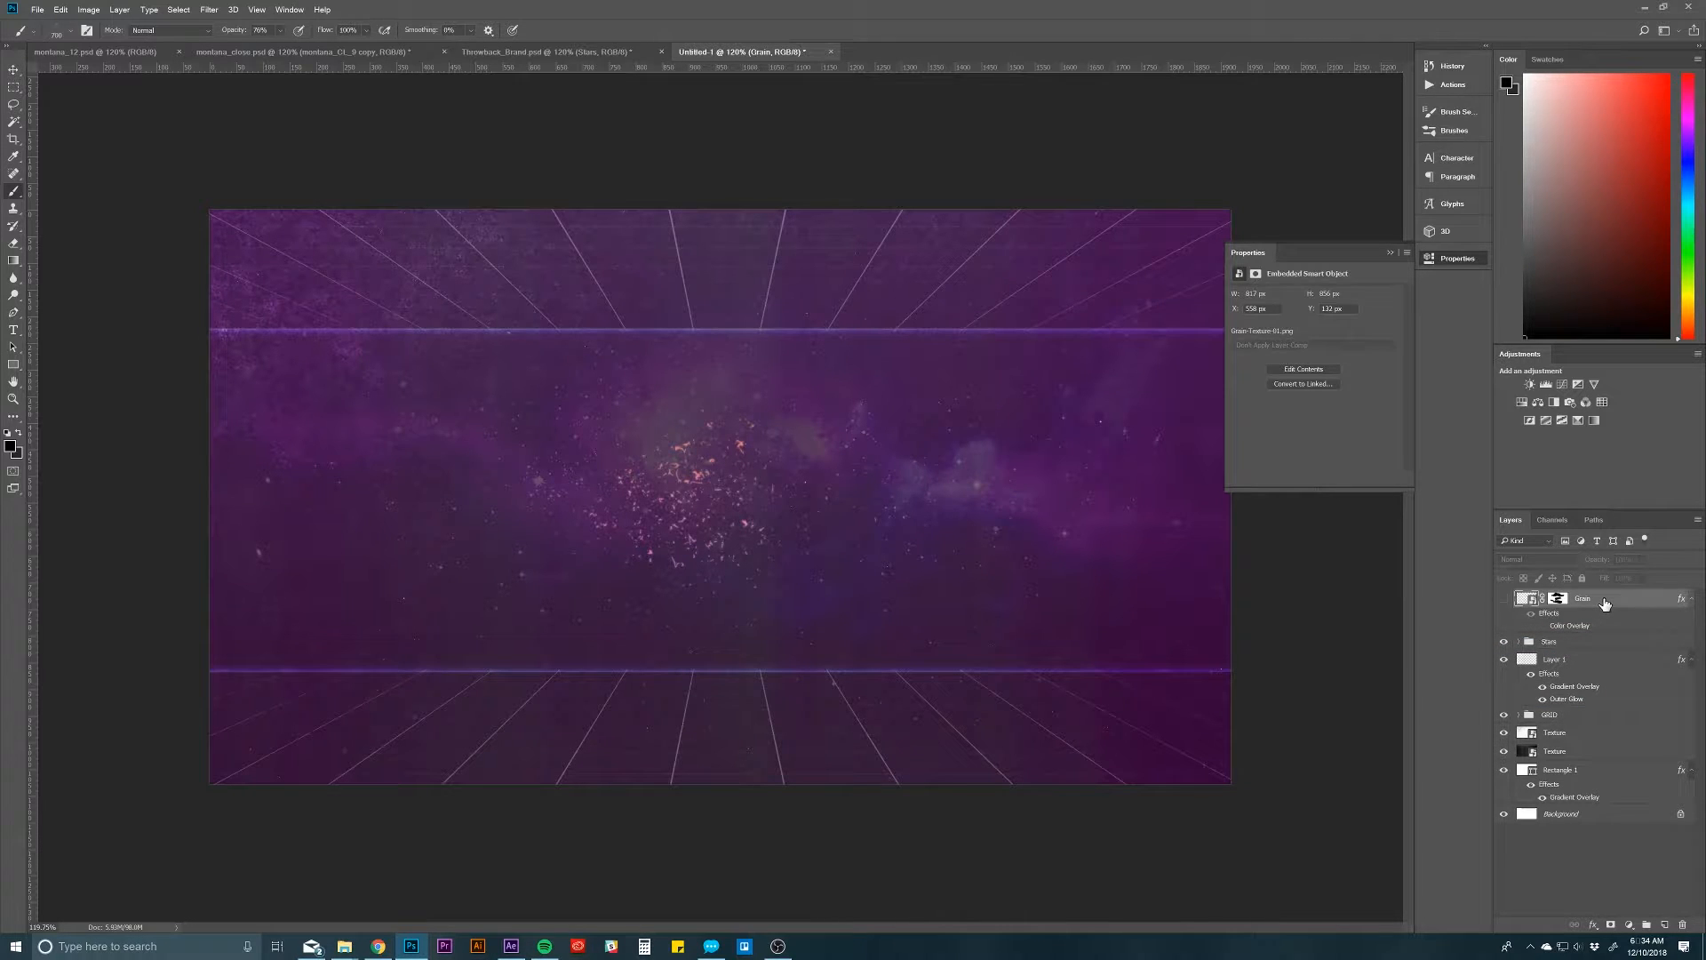
key("Delete")
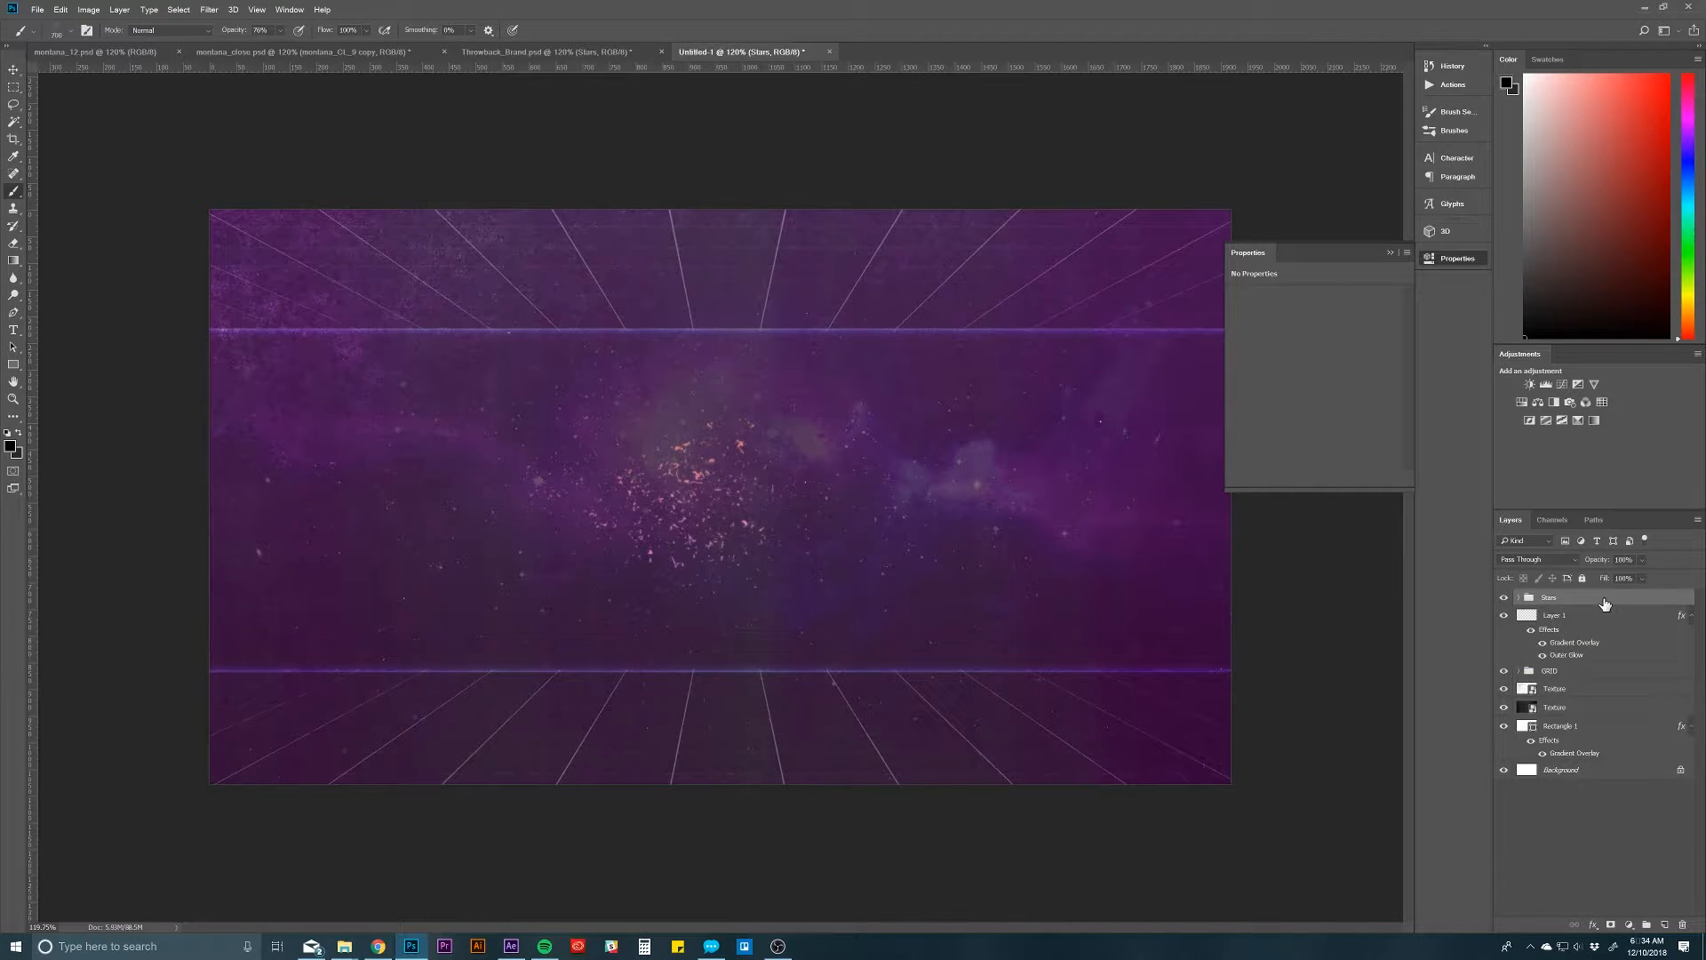
Step: Copy the Stars layer above its group and give the copy Normal blending, 100% opacity and a disabled layer mask
left_click(1518, 600)
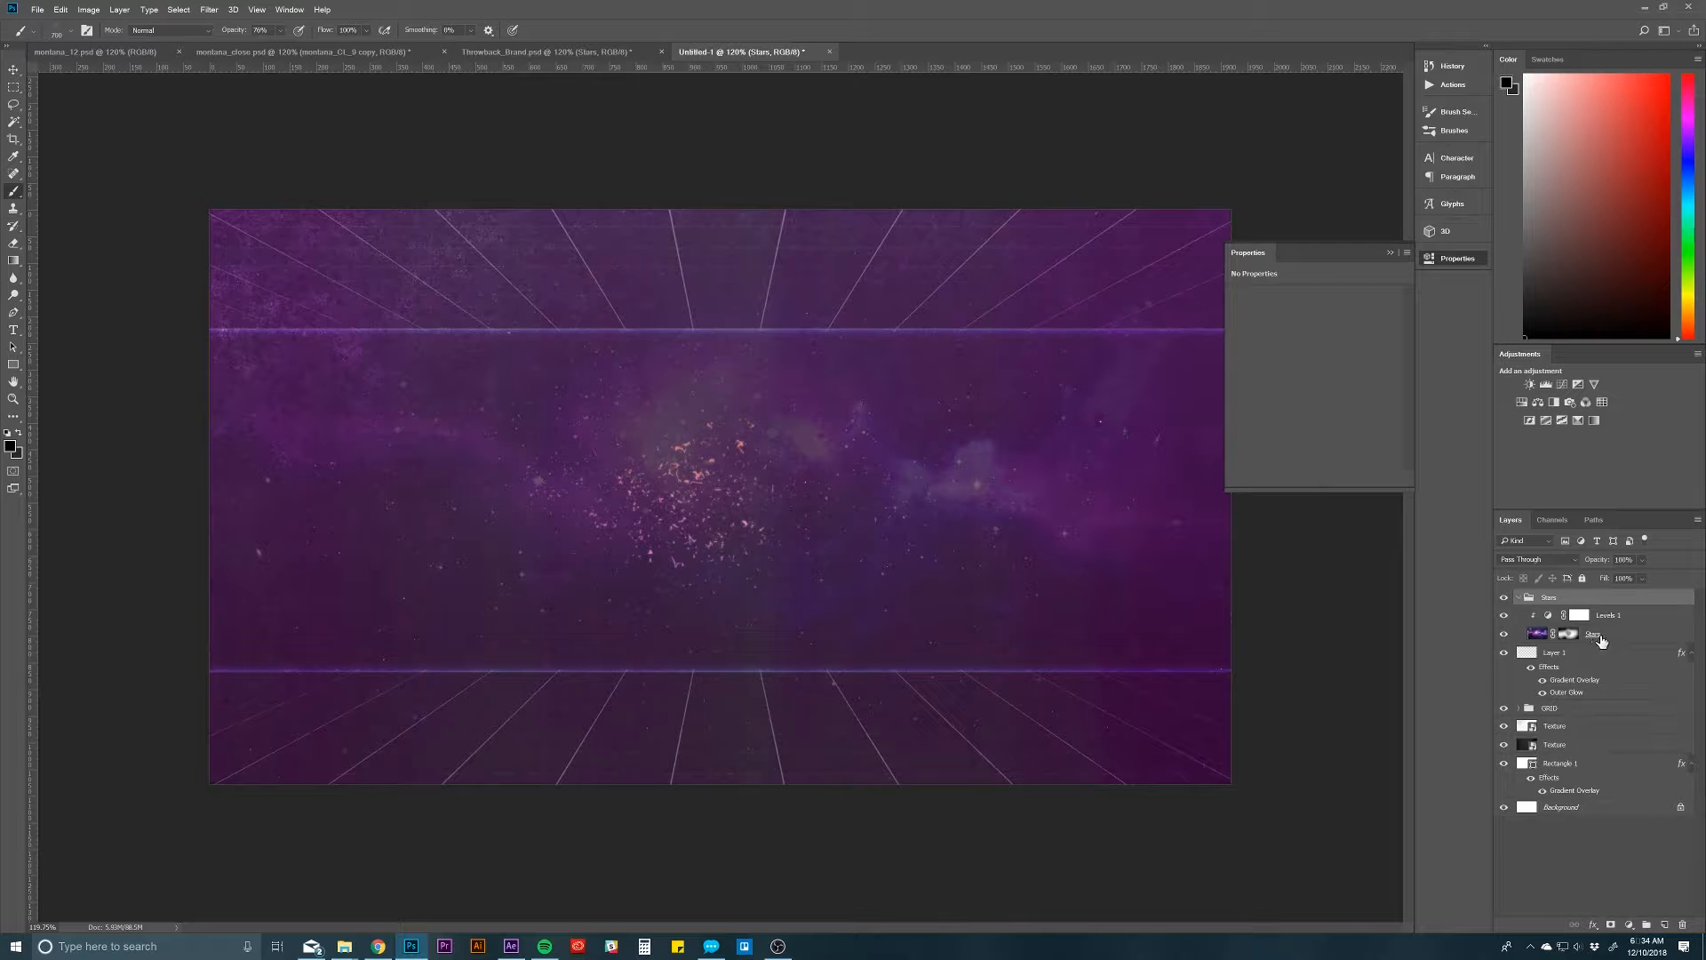
left_click_drag(1600, 640, 1620, 598)
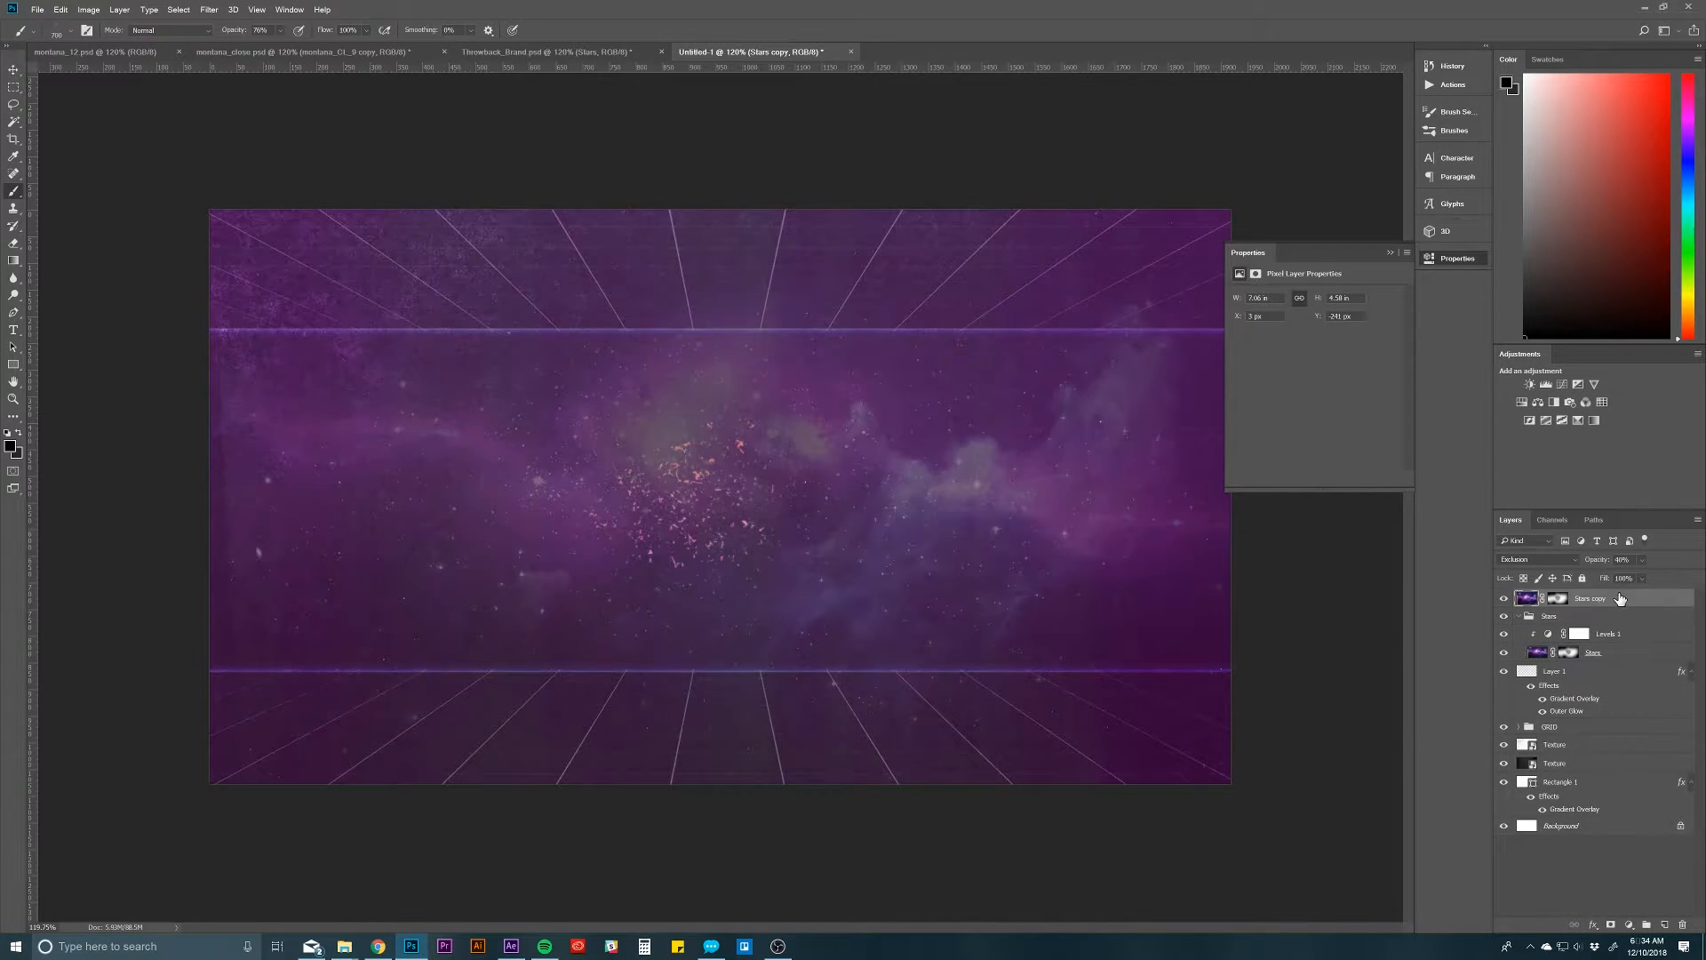
left_click(1559, 559)
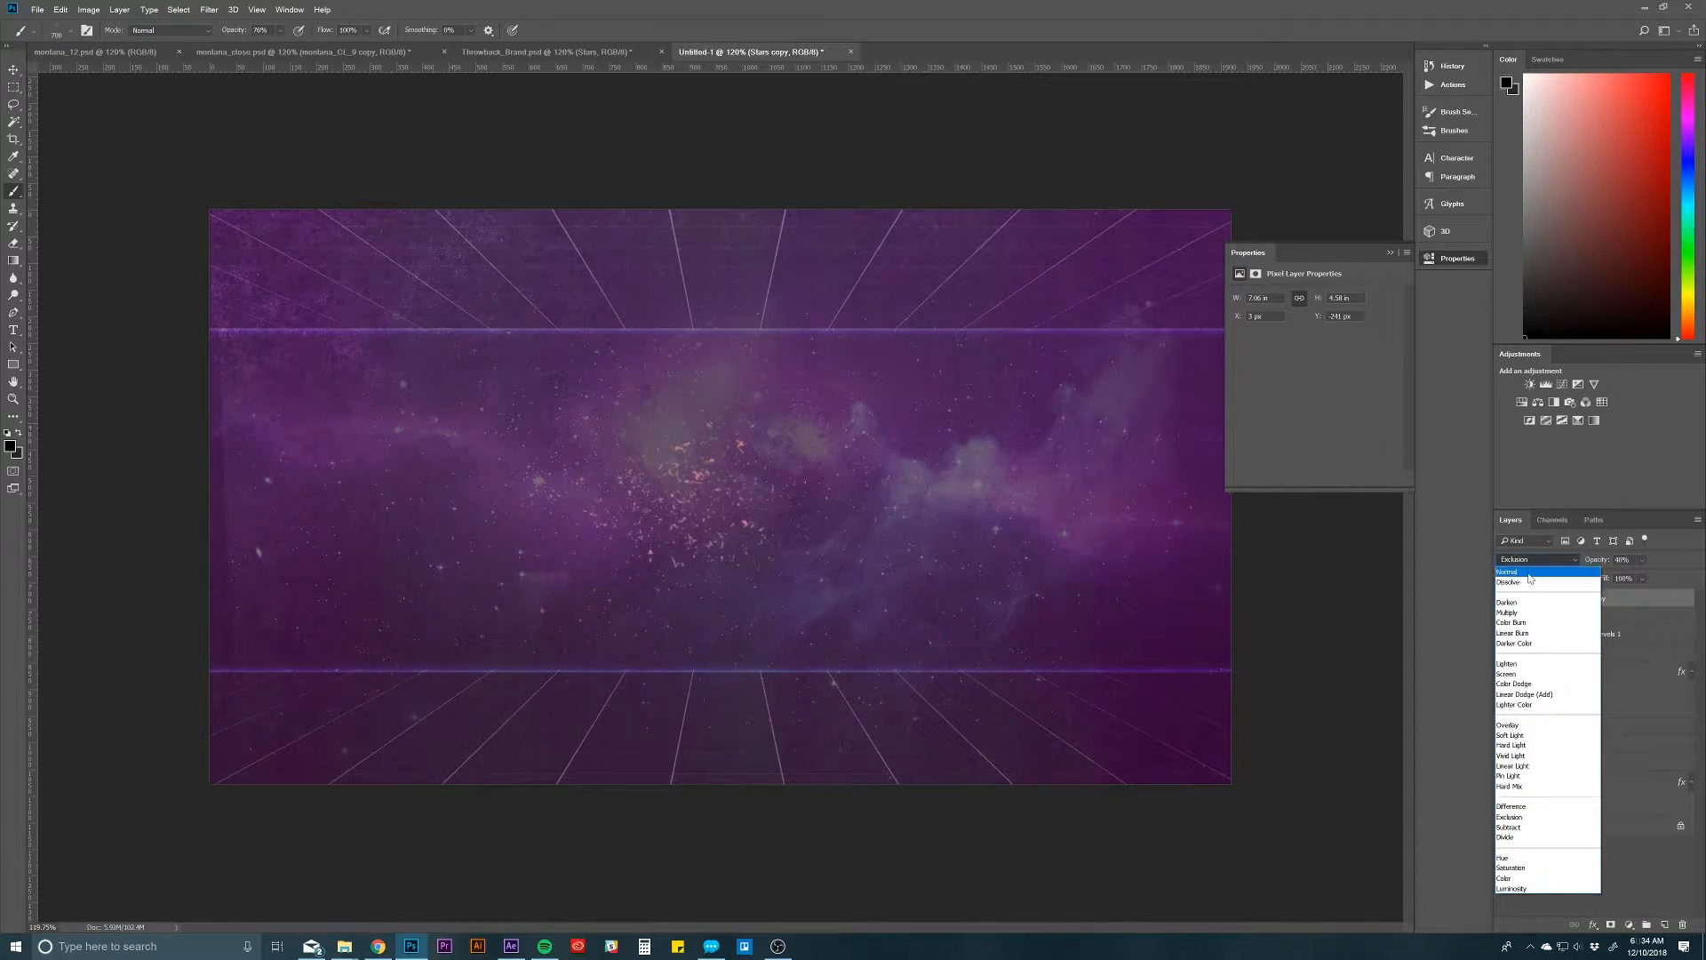
left_click(1599, 563)
left_click_drag(1600, 563, 1655, 563)
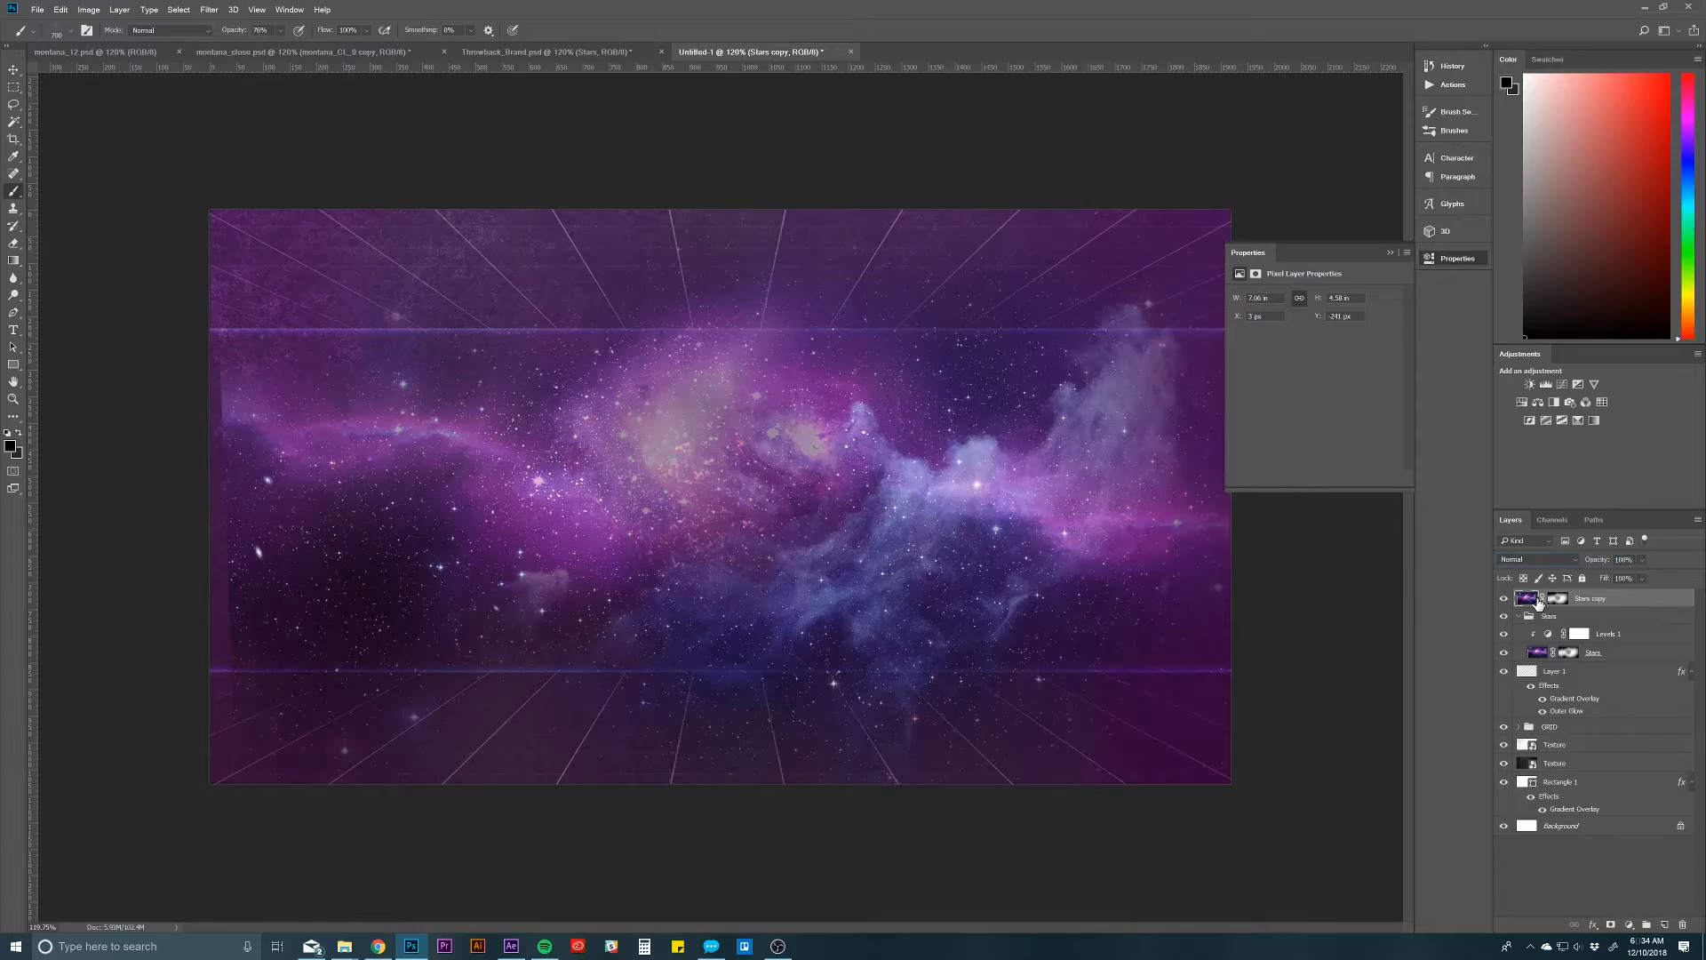
right_click(1573, 605)
left_click(1591, 601)
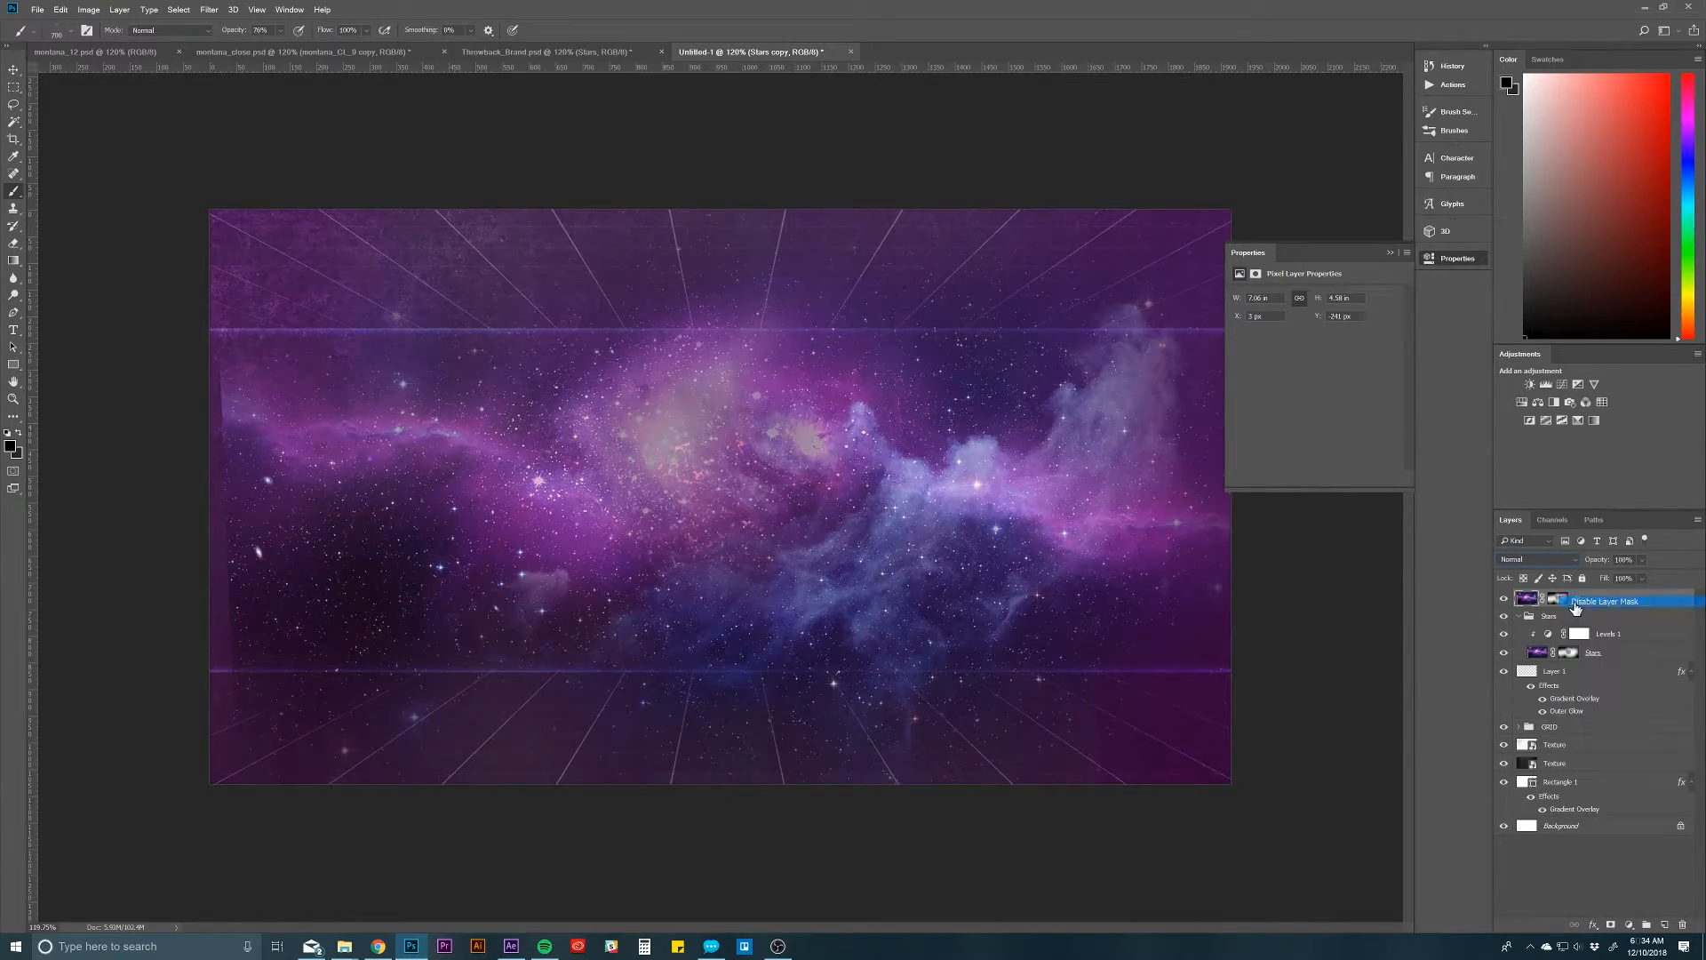
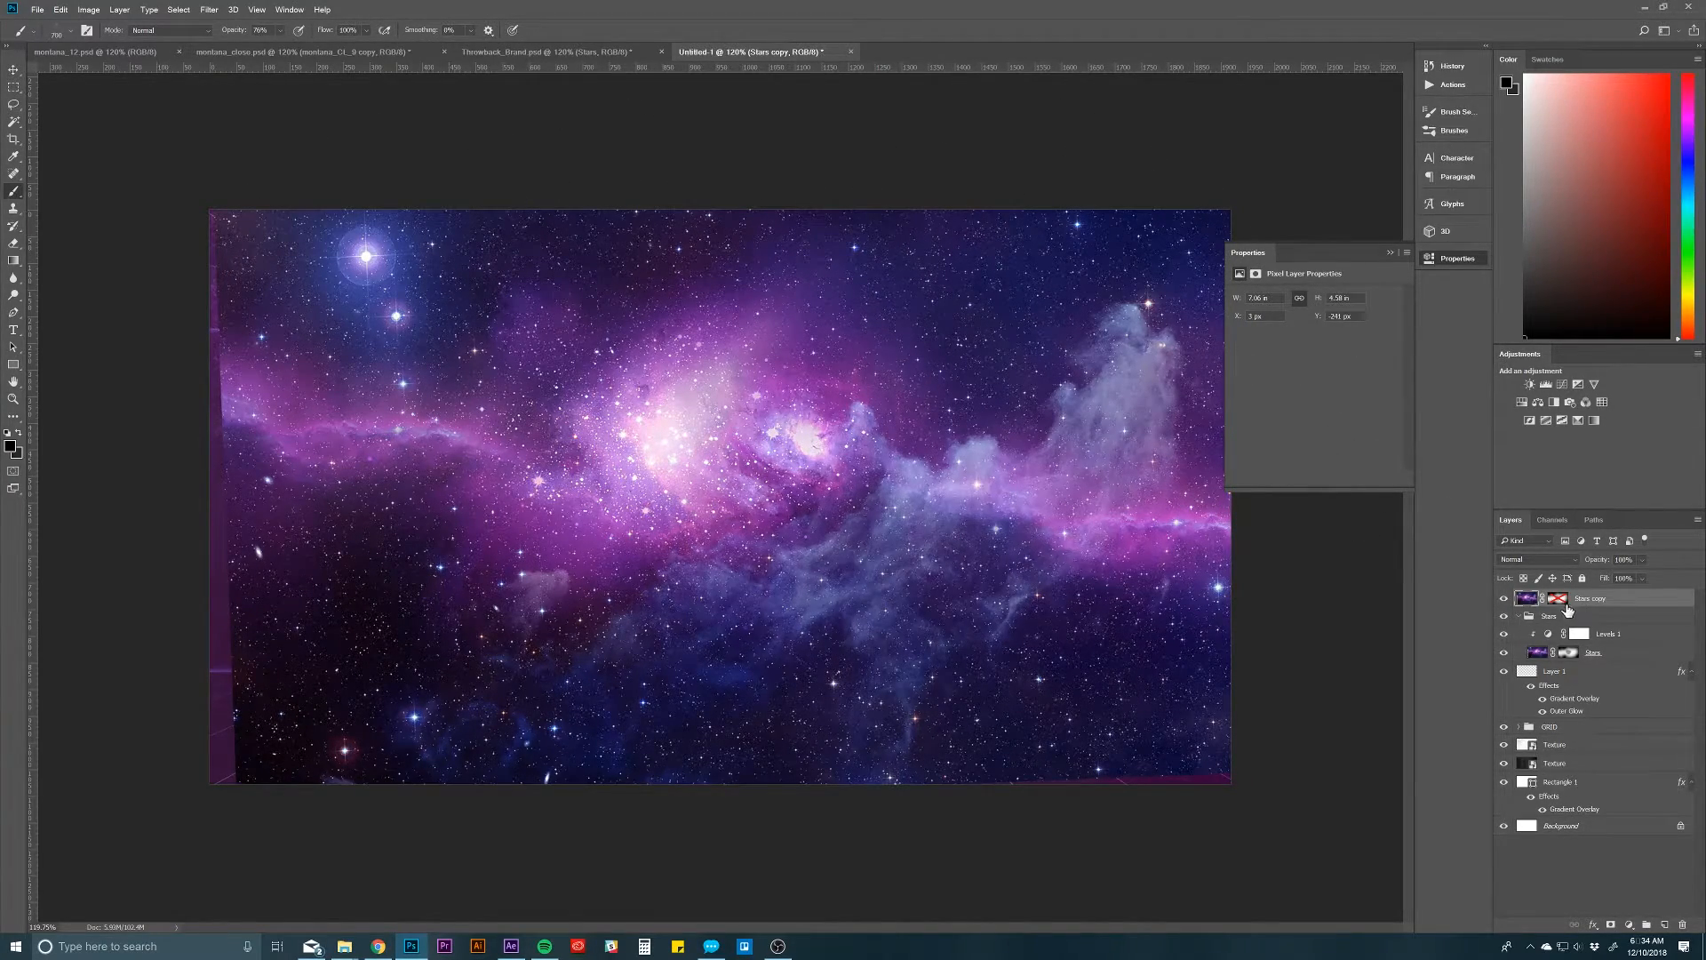
Step: Enable the layer mask on the Stars copy layer, set its blending to Exclusion and reduce its opacity
right_click(1557, 603)
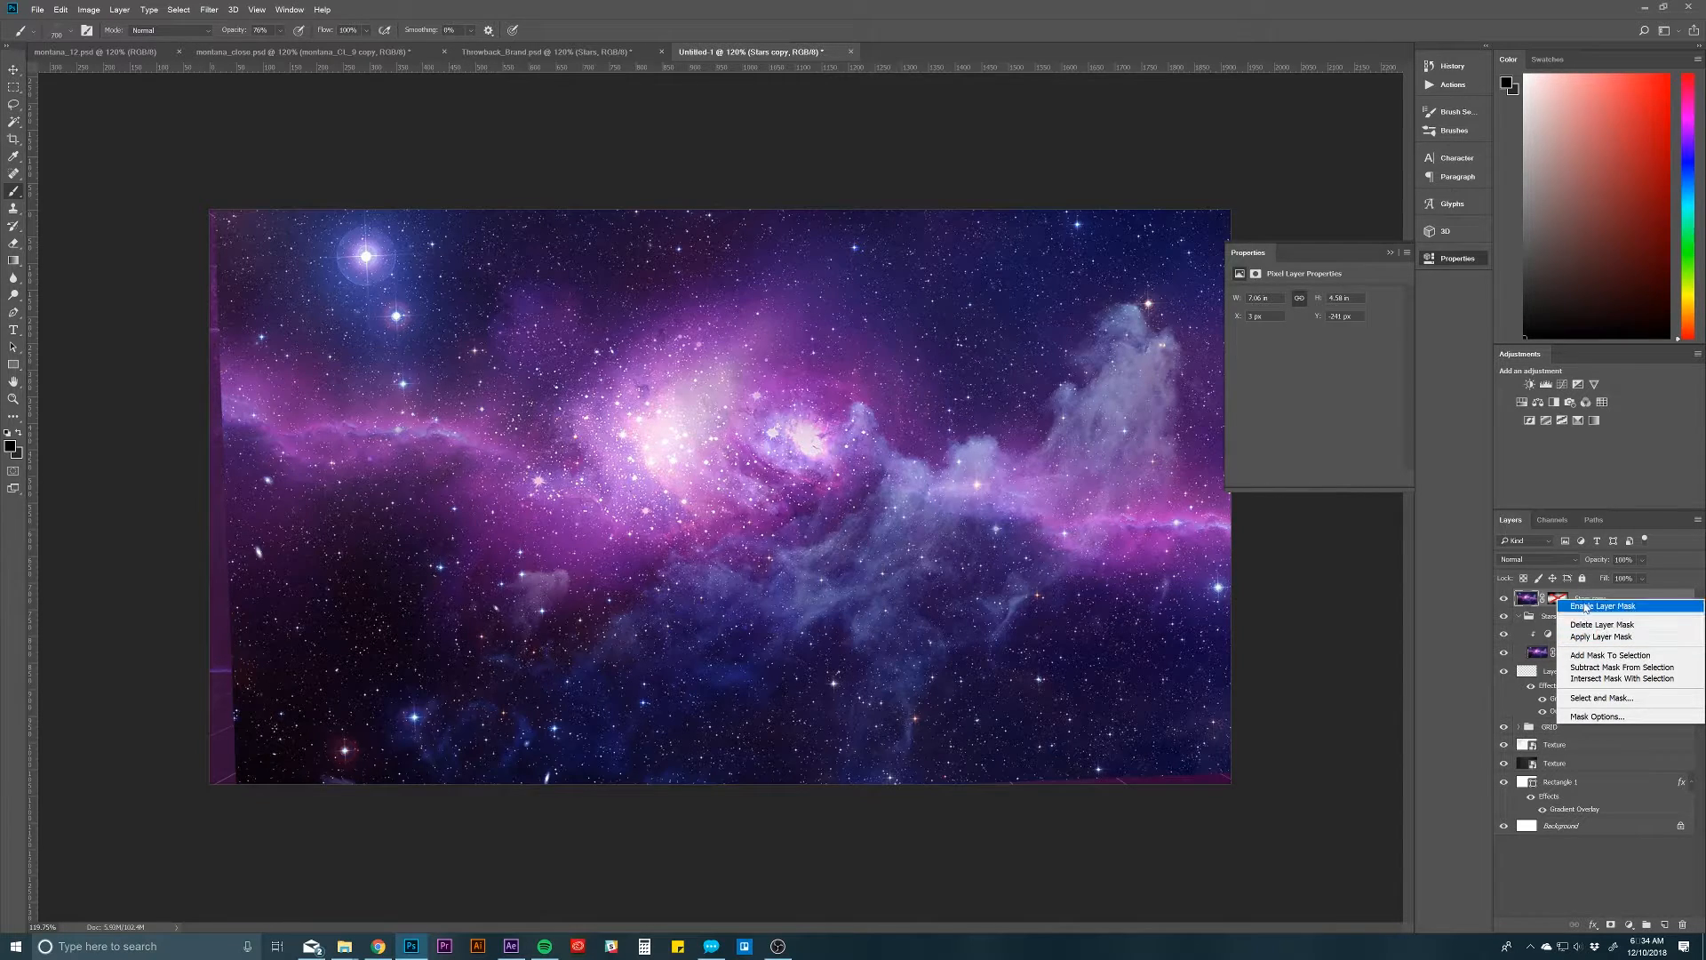
left_click(1600, 606)
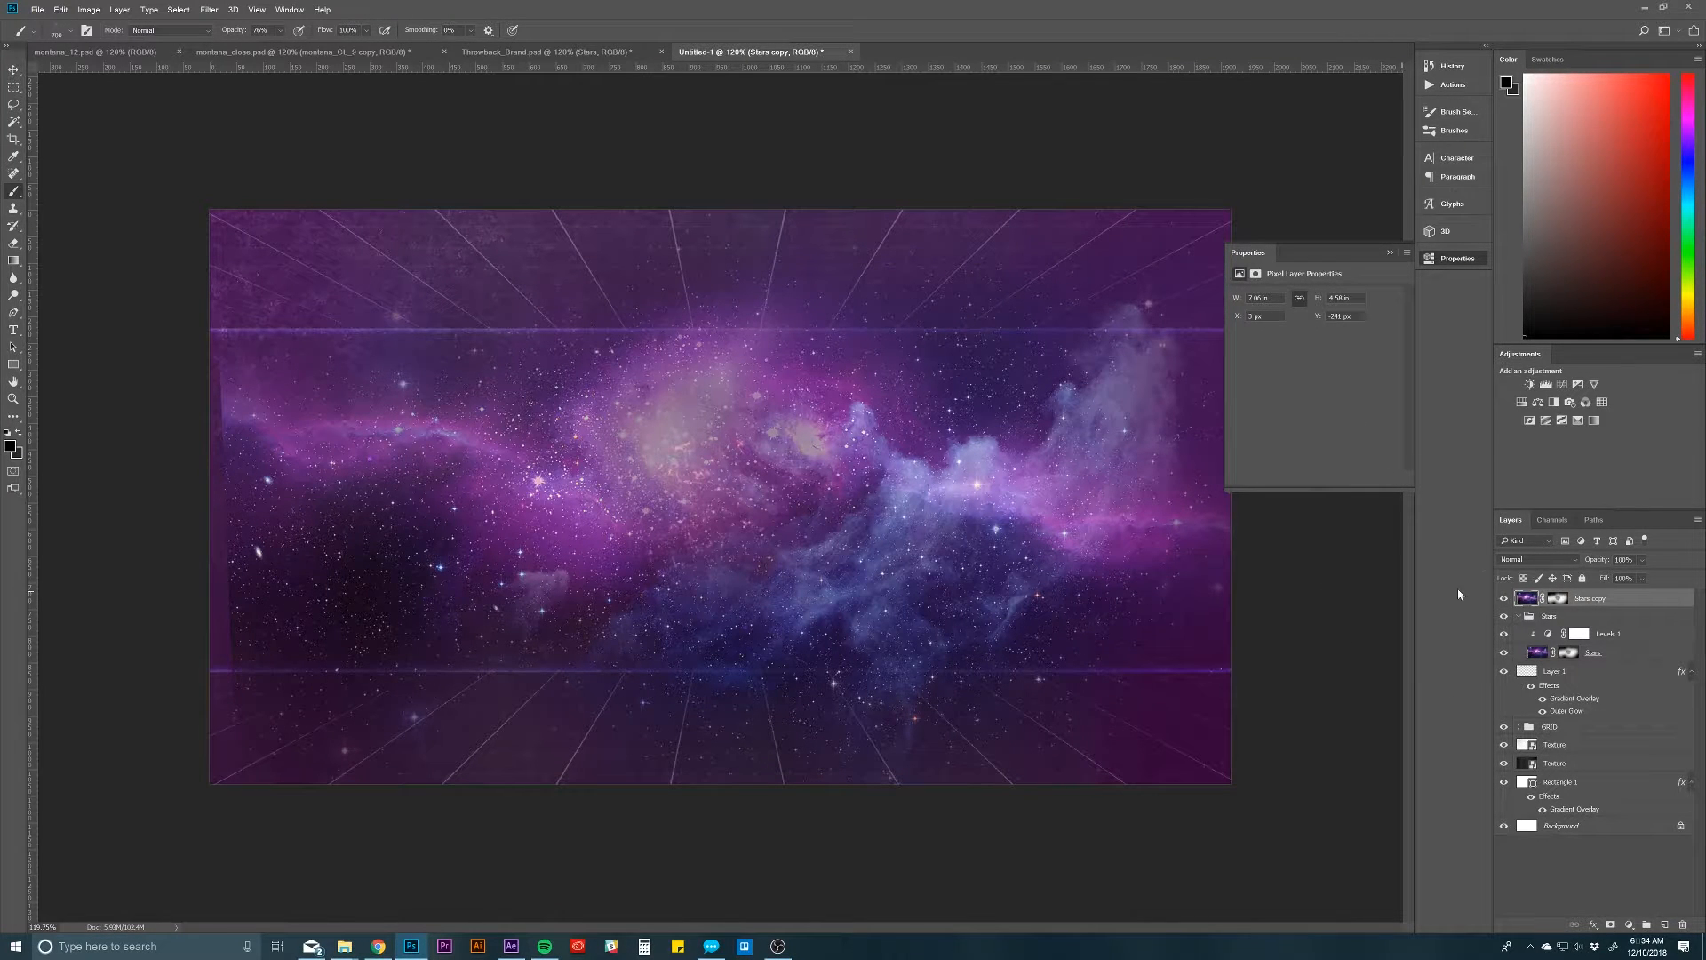
left_click(1540, 559)
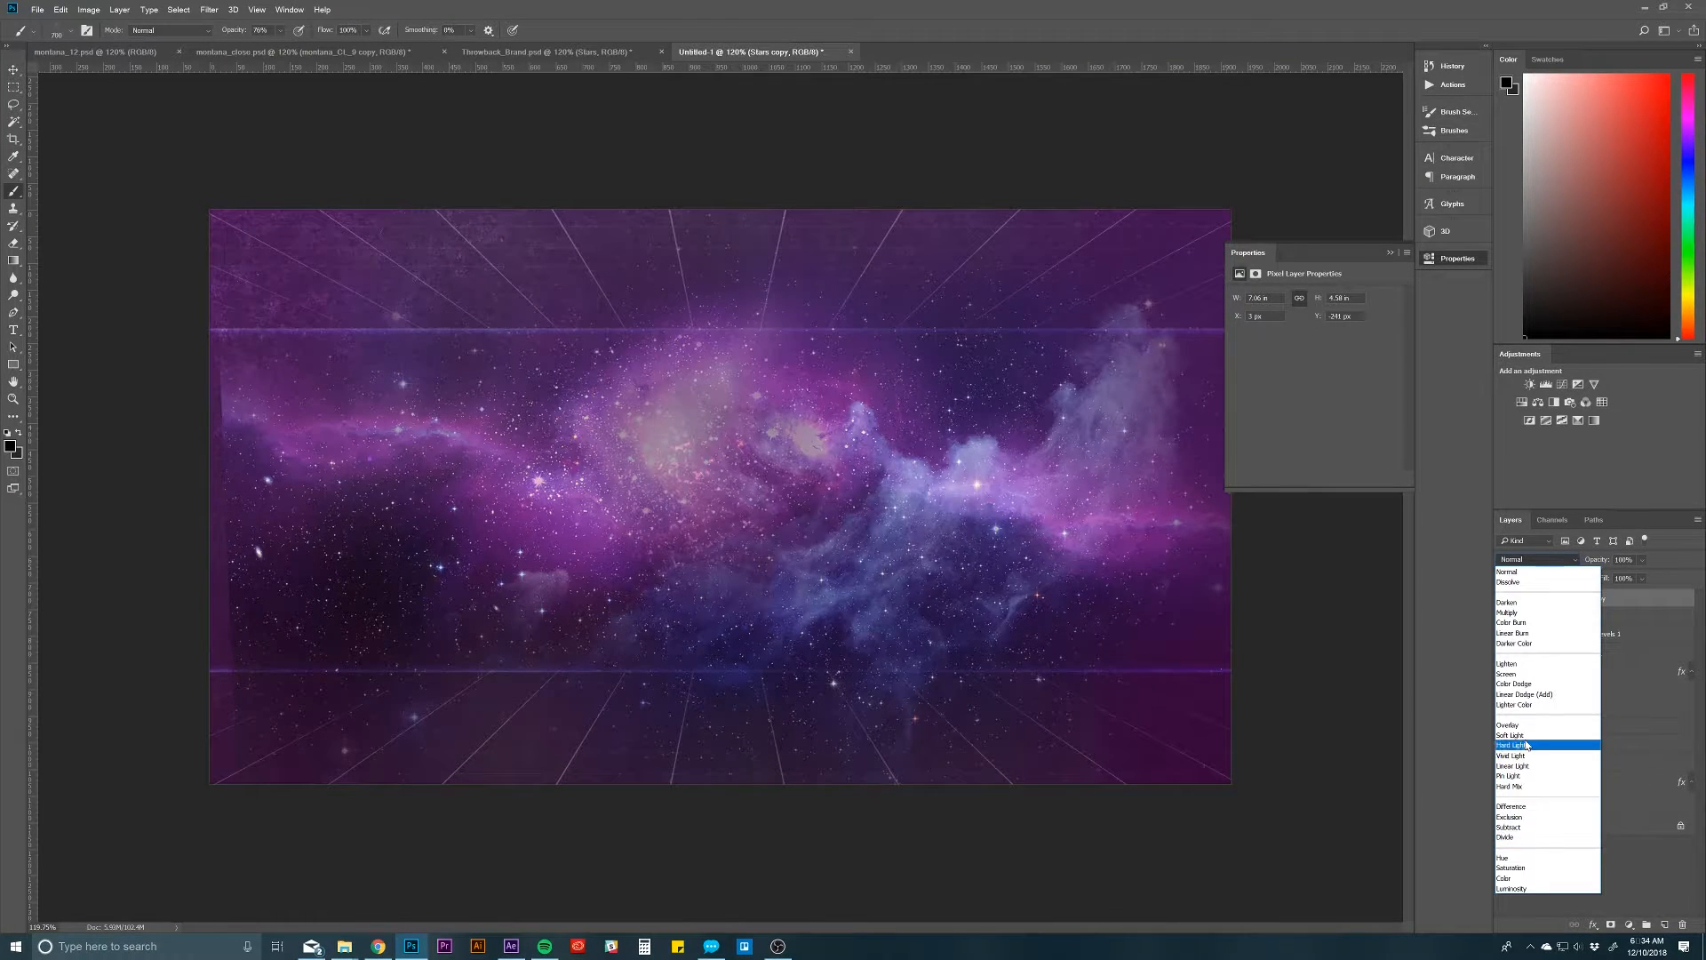
left_click(1520, 817)
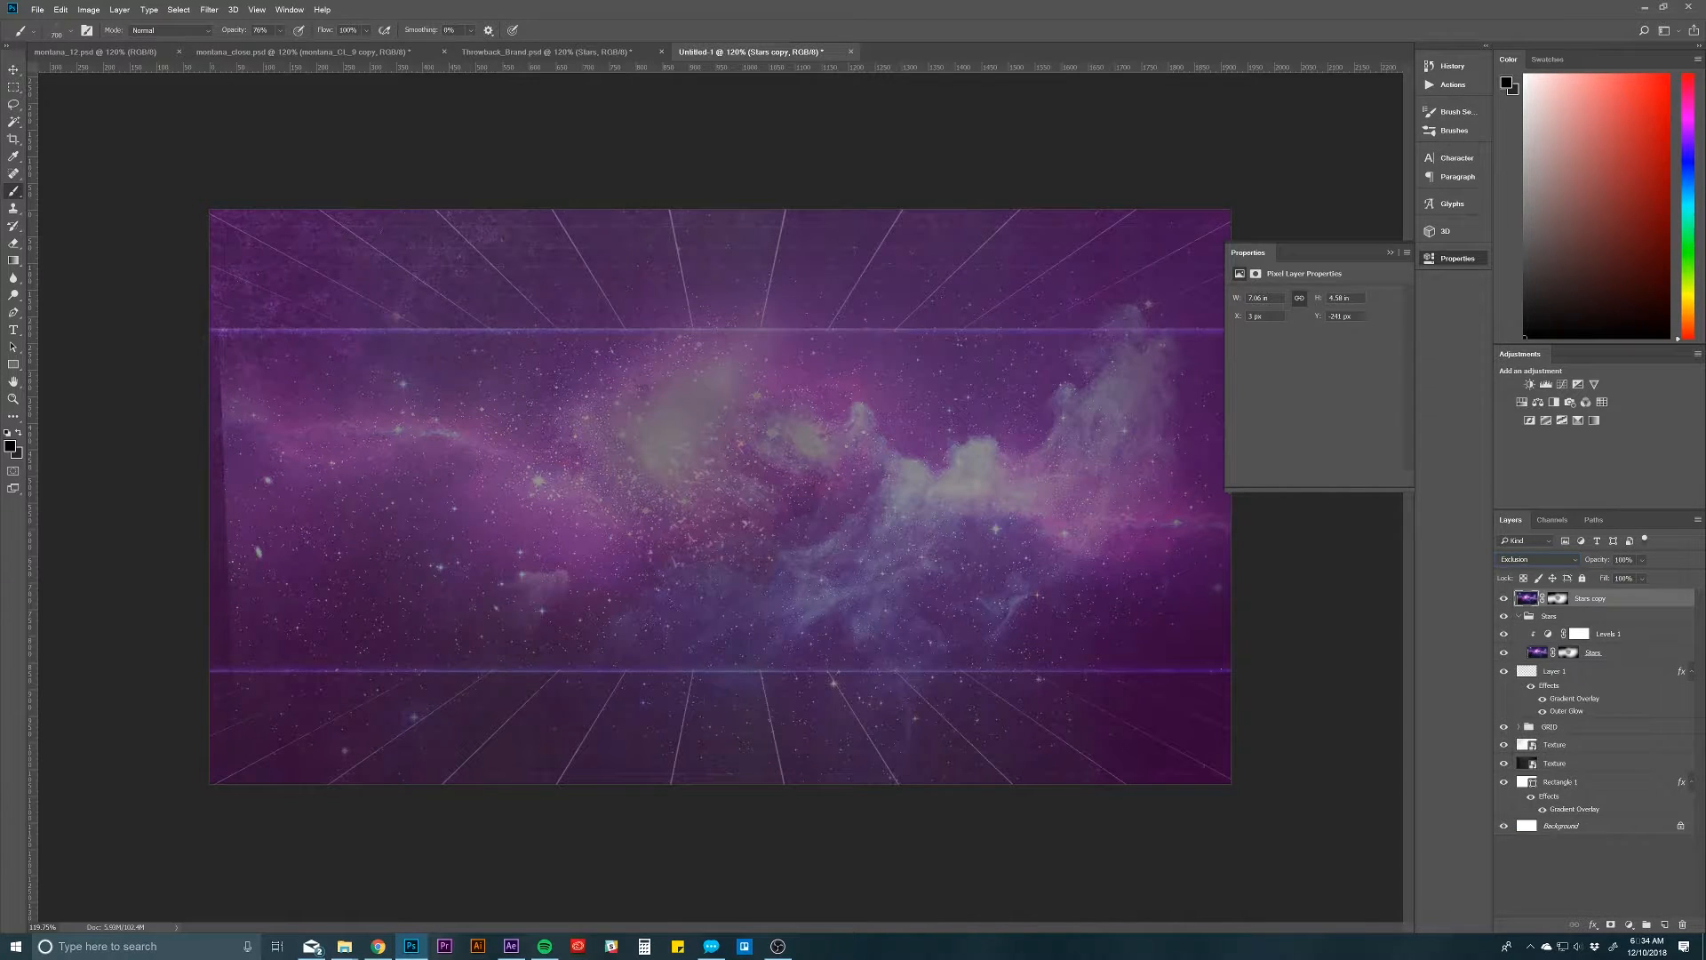
left_click_drag(1615, 565, 1571, 572)
Step: Check the blending mode and opacity of the Stars layer in Throwback_Brand.psd and return to Untitled-1
left_click(547, 51)
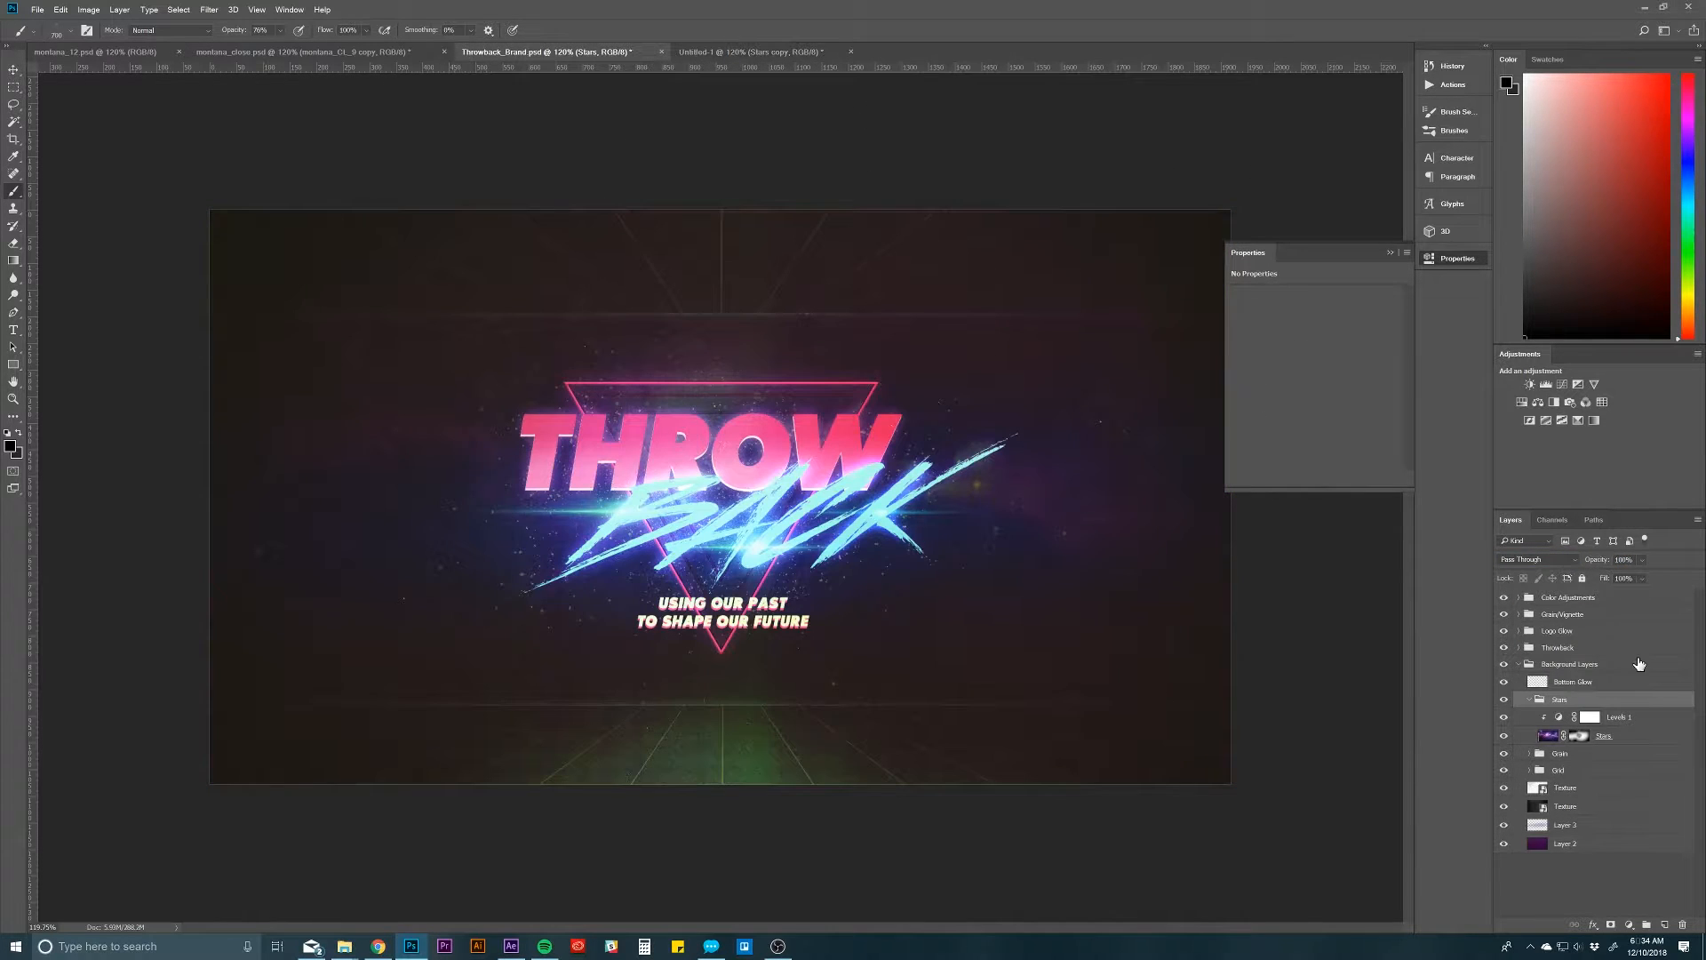
left_click(1630, 738)
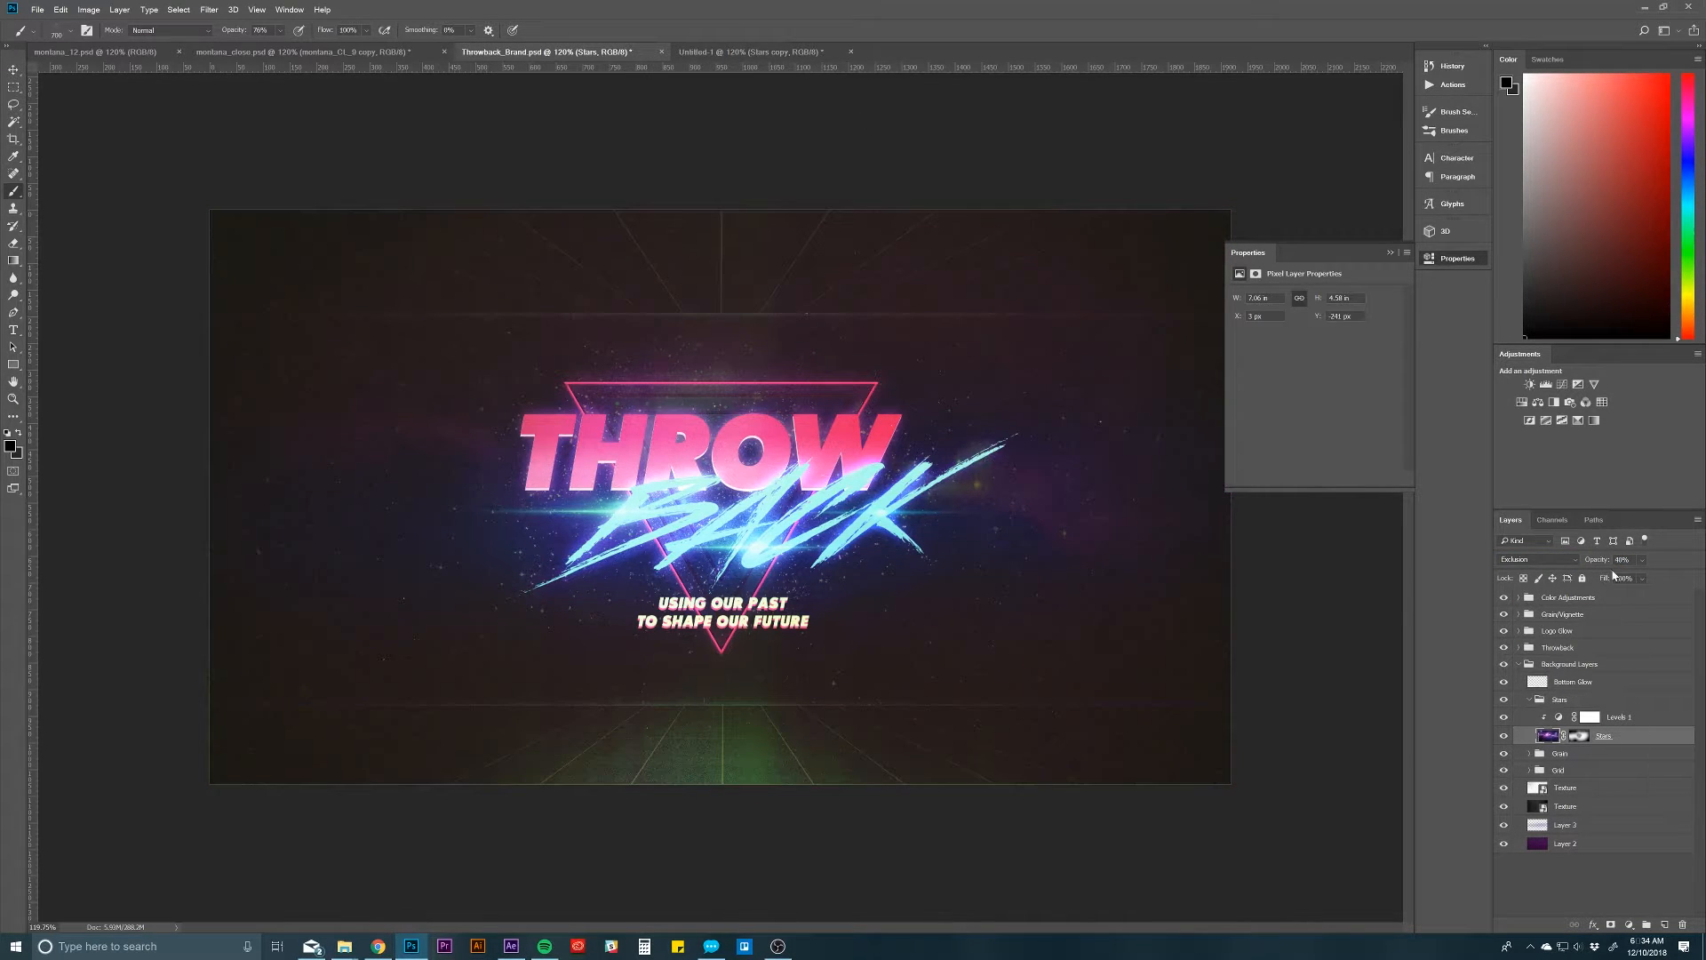
left_click(711, 52)
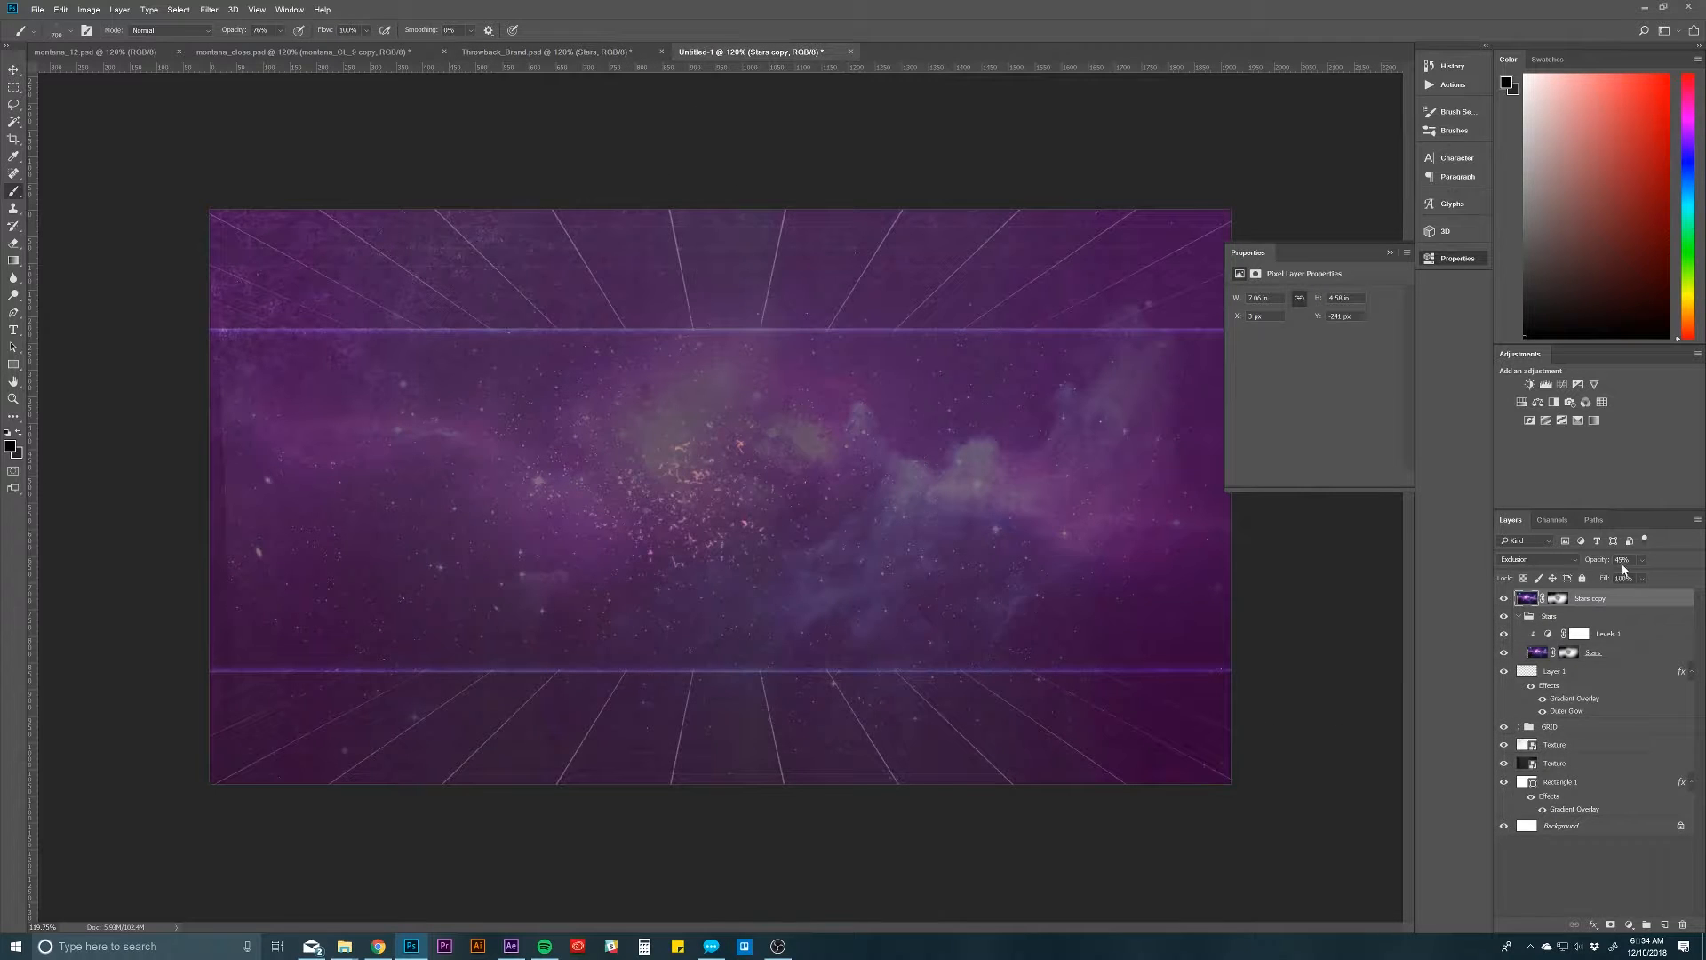
Step: Delete the Stars copy layer and collapse the Stars group
left_click(1593, 561)
key("Delete")
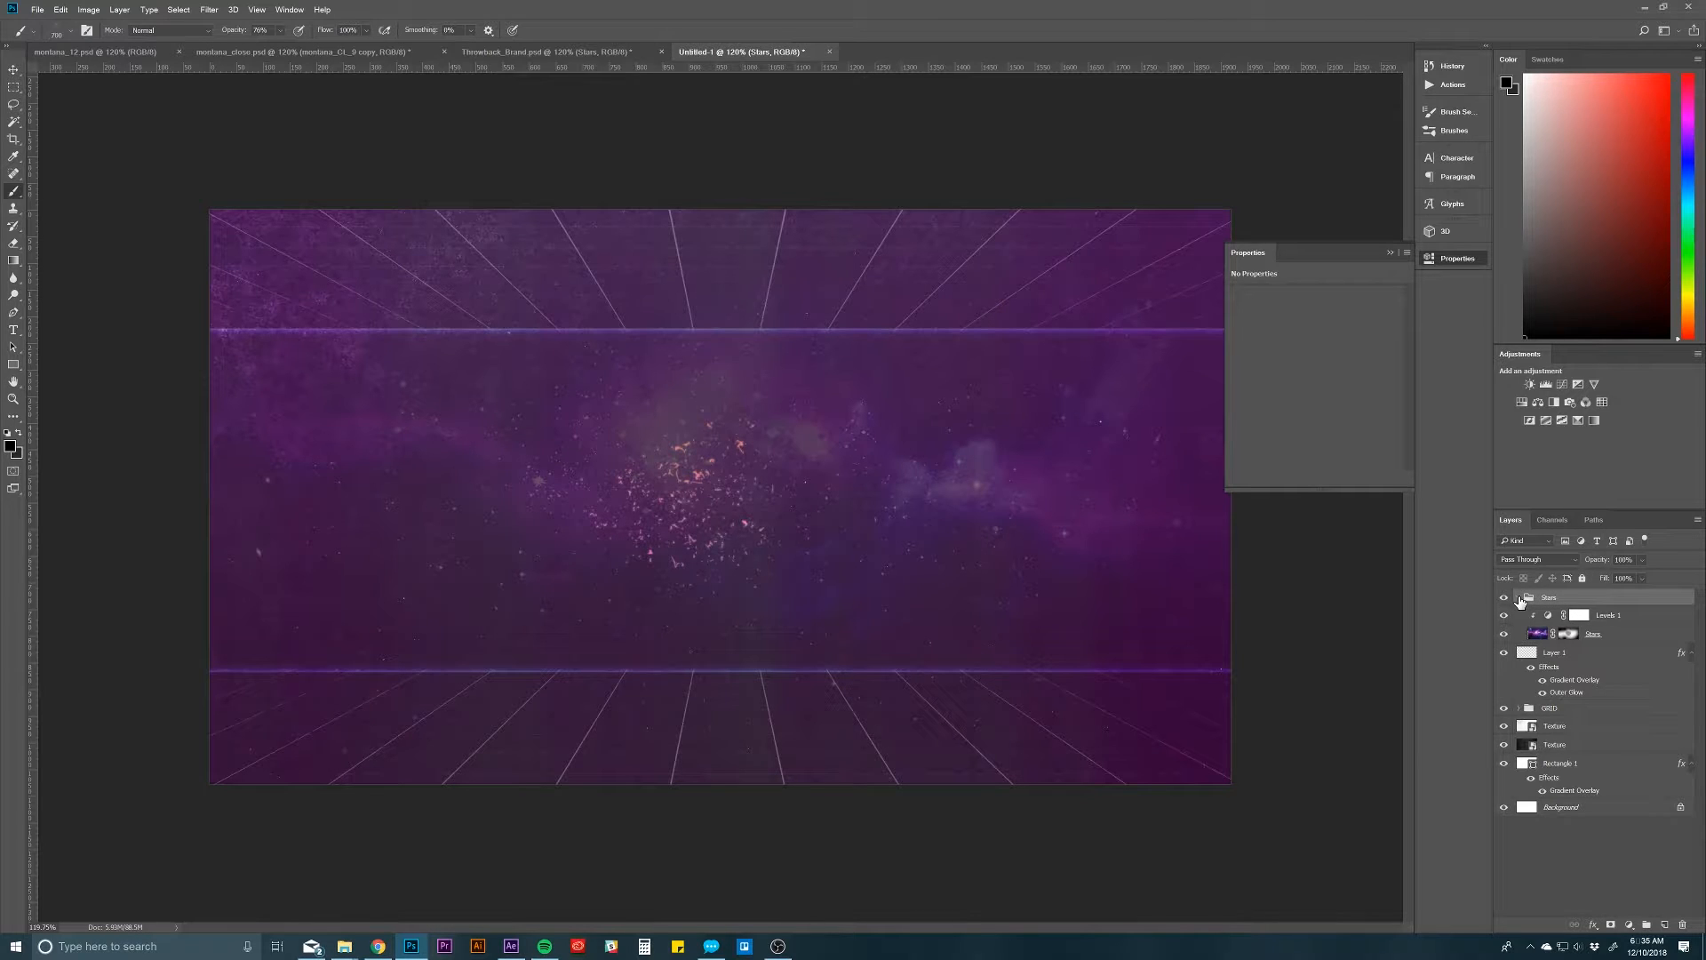
left_click(1519, 598)
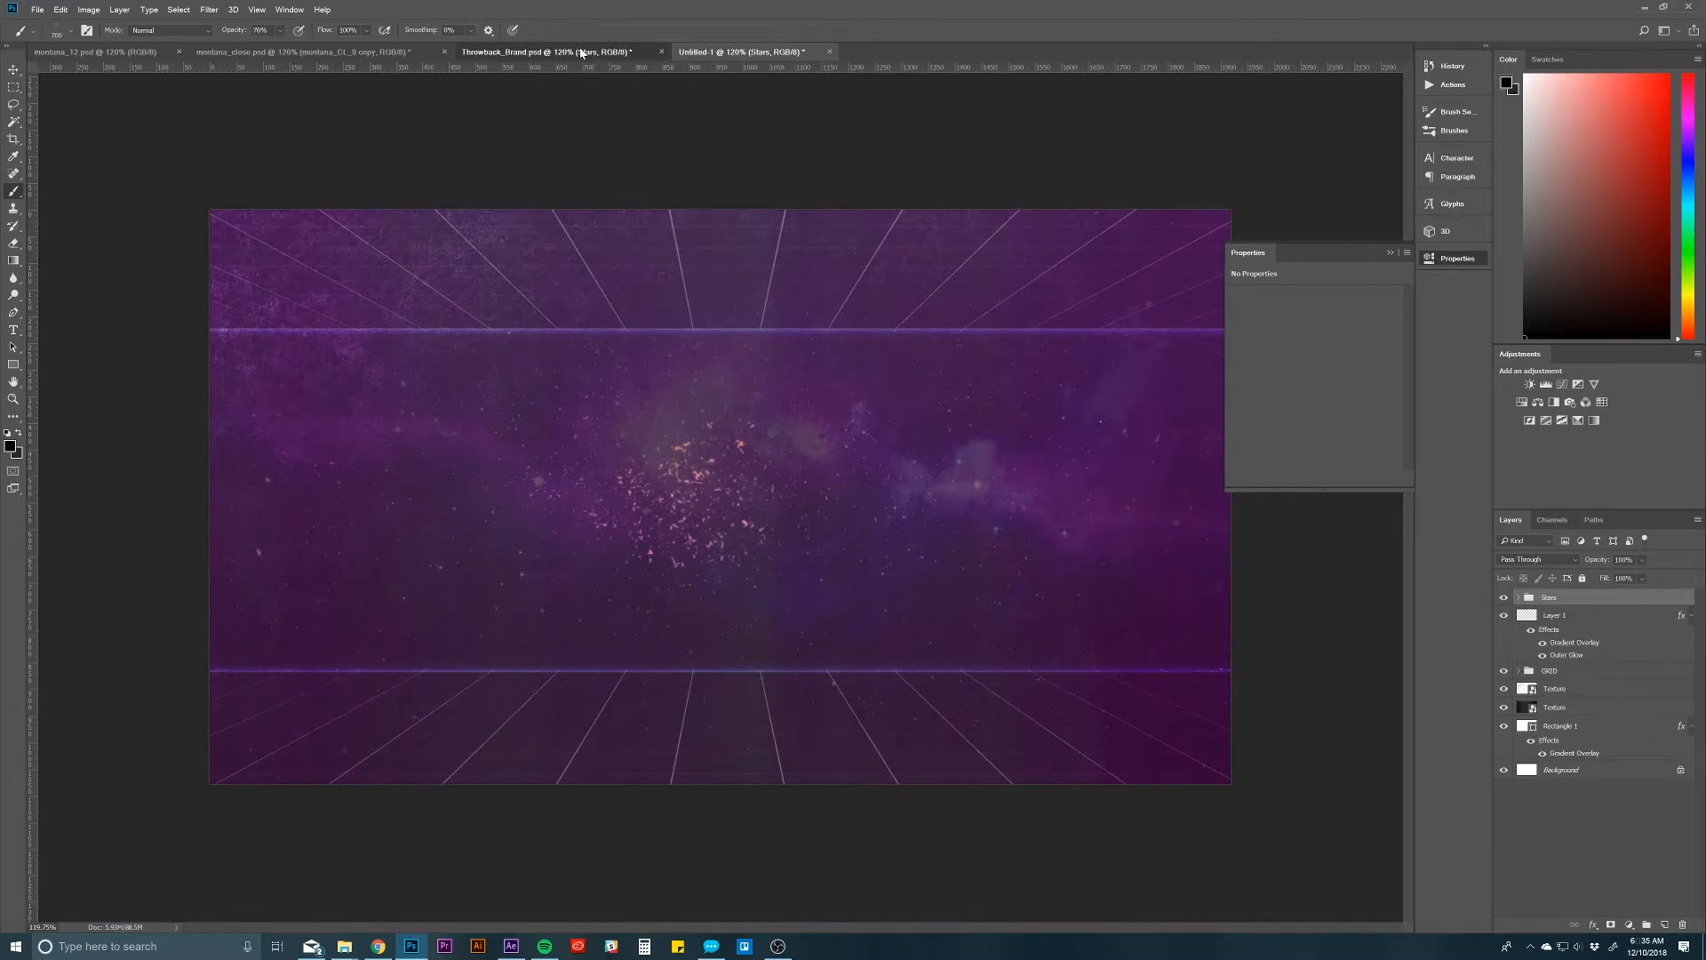
Step: Switch to Throwback_Brand.psd, select the Bottom Glow layer in Background Layers and collapse the Stars group
left_click(582, 52)
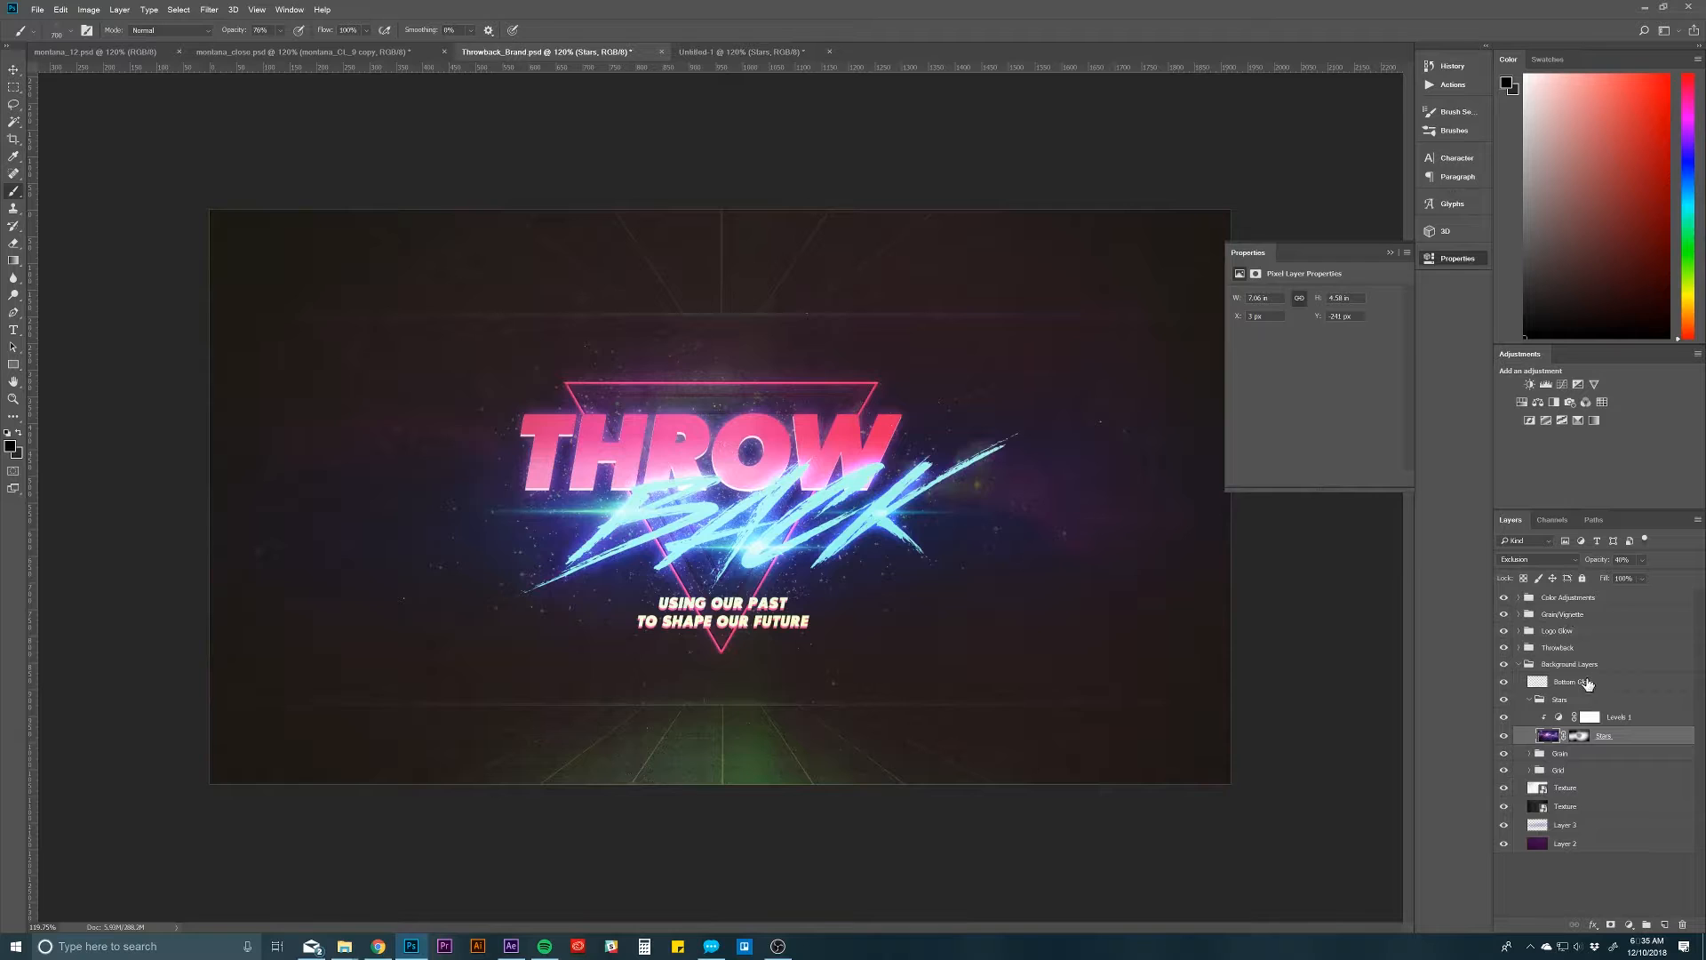
left_click(1576, 668)
left_click(1551, 682)
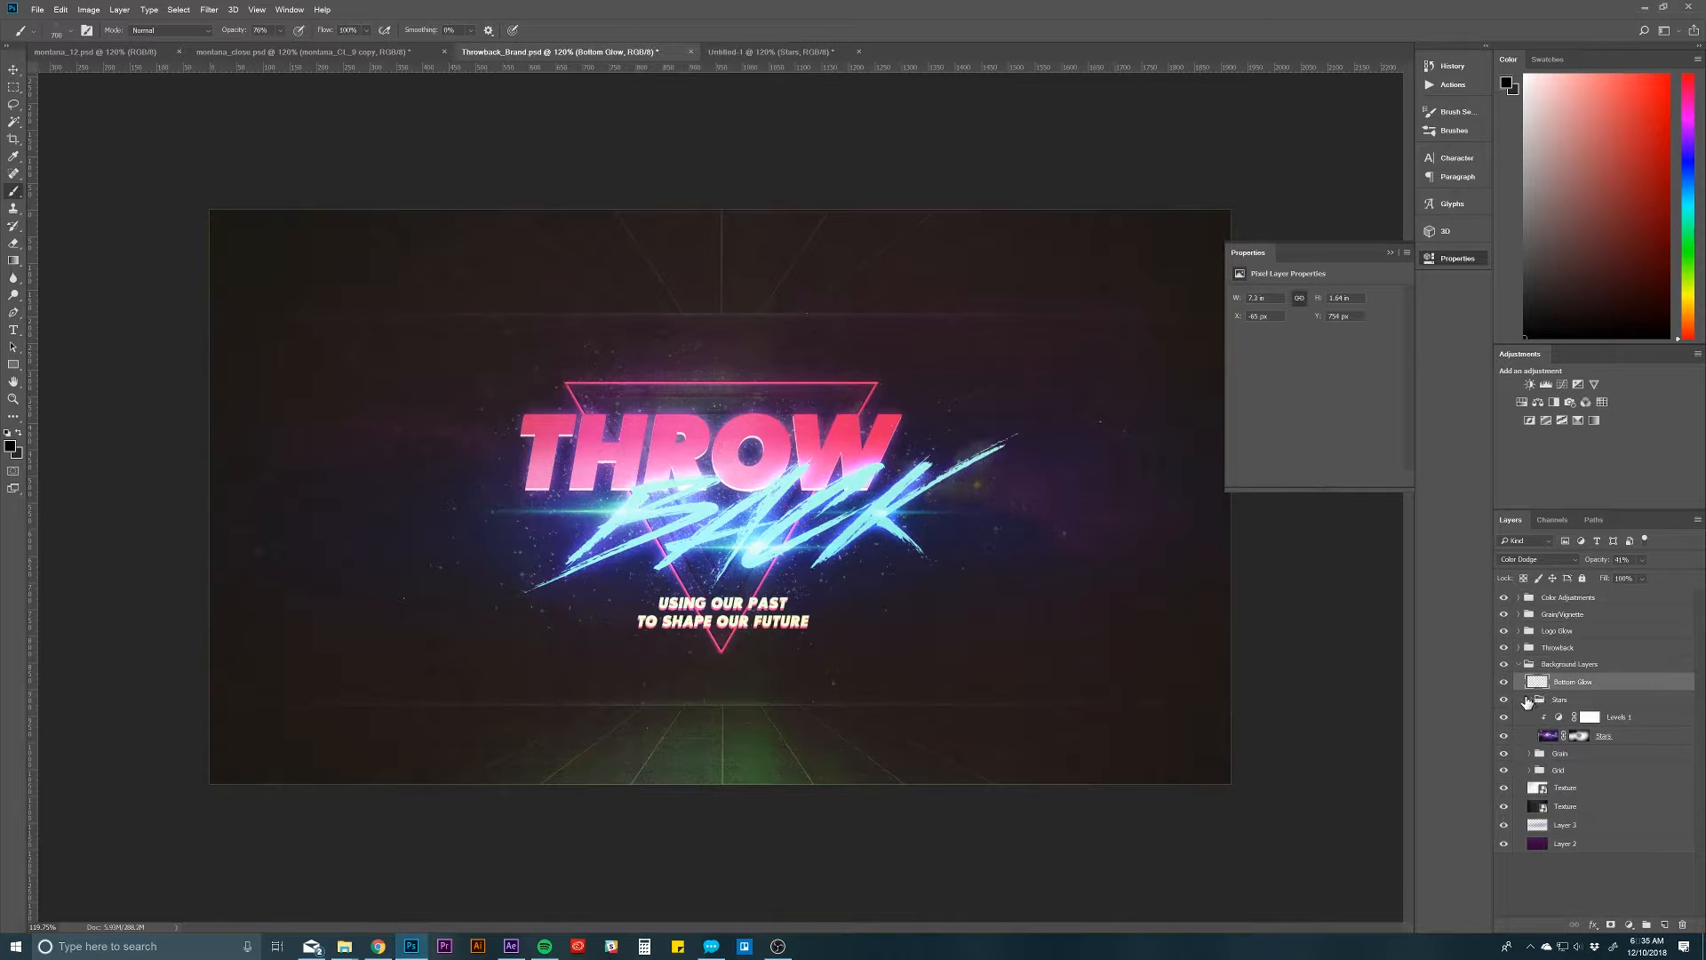
left_click(1528, 700)
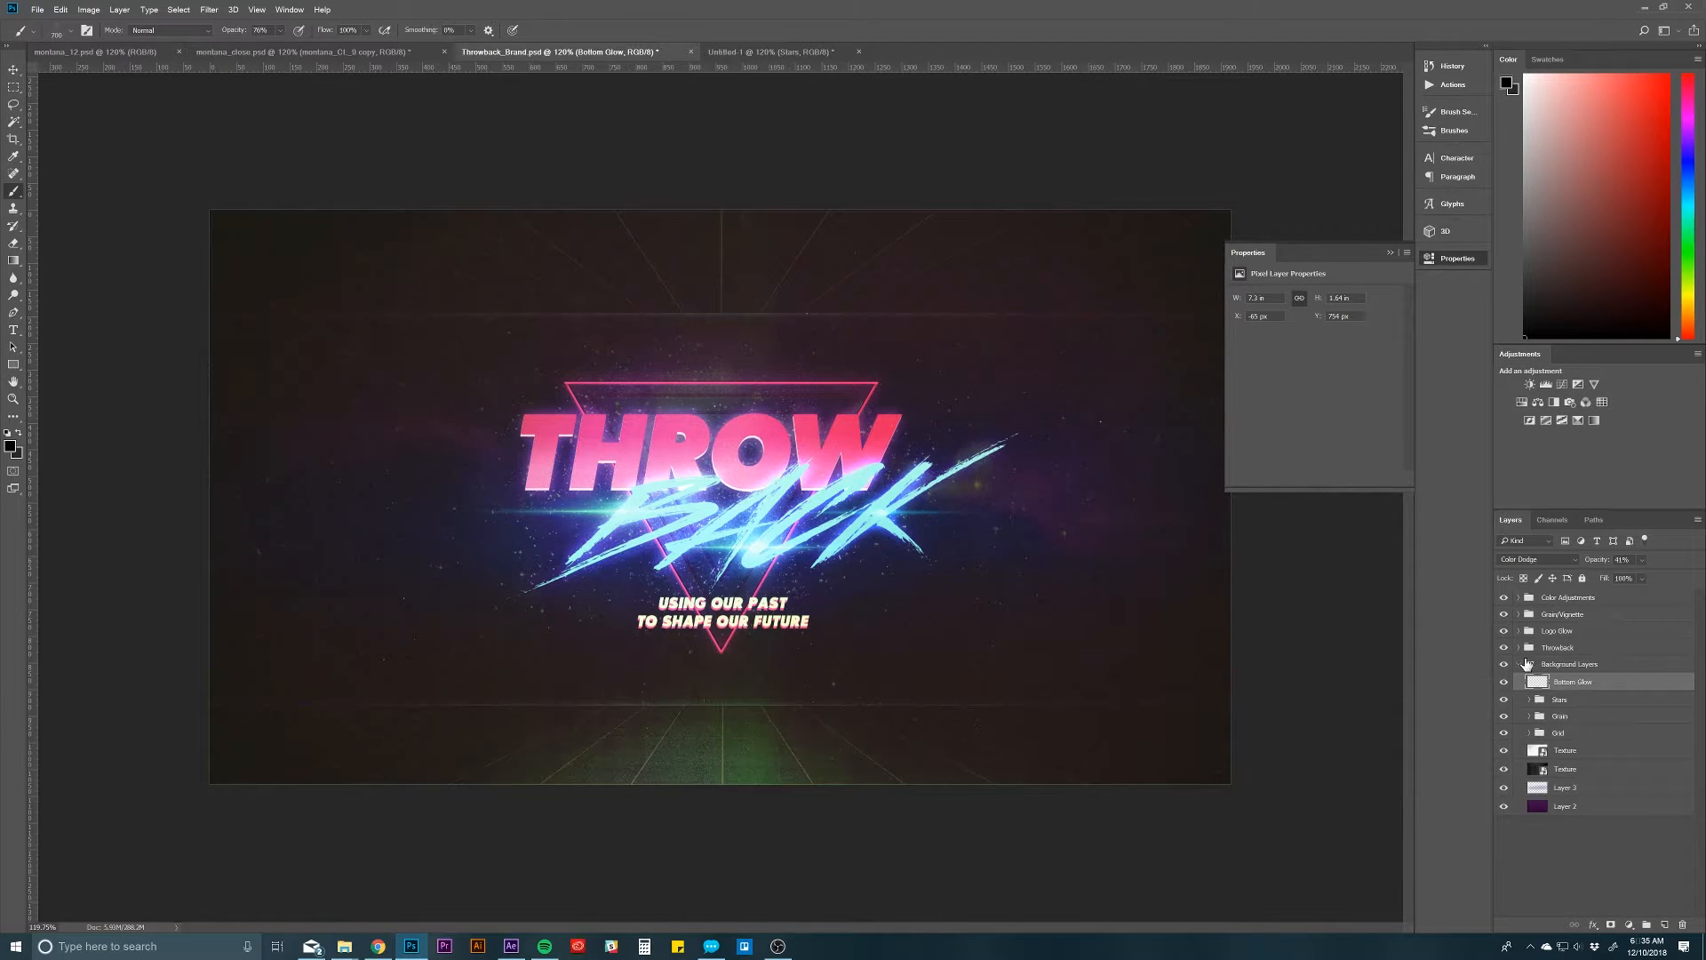
Step: Duplicate the Bottom Glow layer from Throwback_Brand.psd into Untitled-1 and switch to that document
right_click(1593, 690)
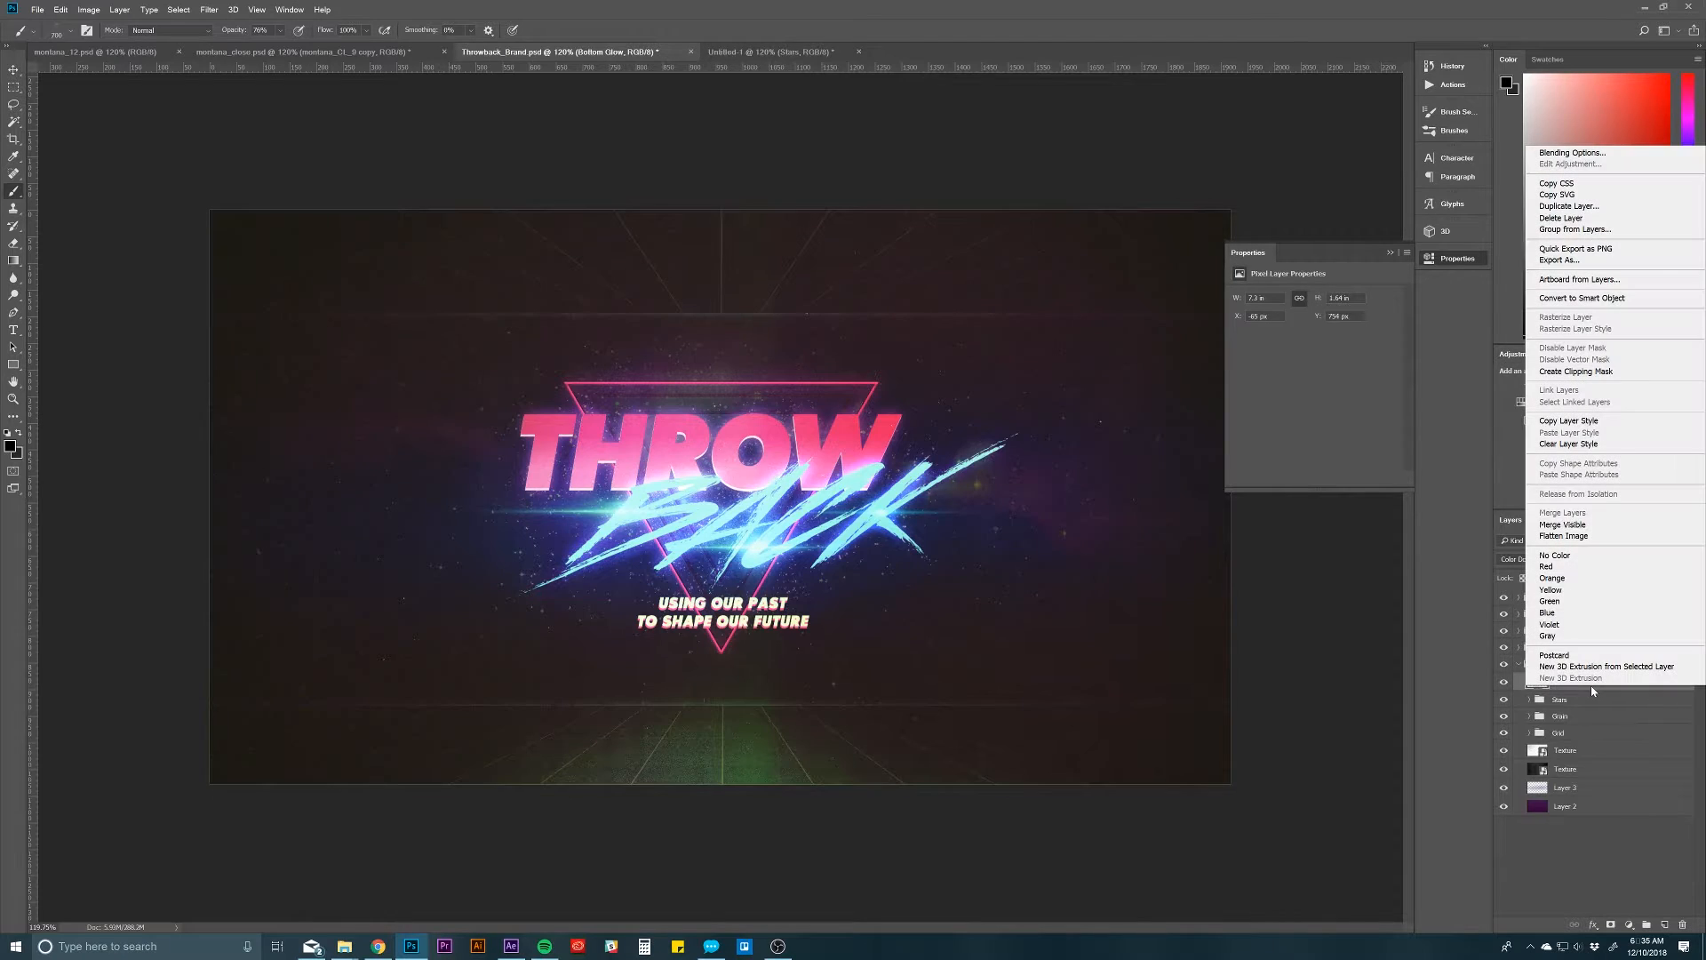
left_click(1572, 198)
left_click(1573, 203)
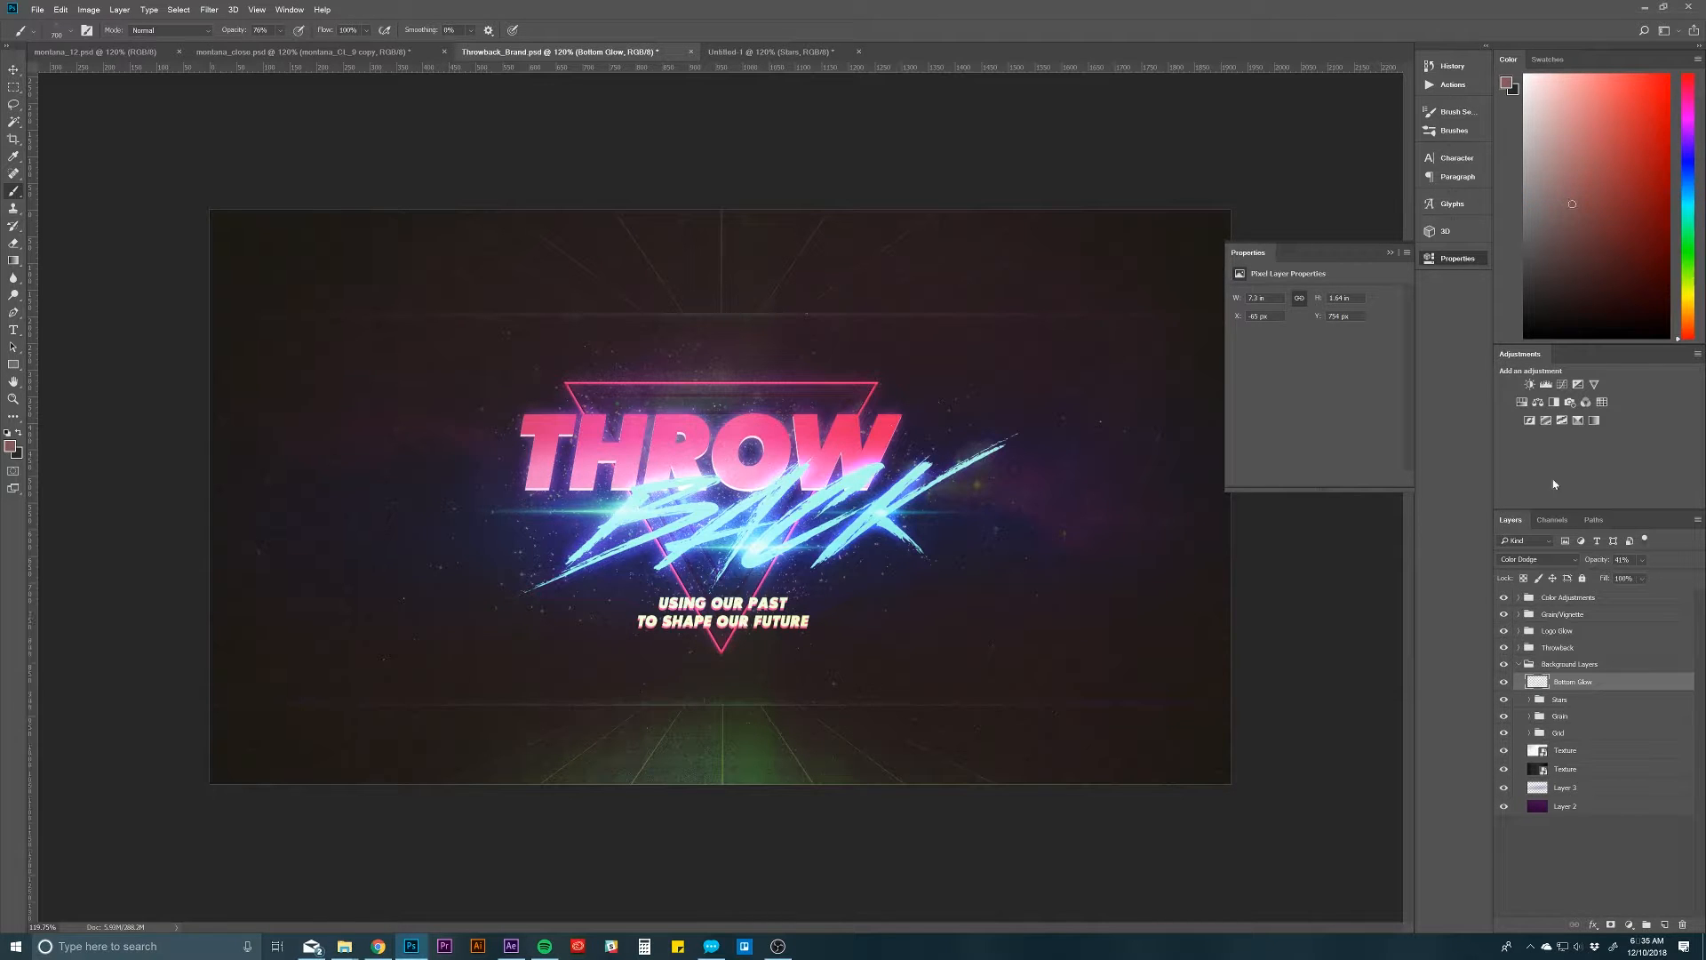
right_click(1588, 682)
left_click(1570, 204)
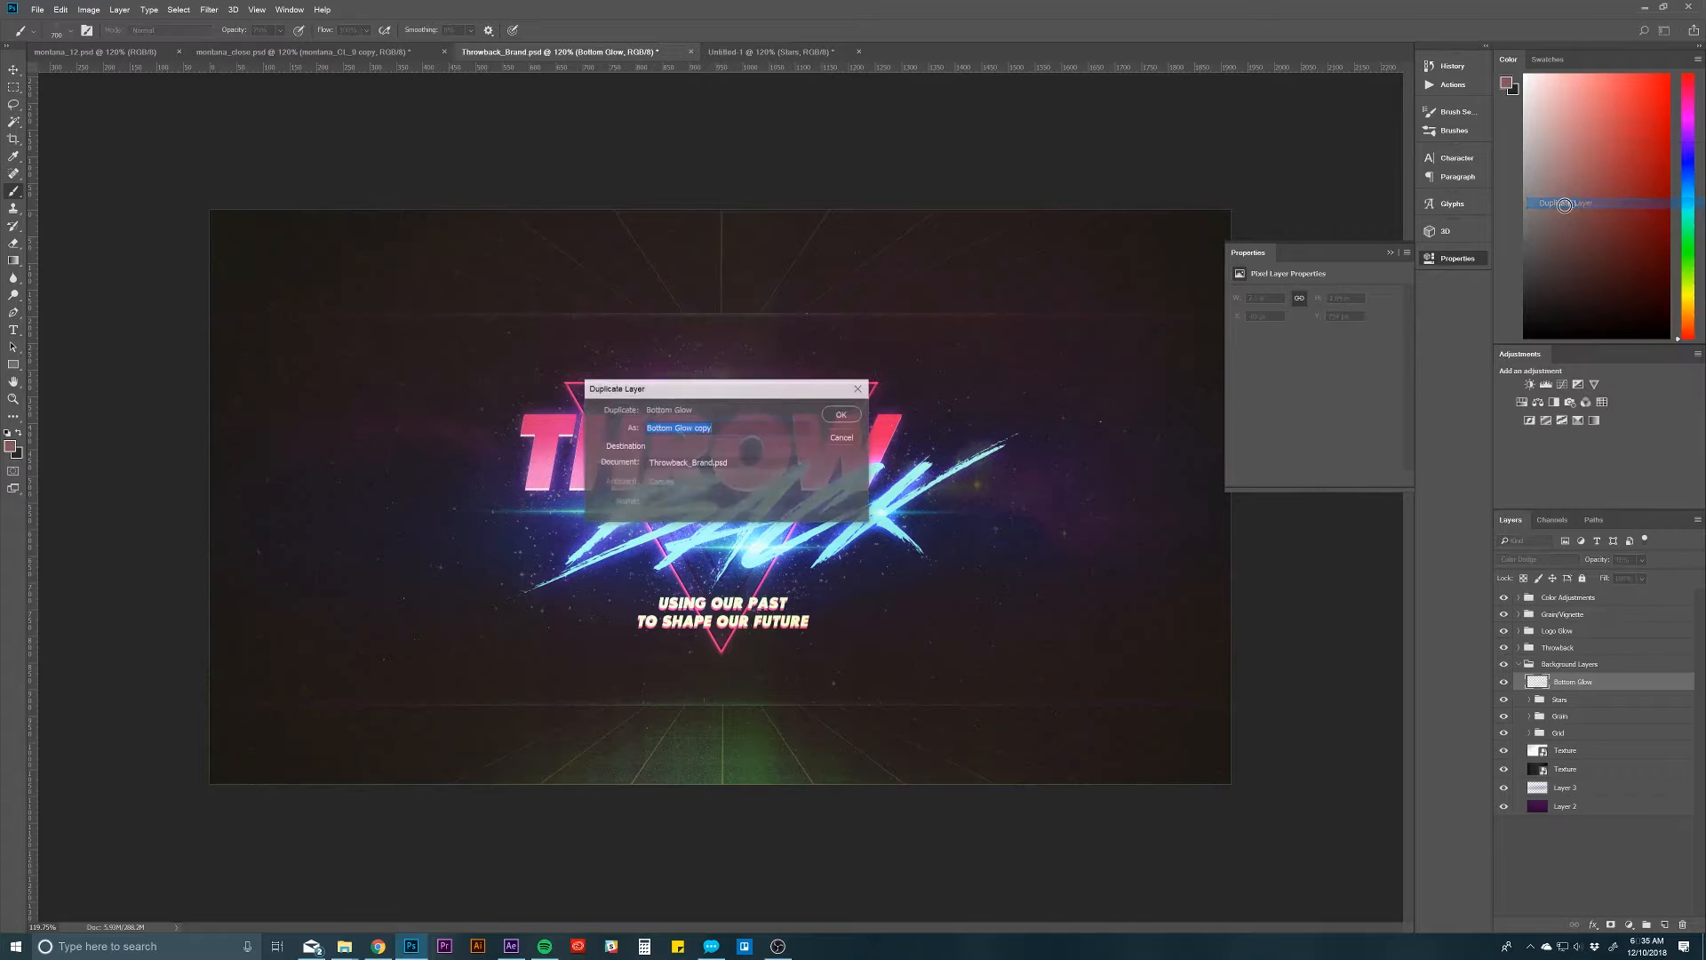
left_click(716, 463)
left_click(727, 478)
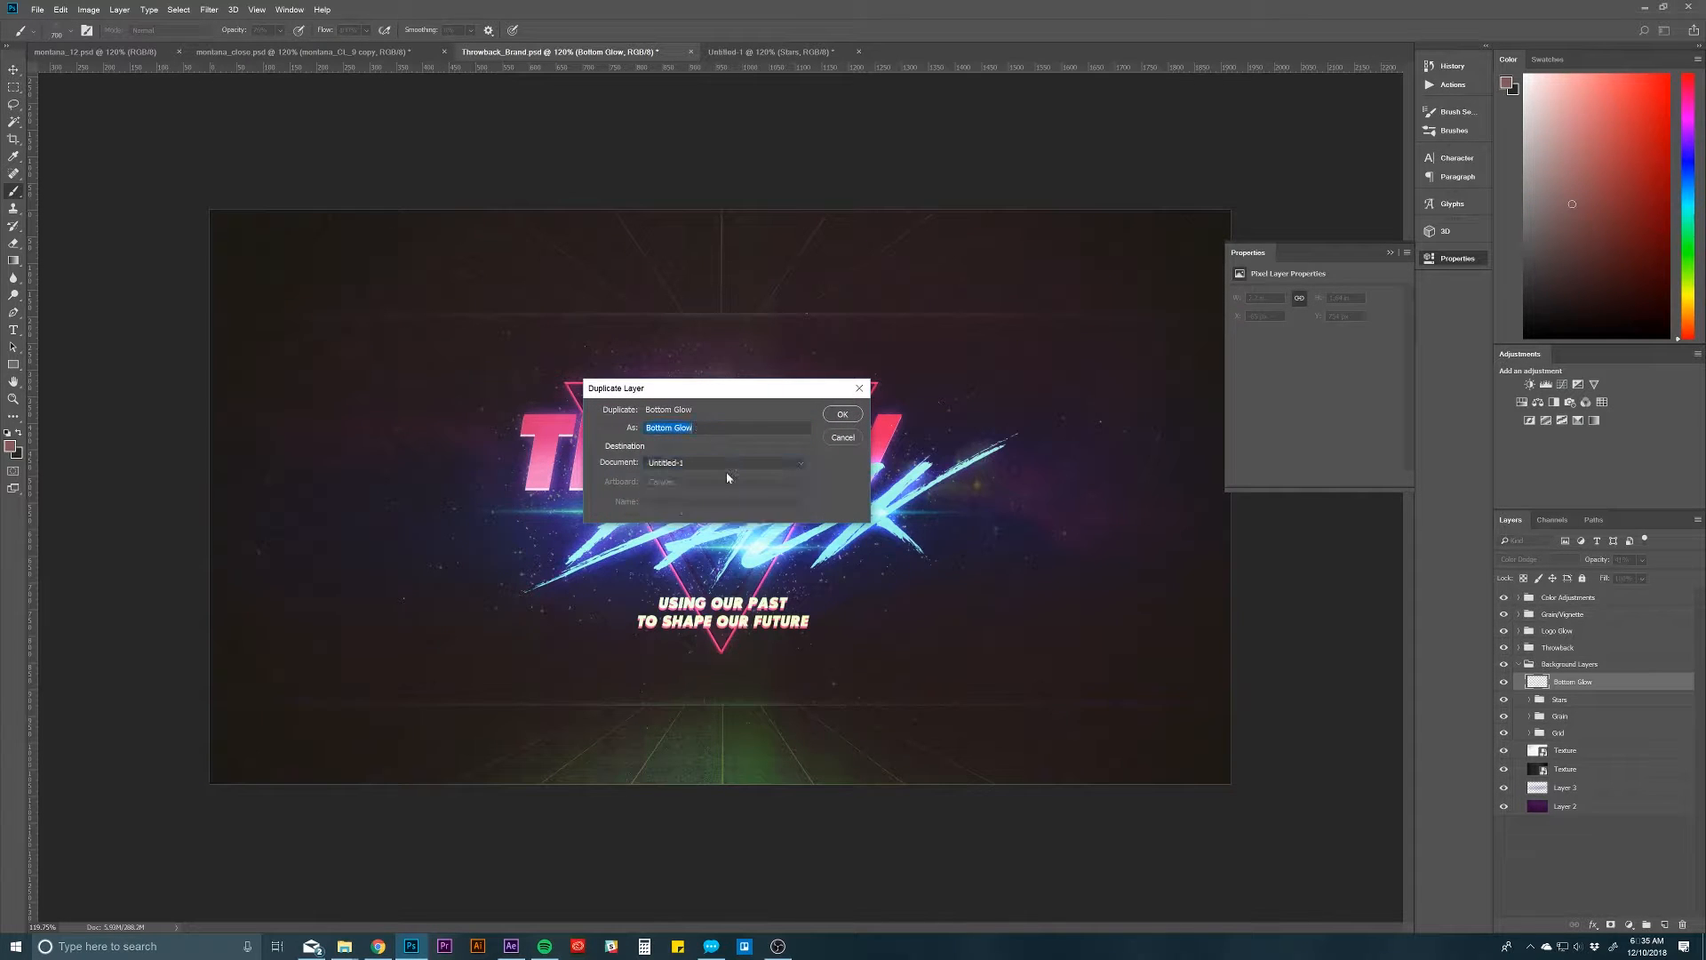
left_click(842, 415)
left_click(782, 51)
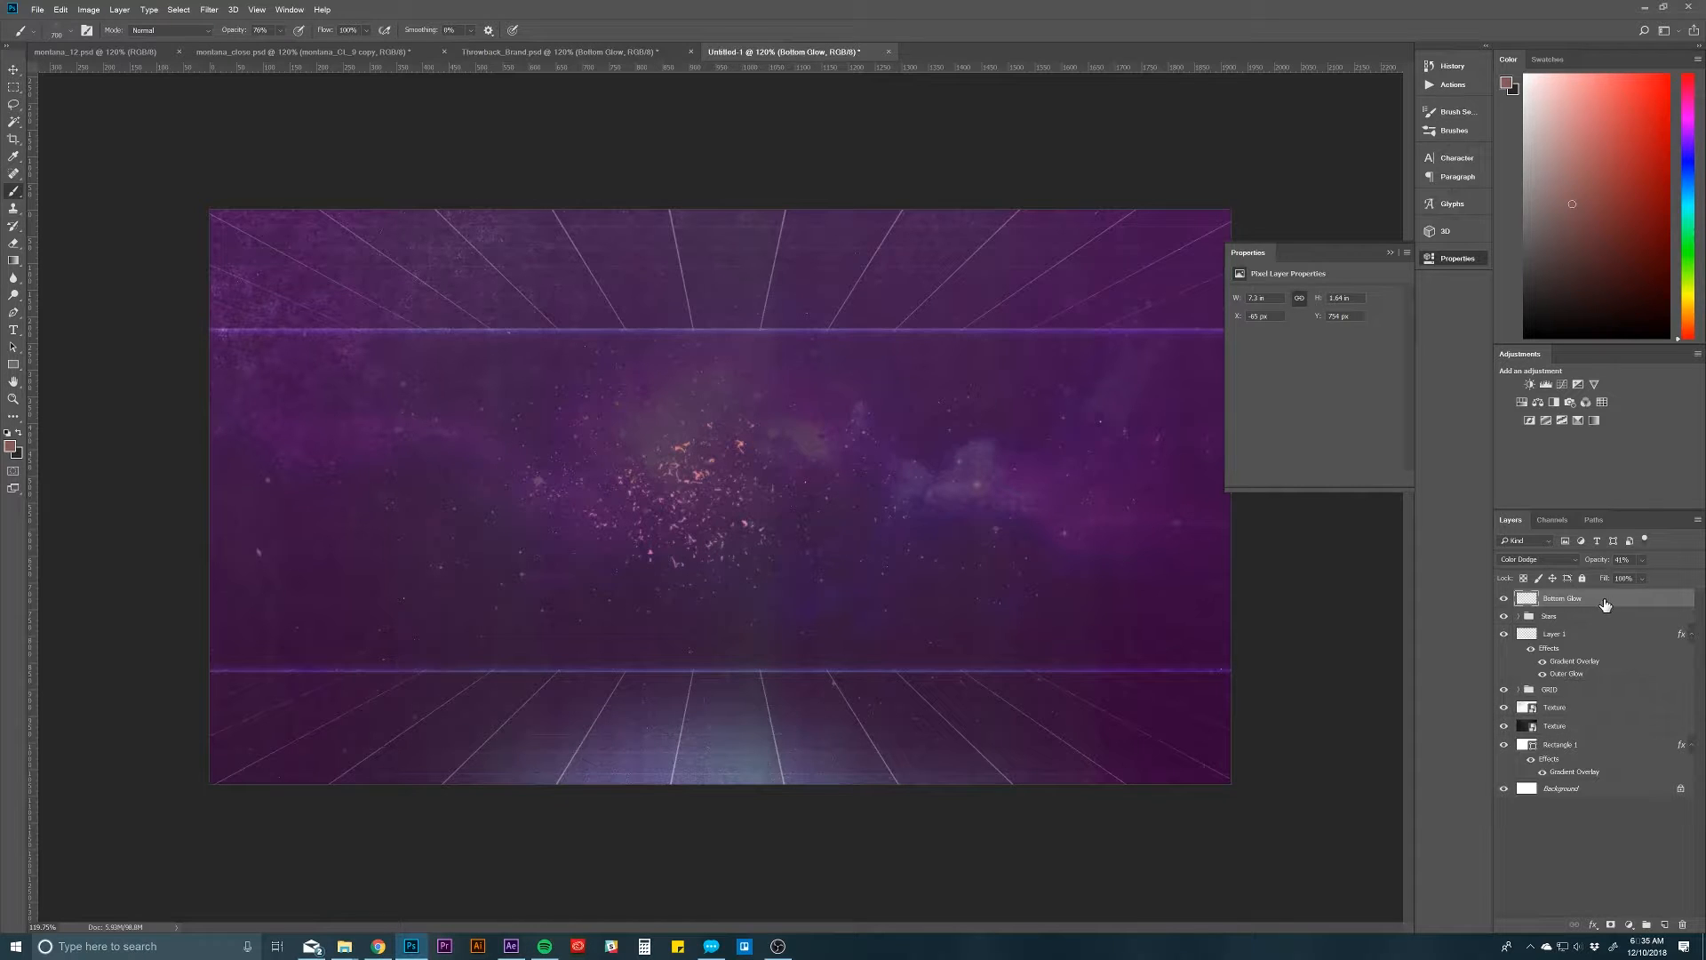
Step: Set the Bottom Glow layer to Normal blending at 100% opacity to inspect the raw glow
left_click(1566, 565)
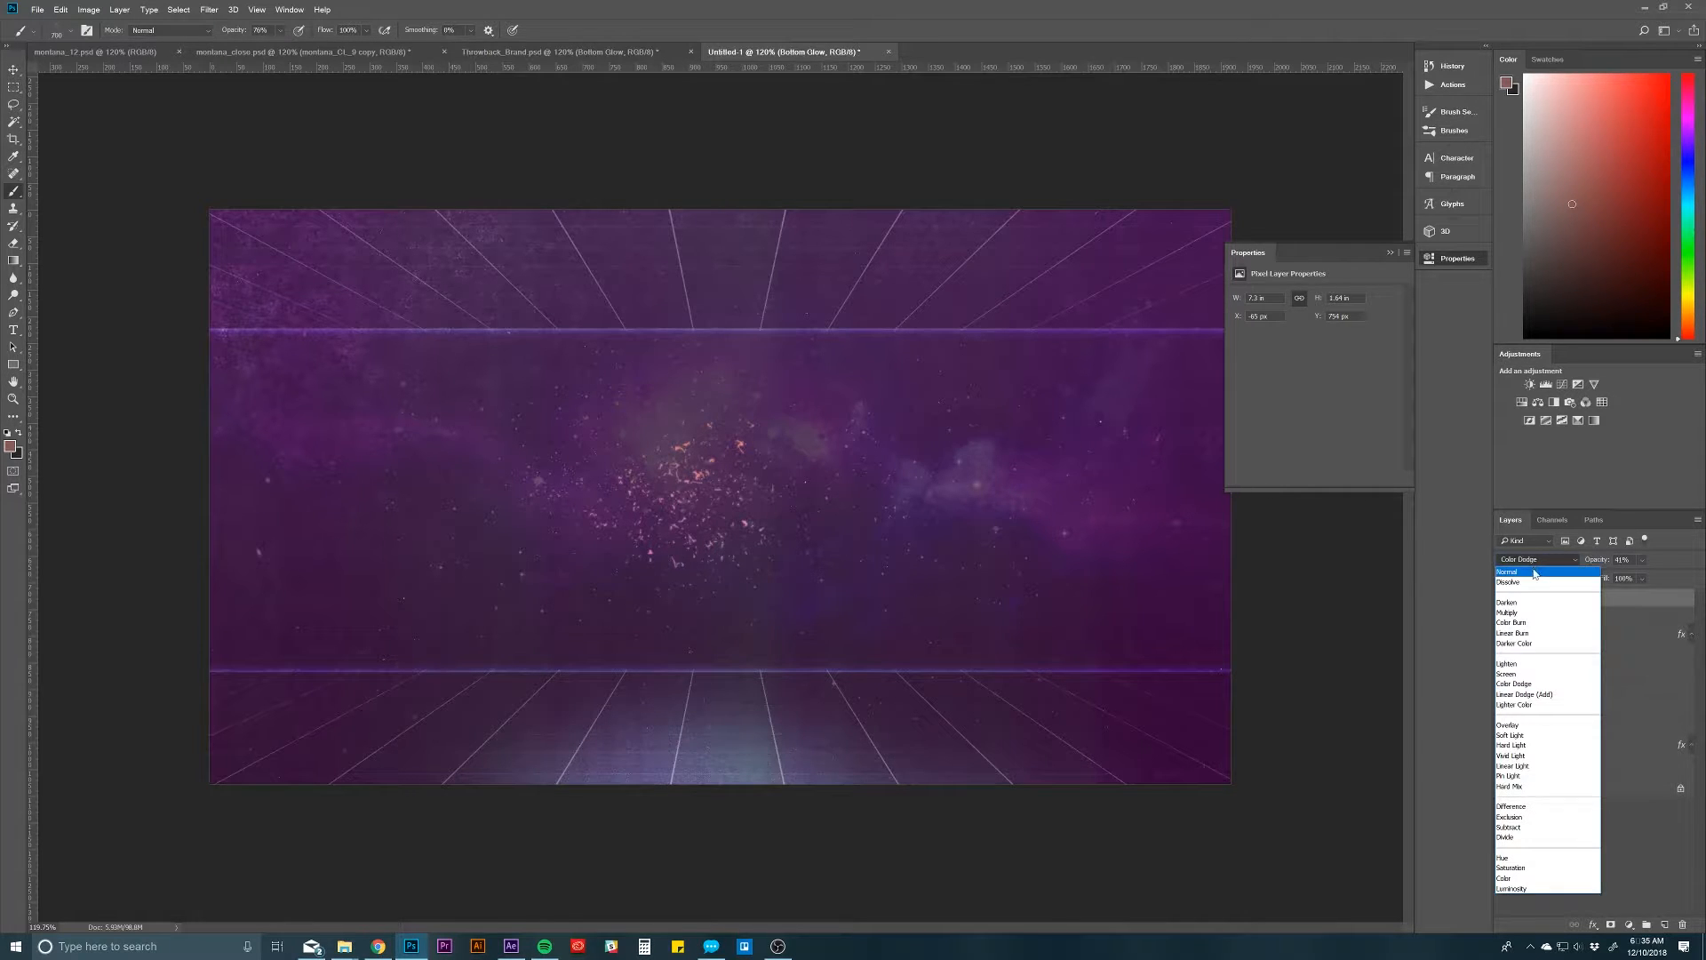
left_click(1536, 572)
left_click_drag(1589, 565, 1680, 565)
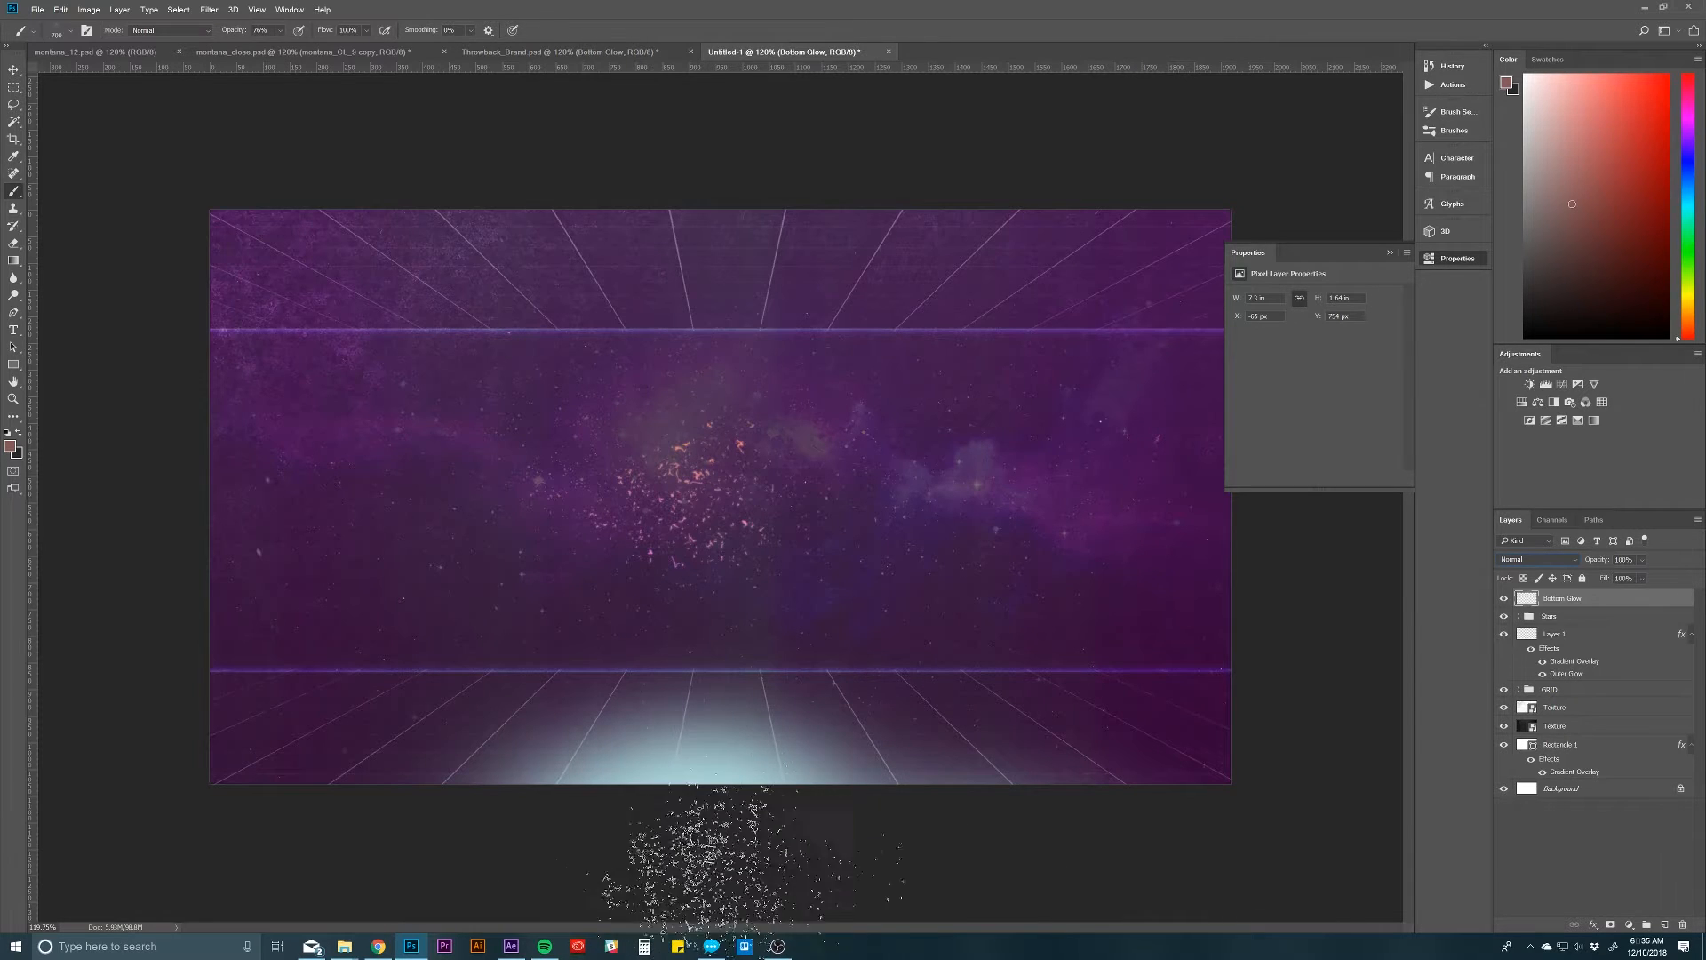
Step: Set the Bottom Glow layer to Color Dodge blending at 41% opacity
left_click(1543, 563)
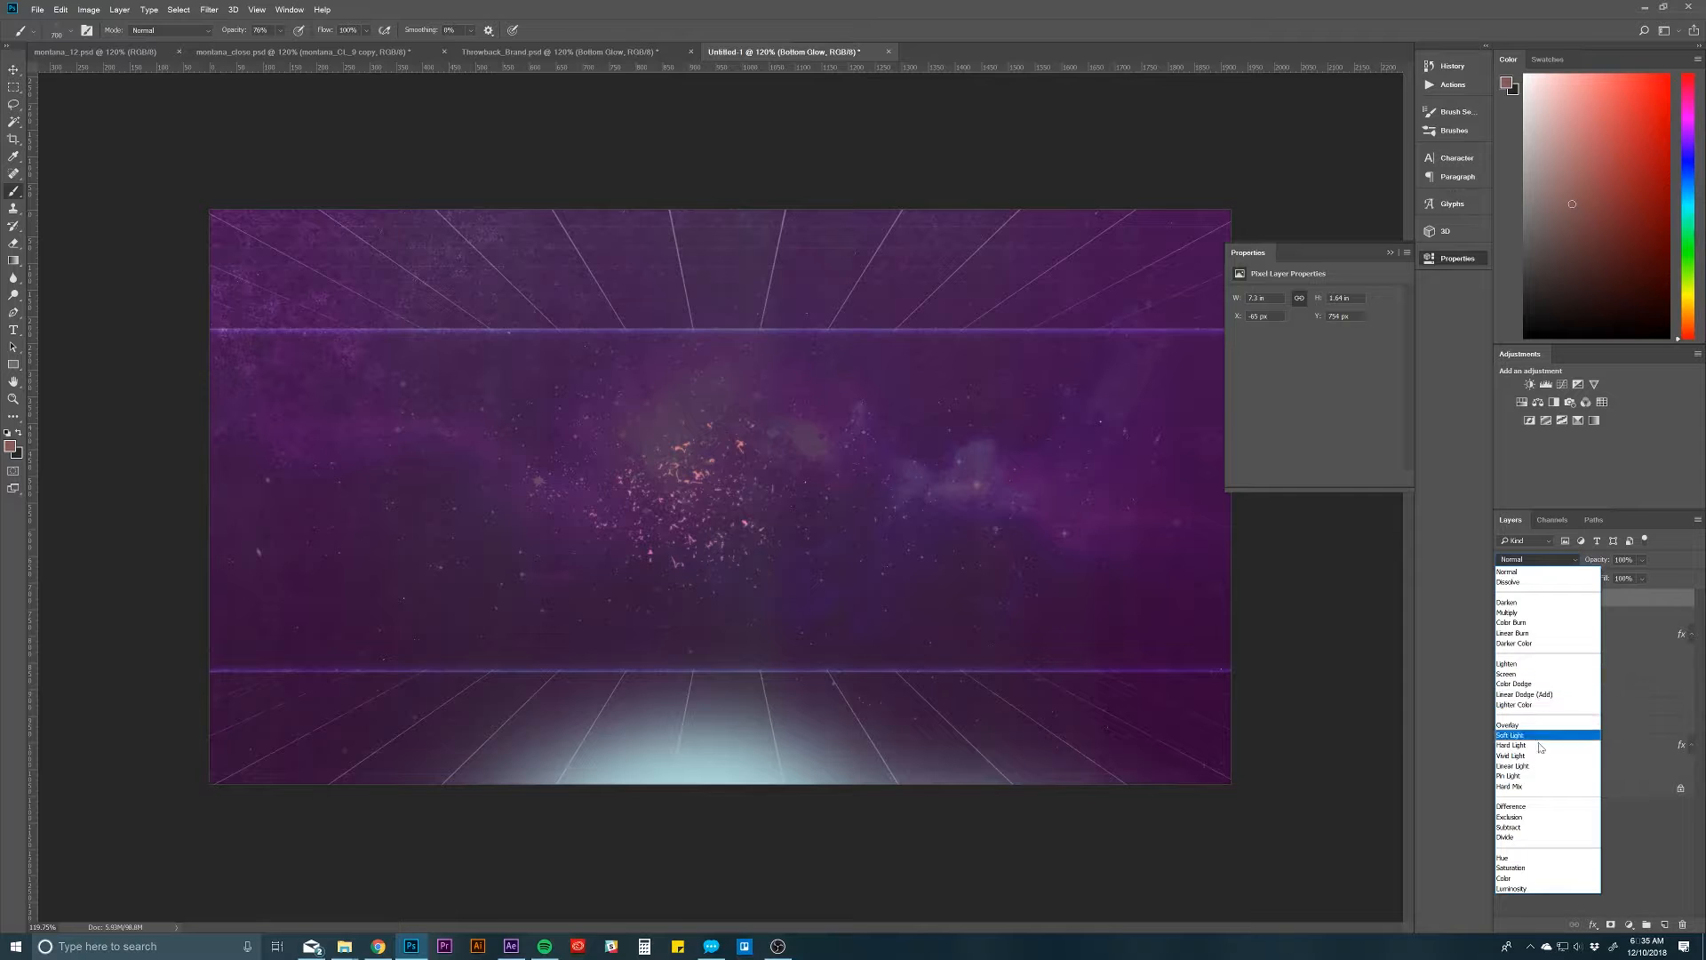
left_click(1528, 684)
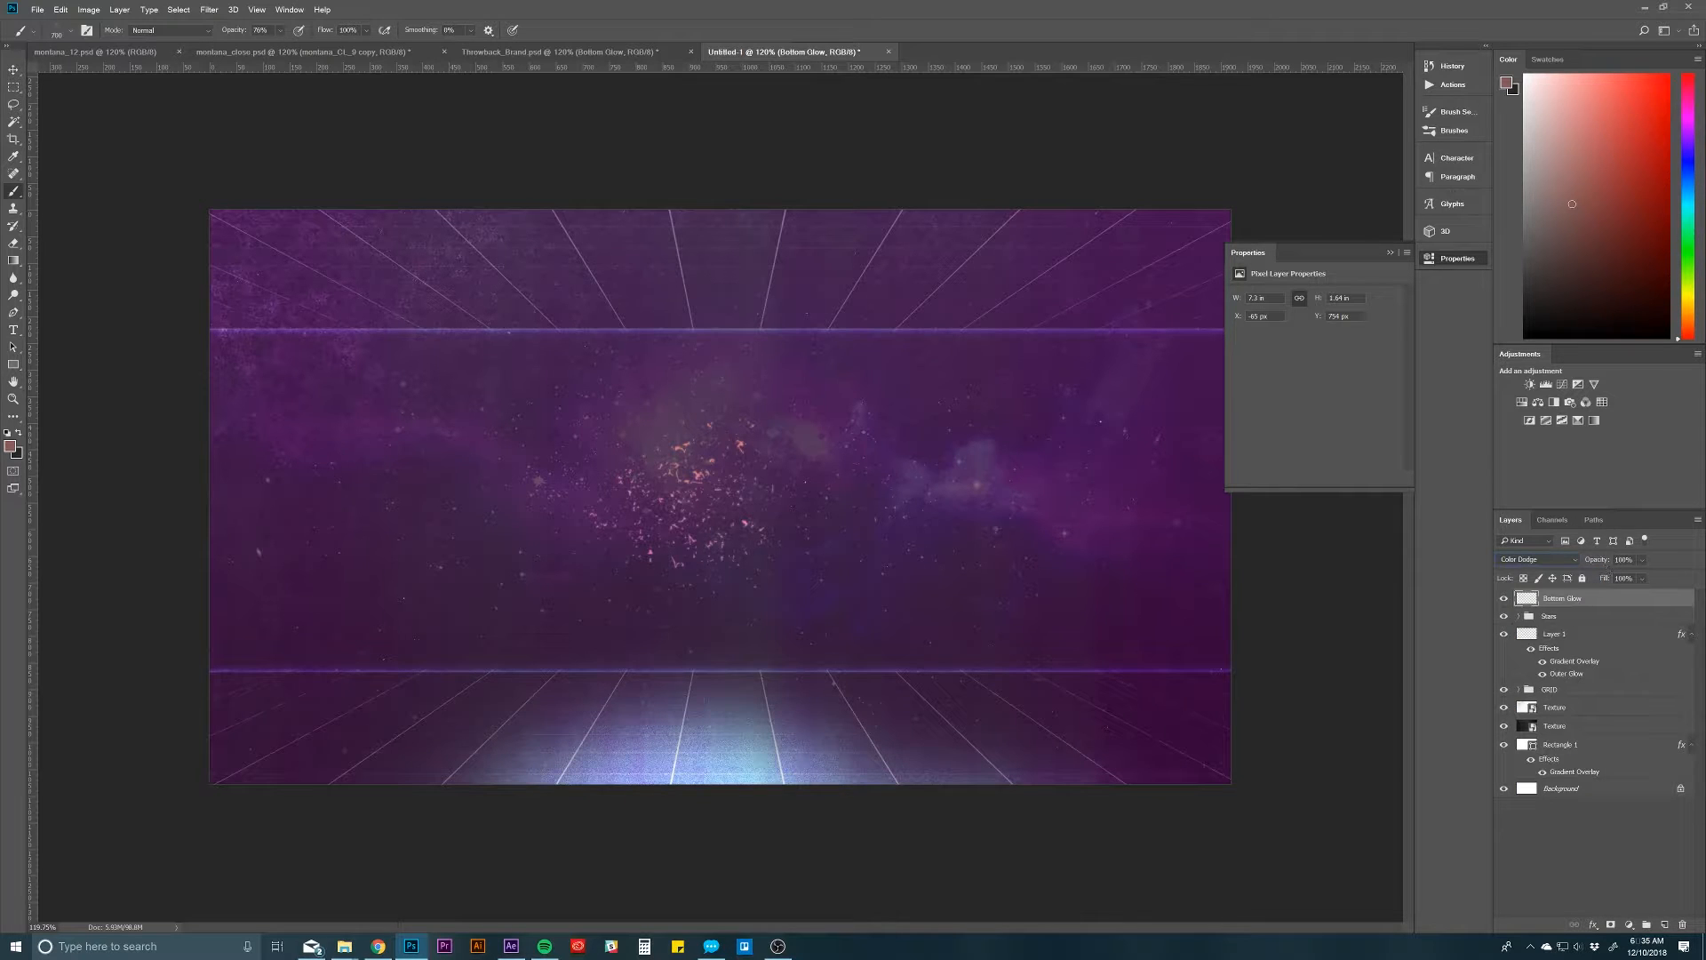
left_click(1626, 560)
type("41")
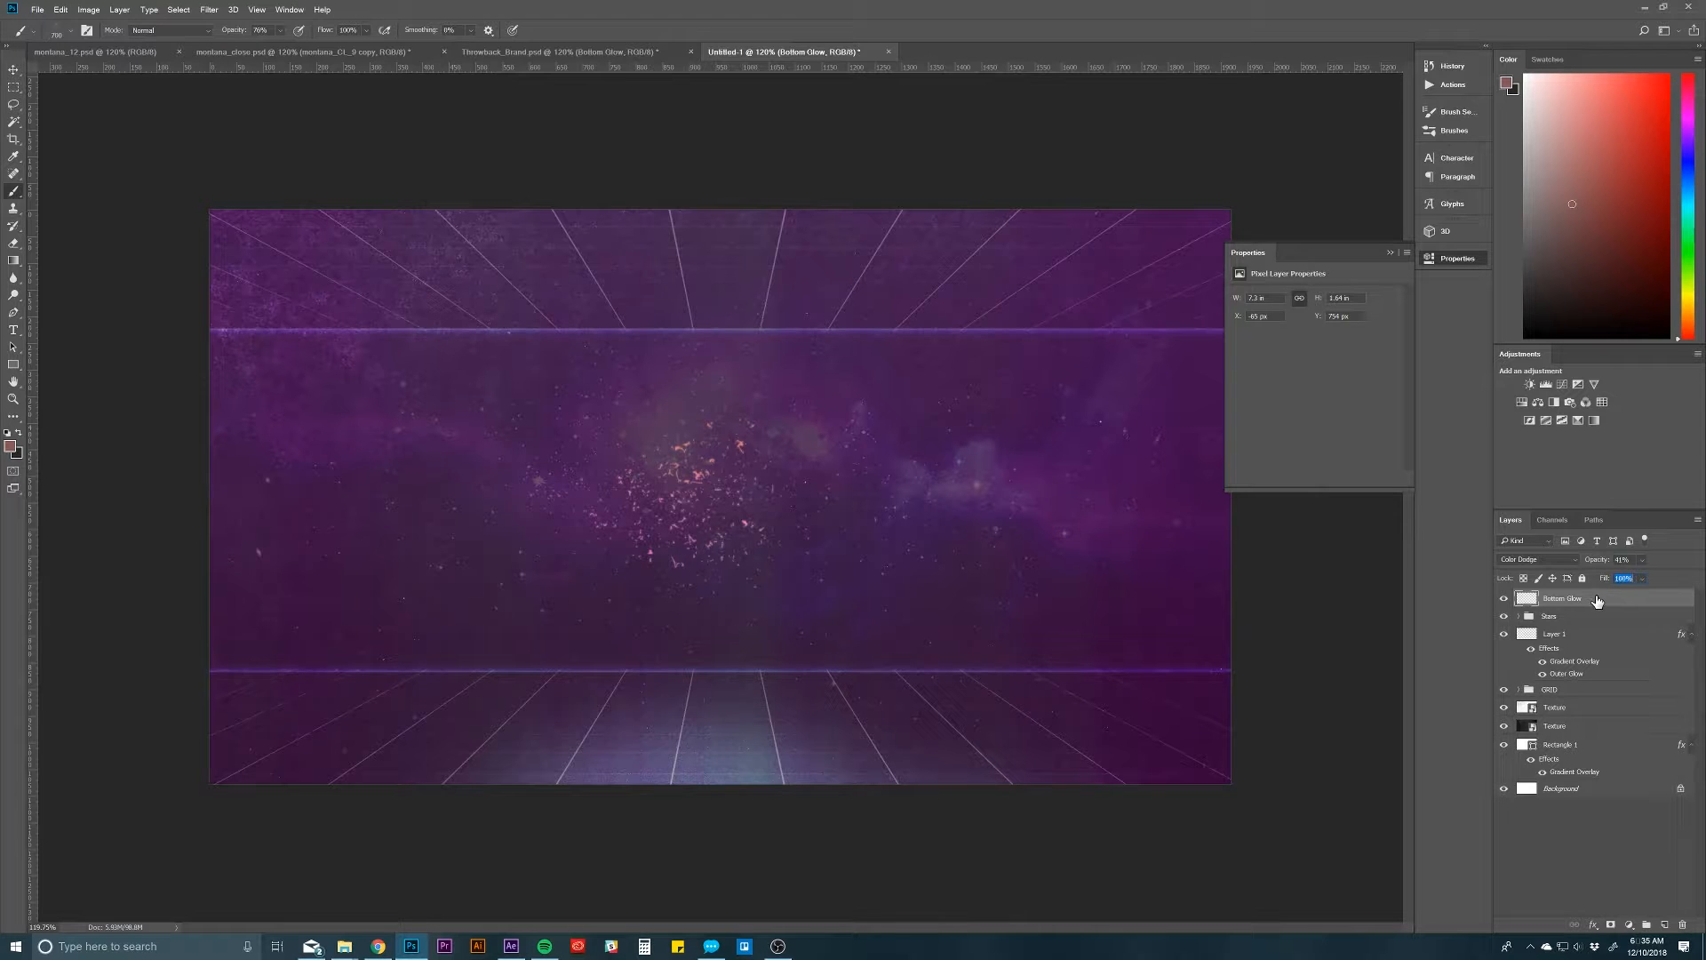
mouse_move(1591, 605)
left_mouse_down()
mouse_move(1604, 686)
mouse_move(1606, 614)
left_mouse_up()
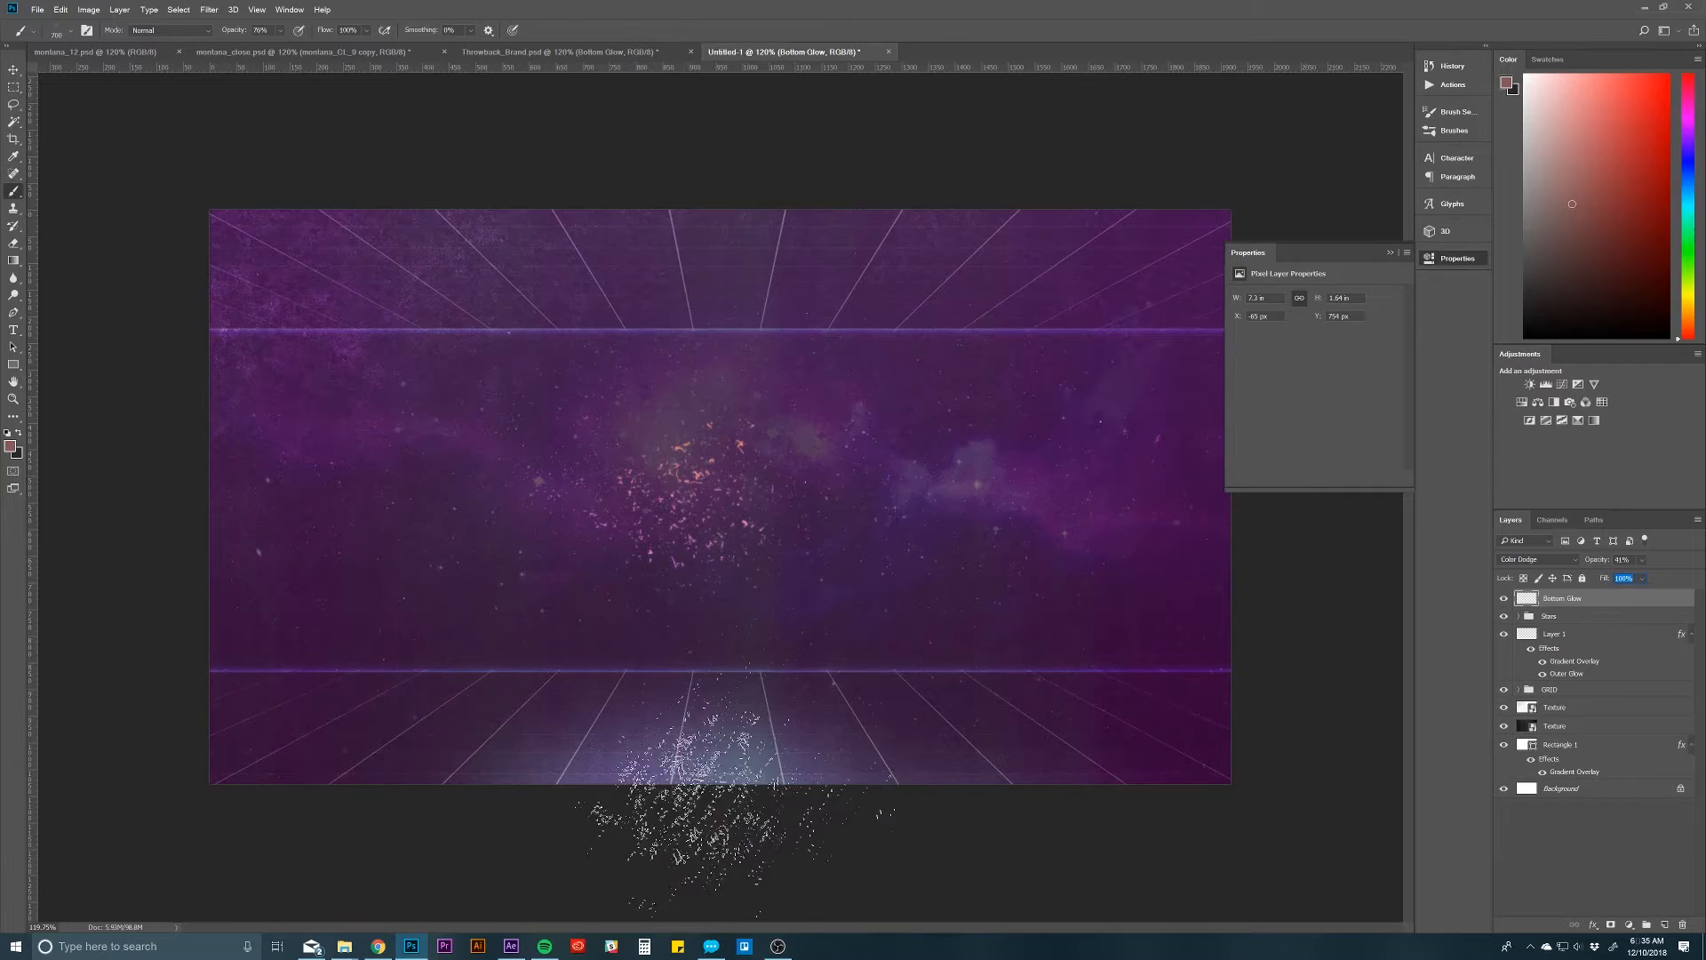
Step: Return to Throwback_Brand.psd, collapse Background Layers and toggle the Throwback group's visibility to examine what it contains
left_click(567, 53)
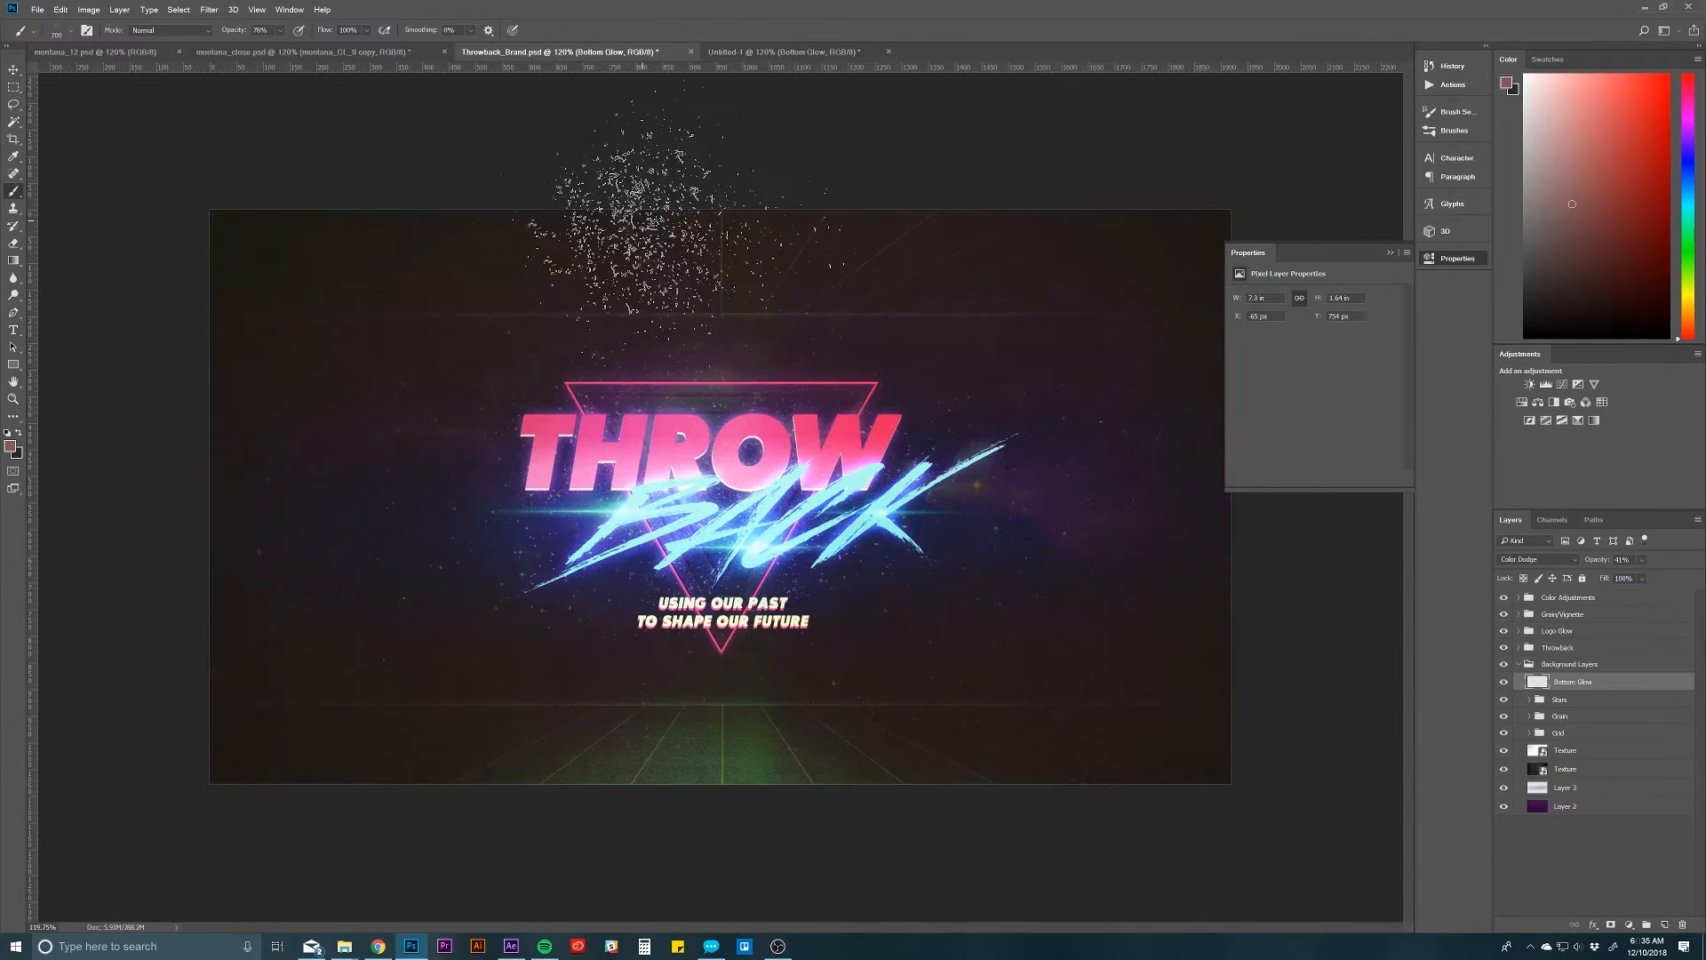
left_click(1539, 672)
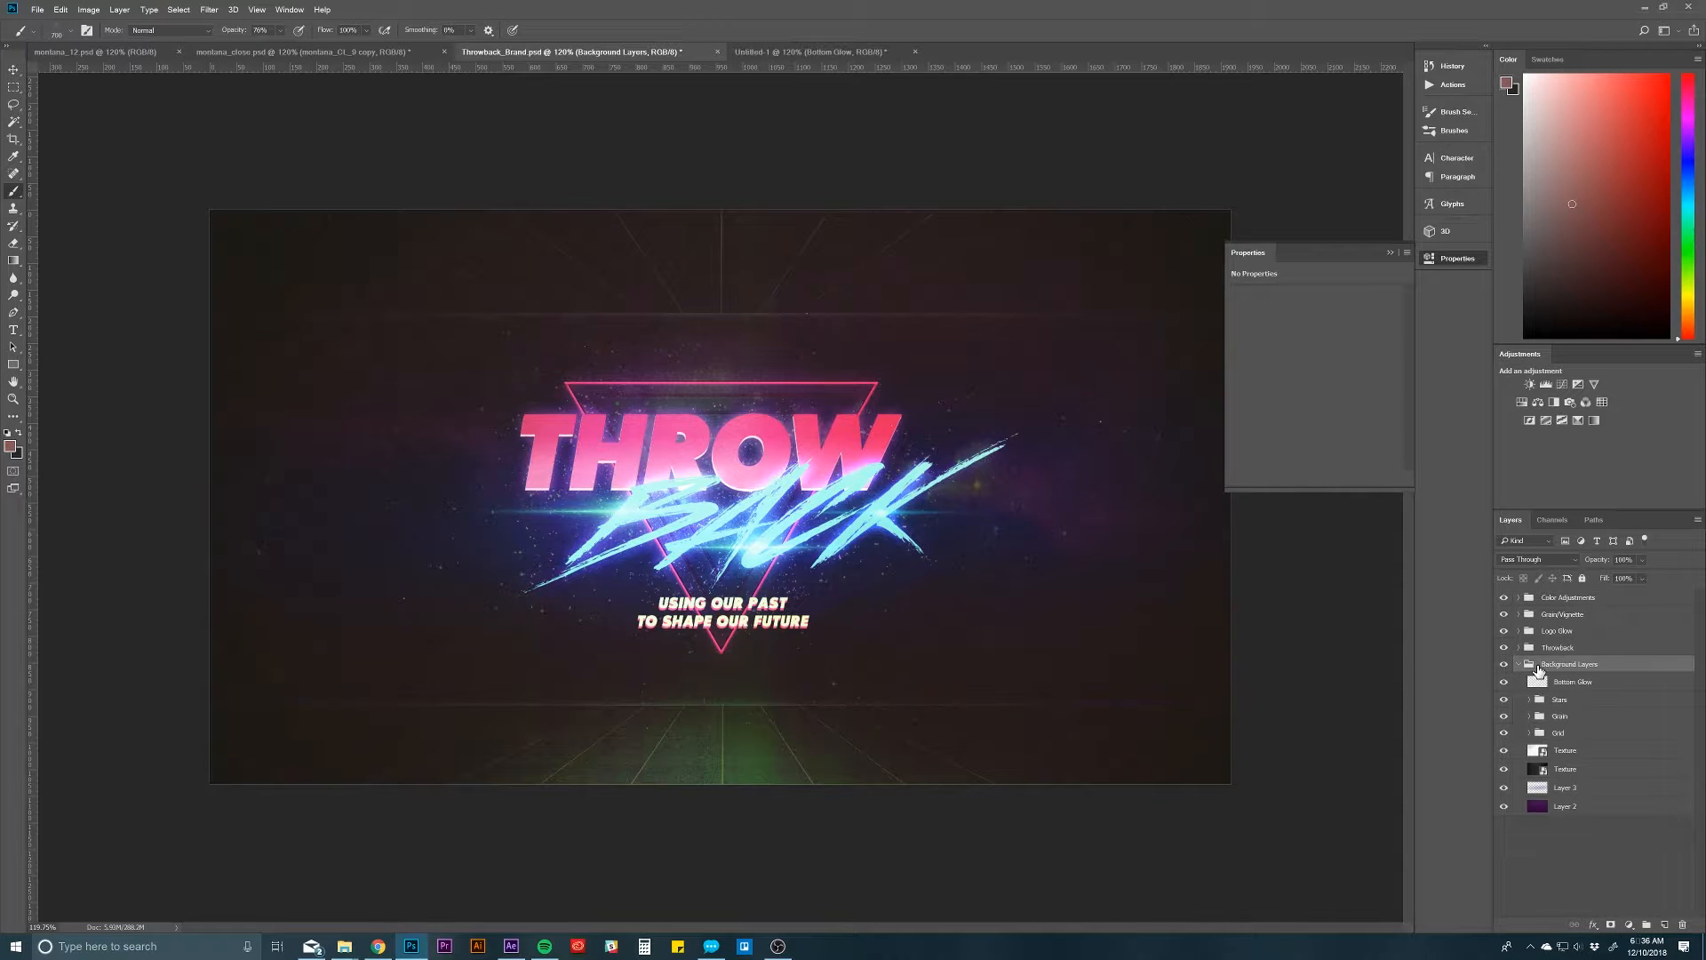
left_click(1518, 665)
left_click(1560, 648)
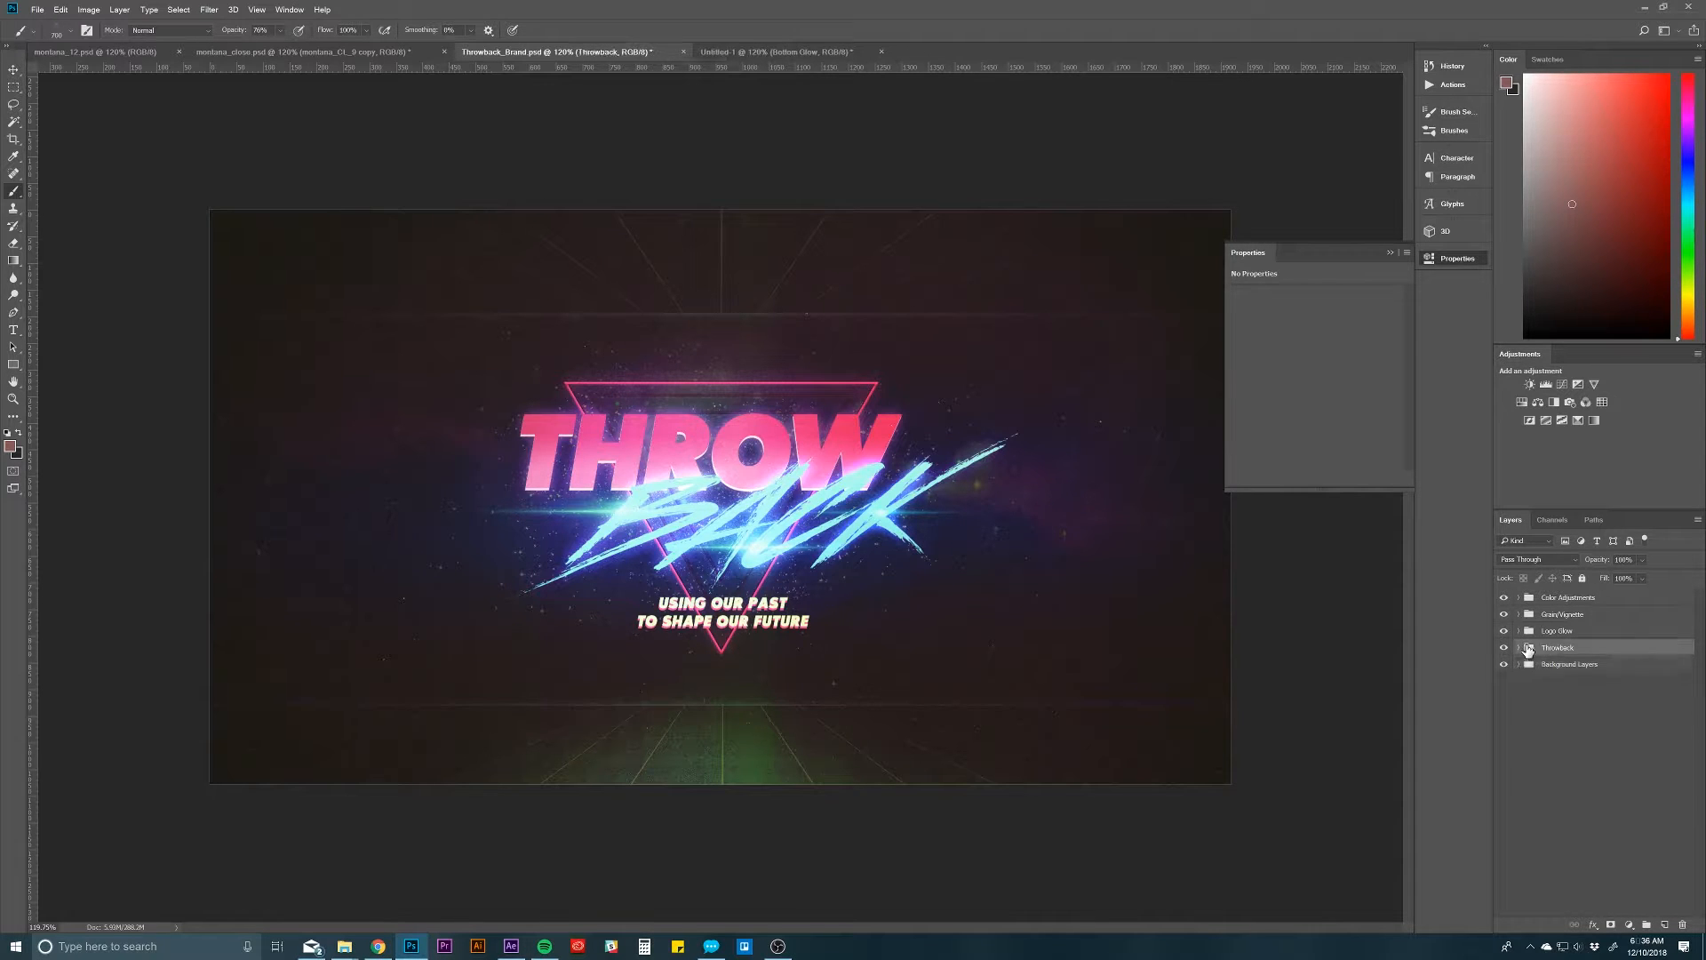
left_click(1504, 648)
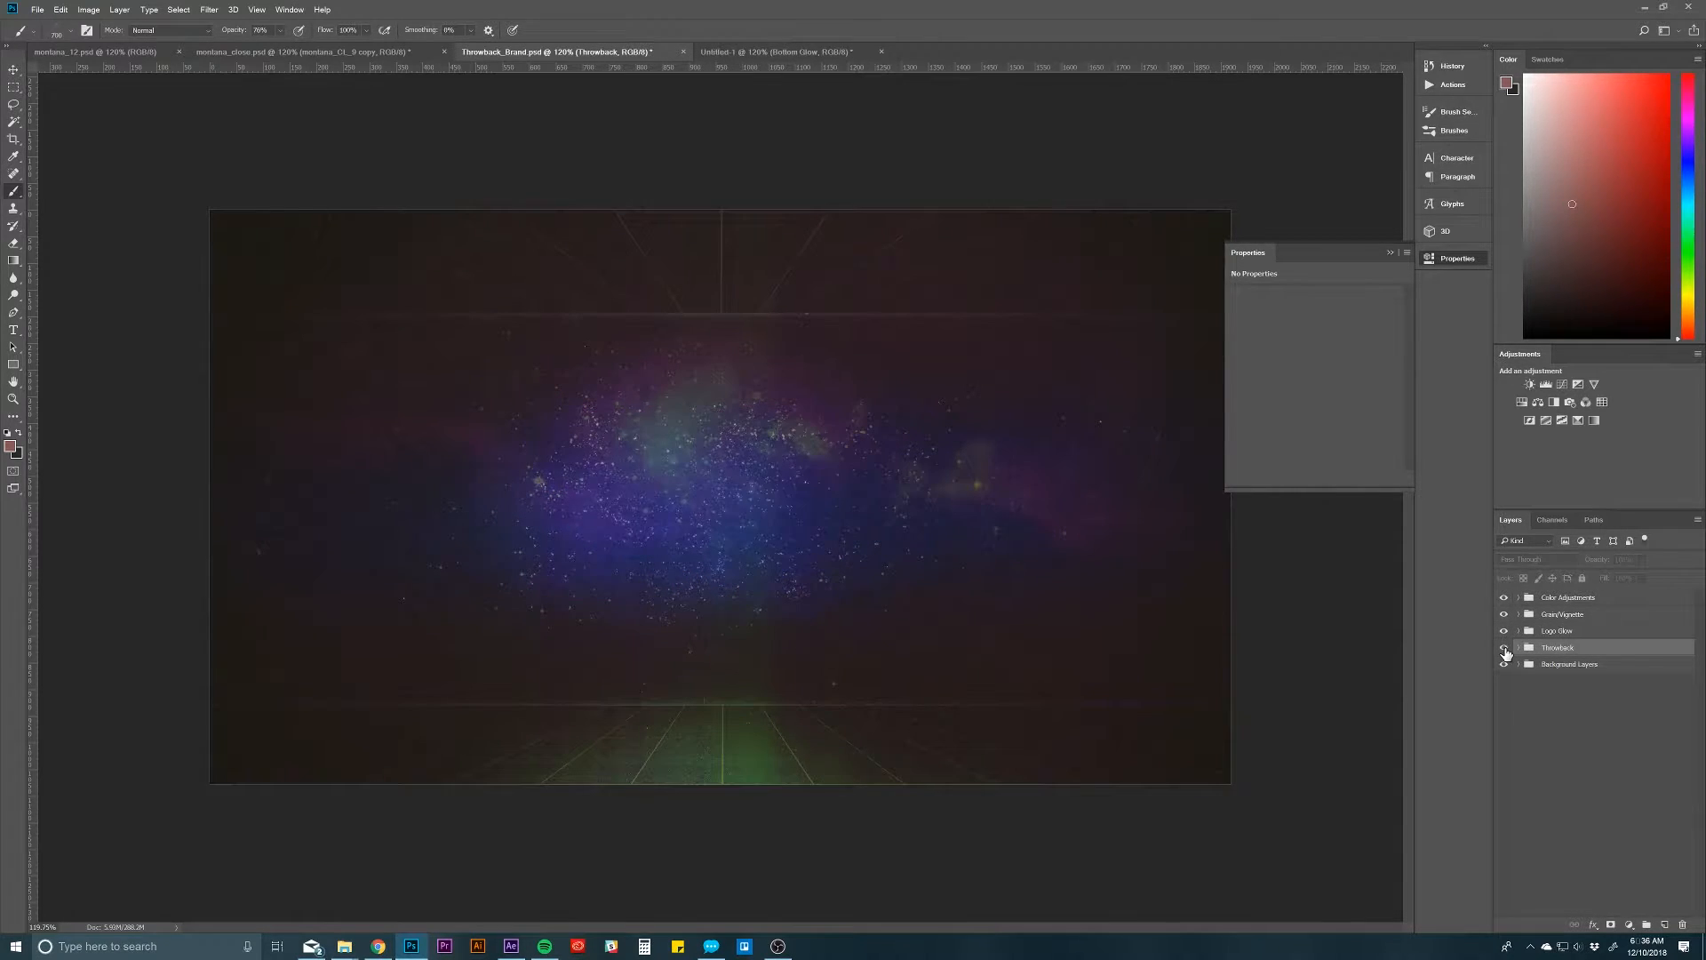
left_click(1504, 648)
Step: Duplicate the Throwback group from Throwback_Brand.psd into Untitled-1 and switch to that document
right_click(1560, 653)
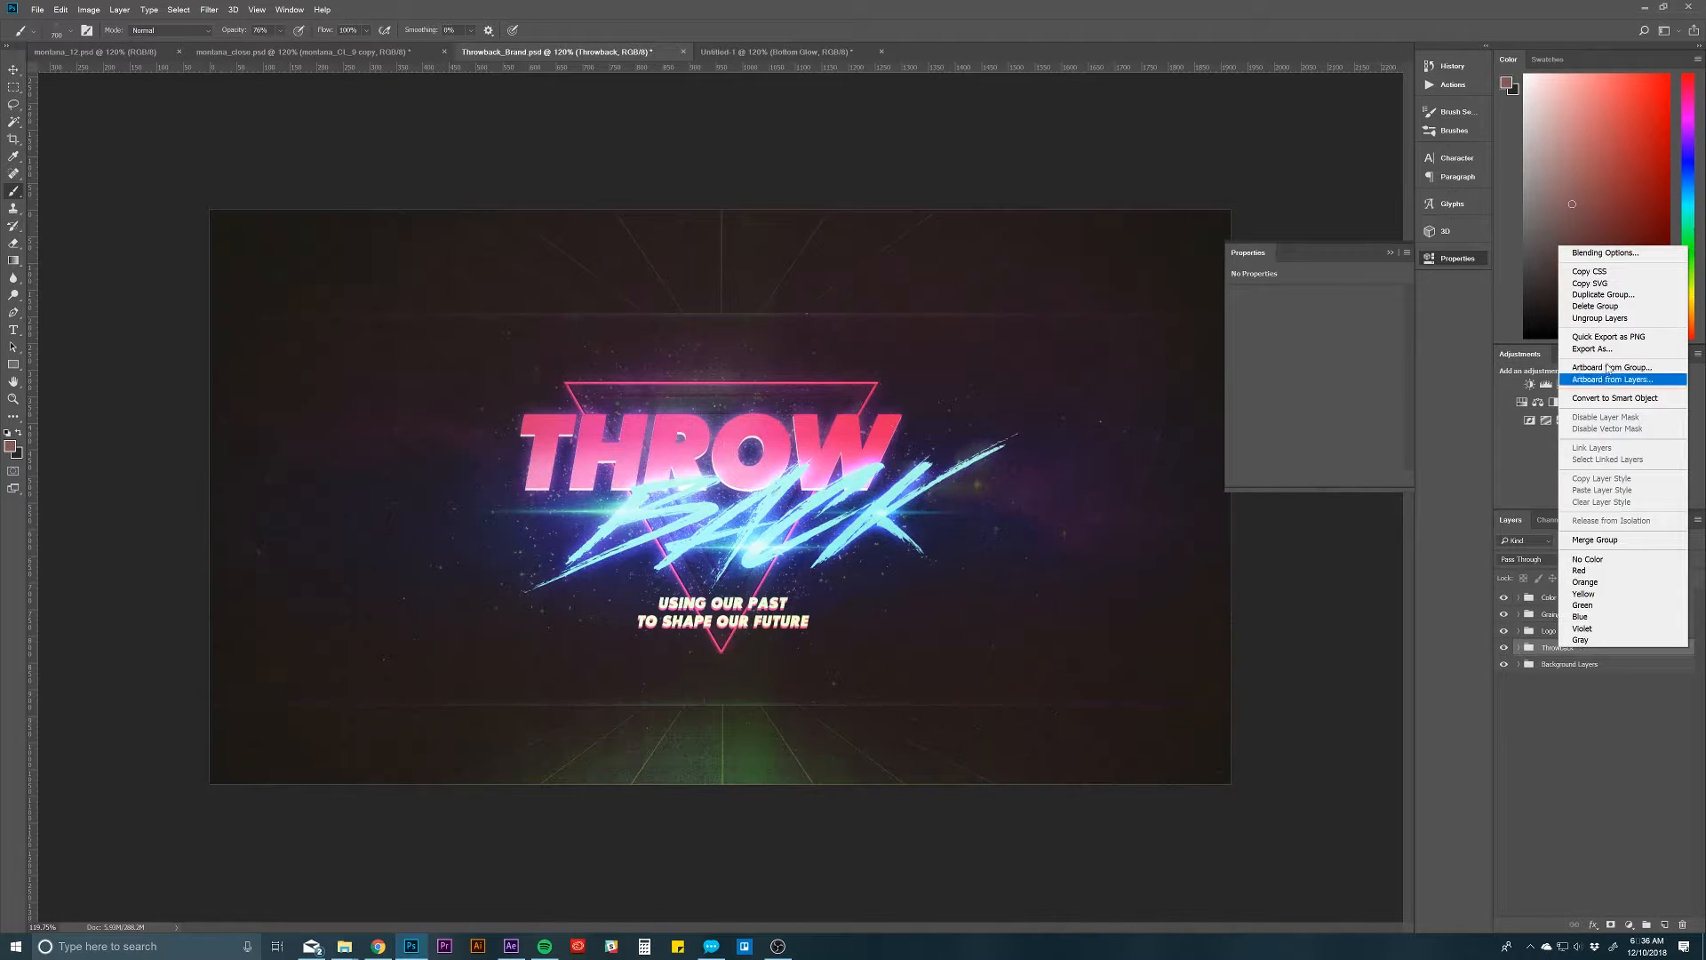
left_click(1590, 294)
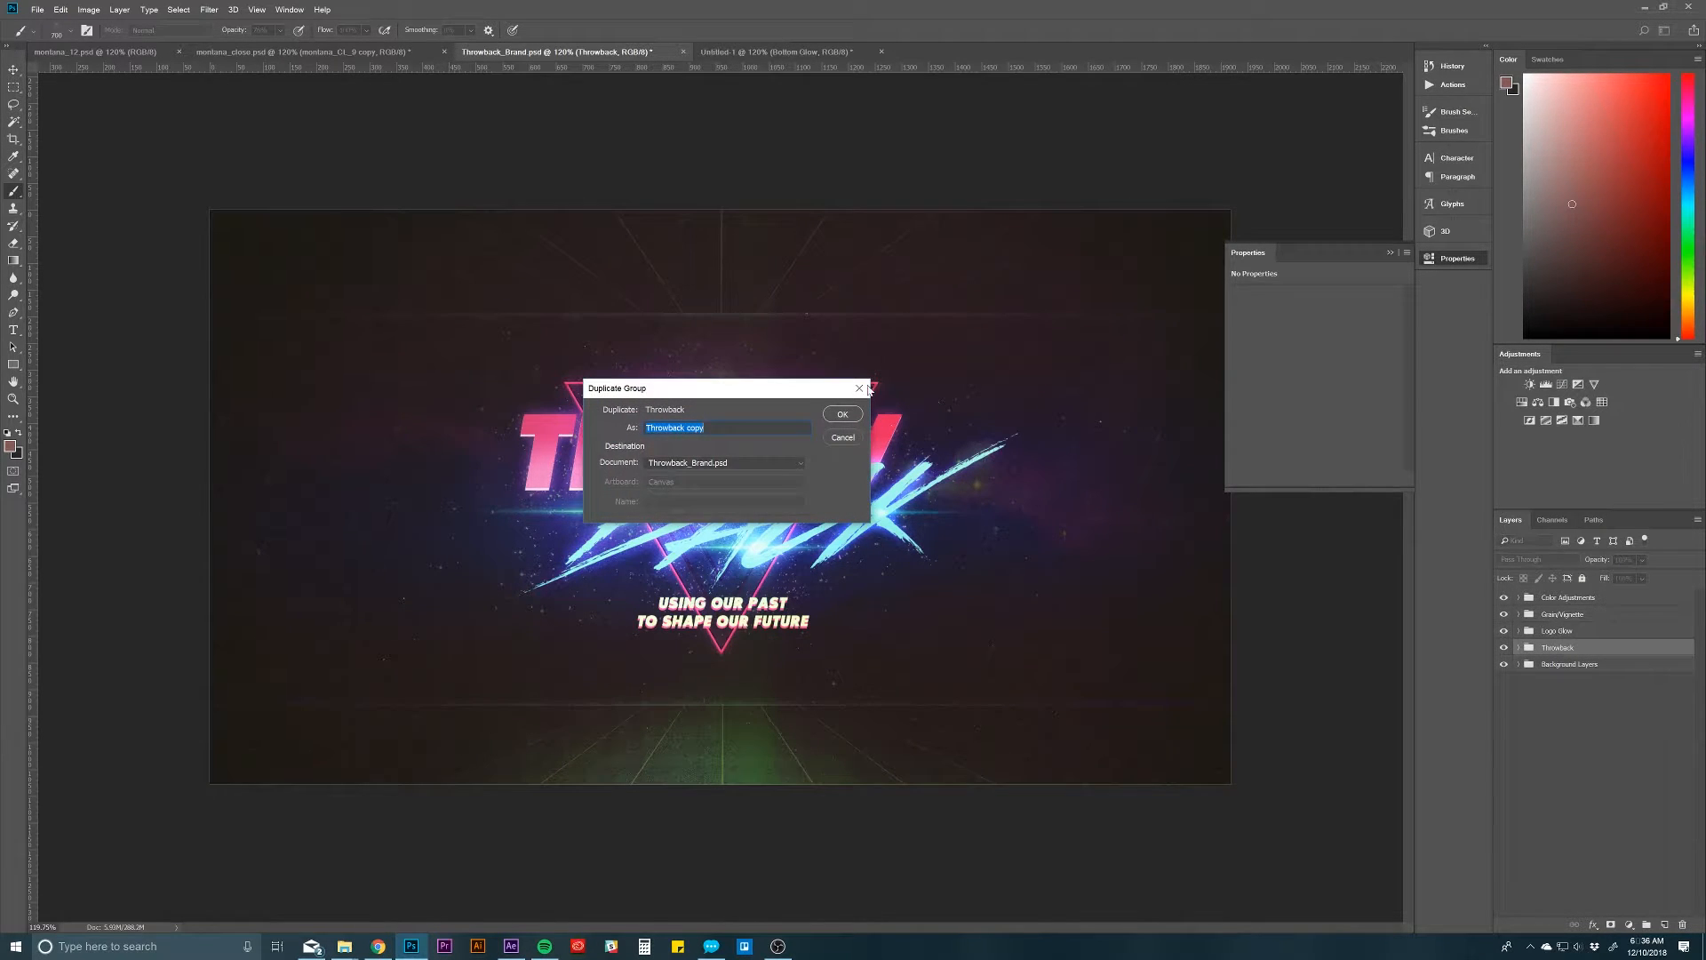
left_click(724, 463)
left_click(694, 506)
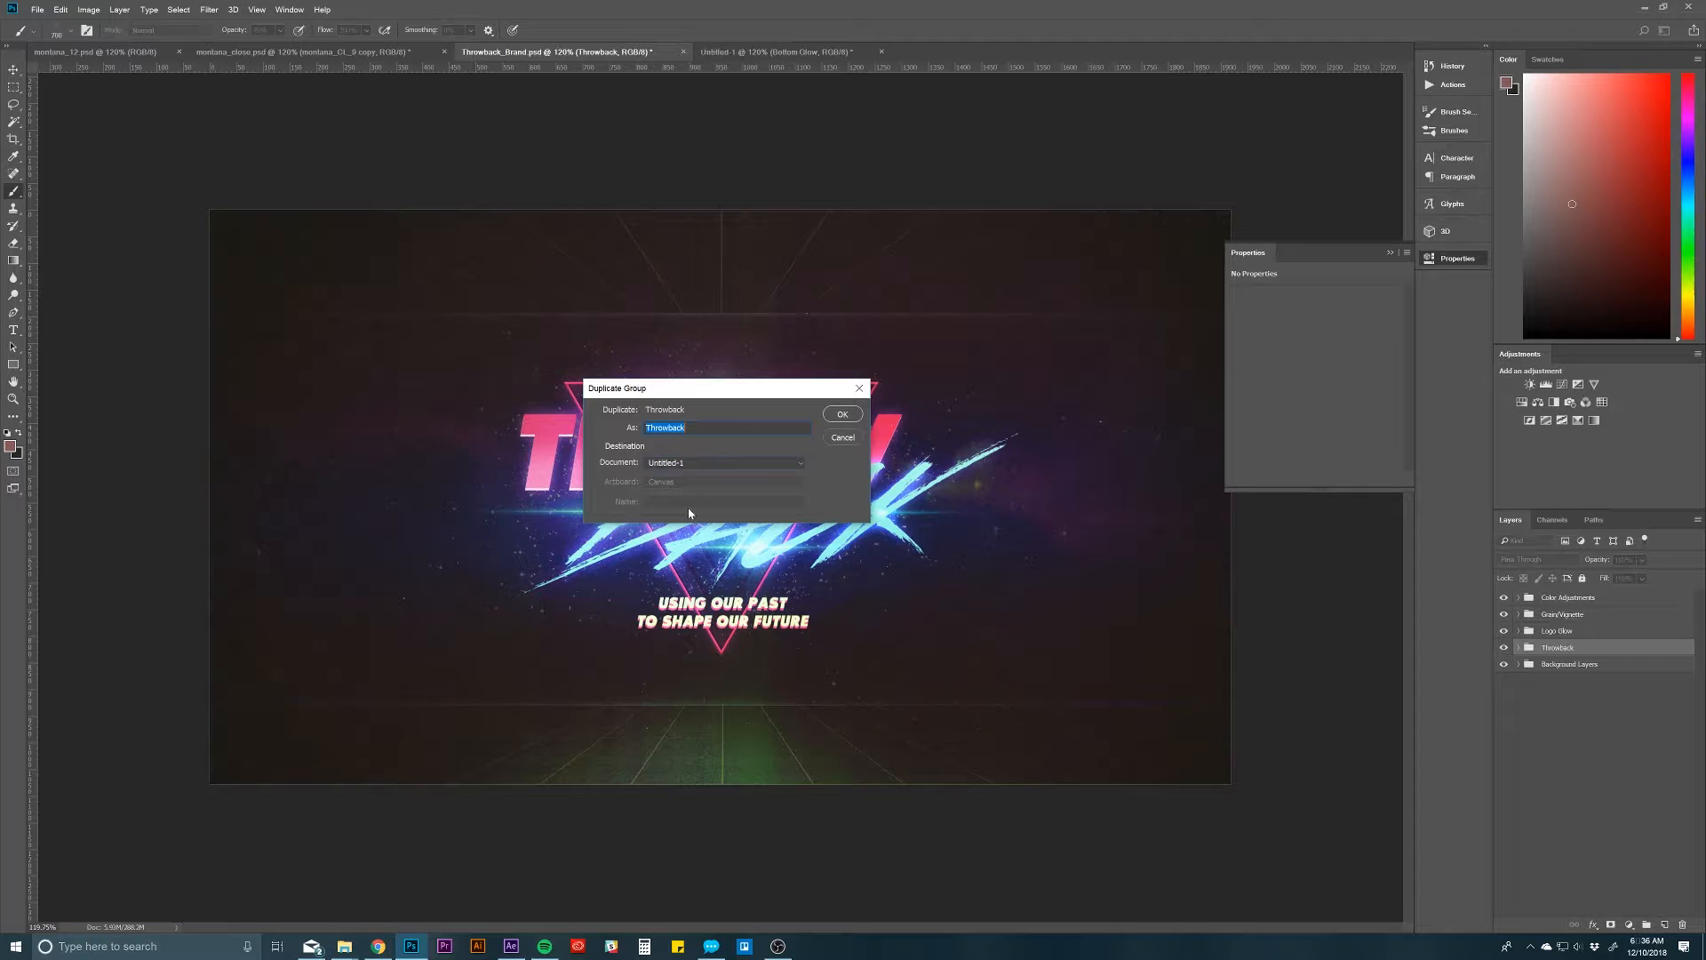
left_click(843, 415)
left_click(761, 56)
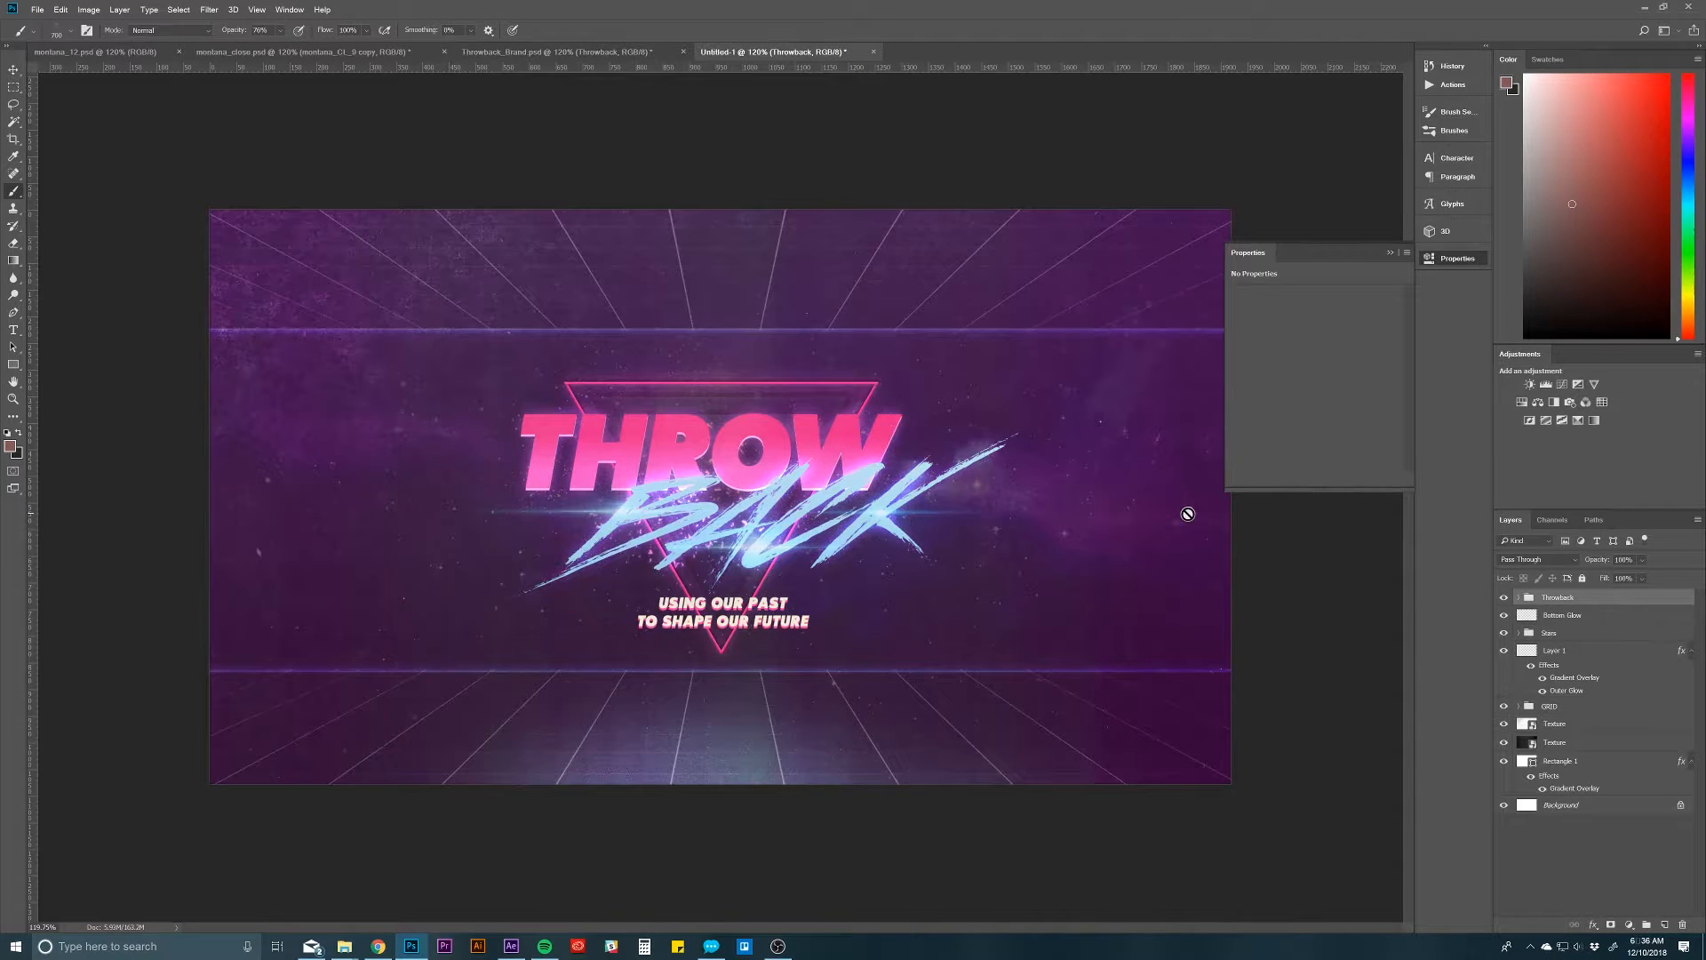
Step: Expand the Throwback group and its TEXT subgroup to examine the logo's text layers
left_click(1519, 599)
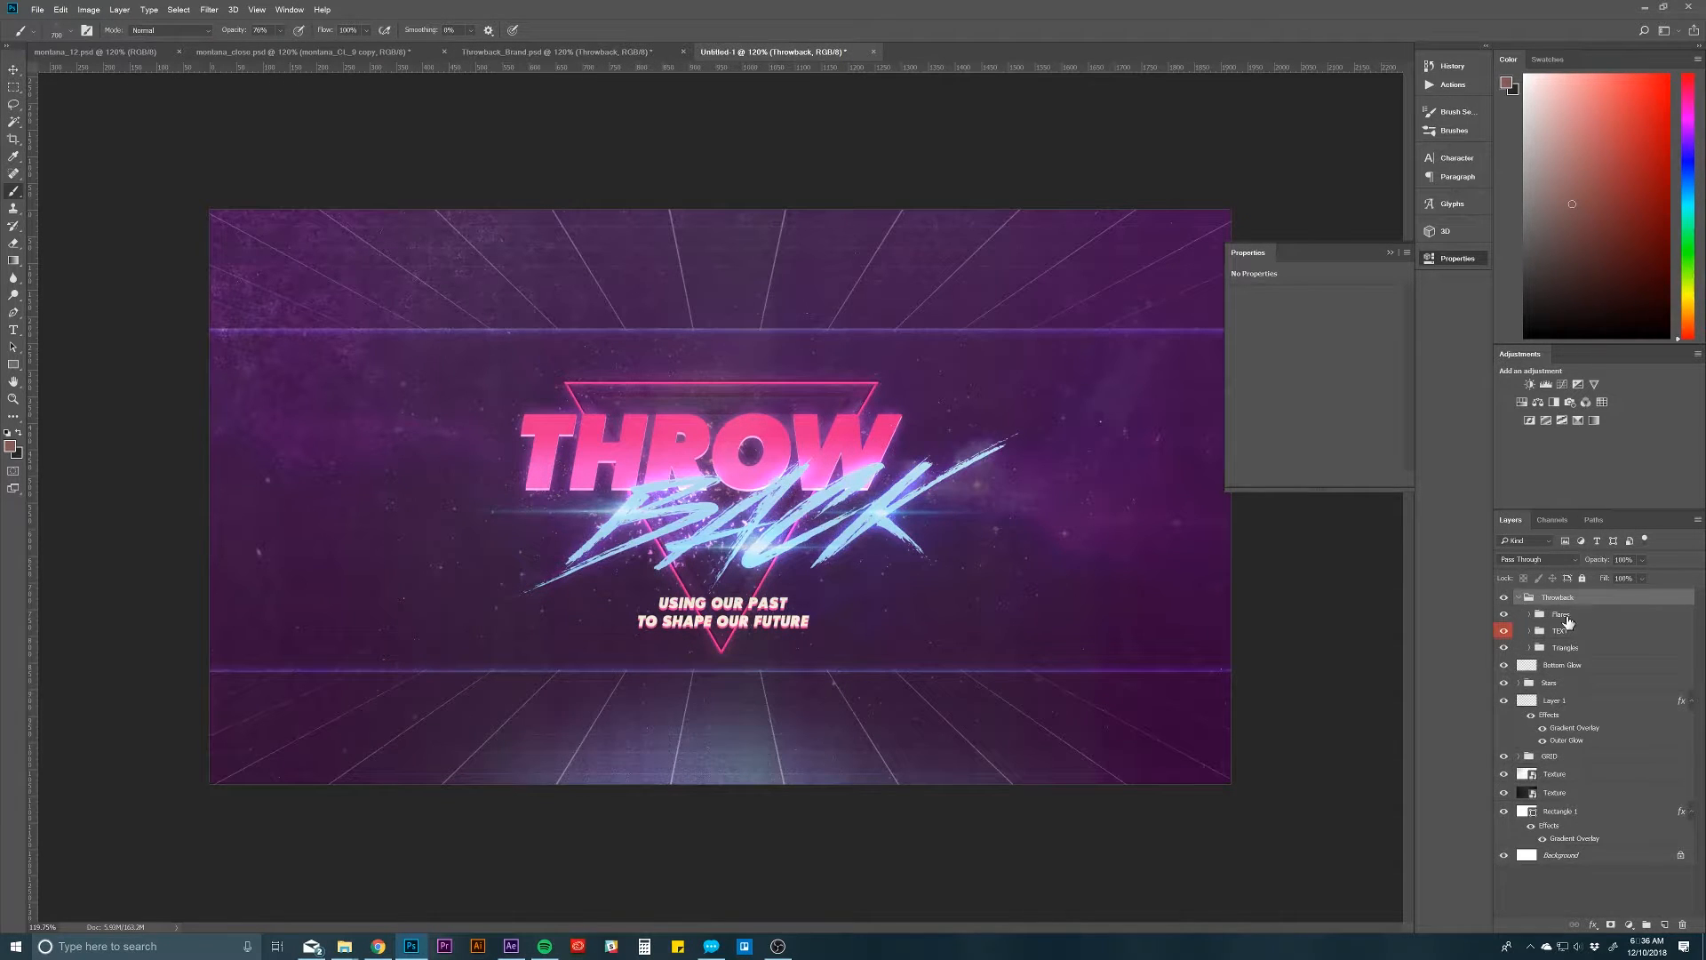
left_click(1566, 619)
left_click(1530, 633)
left_click(1530, 632)
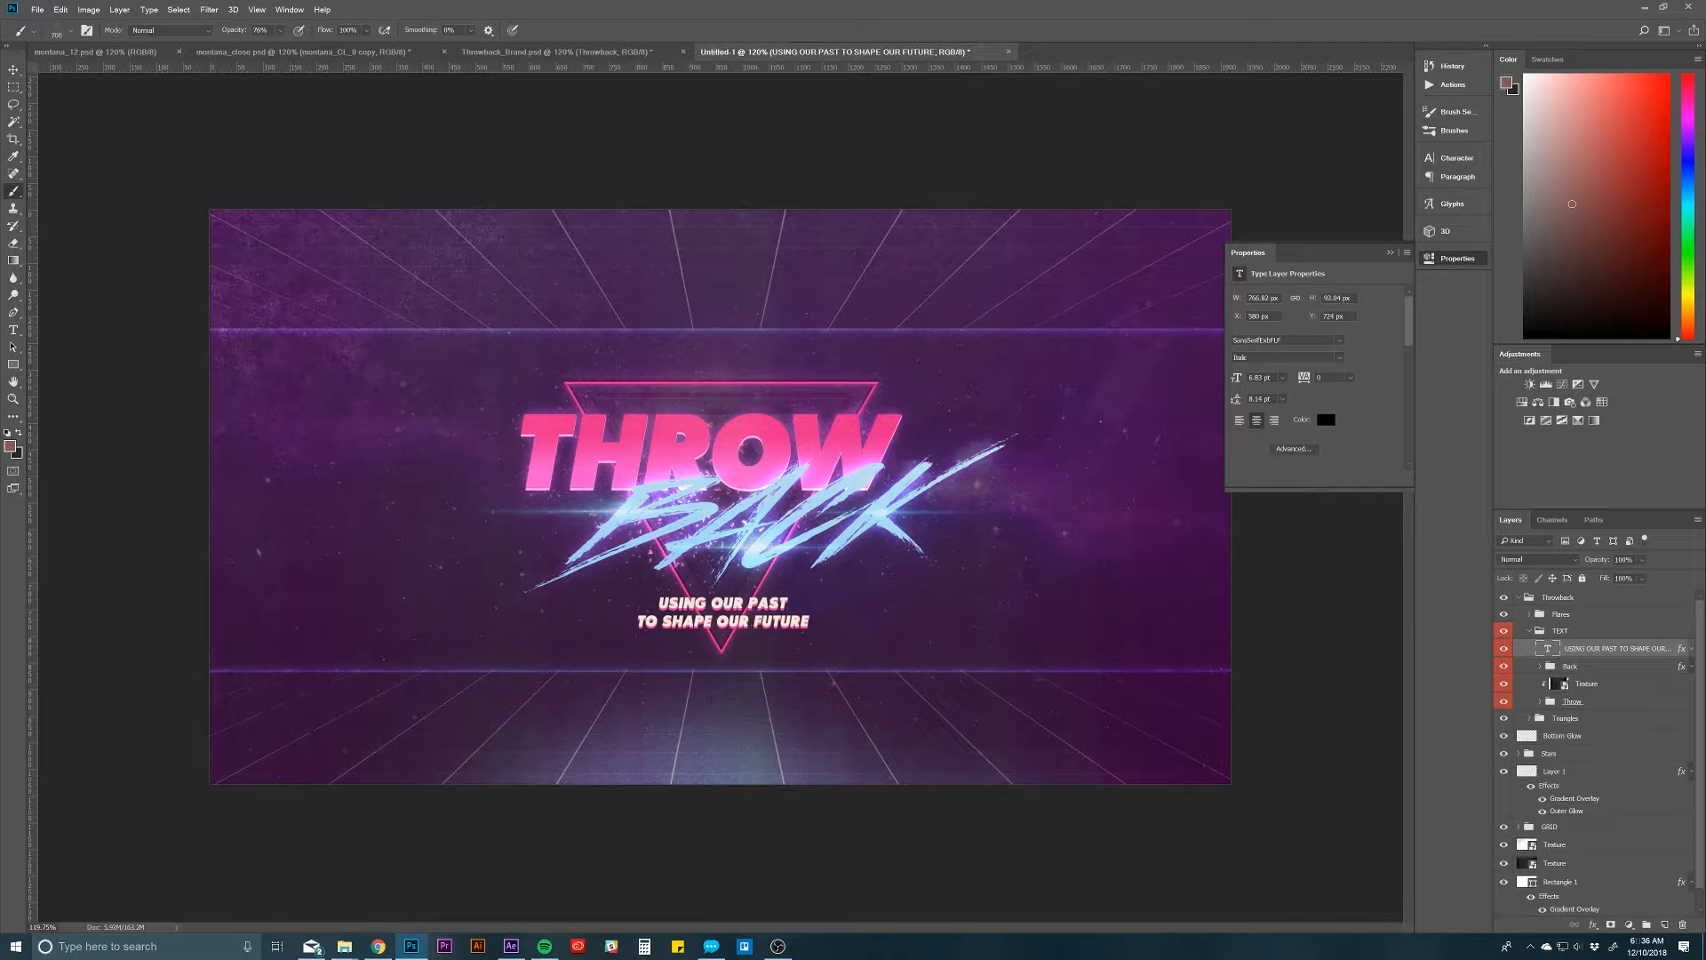
Step: Look up the tagline text layer's font in the font list and switch to the browser's font search page
left_click(1259, 340)
left_click(1340, 341)
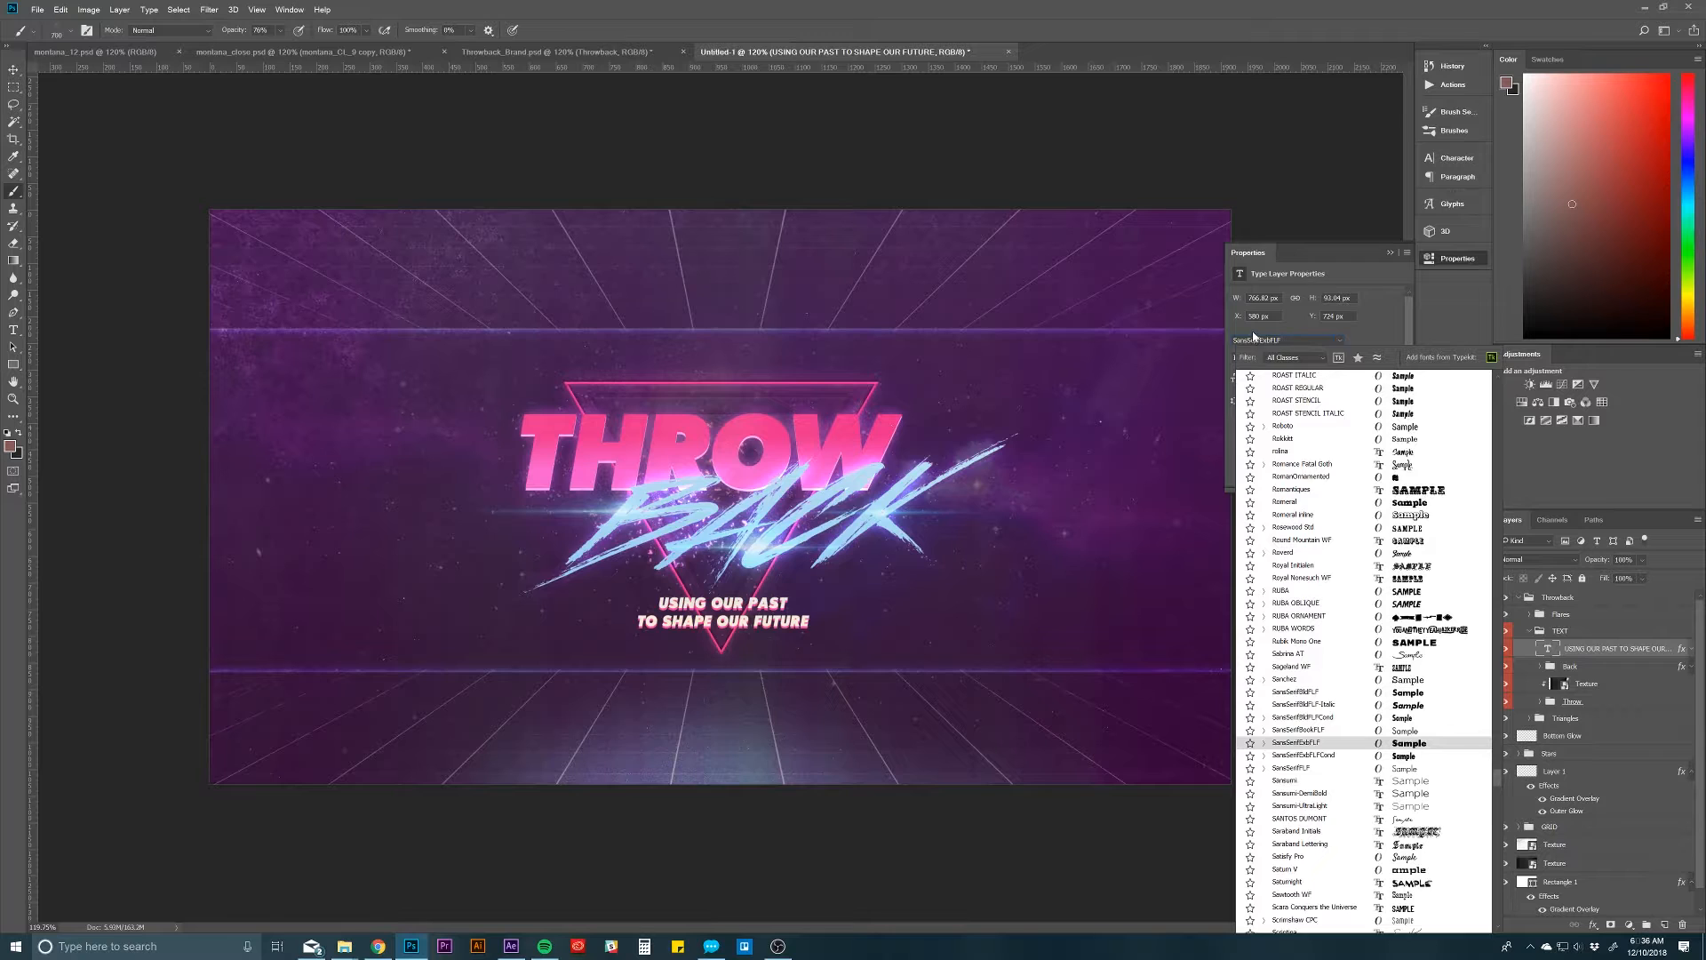
left_click(377, 945)
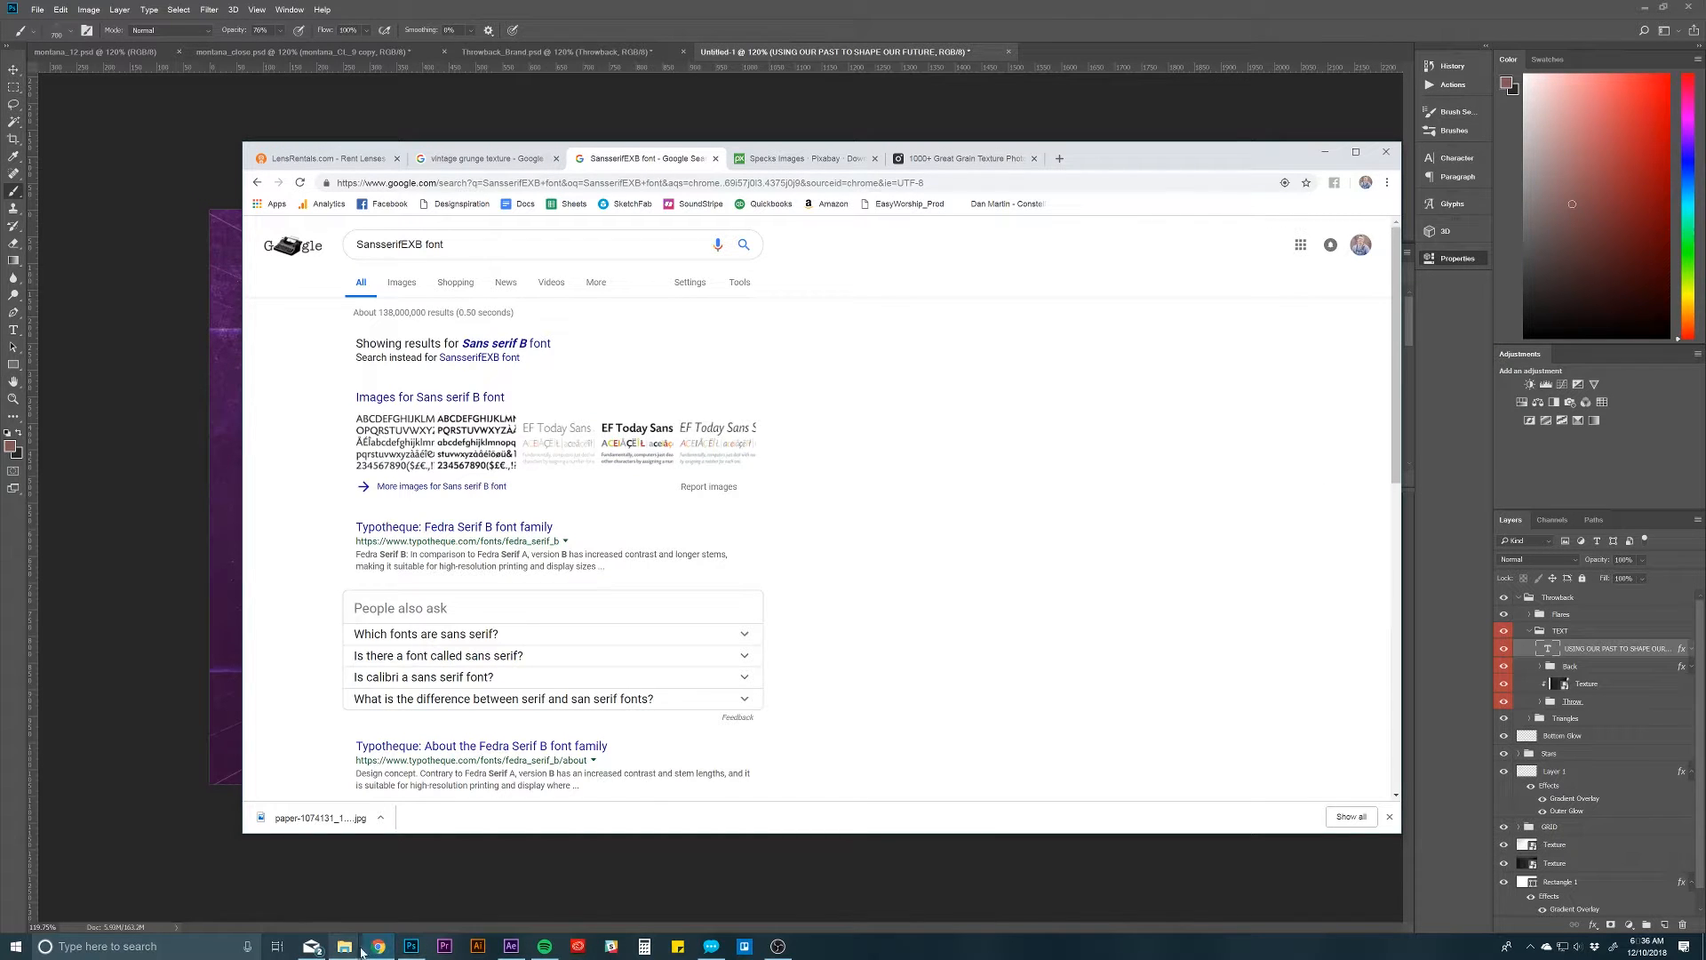
Step: Switch to File Explorer and open the Font Links PDF from the Help Files folder of the Throwback project
left_click(344, 948)
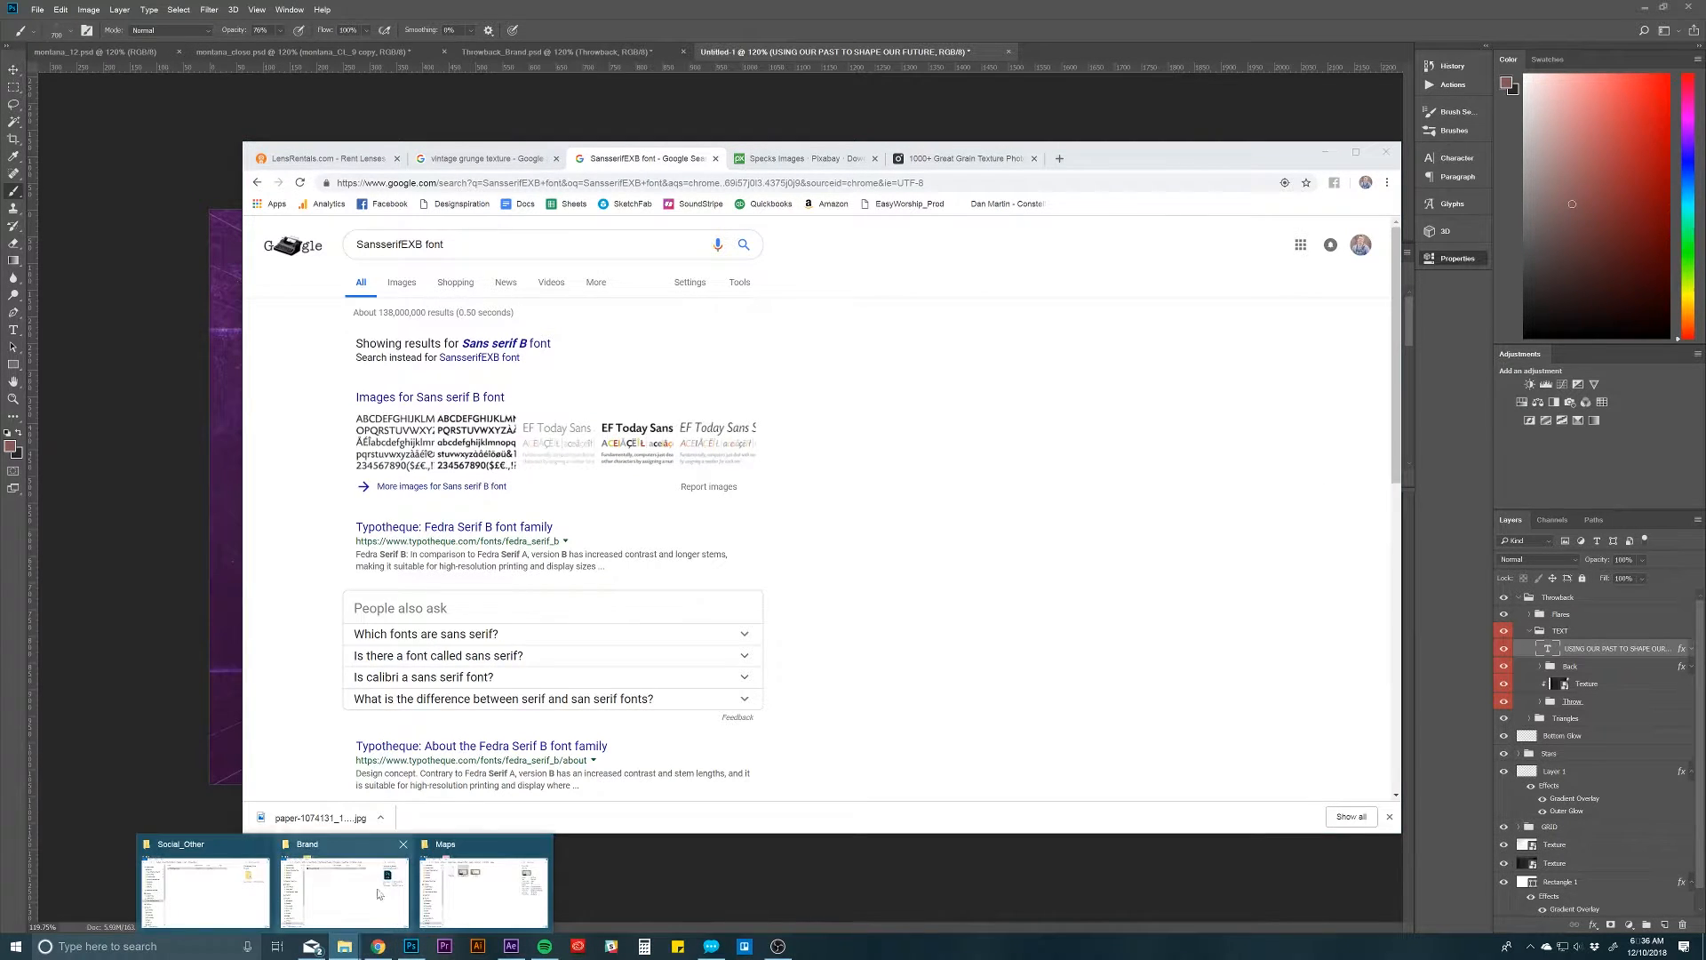
left_click(347, 900)
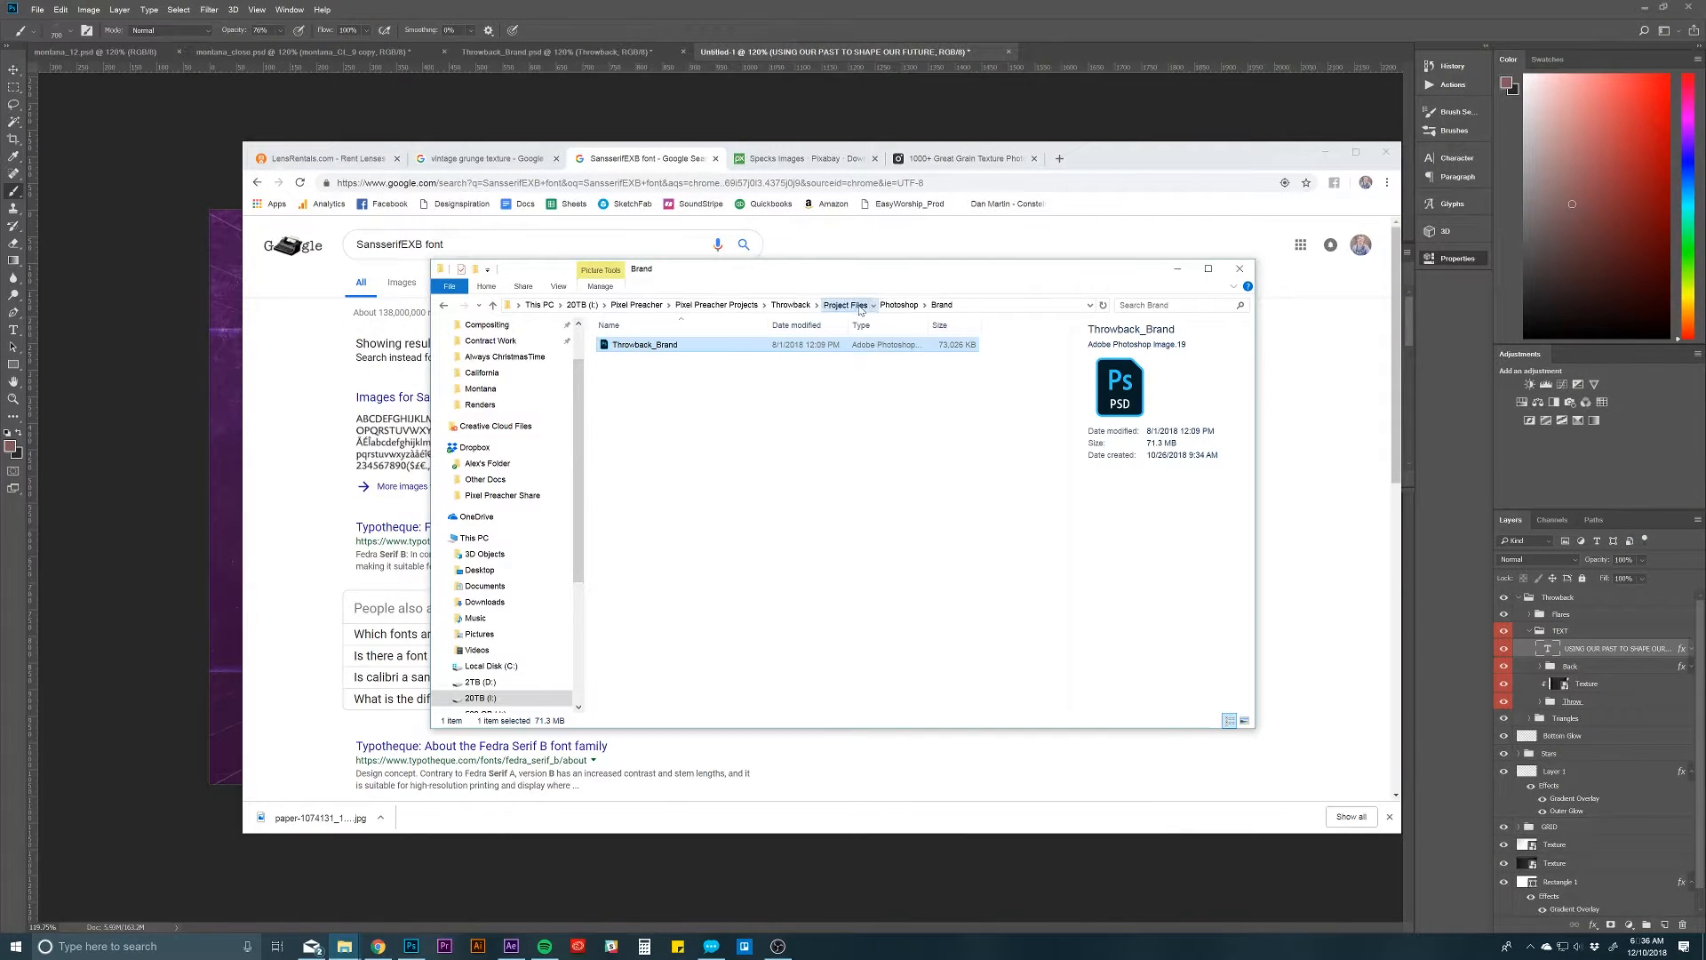
left_click(790, 305)
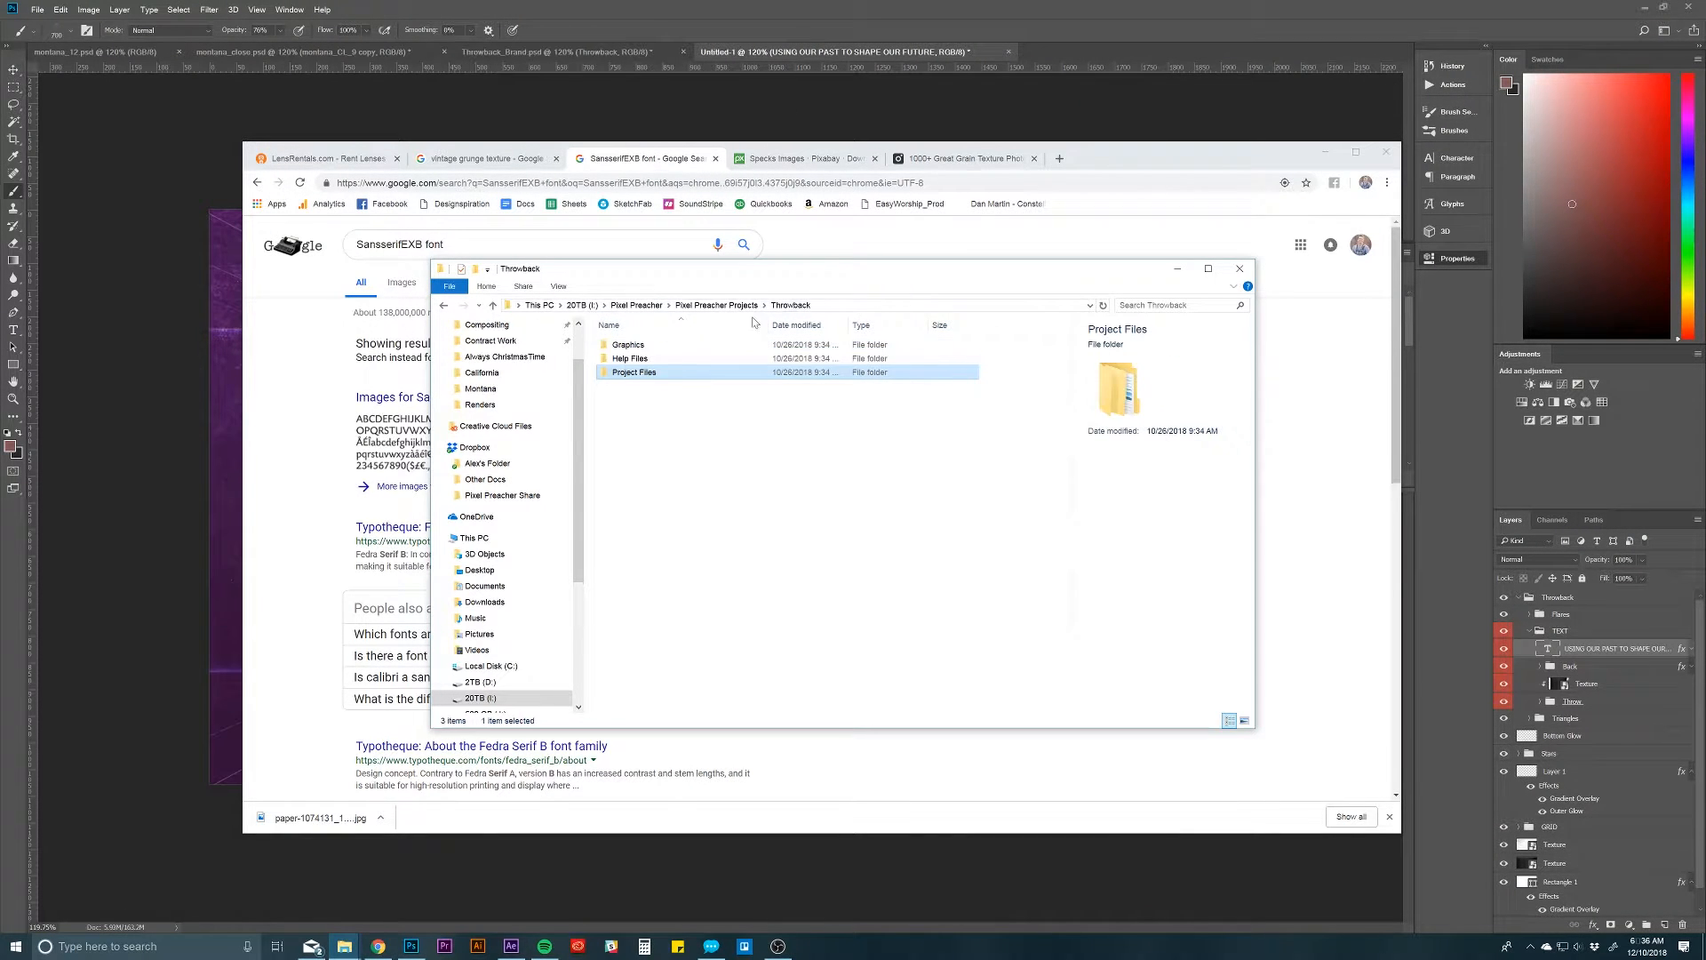
double_click(640, 359)
double_click(631, 344)
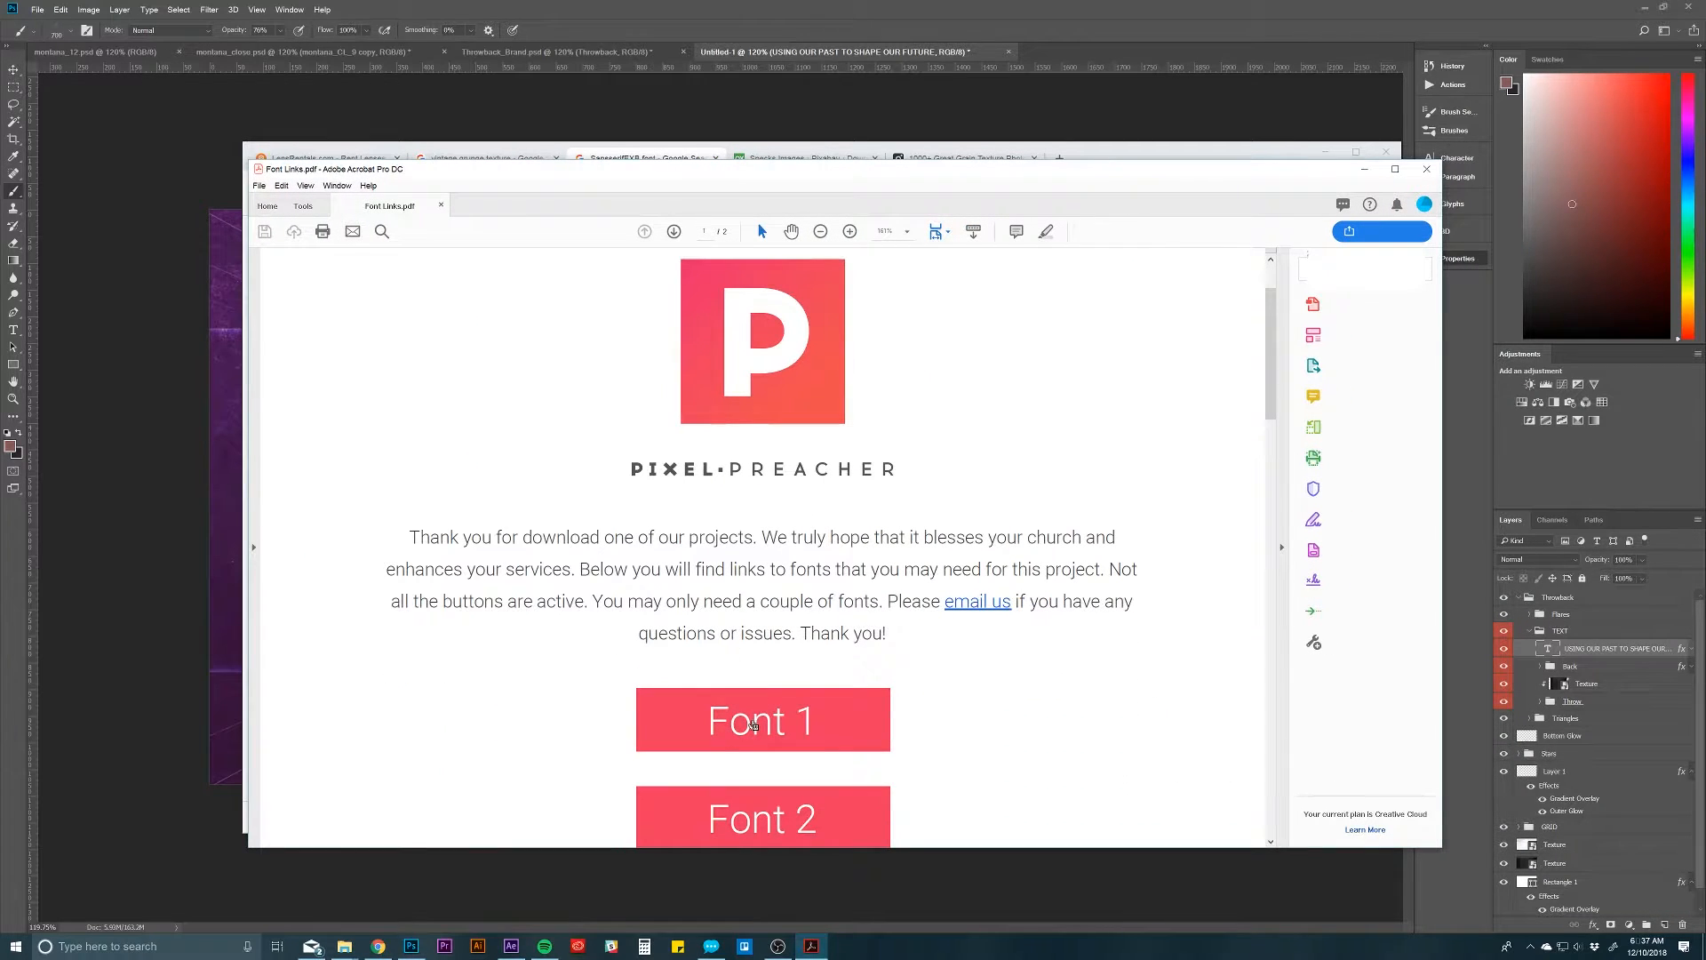
Step: Open the Font 1 and Font 2 links from Font Links.pdf to view their download pages, returning to the PDF after each
left_click(760, 712)
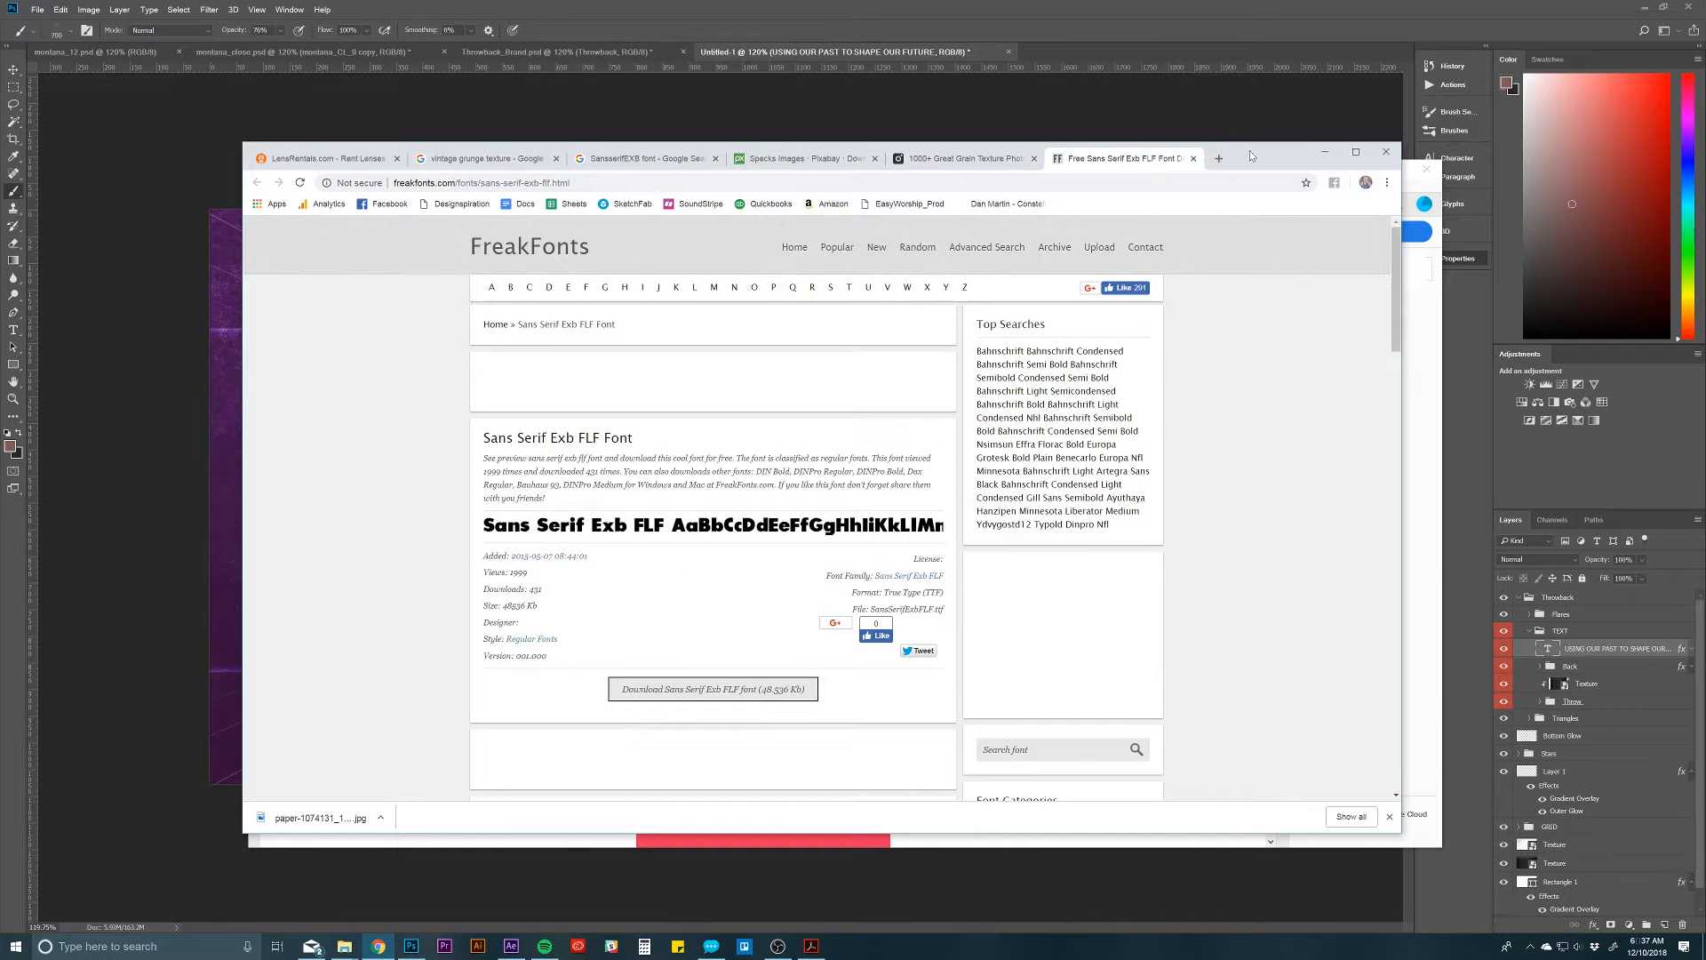
left_click_drag(1250, 156, 1060, 265)
left_click(759, 223)
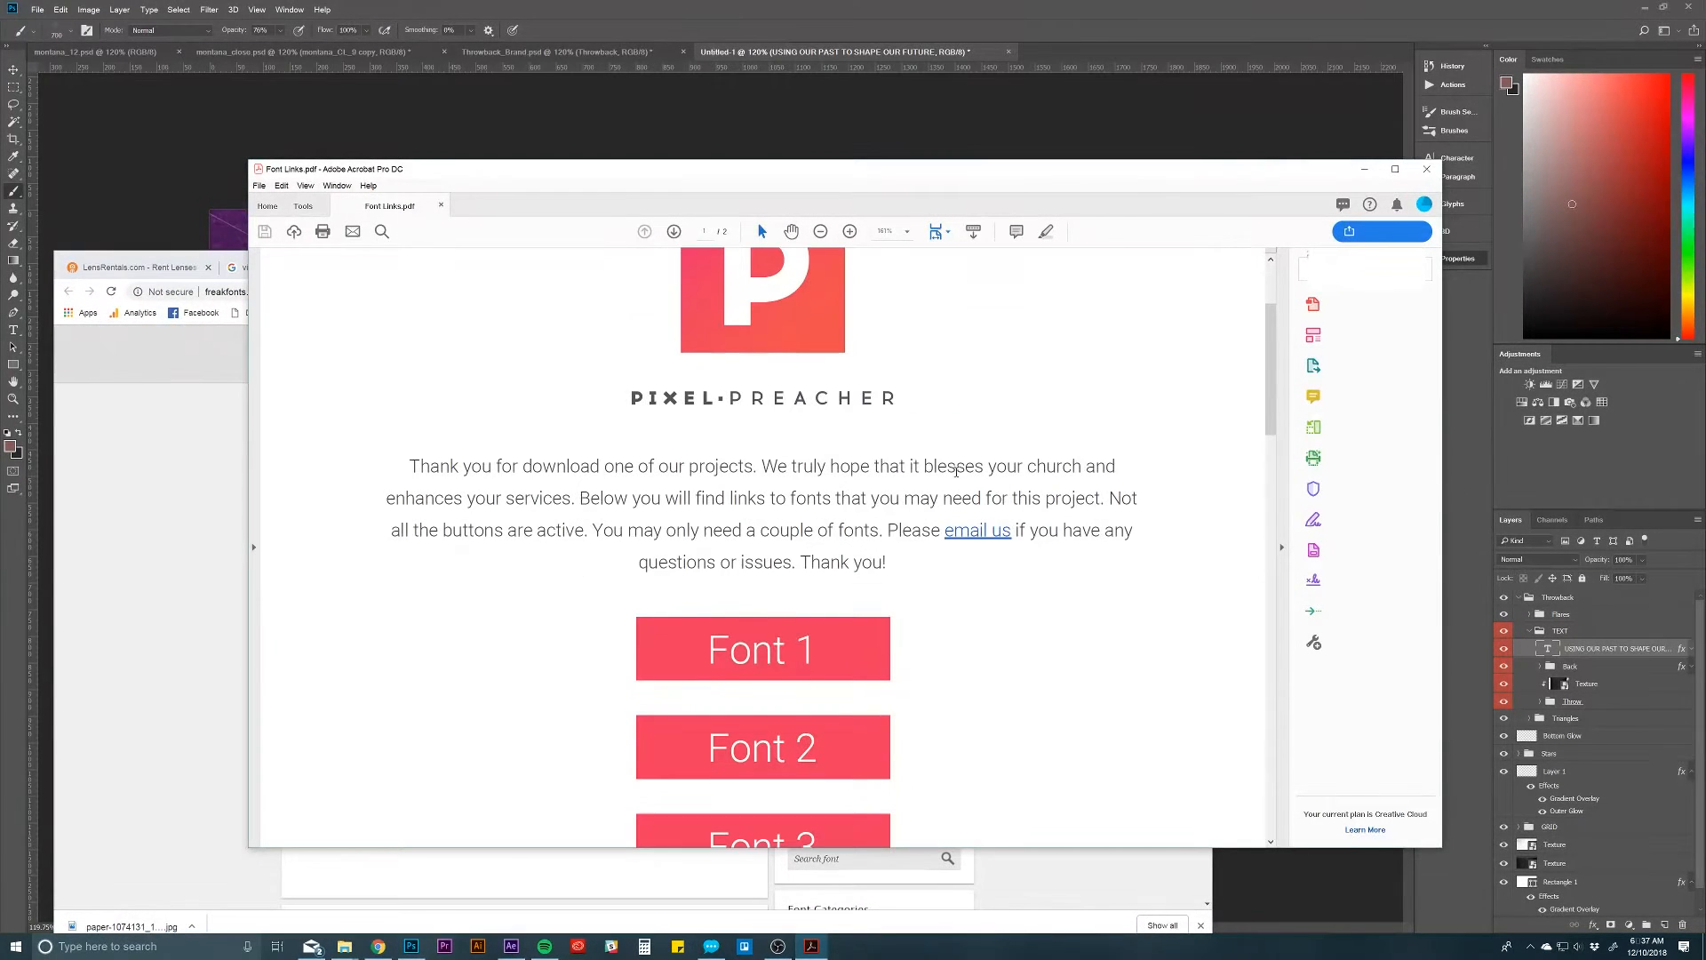
left_click(781, 423)
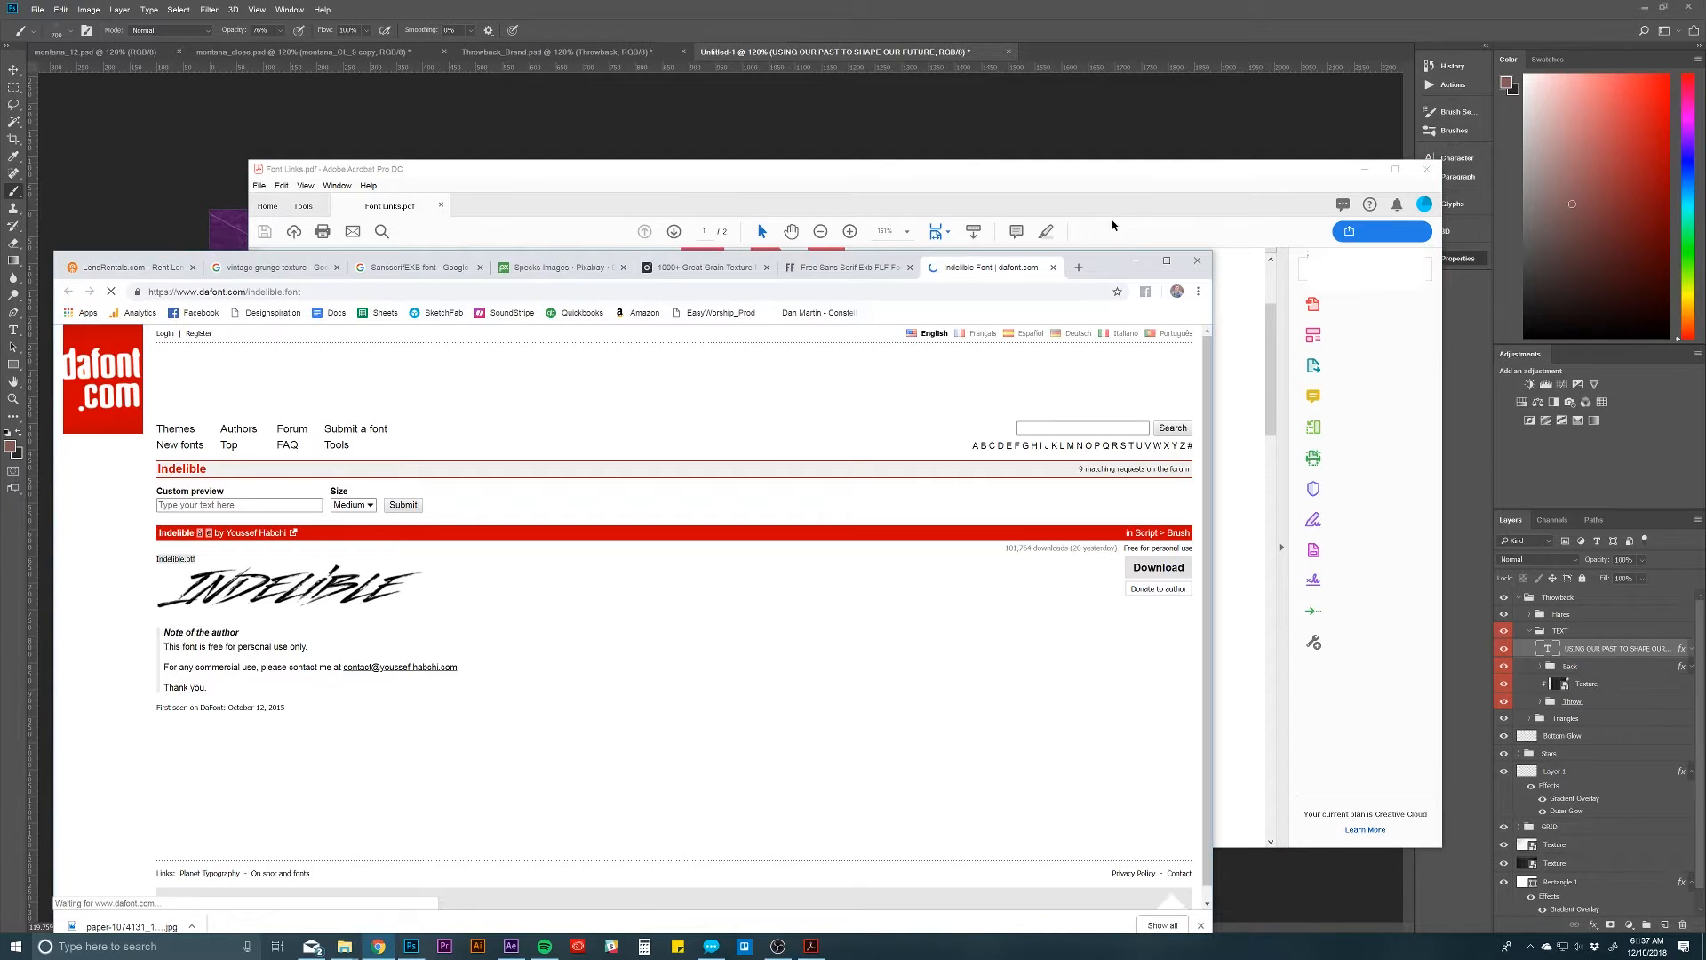
left_click_drag(1110, 269, 1220, 187)
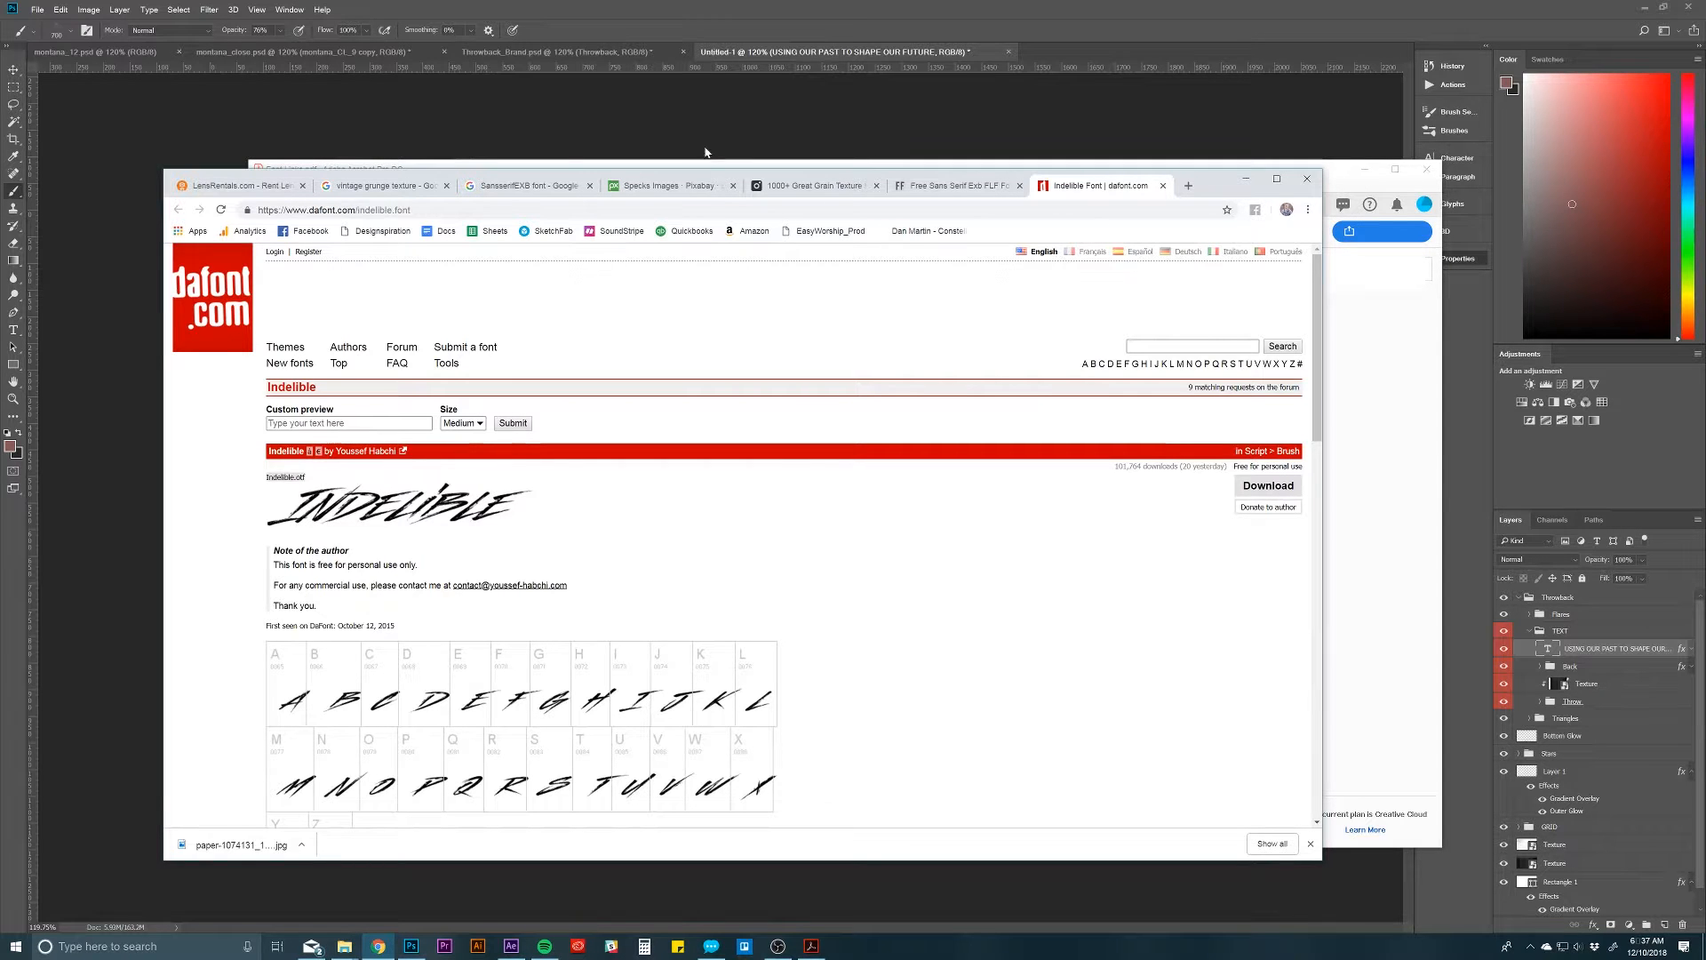
left_click_drag(1224, 178, 1138, 220)
left_click(1151, 176)
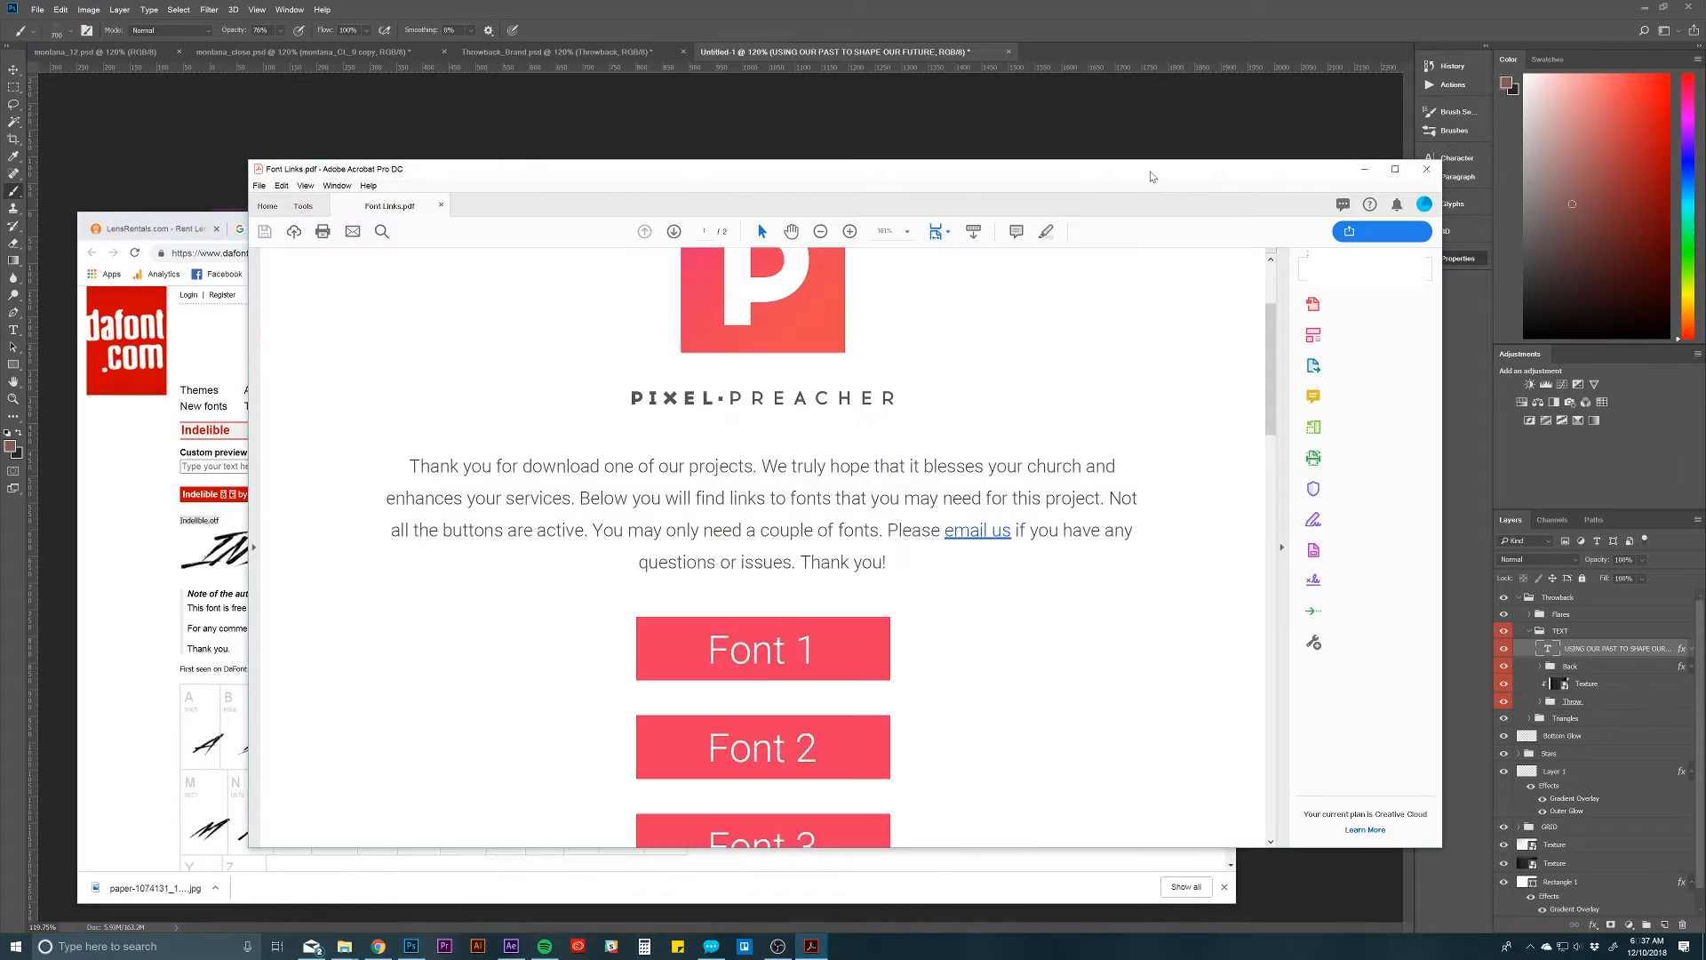
Step: Check where the Font 3 link in Font Links.pdf leads and return to Photoshop
scroll(811, 560, "down", 2)
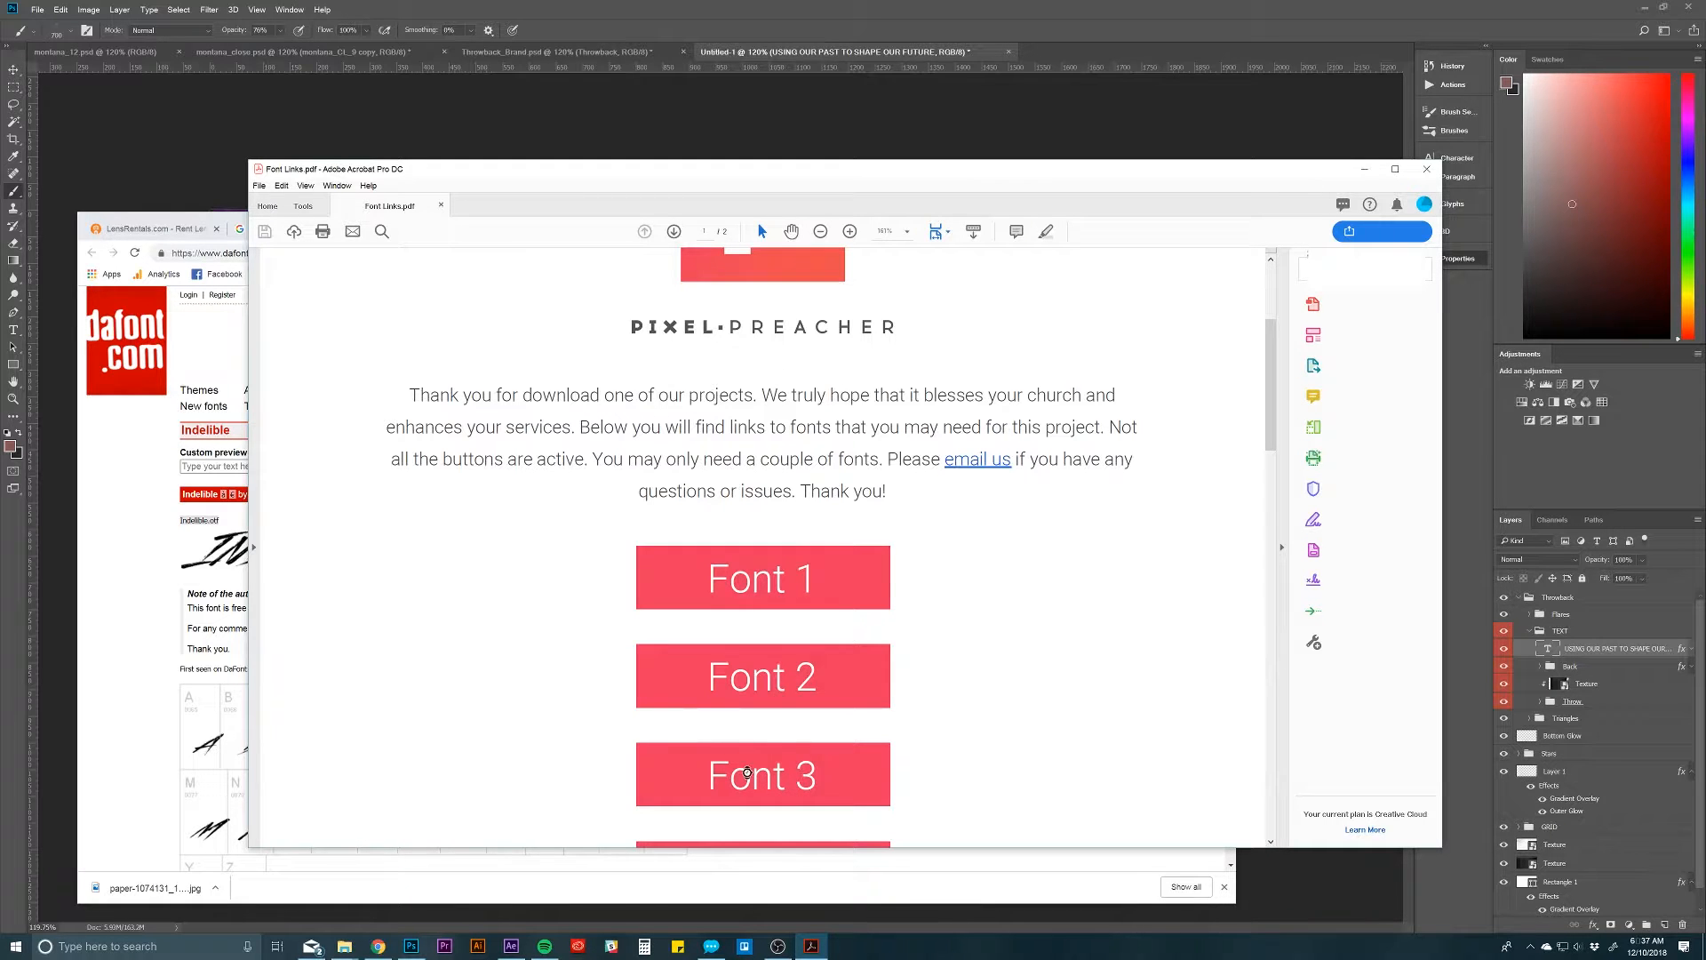
left_click(746, 779)
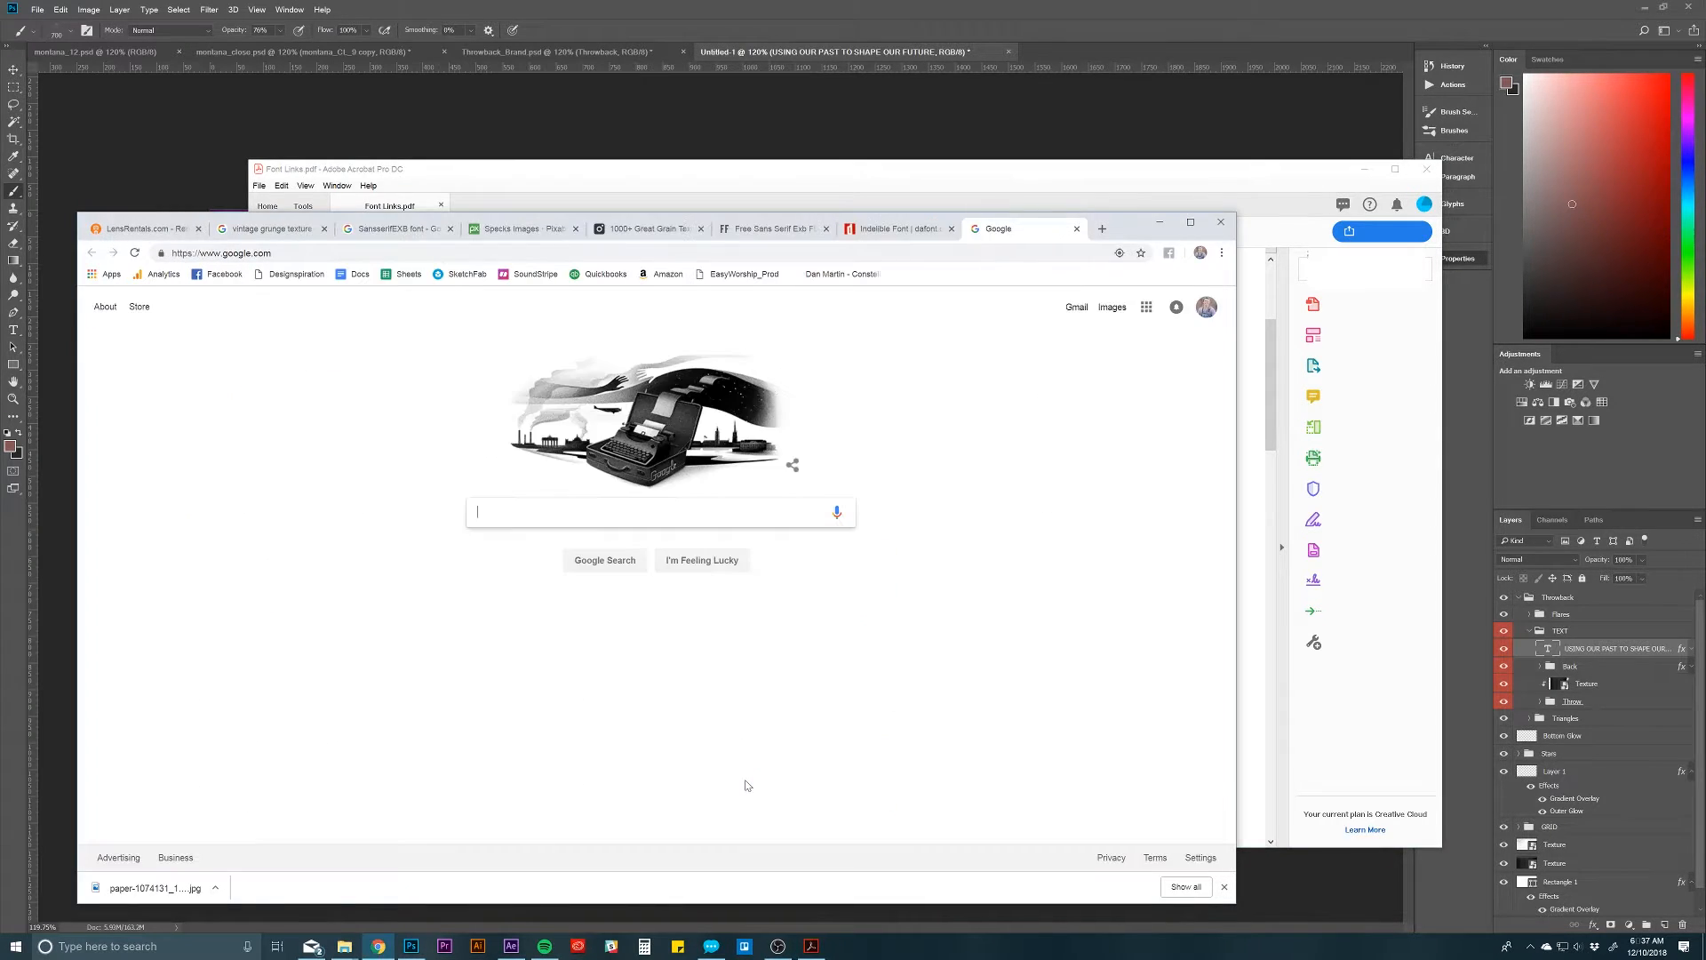
left_click(771, 152)
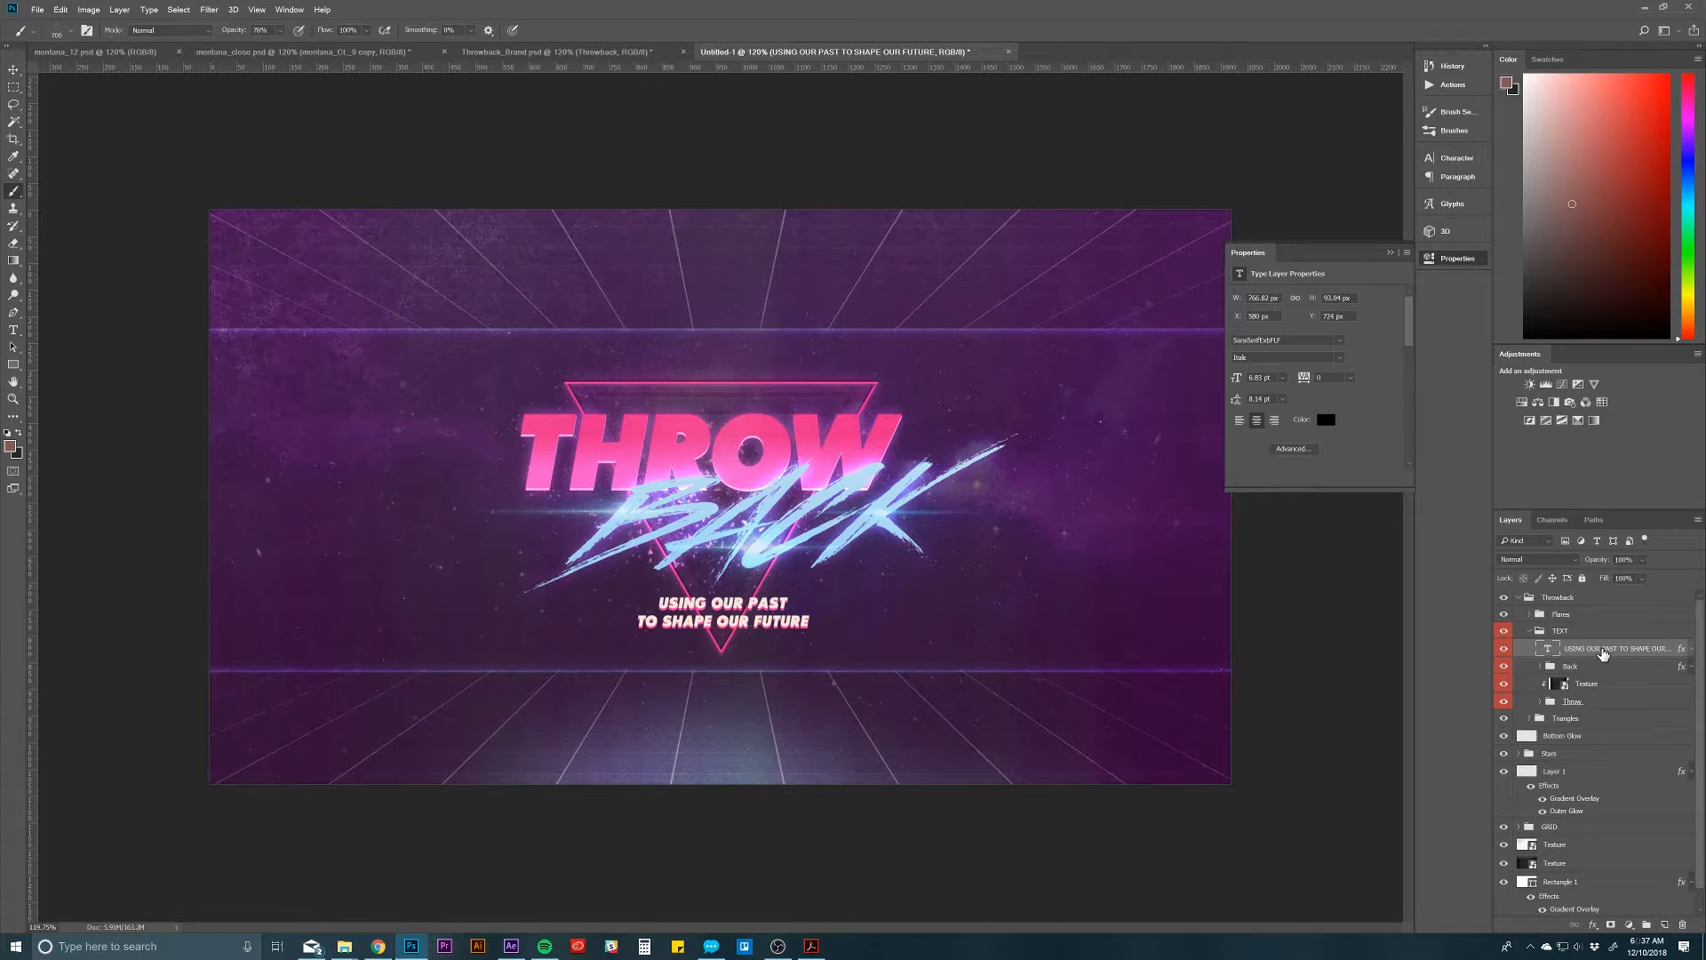
Step: Expand the tagline layer's effects, toggle its Gradient Overlay and inspect the overlay's gradient colors without changing them
left_click(1693, 650)
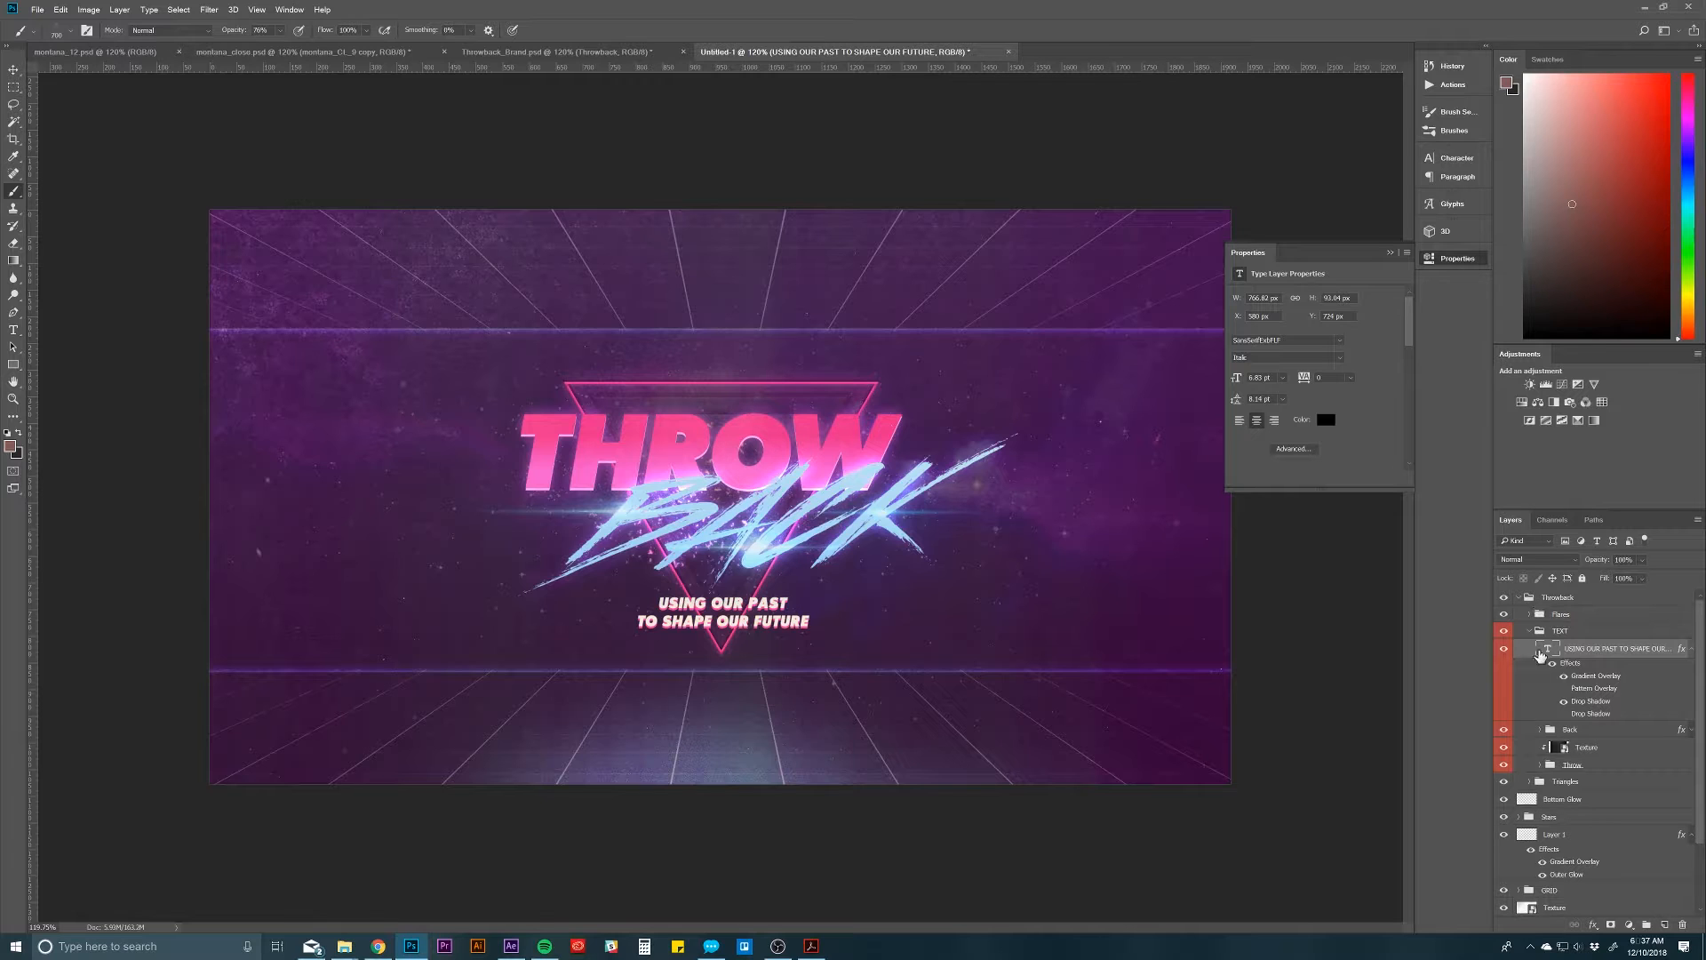
left_click(1564, 677)
left_click(1565, 677)
double_click(1591, 680)
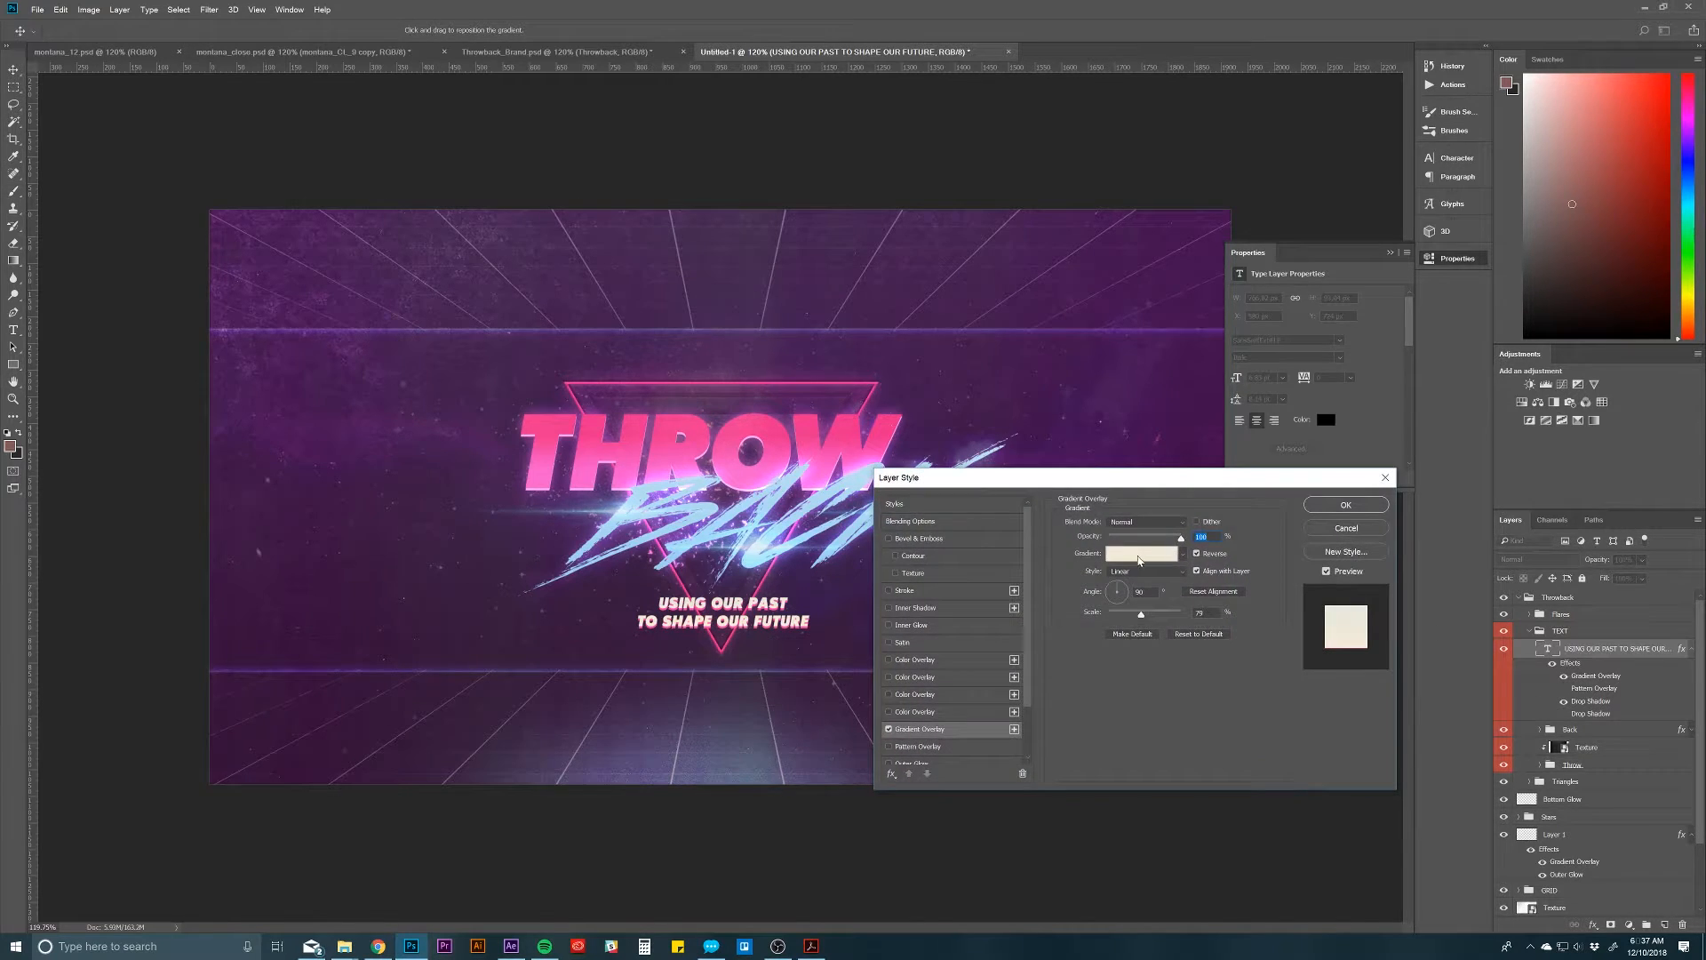
left_click(1127, 555)
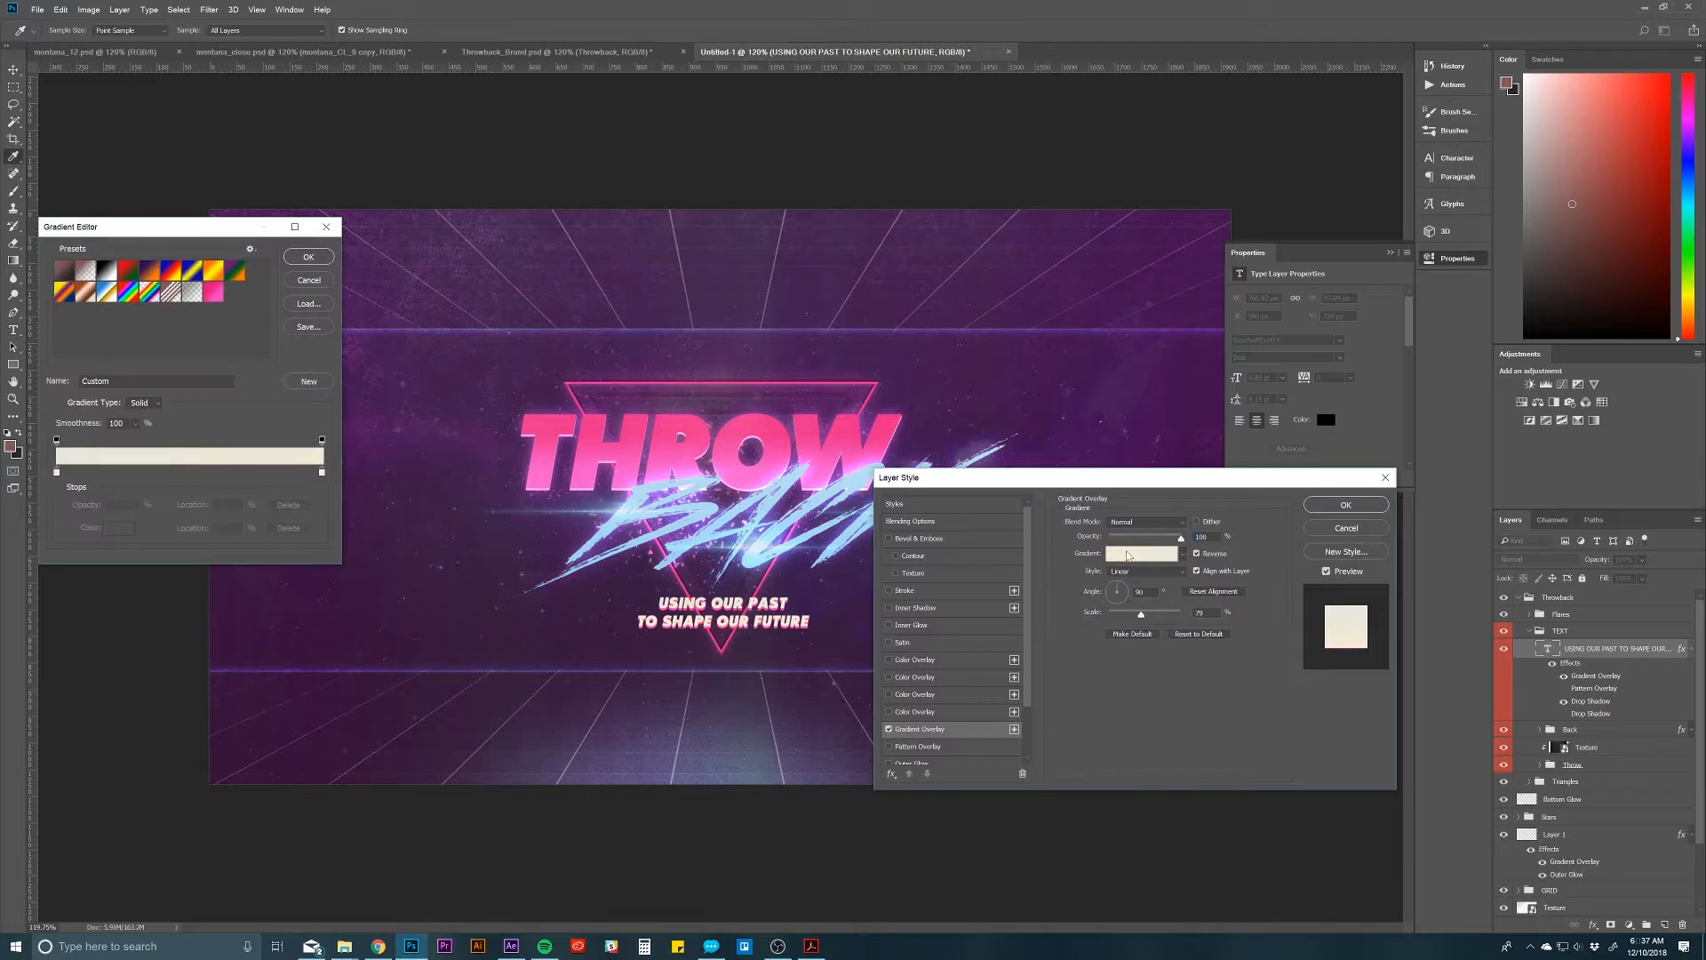
left_click(312, 283)
left_click(1329, 507)
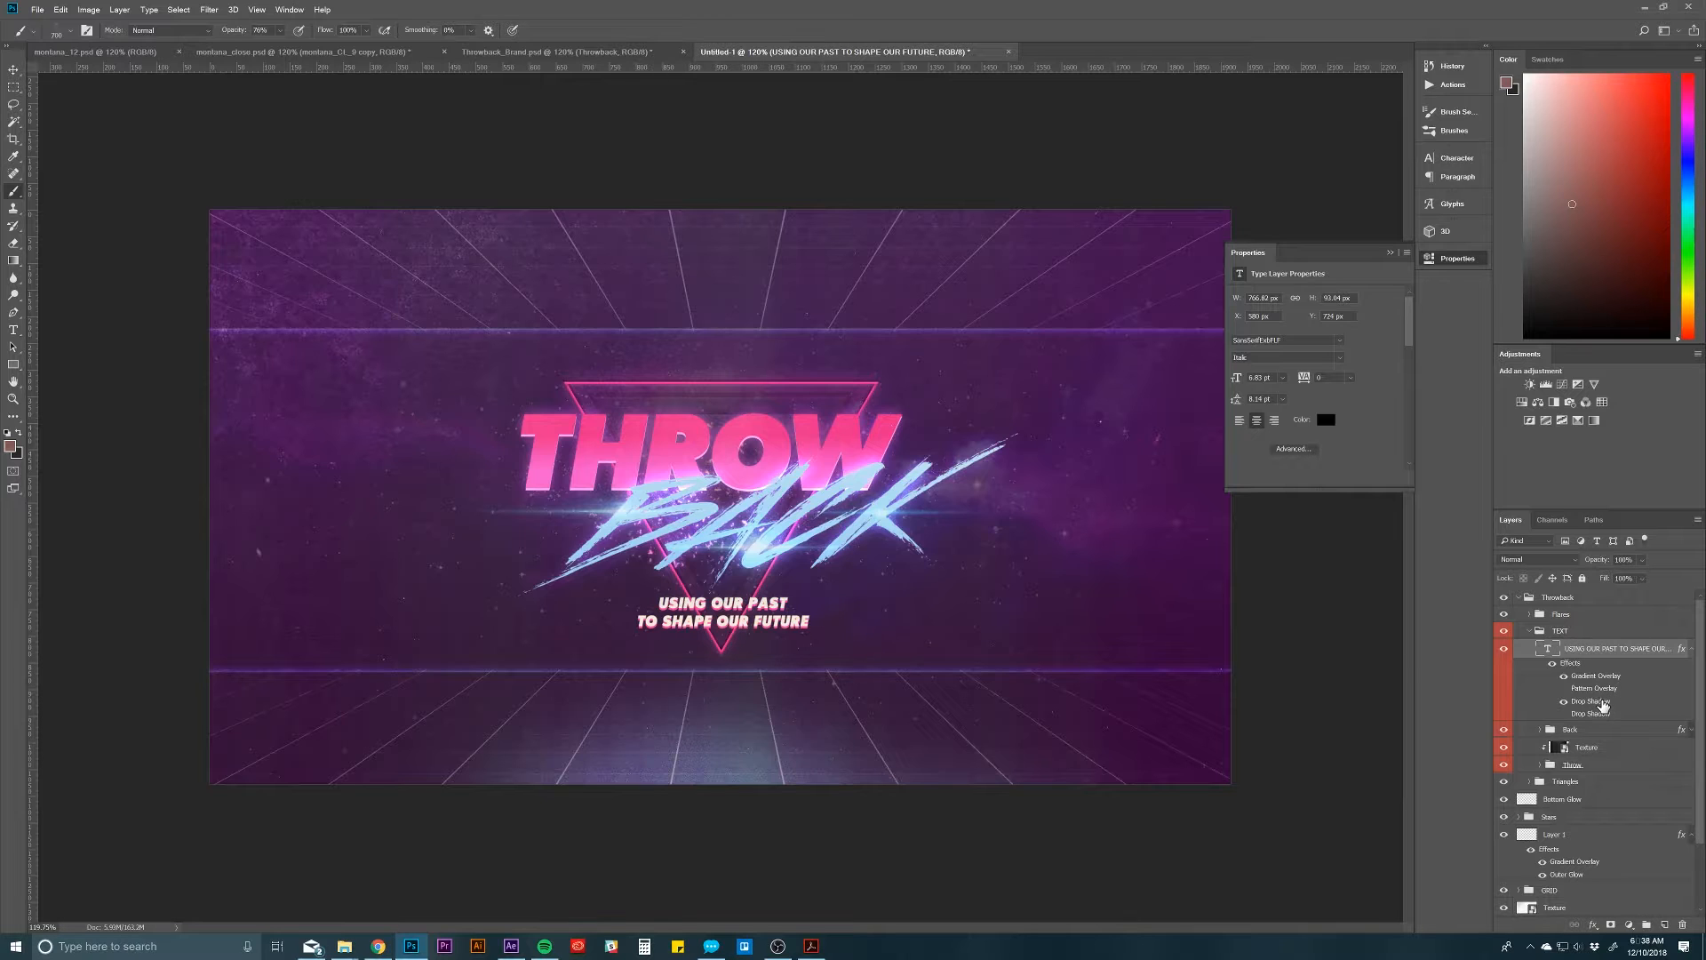
Step: Review the tagline layer's pink Drop Shadow settings and collapse its effects list
double_click(1590, 707)
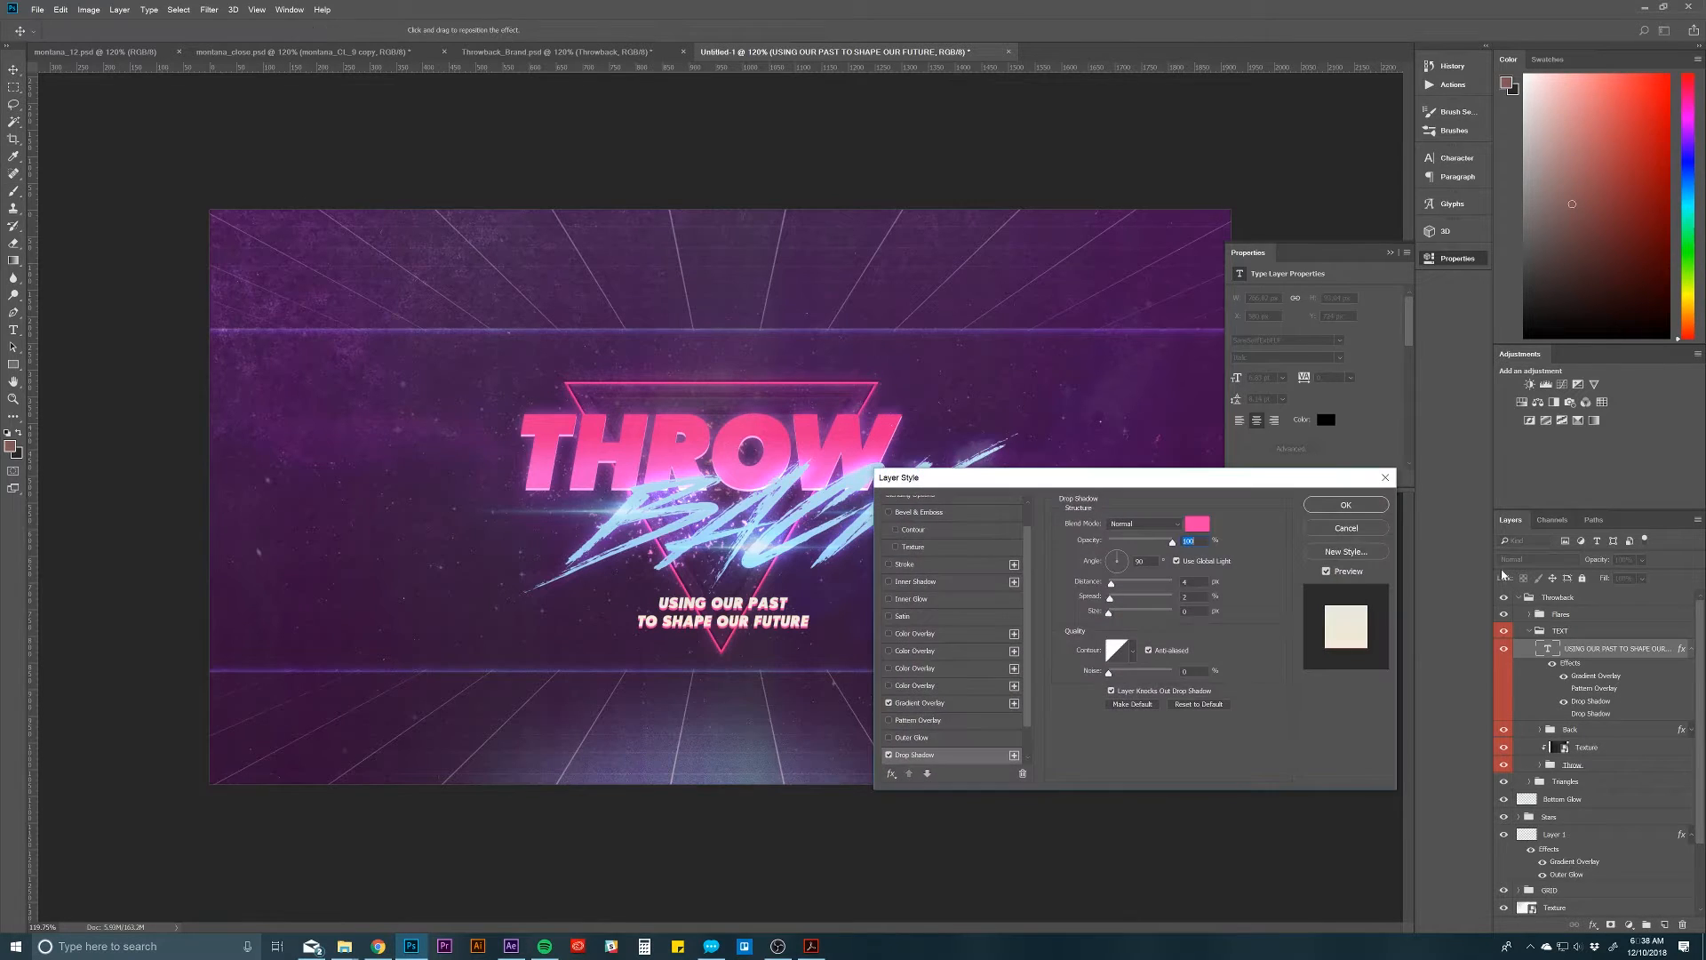
left_click_drag(1196, 486, 1274, 443)
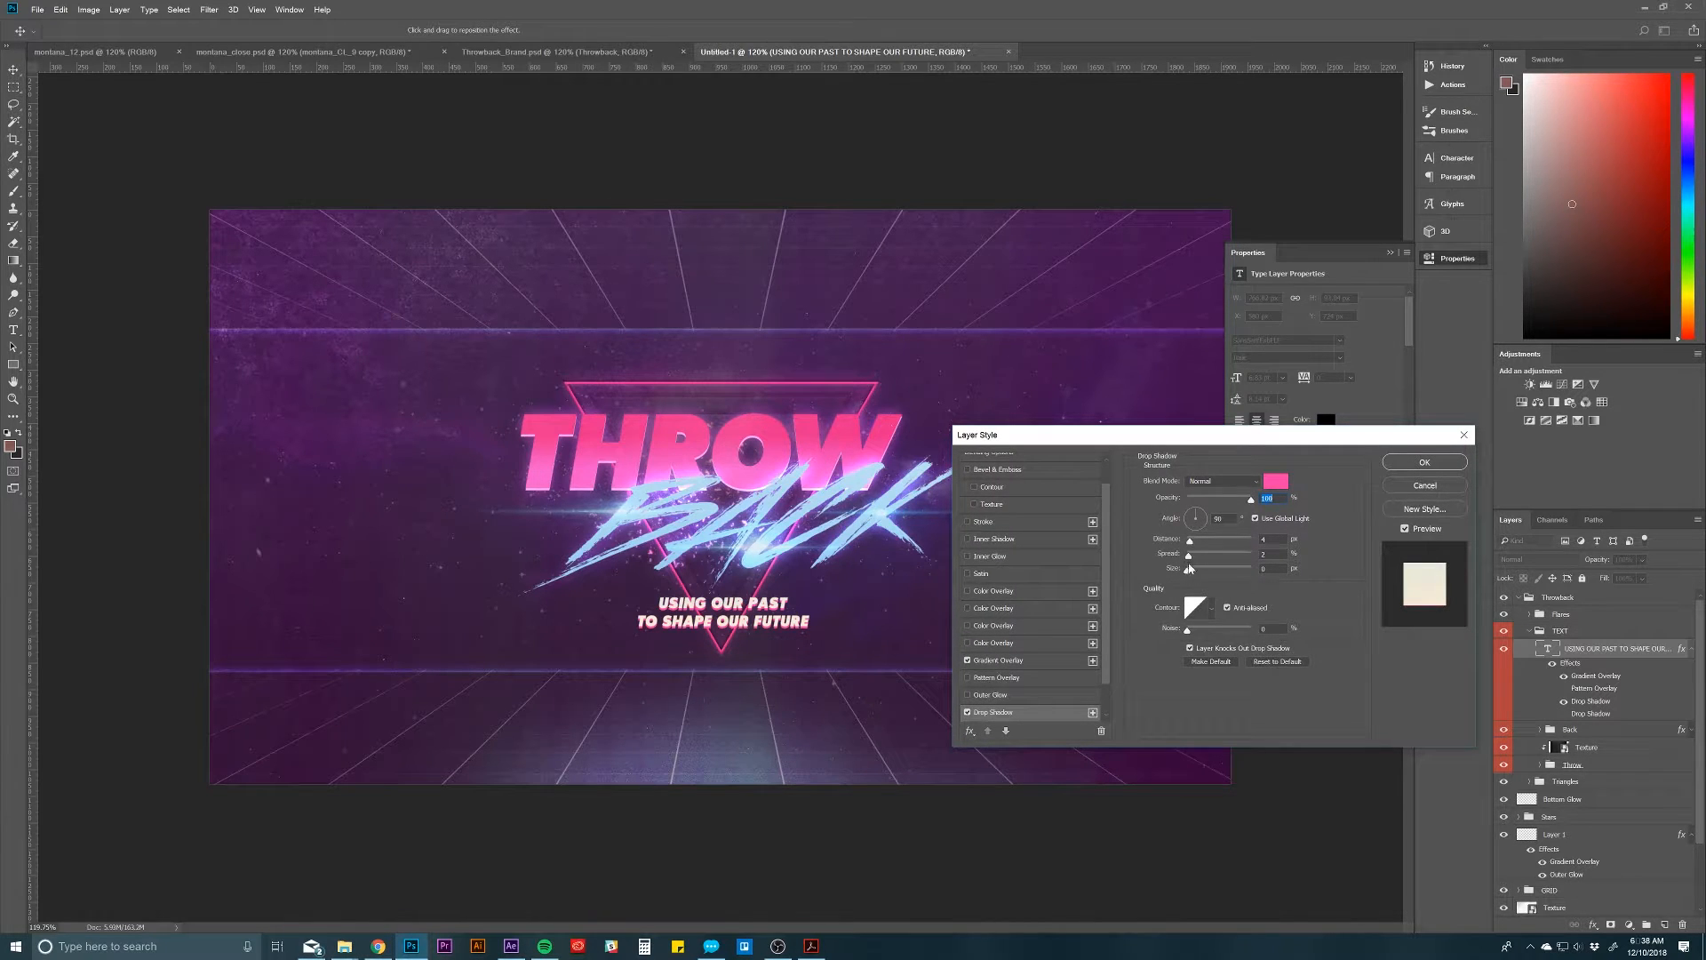
mouse_move(1188, 570)
left_mouse_down()
mouse_move(1205, 570)
mouse_move(1158, 576)
left_mouse_up()
left_click(1391, 465)
left_click(1693, 650)
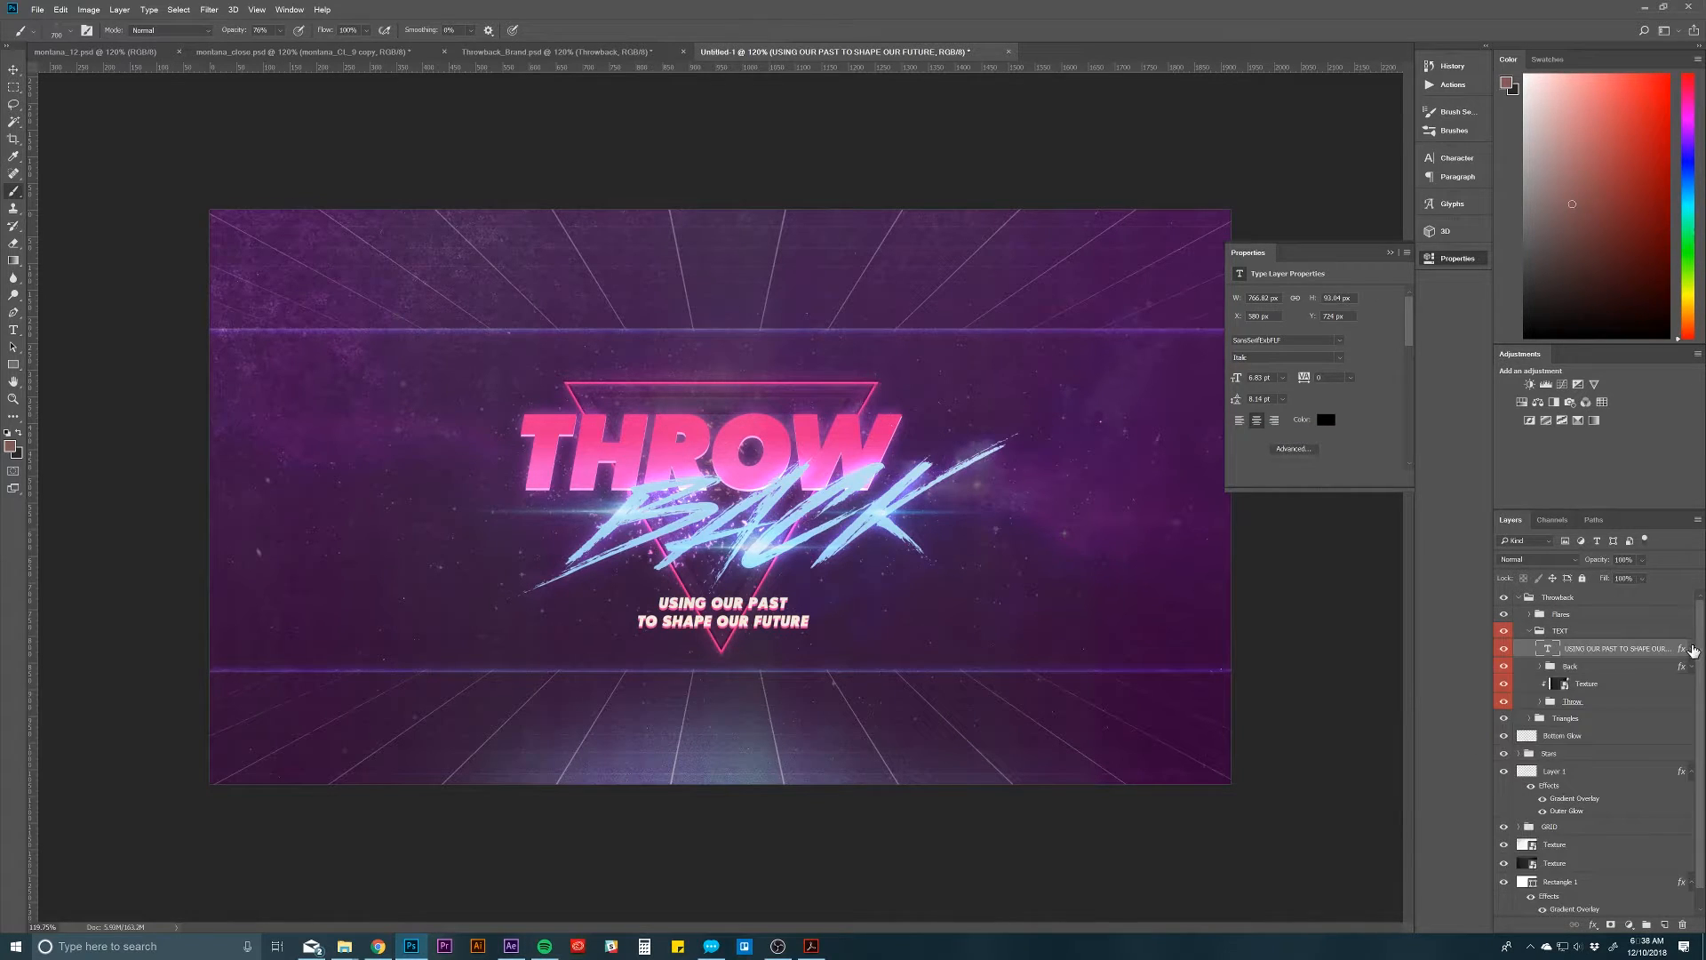
Step: Toggle the Back group's visibility, expand it and check the character settings of its letter B layer
left_click(1546, 667)
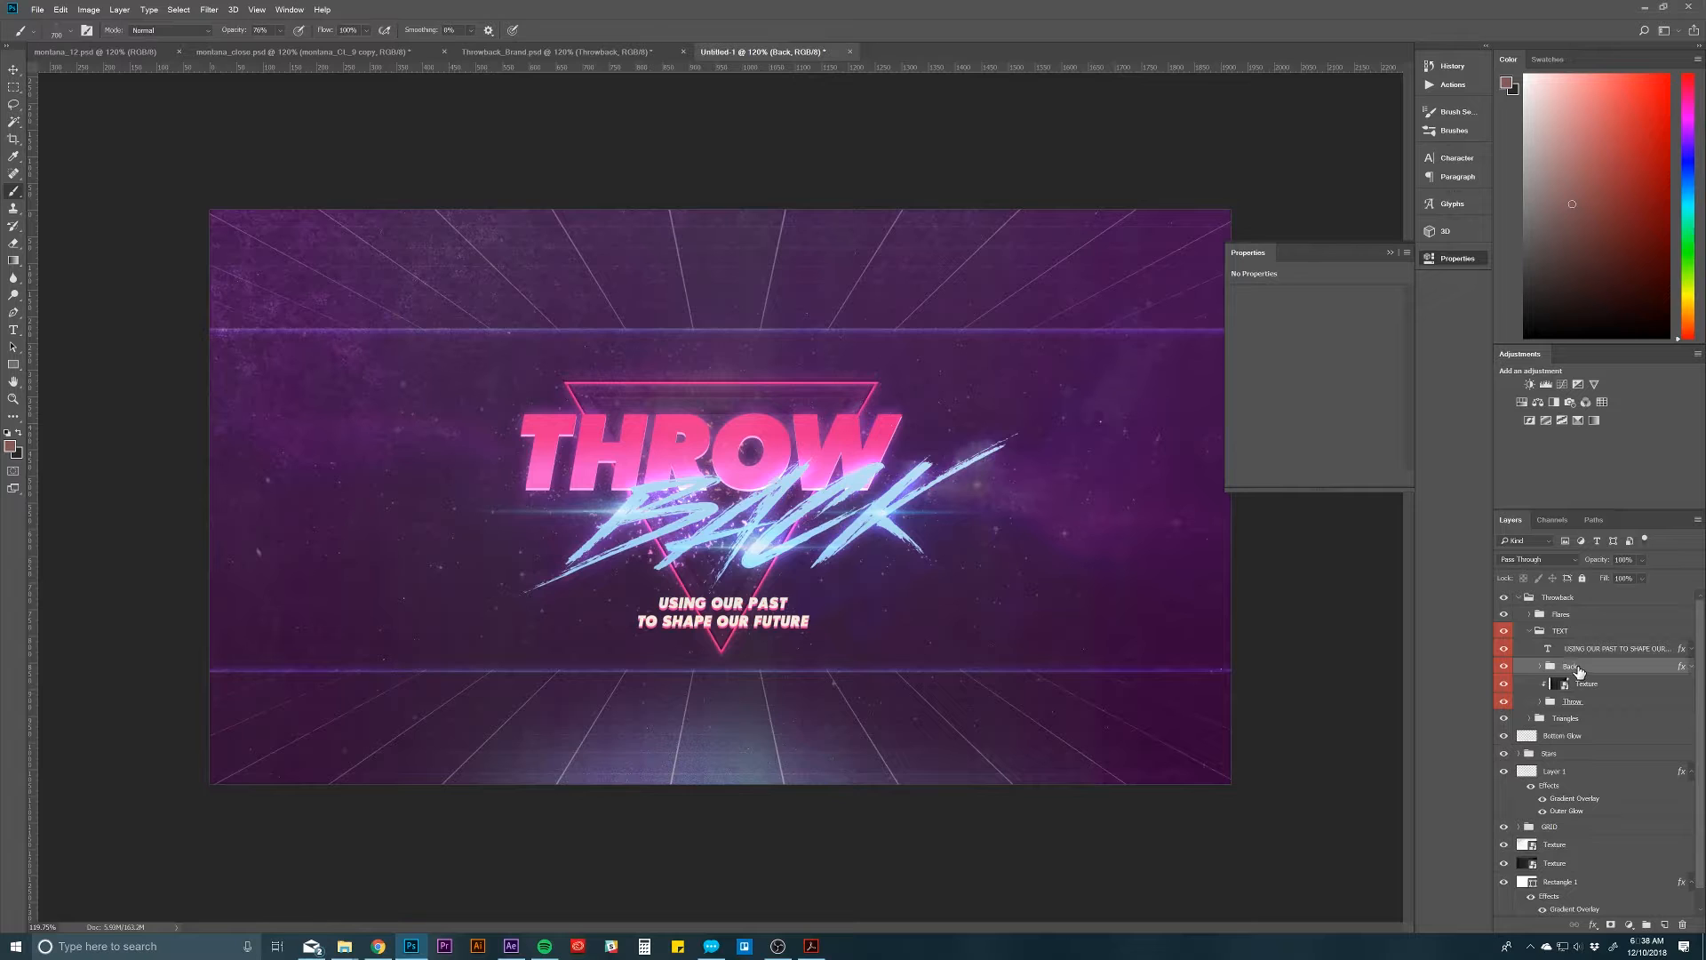
left_click(1504, 665)
left_click(1504, 666)
left_click(1540, 666)
left_click(1604, 689)
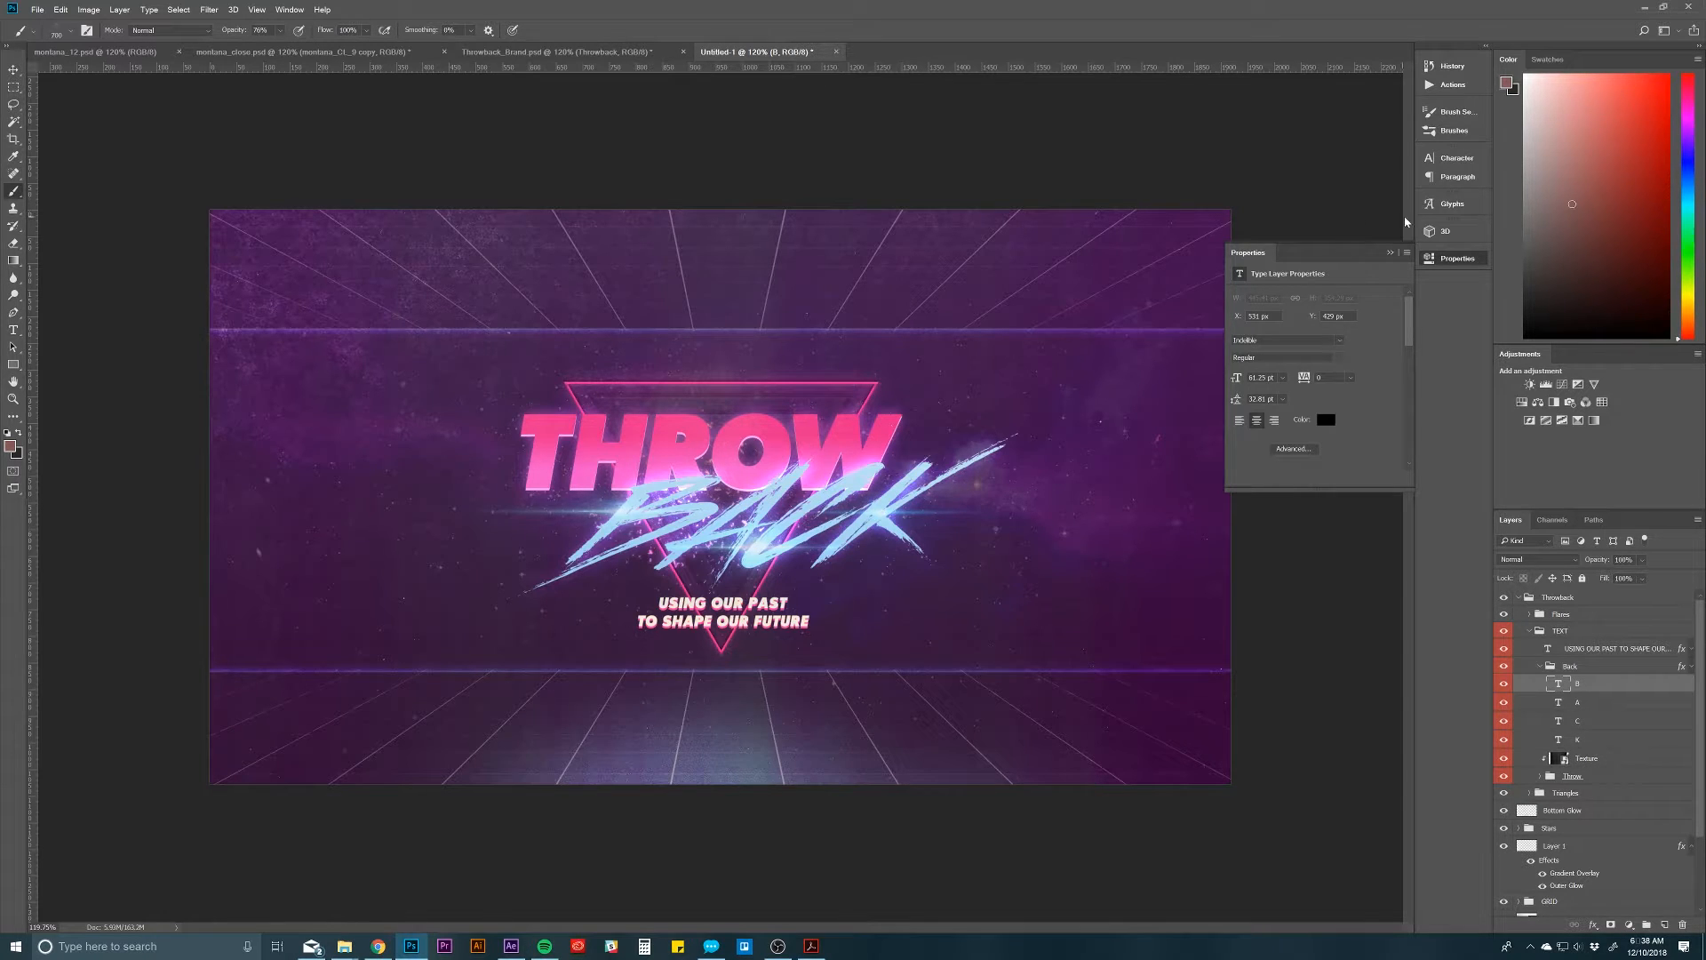
left_click(1447, 159)
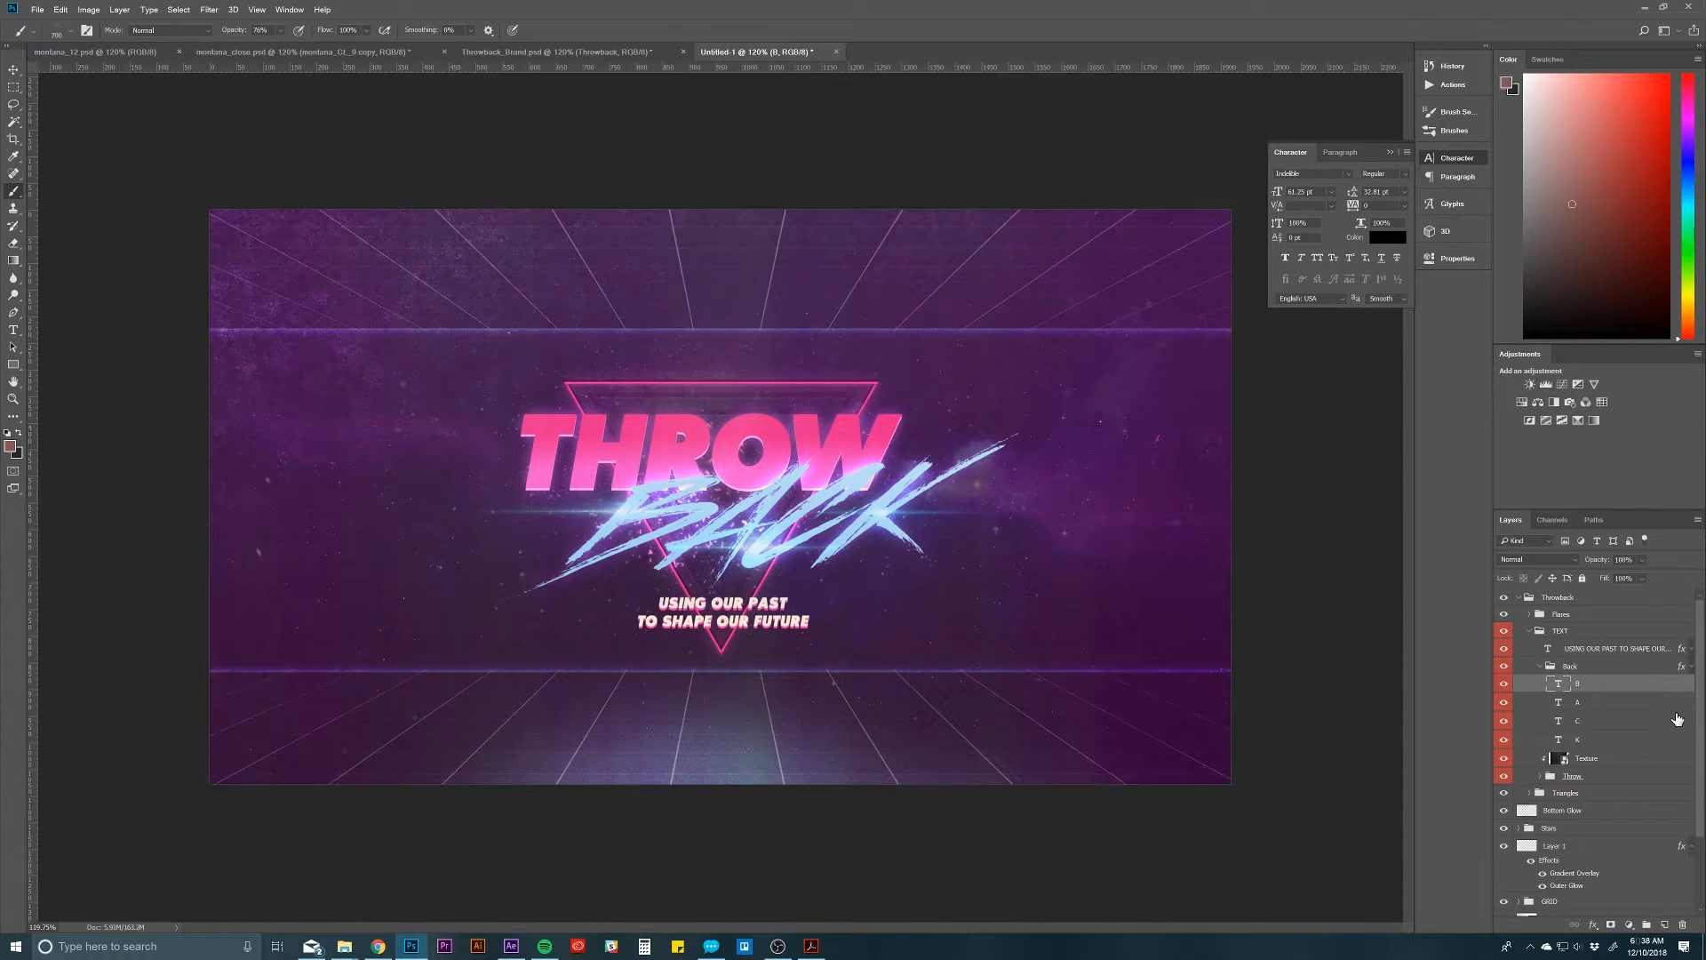
Step: Open the Back group's layer style and toggle its blue Gradient Overlay to compare the effect
double_click(1681, 668)
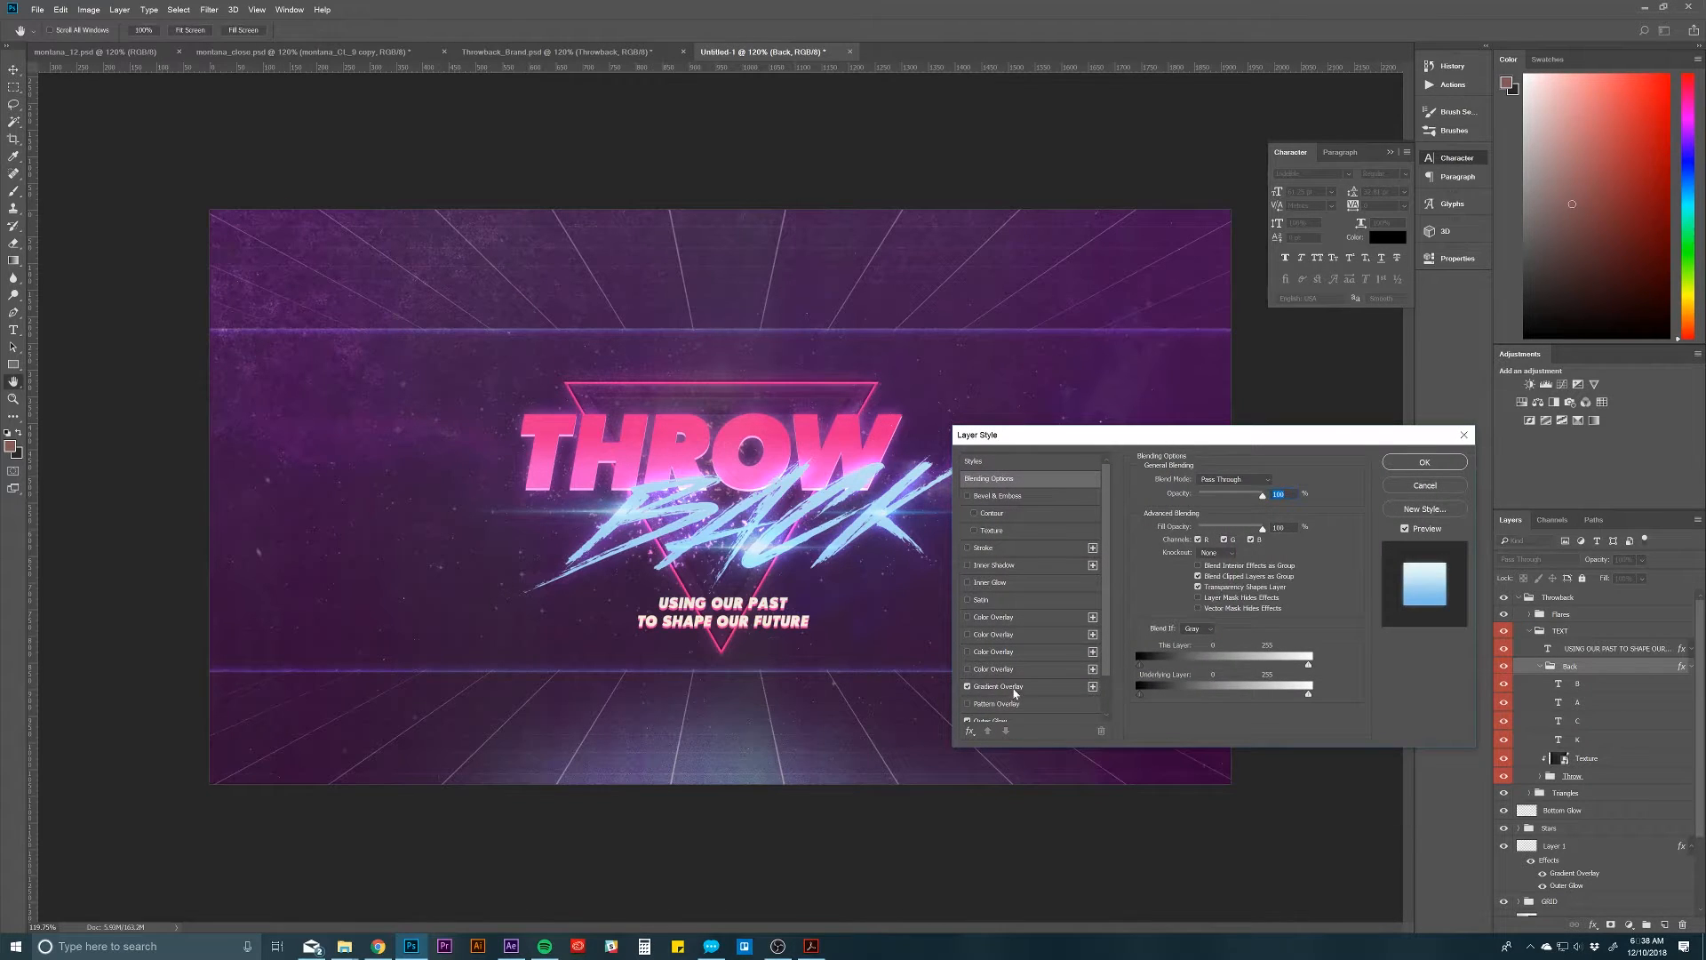
left_click(1018, 687)
left_click_drag(1210, 449, 1276, 419)
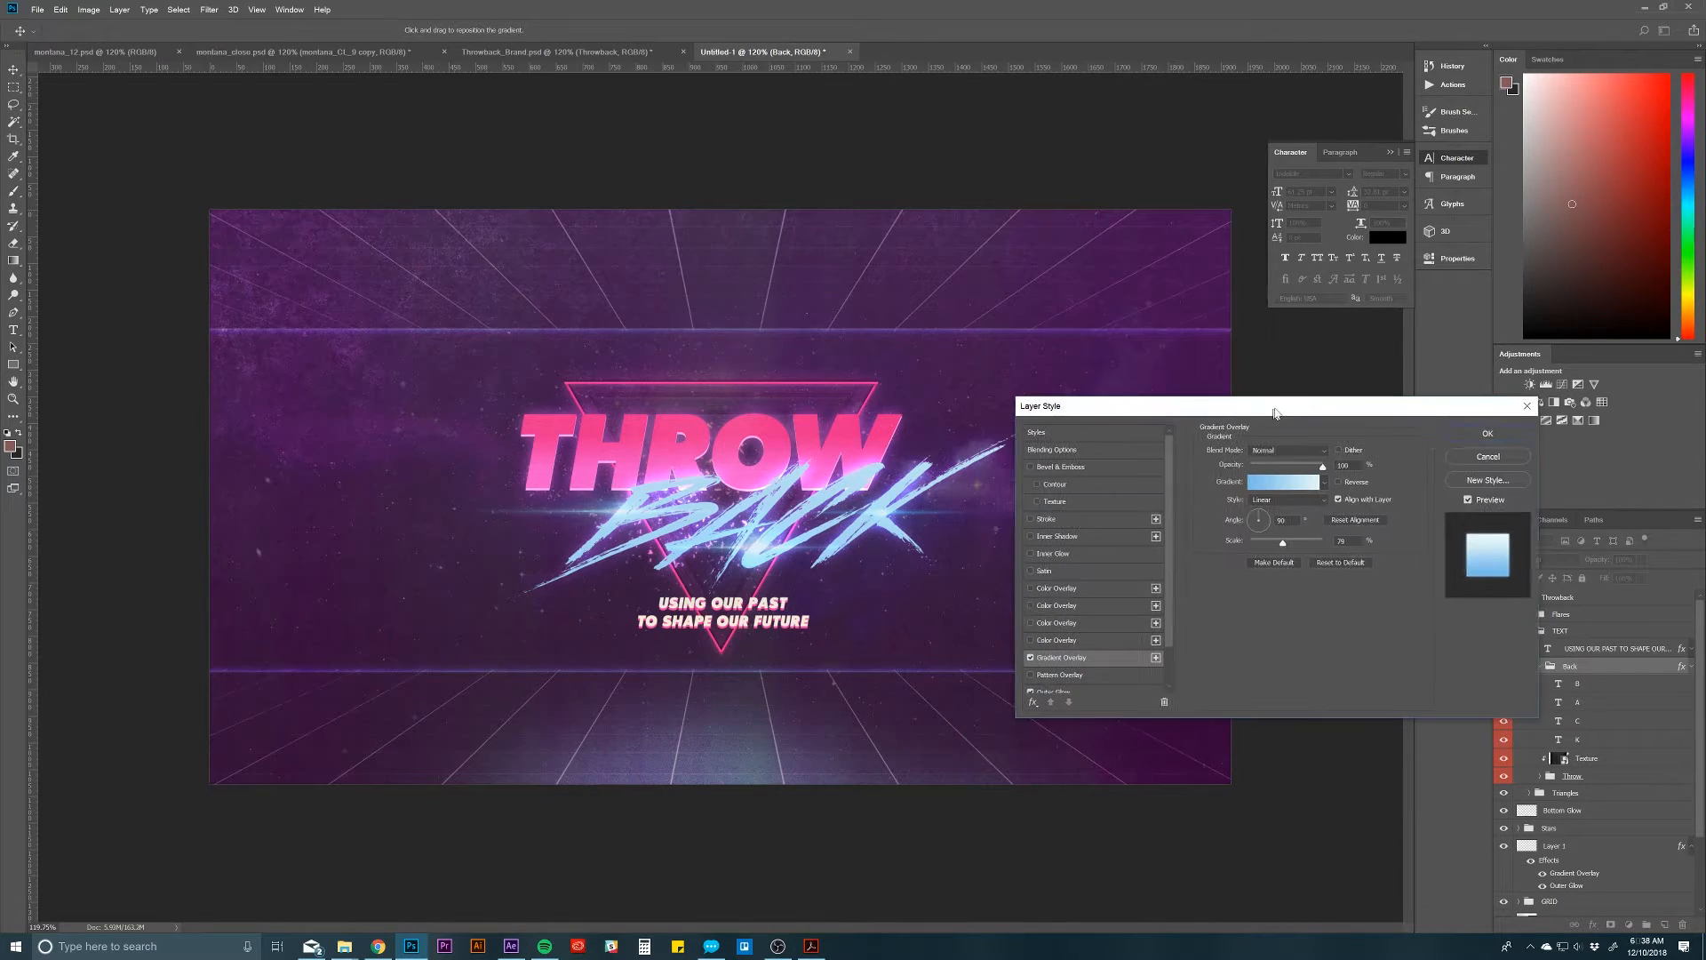
left_click(1032, 658)
left_click(1032, 657)
Step: Toggle the Back group's Outer Glow to compare its effect, review its settings and close the layer style
scroll(1088, 602, "down", 2)
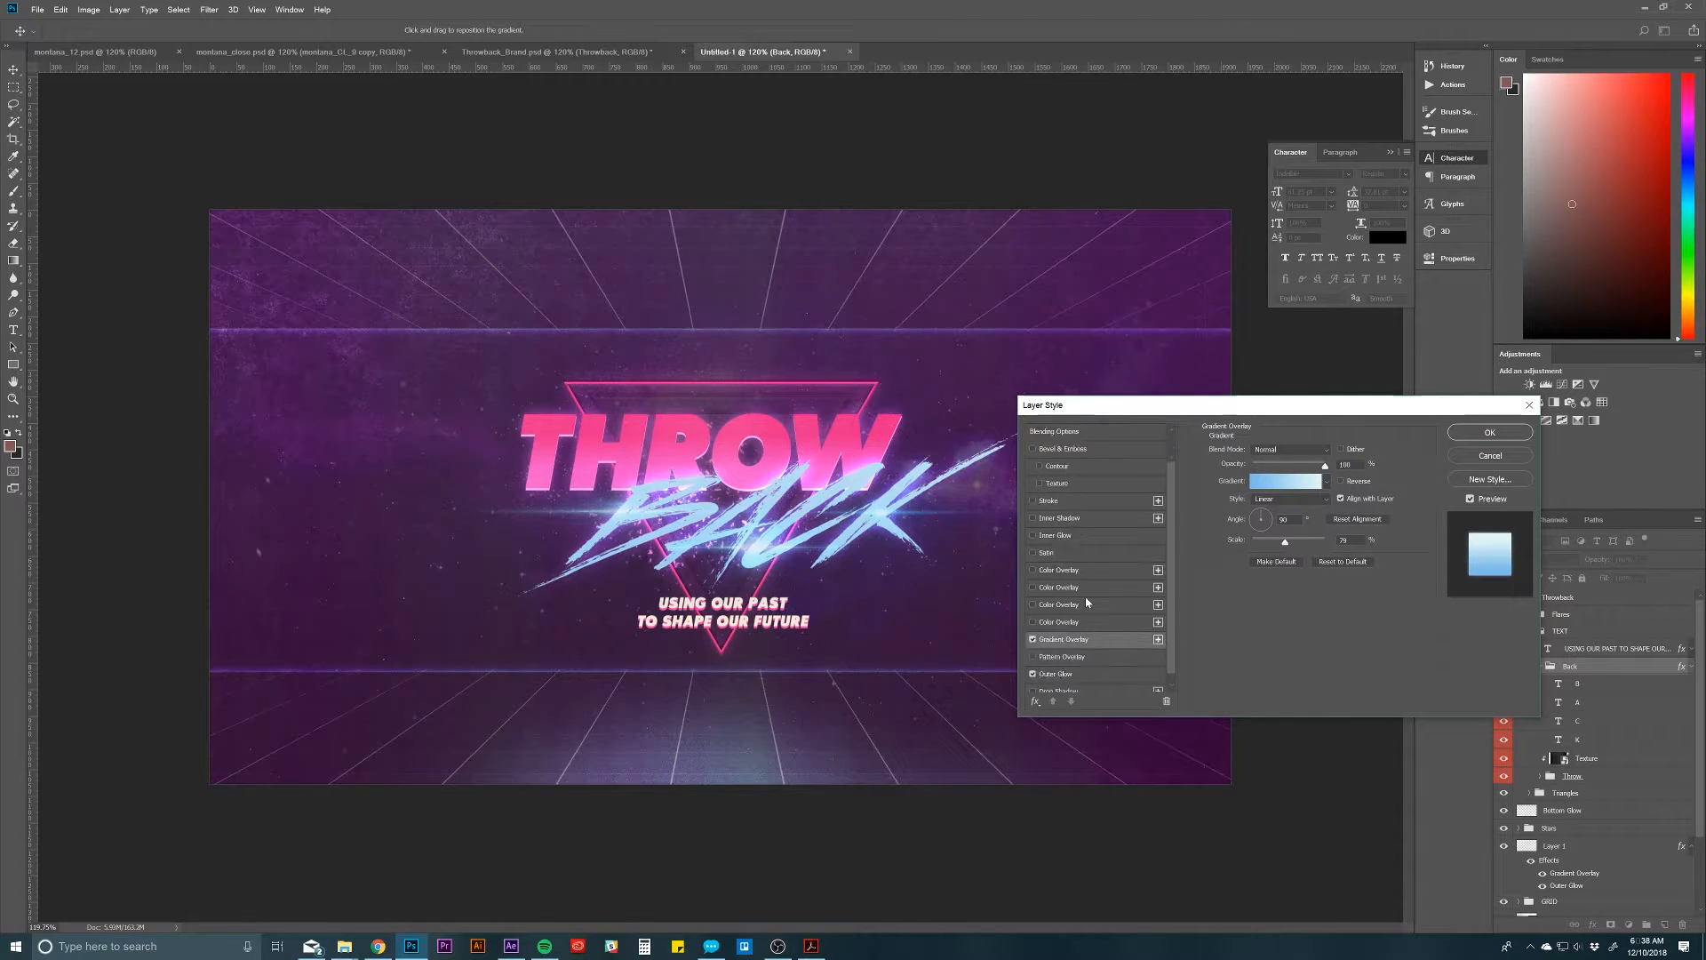
left_click(1032, 657)
left_click(1033, 658)
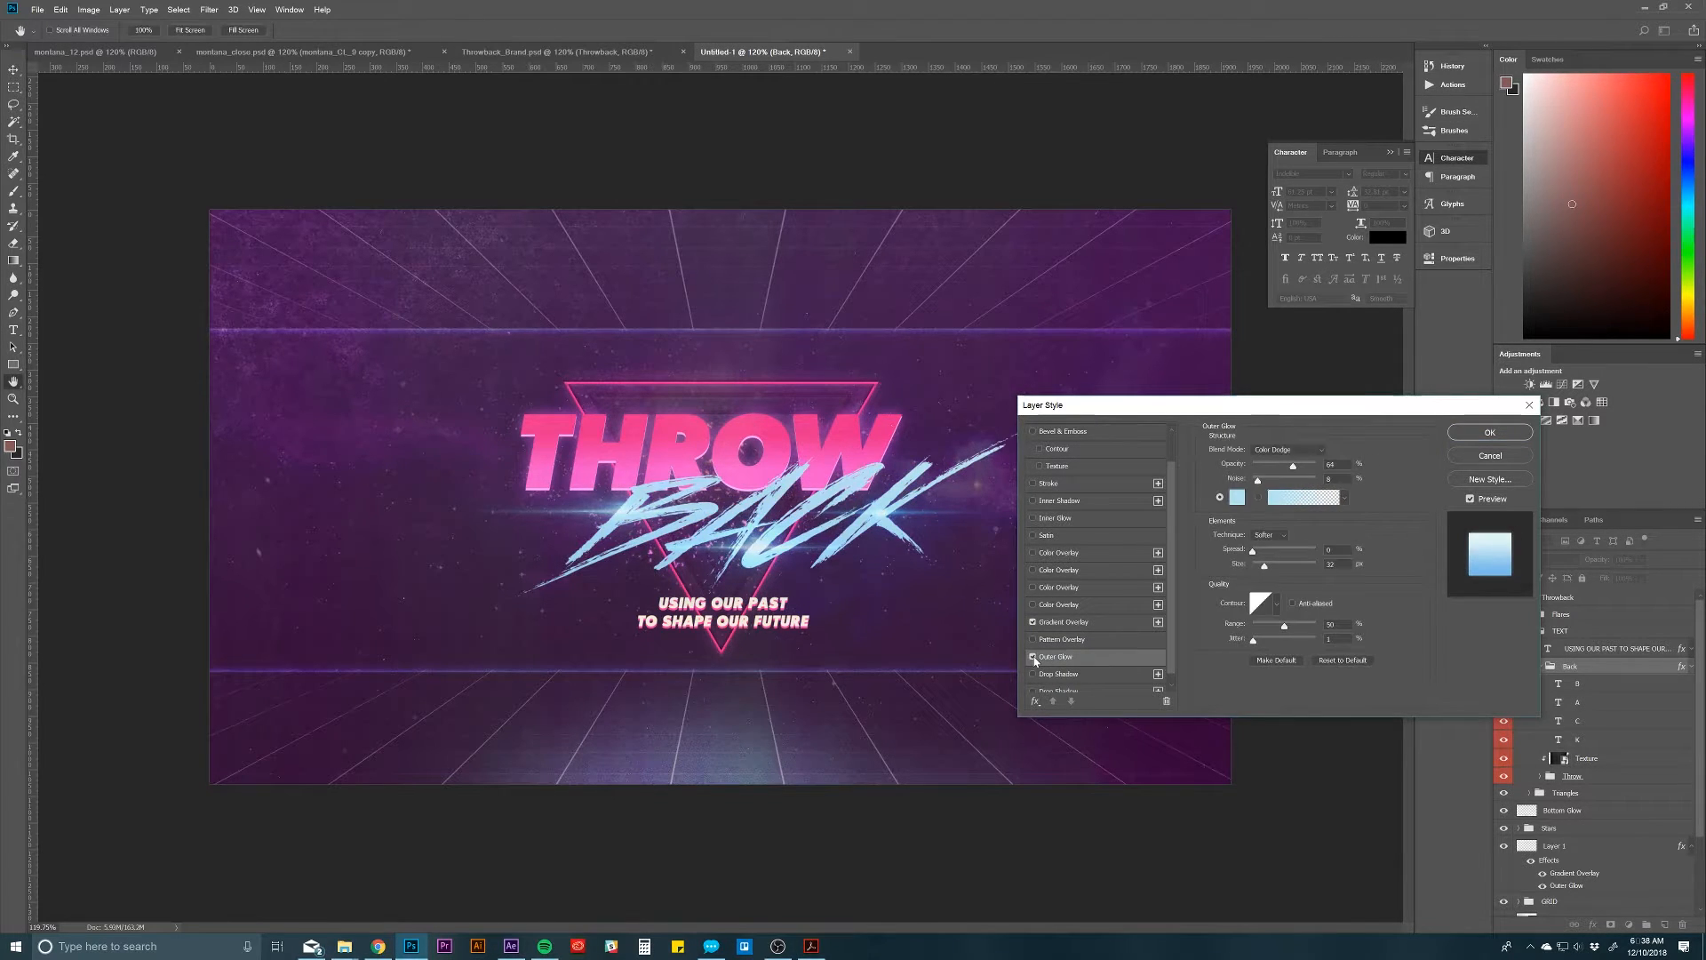
left_click(1033, 658)
left_click(1033, 657)
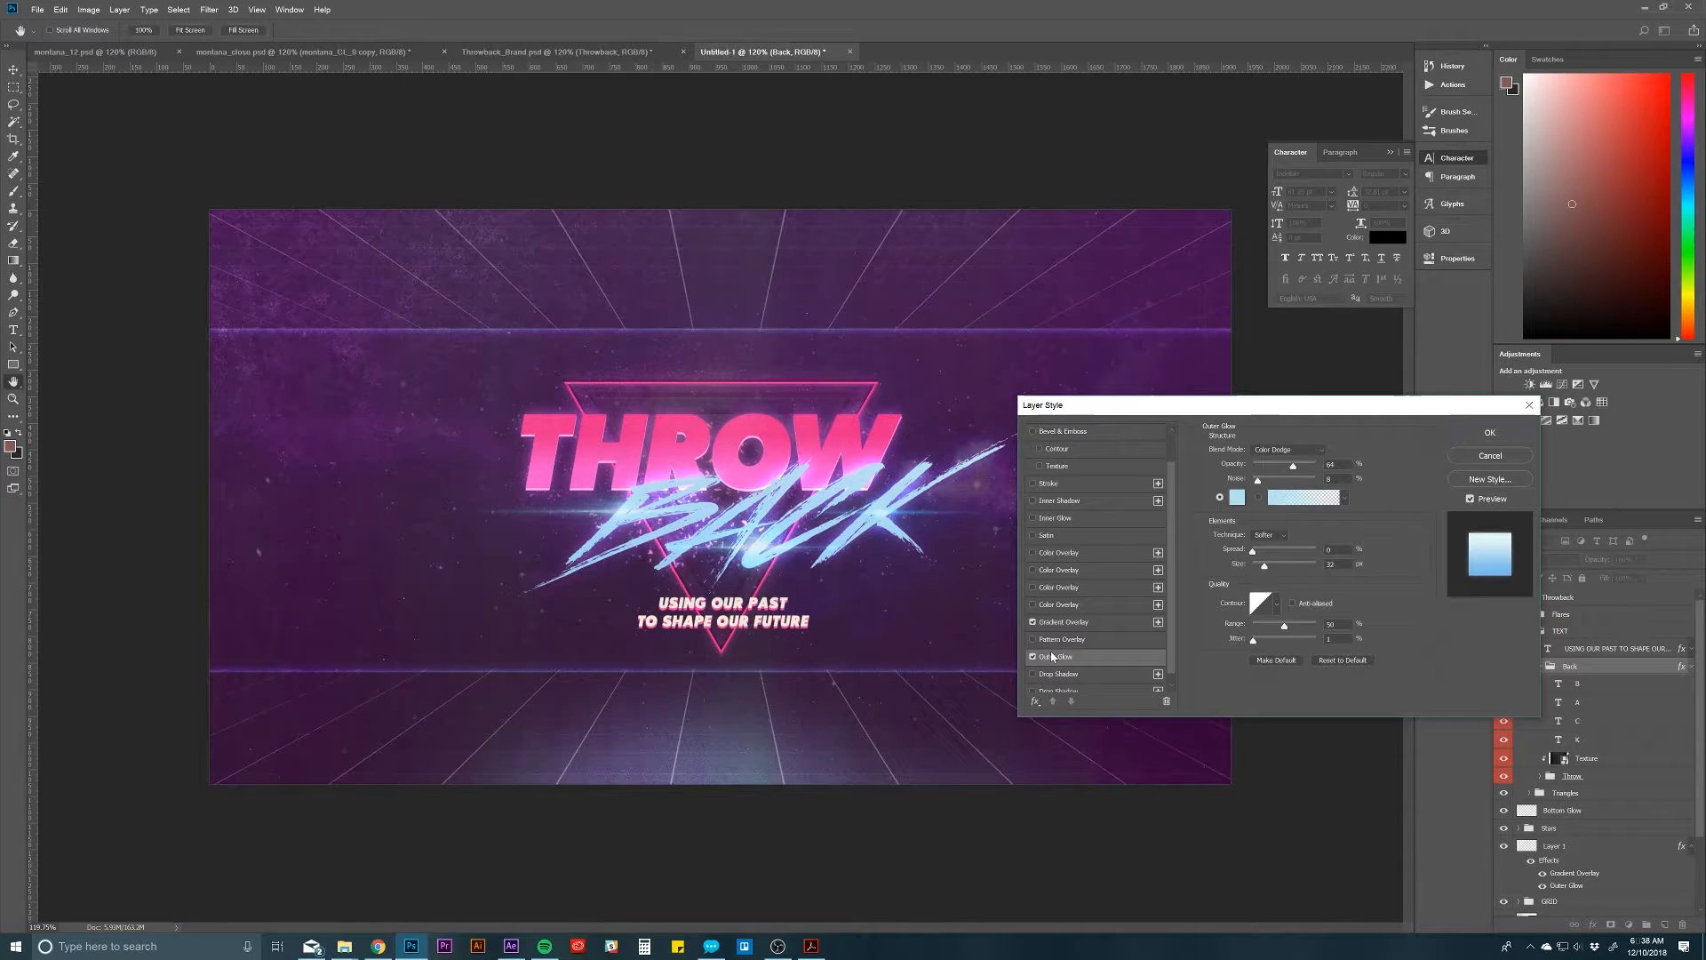
left_click_drag(1263, 407, 1230, 401)
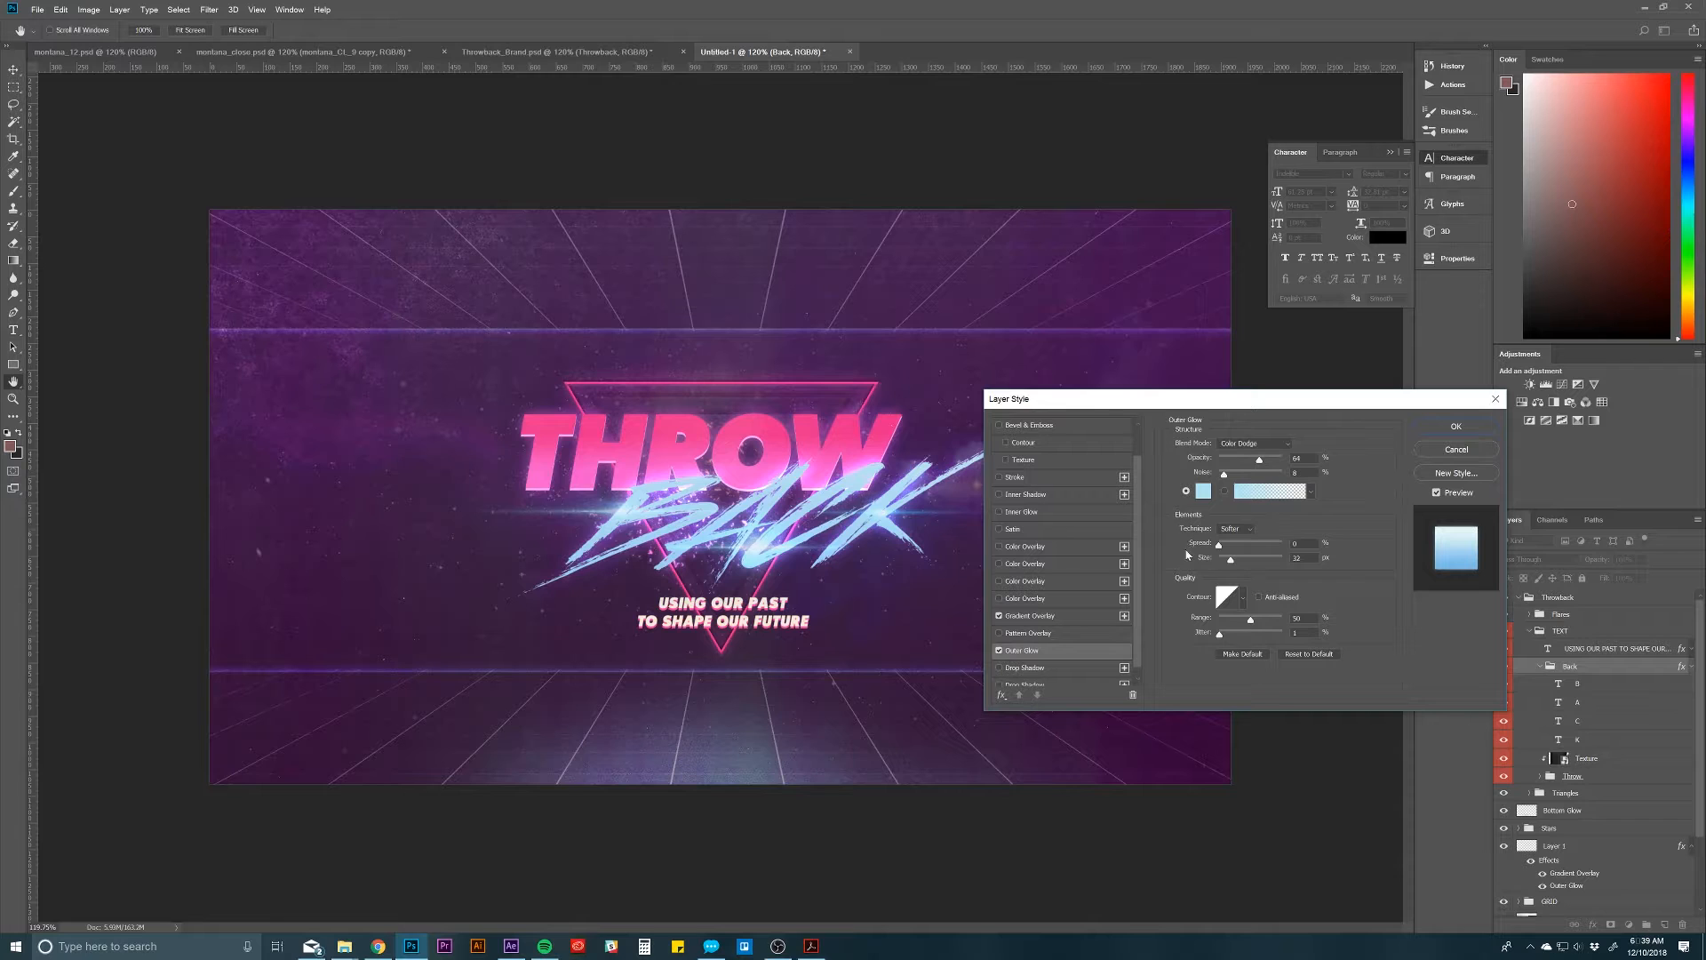
left_click_drag(1186, 407, 1214, 403)
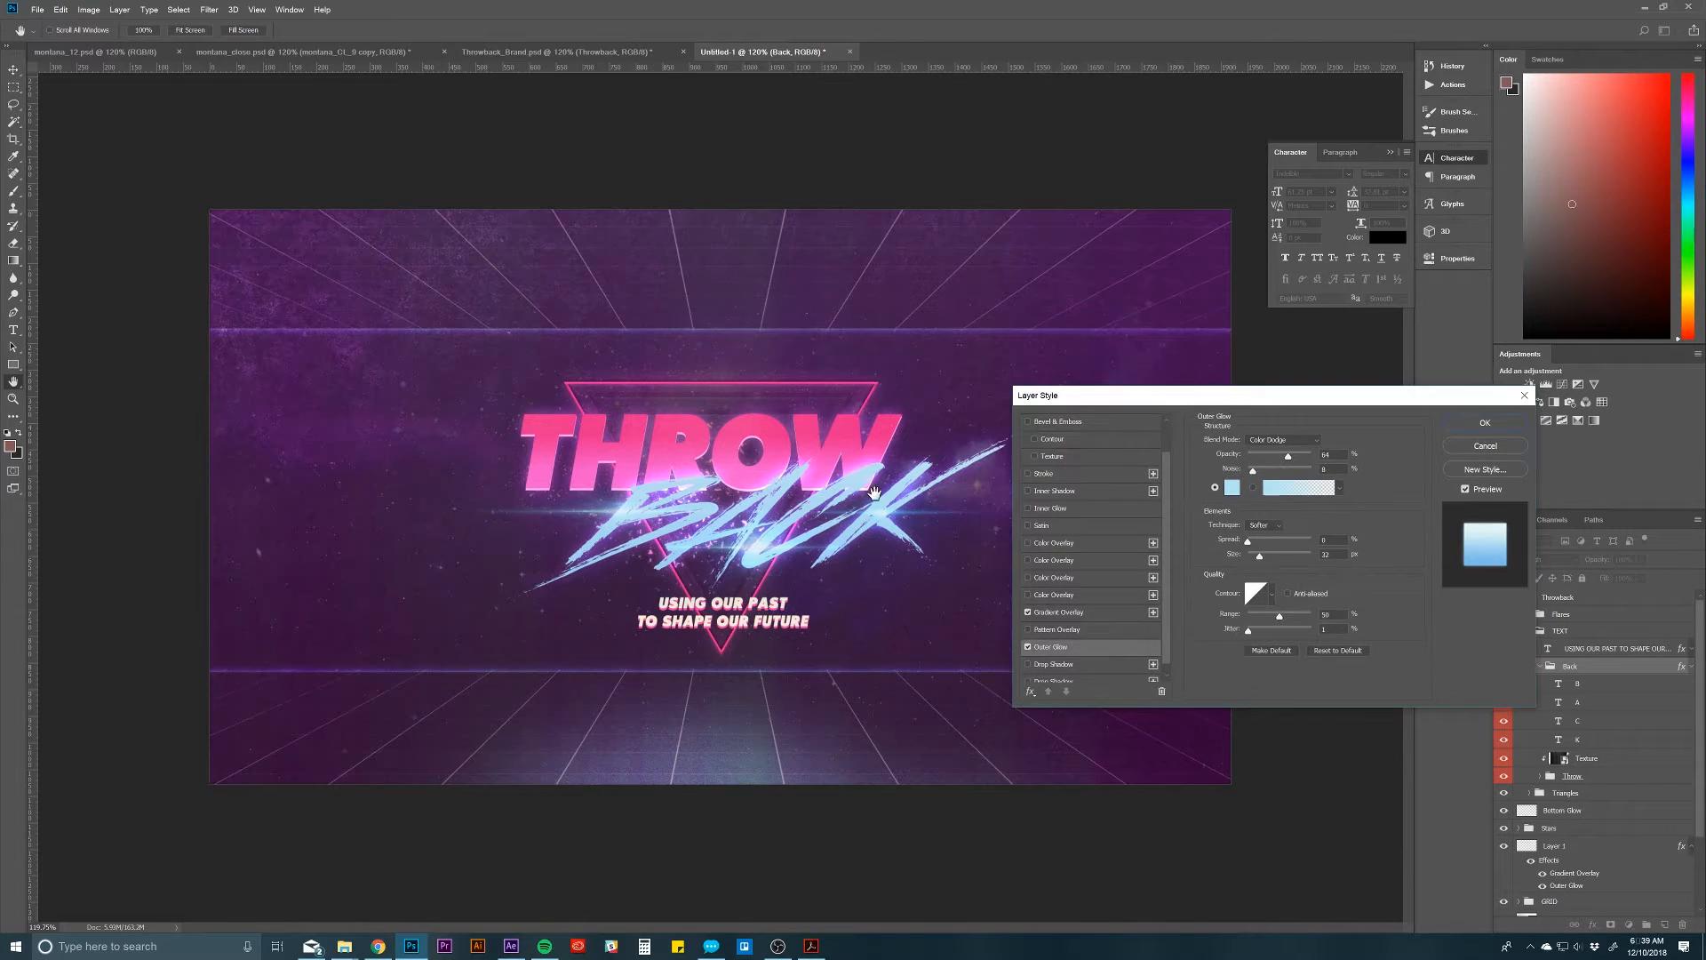
scroll(1093, 573, "down", 1)
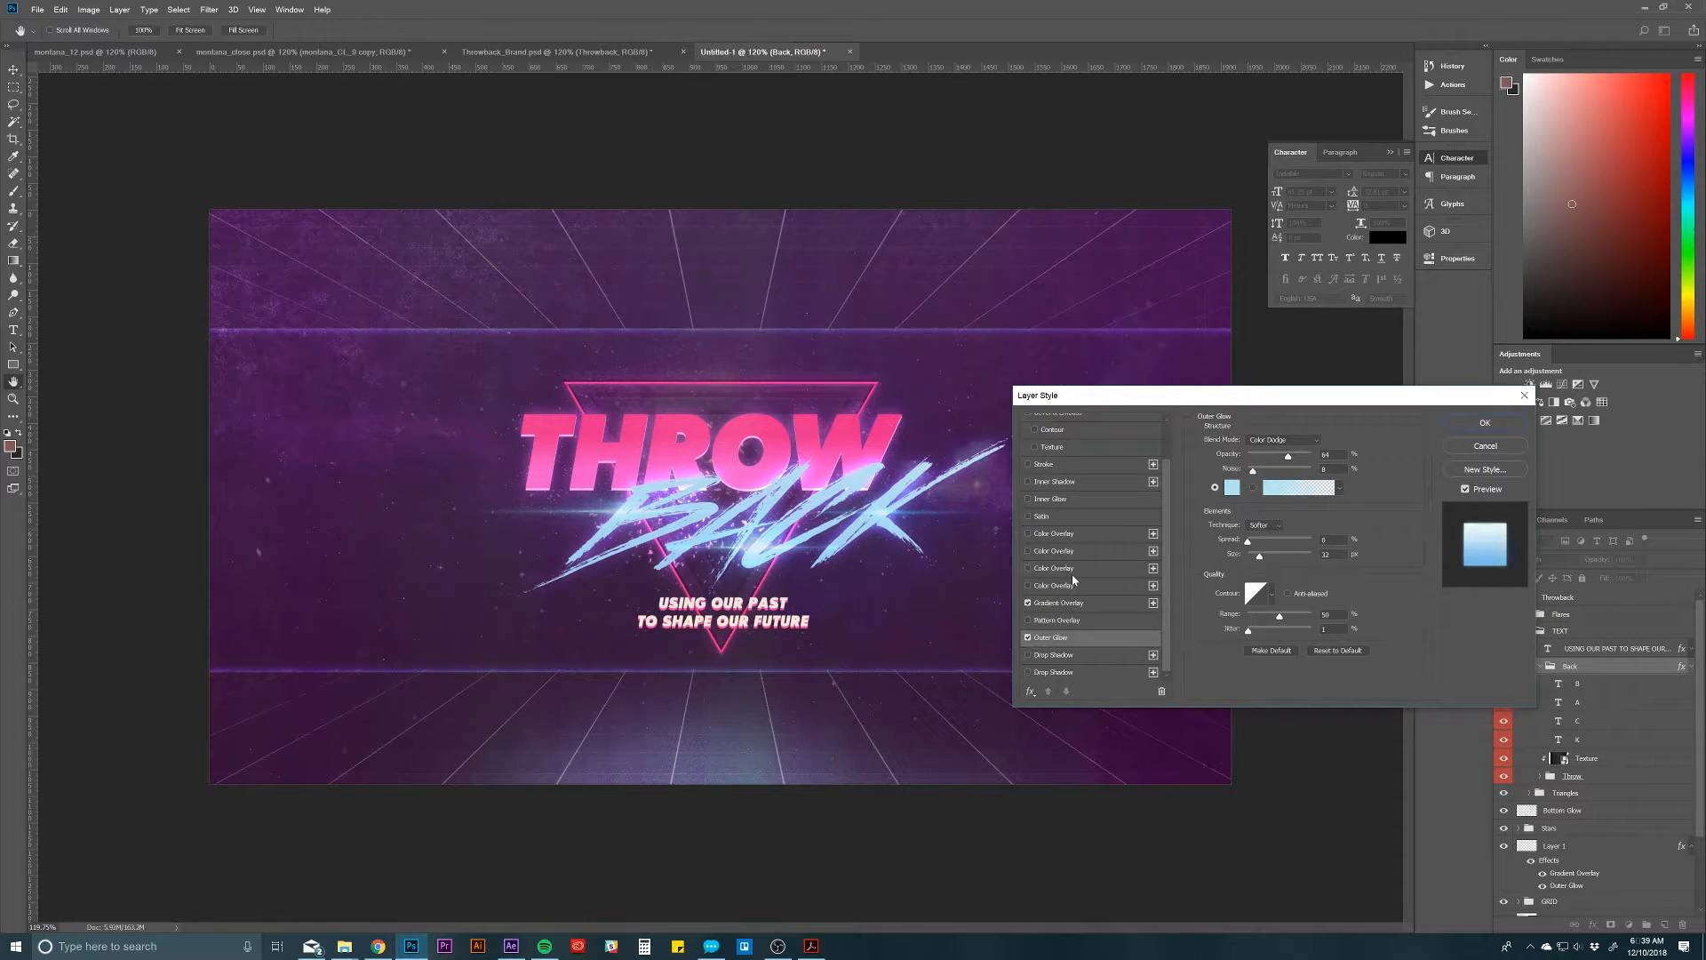
left_click(1485, 423)
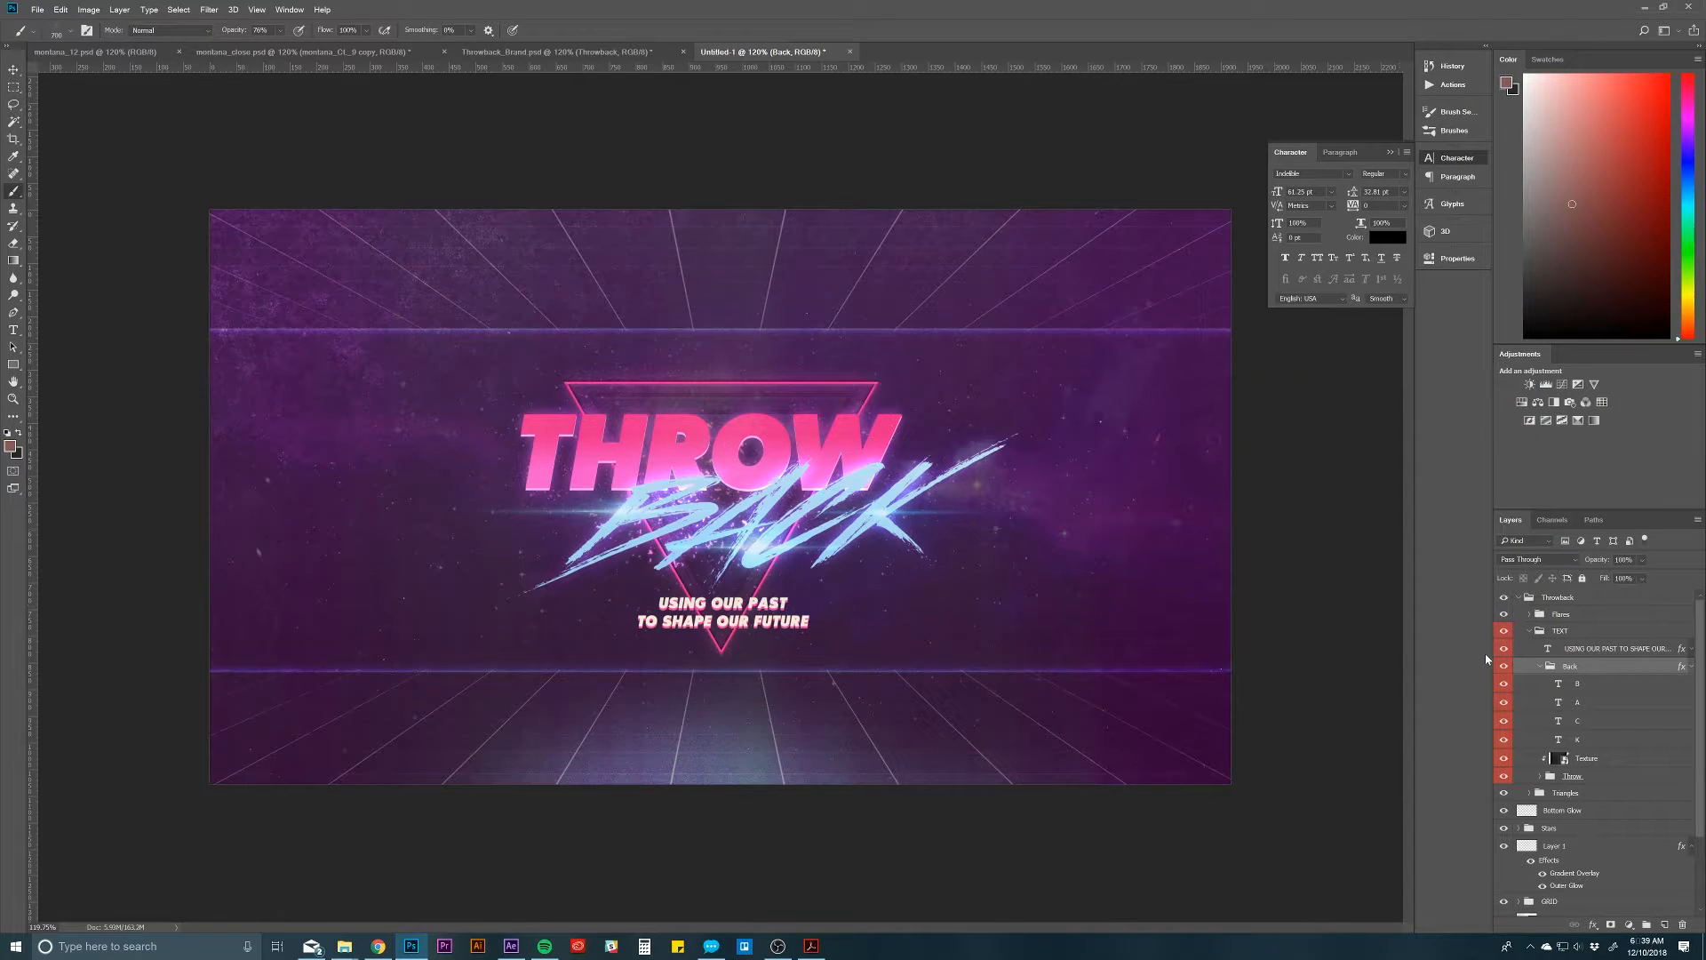
Step: Collapse the Back group, expand the Throw group and open the layer style of its THROW text layer
left_click(1542, 667)
left_click(1609, 693)
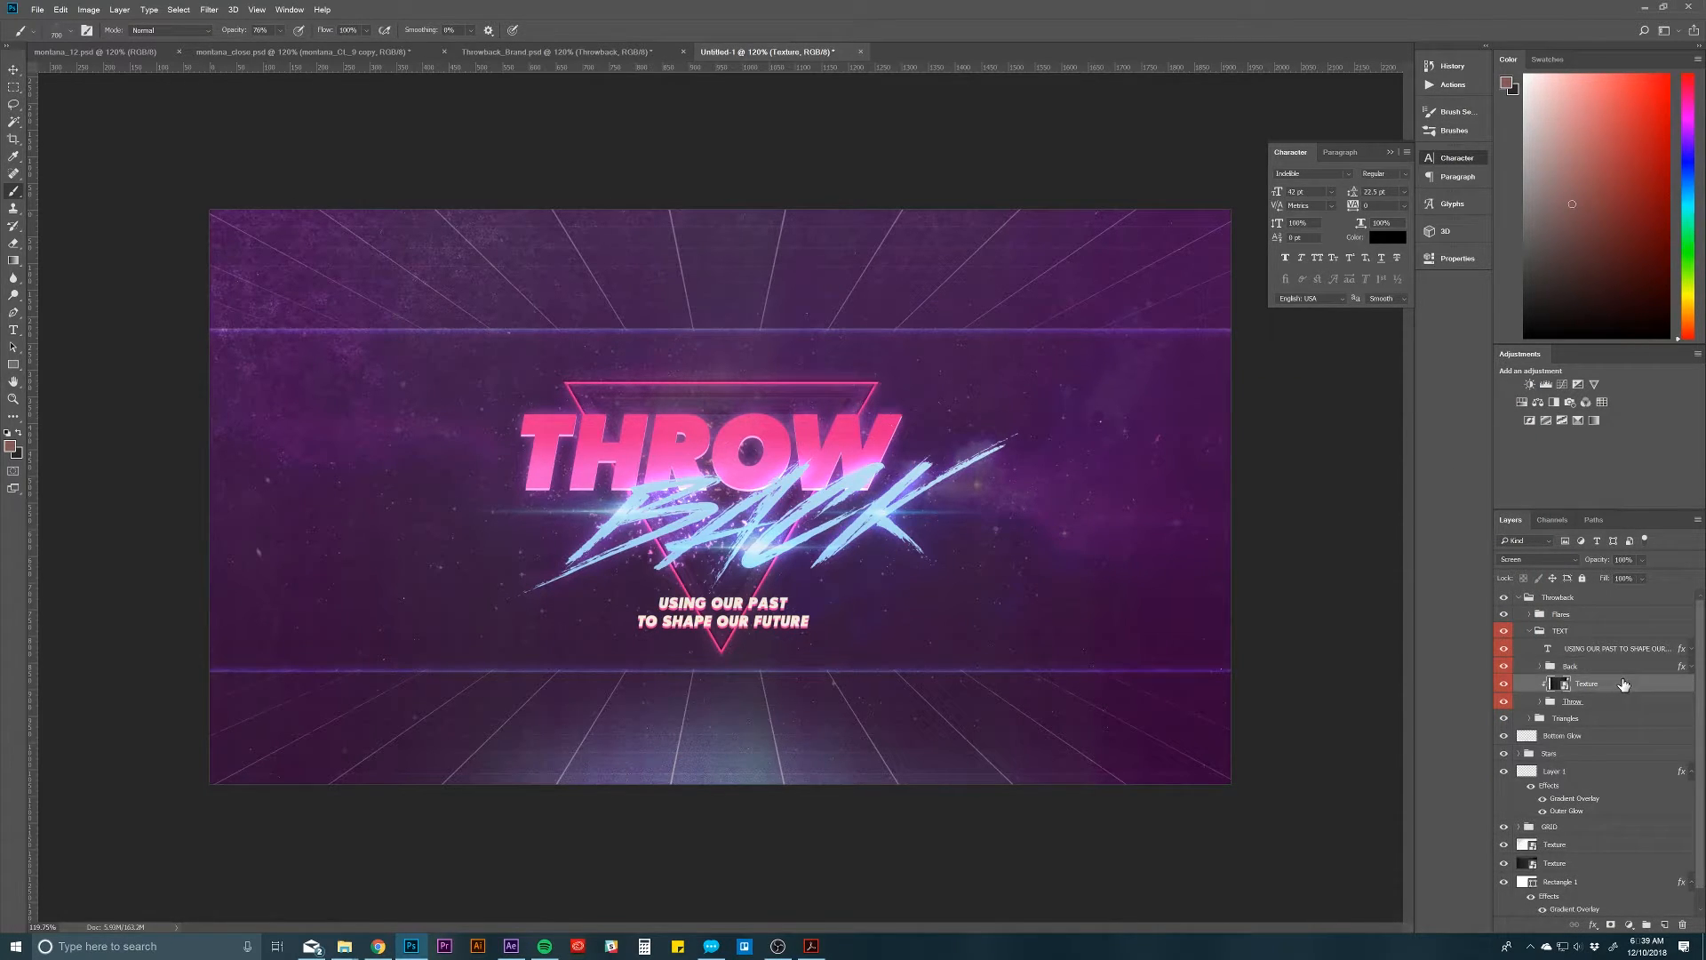
left_click(1586, 702)
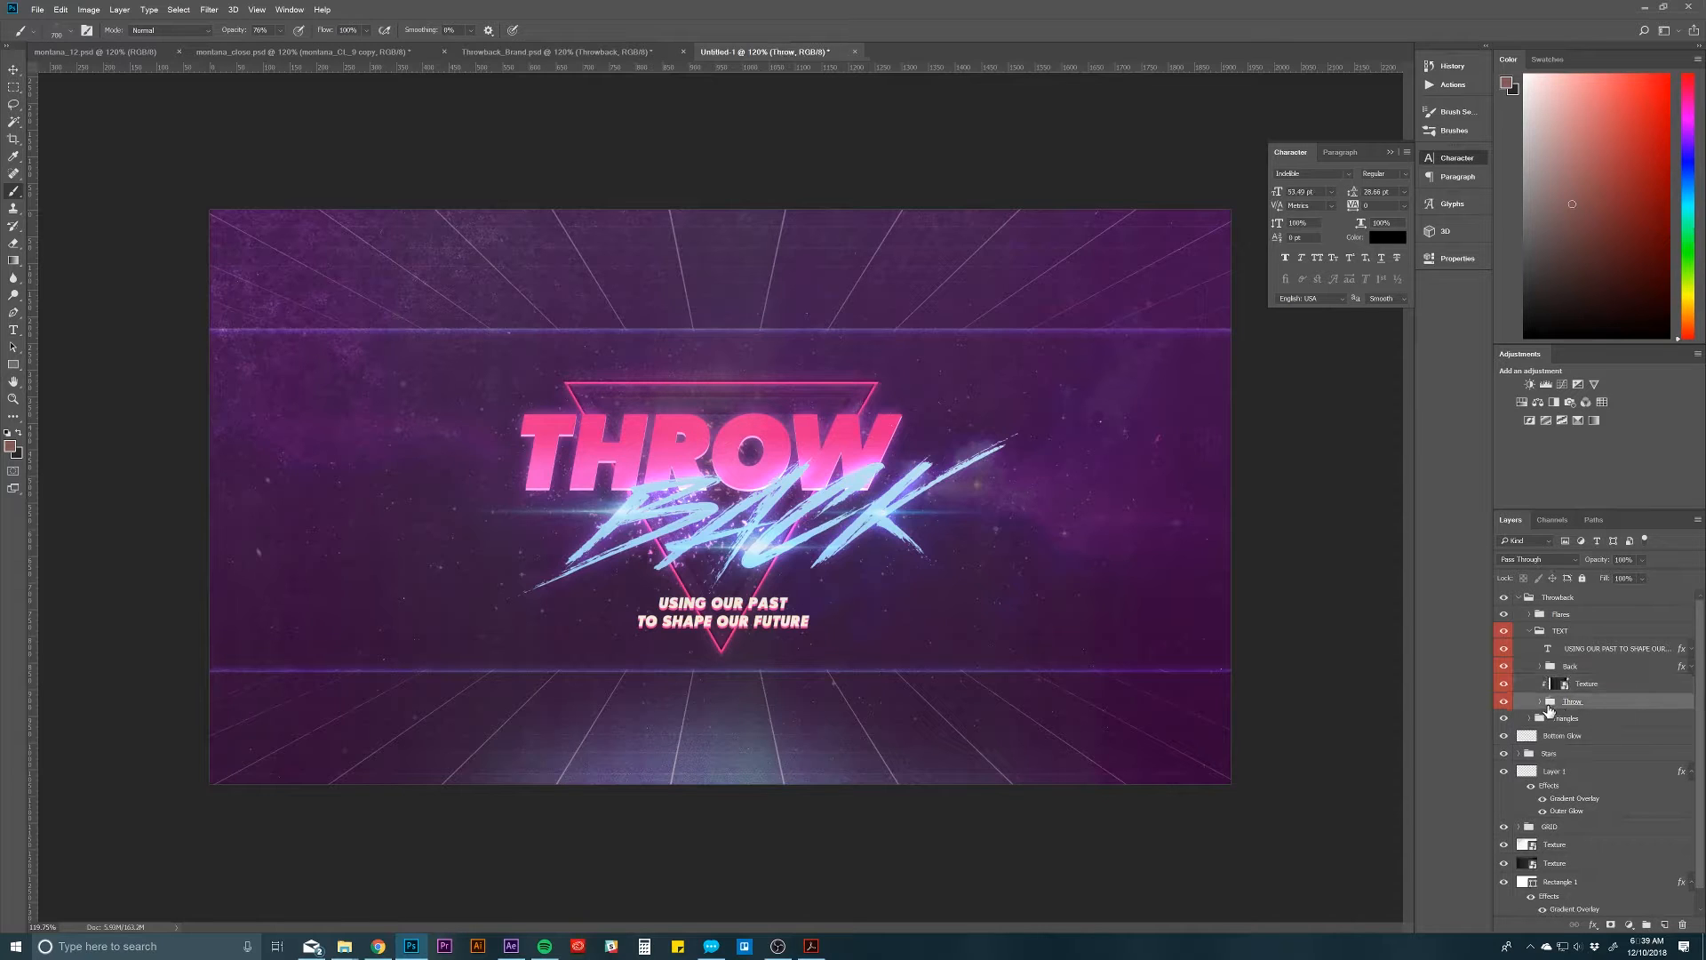
left_click(1540, 702)
left_click(1591, 719)
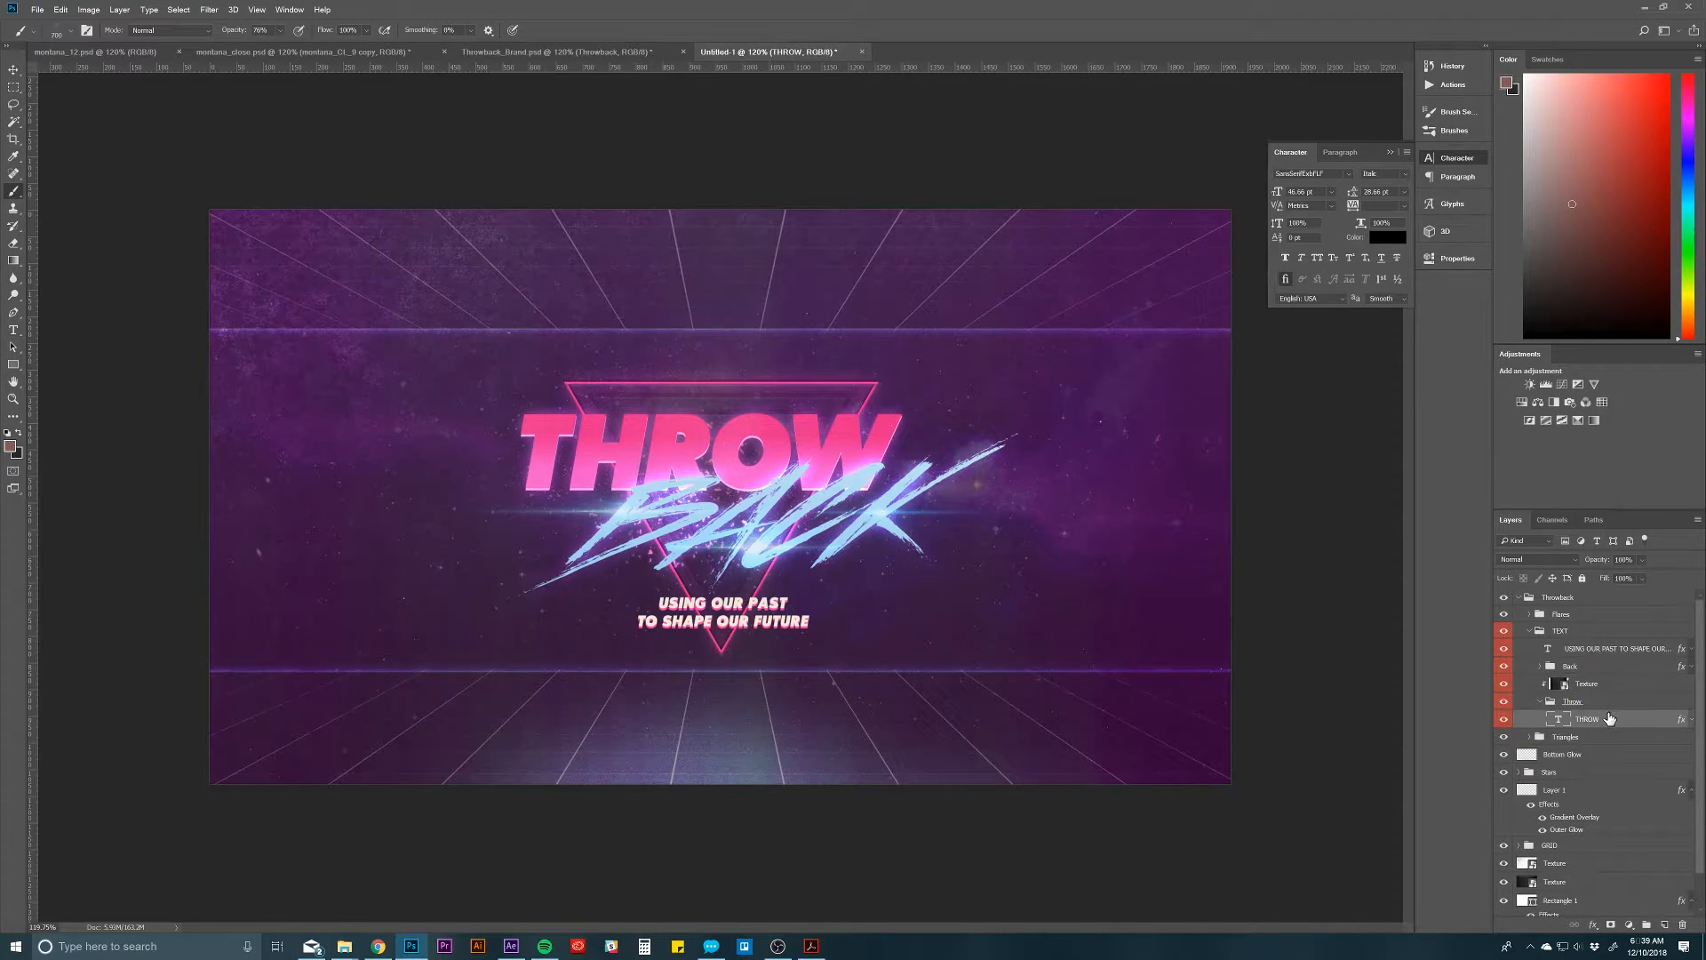
double_click(1682, 724)
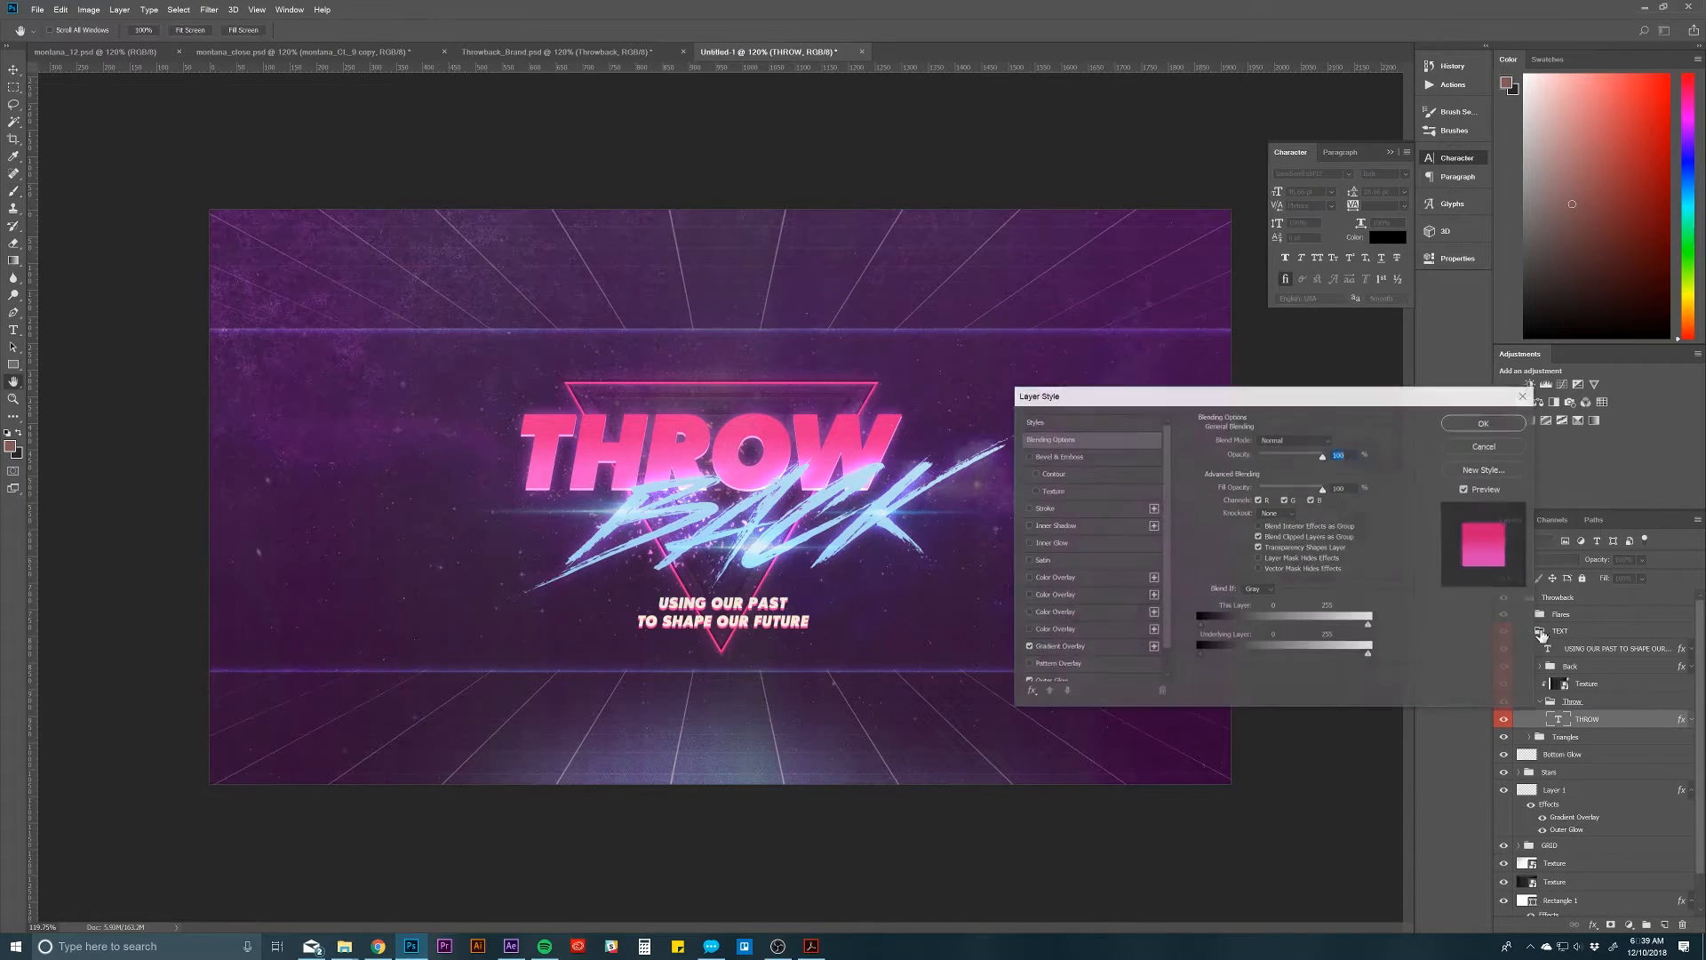
Step: Review the THROW layer's pink Gradient Overlay, try moving the lighter pink stop closer to the darker one and cancel the gradient edit
left_click(1058, 647)
left_click(1260, 473)
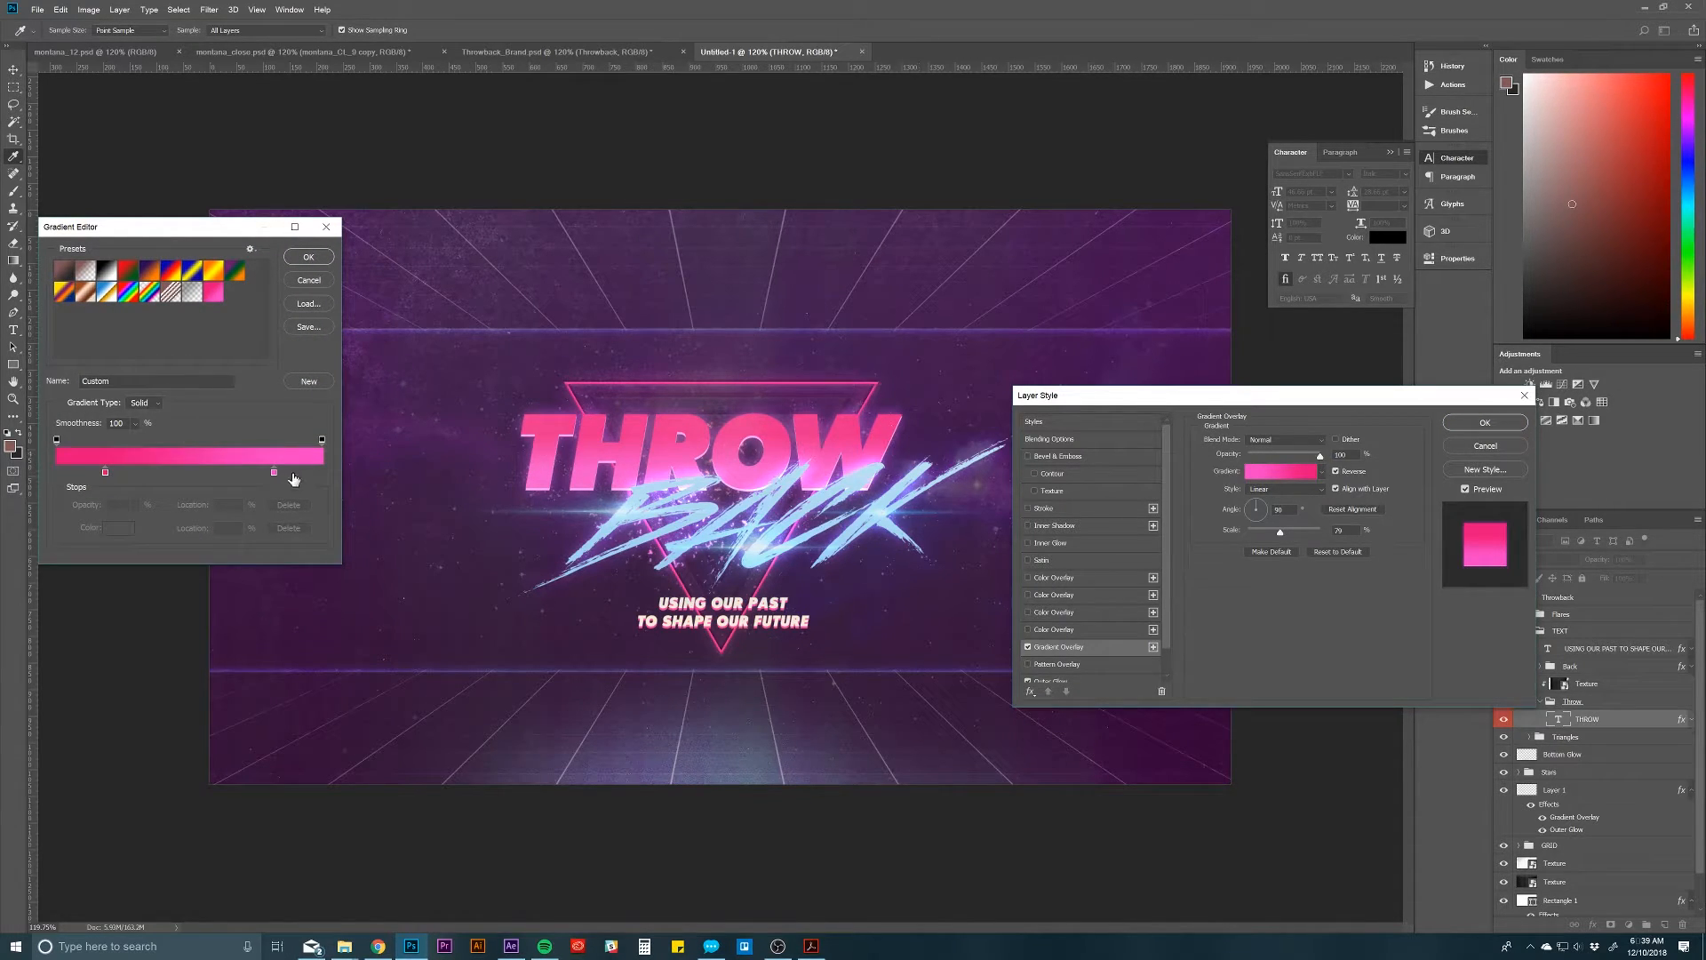
left_click_drag(274, 477, 157, 476)
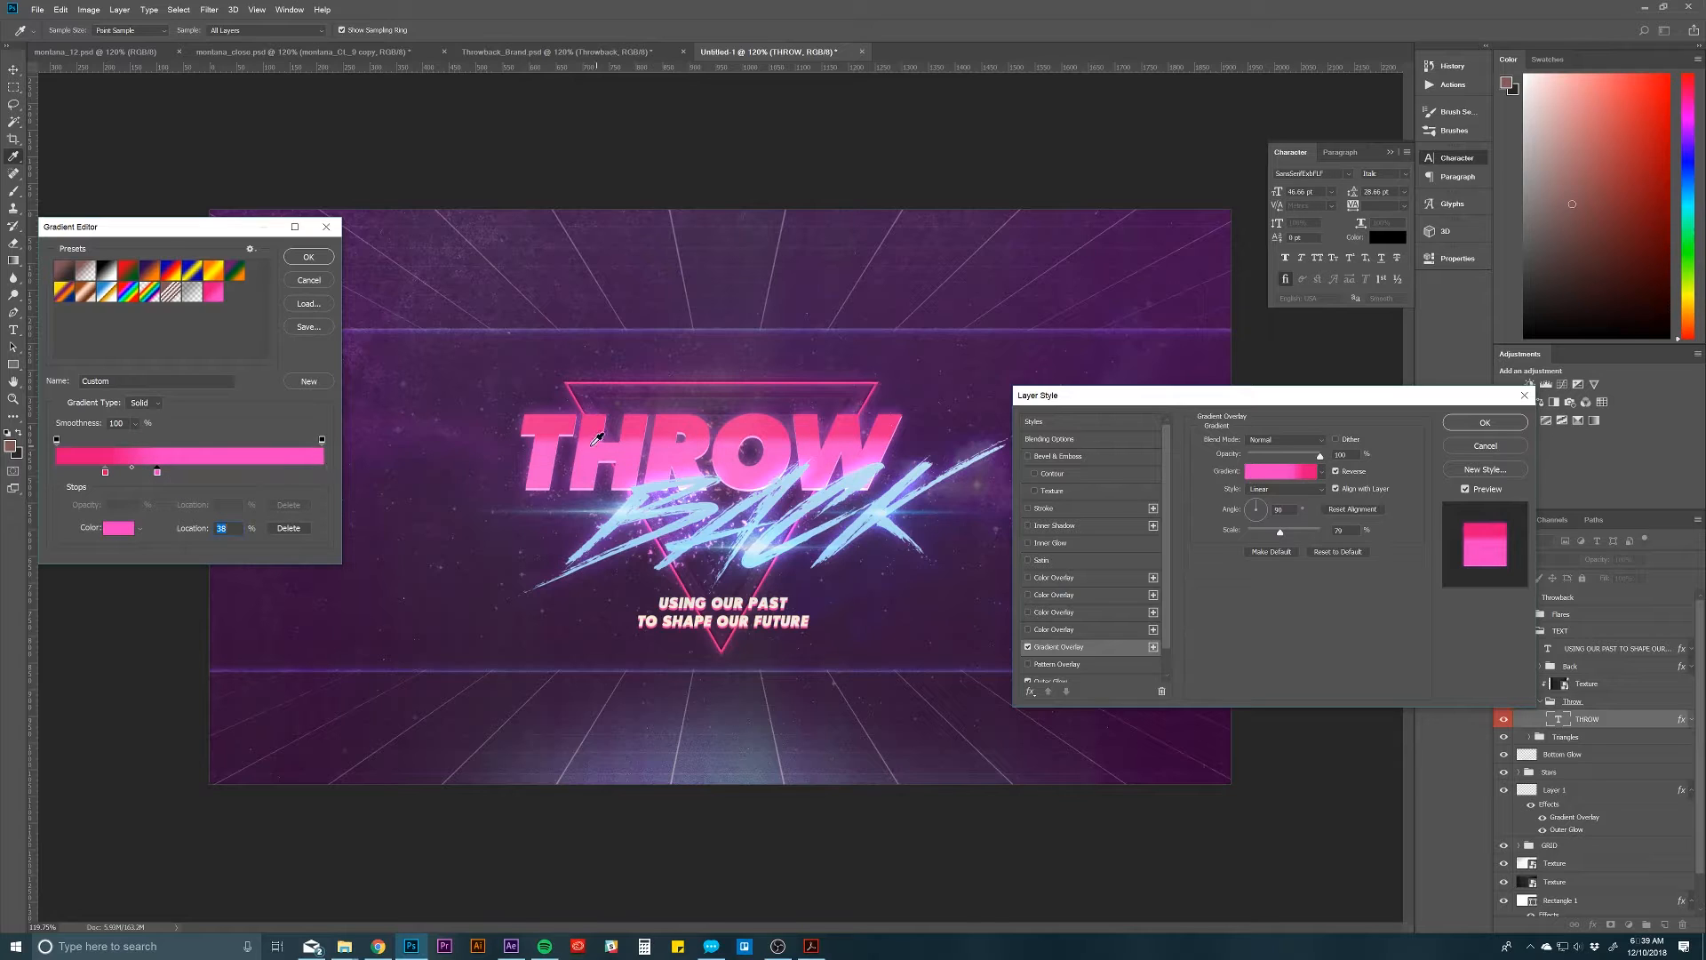
left_click(313, 281)
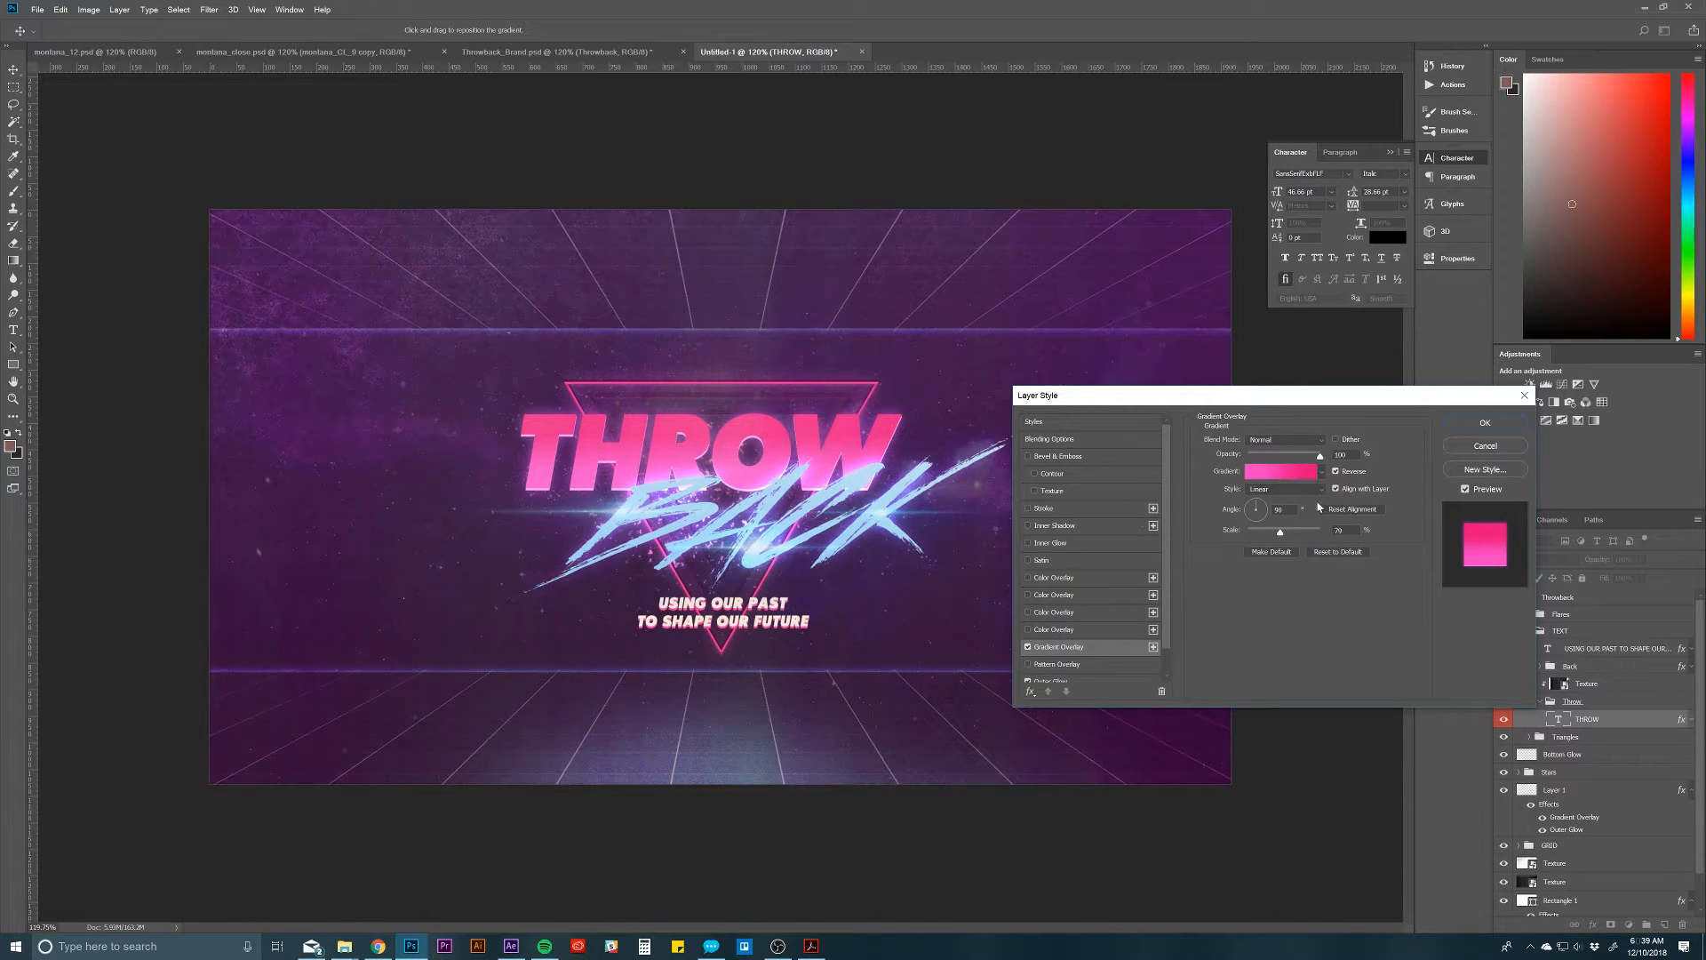
scroll(1093, 636, "down", 1)
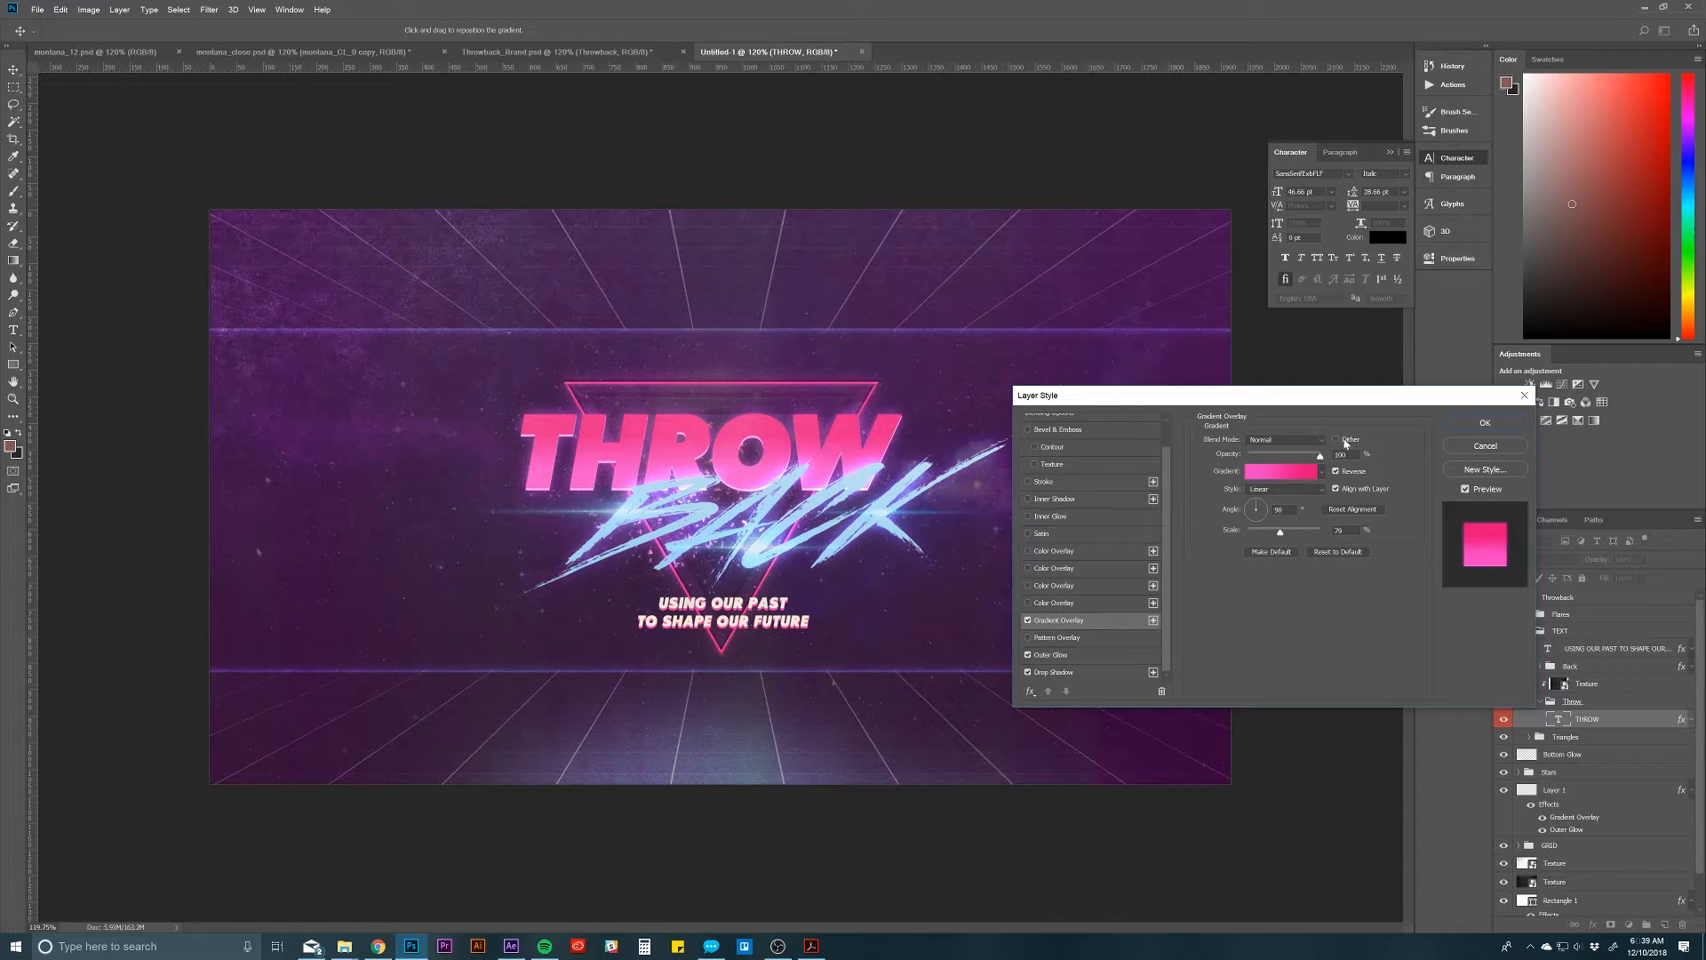
Step: Review the THROW layer's Outer Glow settings and toggle the glow off and on to compare its effect
left_click(1077, 655)
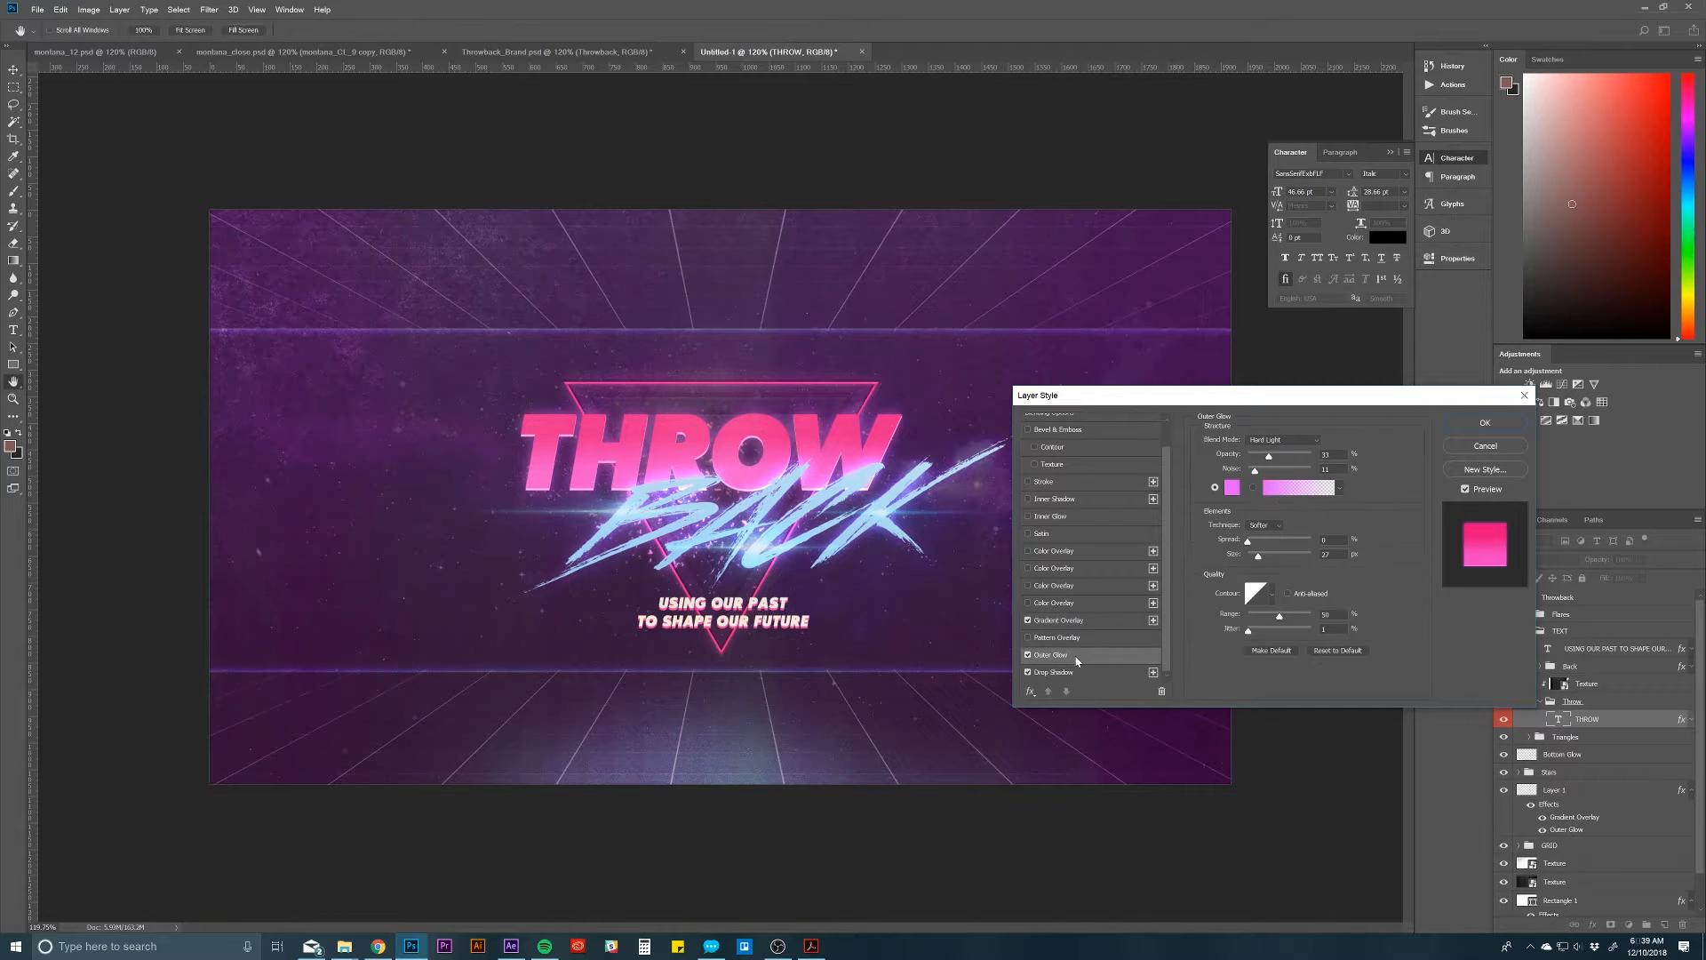
left_click(1028, 658)
left_click(1028, 658)
left_click(1027, 658)
left_click(1028, 658)
Step: Review the THROW layer's light pink Drop Shadow settings and close the layer style
left_click(1056, 673)
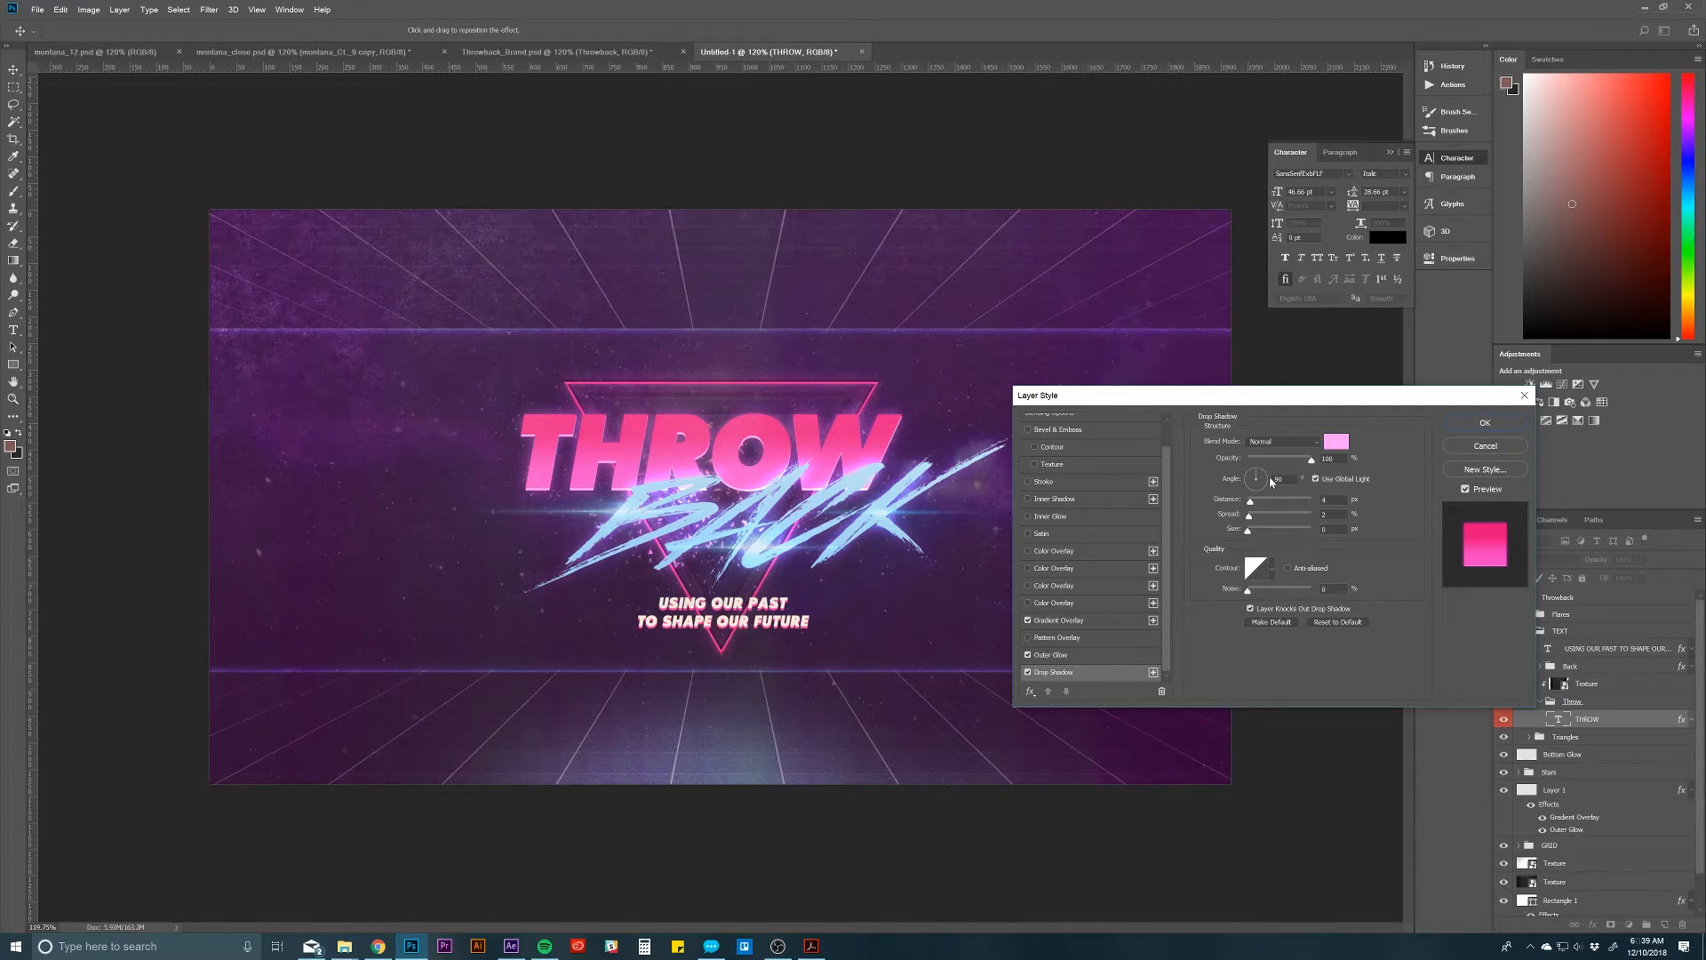
mouse_move(1255, 537)
left_mouse_down()
mouse_move(1277, 532)
mouse_move(1224, 539)
left_mouse_up()
left_click(1521, 422)
Step: Toggle the visibility of the Texture layer clipped to the Throw group and compare its blend settings with the background Texture layer's
left_click(1591, 702)
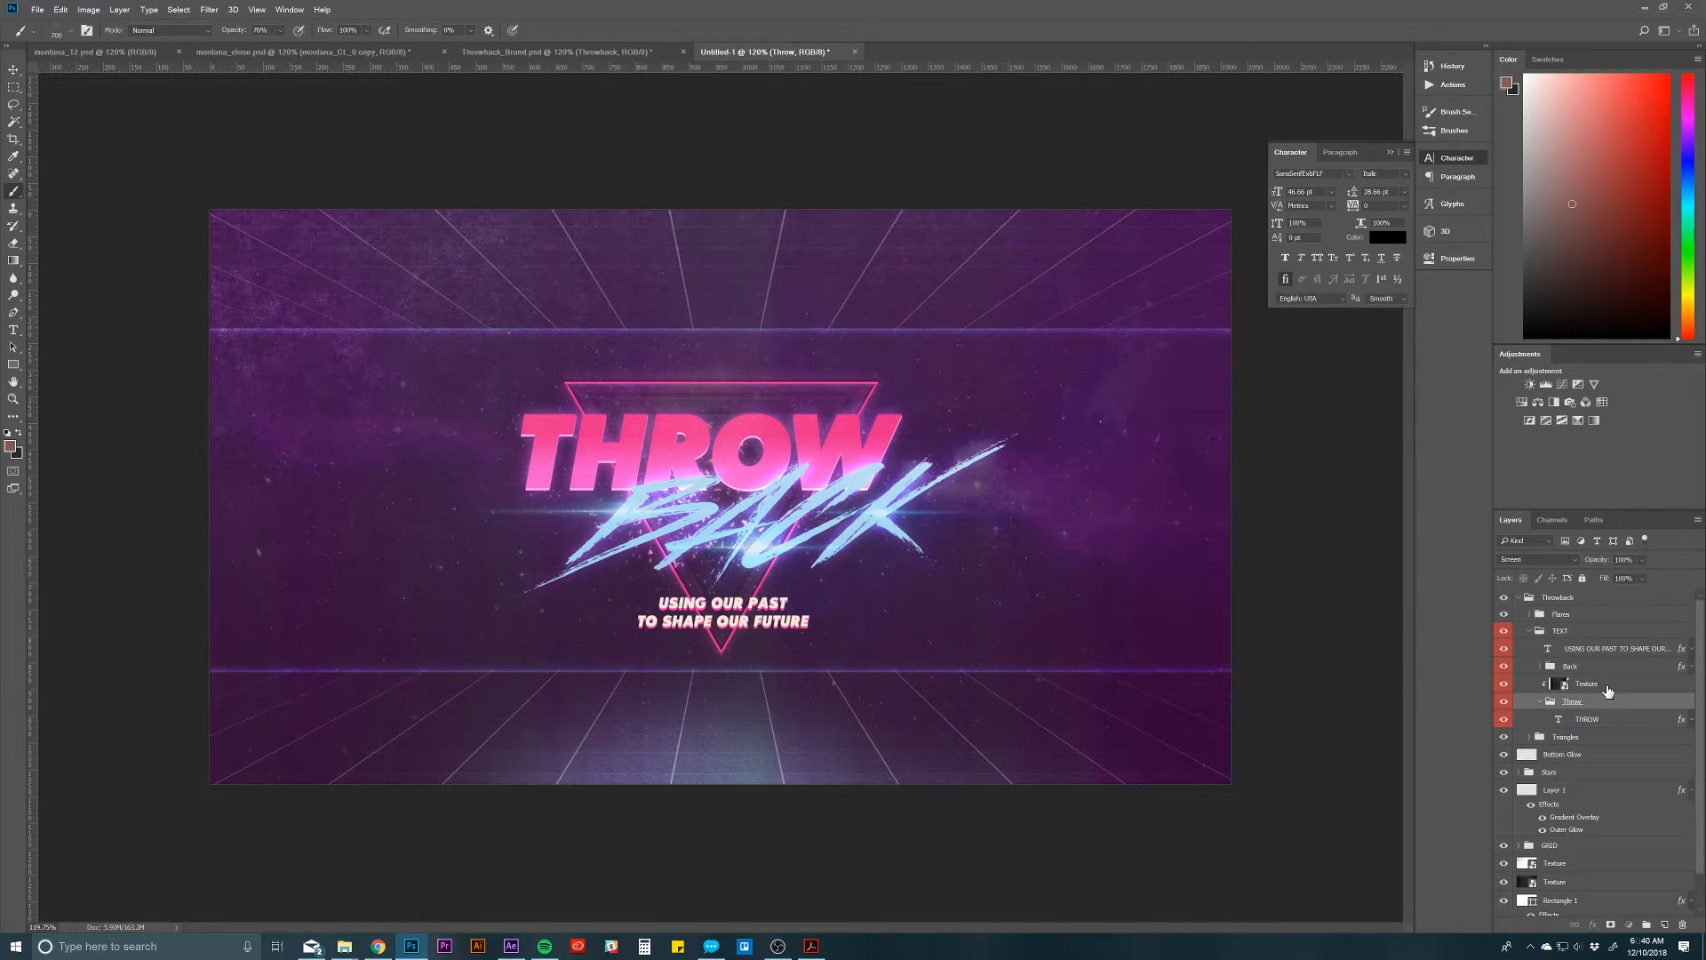
left_click(1608, 686)
left_click(1503, 684)
left_click(1503, 684)
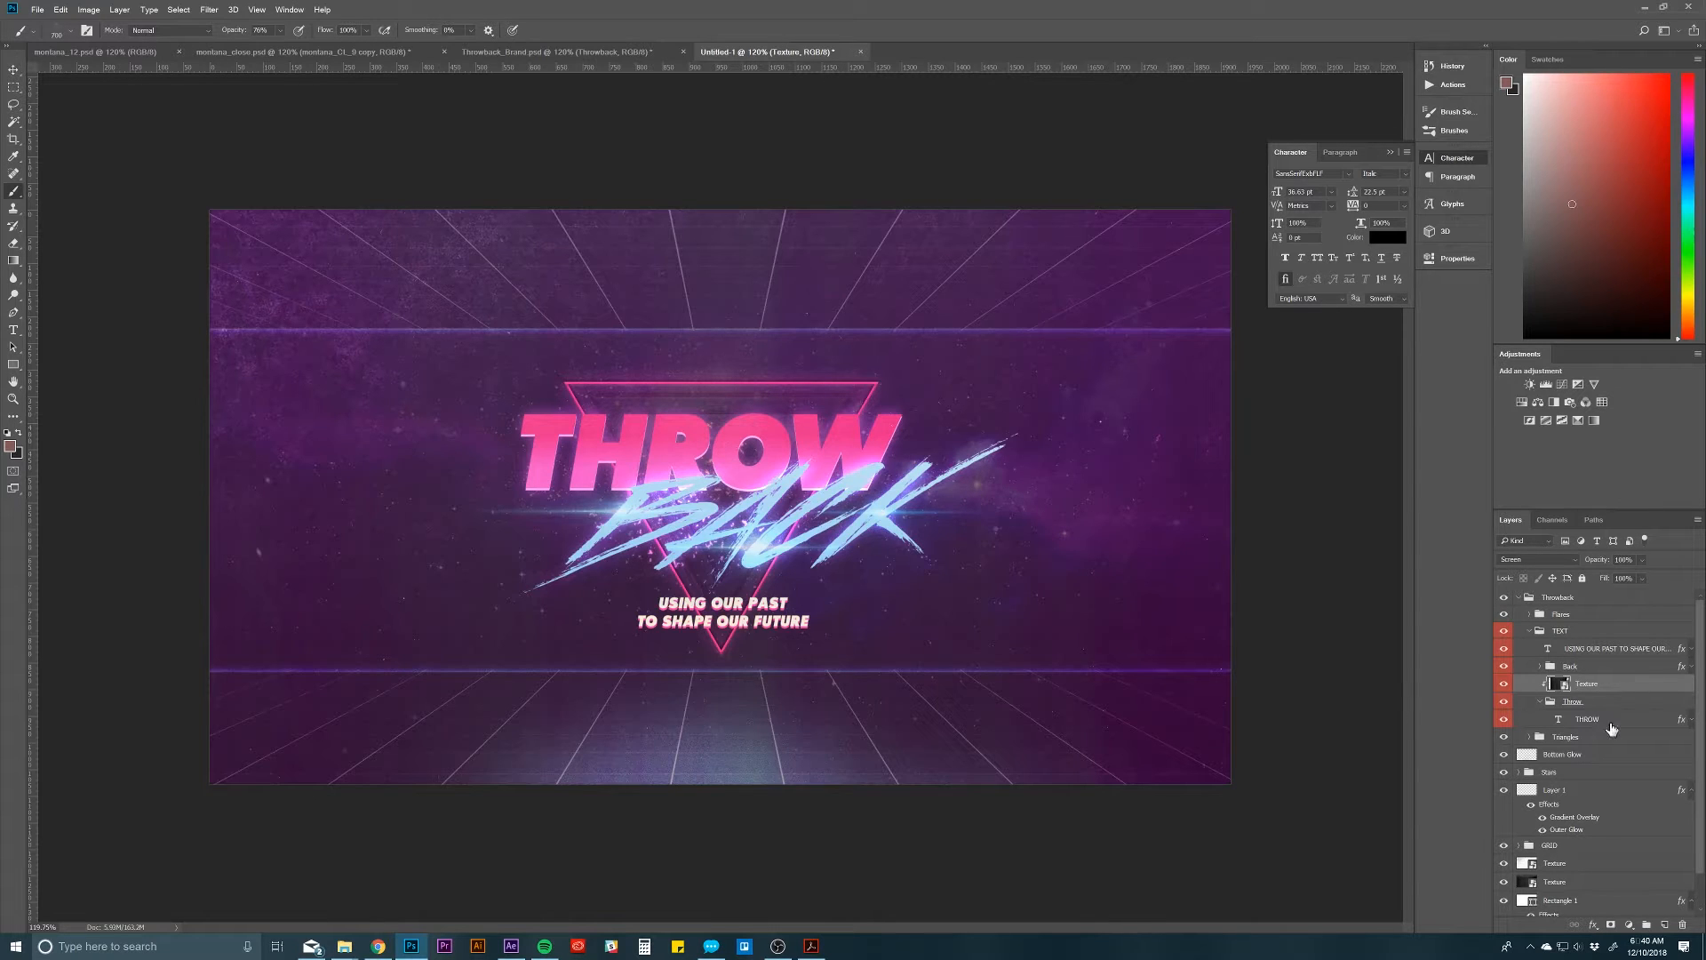
left_click(1579, 881)
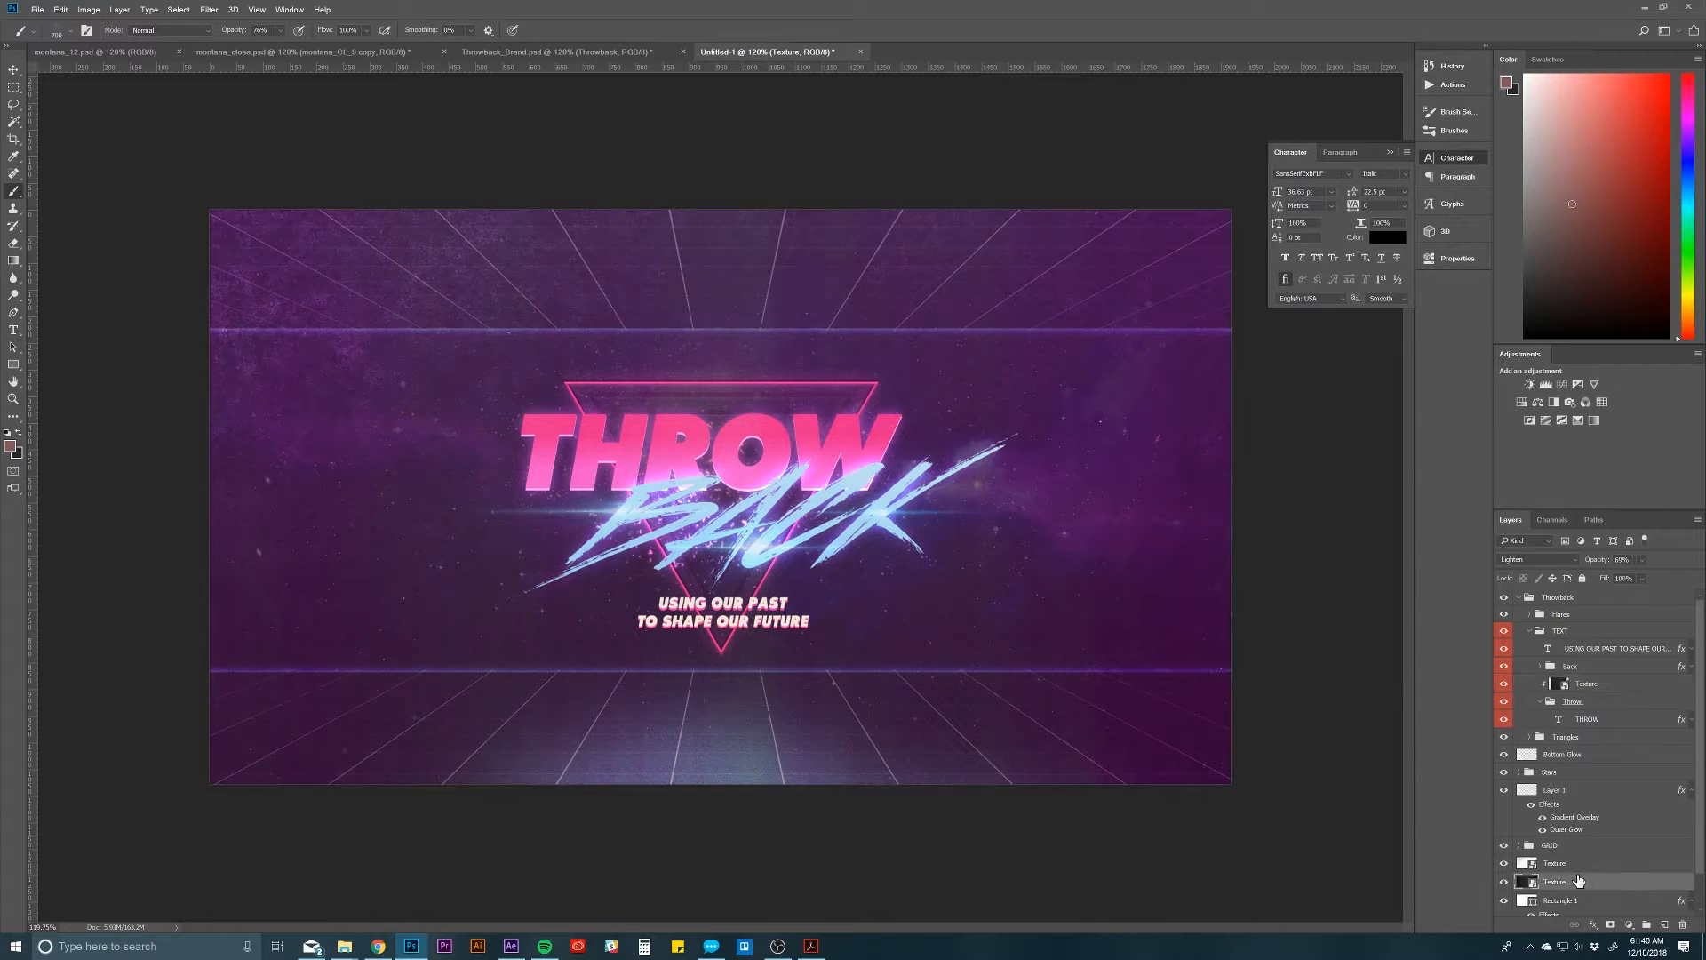
left_click(1625, 689)
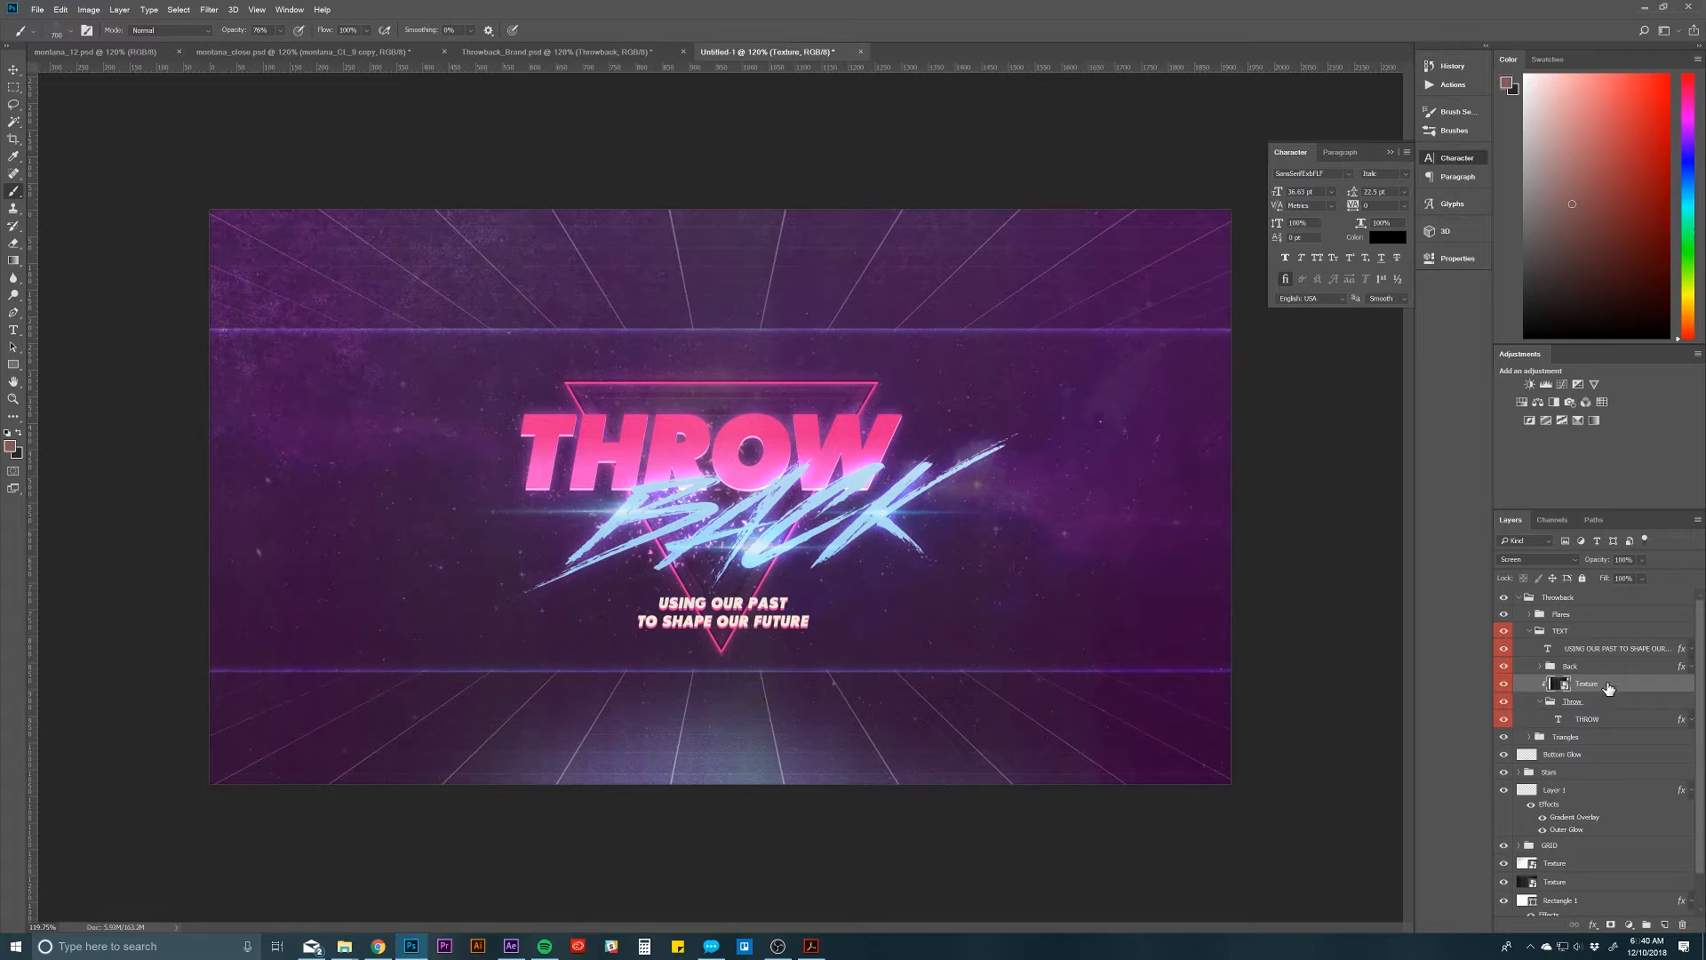
Step: Collapse the Throw group and expand the Back group to look over the layers of the TEXT group
left_click(1553, 716)
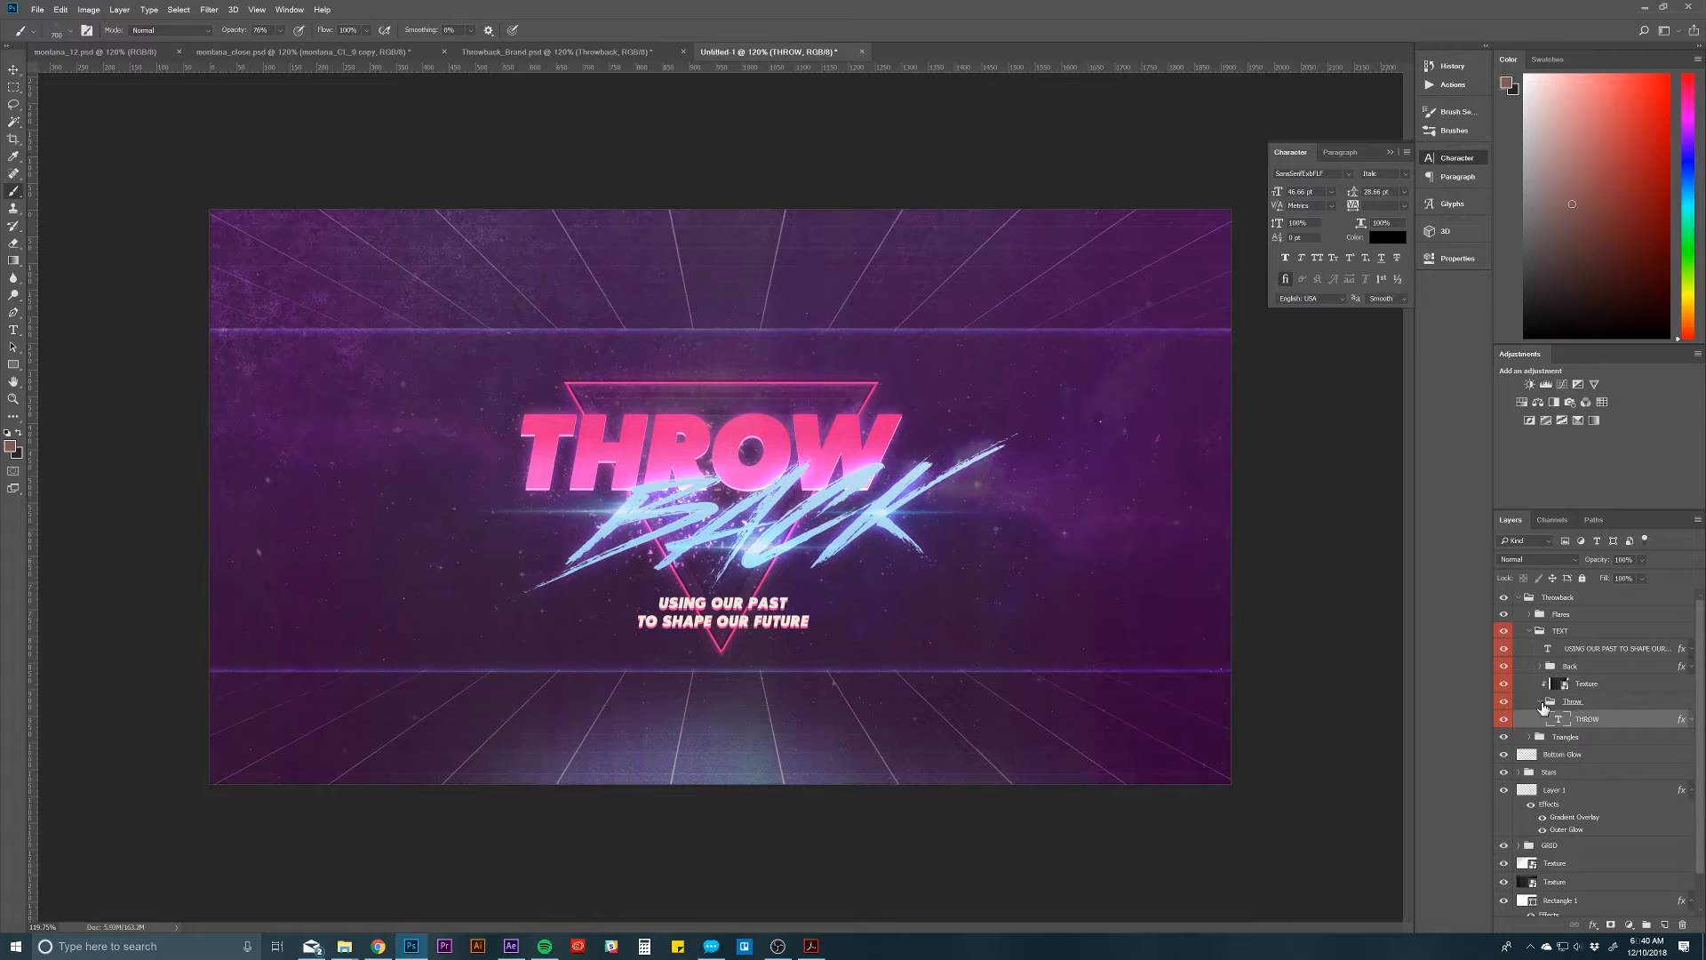
left_click(1542, 702)
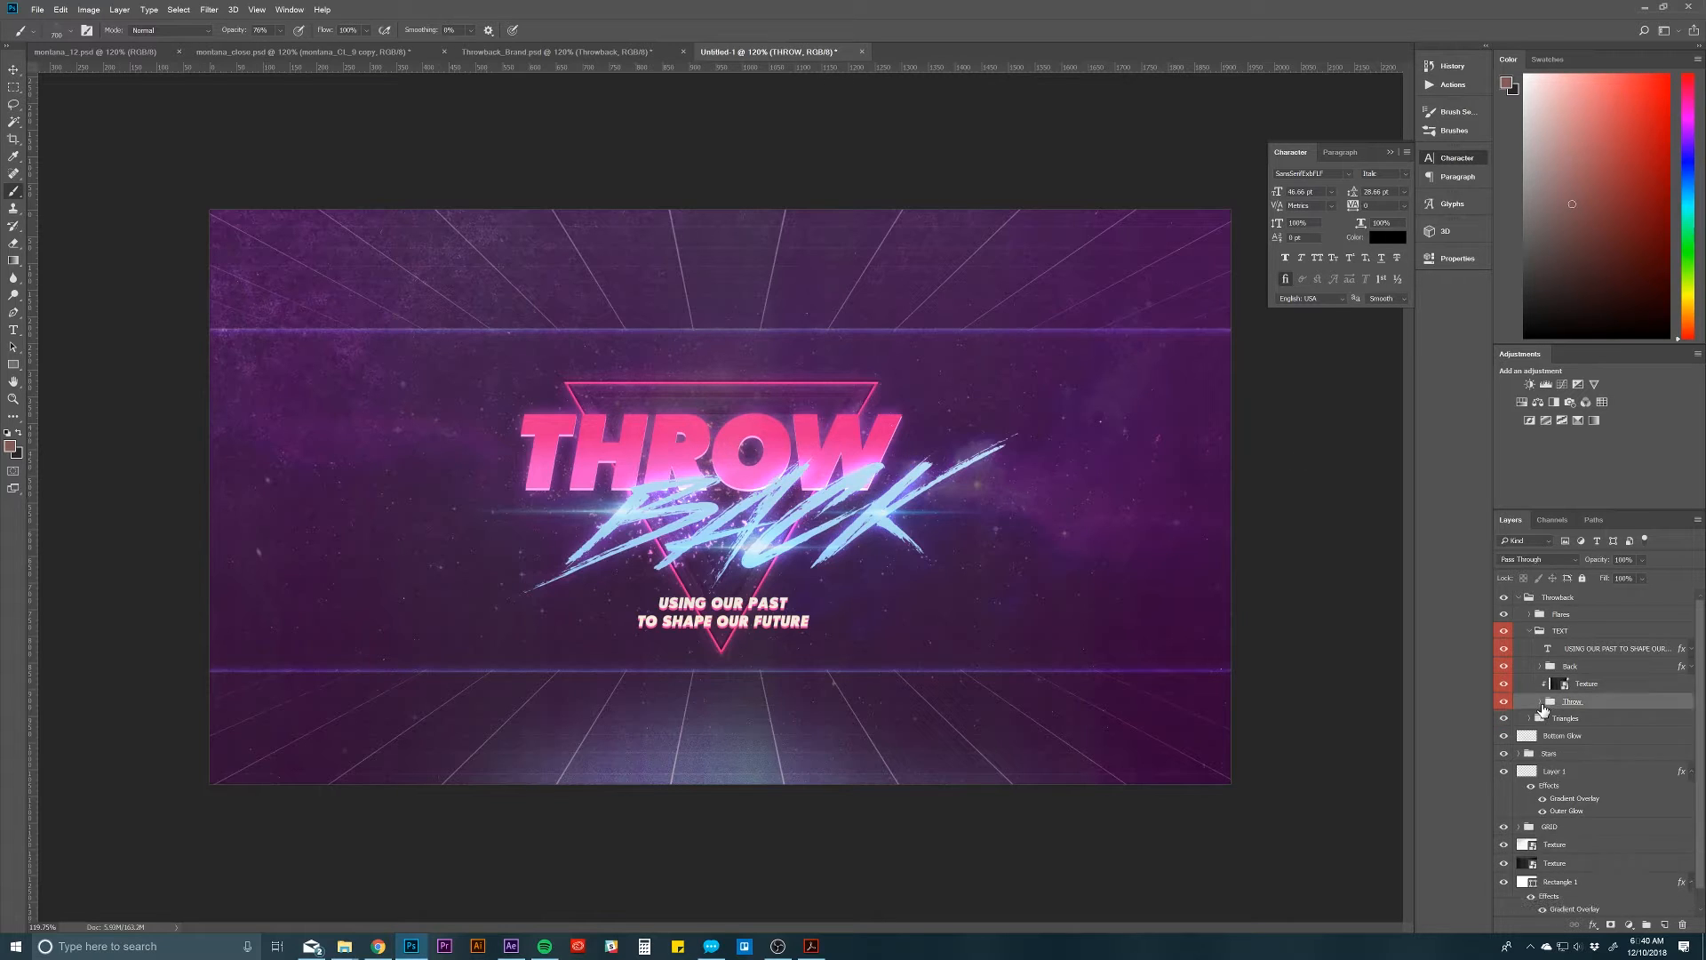
left_click(1590, 631)
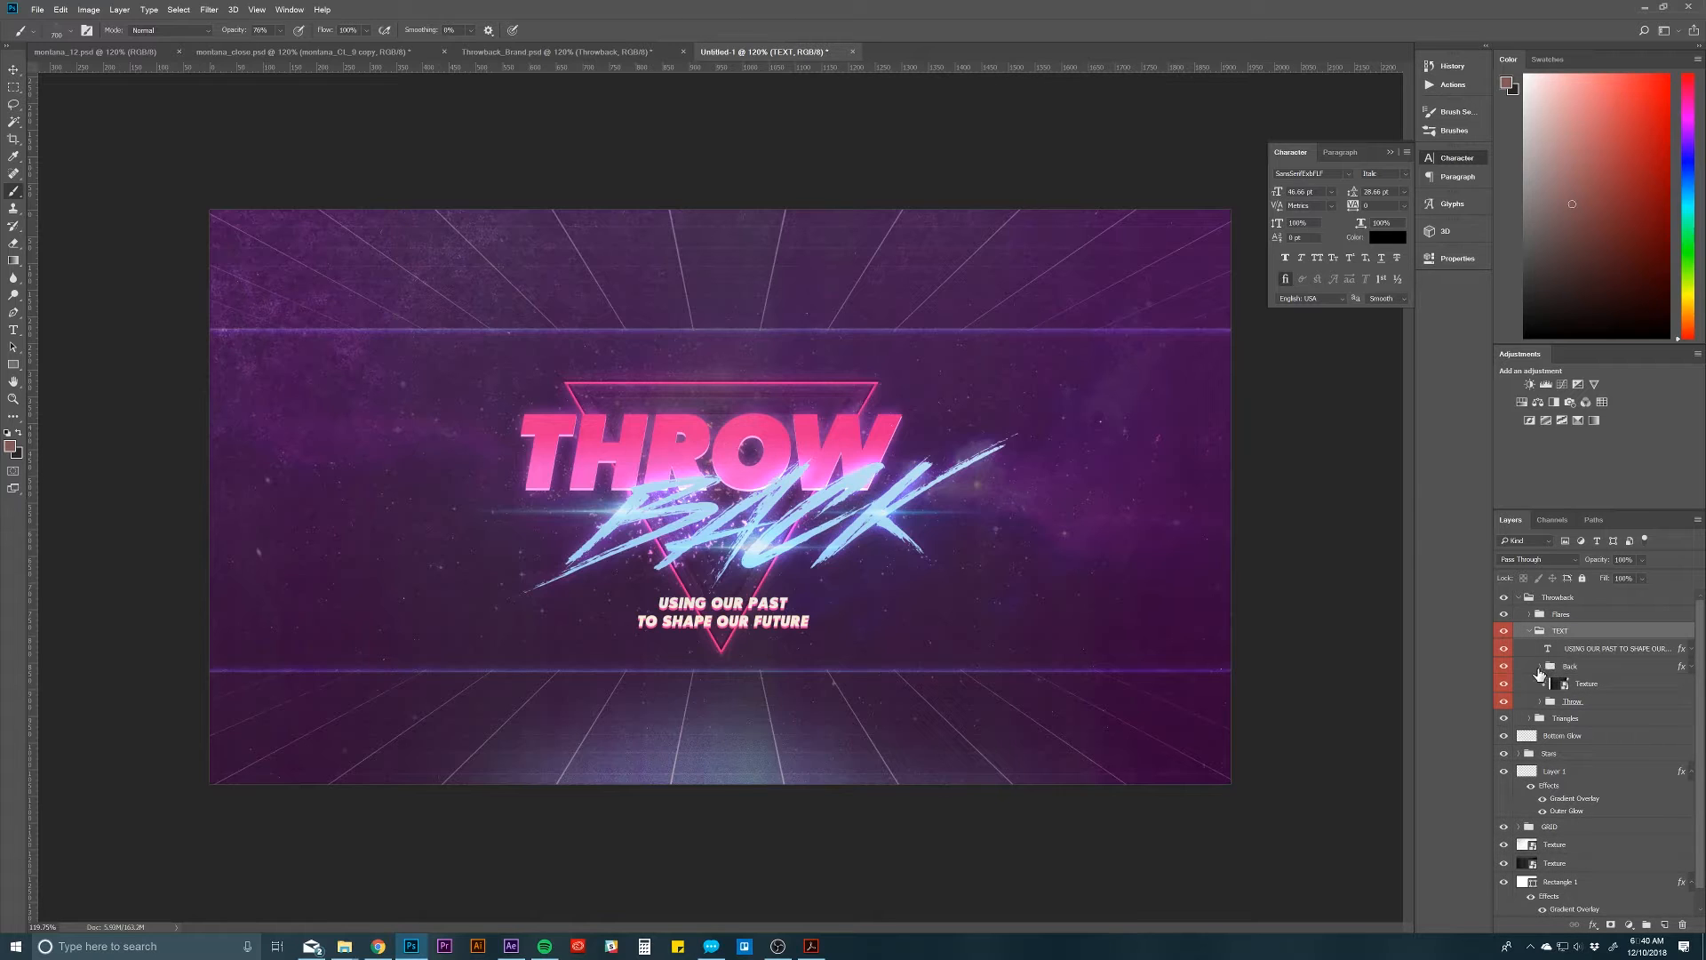
left_click(1542, 666)
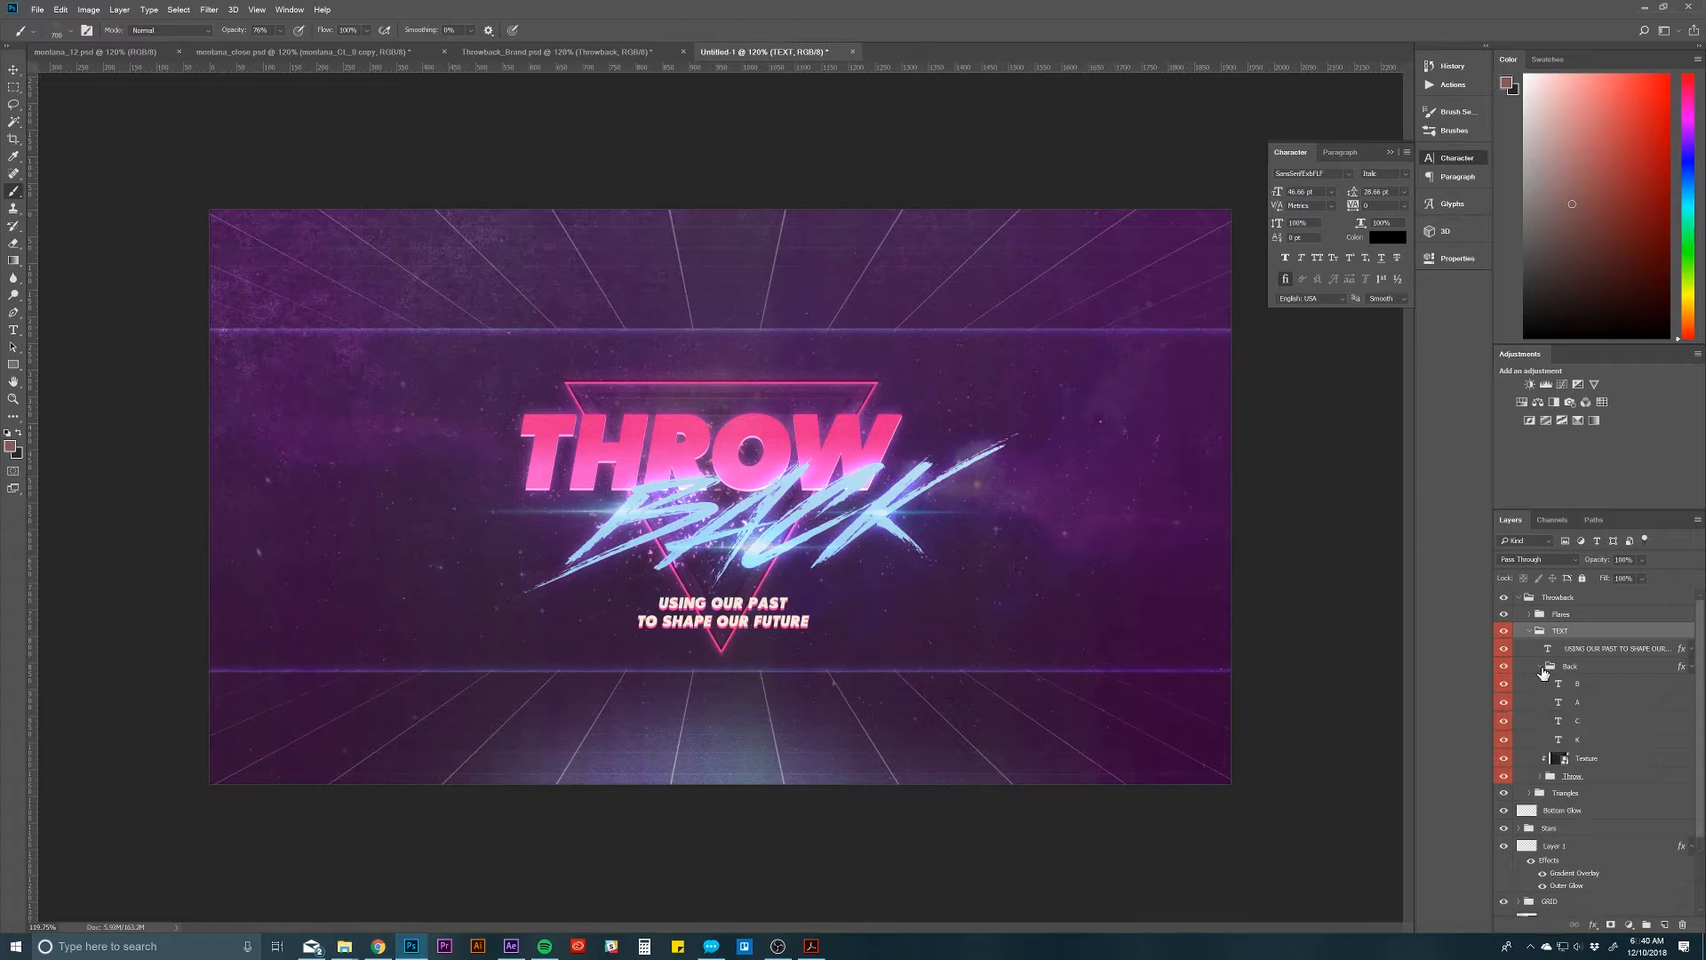
left_click(1598, 686)
left_click(1611, 780)
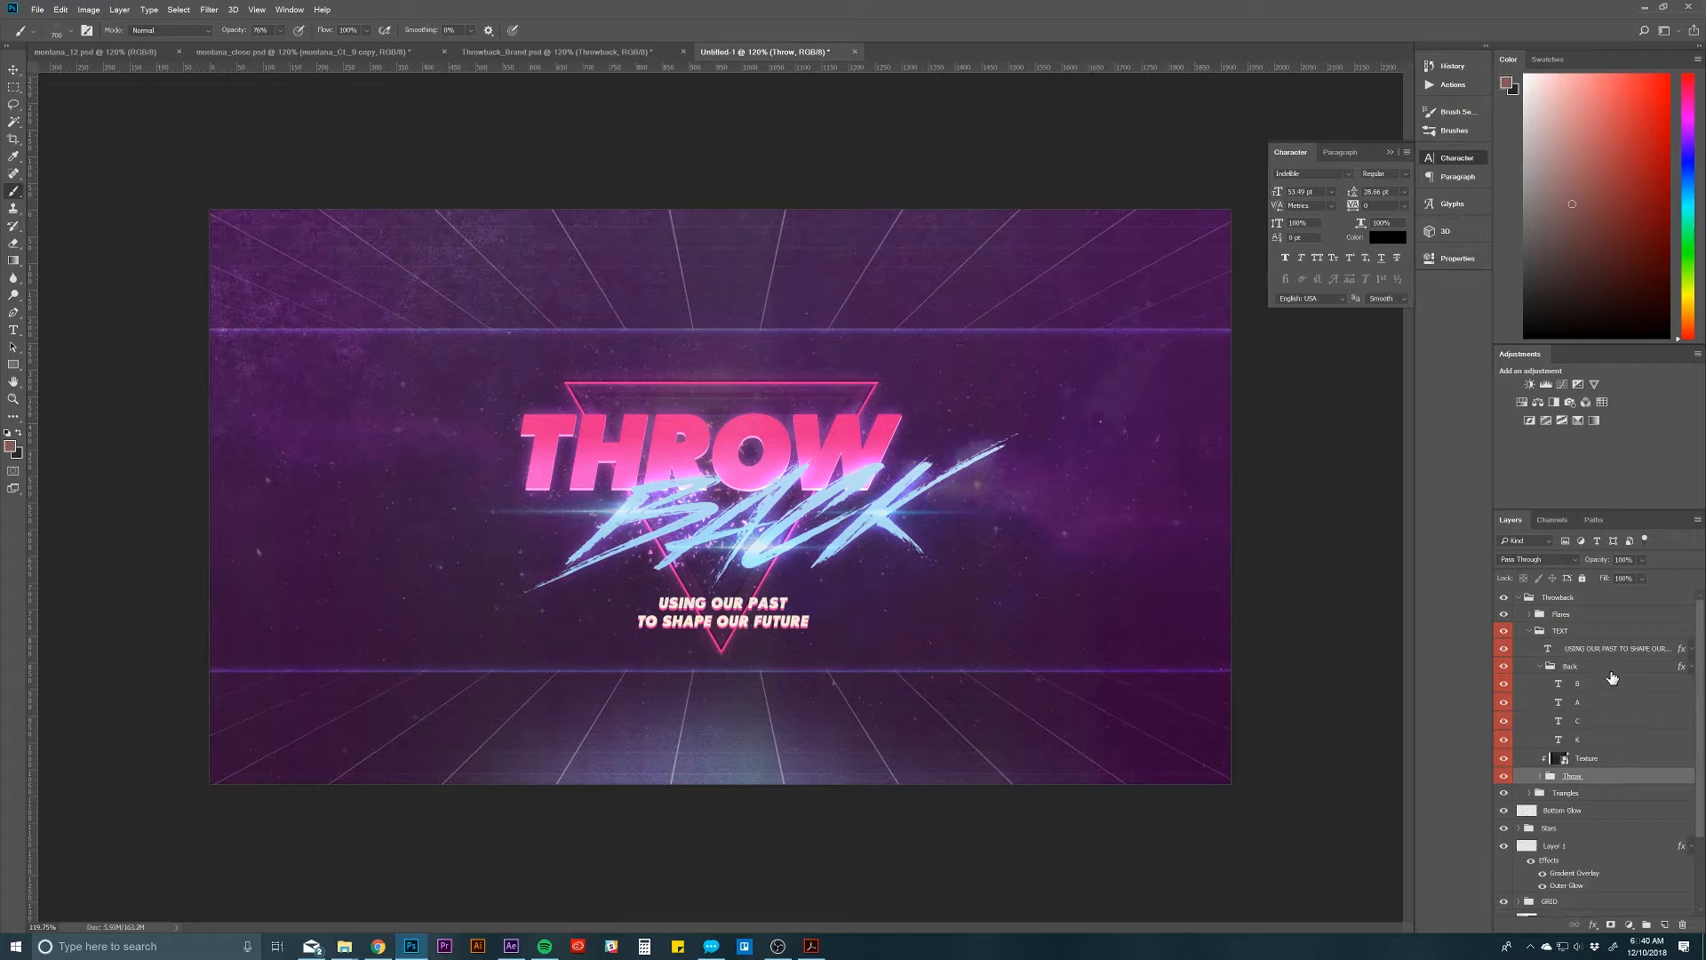
left_click(1610, 677)
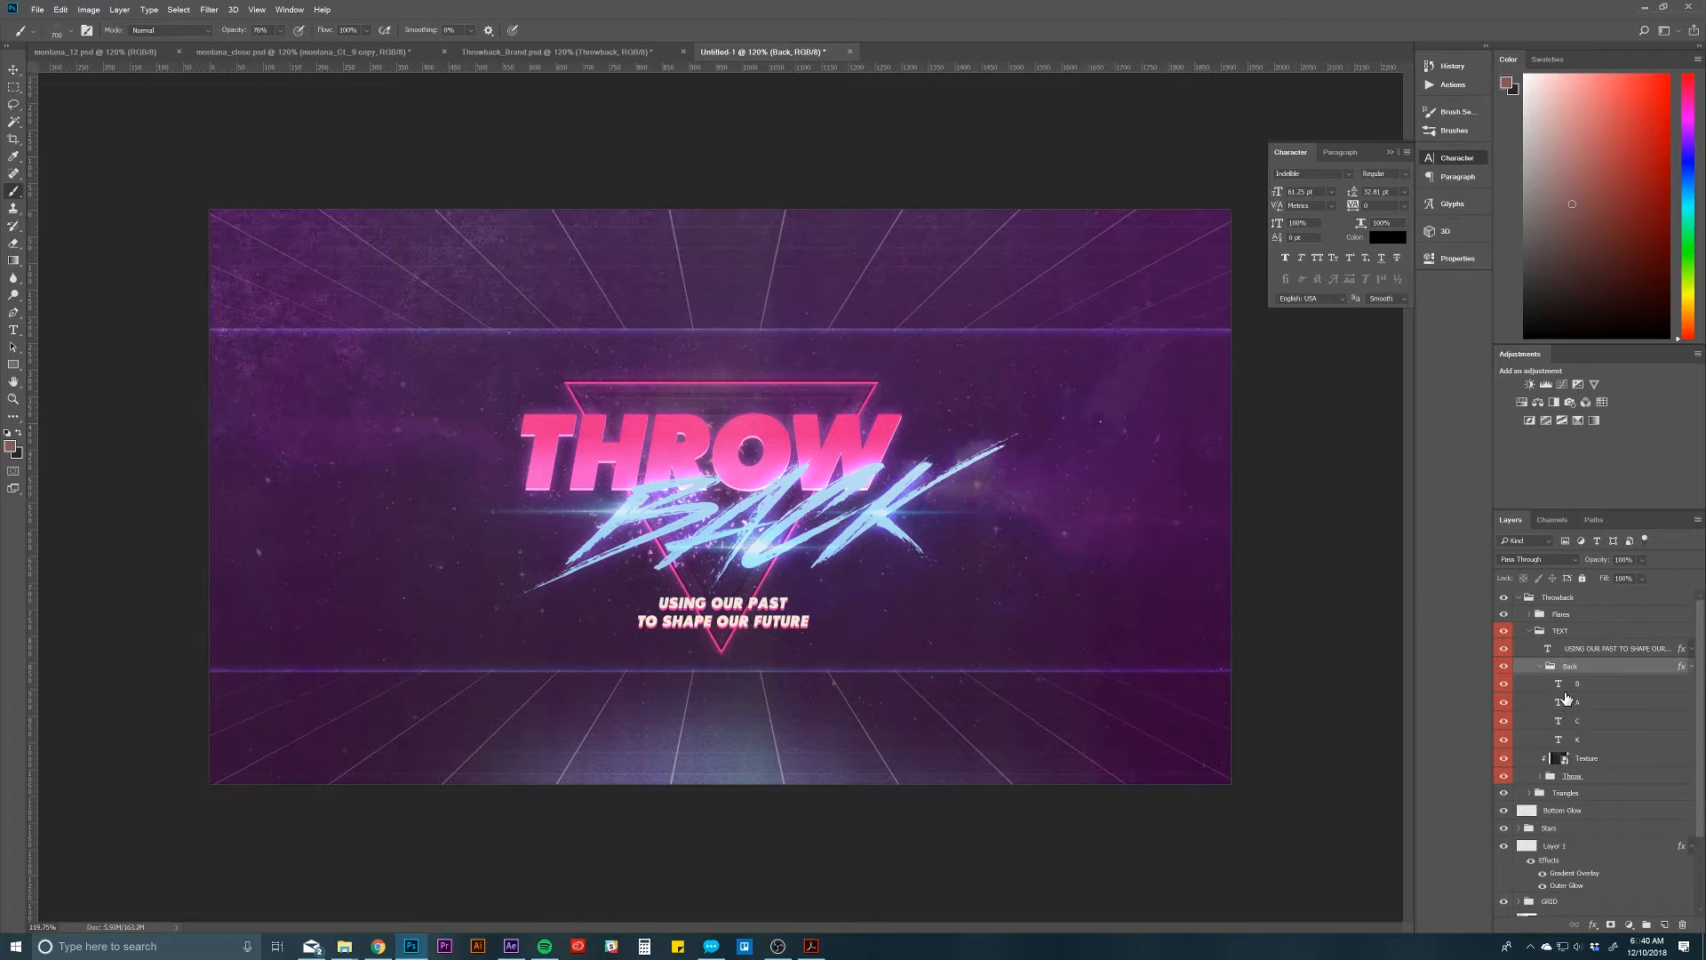
Step: Expand the Flares group and duplicate its Layer 3 flare to the top of the layer stack
left_click(1550, 617)
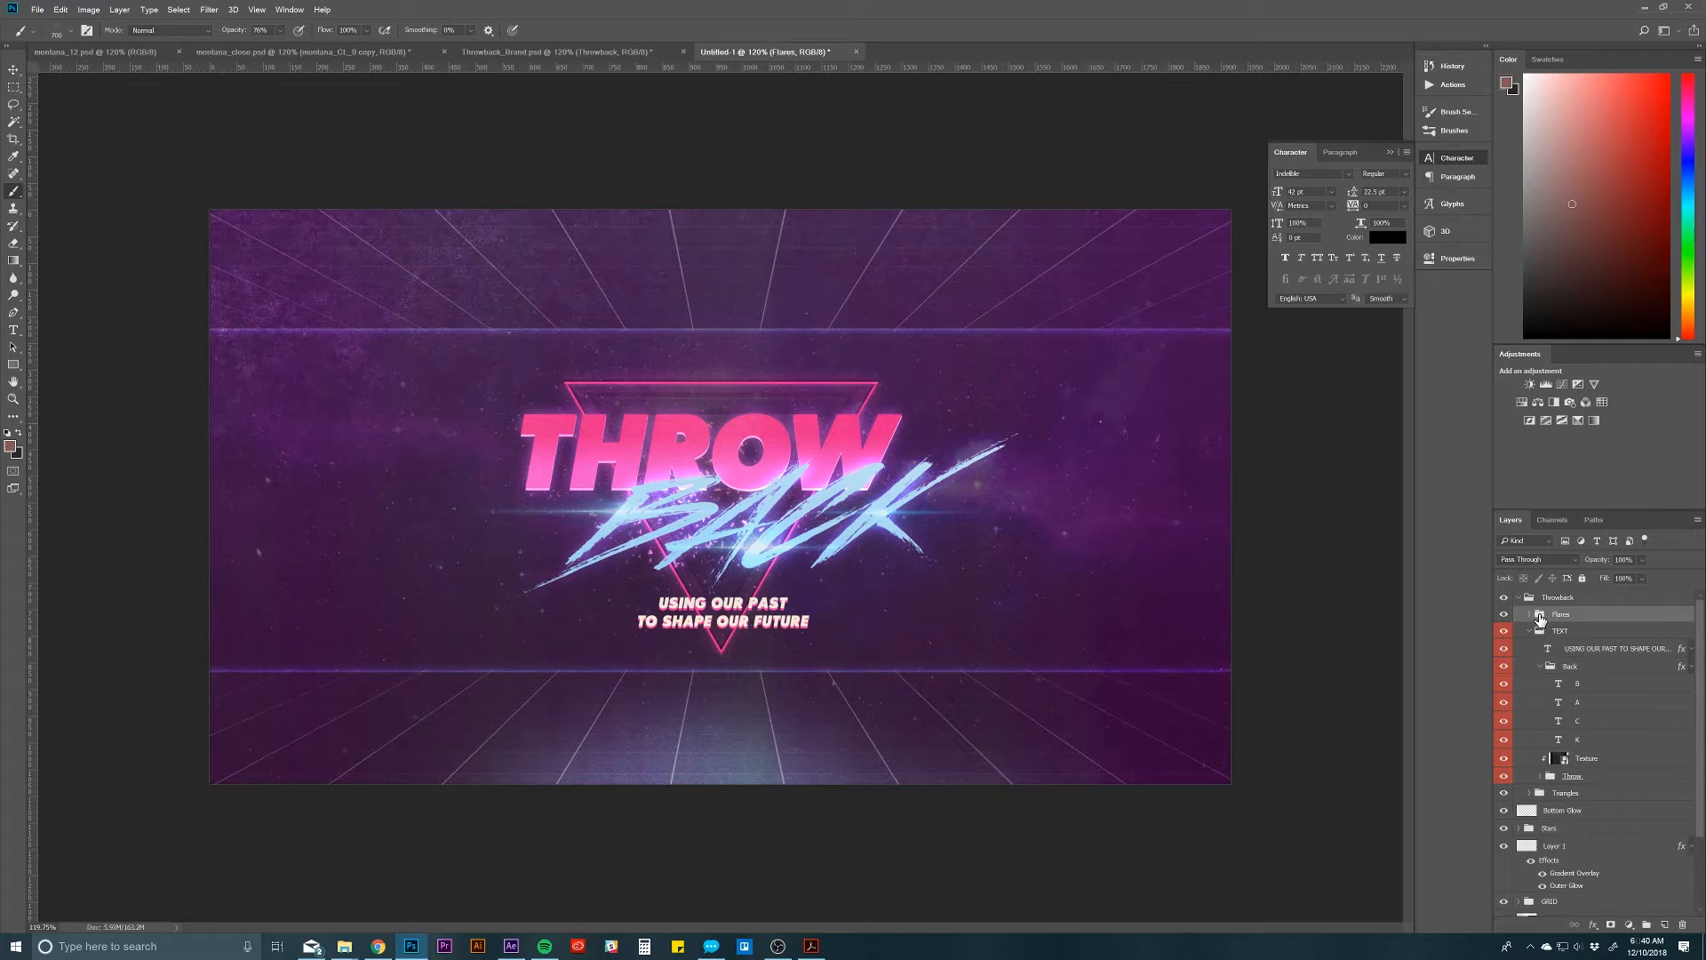
left_click(1531, 614)
left_click(1591, 632)
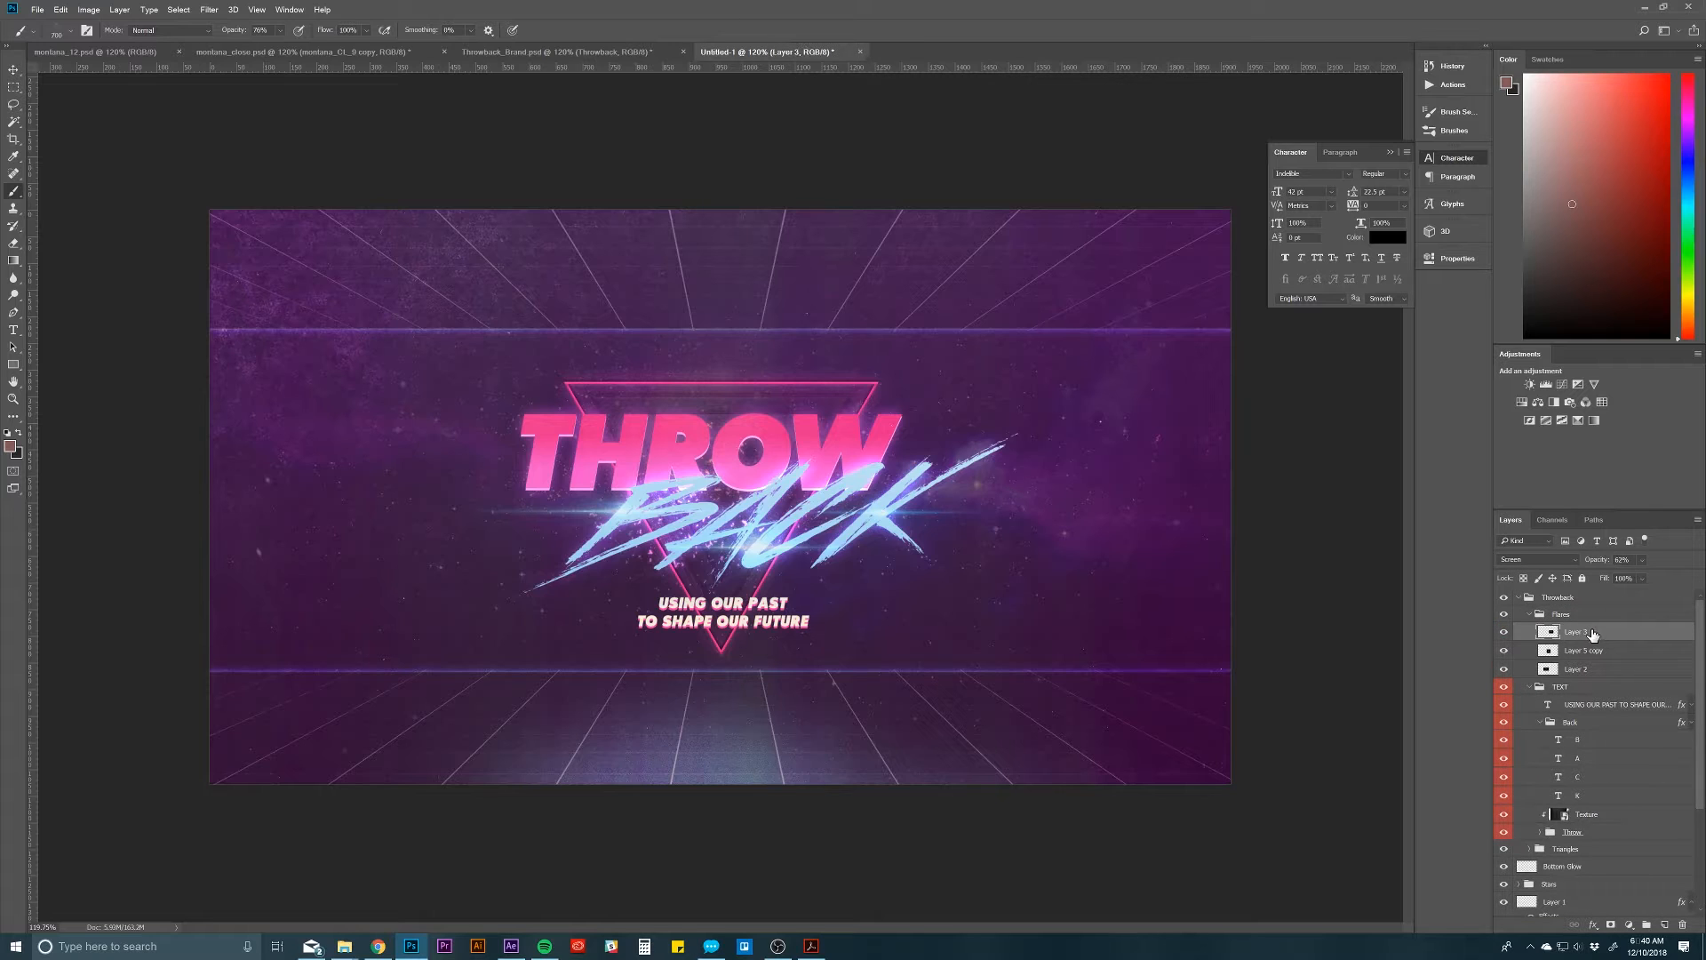
left_click_drag(1600, 636, 1602, 603, "alt")
Step: Compare the flare copy in Normal and Screen blend modes, leave it on Screen and move it into the Flares group
left_click(1565, 559)
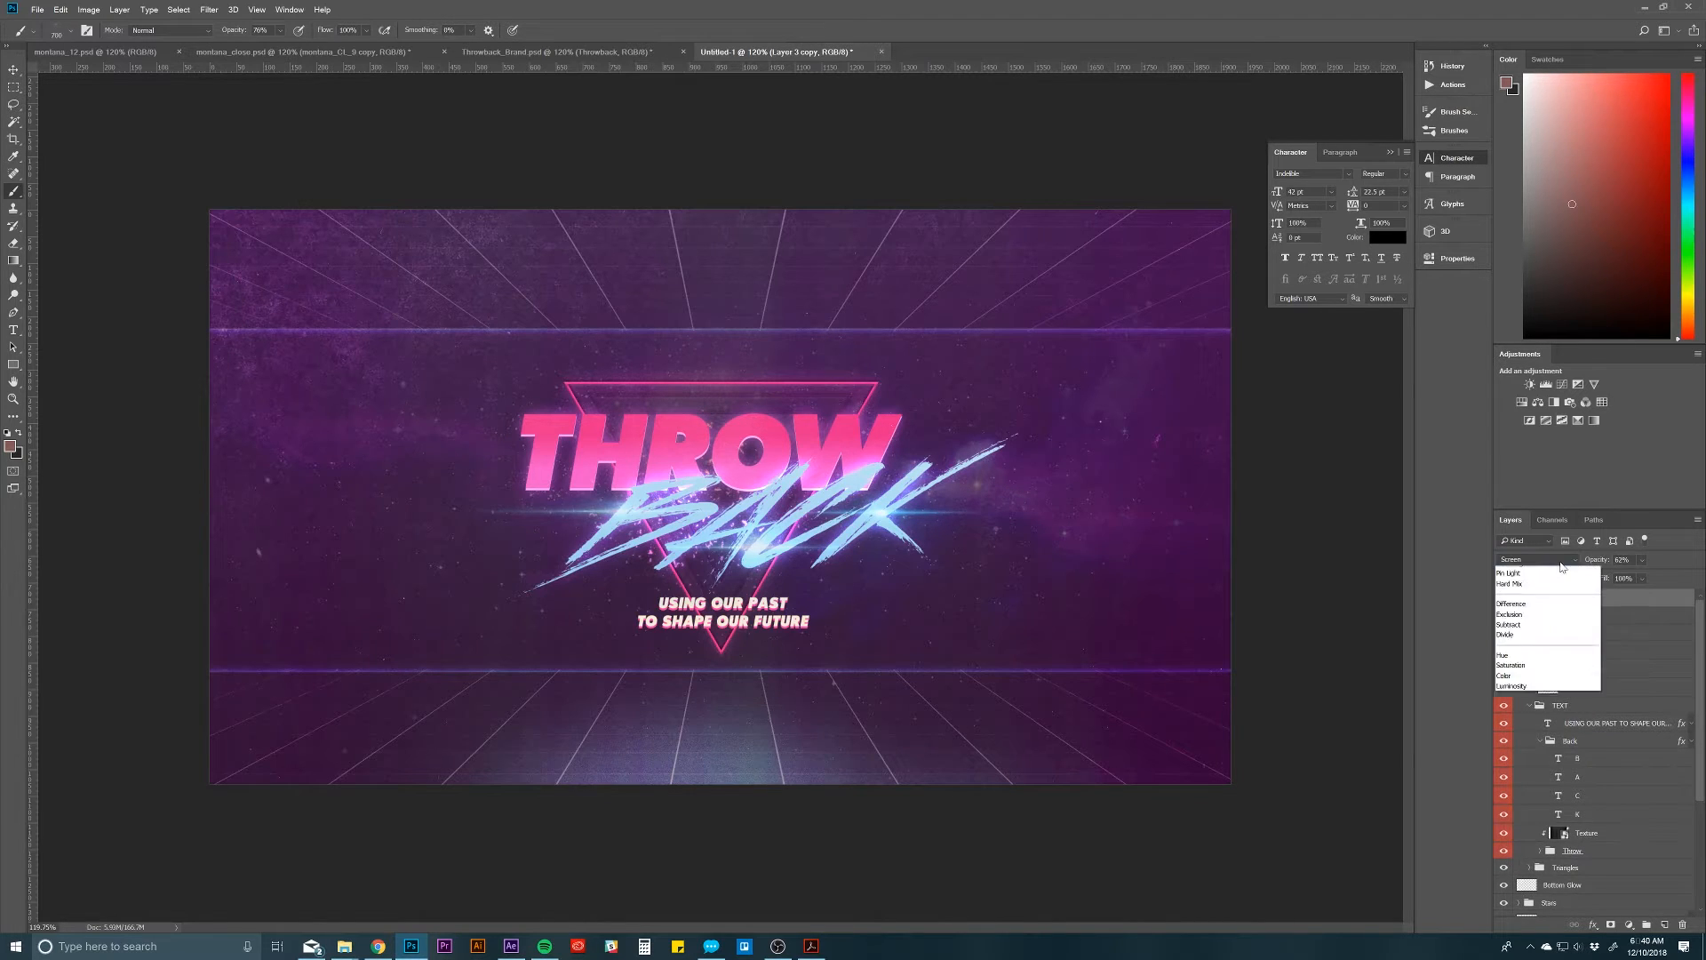
left_click(1591, 565)
left_click_drag(1591, 565, 1672, 564)
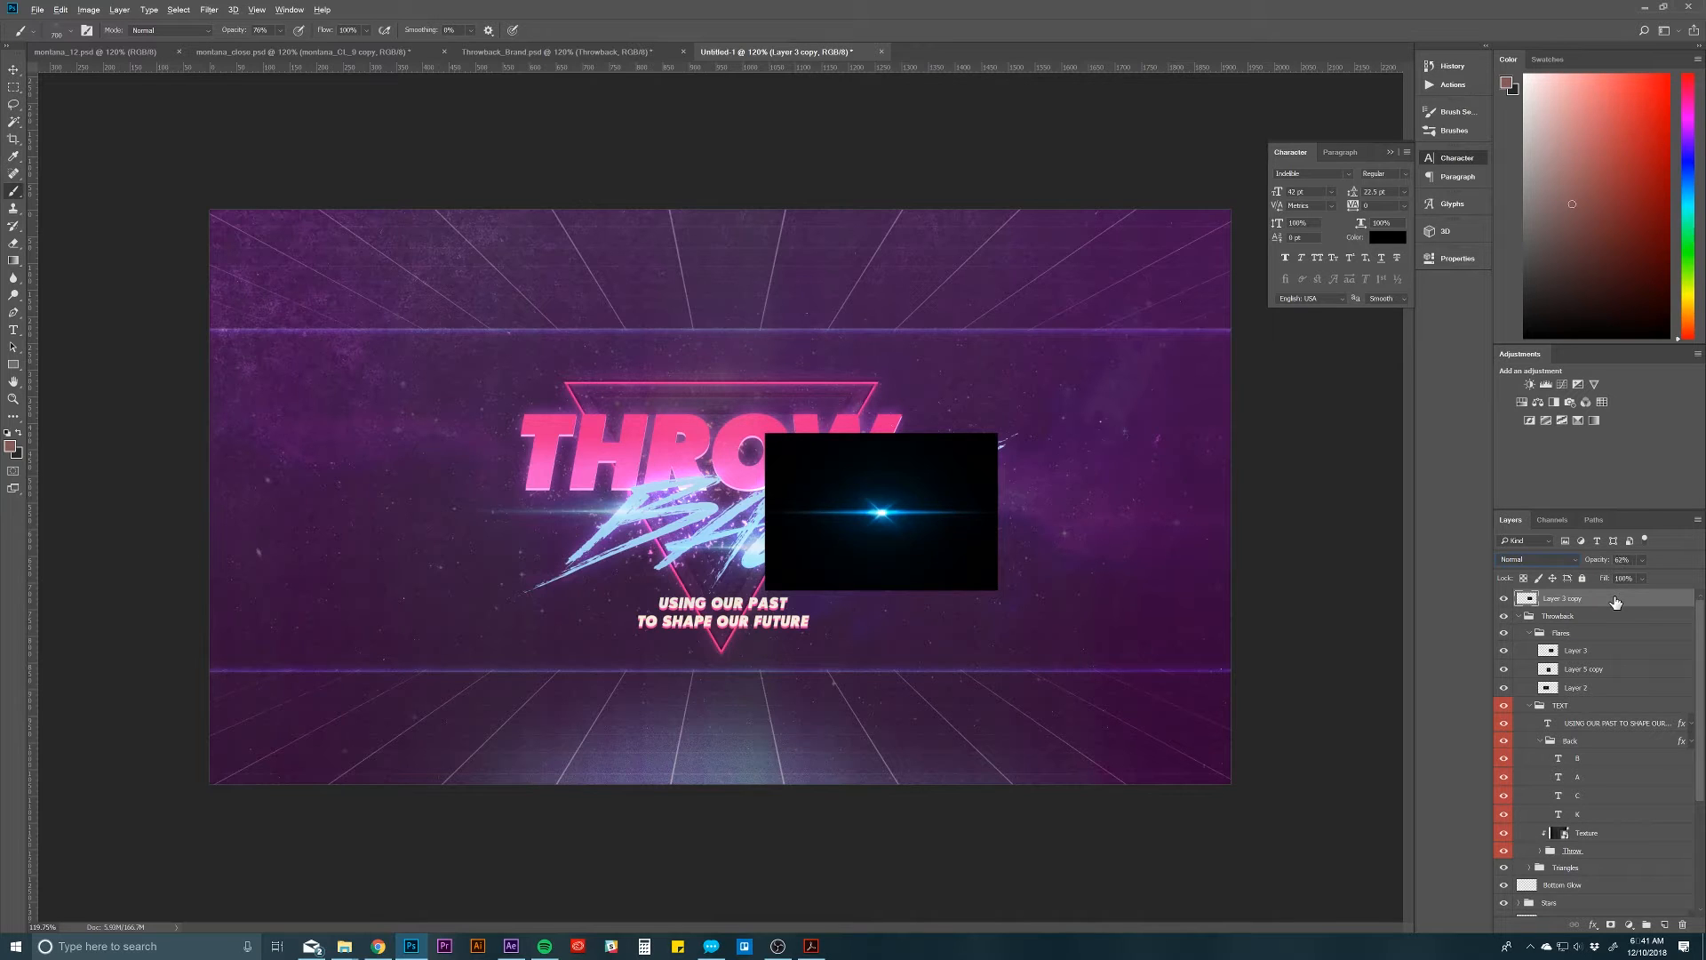
key("alt+shift+s")
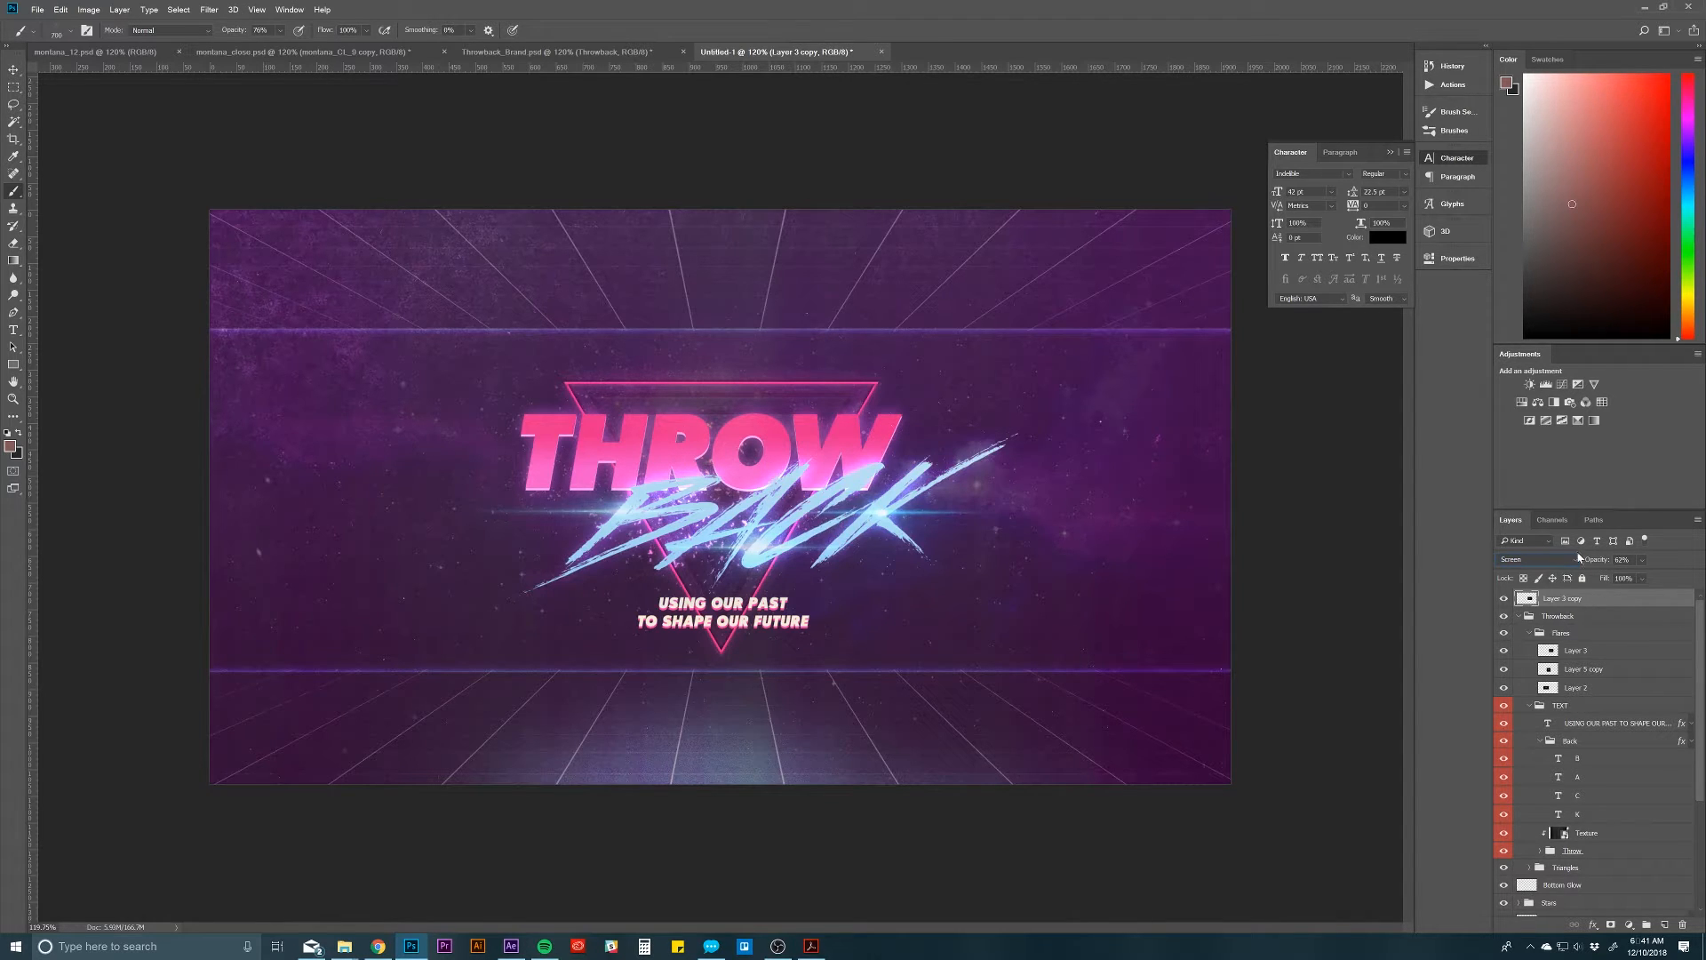
left_click_drag(1605, 598, 1608, 639)
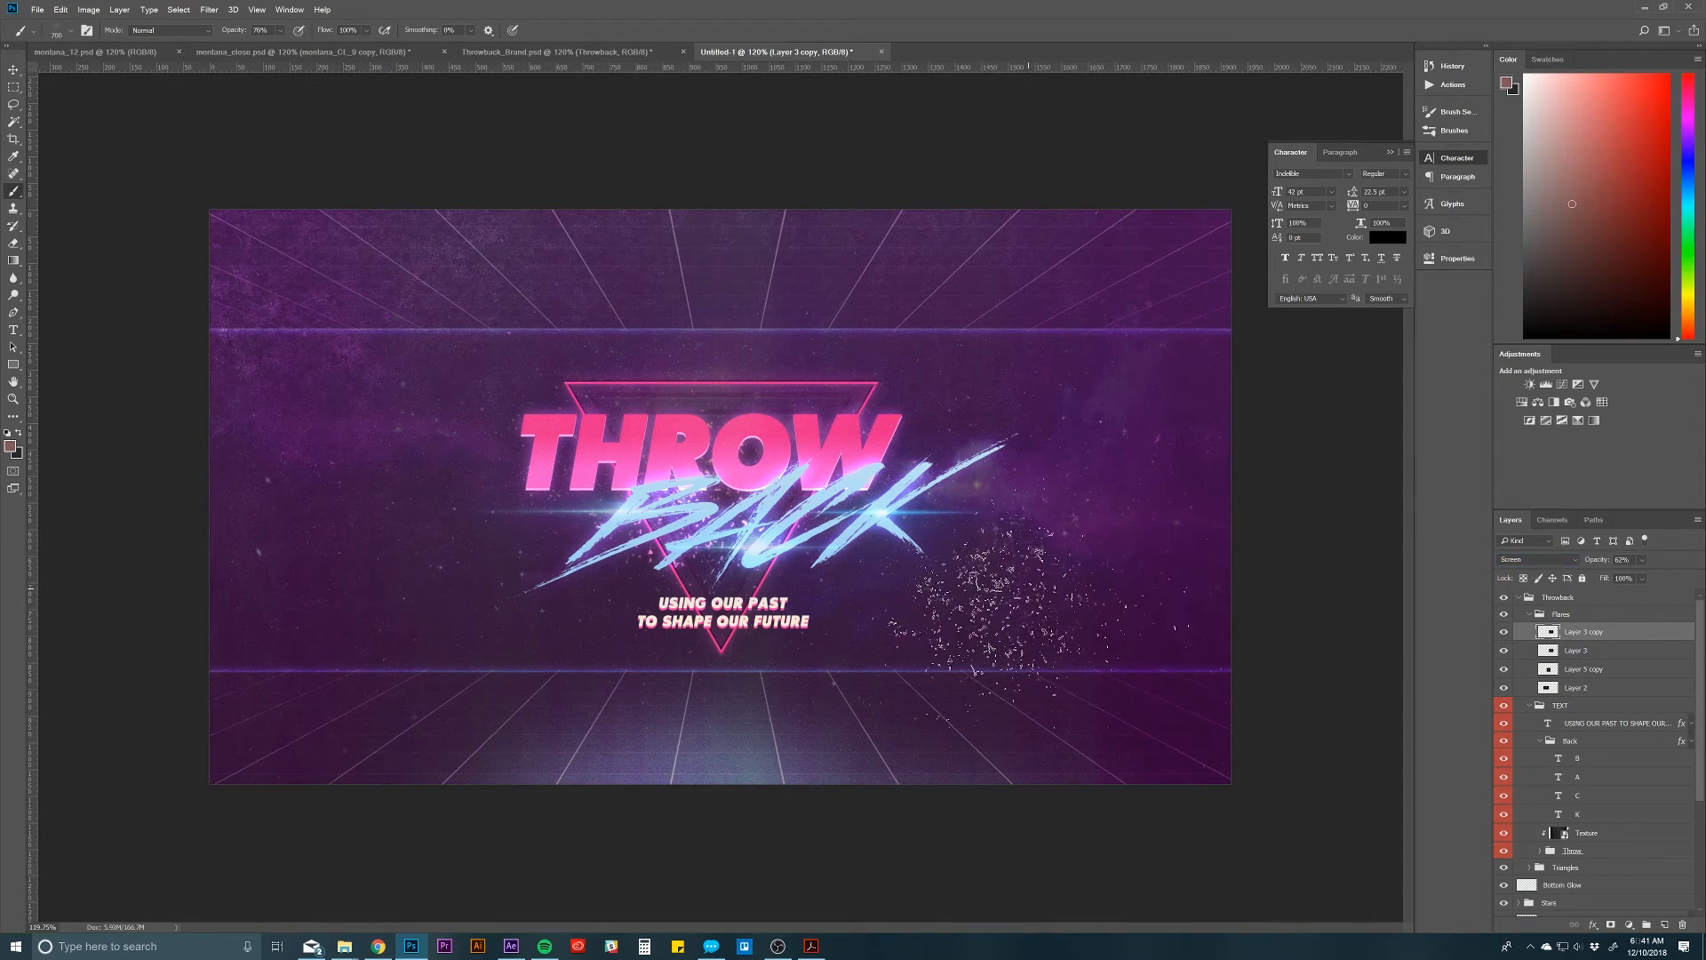
Step: Shift the flare copy up over the K of BACK with the Move tool and delete the copied layer
left_click(14, 69)
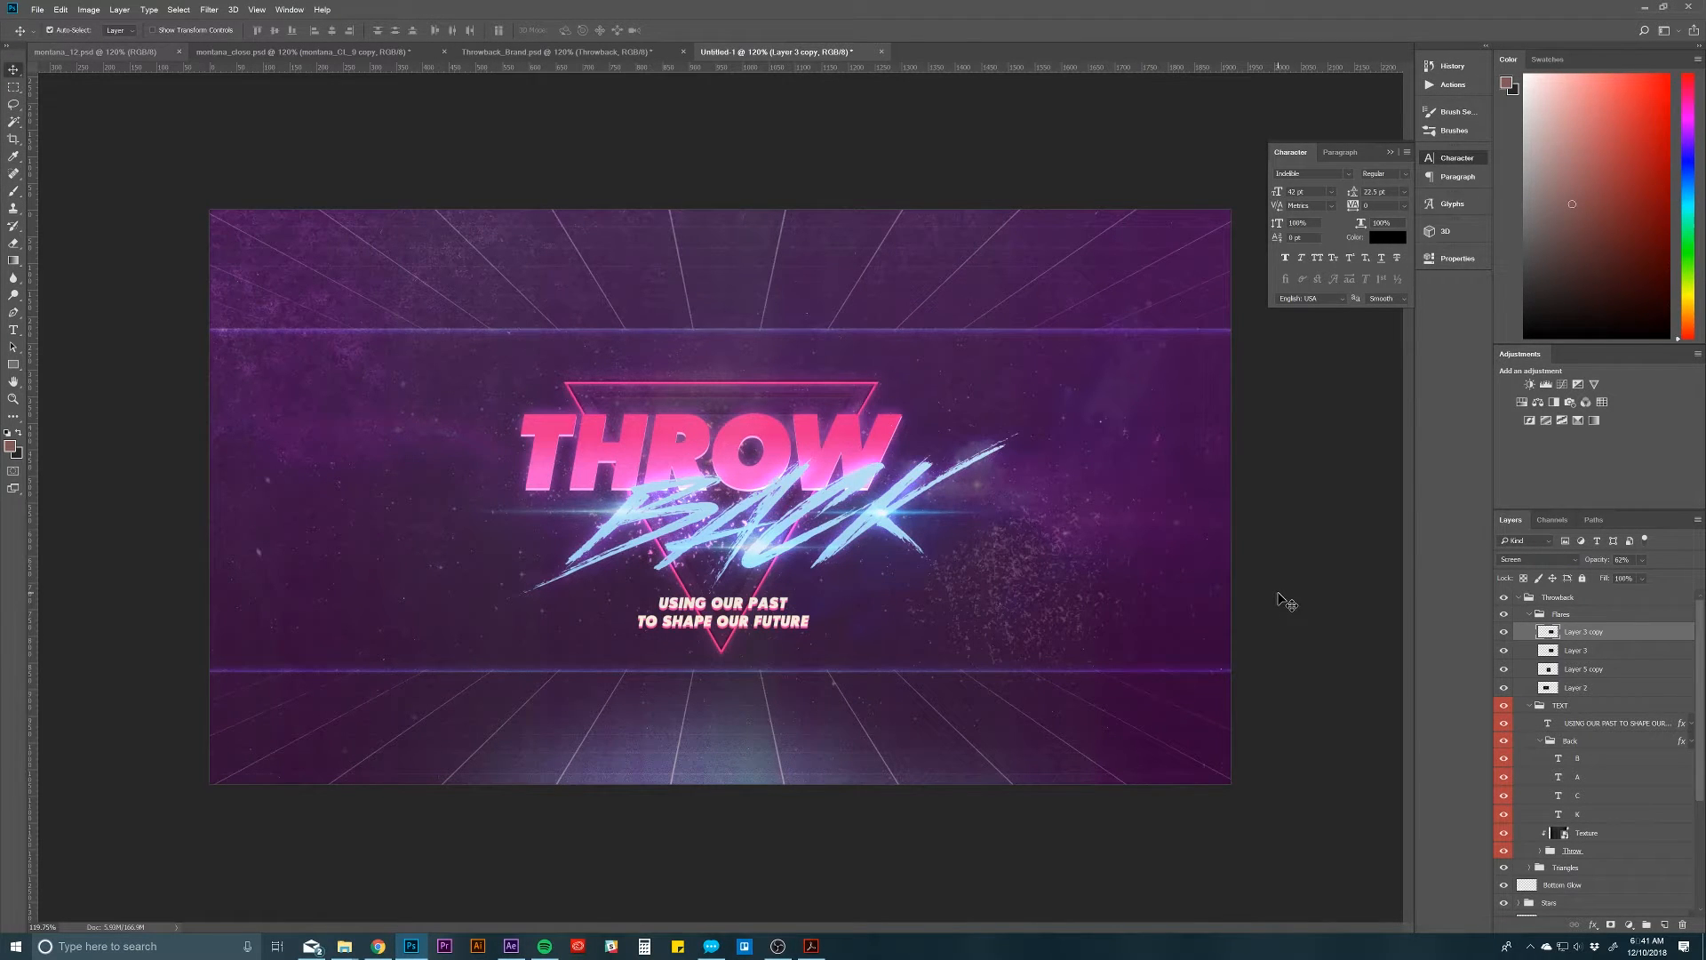
key("ctrl+z")
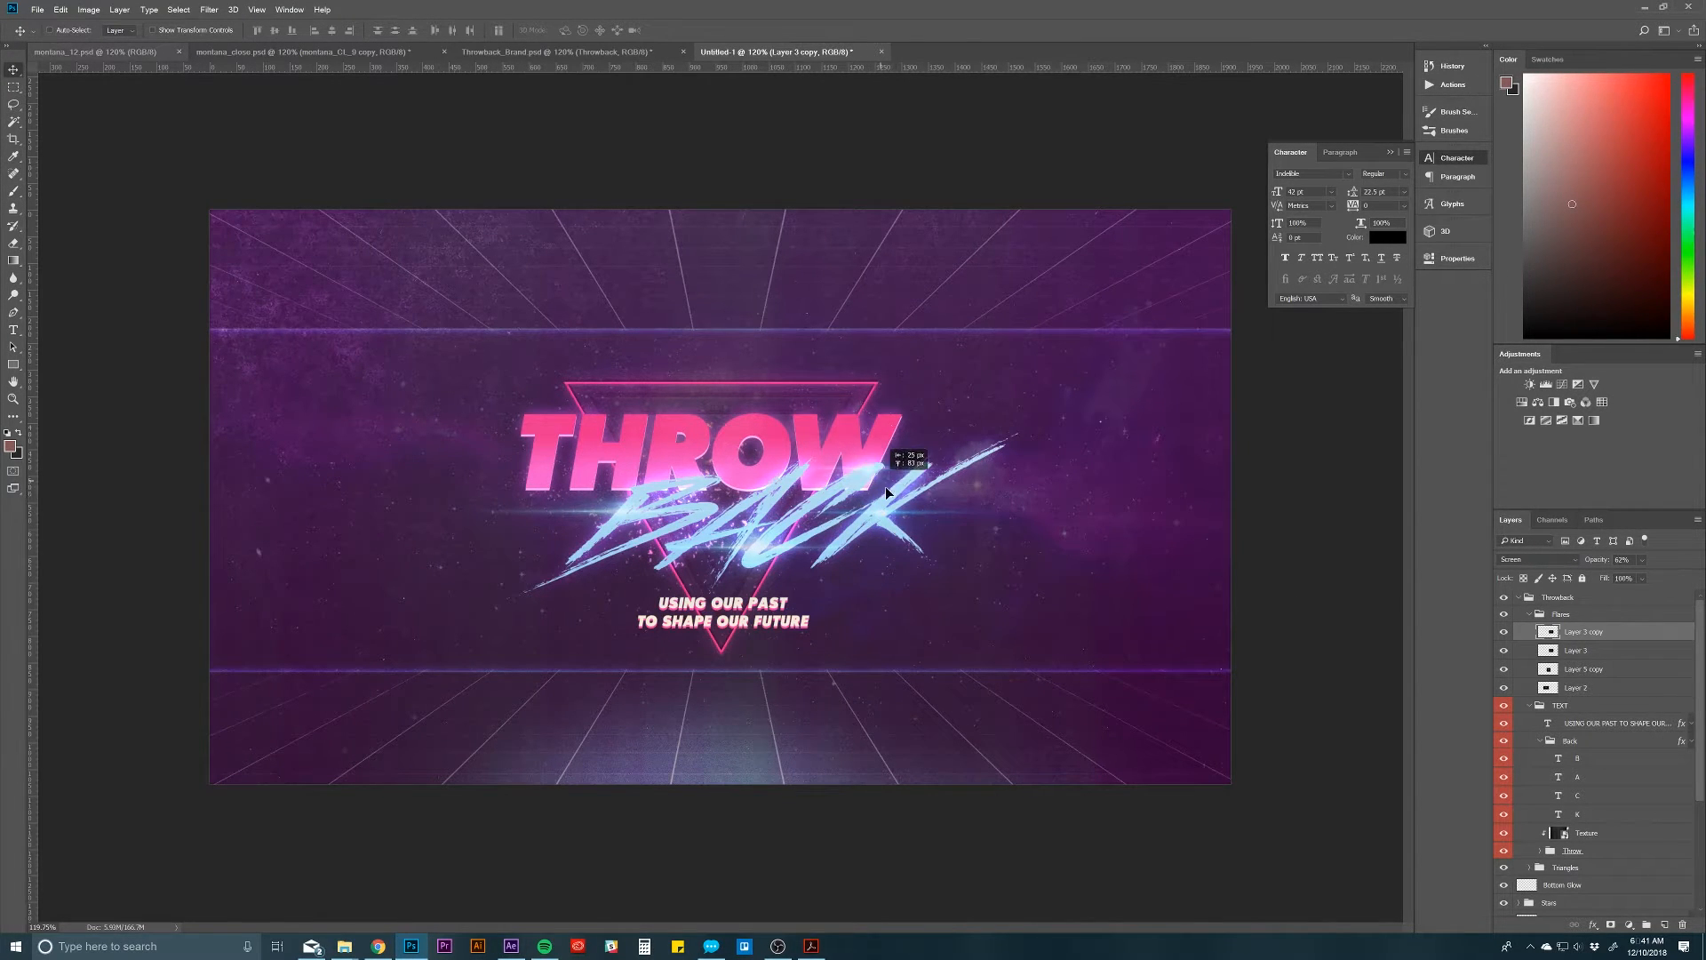
mouse_move(885, 487)
left_mouse_down()
mouse_move(1062, 503)
mouse_move(990, 466)
mouse_move(921, 492)
mouse_move(864, 494)
mouse_move(873, 483)
left_mouse_up()
key("Delete")
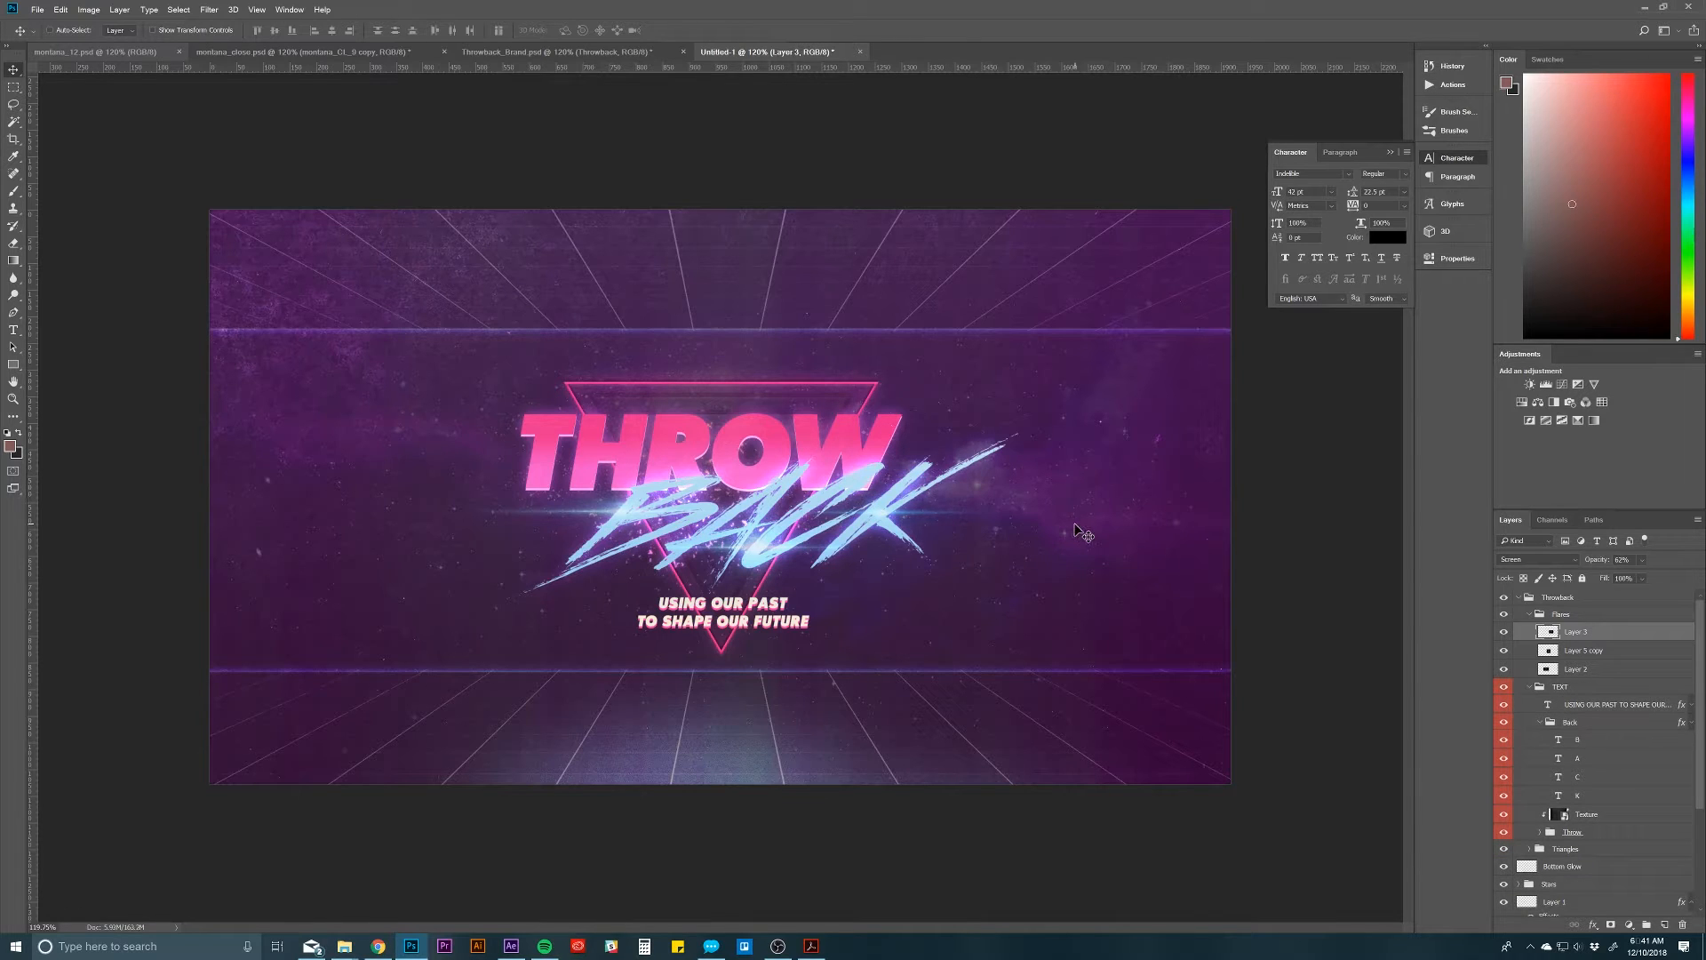
Step: Collapse the Flares and TEXT groups in the layer stack
left_click(1531, 614)
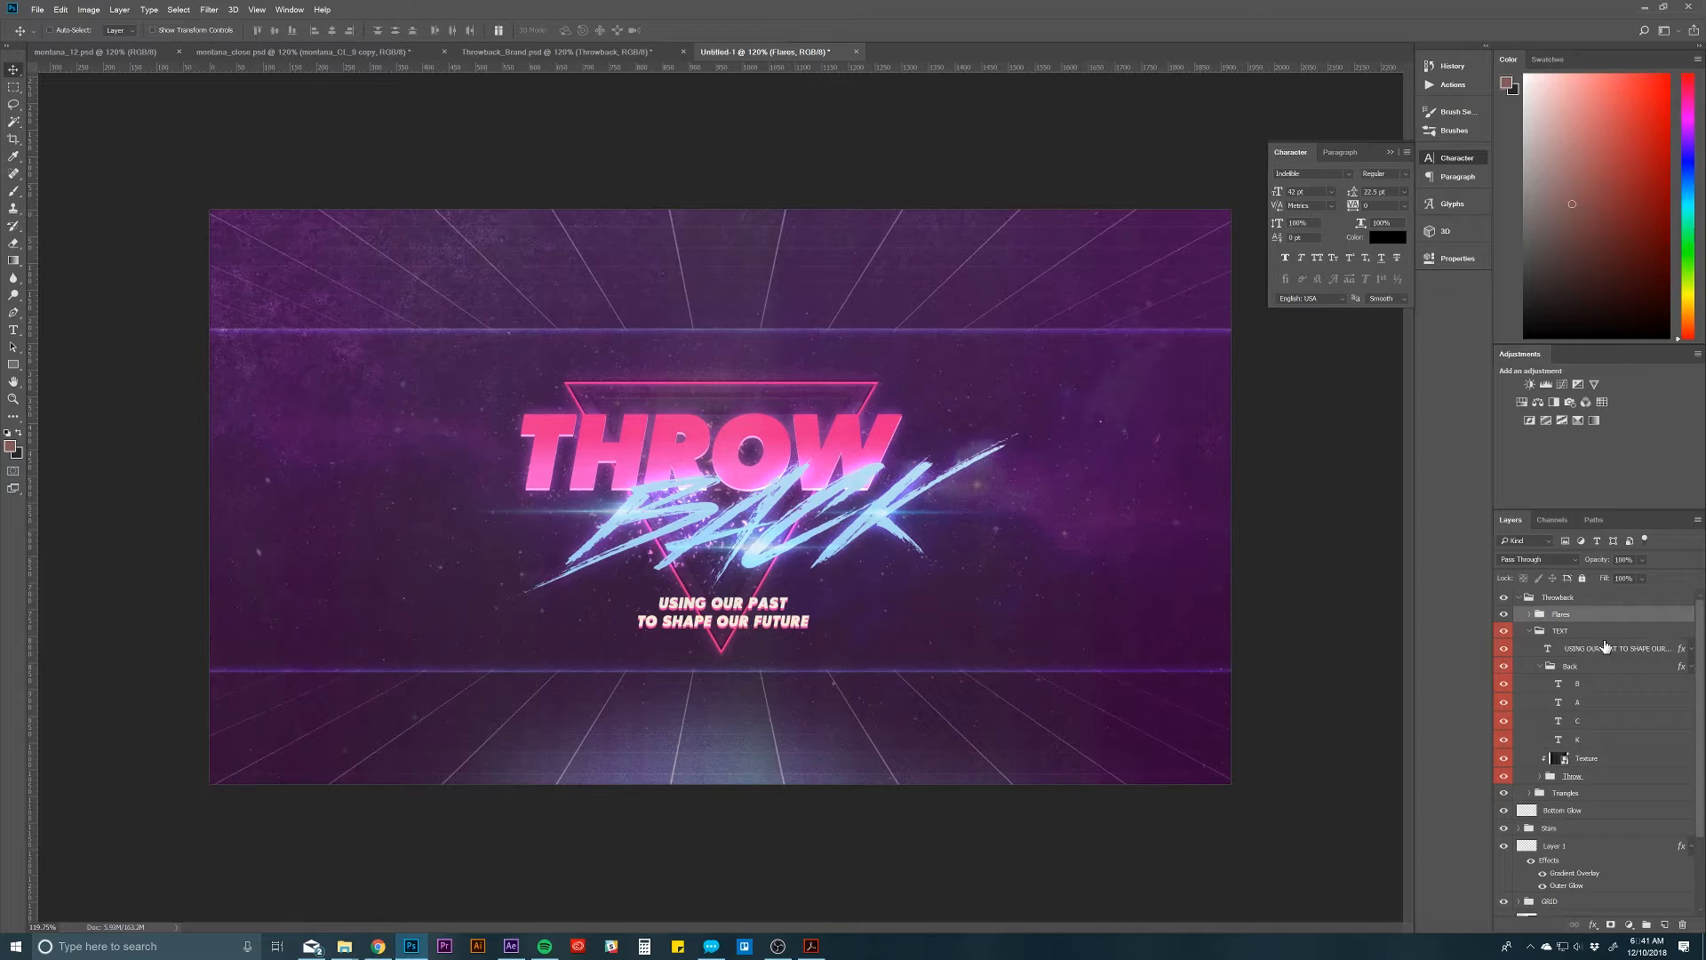
left_click(1535, 633)
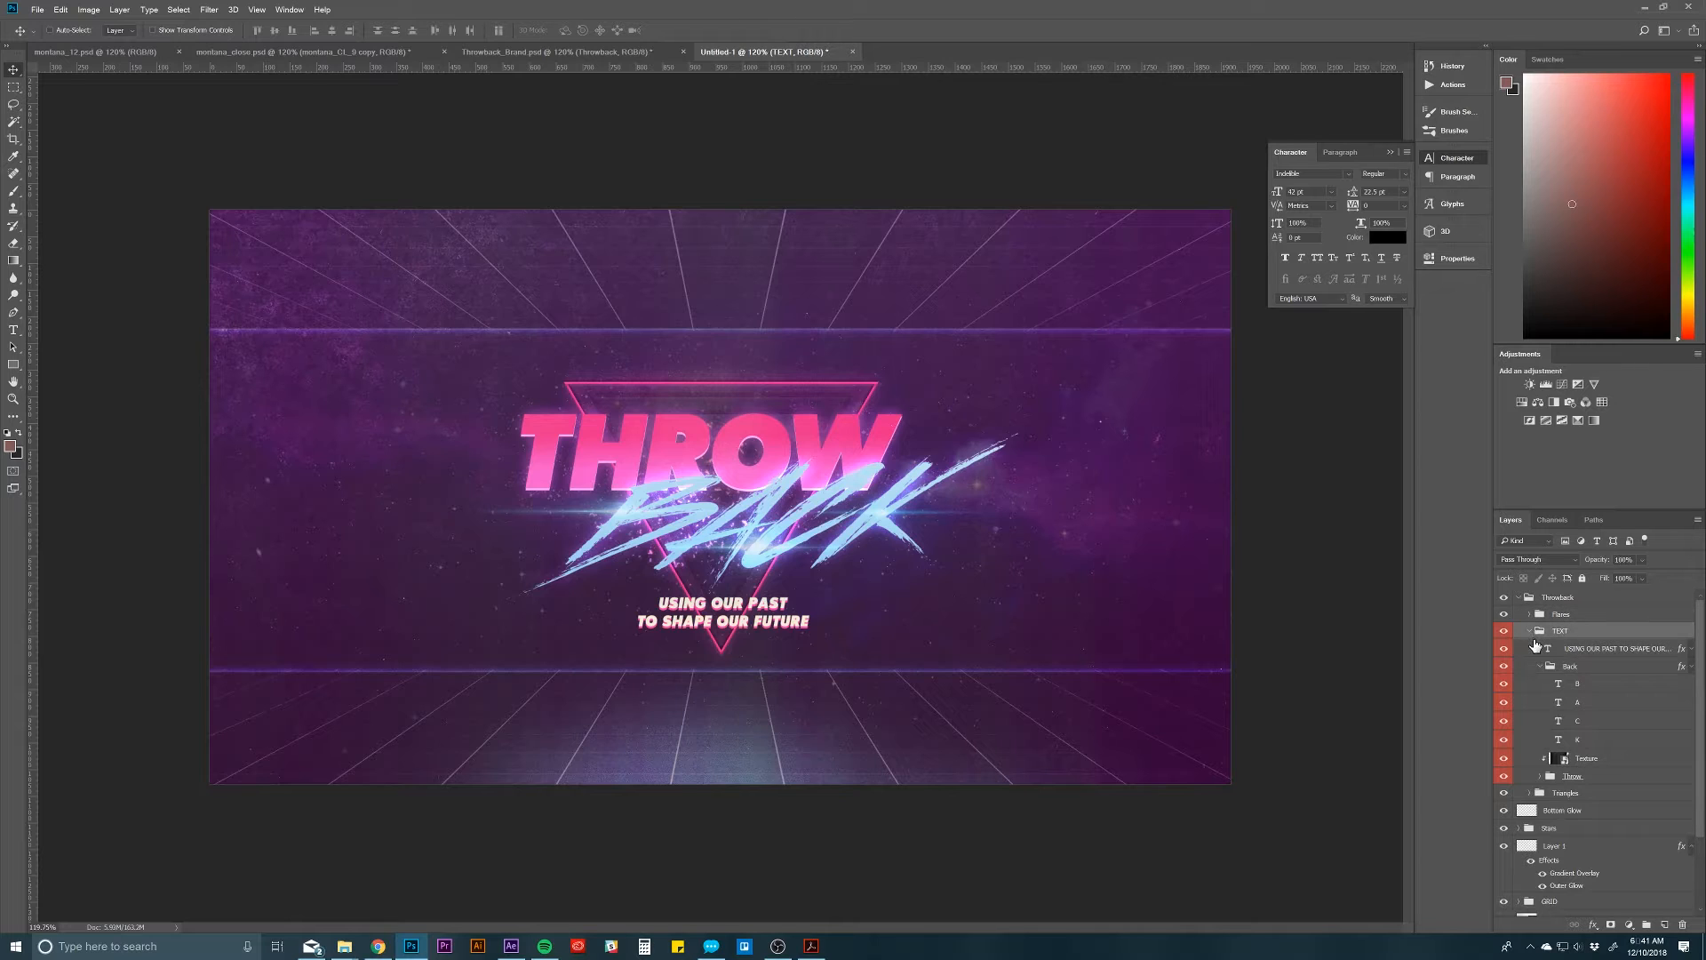
left_click(1529, 631)
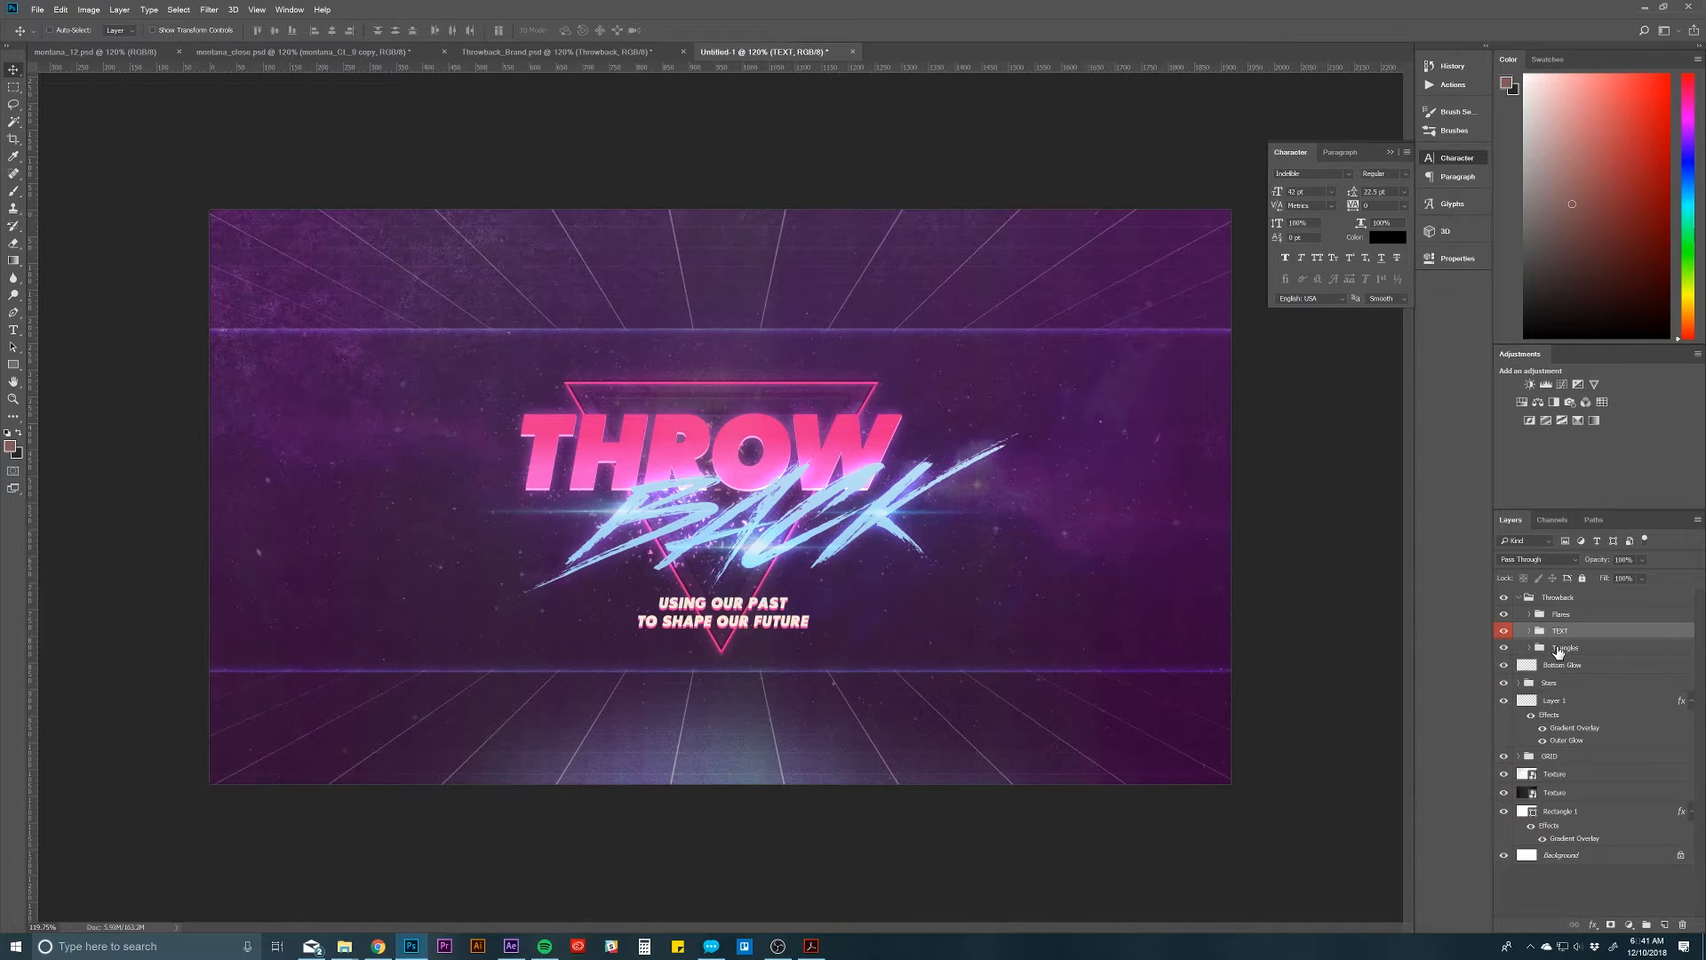
Step: Expand the Triangles group and collapse the effects list of its Polygon 1 copy layer
left_click(1533, 649)
left_click(1530, 649)
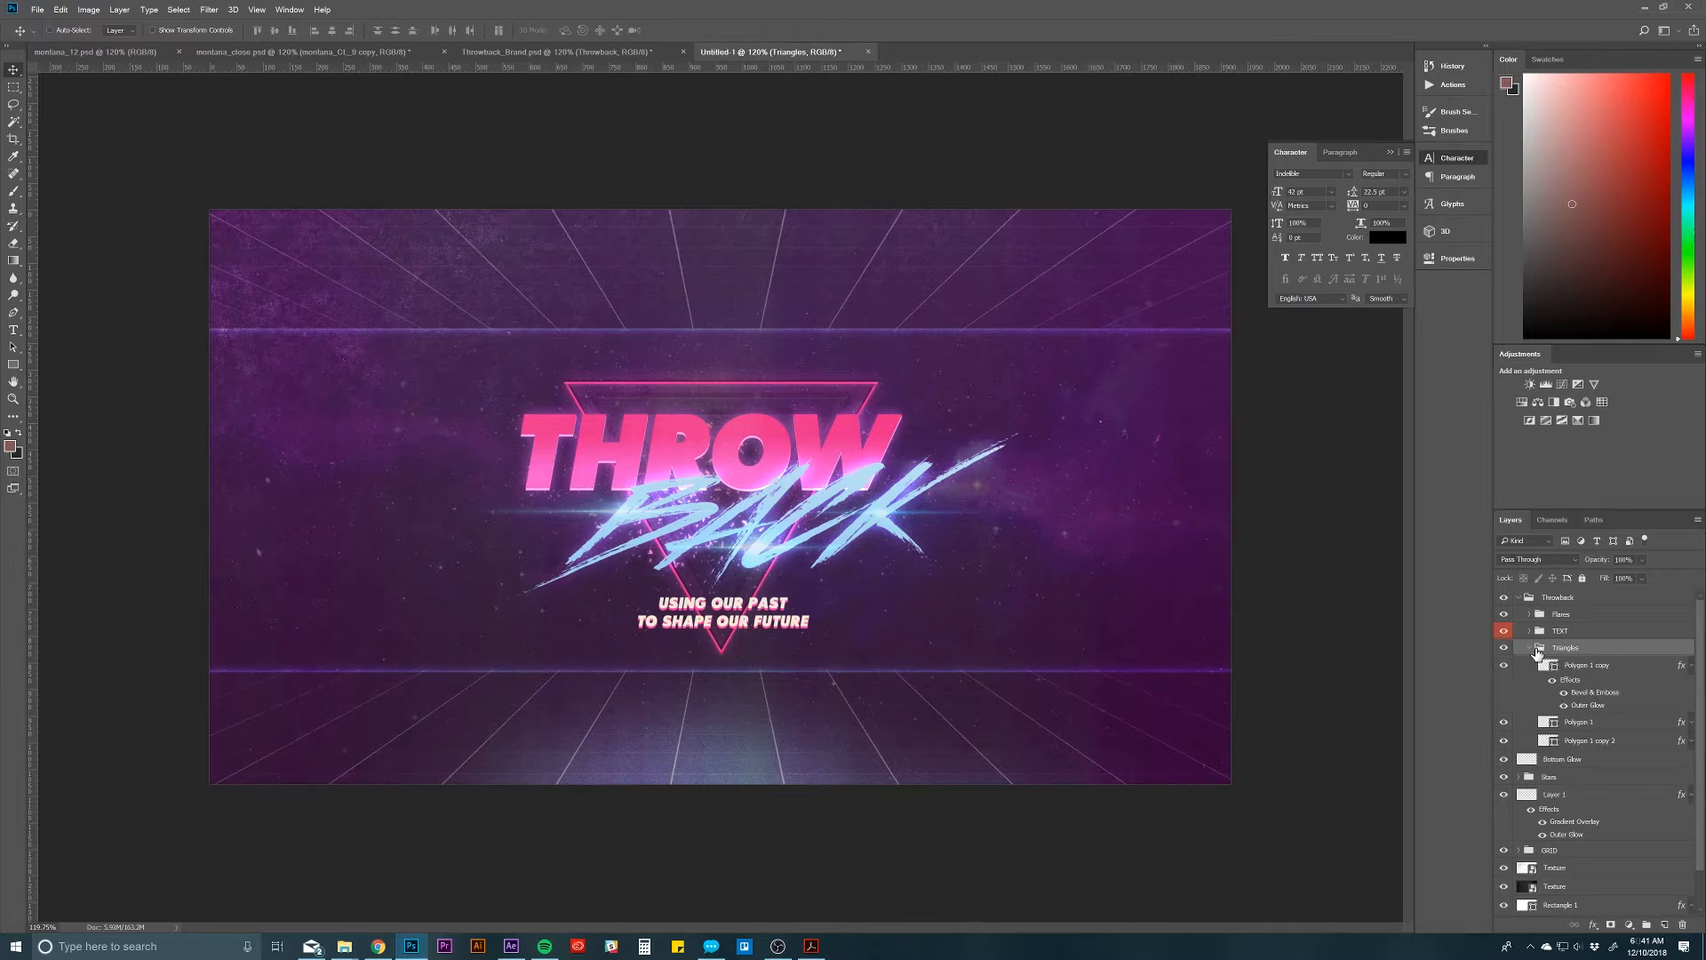
left_click(1693, 666)
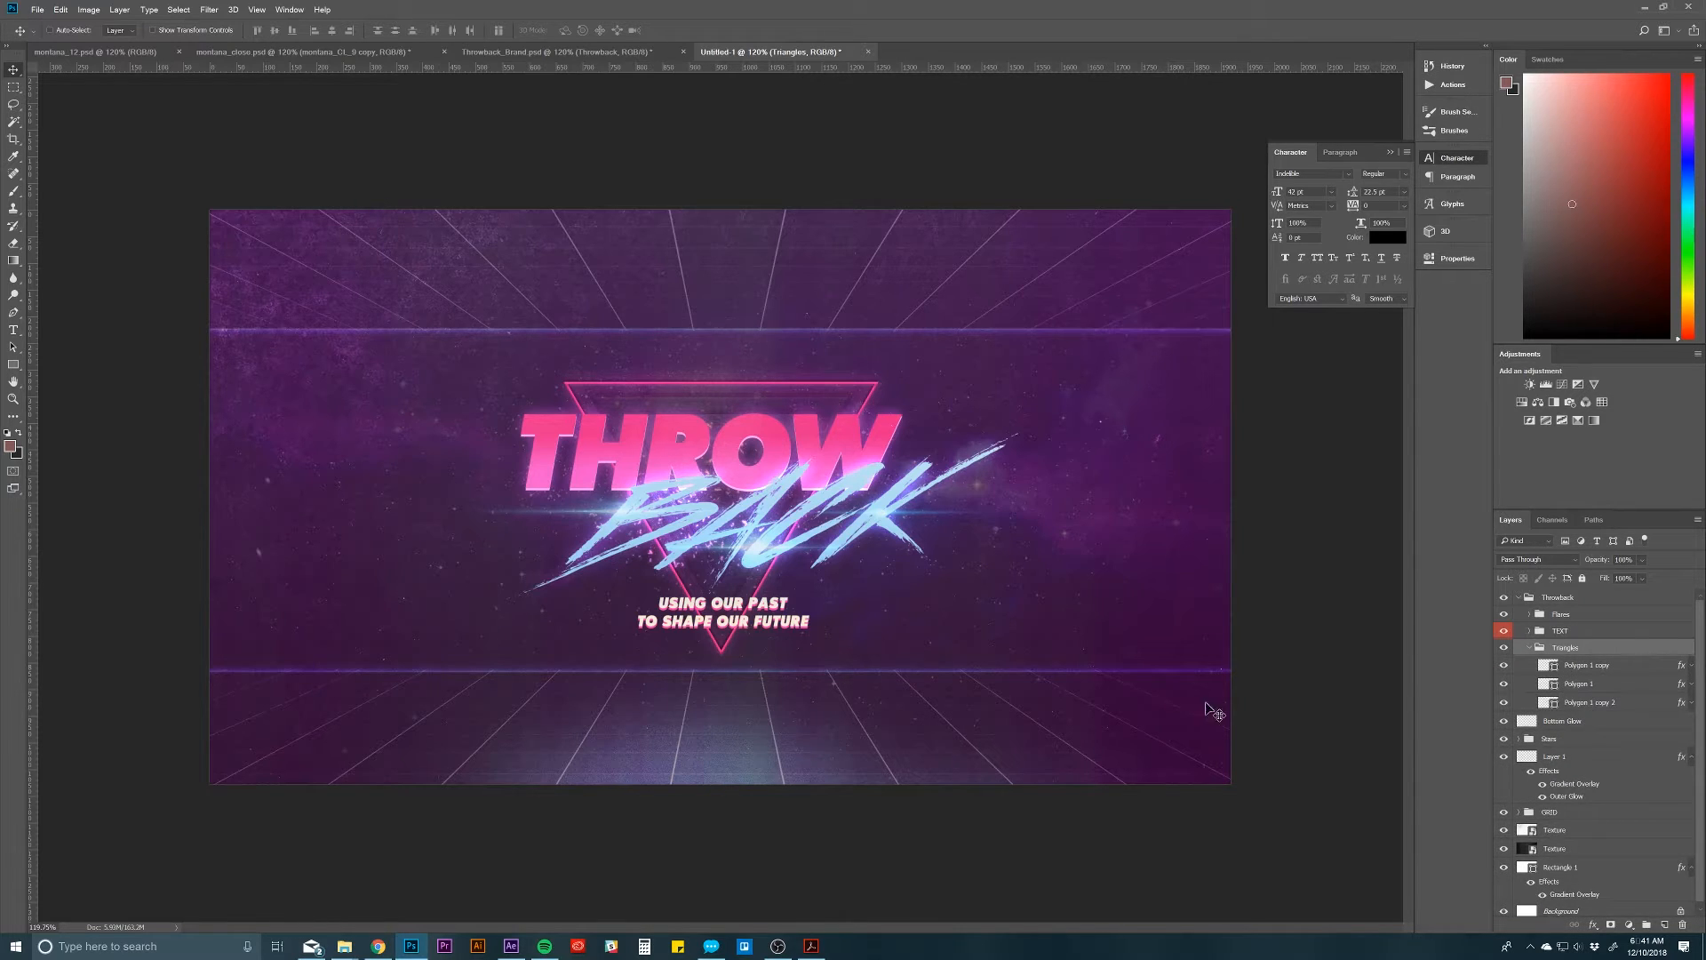
Step: Draw a three-sided, downward-pointing polygon about 344 px wide and 298 px high beside the THROW lettering
left_click(12, 367)
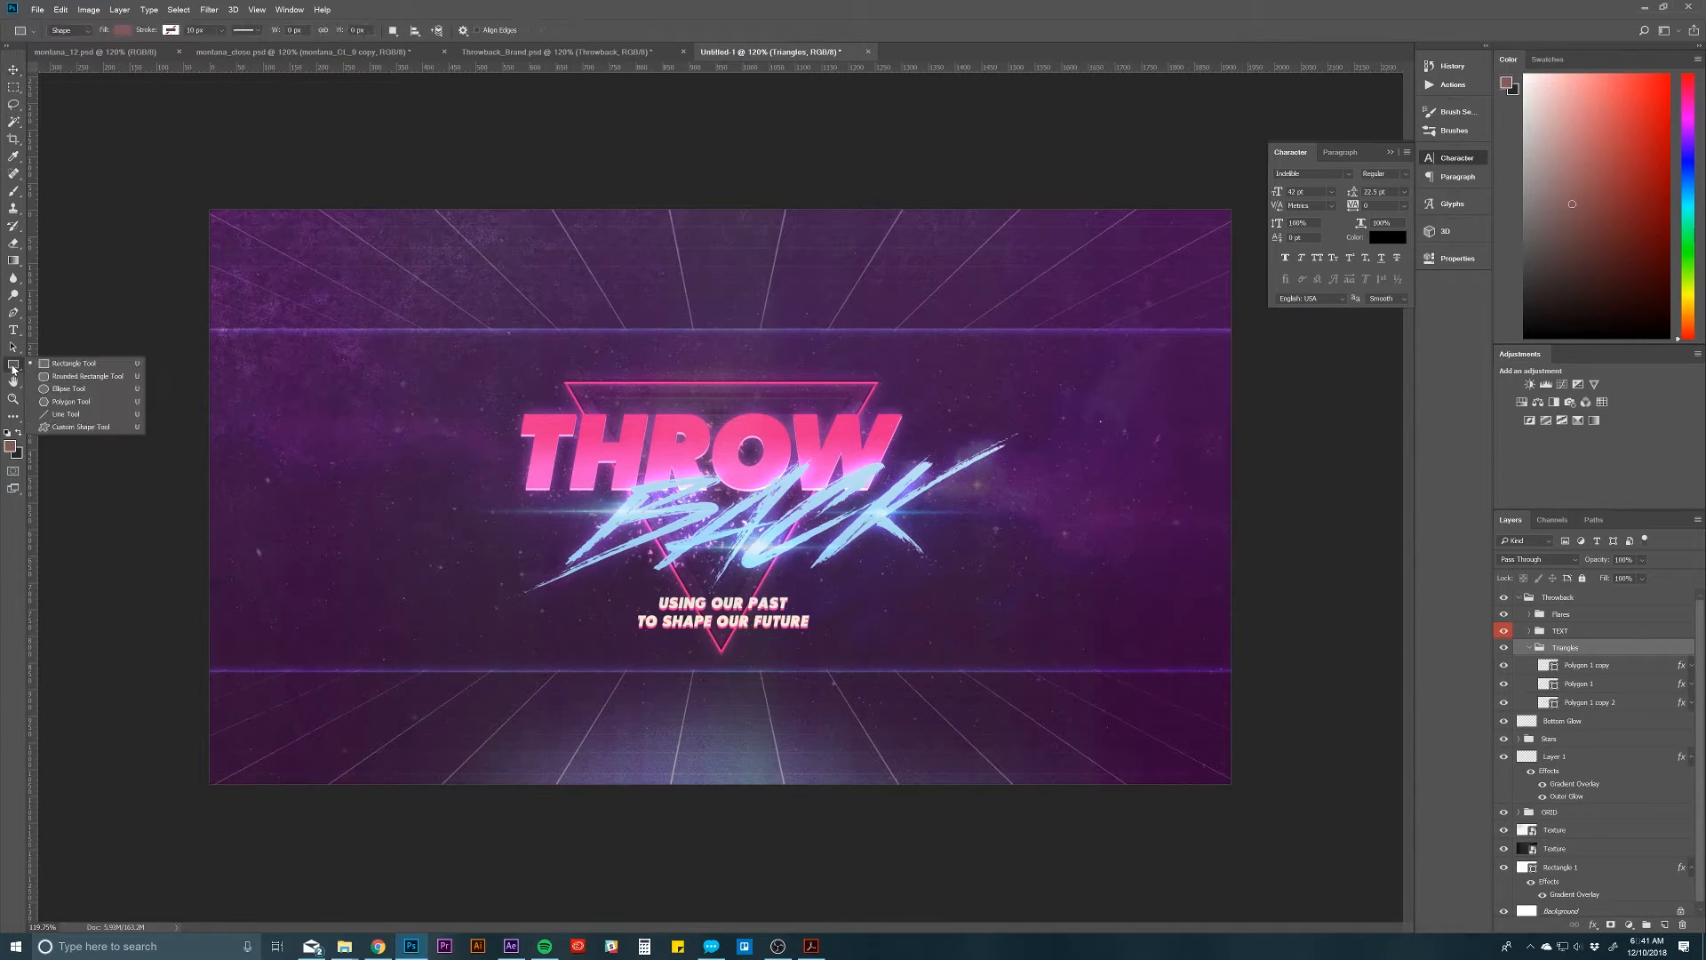
left_click(65, 402)
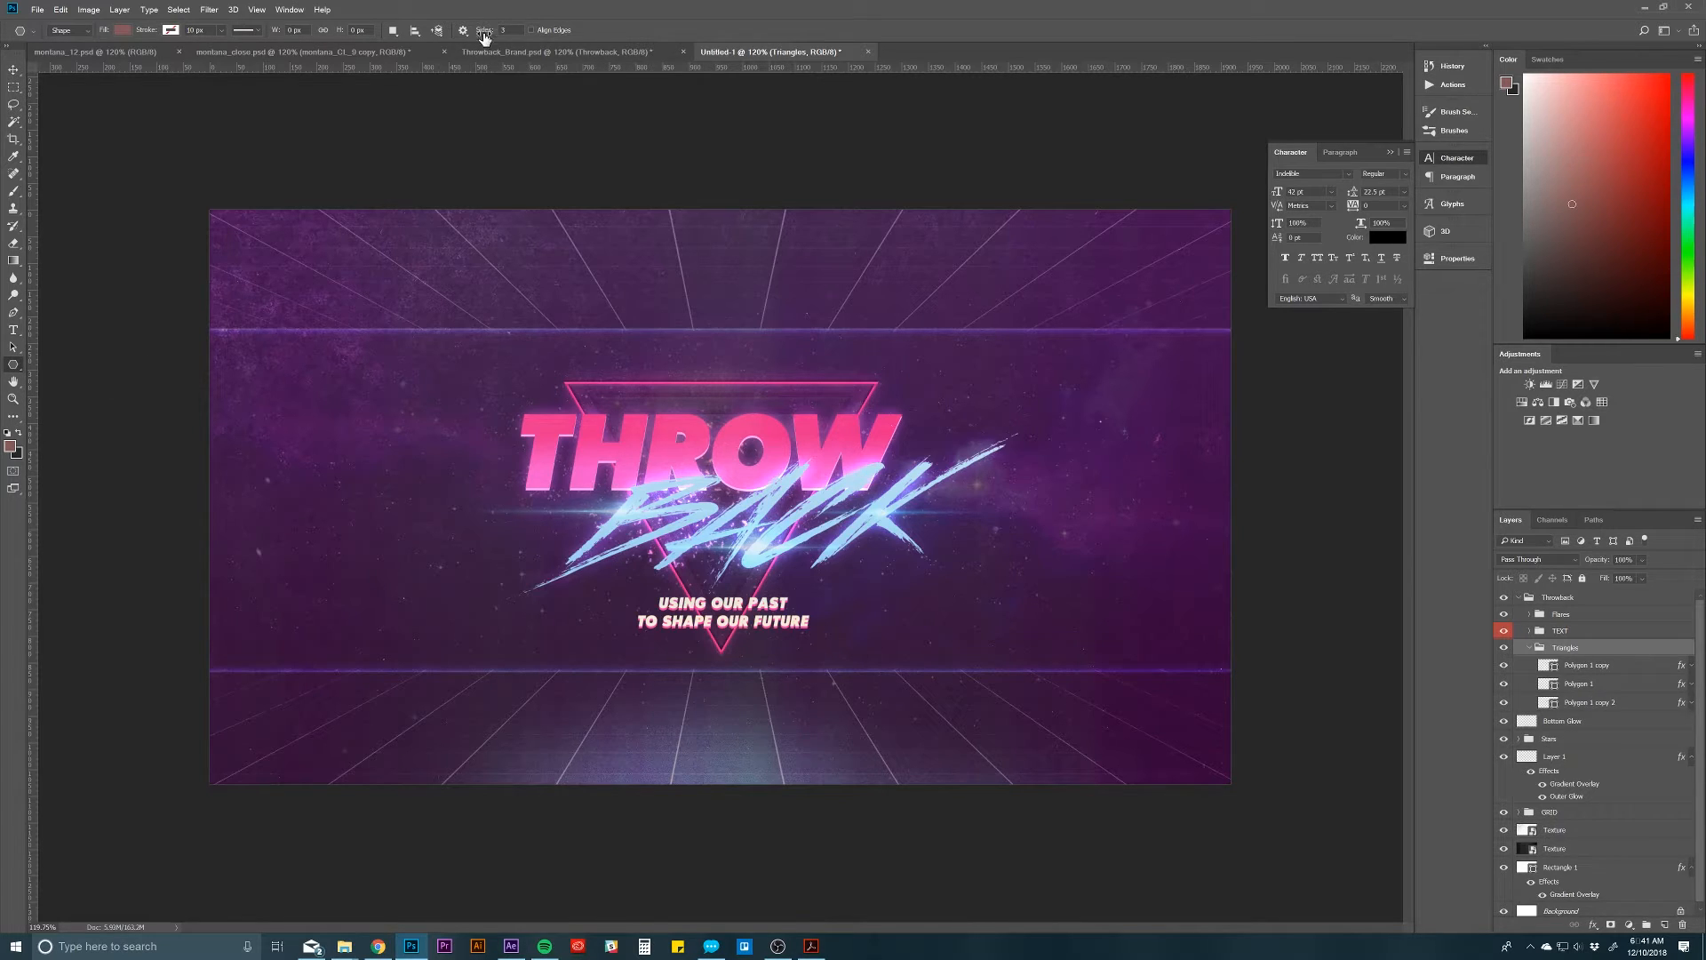
left_click_drag(327, 383, 335, 484)
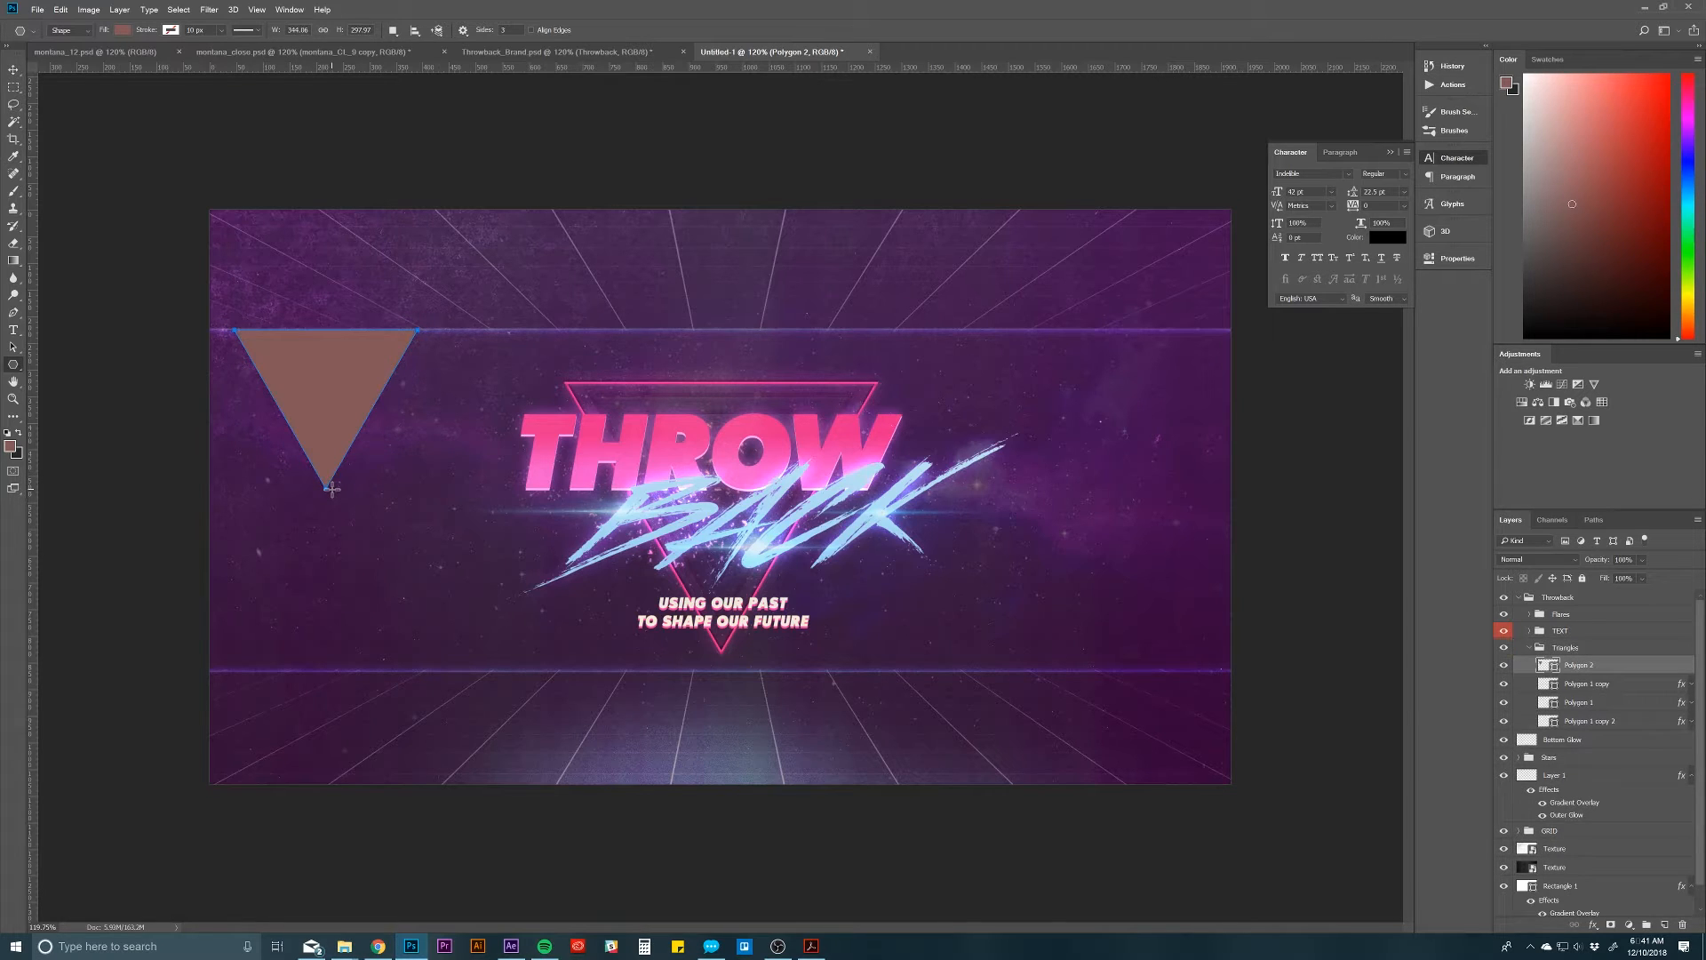
key("v")
left_click_drag(304, 421, 362, 506)
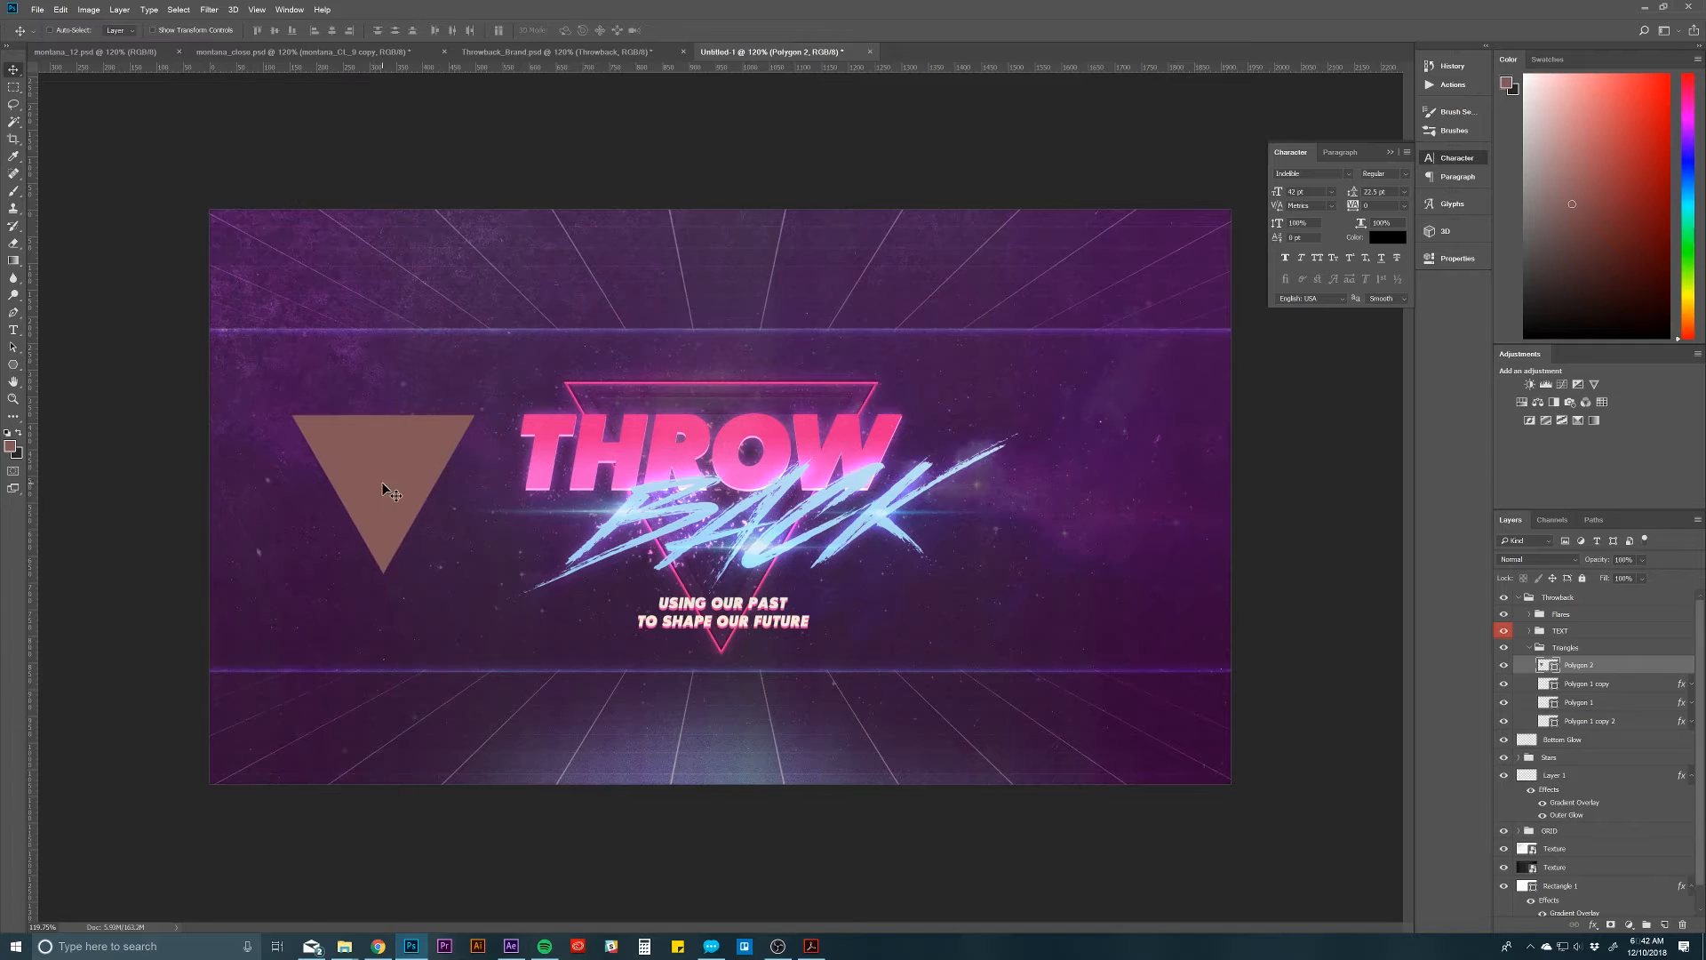
Step: Remove the new triangle's fill and give it a solid brownish-red stroke
key("u")
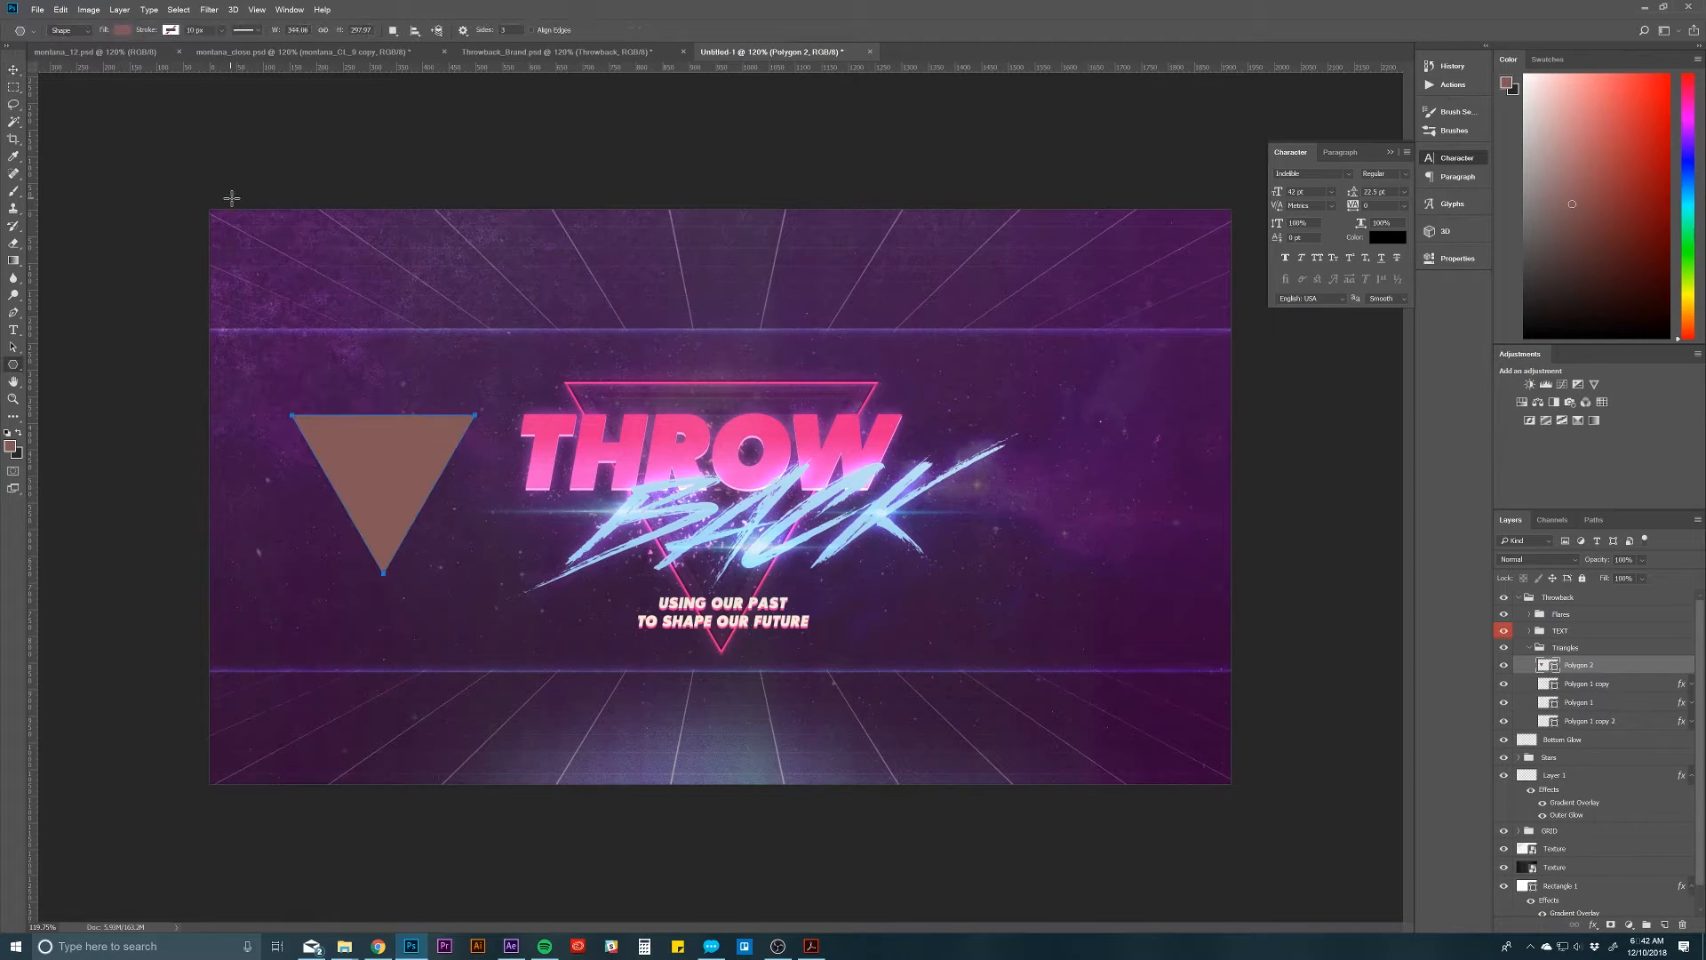
left_click(121, 31)
left_click(65, 55)
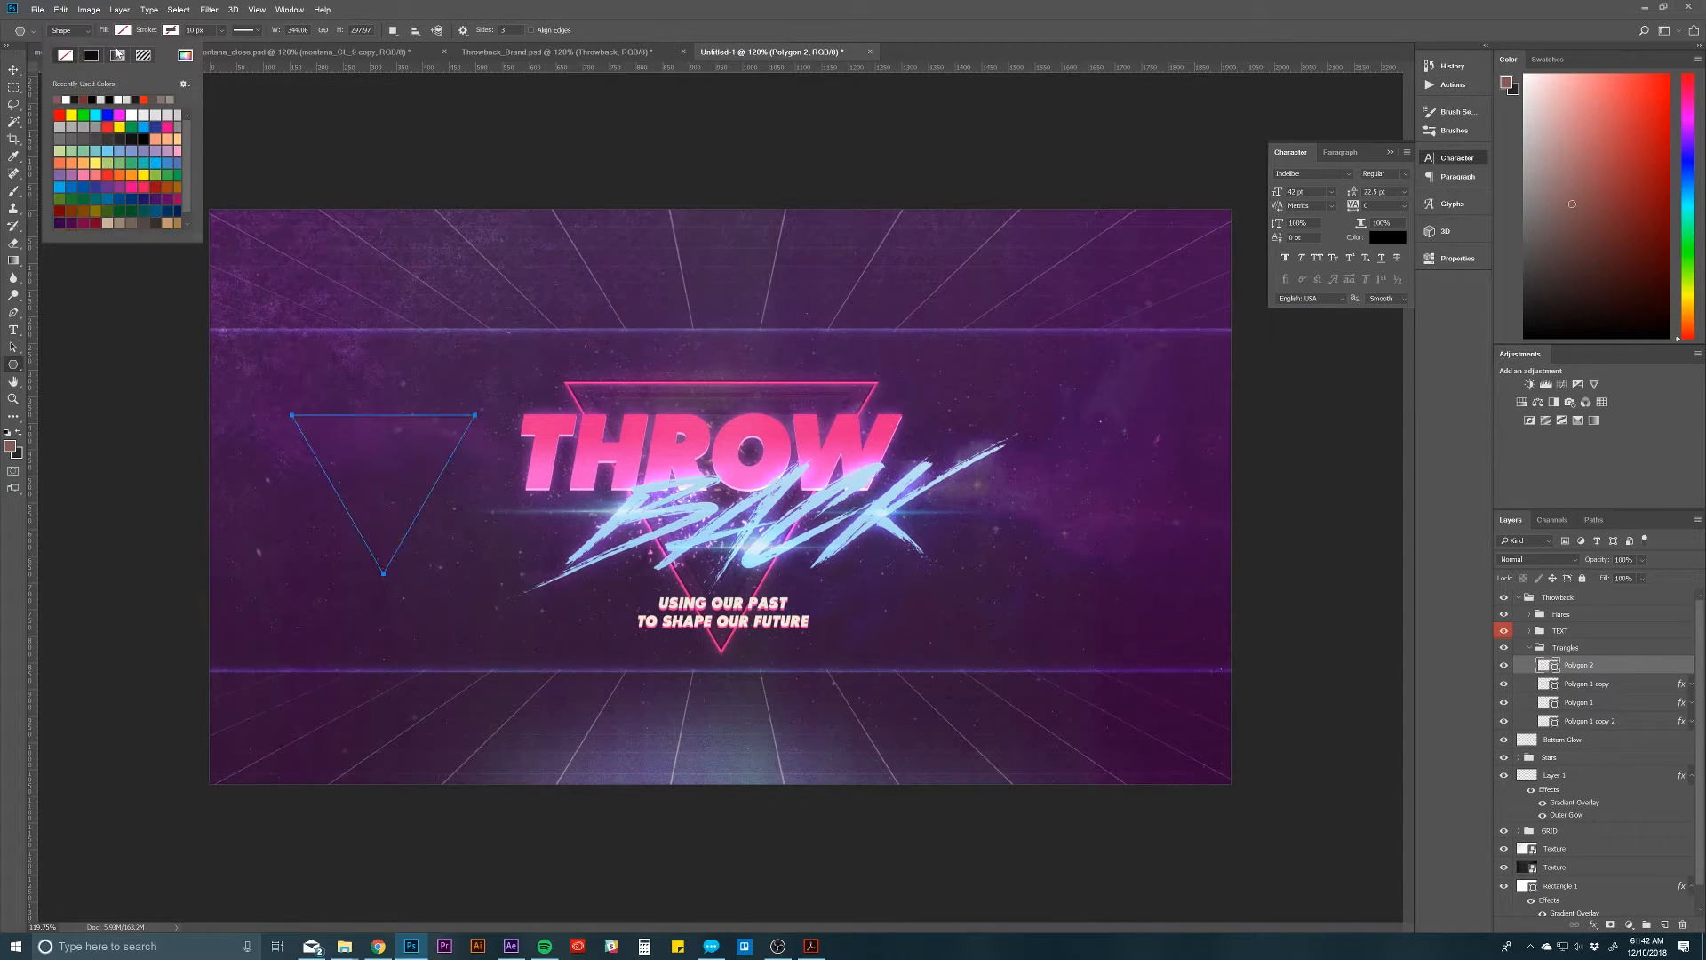
left_click(171, 30)
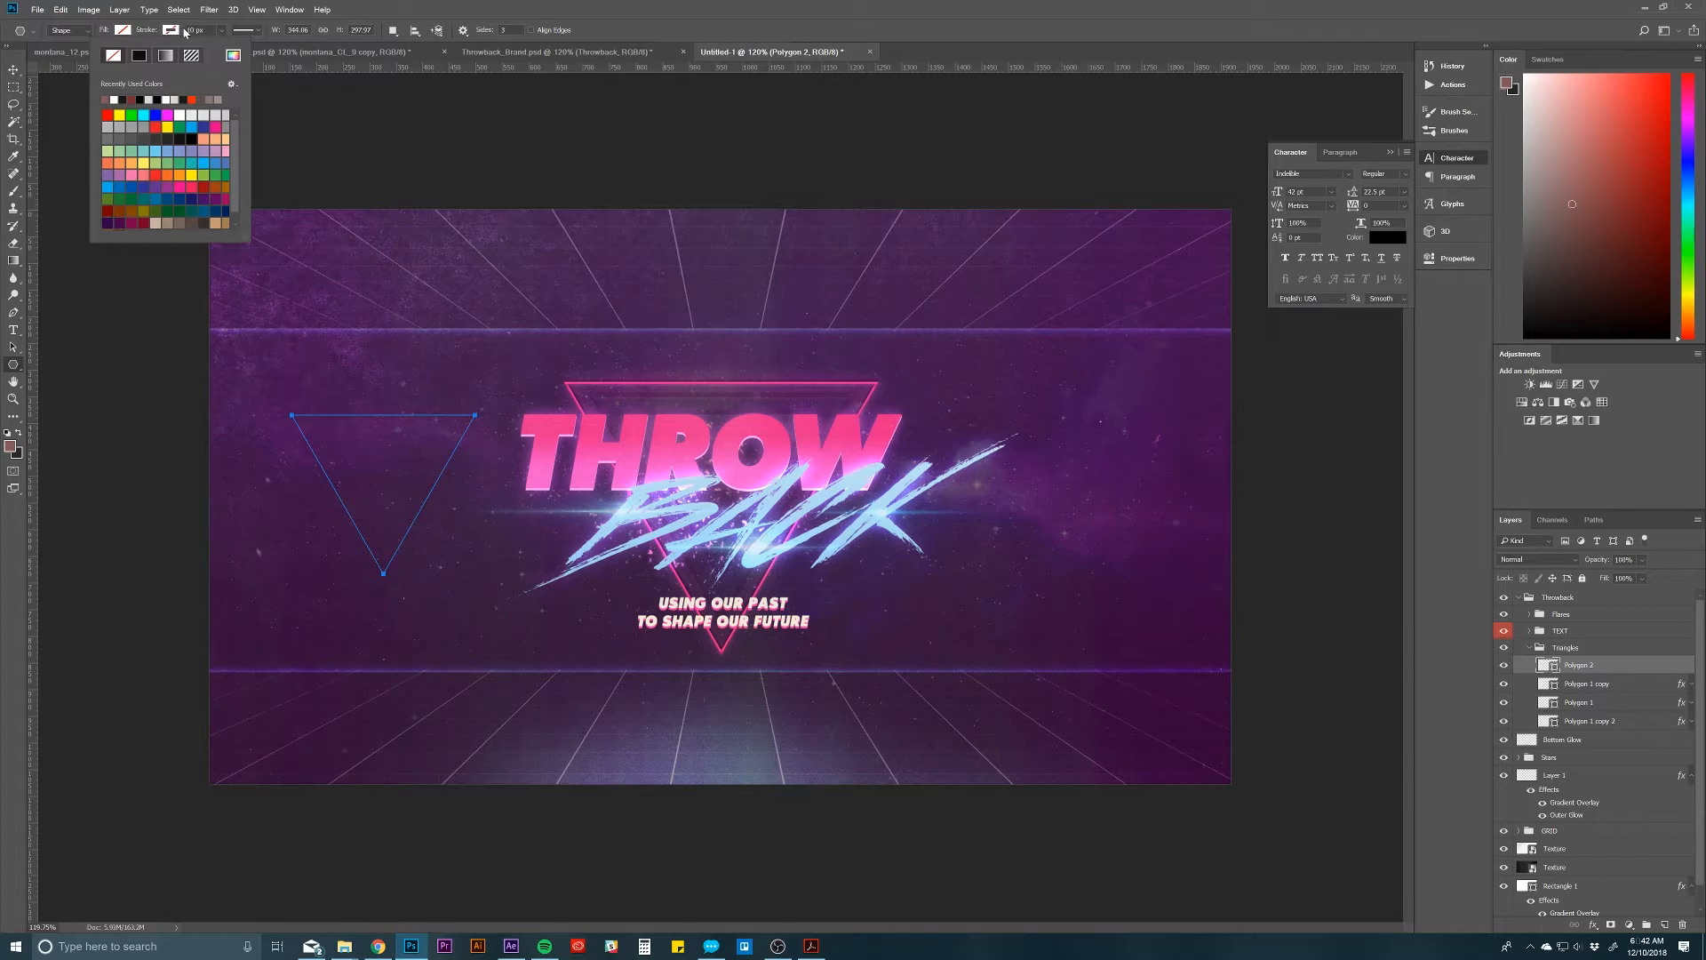
left_click(189, 30)
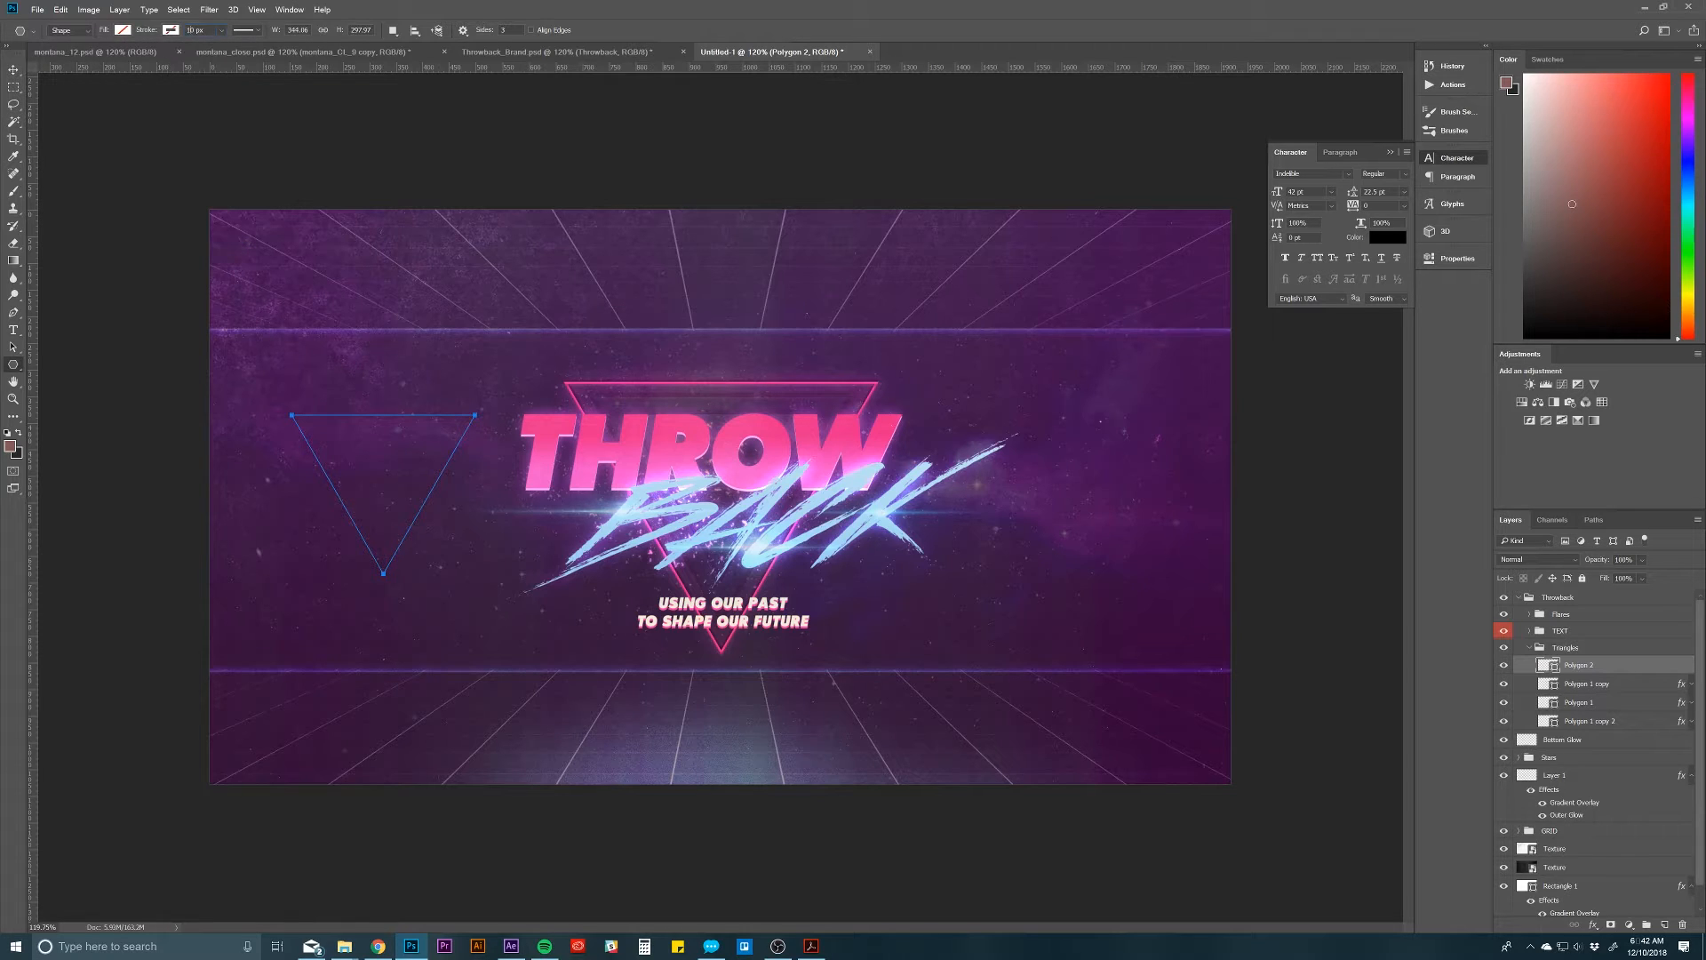
key("Return")
left_click(170, 31)
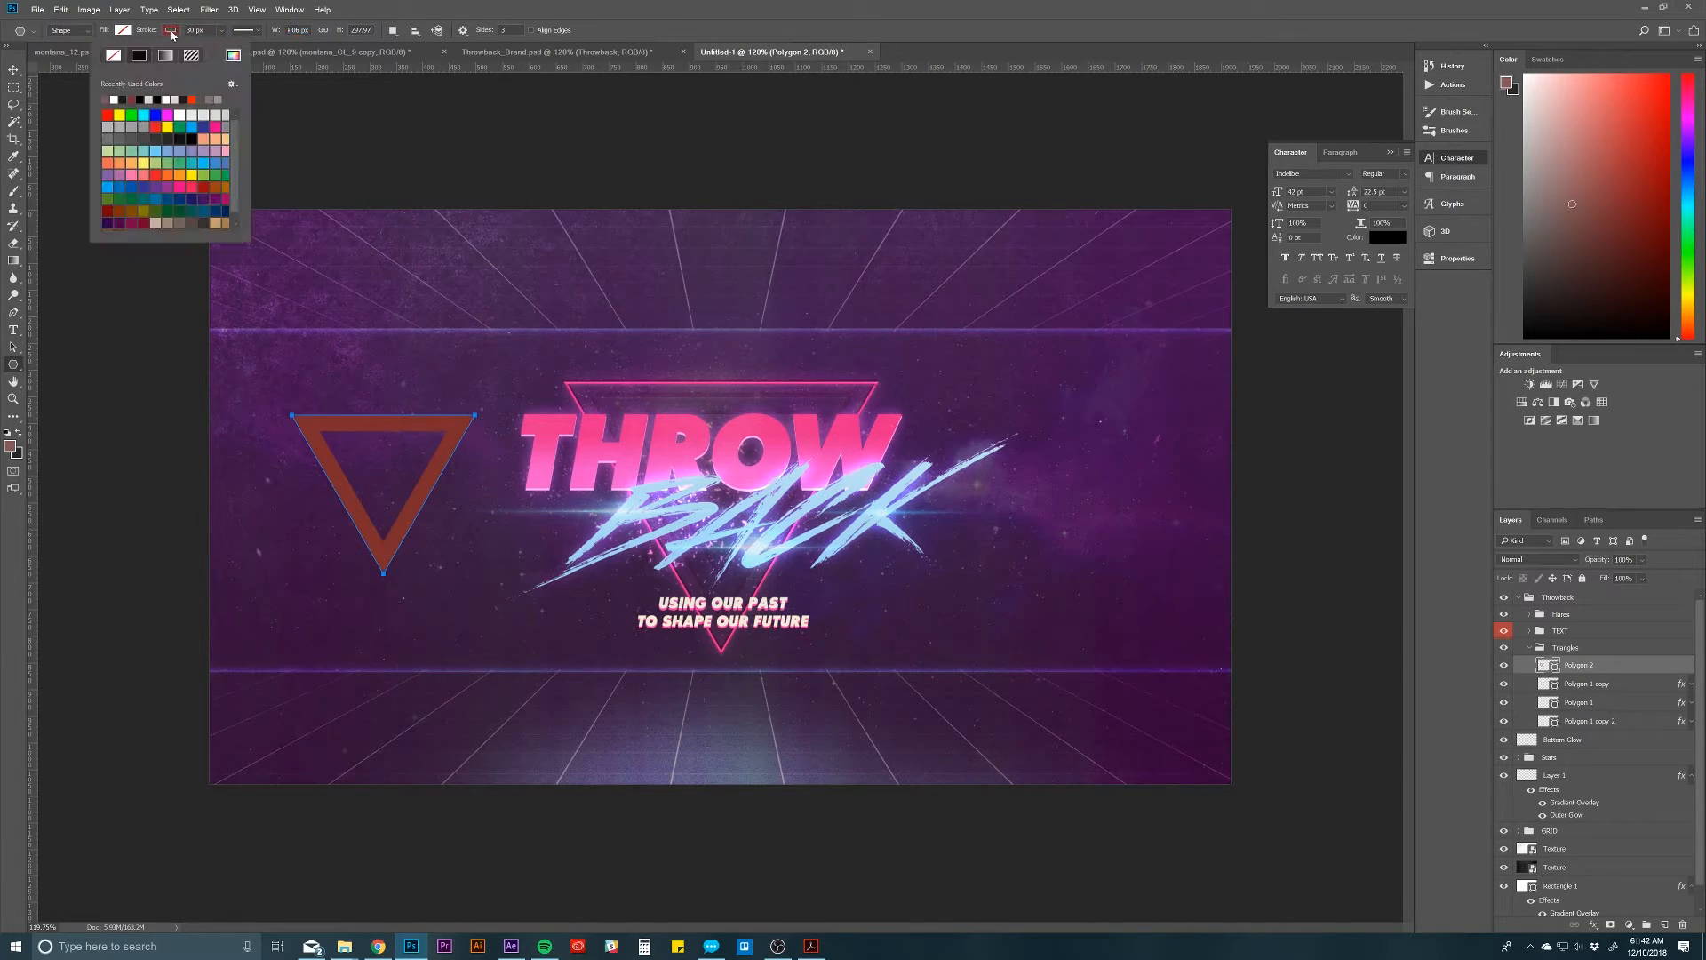
Step: Set the new triangle's stroke width to 8 px
left_click(185, 35)
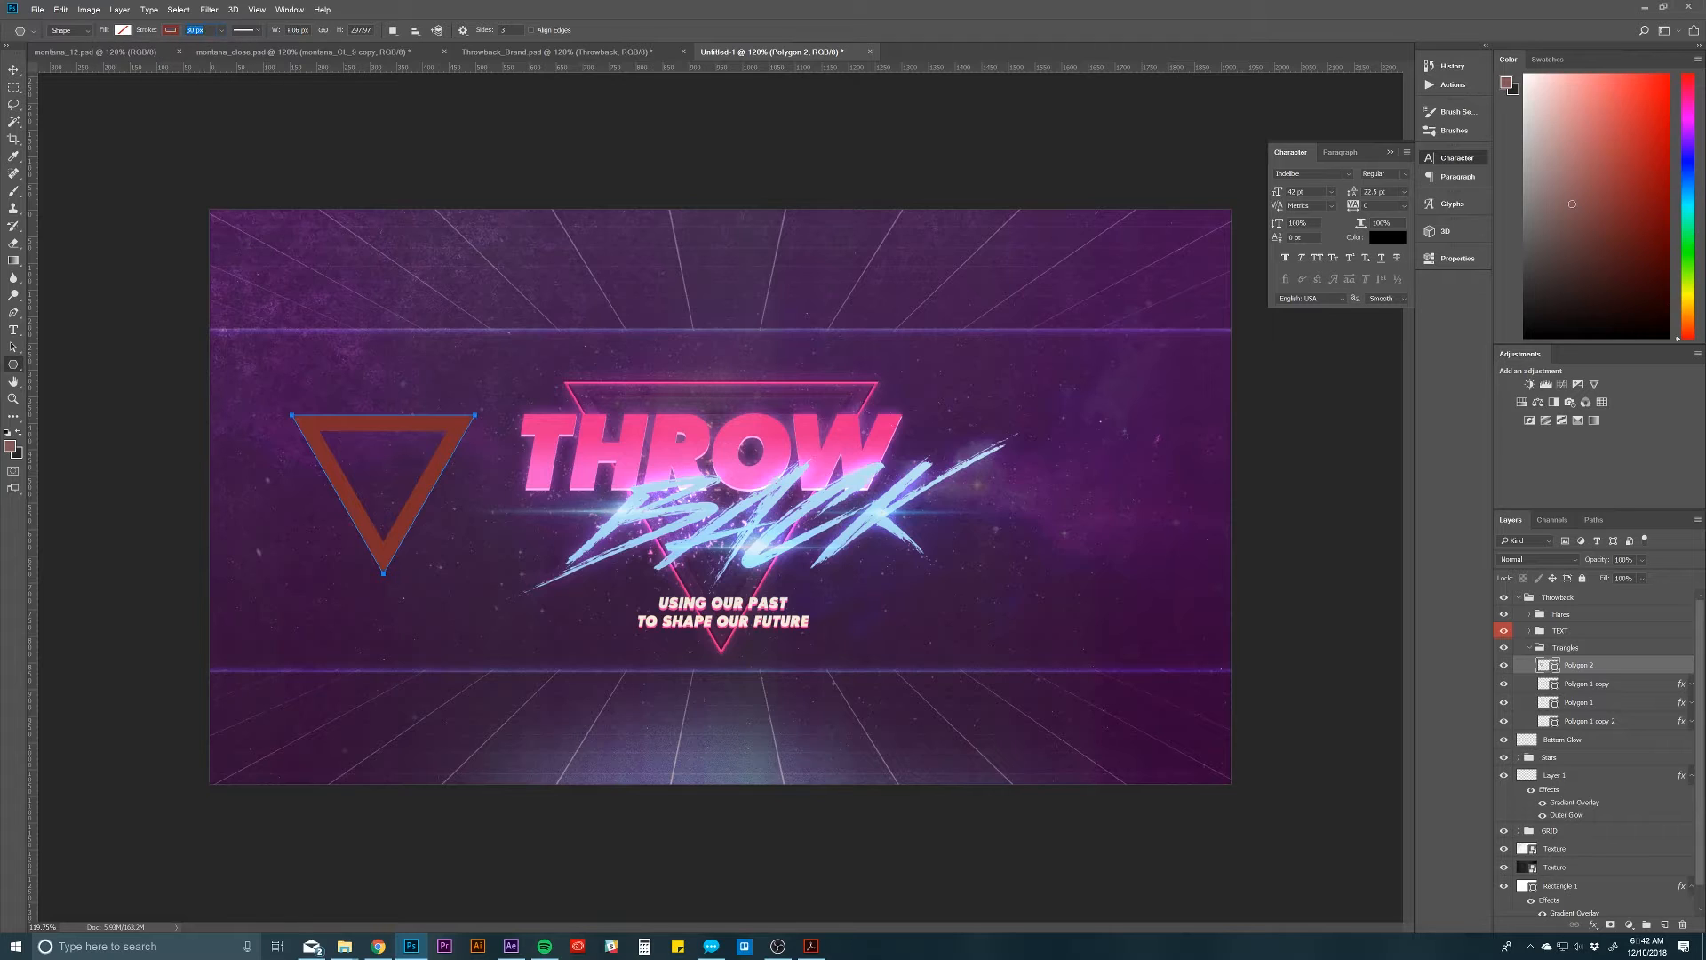
type("10")
key("Tab")
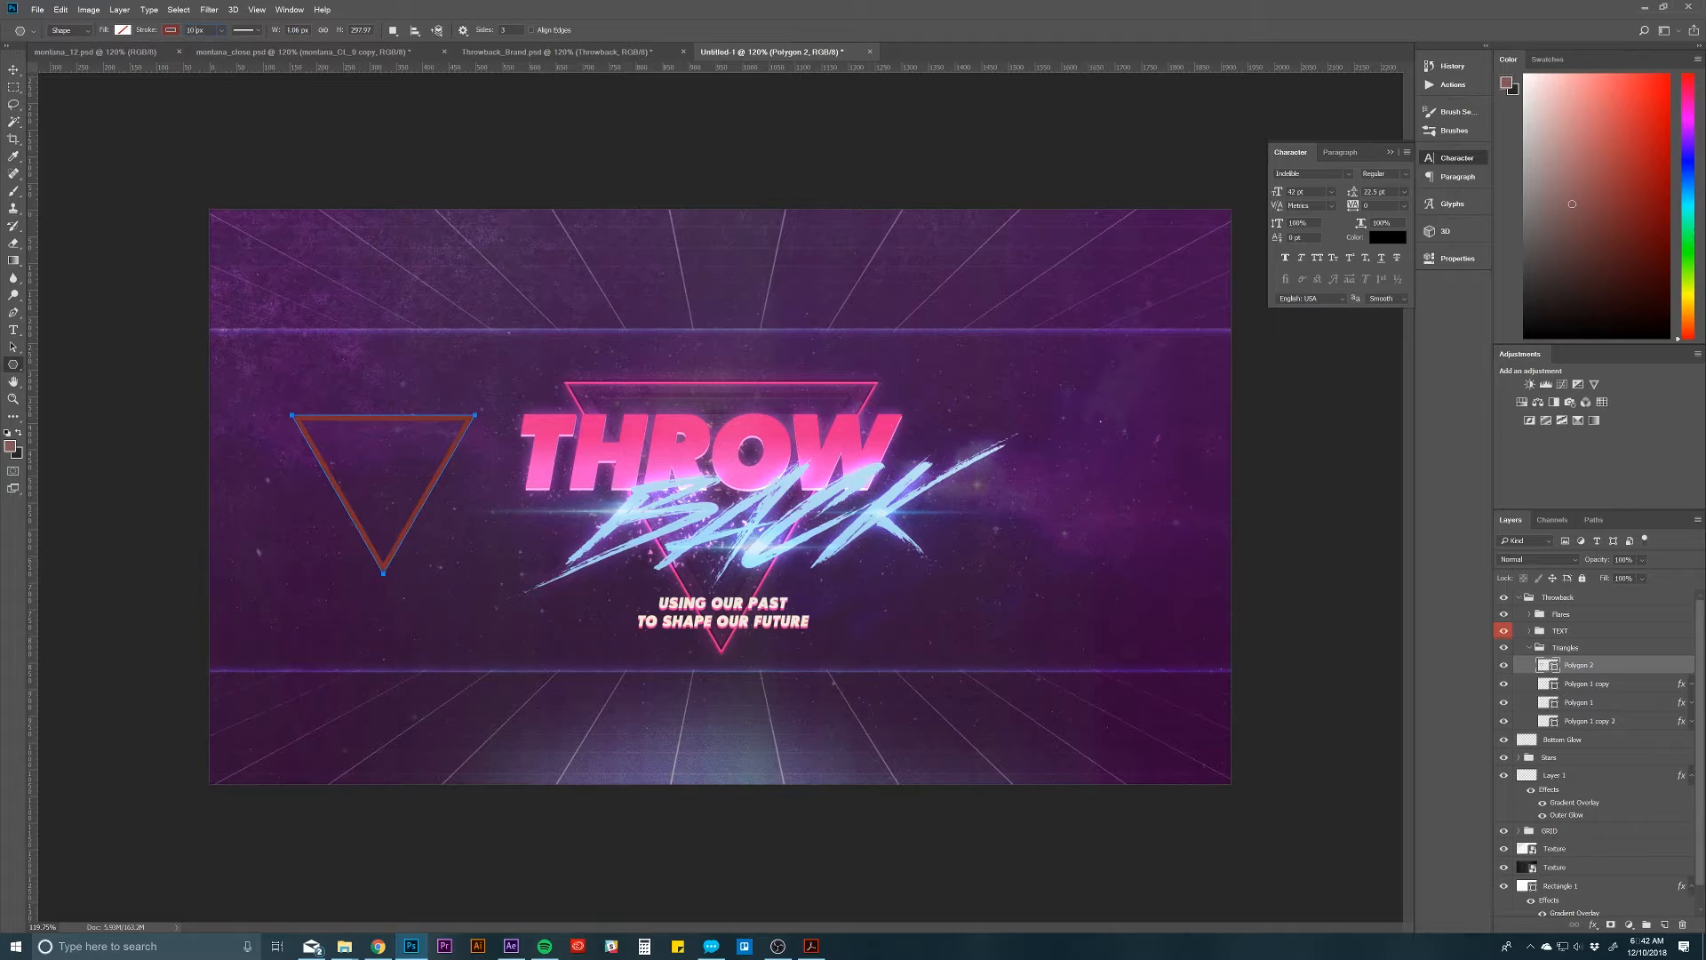
type("8")
Step: Copy the Bevel & Emboss and Outer Glow effects from Polygon 1 copy onto Polygon 2 and select Polygon 2
left_click(1693, 686)
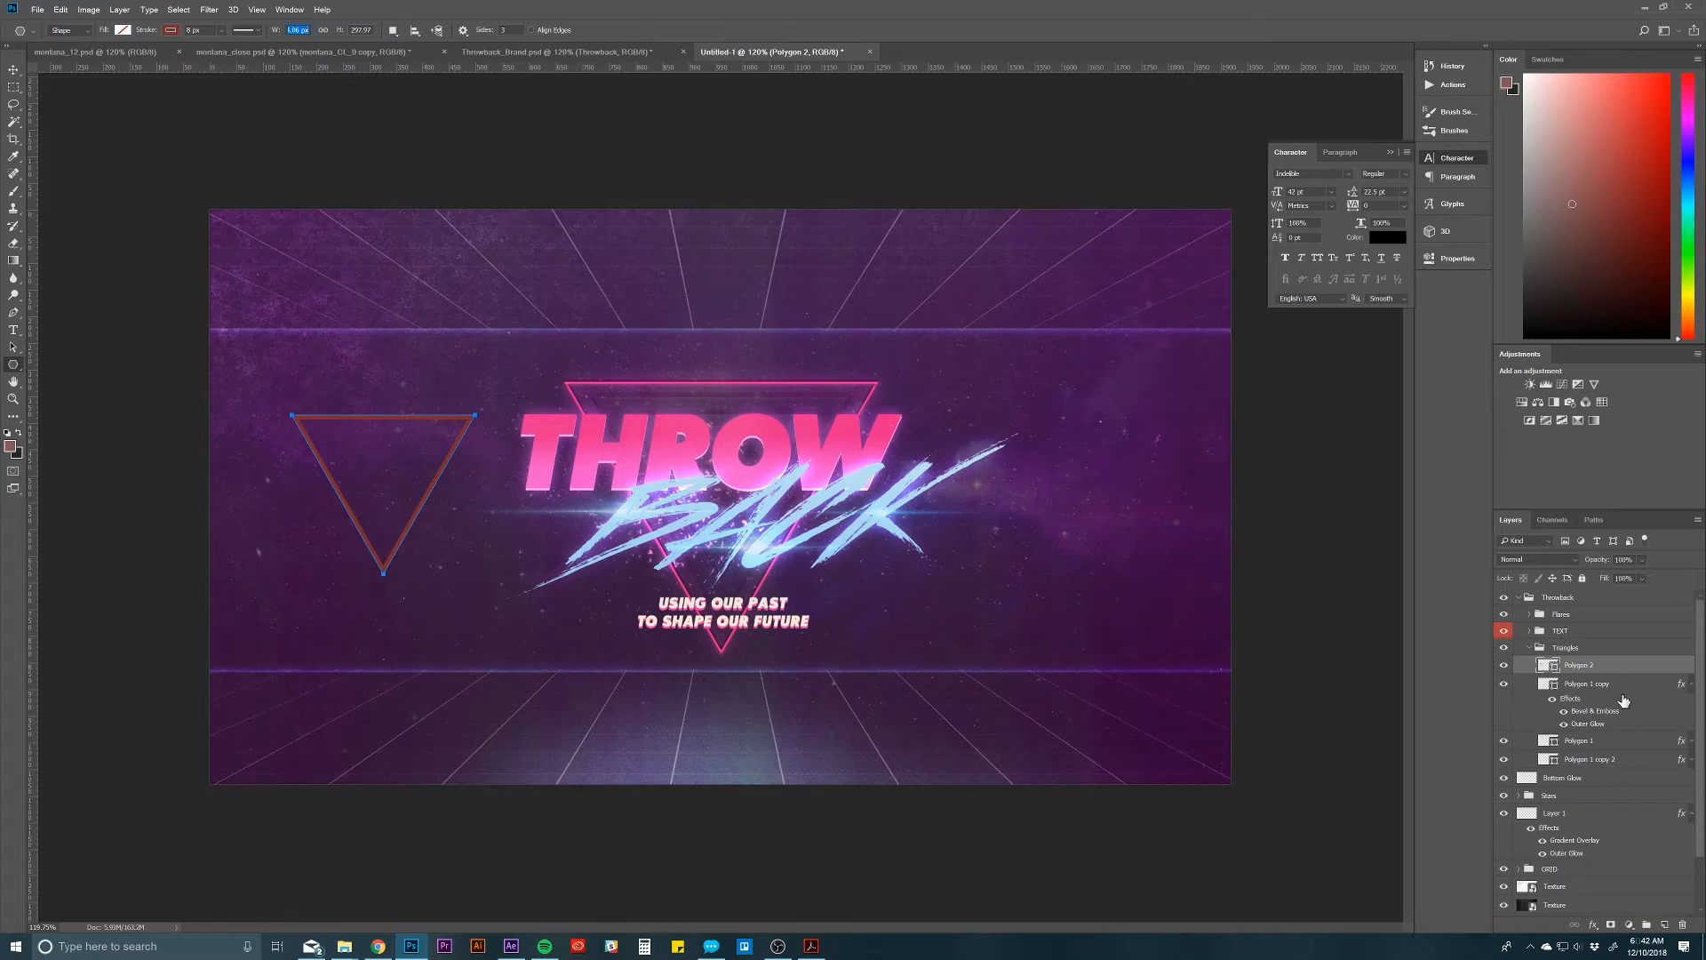
left_click(1593, 709)
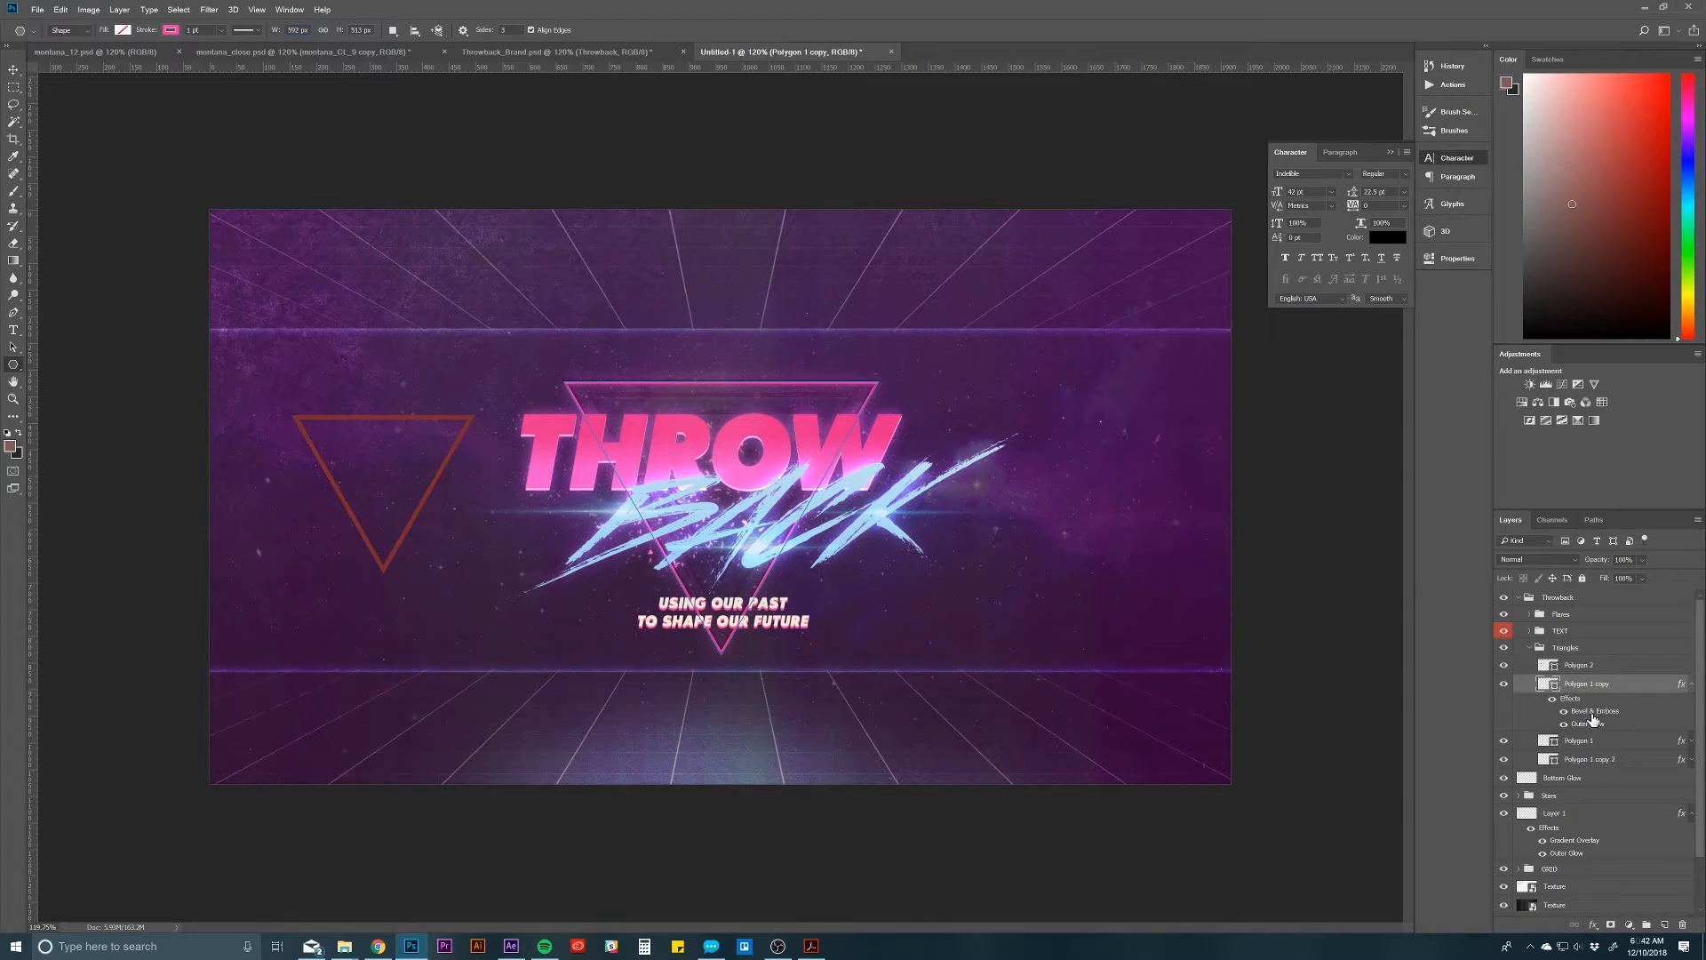
left_click_drag(1575, 703, 1587, 670)
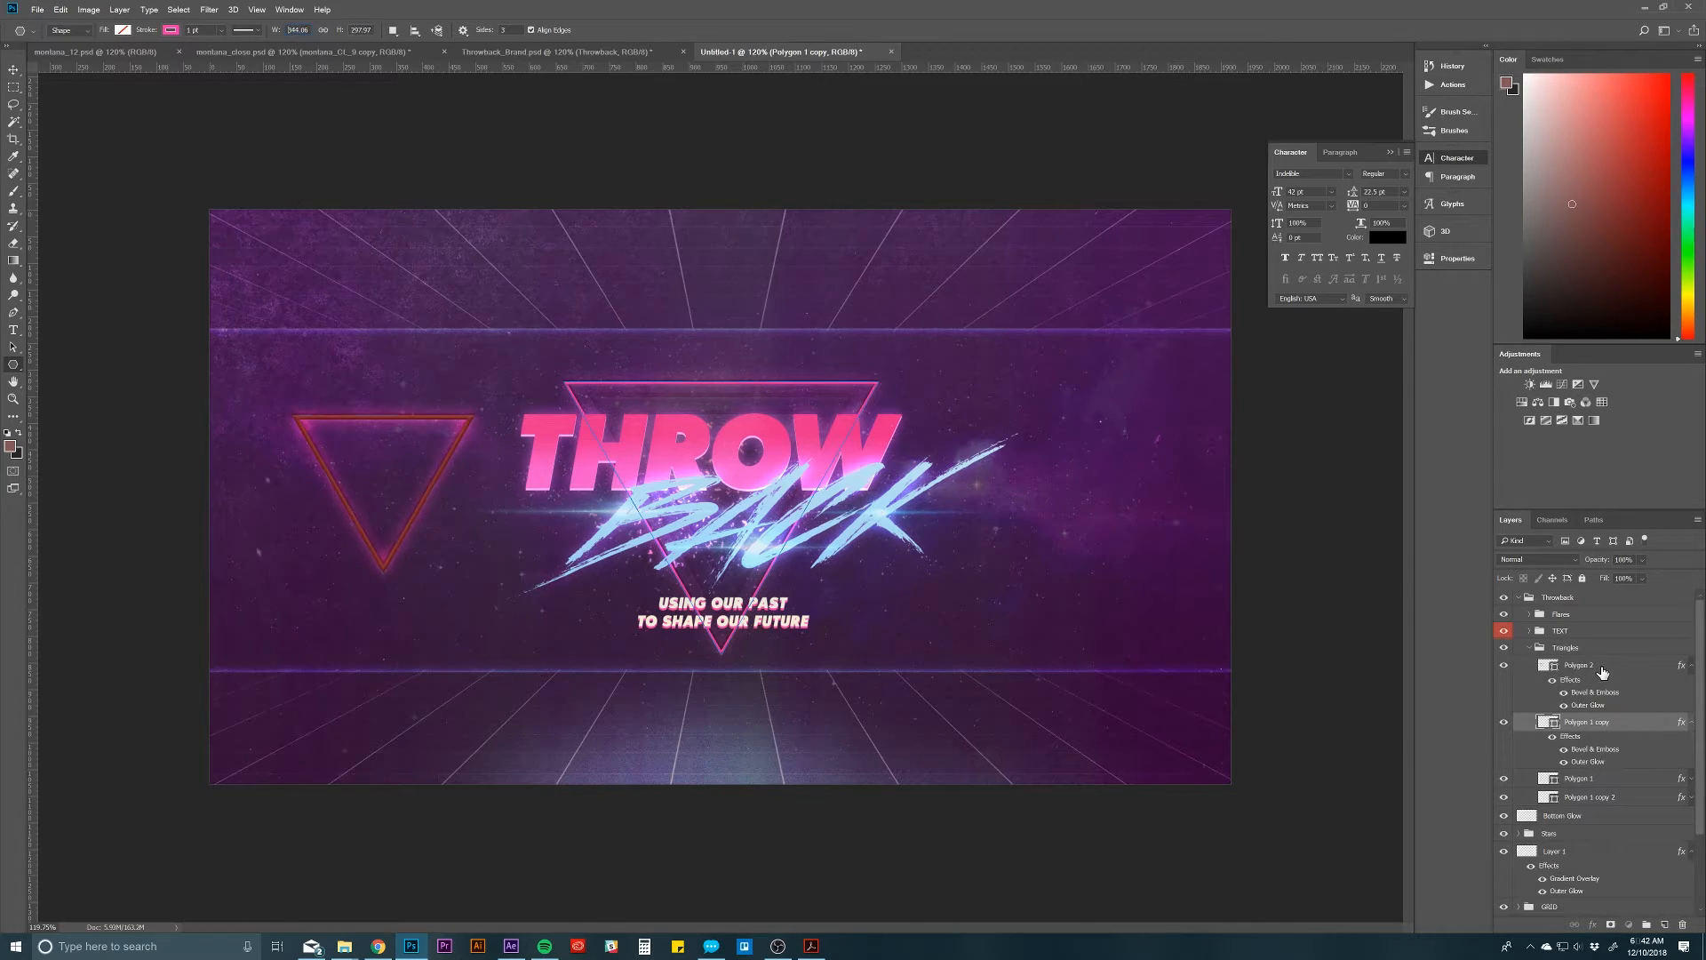
left_click(1596, 673)
left_click(1621, 724)
left_click(1622, 672)
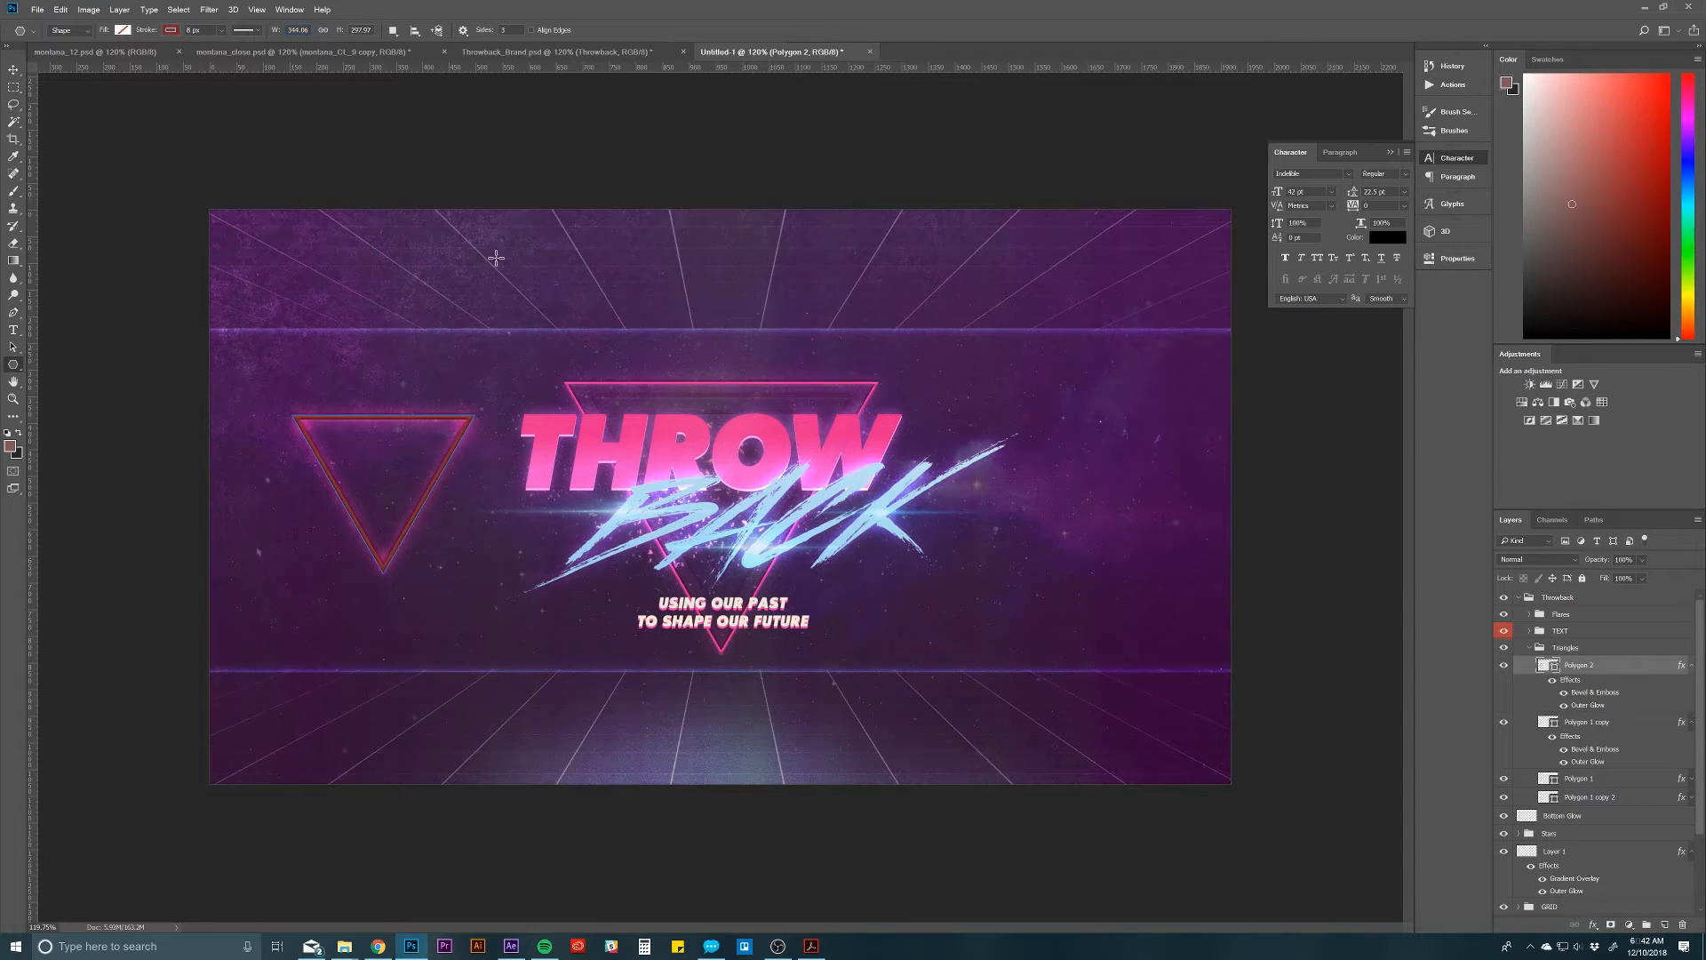
Step: Try a pale orange stroke on Polygon 2, then choose the hot pink swatch for it
left_click(171, 30)
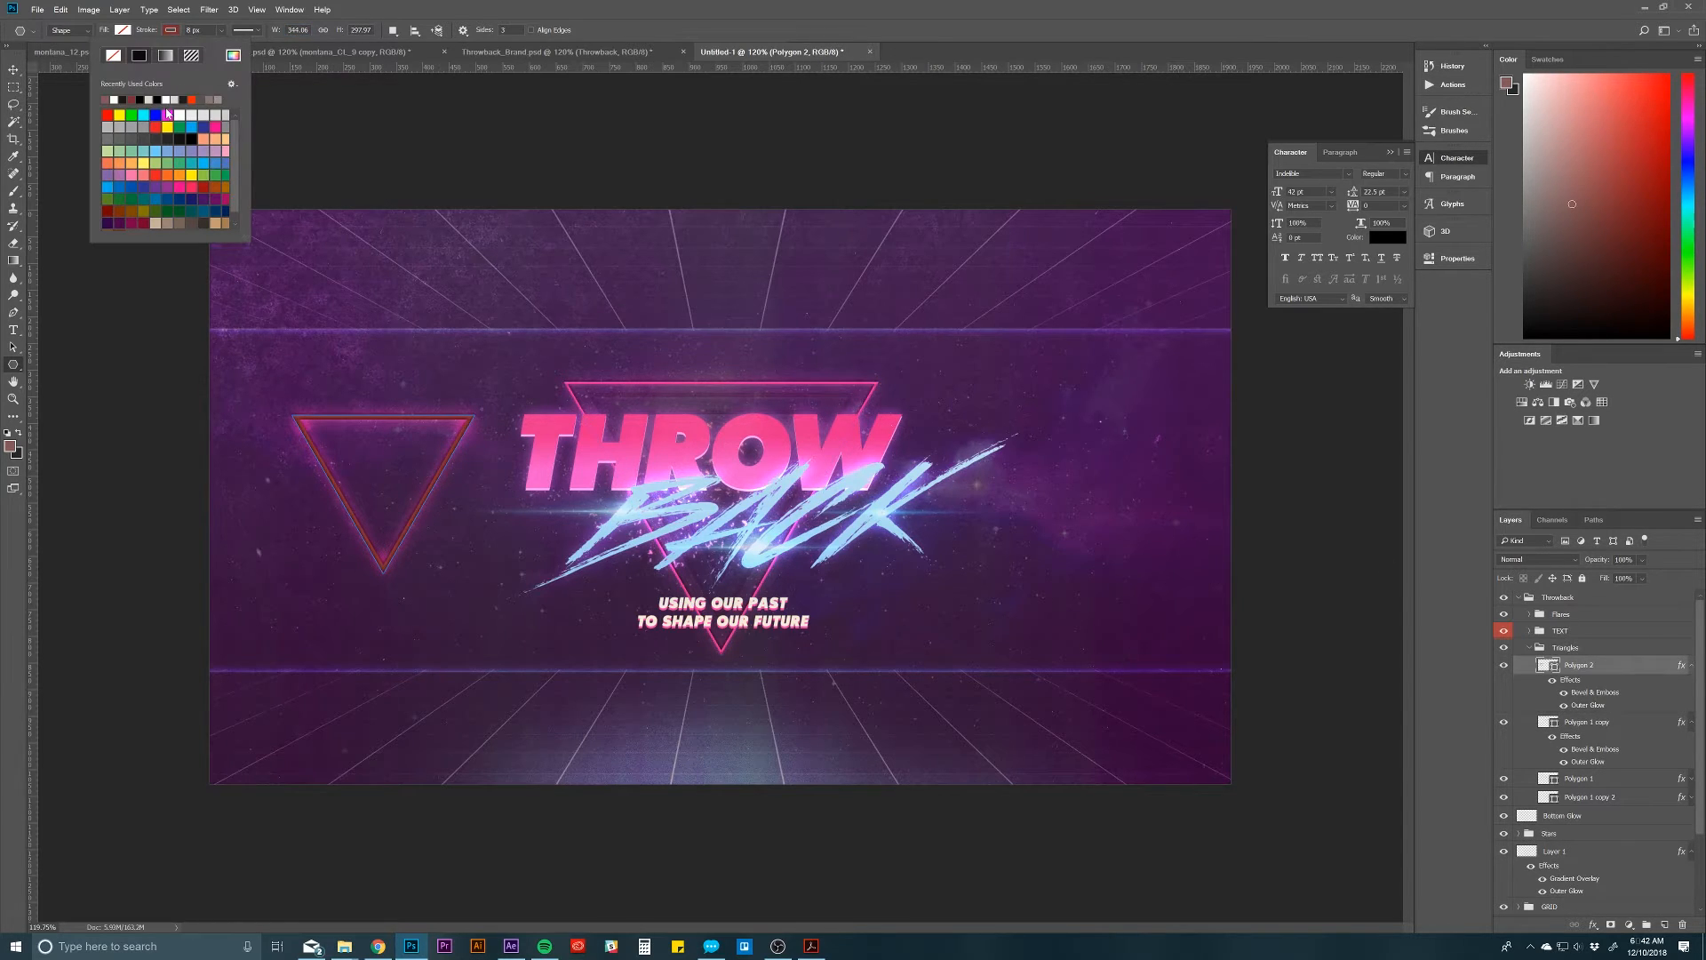
left_click(213, 138)
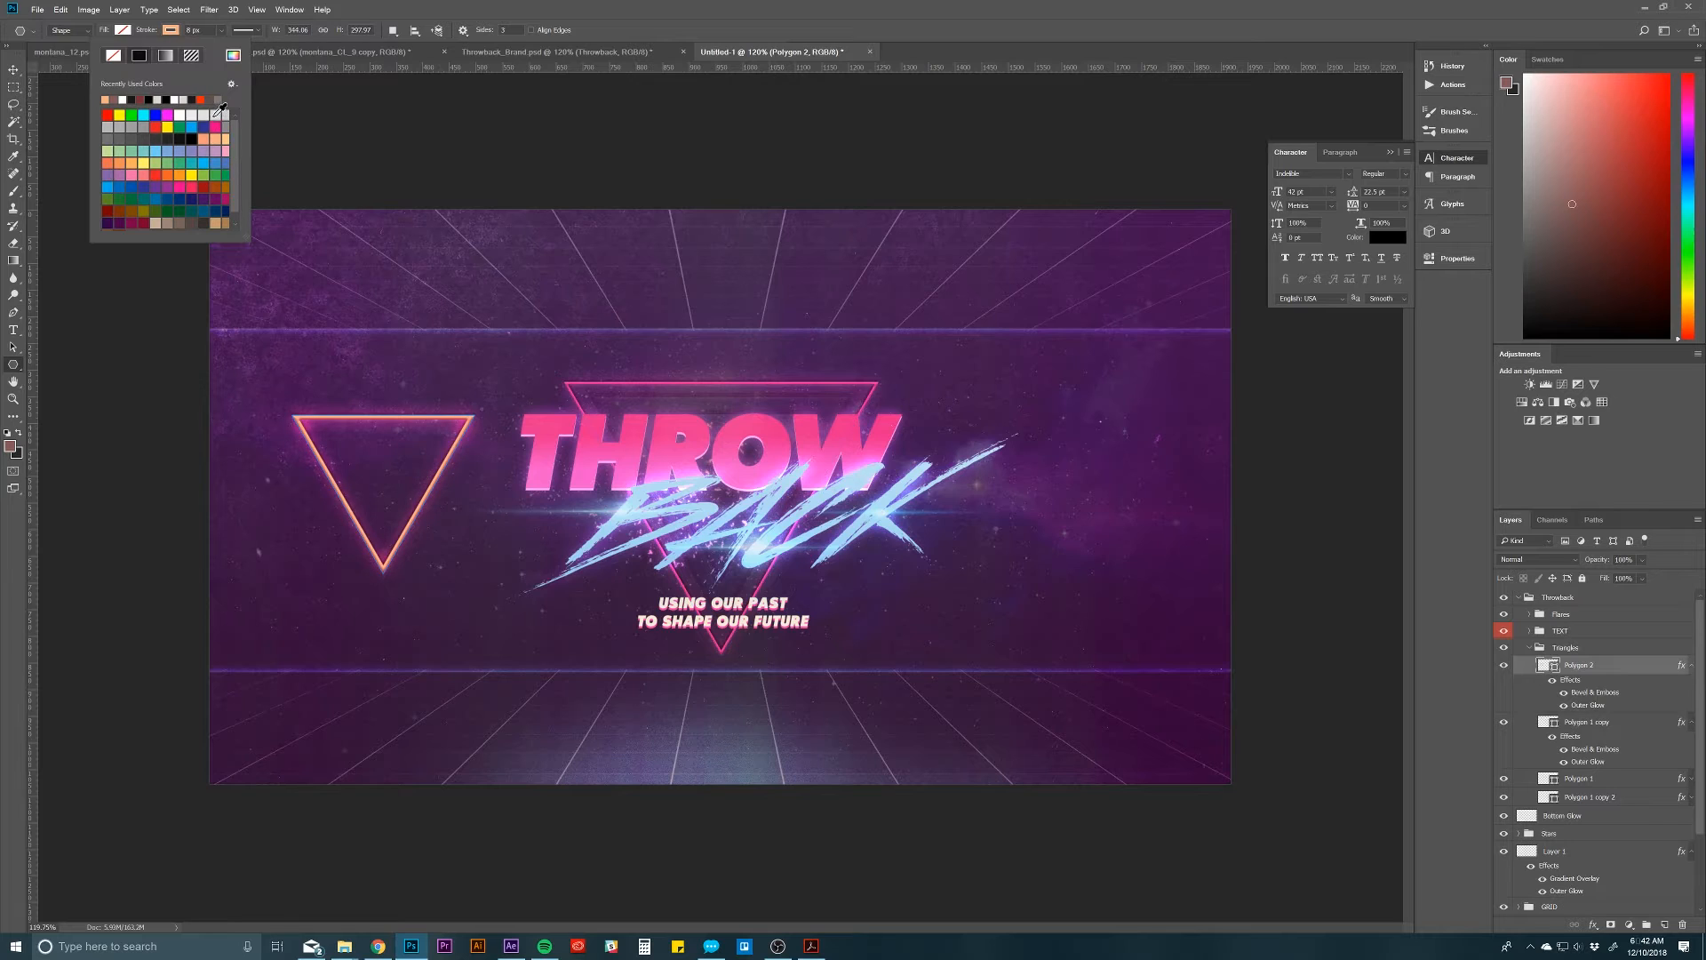
left_click(215, 125)
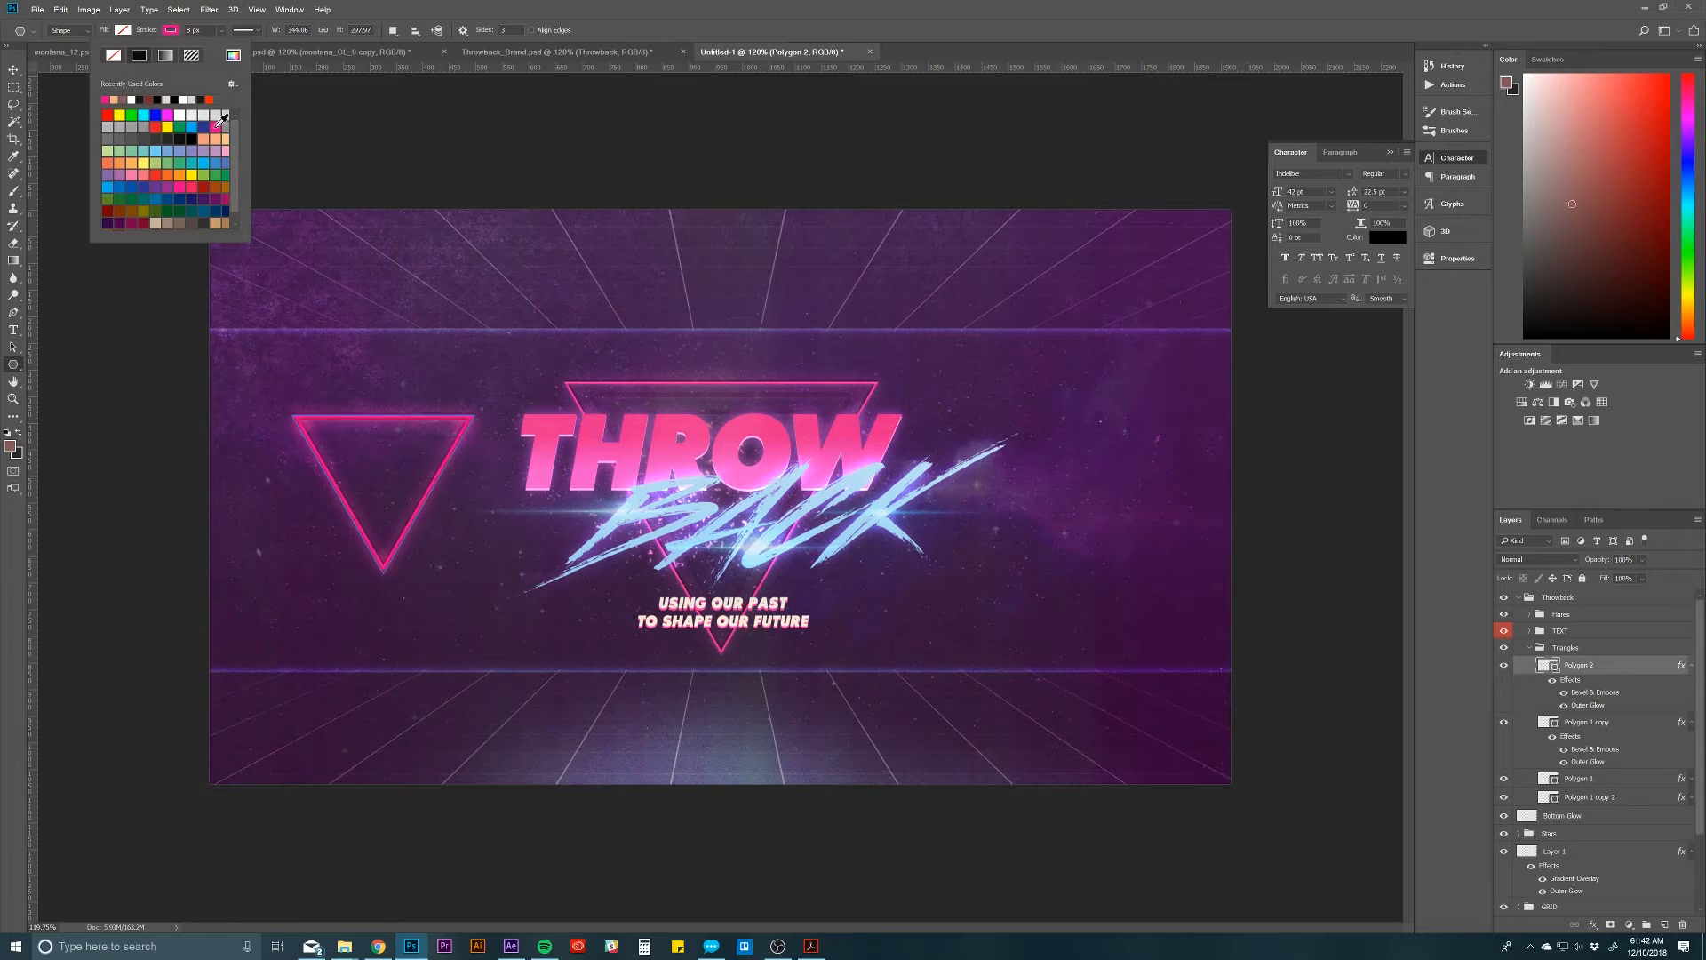
left_click(149, 34)
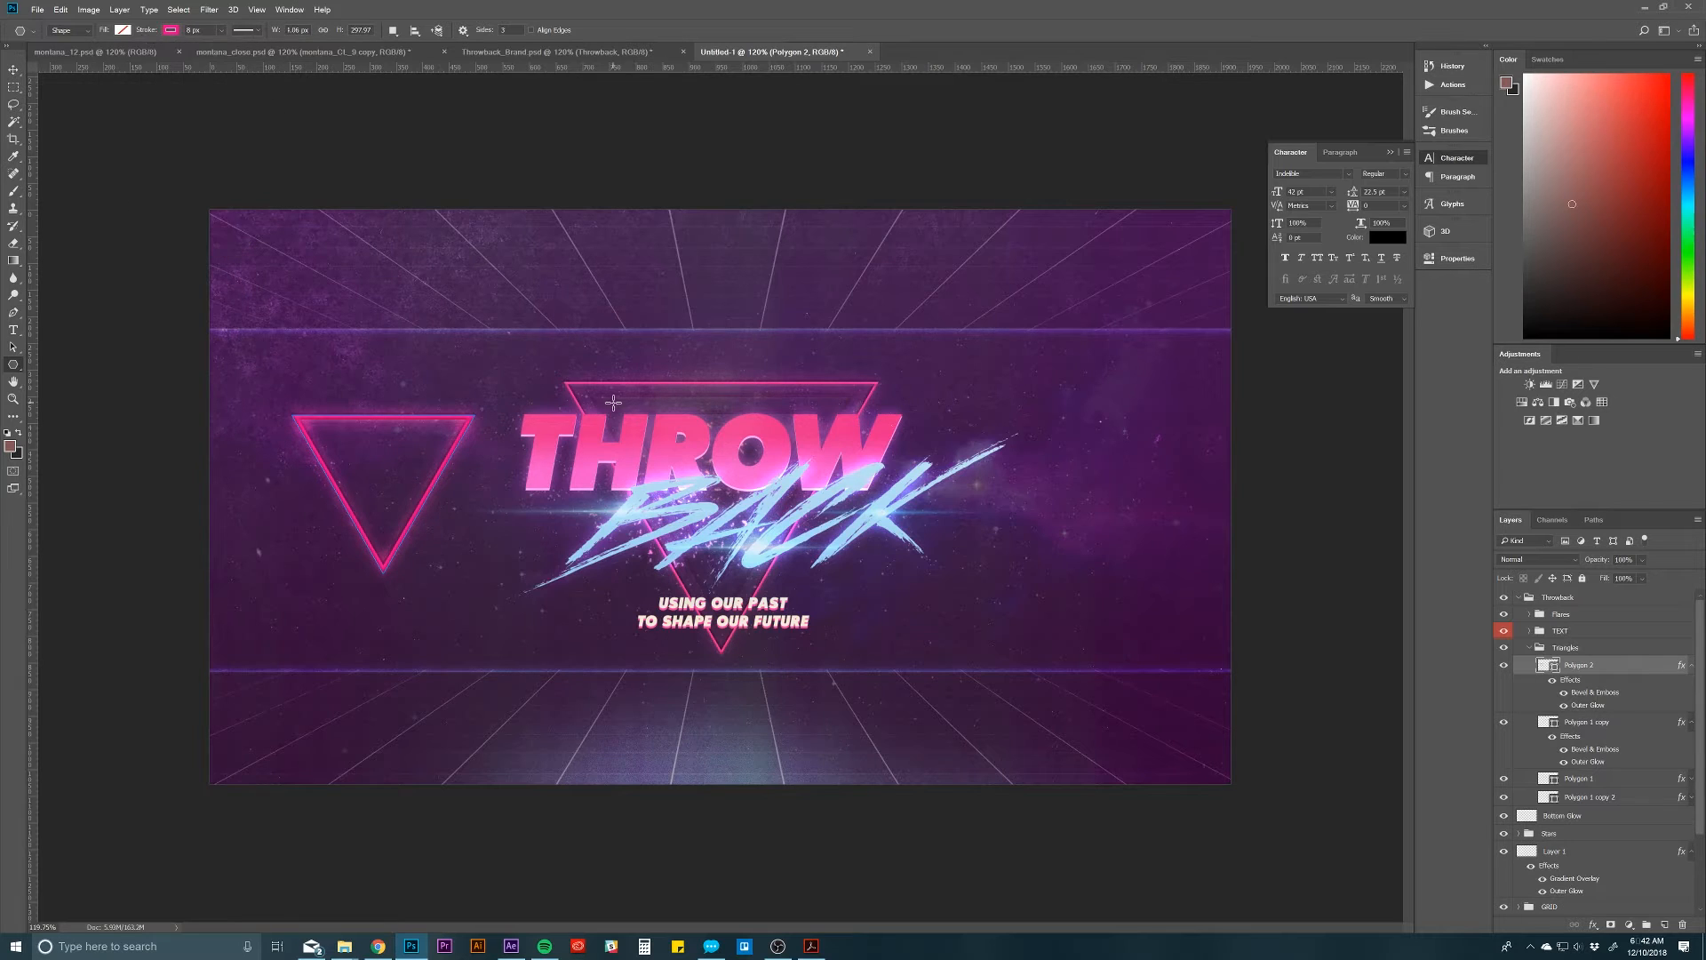
Step: Examine Polygon 2's Outer Glow and Bevel & Emboss settings and close the layer style without changes
left_click(1640, 800)
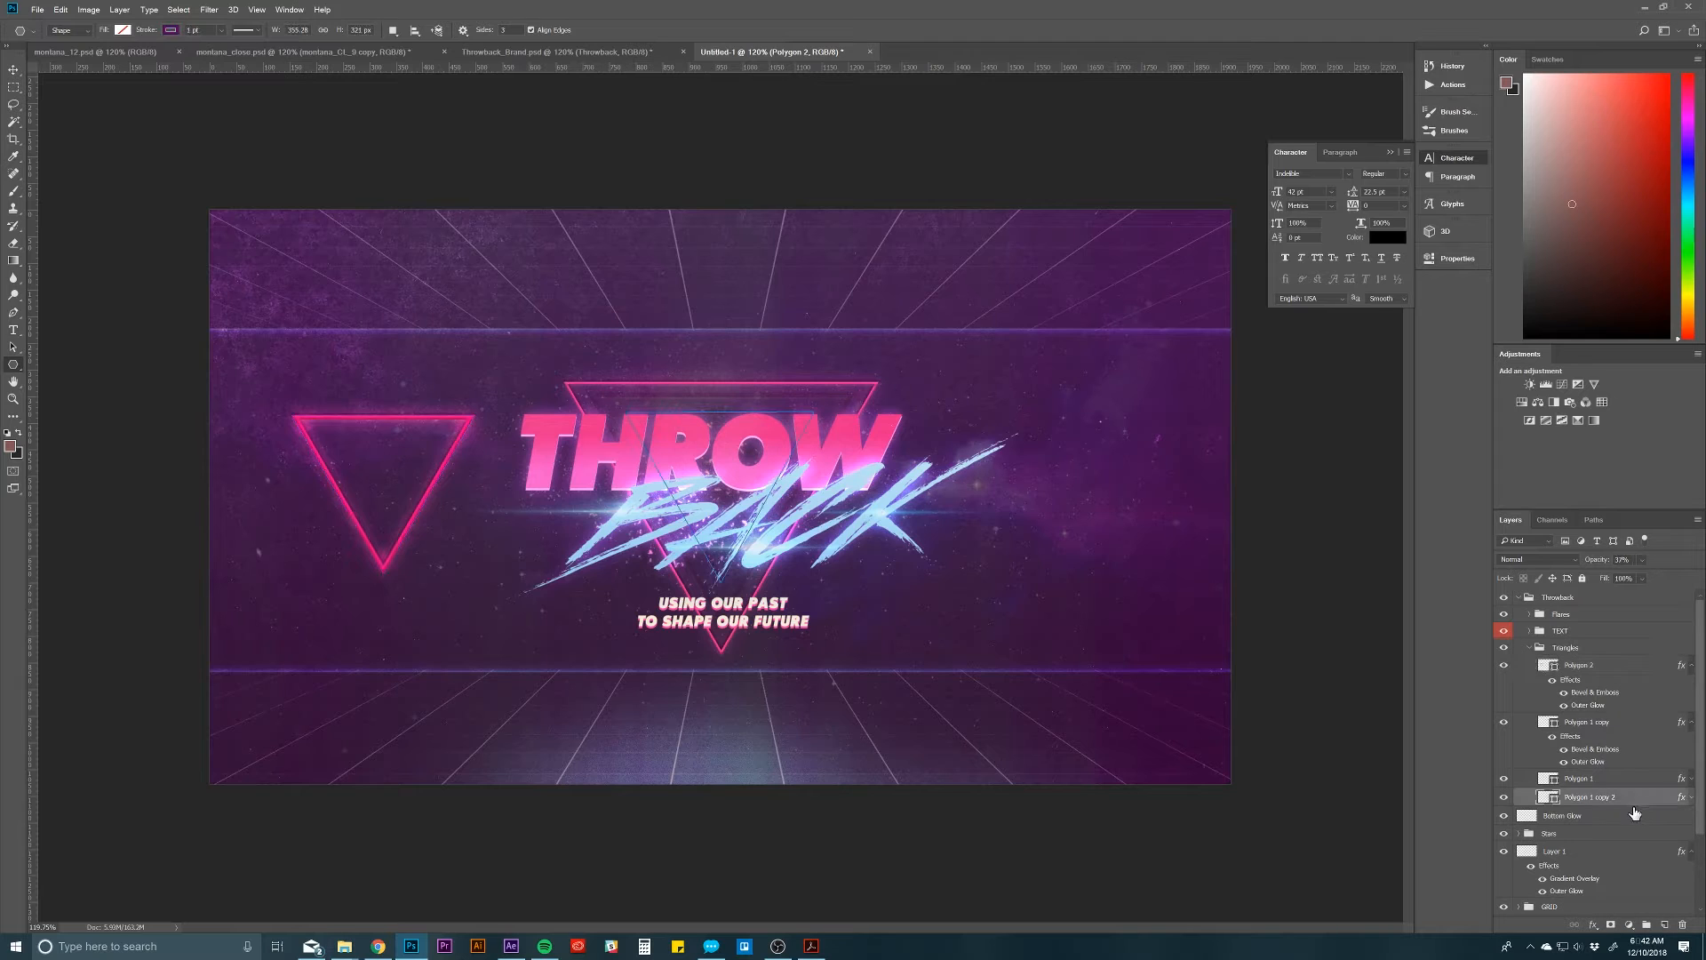
left_click(1610, 666)
double_click(1588, 706)
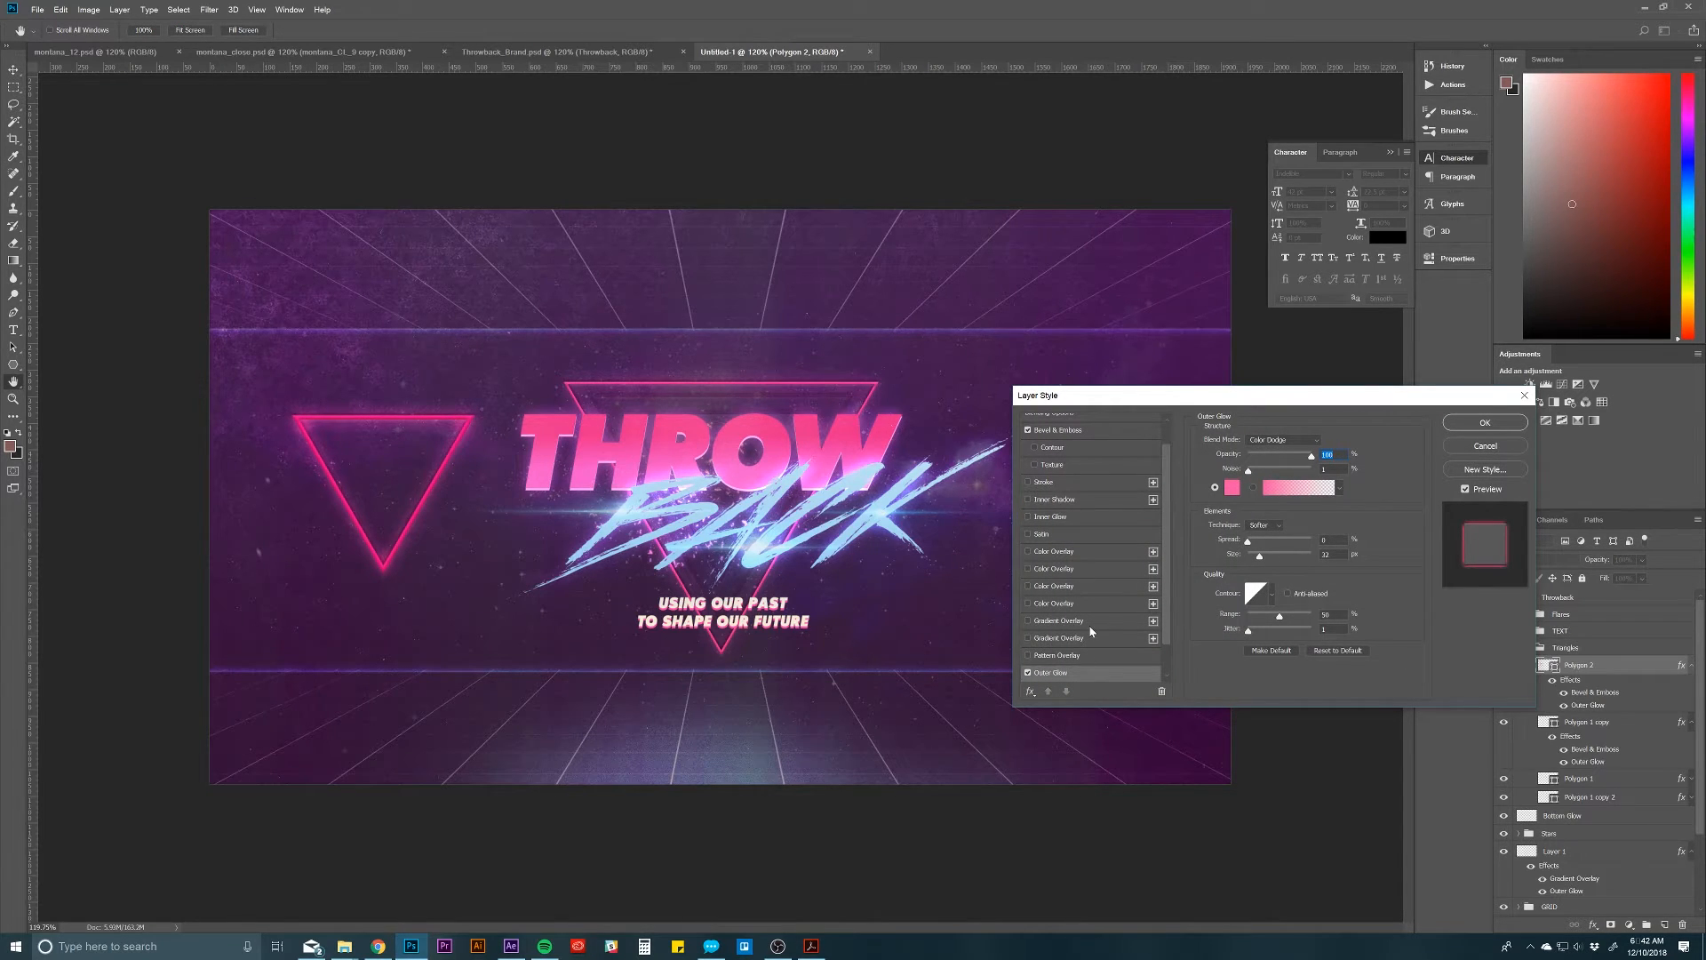
scroll(1091, 632, "up", 3)
left_click(1048, 456)
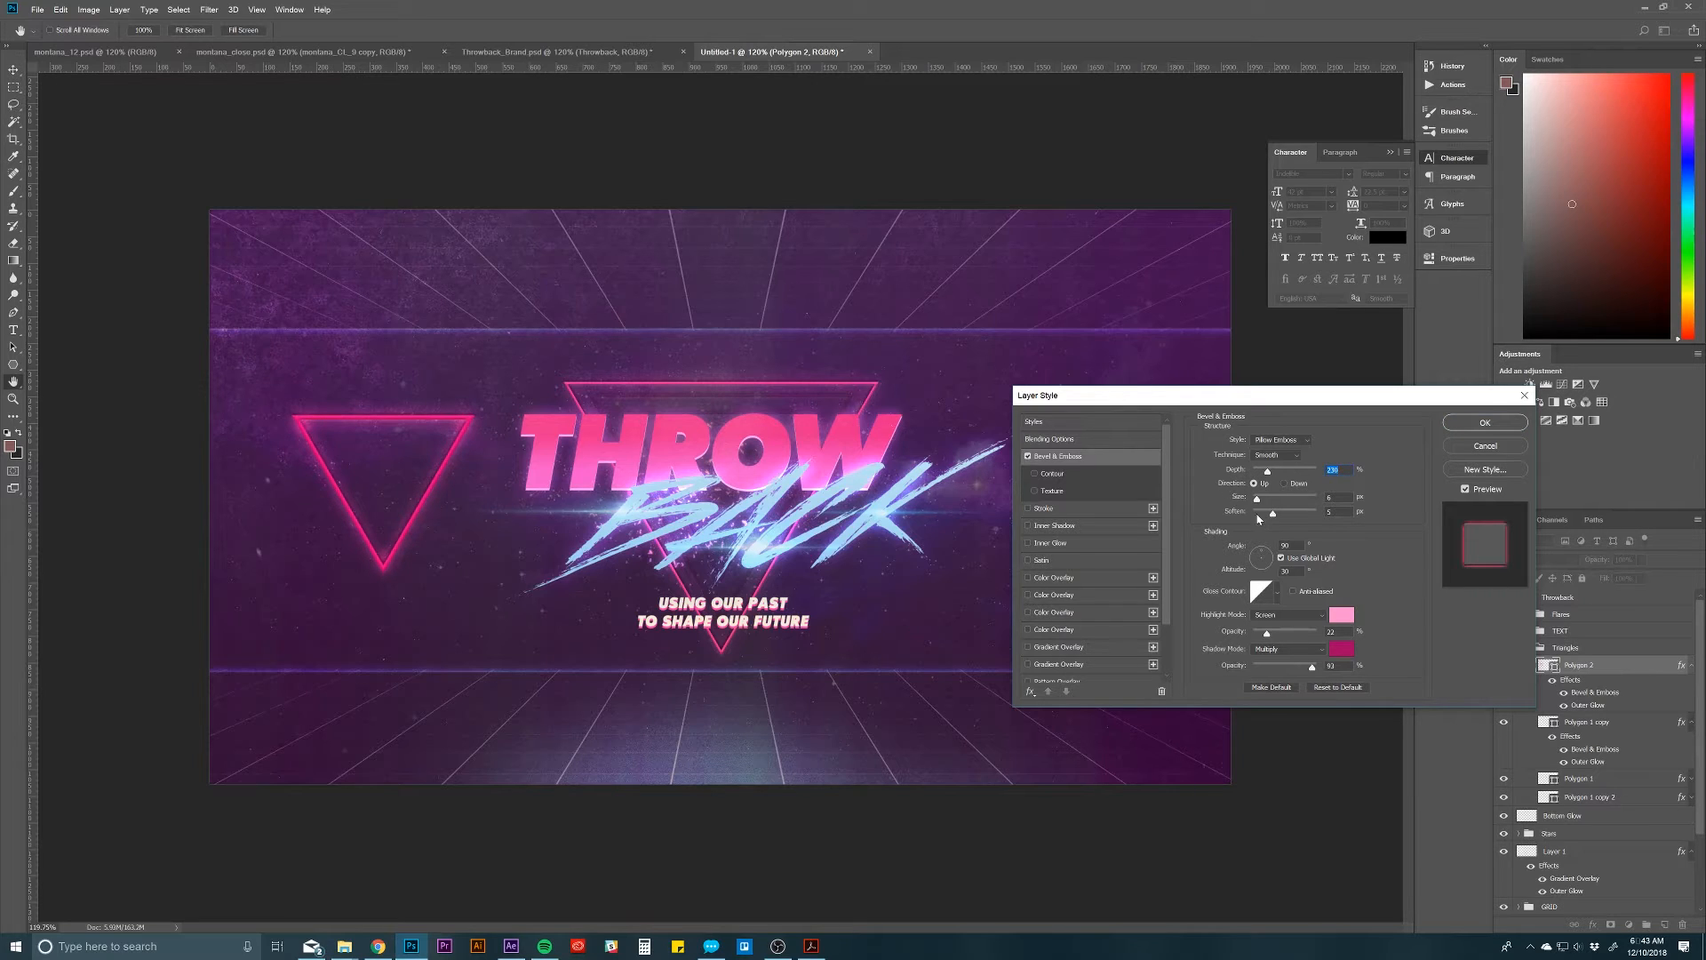
scroll(1170, 638, "down", 1)
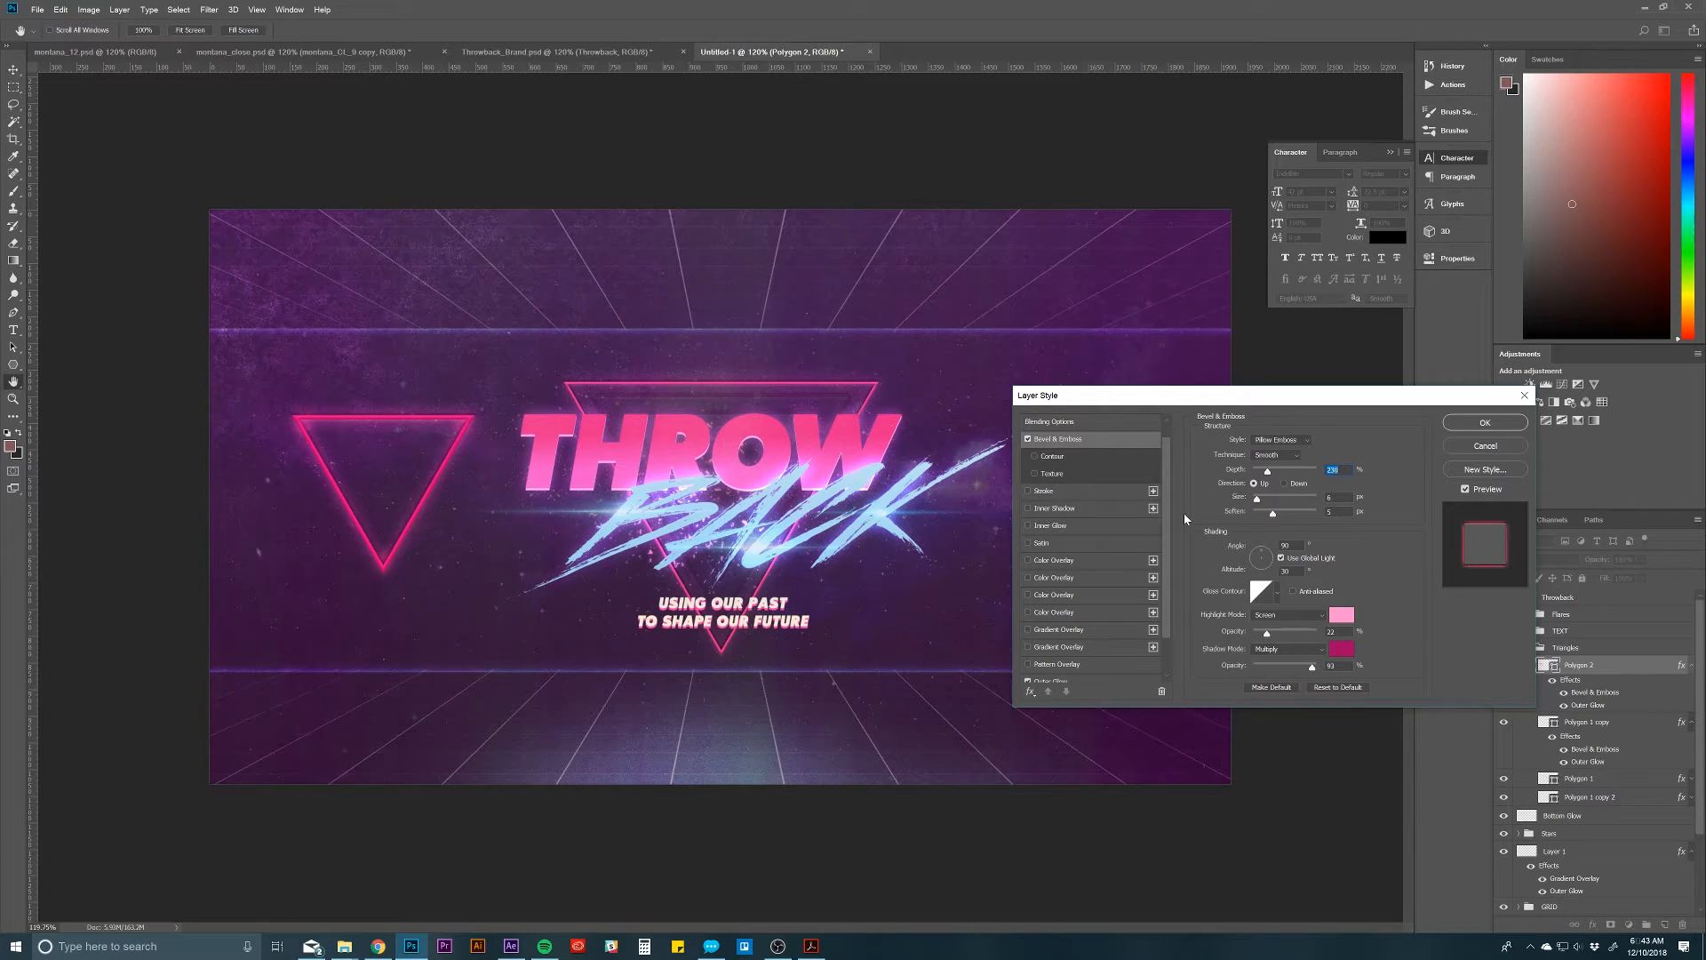
left_click(1487, 455)
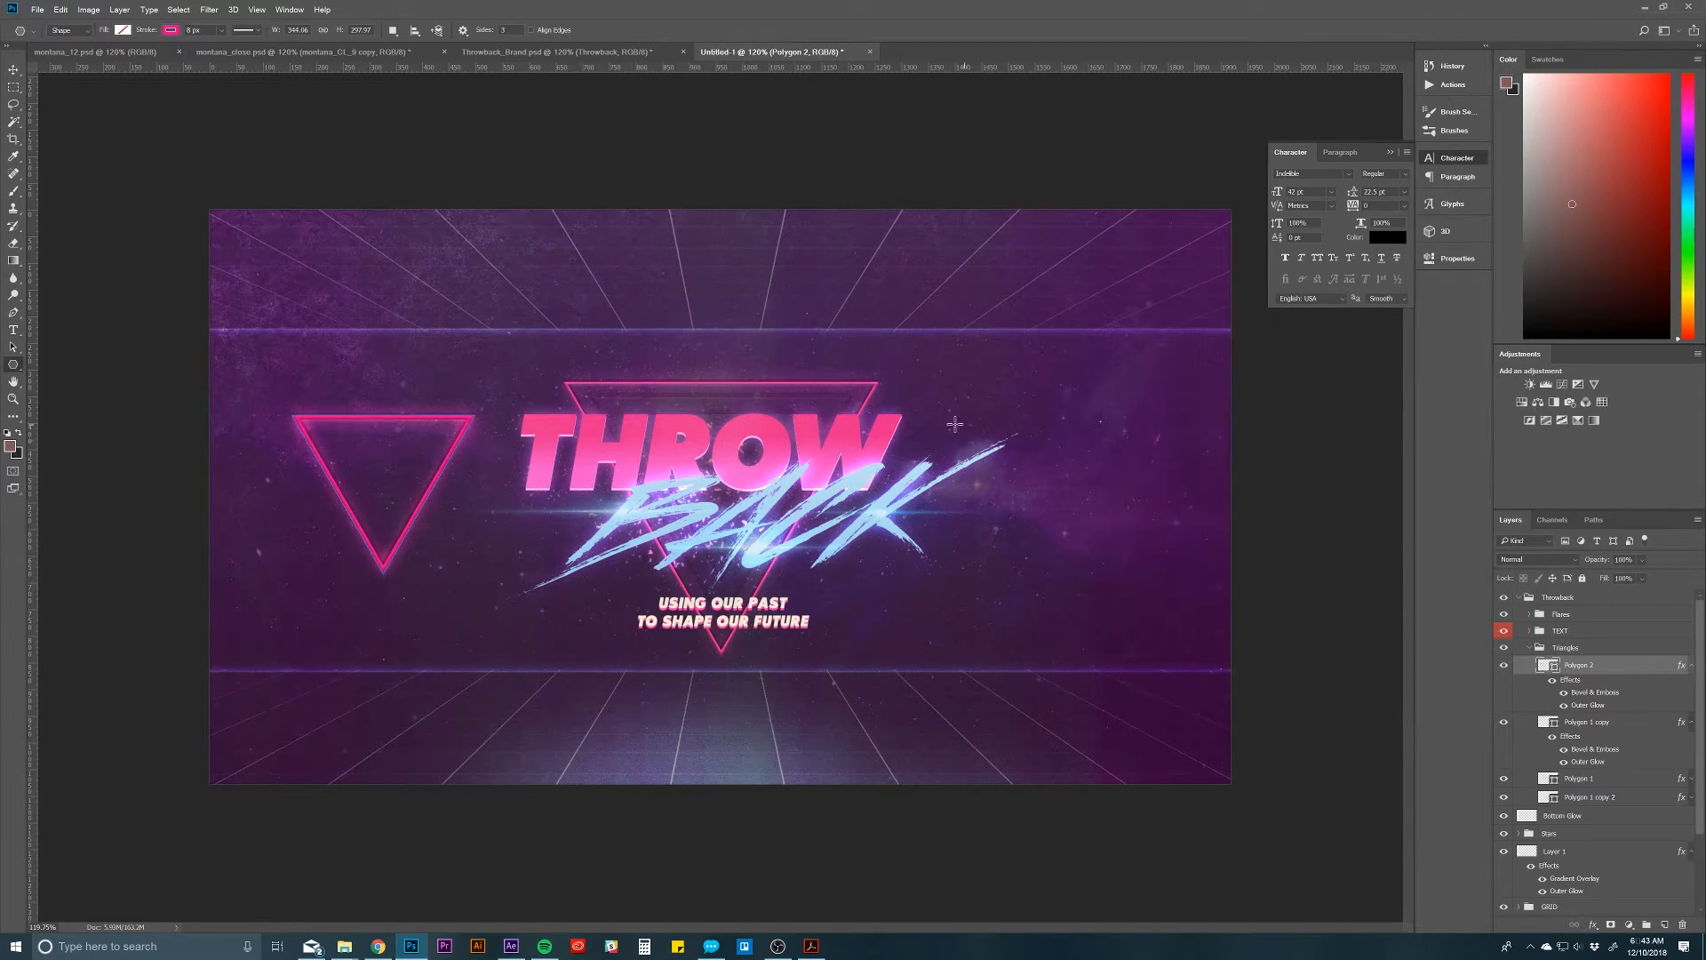
Step: Delete the Polygon 2 layer and collapse the Triangles group, leaving no layer selected
key("Delete")
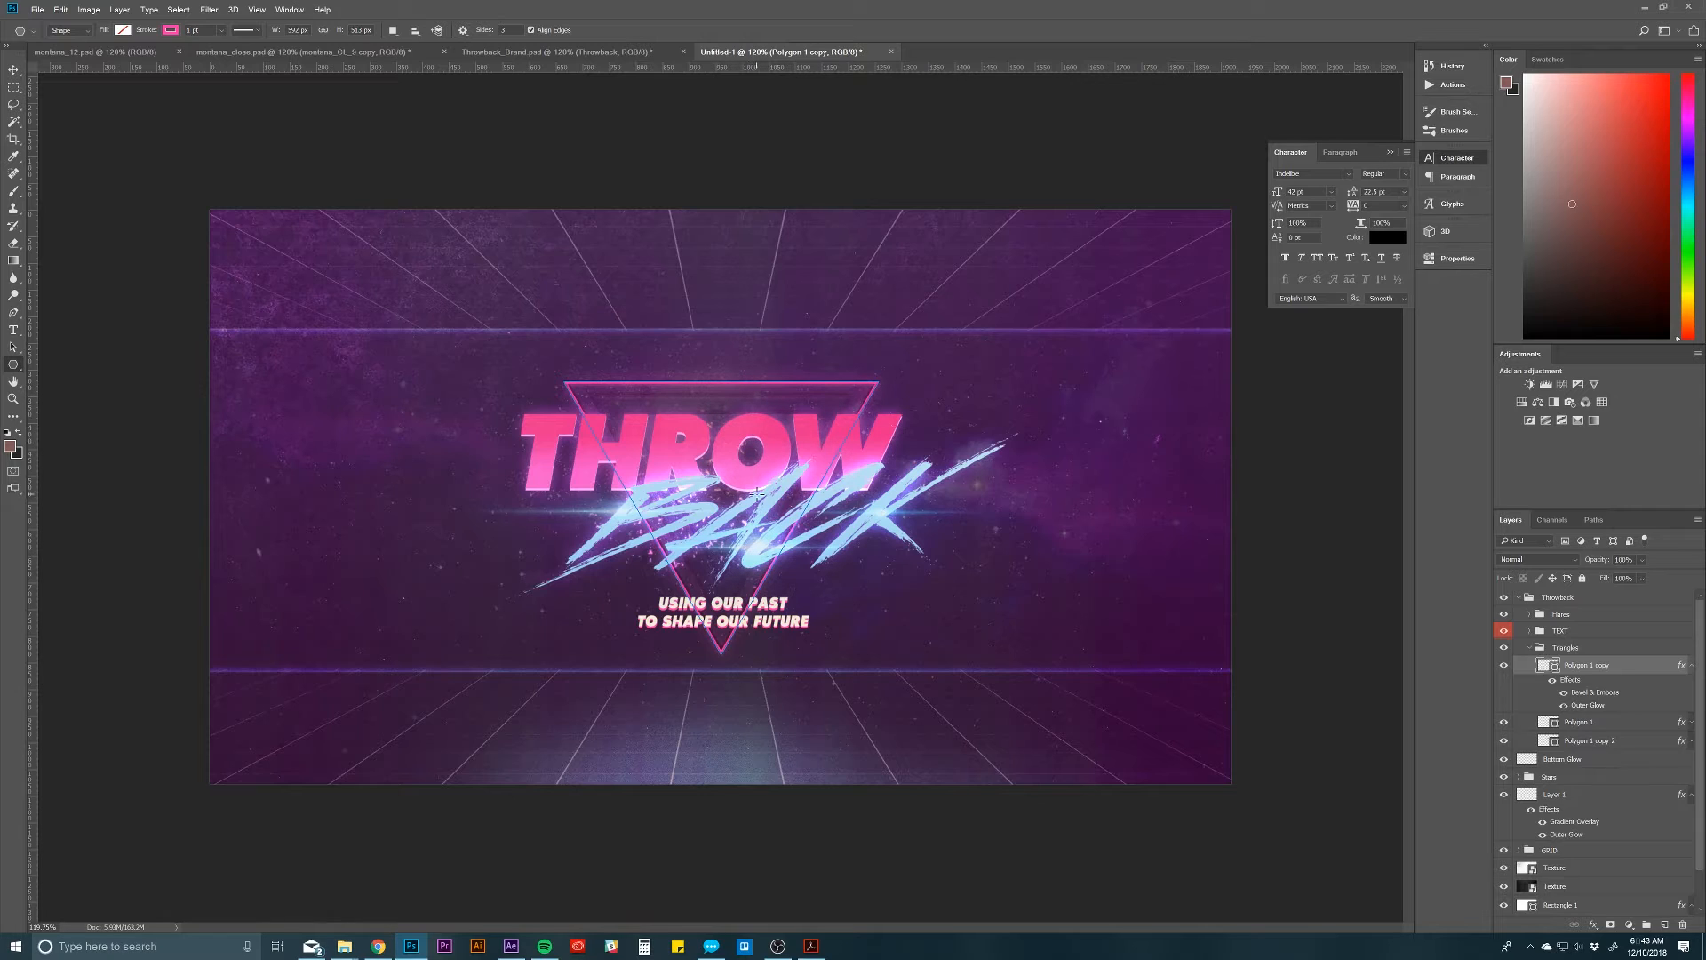
left_click(1692, 666)
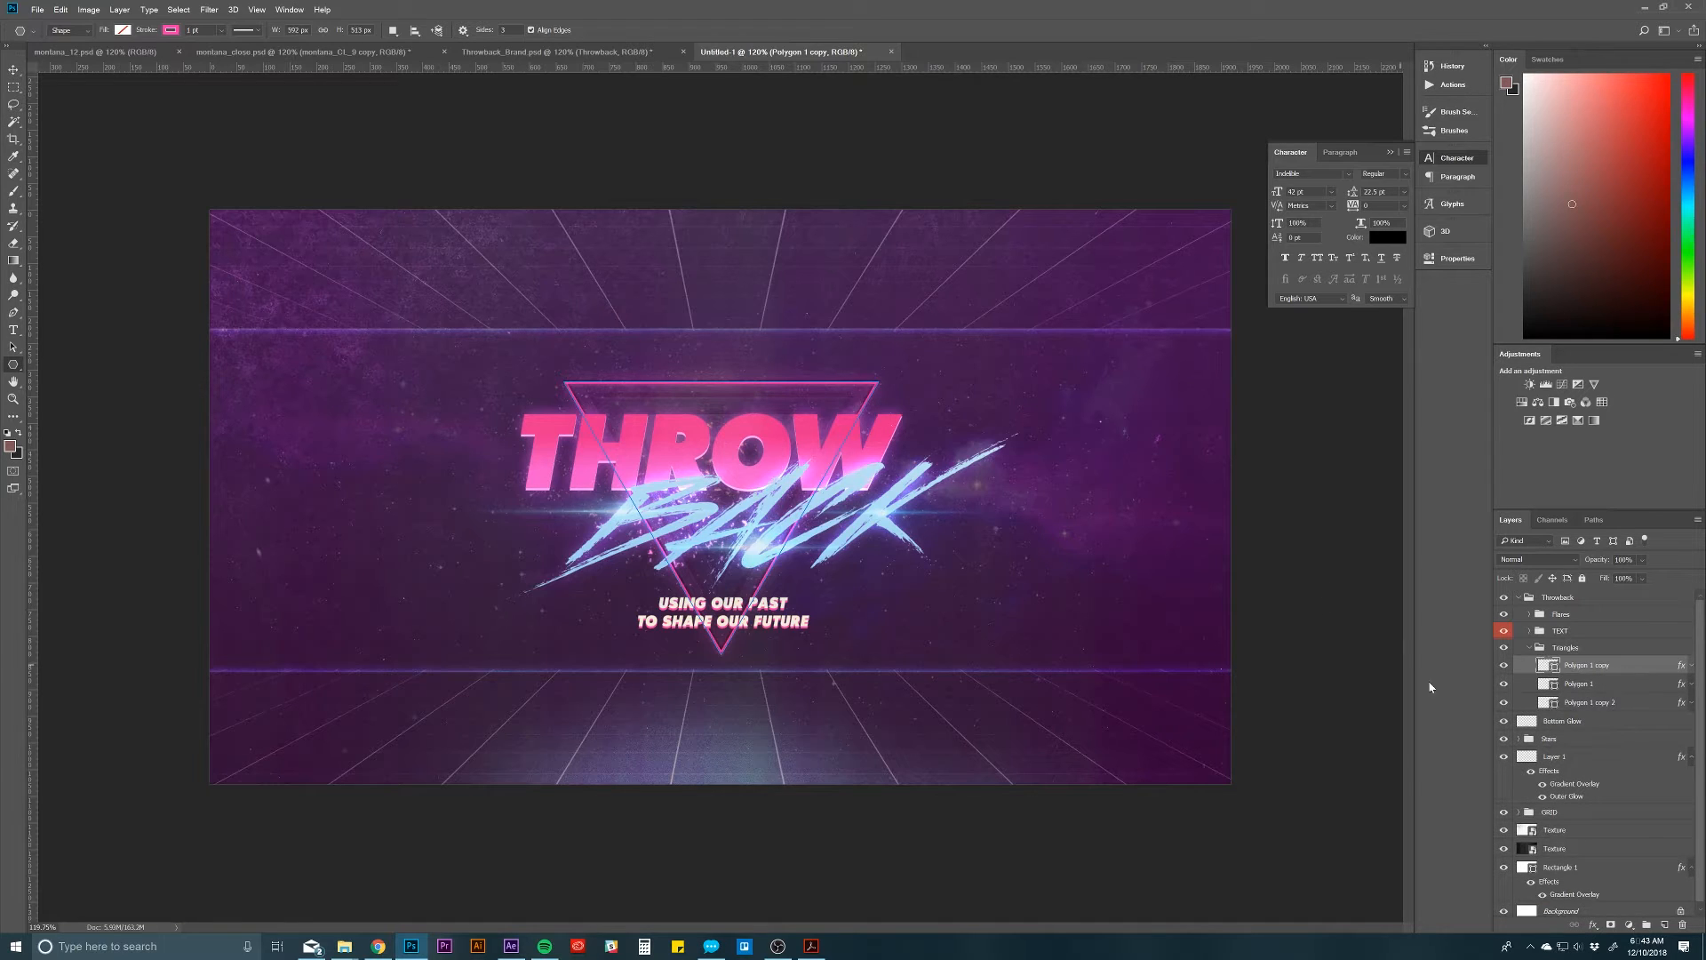
left_click(1530, 648)
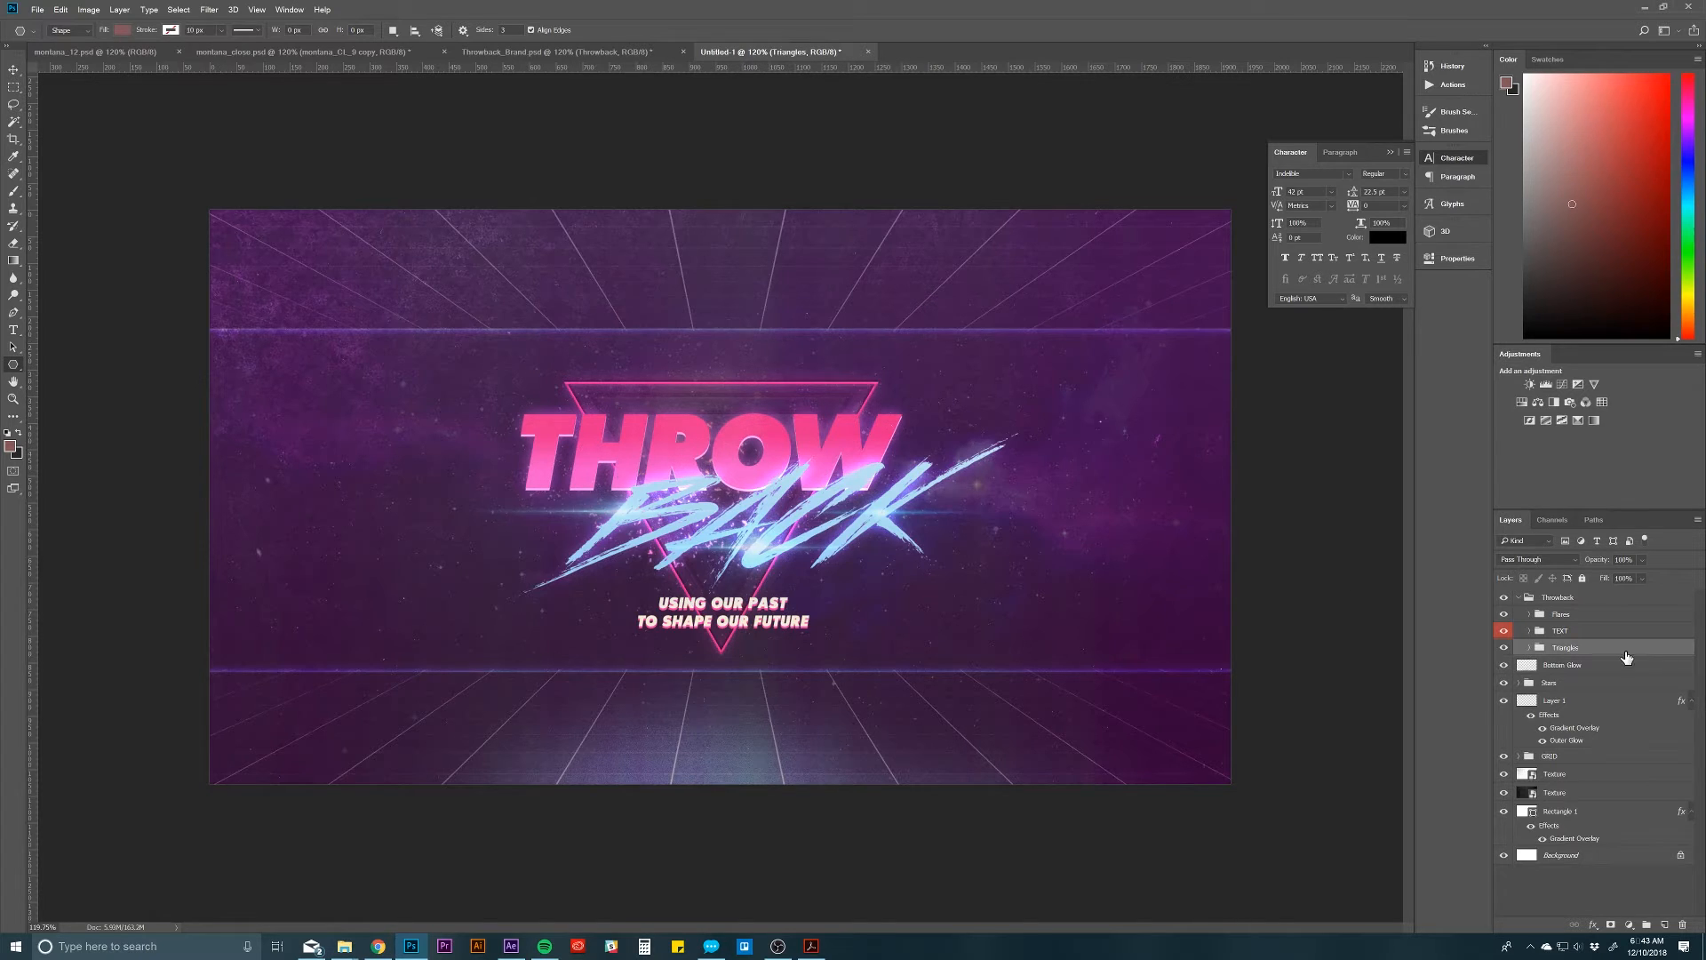
left_click(1557, 665)
left_click(1595, 885)
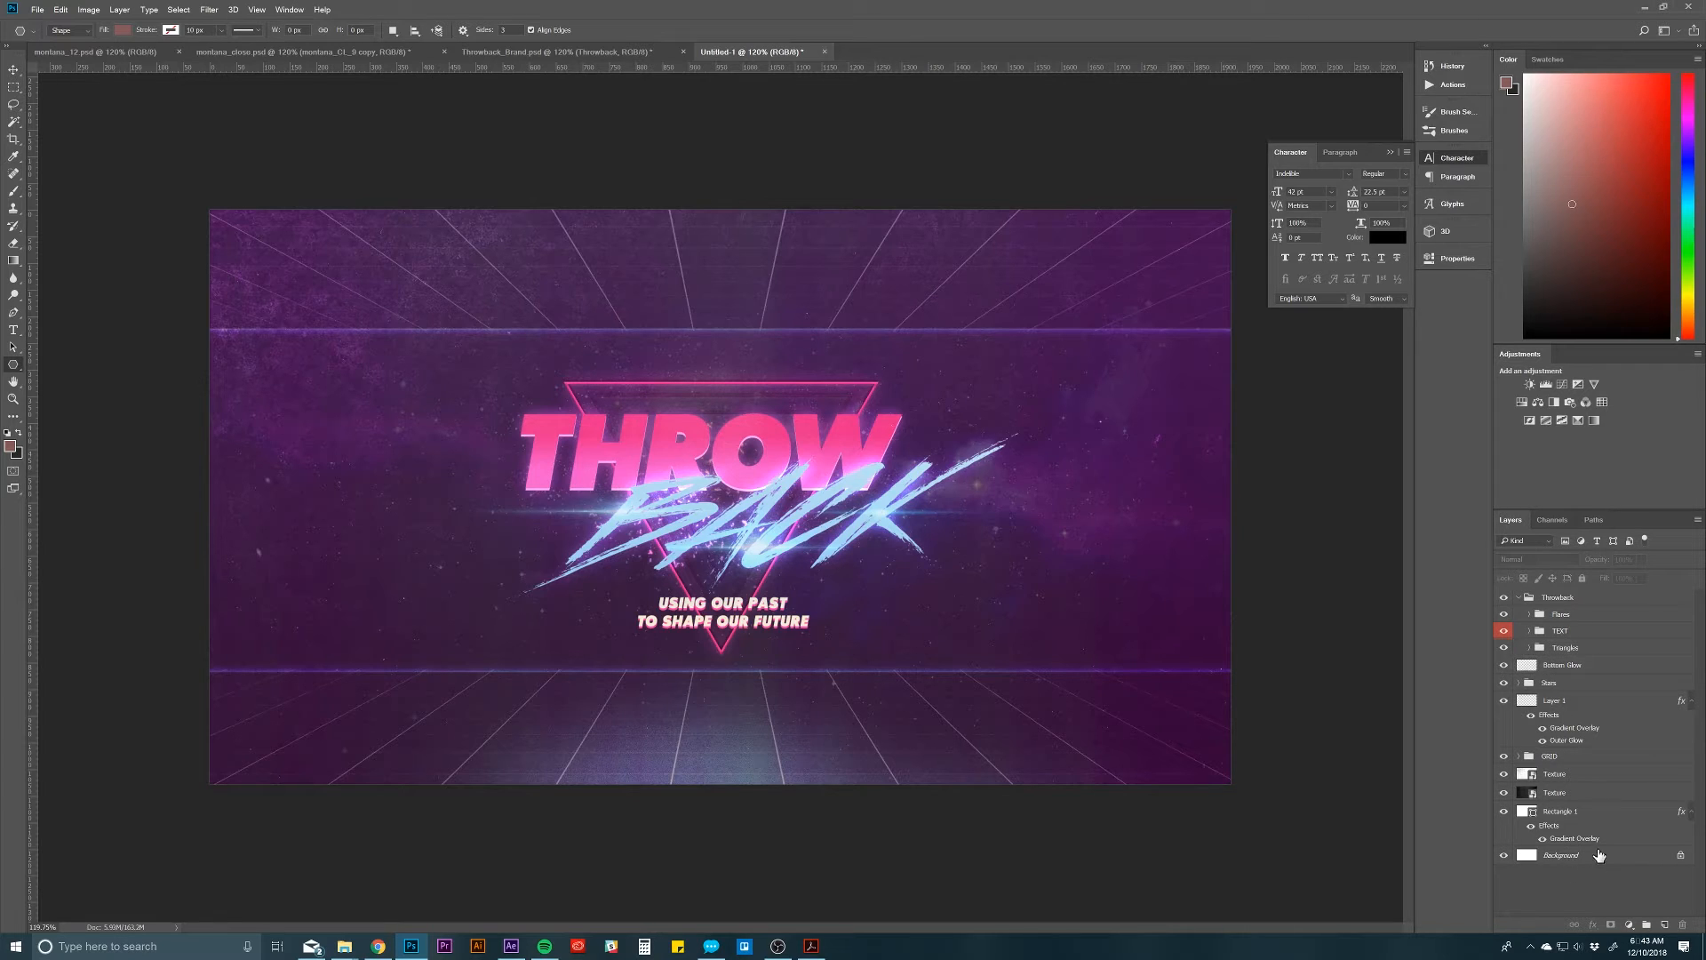
Step: Switch to Throwback_Brand.psd and turn the Logo Glow group off and on to compare its effect
left_click(626, 52)
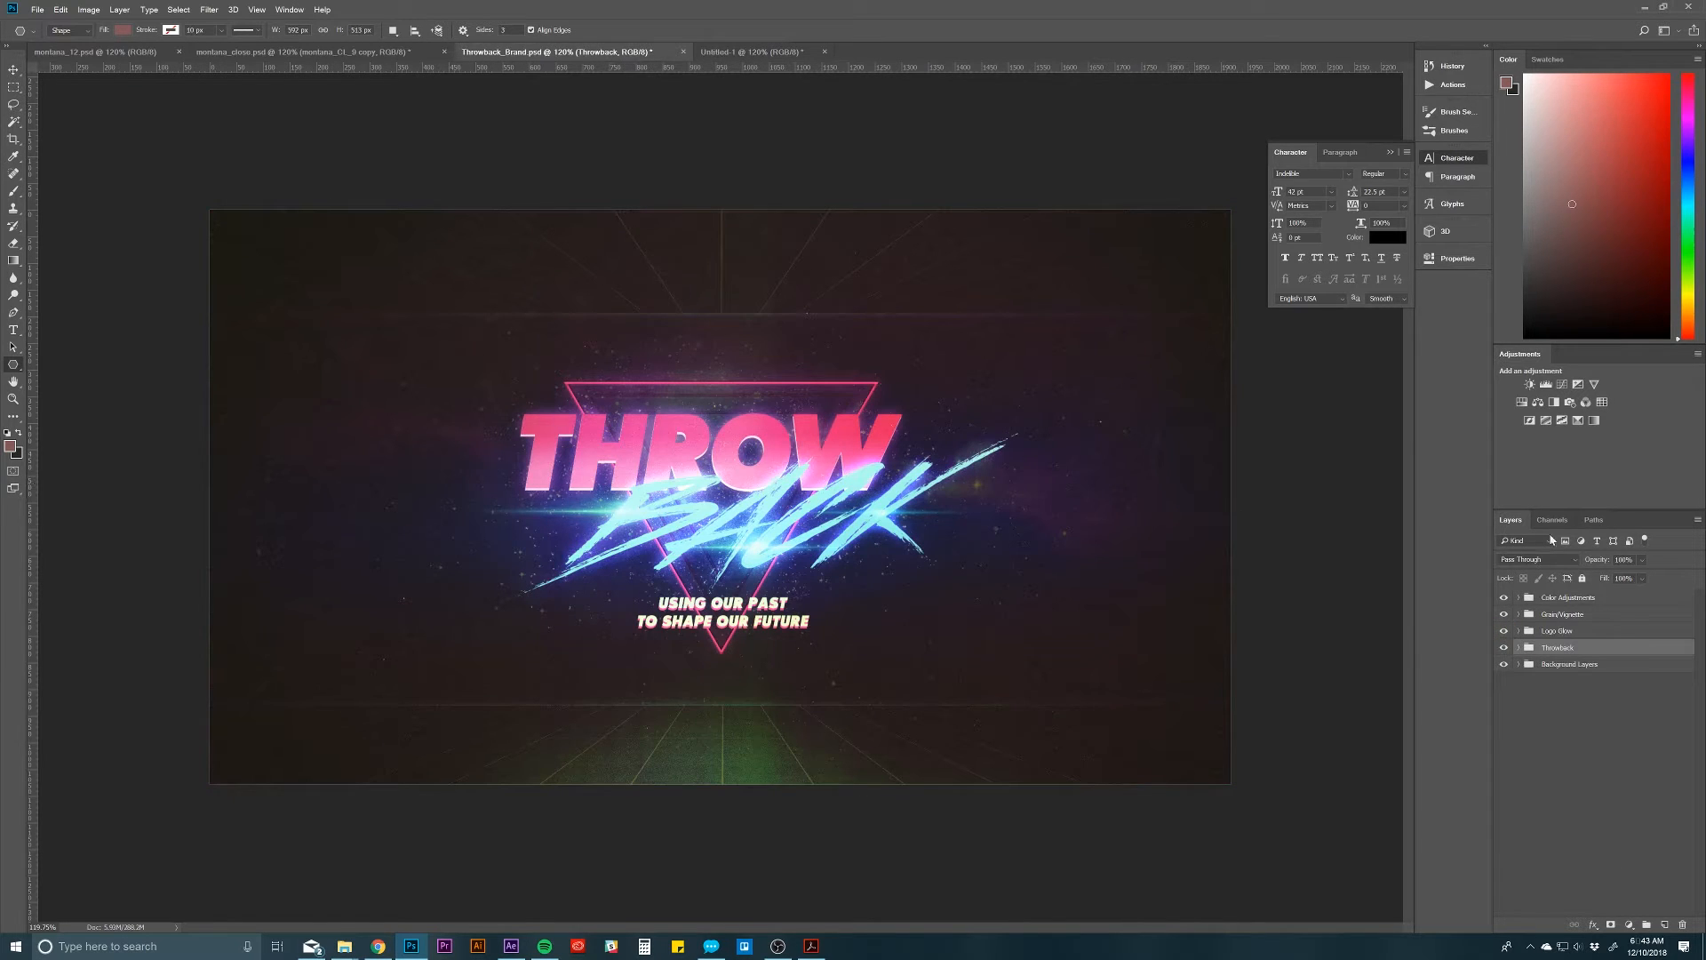
left_click(1584, 704)
left_click(1552, 633)
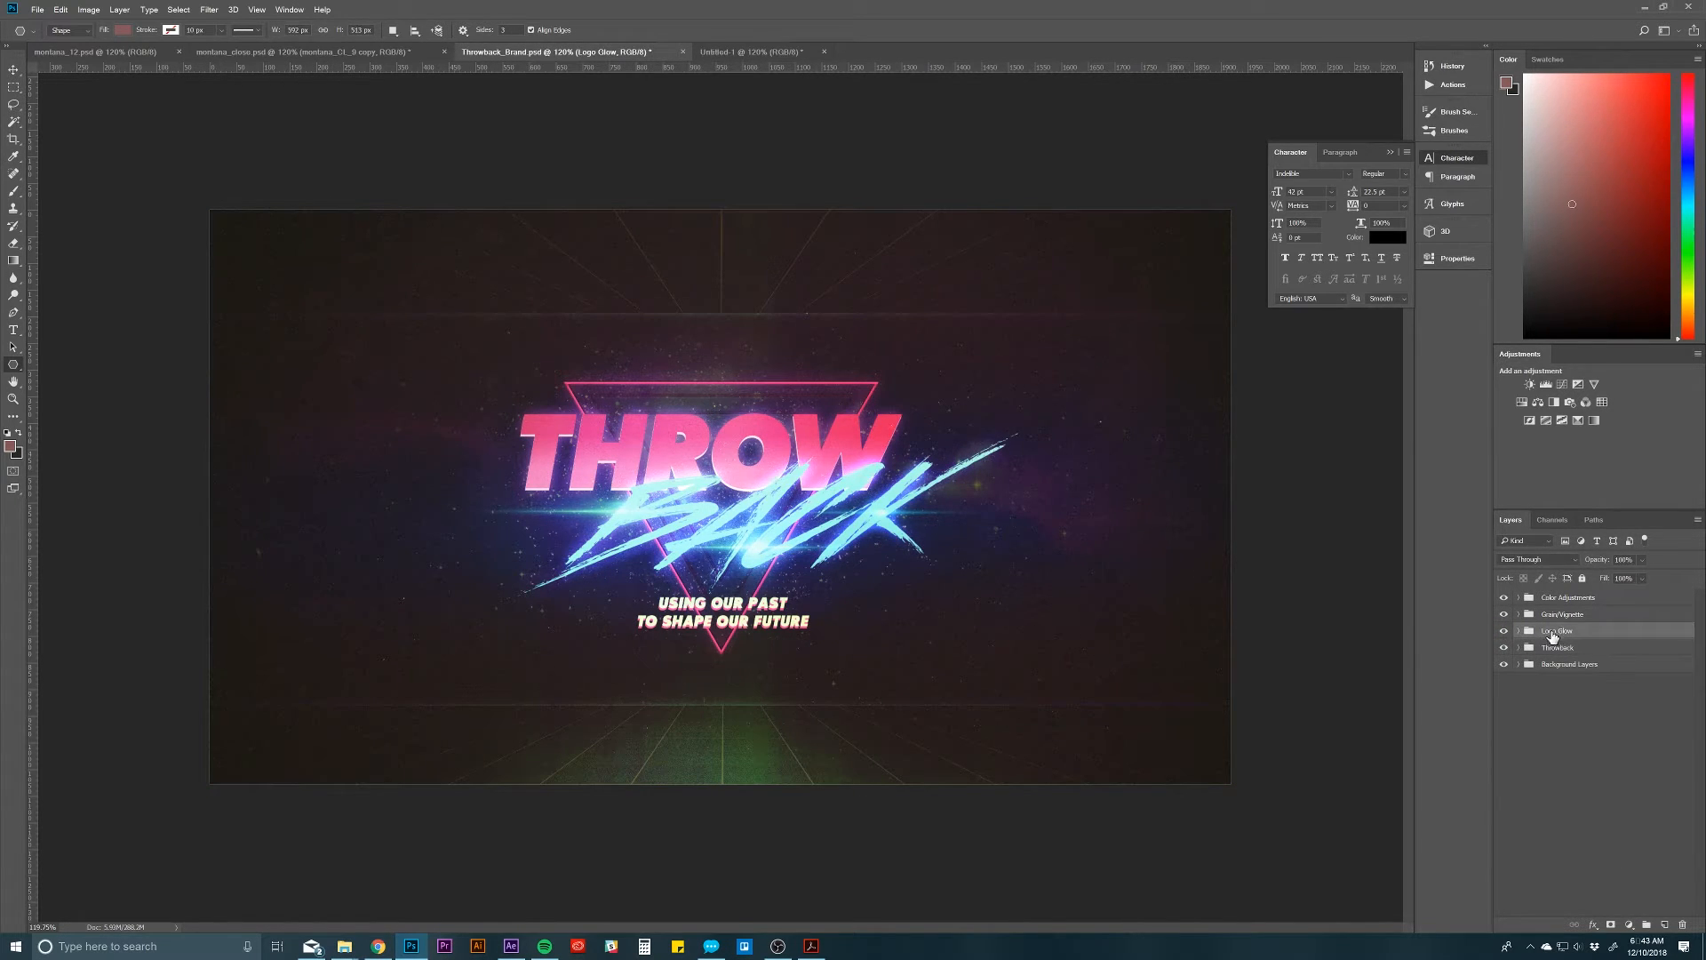
left_click(1505, 632)
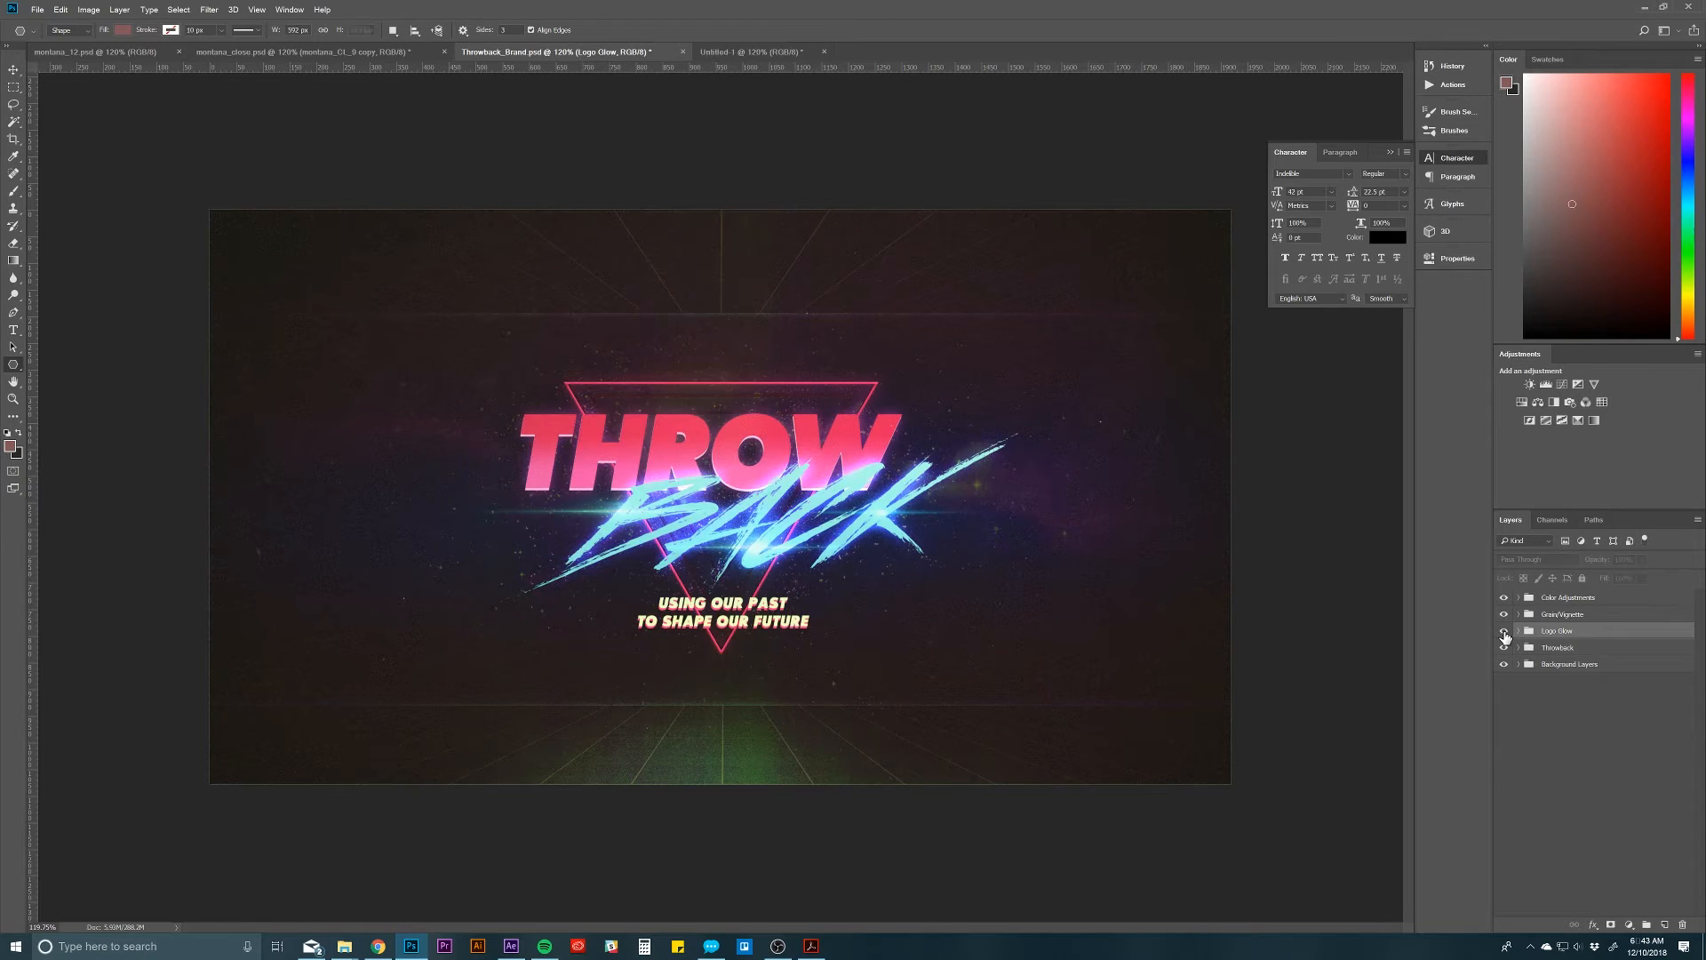
left_click(1505, 632)
Step: Duplicate the Logo Glow group into the Untitled-1 document and switch to that document
right_click(1551, 633)
left_click(1573, 277)
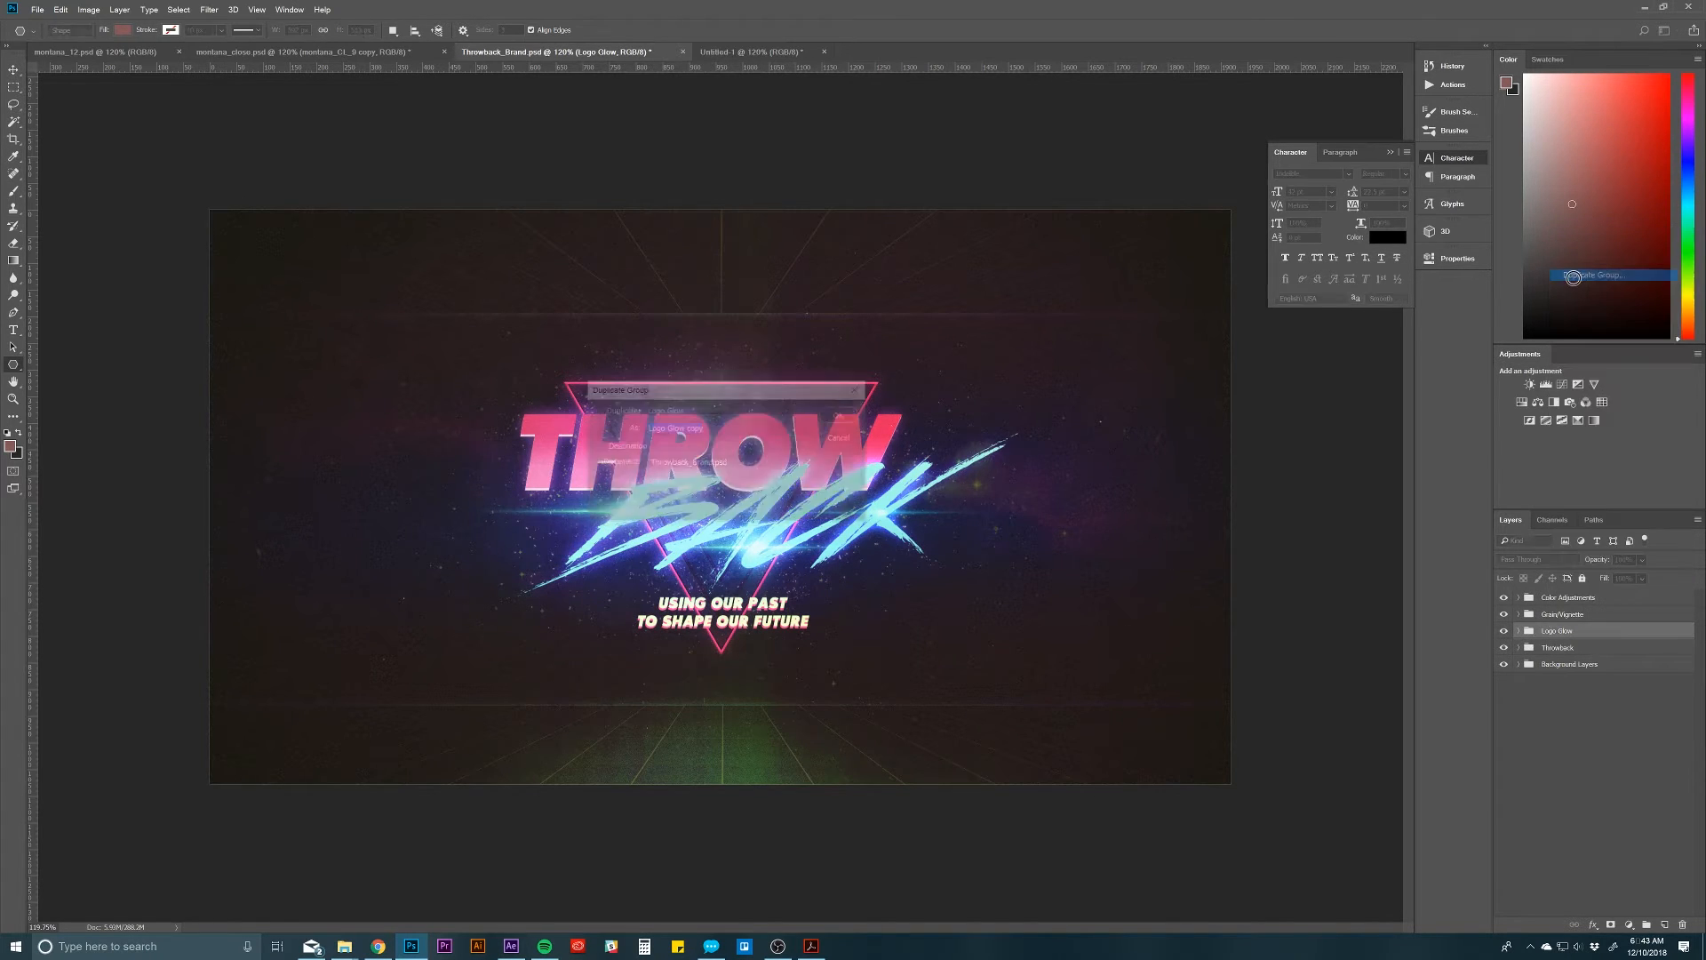
left_click(725, 462)
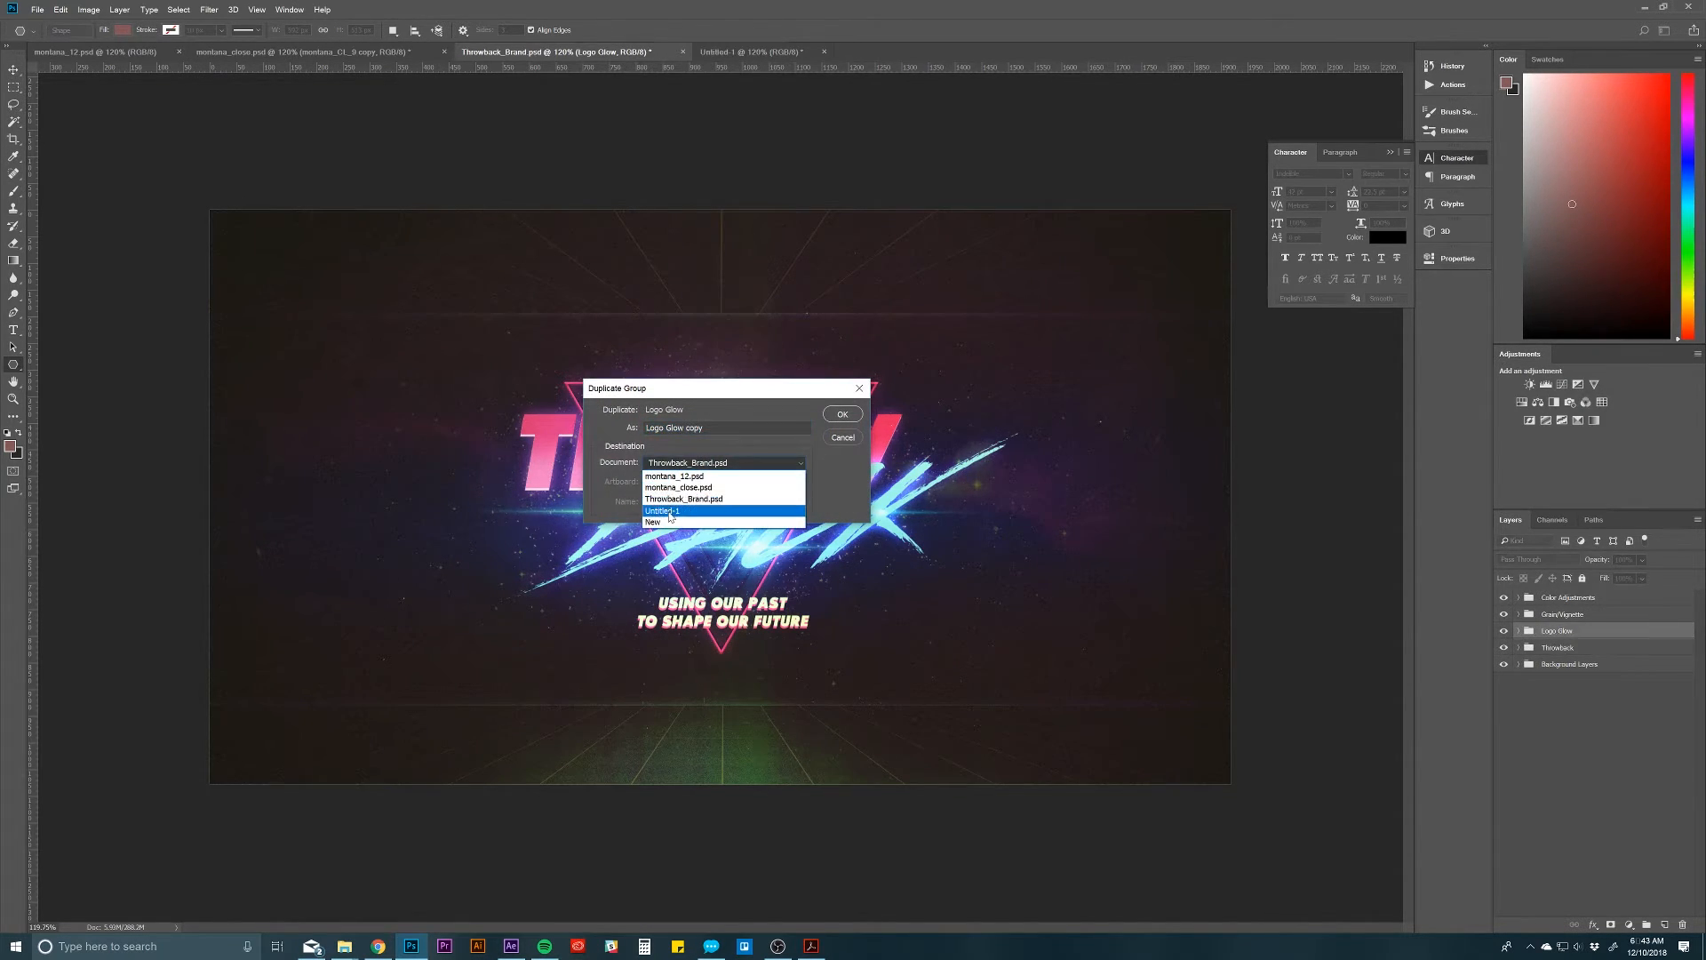
left_click(684, 508)
left_click(843, 415)
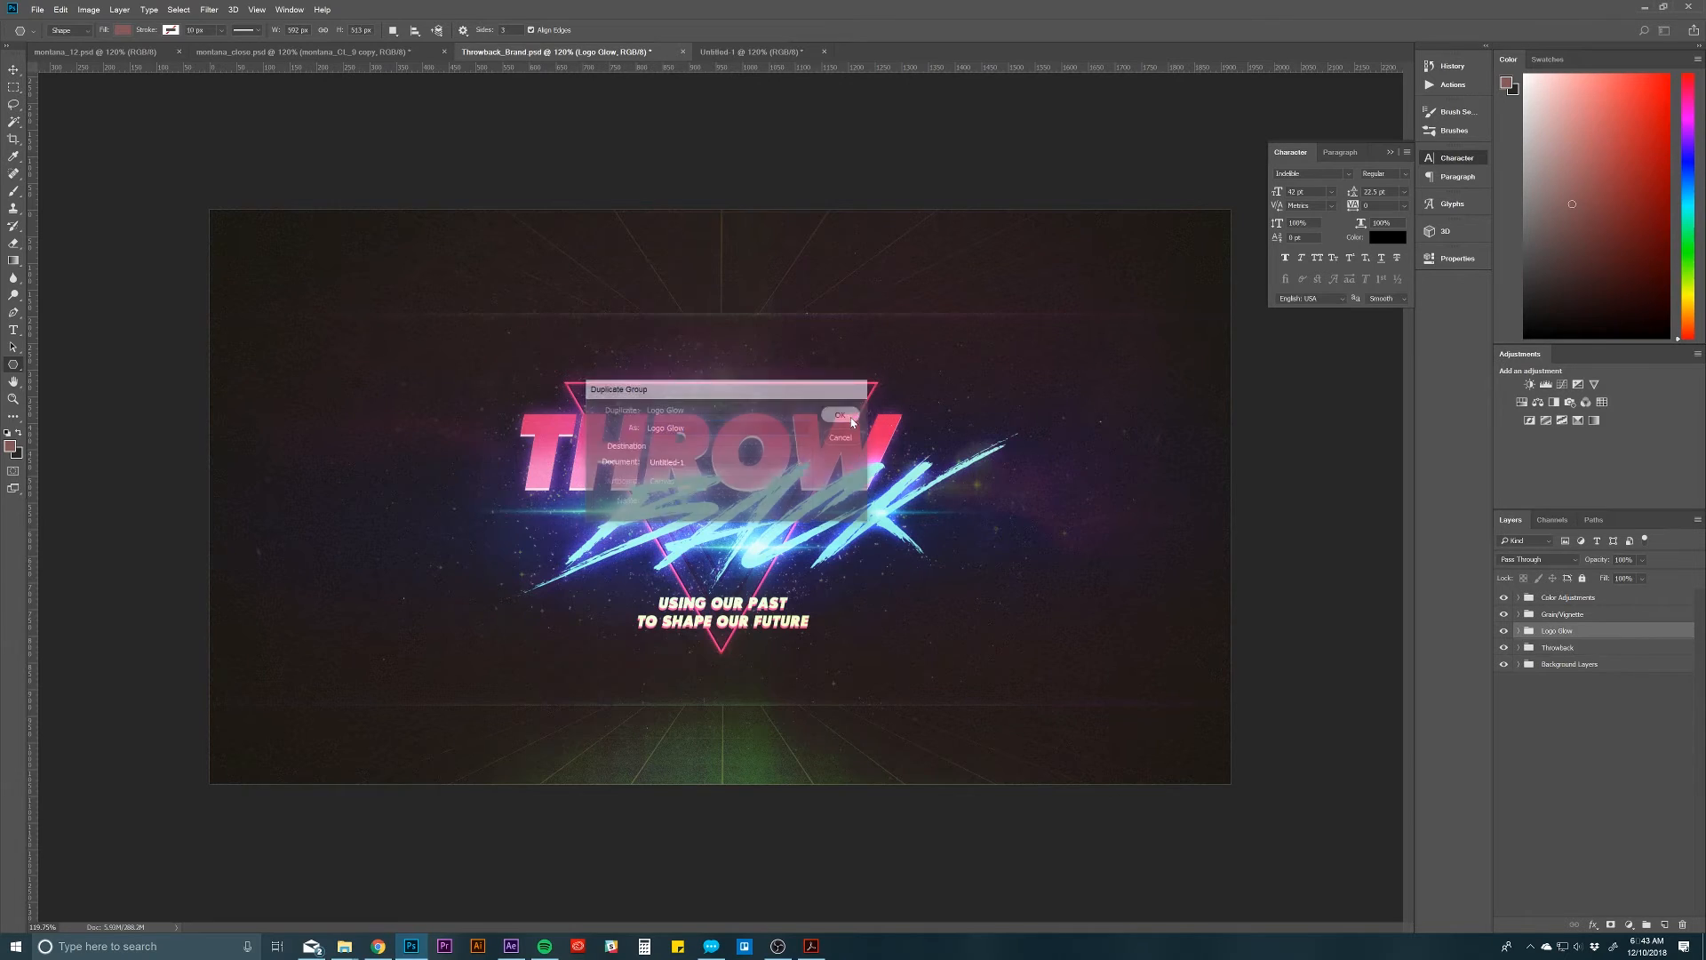
left_click(767, 52)
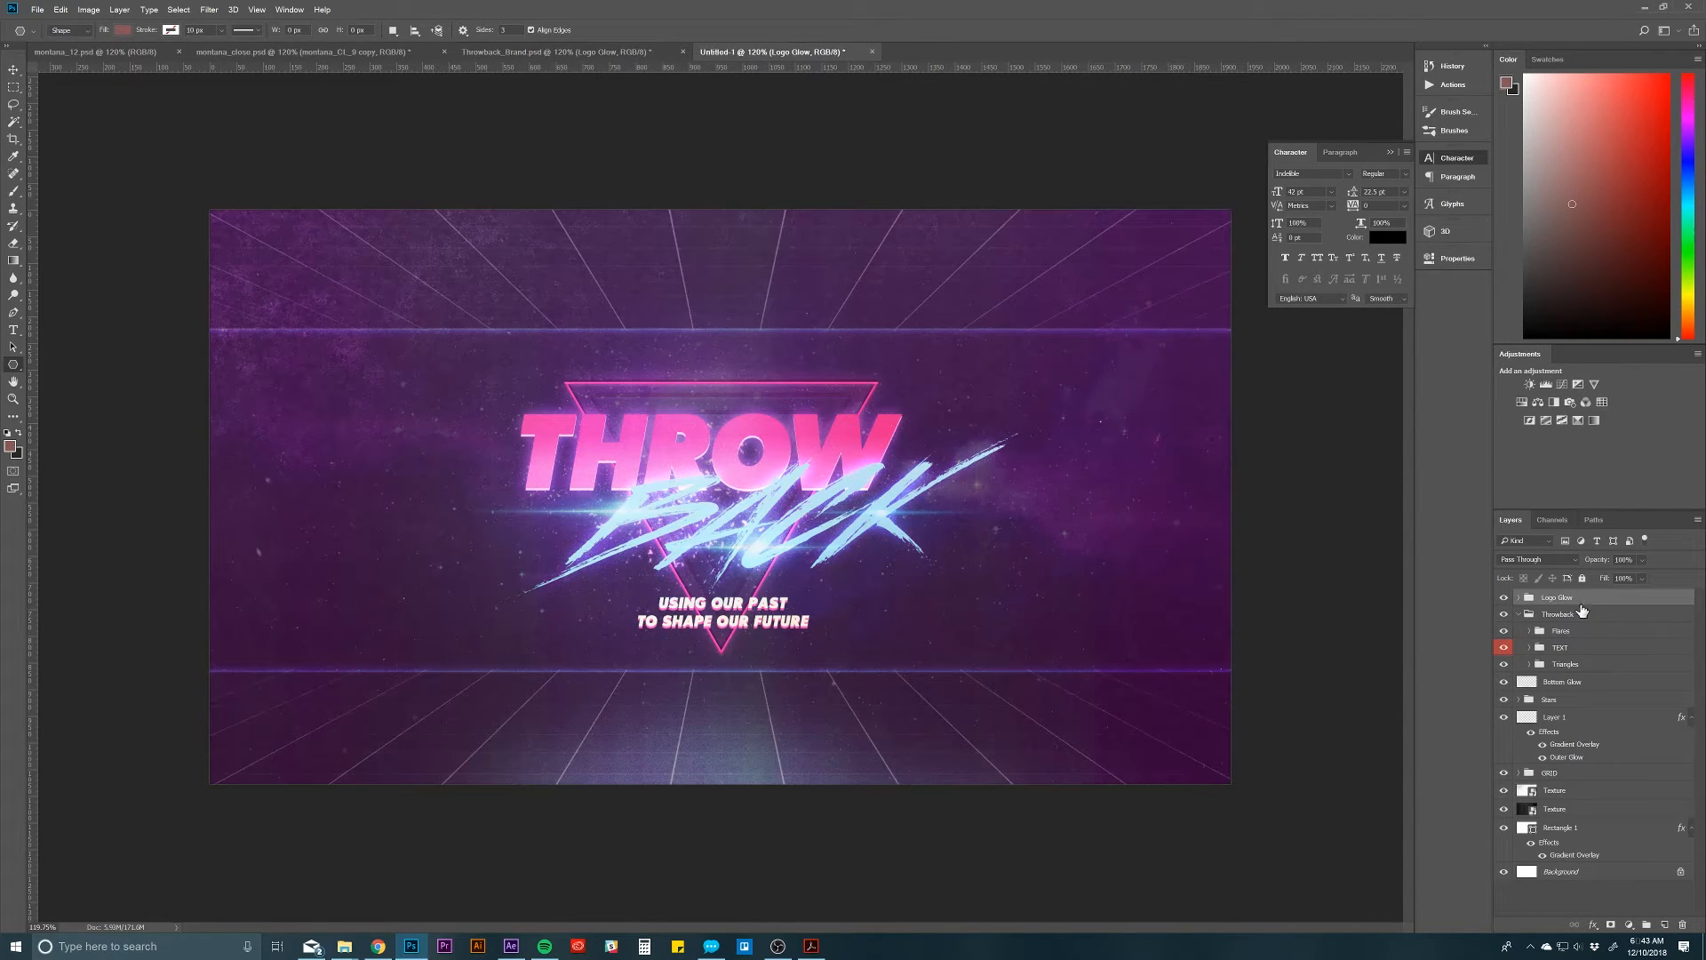
Step: Collapse the Throwback group and the effects of Layer 1 and Rectangle 1, and expand the Logo Glow group
left_click(1522, 614)
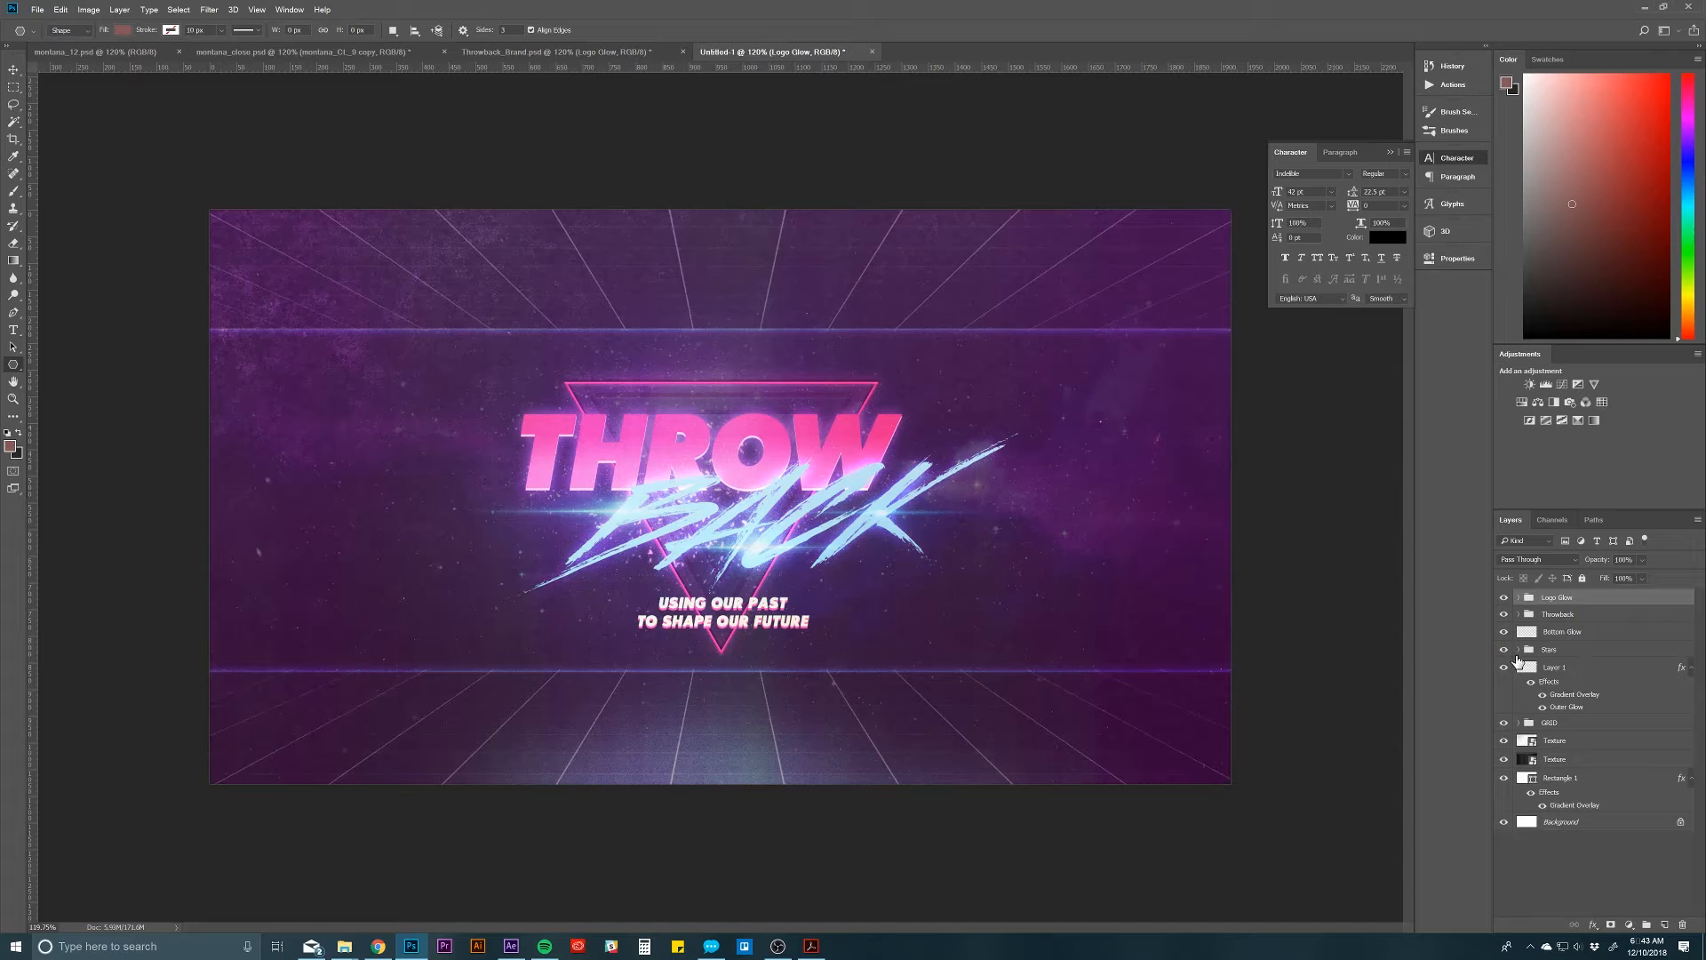
left_click(1689, 668)
left_click(1691, 742)
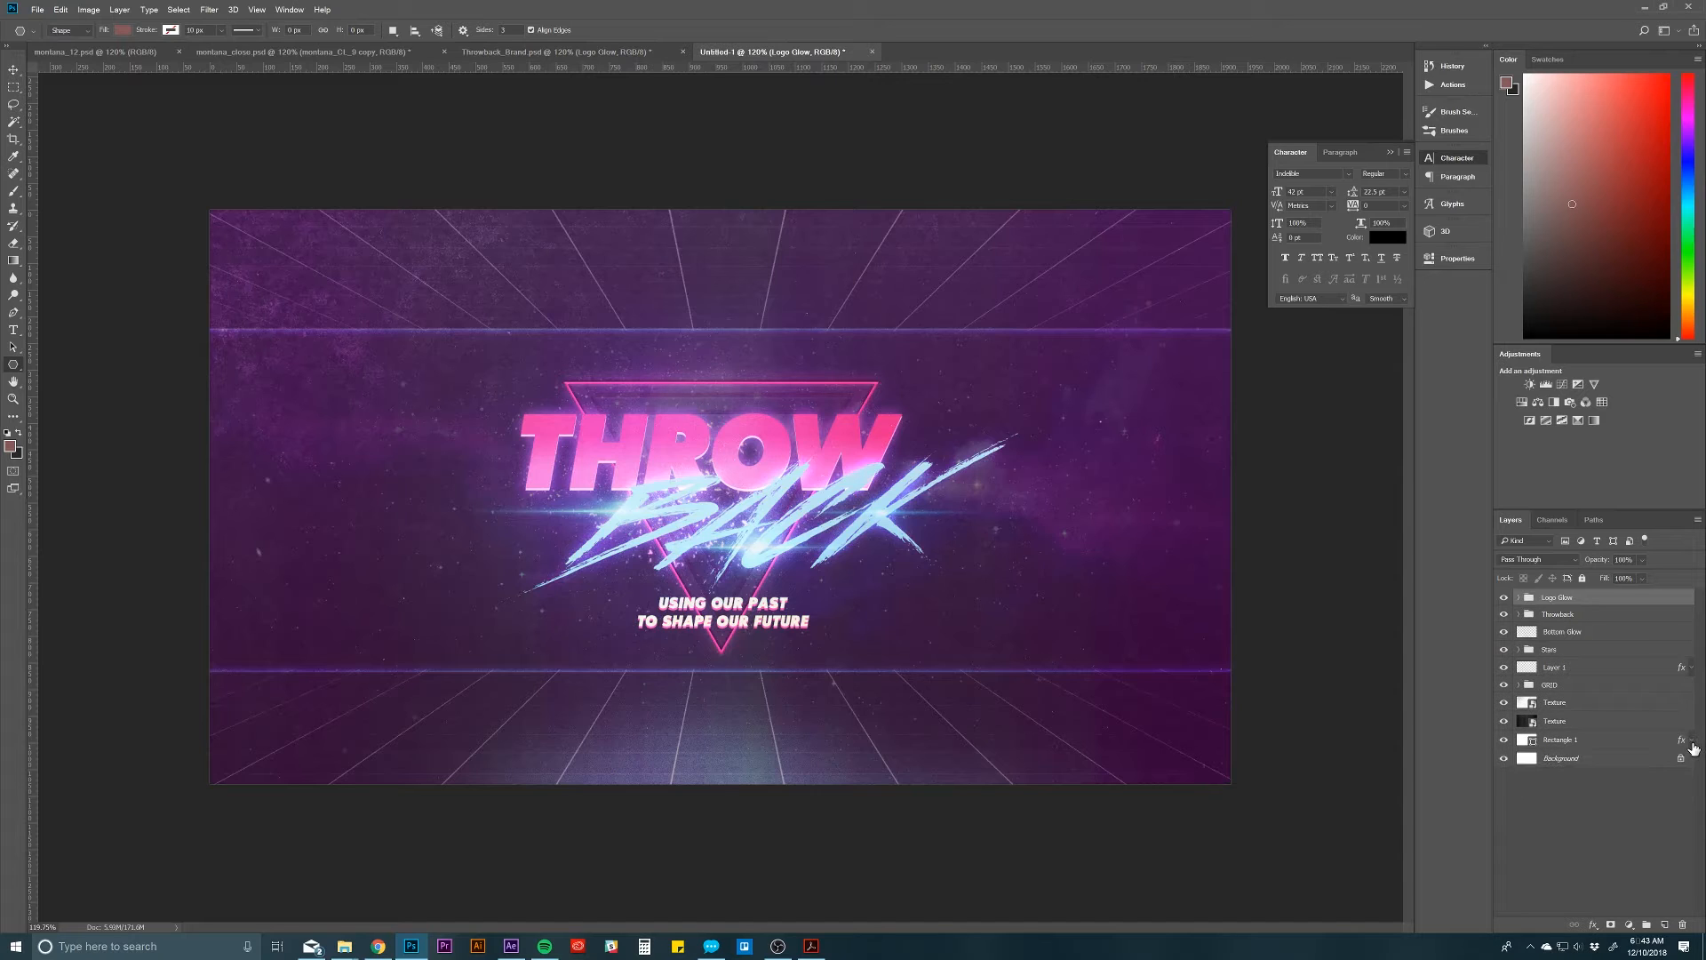
left_click(1518, 598)
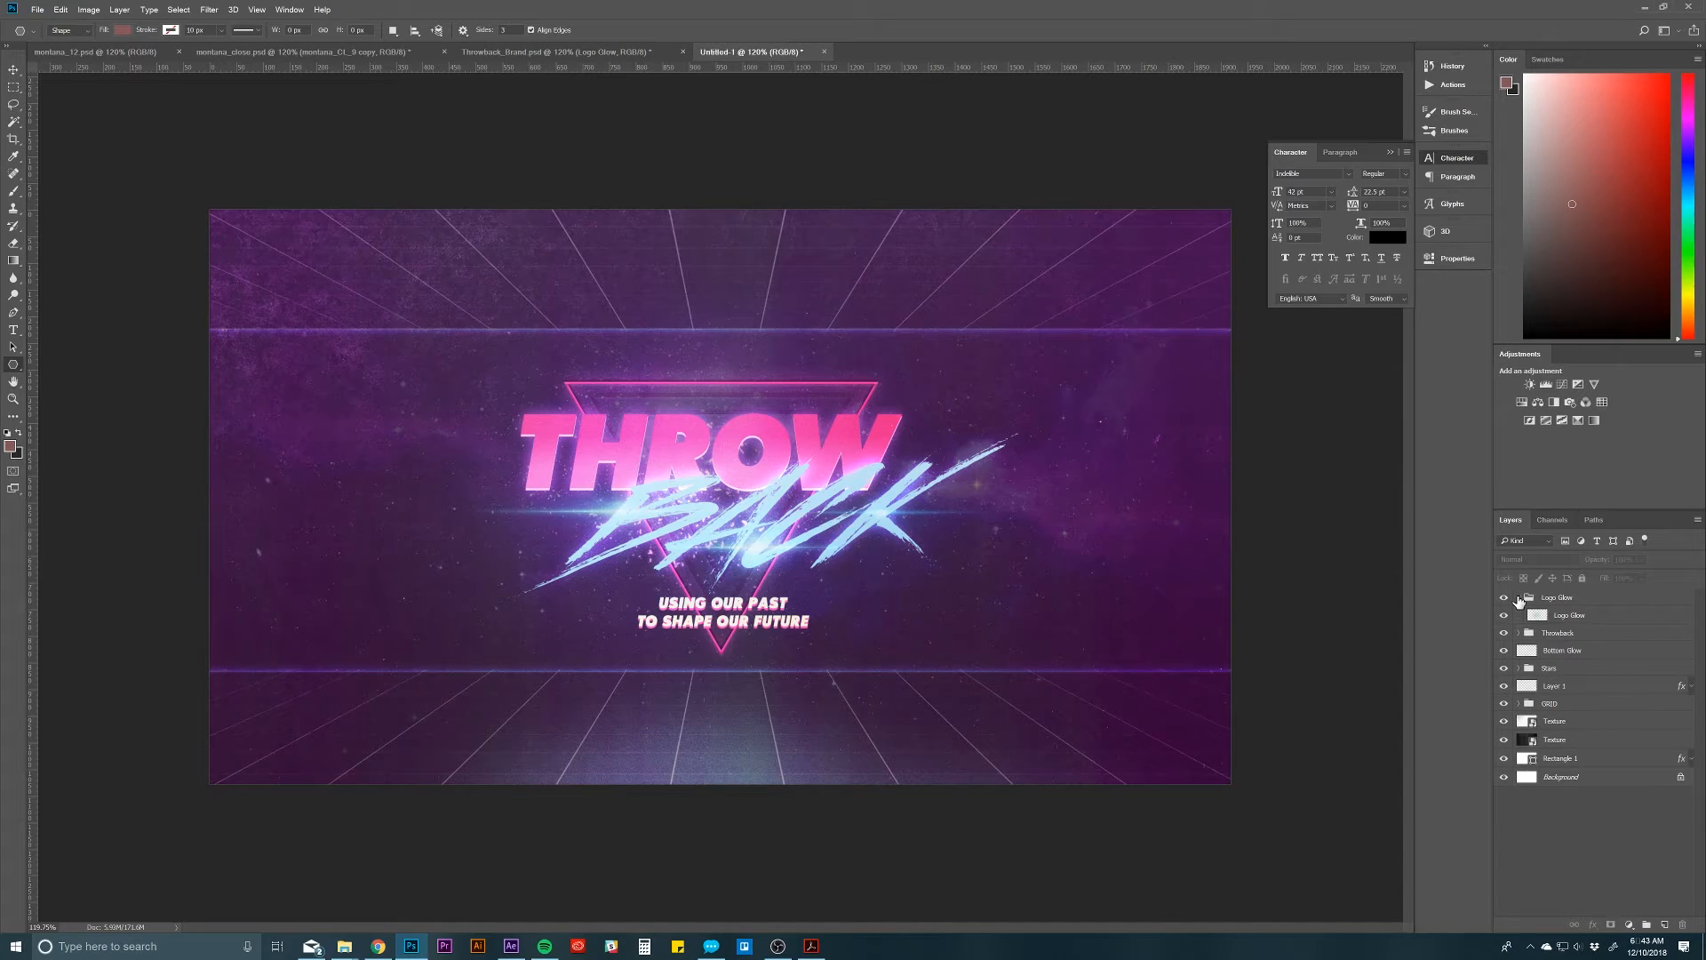
Step: Preview a duplicate of the Logo Glow layer in Normal mode at 100% opacity and delete the duplicate
left_click(1591, 617)
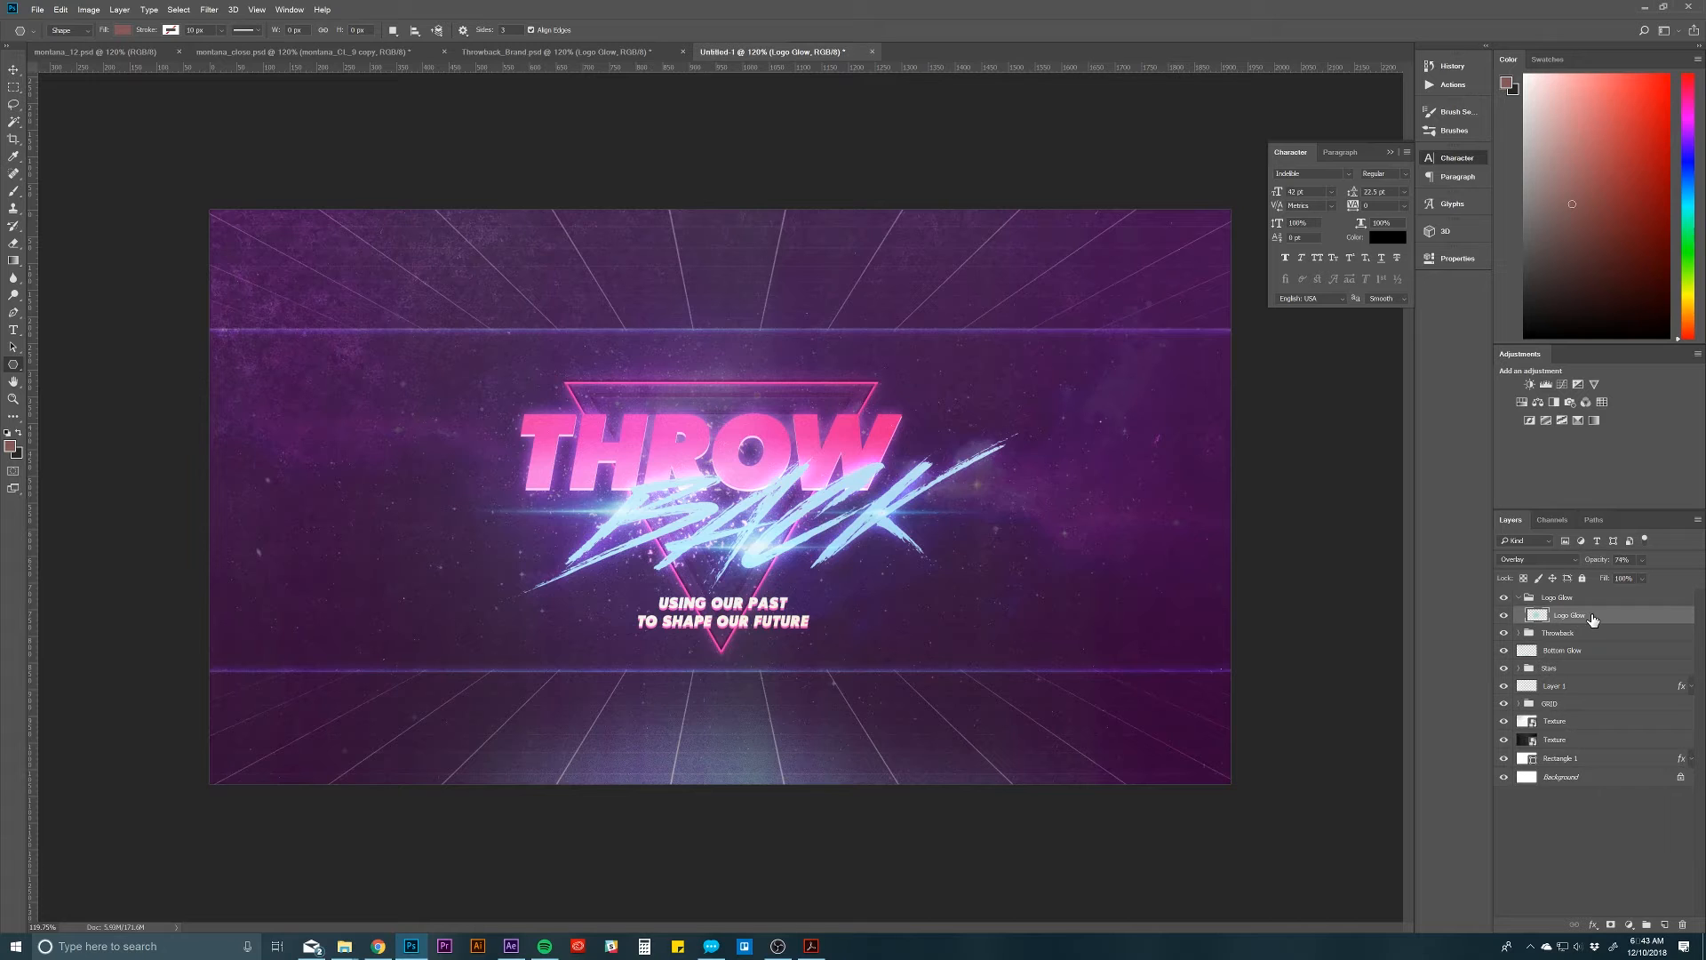
key("ctrl+j")
left_click(1535, 560)
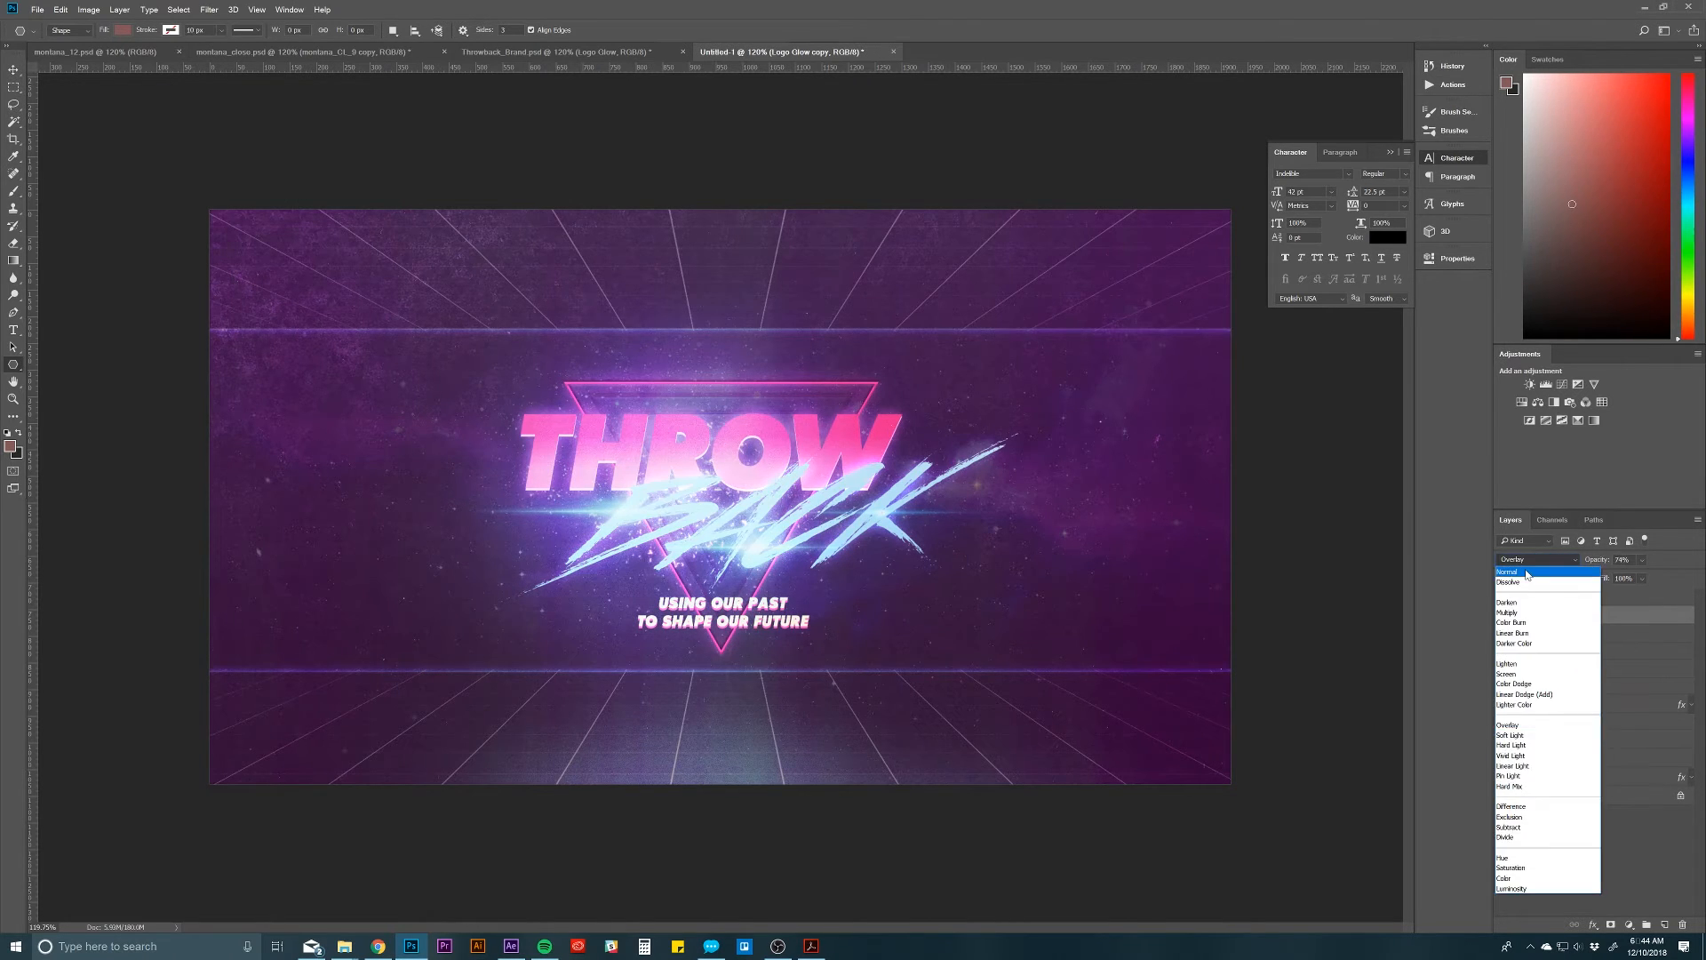
left_click(1527, 574)
key("0")
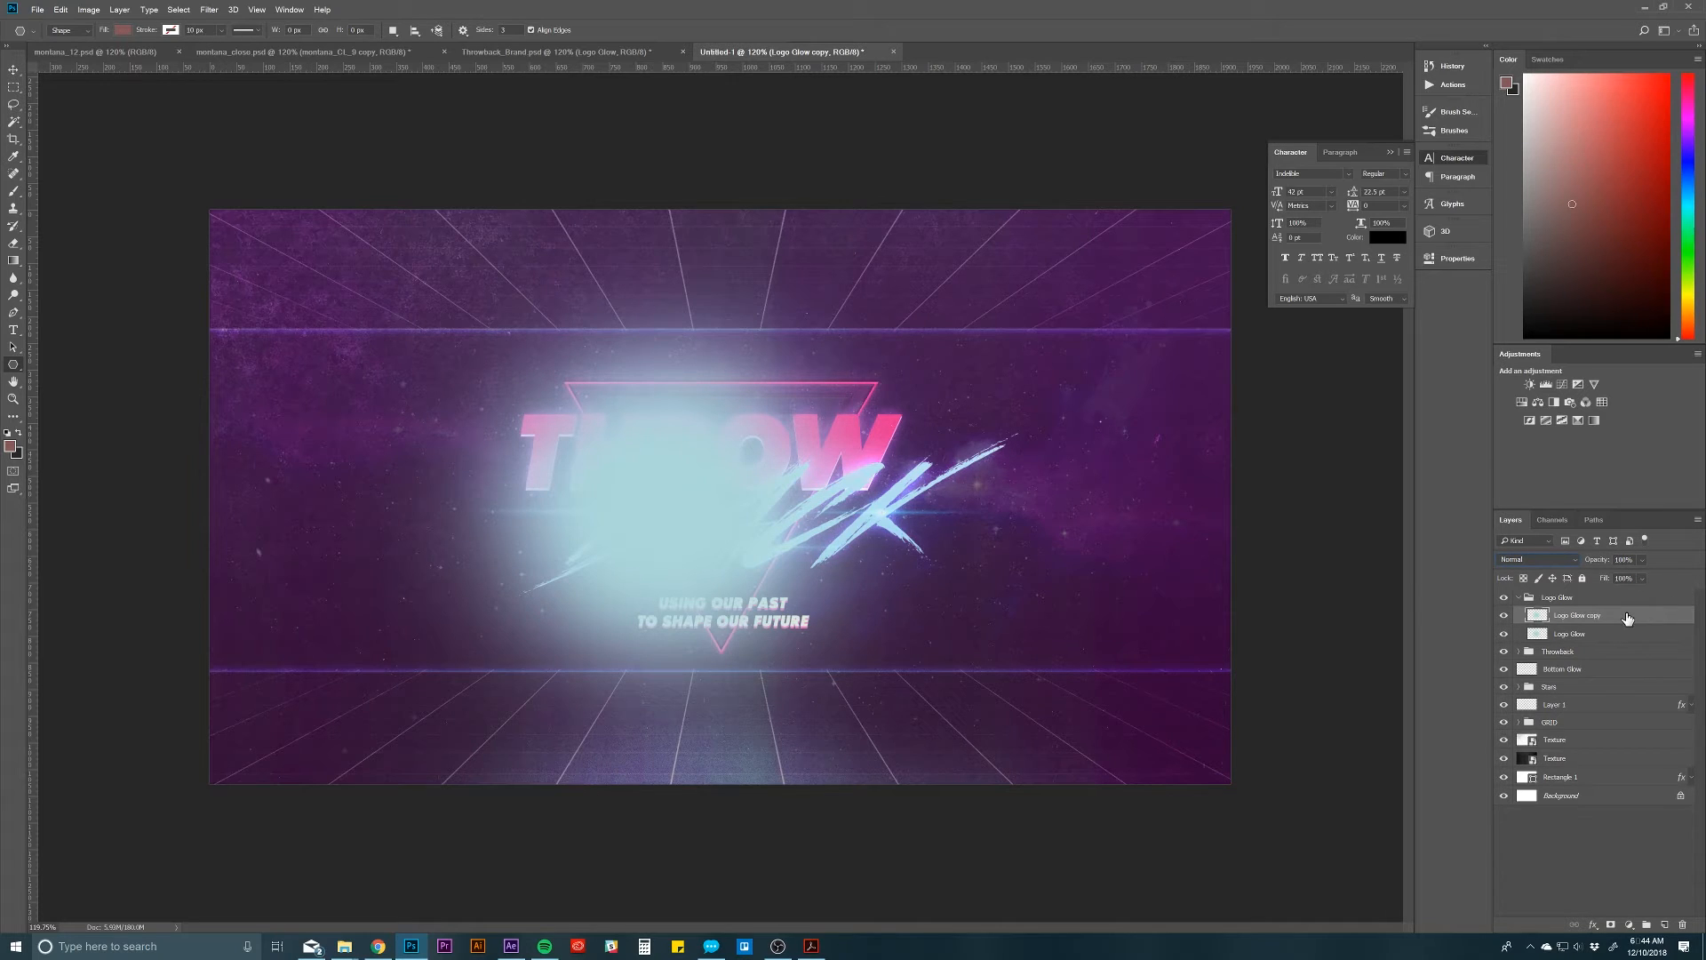
left_click(1683, 925)
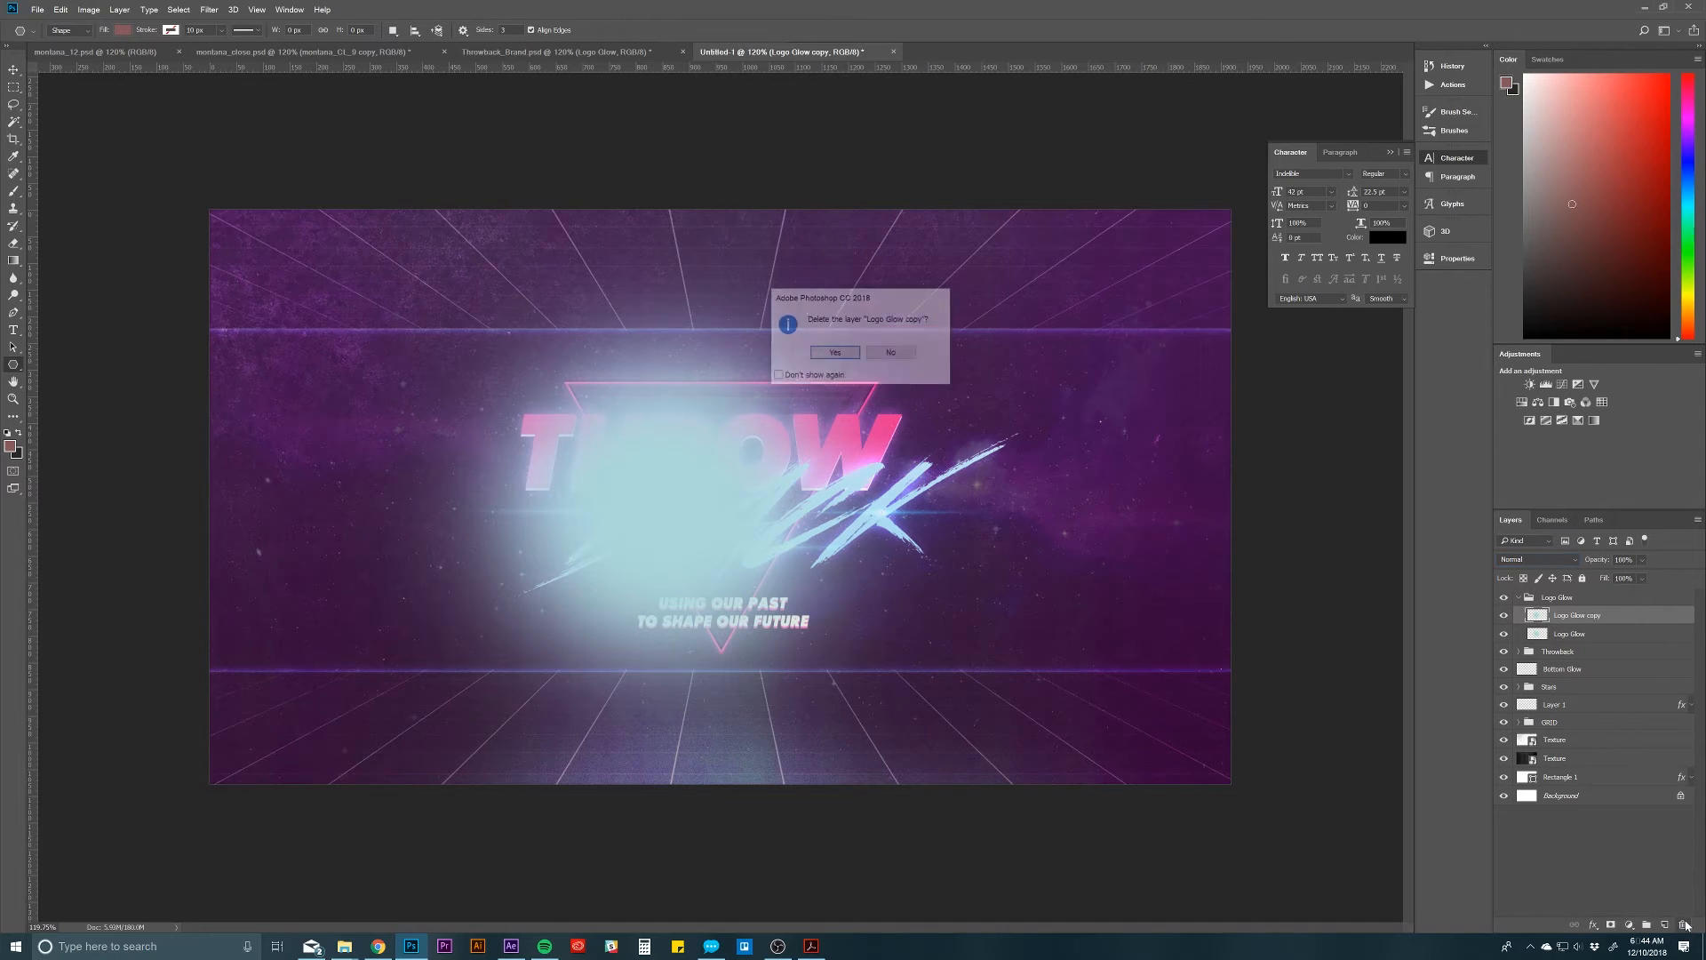
key("Return")
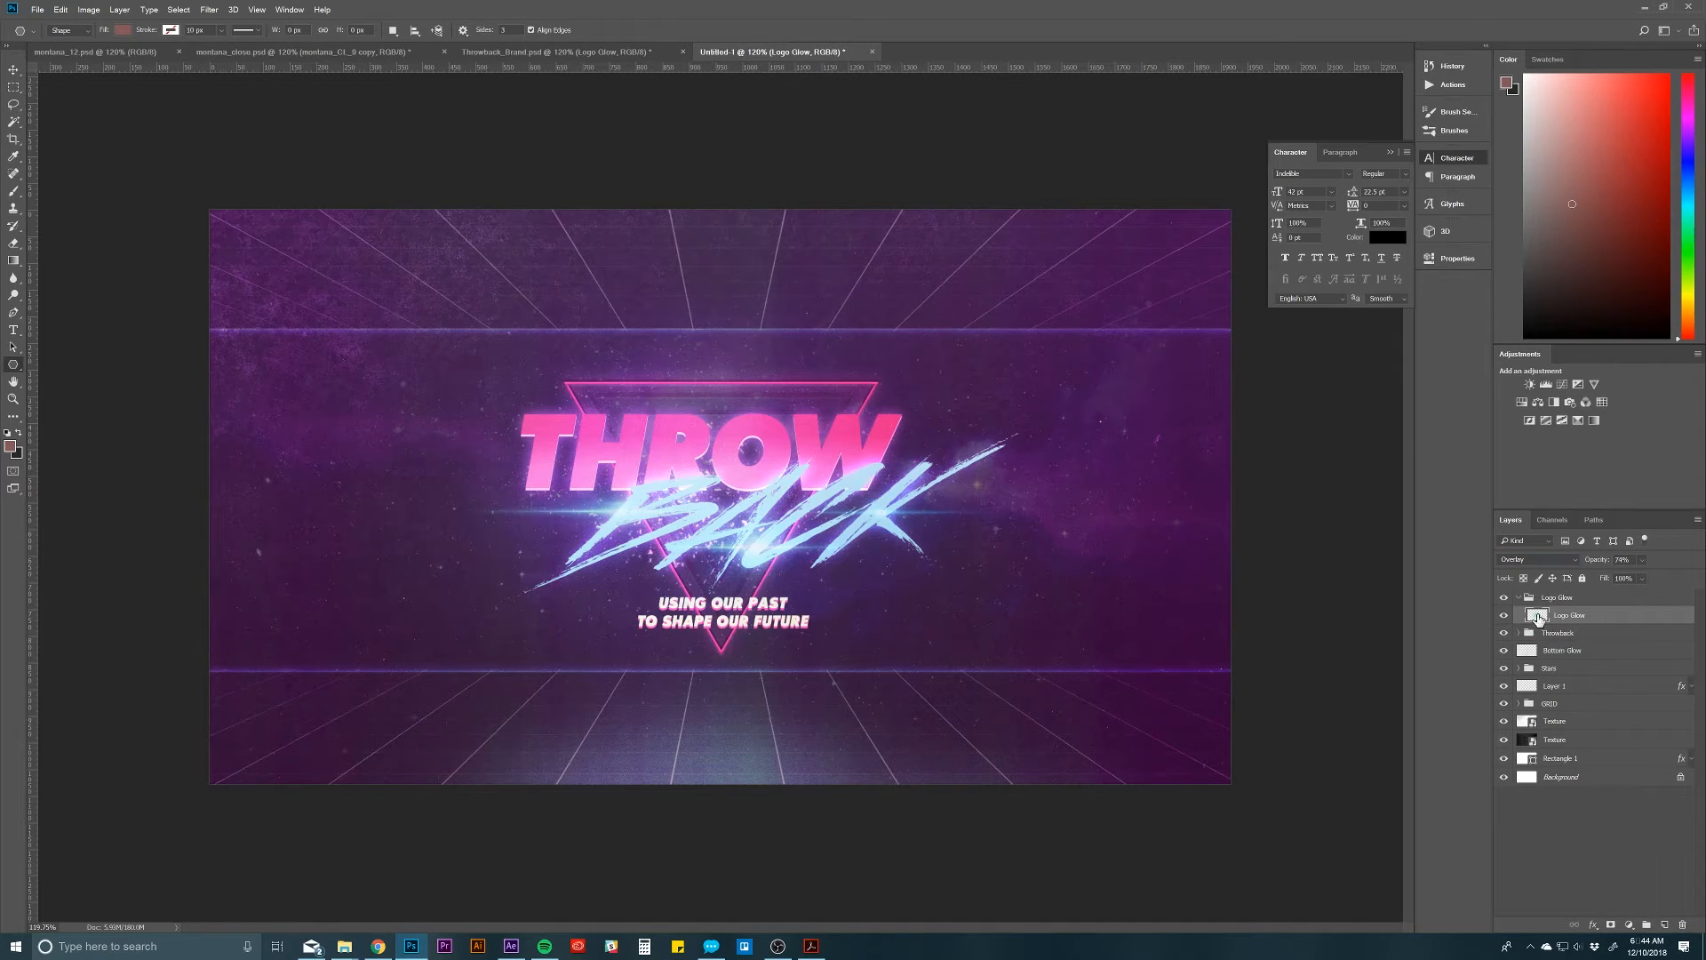
Step: Hide the Logo Glow layer and add a new empty layer above it in the group
left_click(1505, 617)
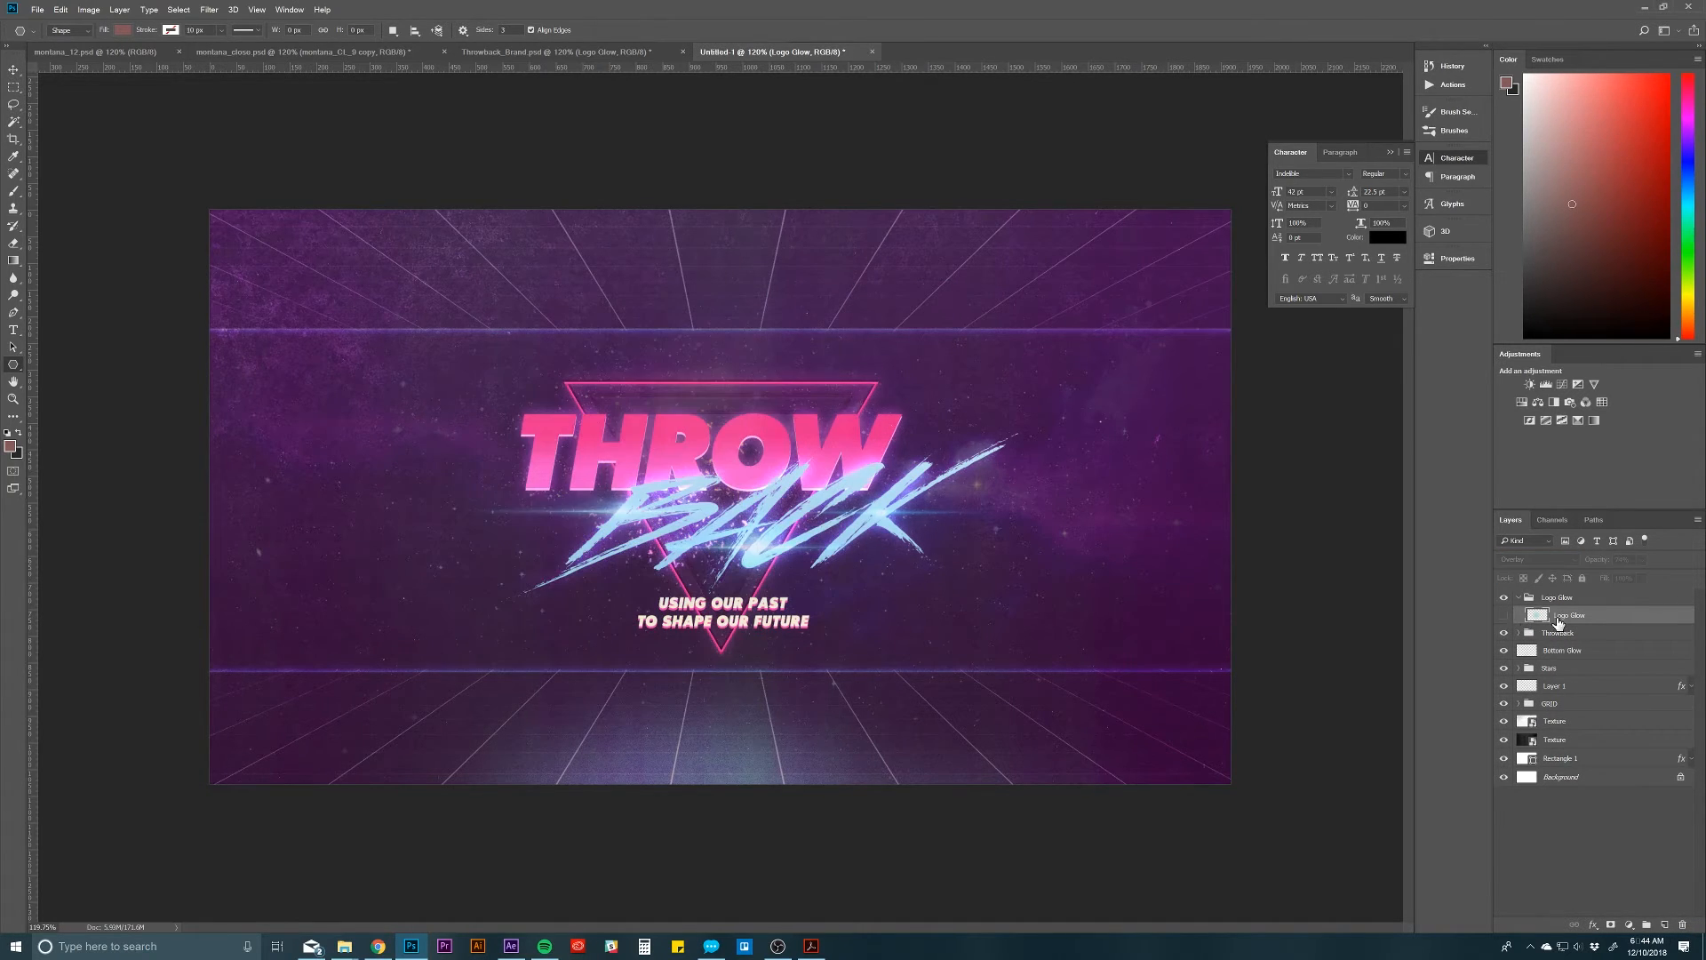
key("ctrl+shift+n")
key("Return")
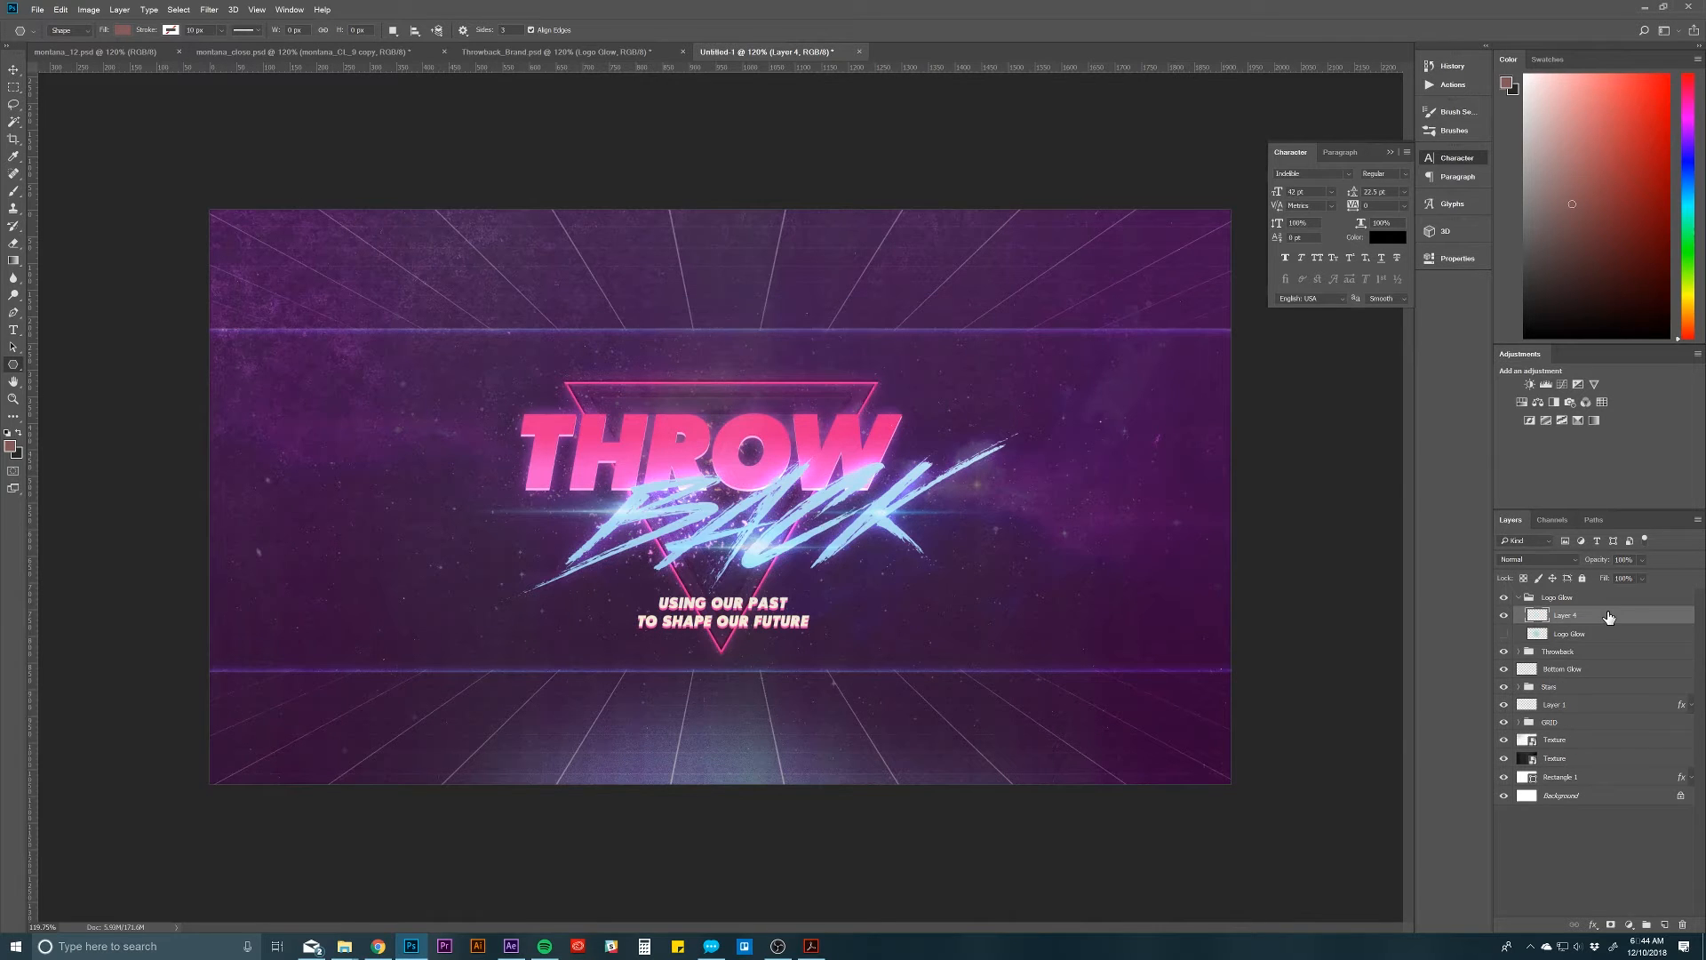
Step: Paint a pale cyan glow across the logo on the new layer with a soft round 700 px brush at 0% hardness
key("b")
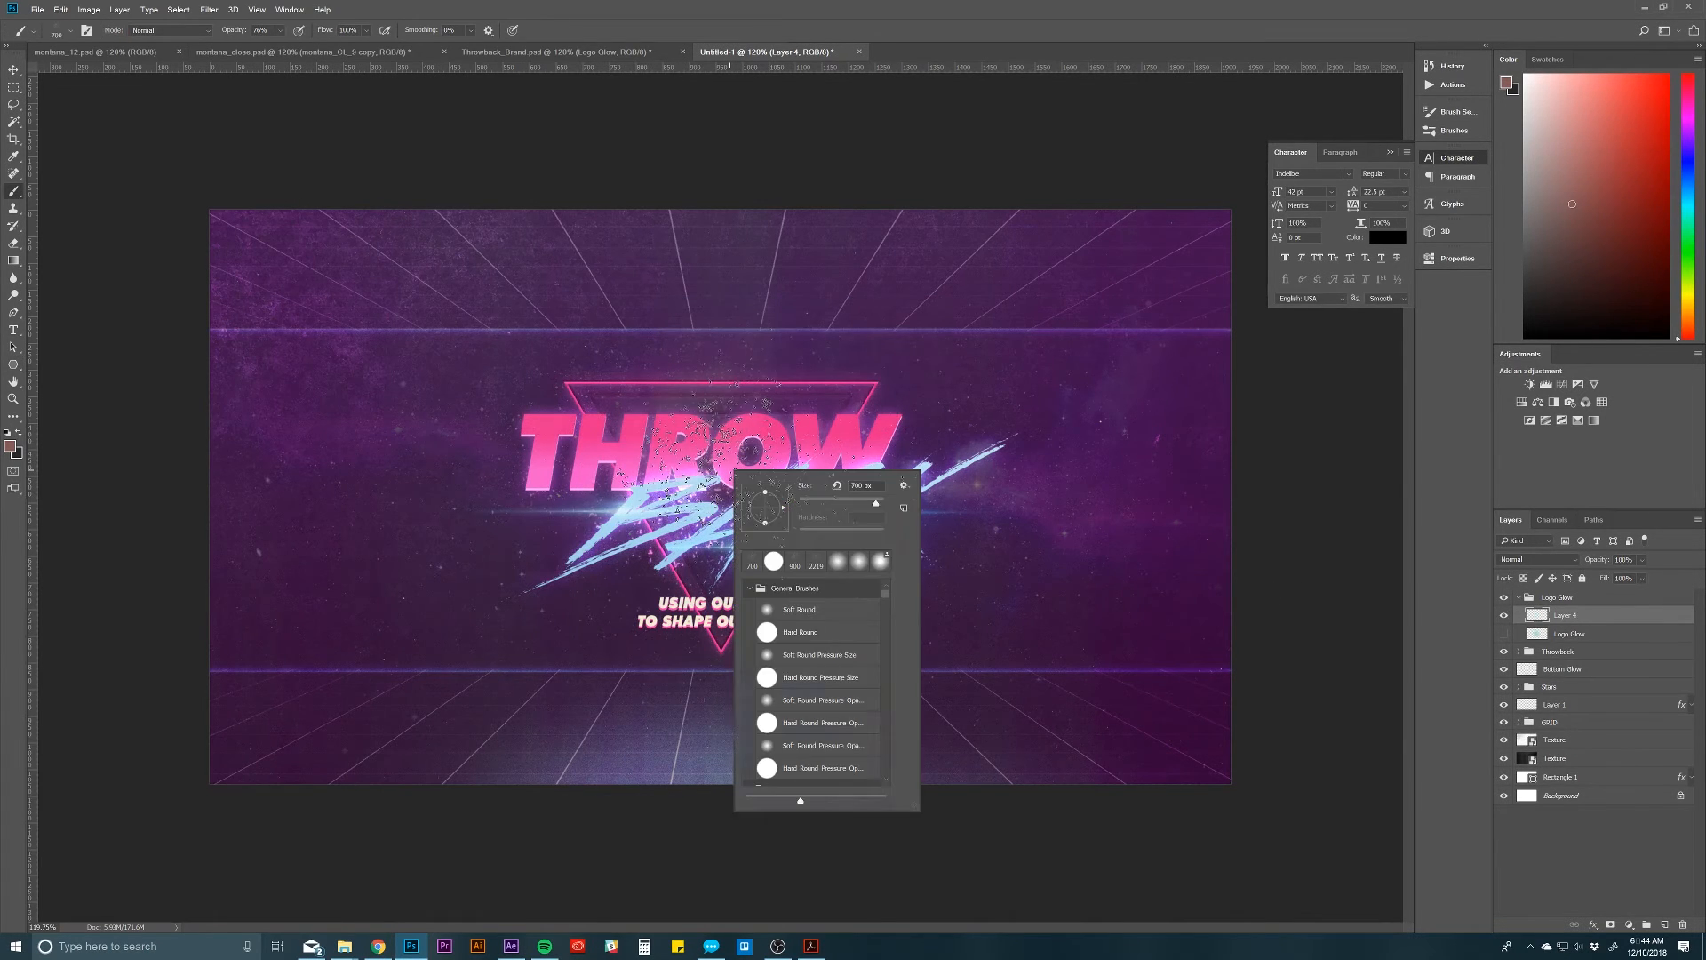
right_click(735, 471)
left_click(836, 566)
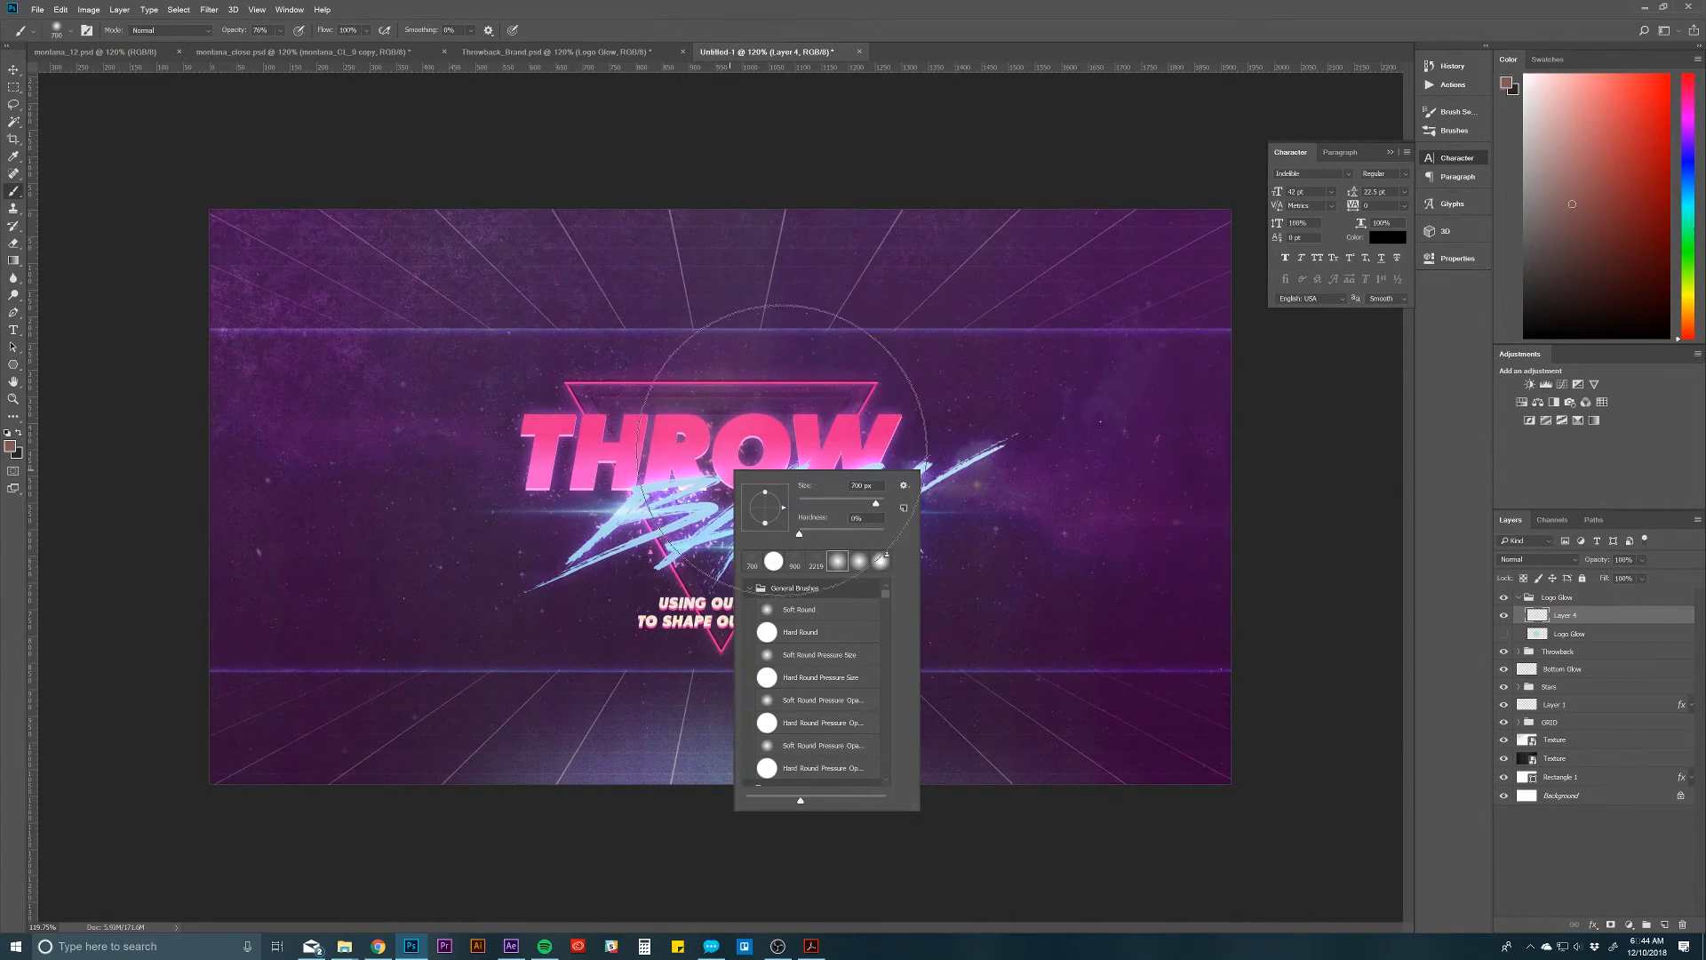
left_click(814, 450)
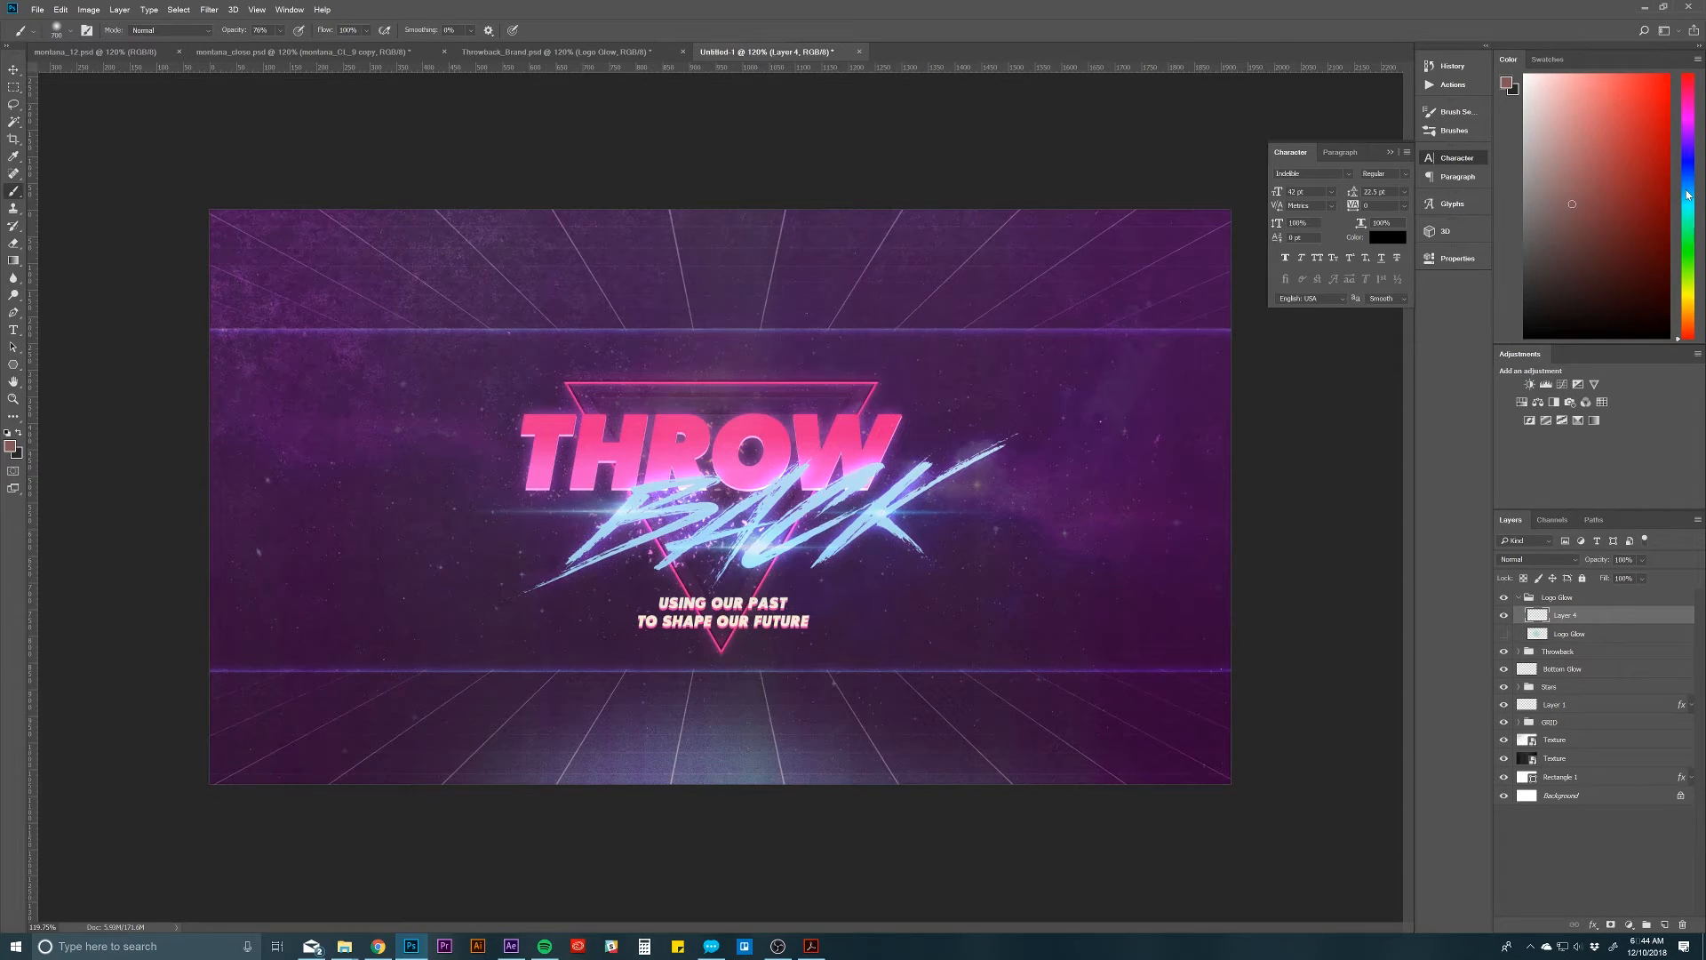
mouse_move(1688, 195)
left_mouse_down()
mouse_move(1622, 103)
mouse_move(1553, 89)
left_mouse_up()
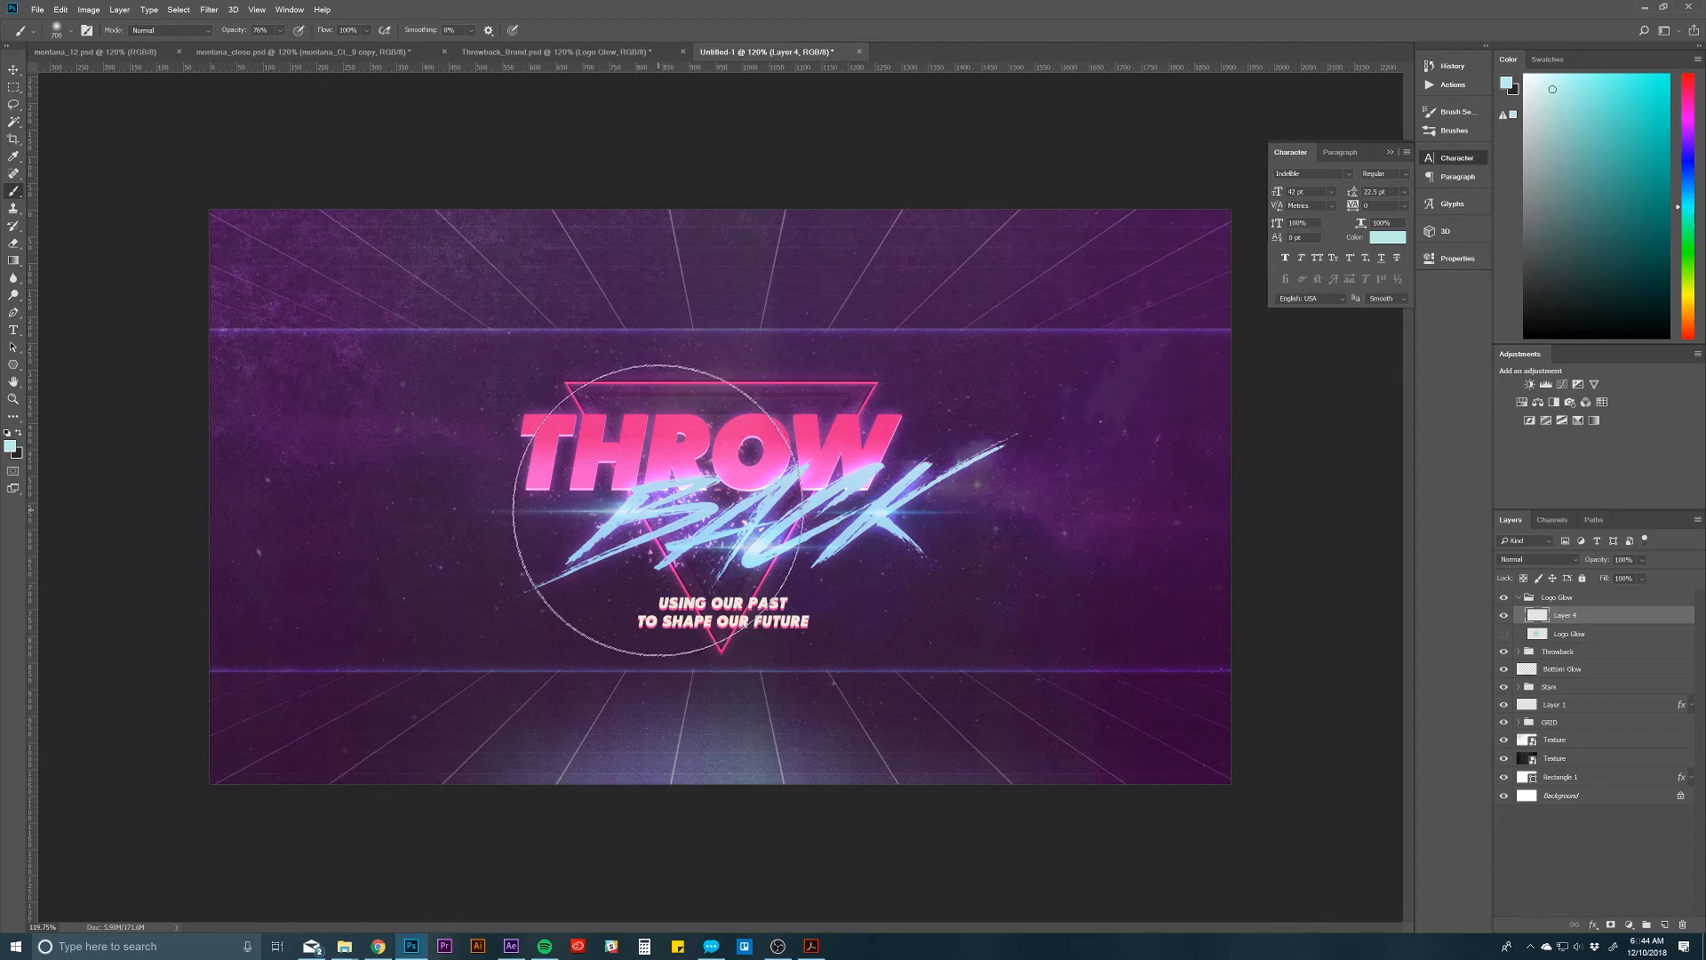
left_click_drag(658, 509, 925, 506)
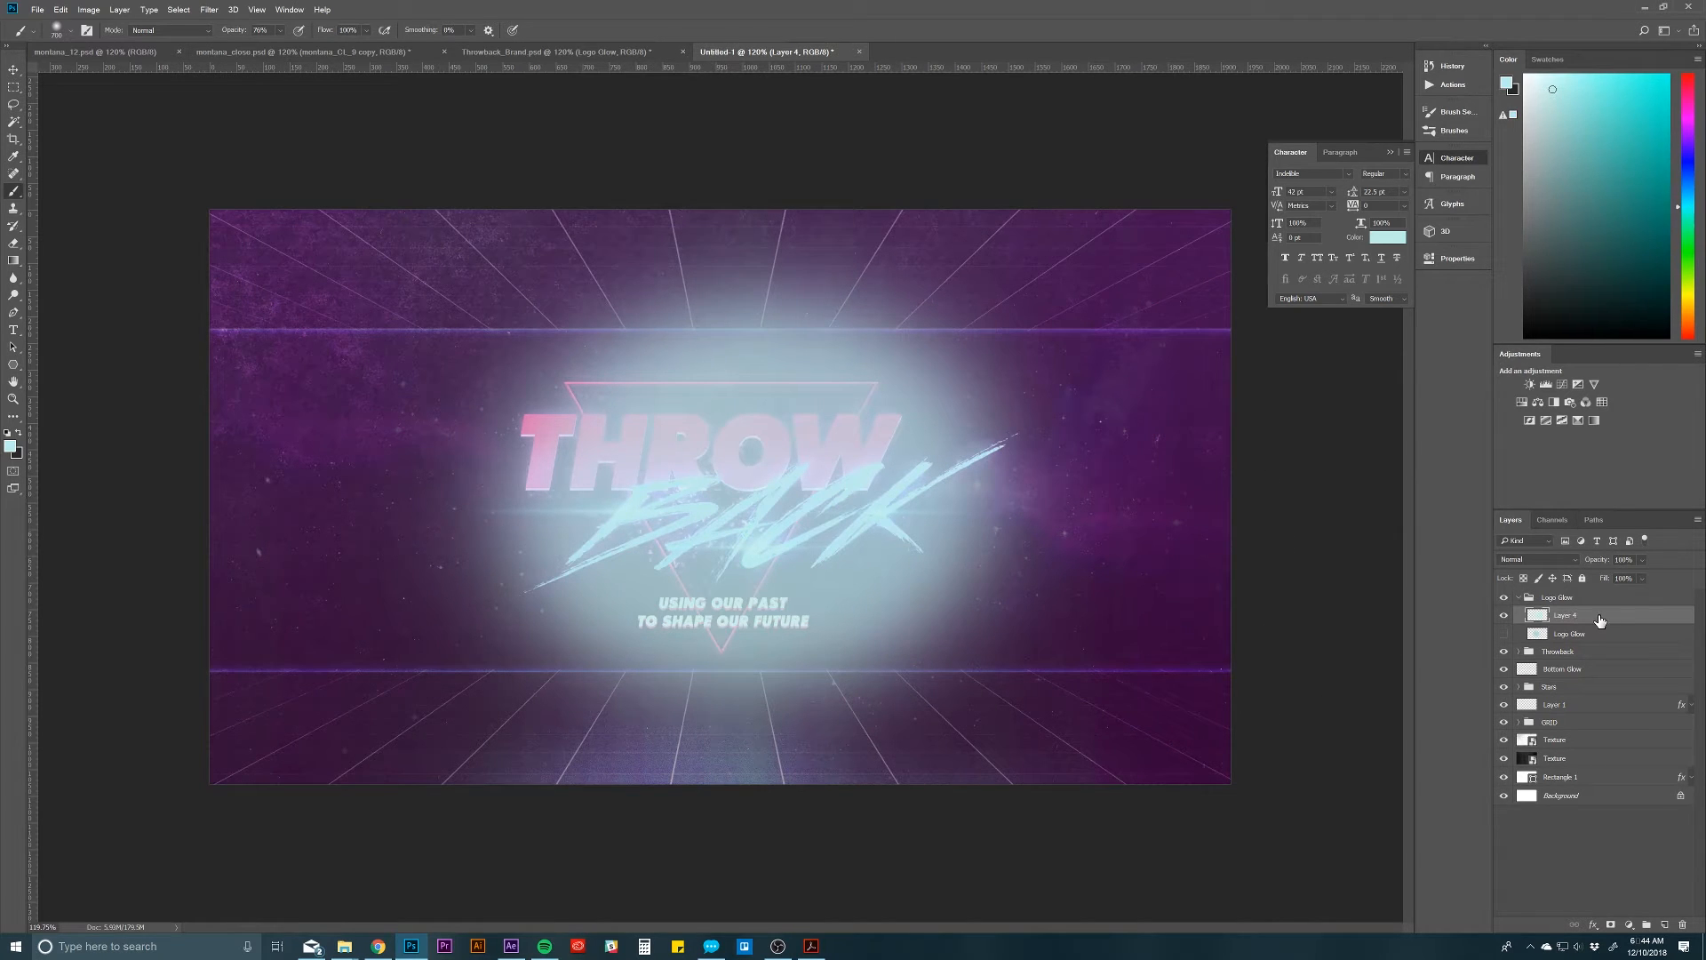
Step: Cycle through blend modes for the painted glow layer and set it to Overlay
key("v")
key("shift+plus")
key("shift+plus")
key("shift+plus")
key("shift+plus")
key("shift+plus")
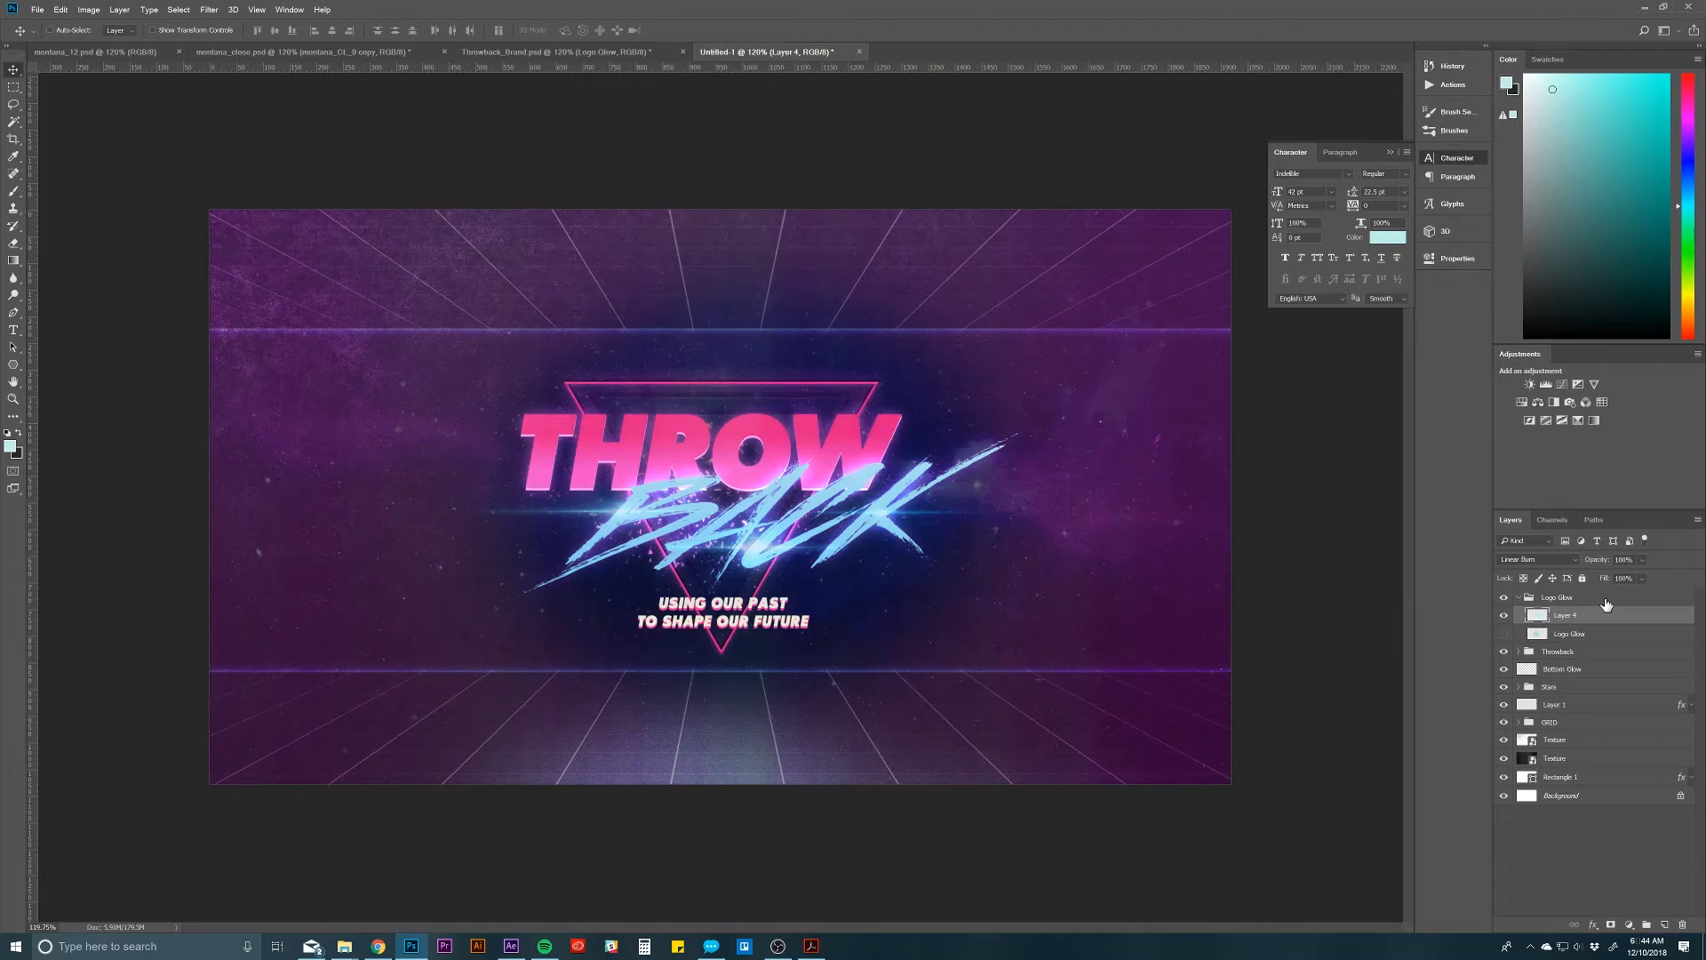
key("shift+plus")
key("shift+plus")
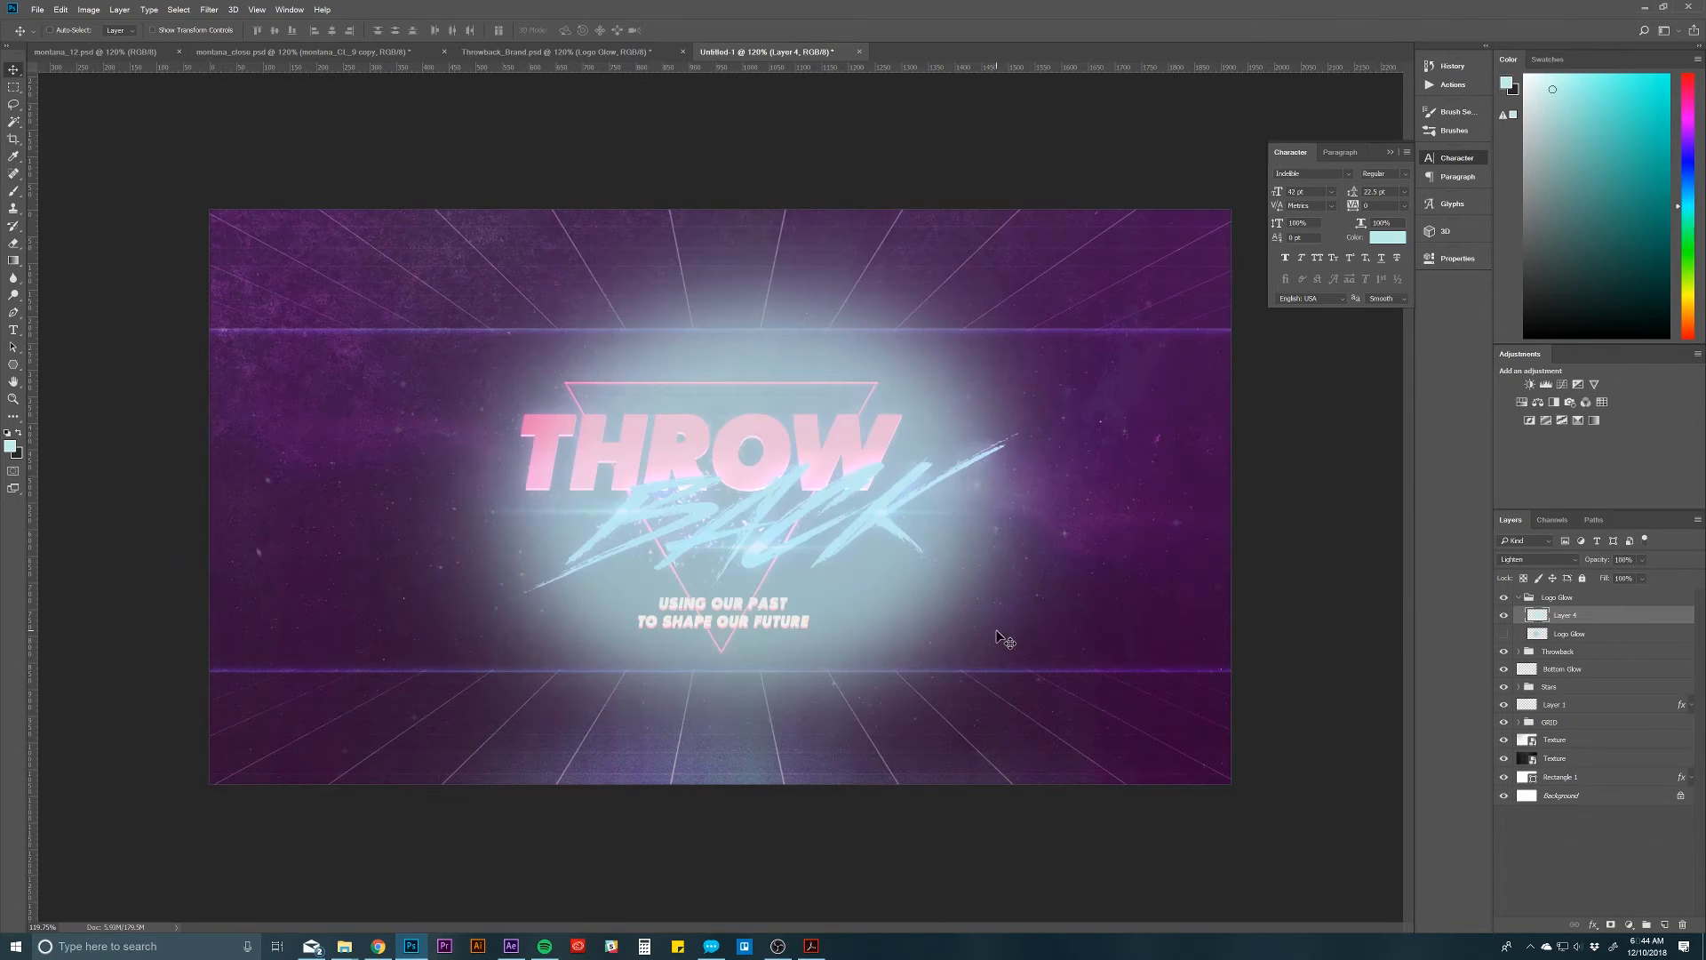
key("shift+minus")
key("shift+minus")
key("shift+plus")
key("shift+plus")
key("shift+plus")
key("shift+plus")
key("shift+plus")
key("shift+plus")
key("shift+plus")
key("shift+plus")
key("shift+minus")
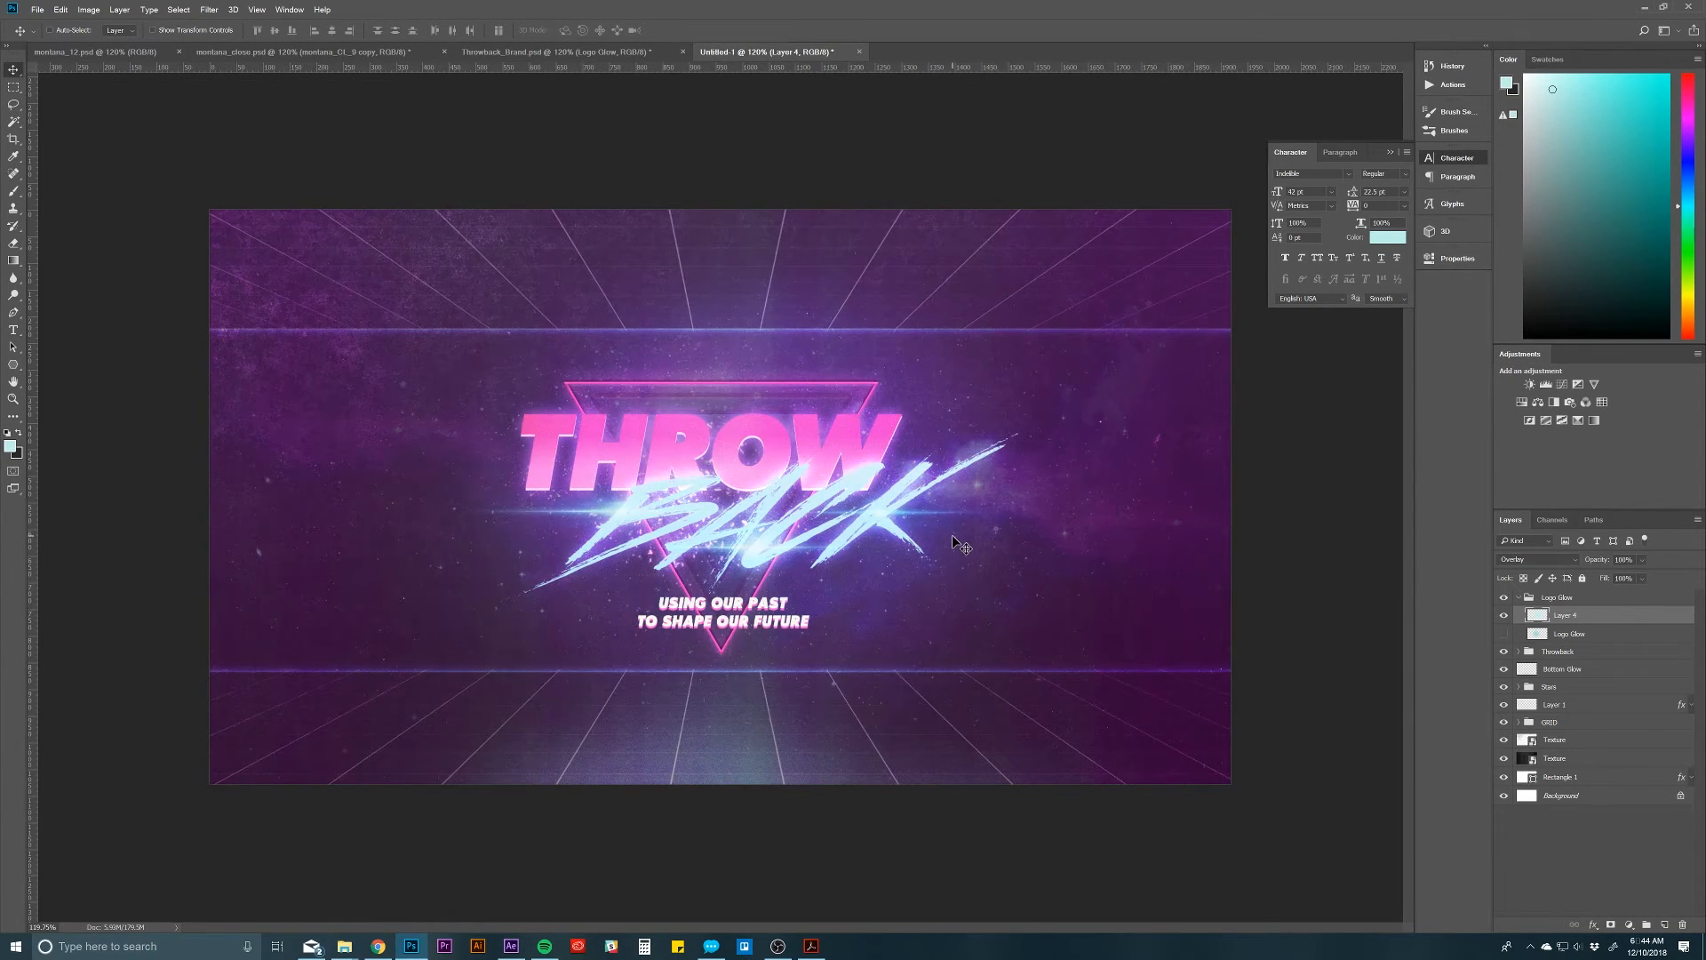
Step: Delete the painted glow layer and show the original Logo Glow layer again
key("Delete")
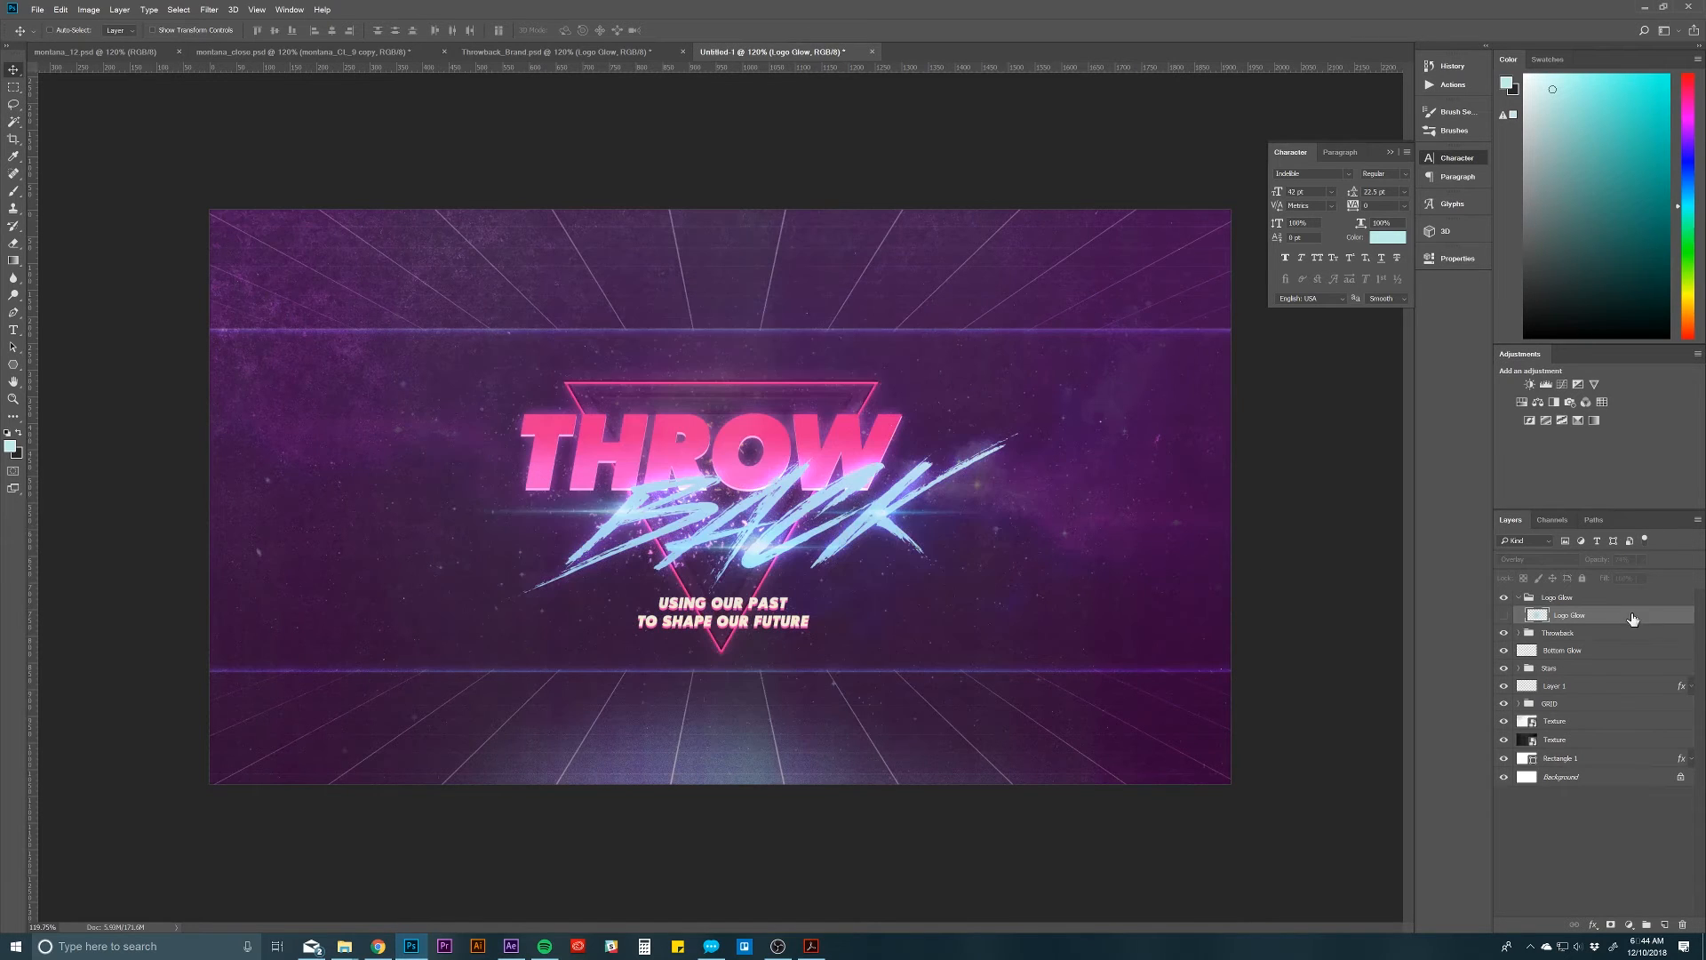
left_click(1505, 616)
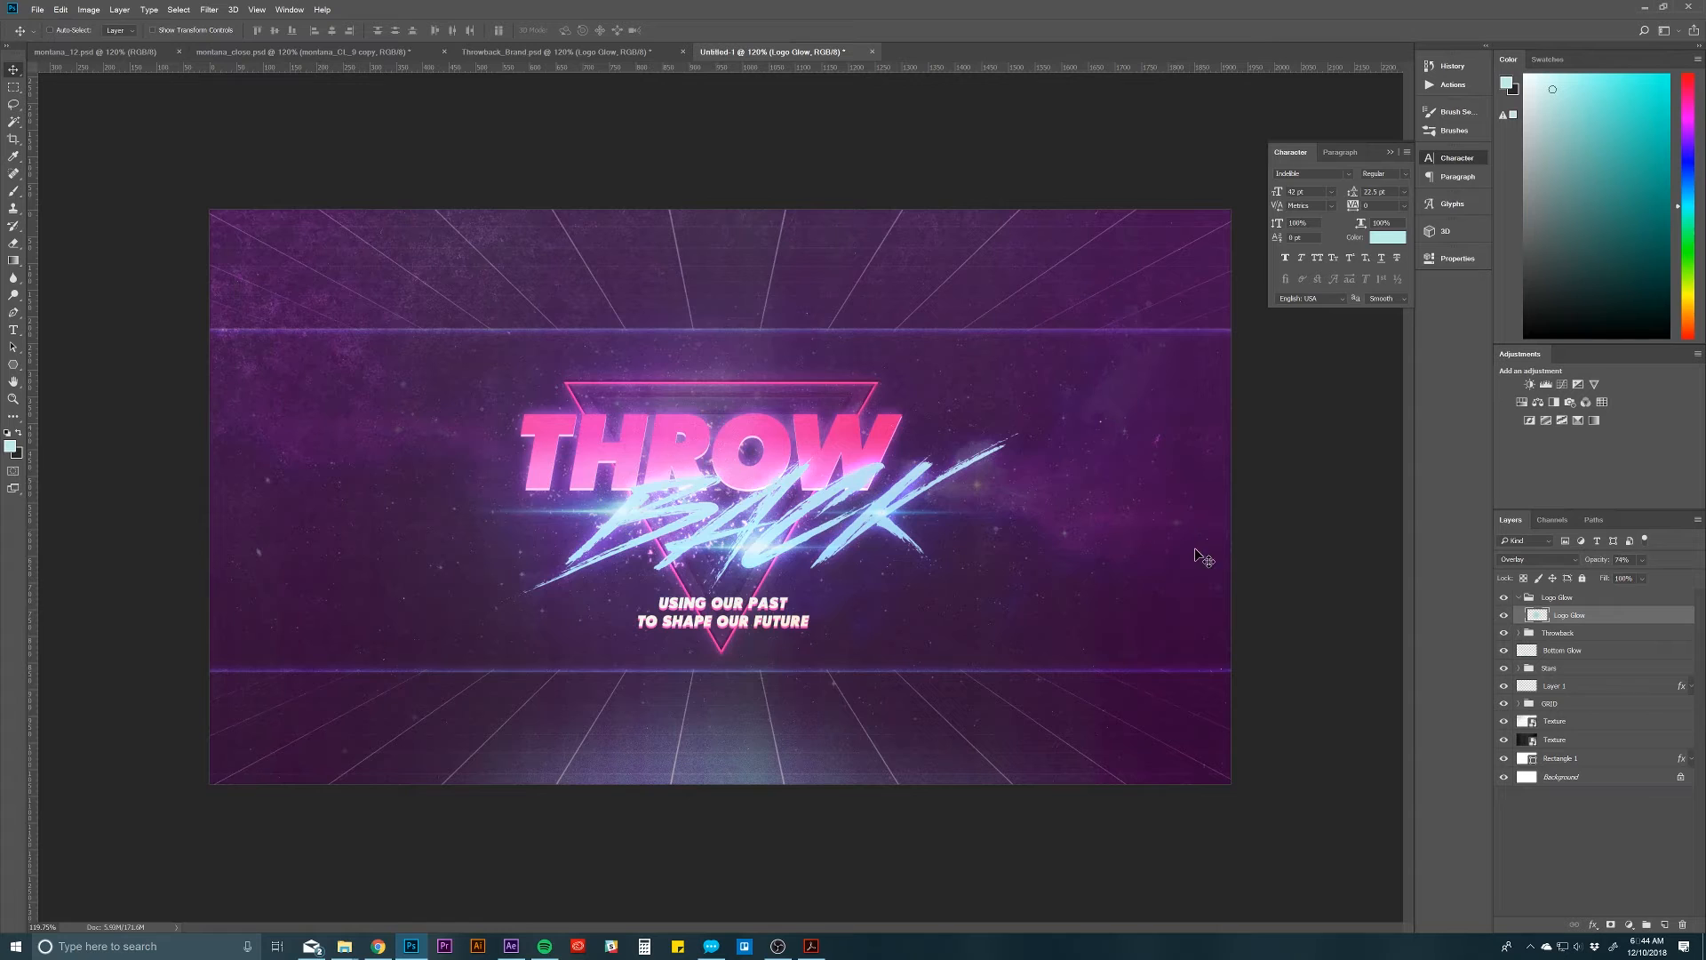
Step: Duplicate the Grain/Vignette group from Throwback_Brand.psd into the Untitled-1 document and switch to that document
left_click(565, 54)
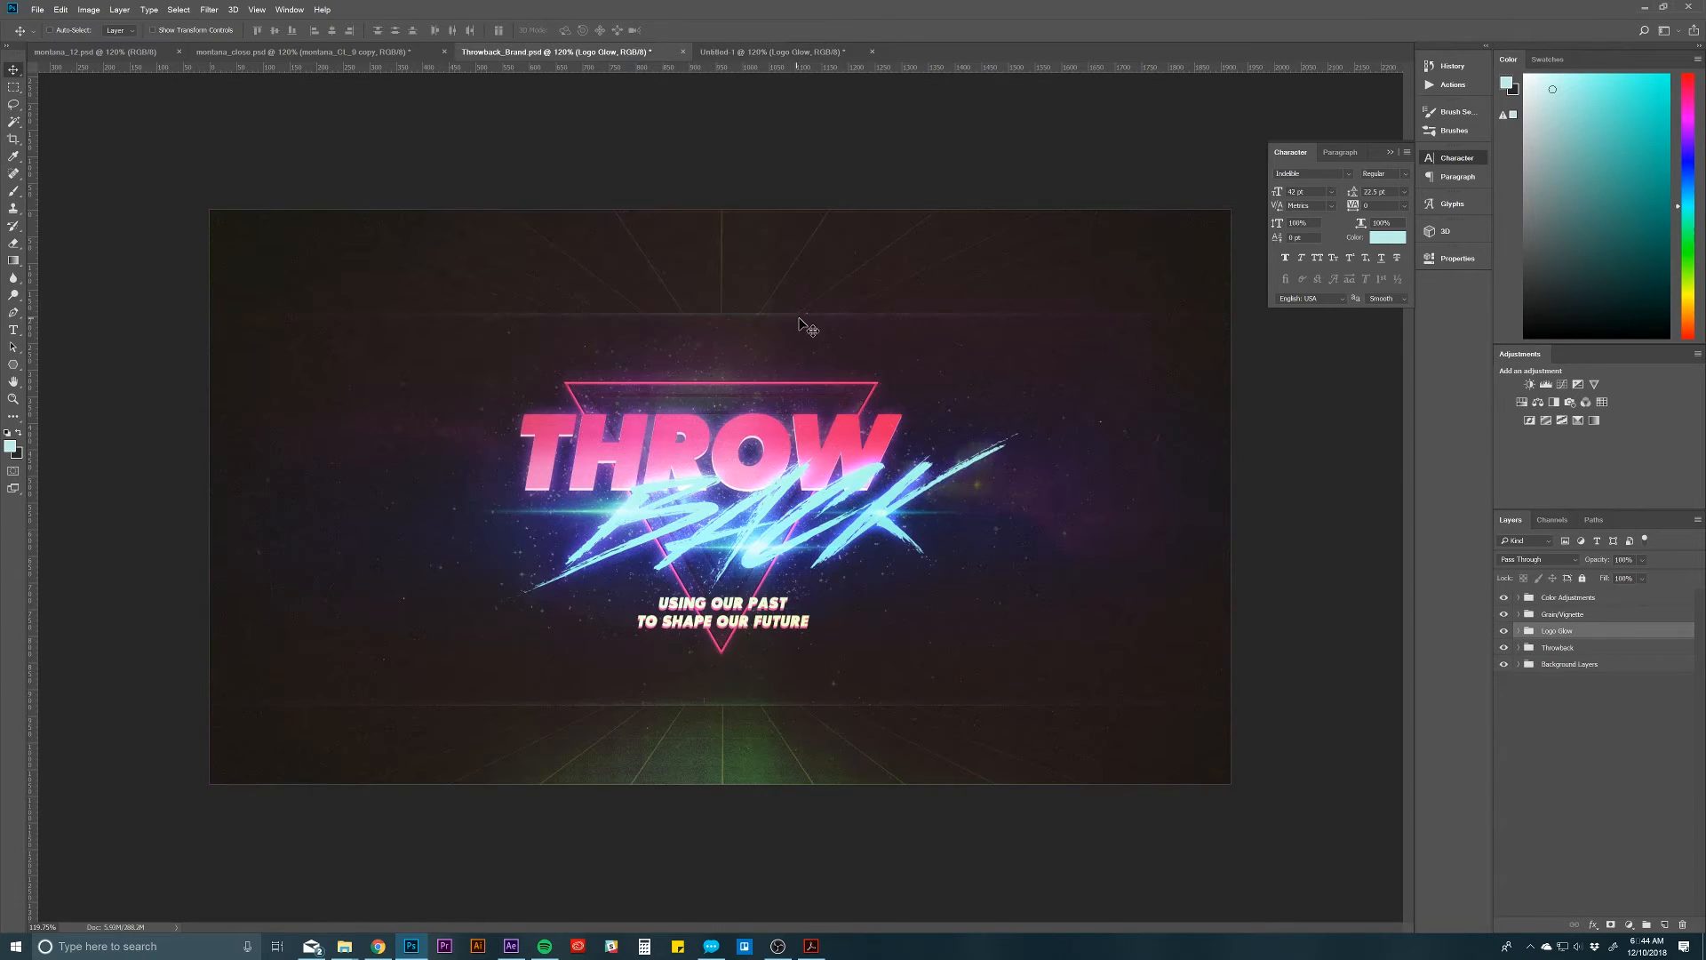
left_click(1575, 617)
right_click(1551, 615)
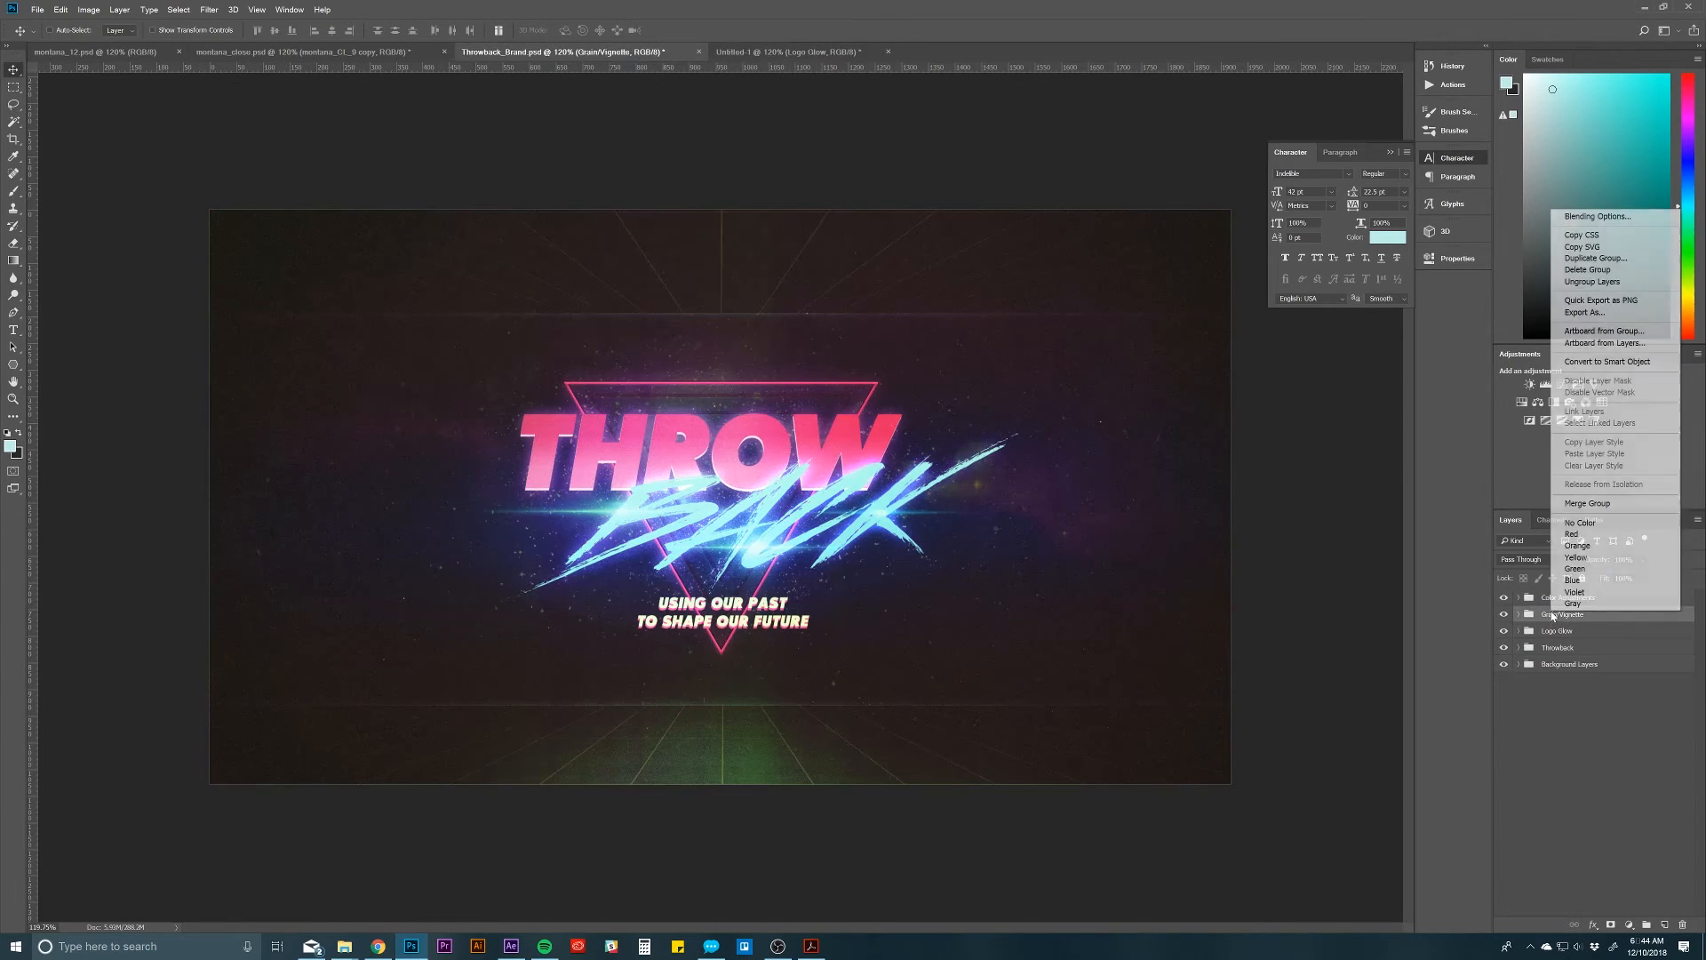
left_click(1600, 259)
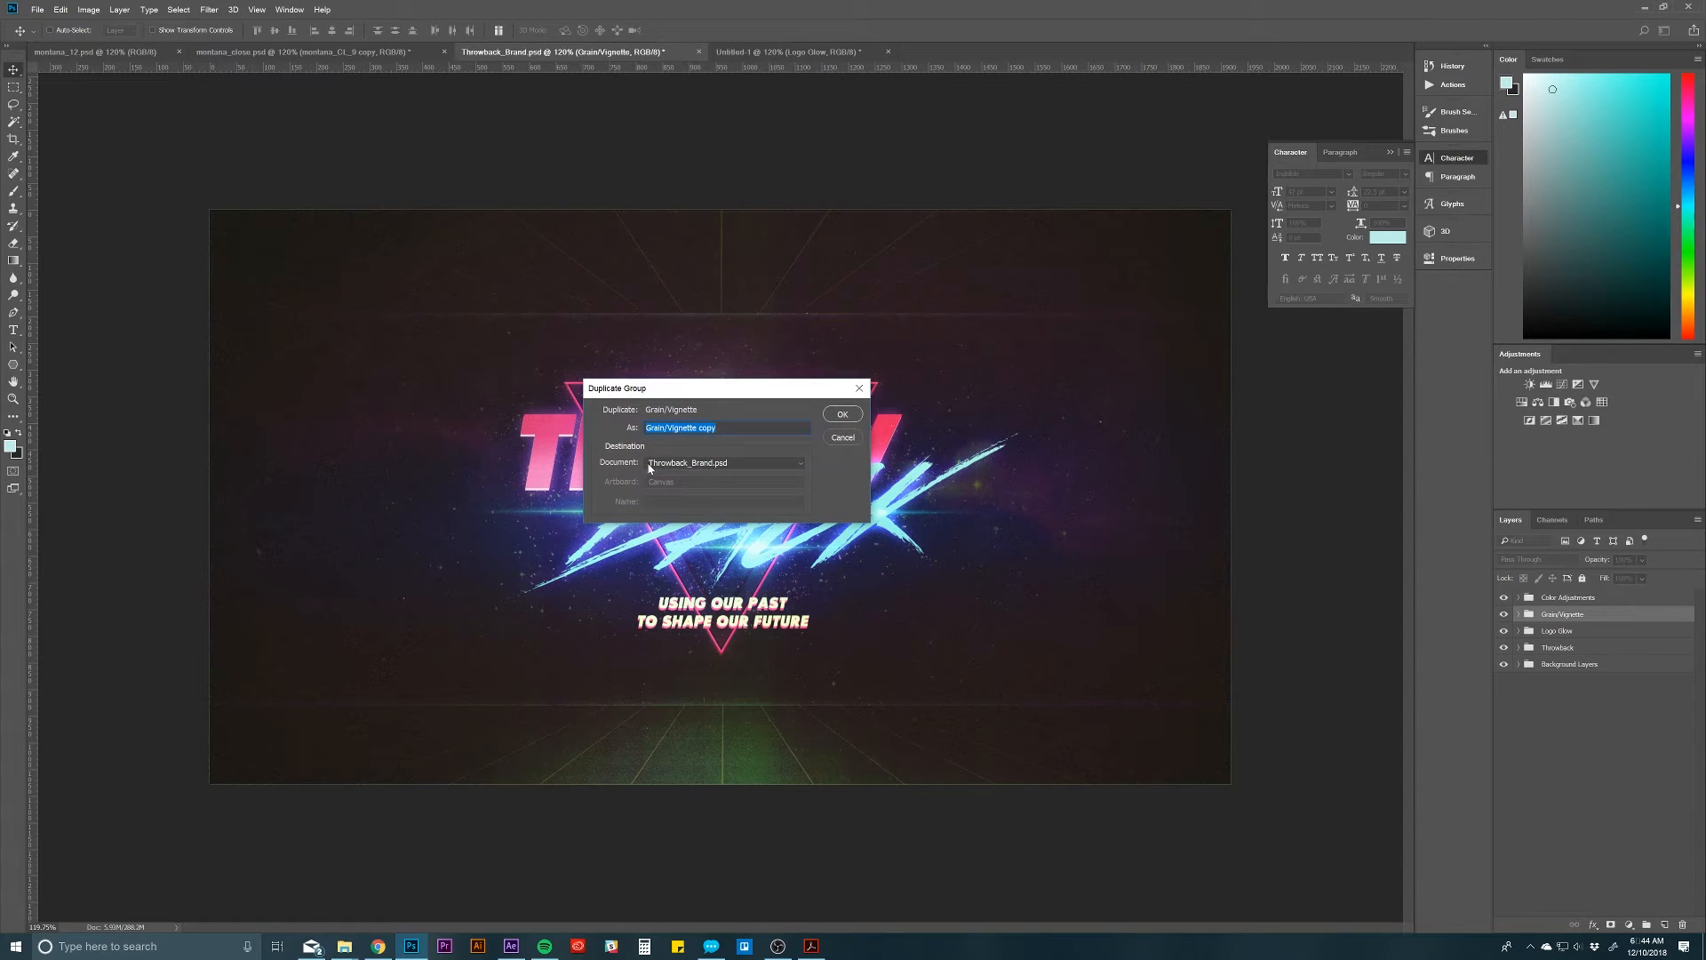
left_click(658, 464)
left_click(674, 511)
left_click(843, 415)
left_click(773, 52)
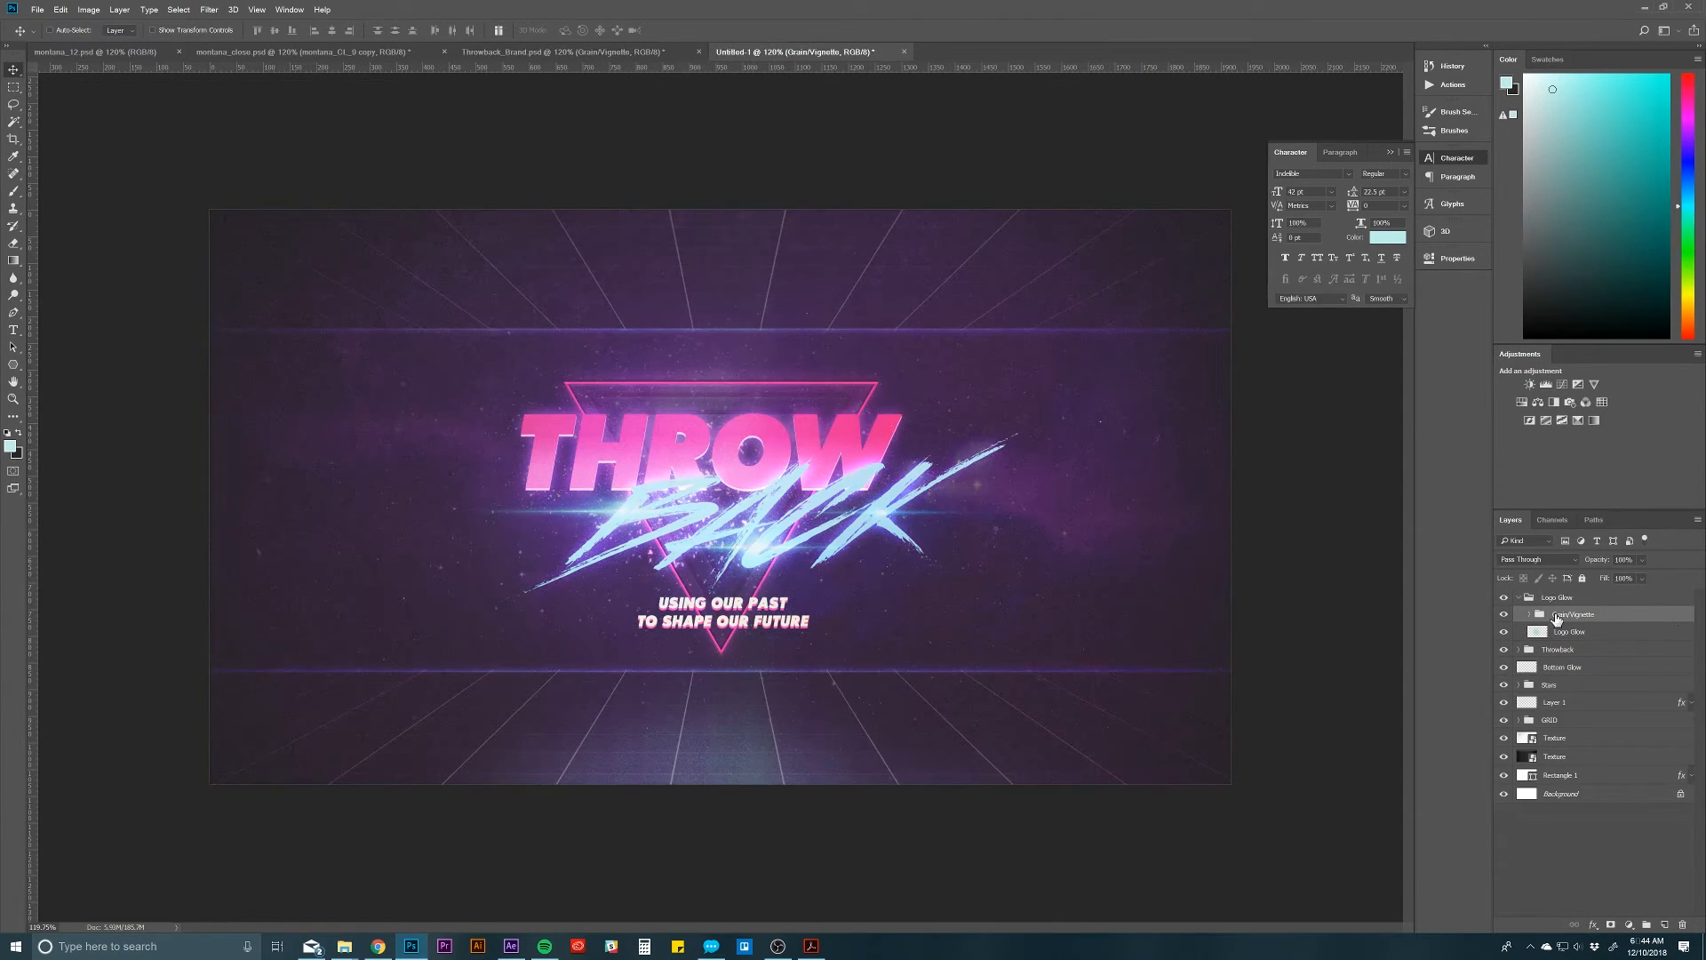
Step: Move the Grain/Vignette group out above the Logo Glow group and collapse Logo Glow
left_click_drag(1581, 623, 1551, 592)
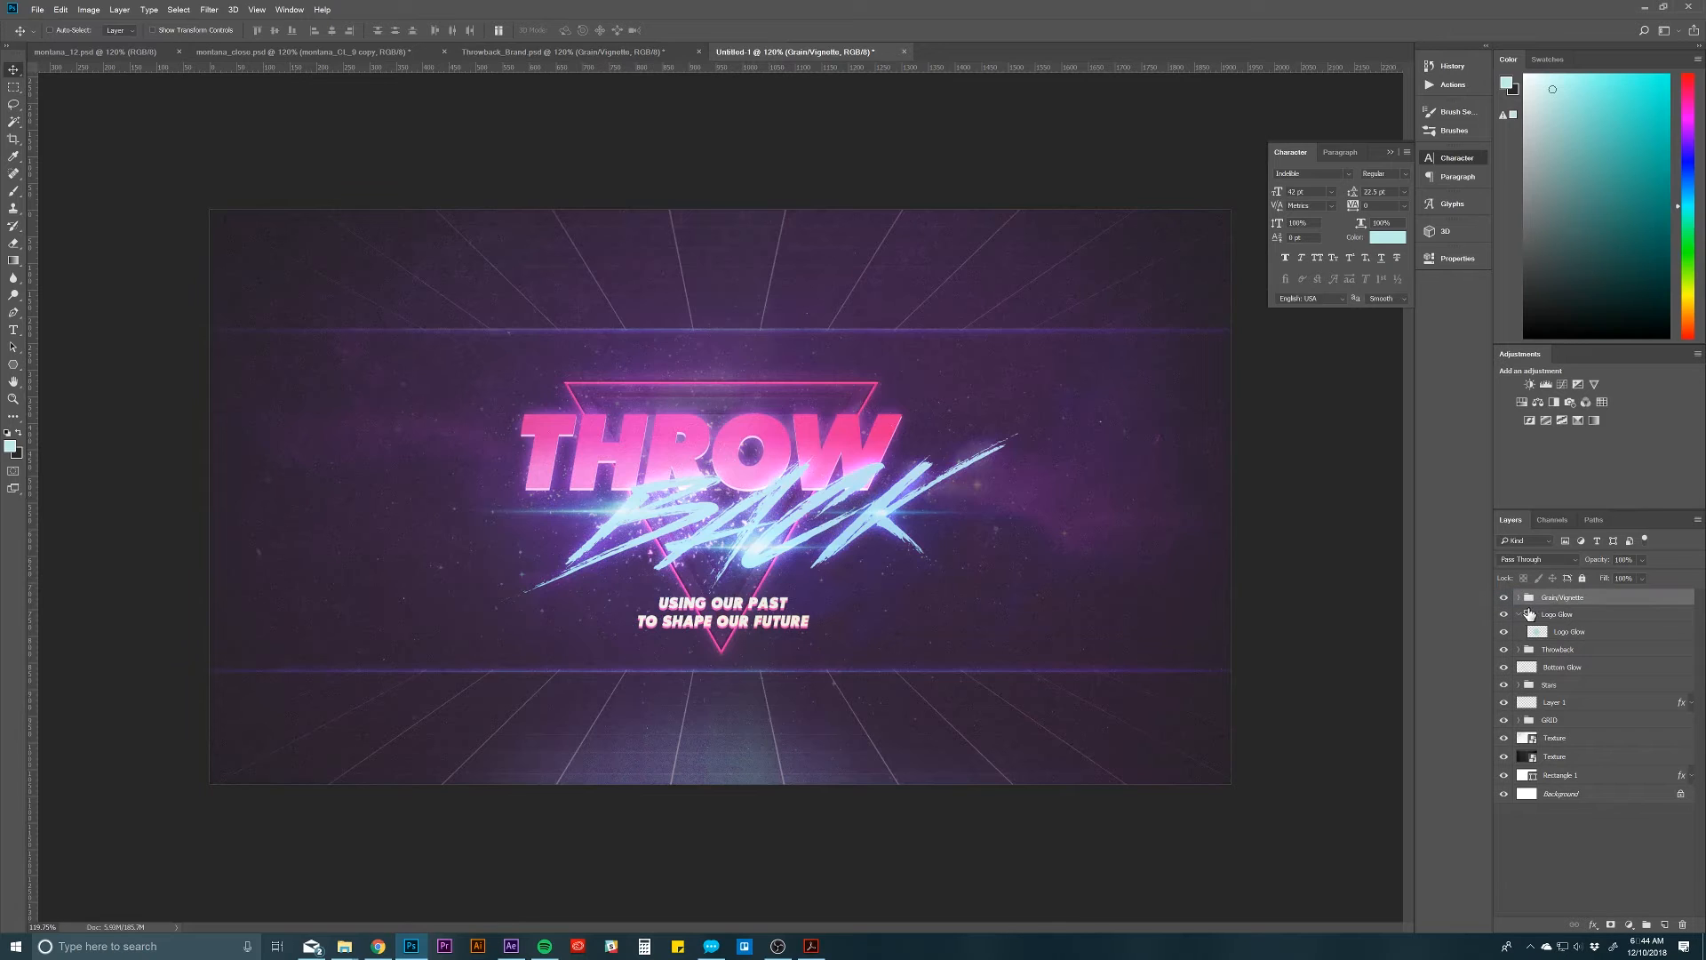
left_click(1519, 615)
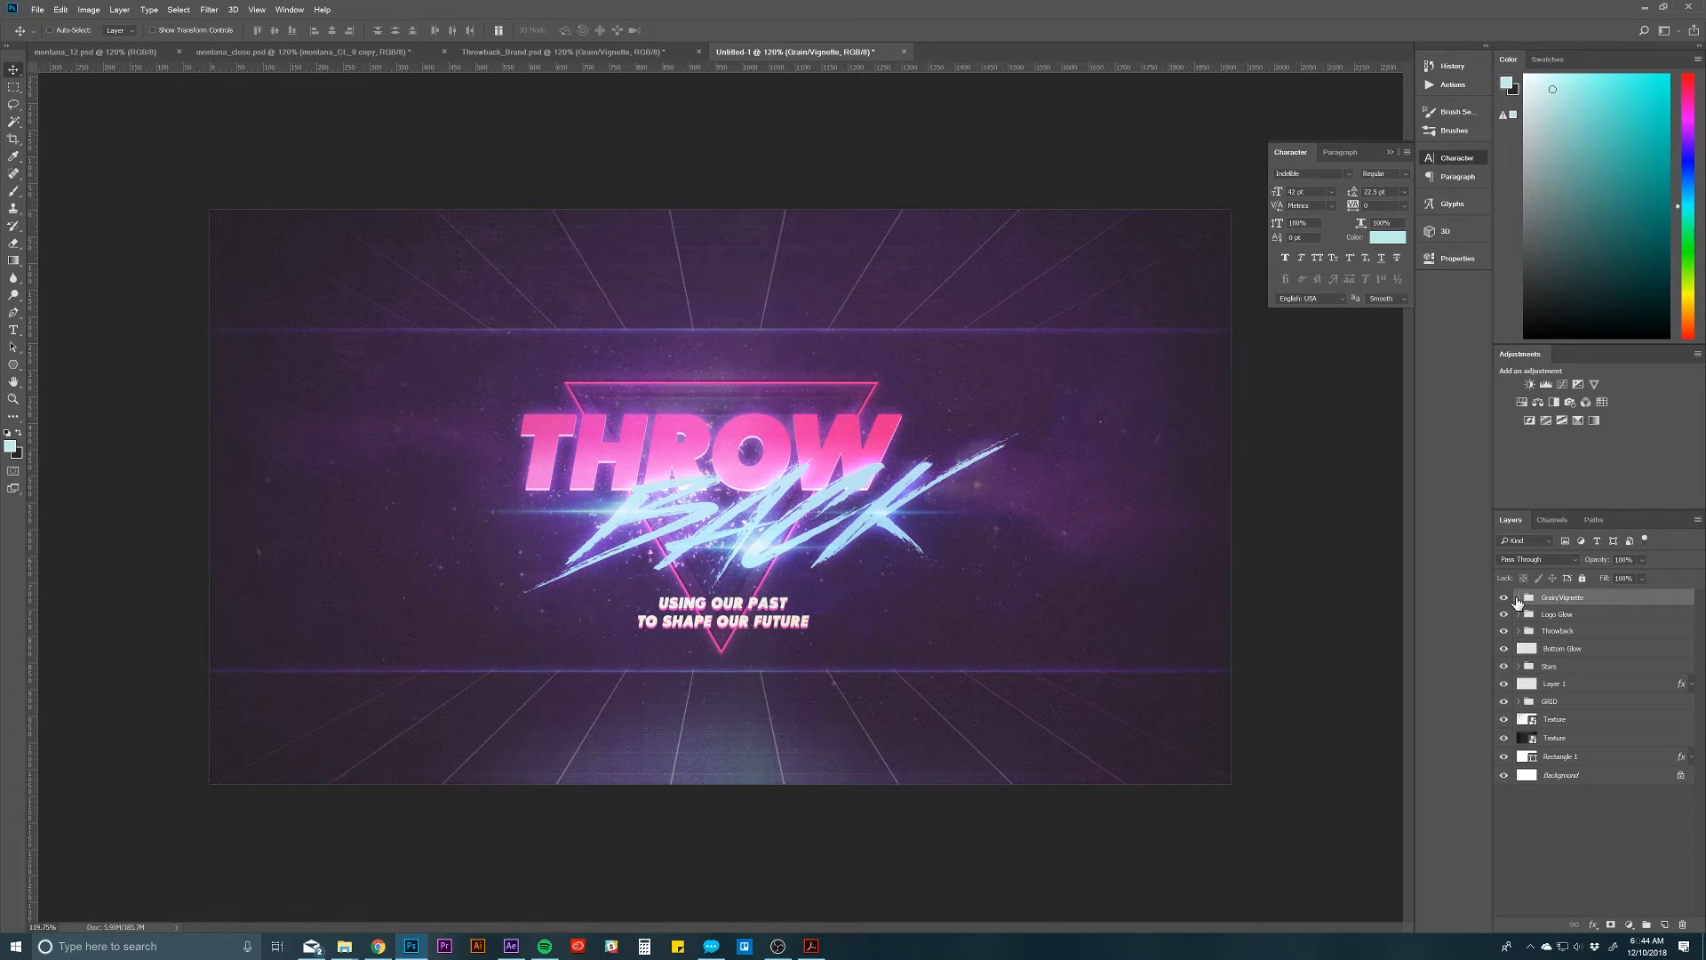
Step: Expand the Grain/Vignette group, hide its grain overlay and vignette layers, and select the grain overlay layer
left_click(1518, 597)
left_click(1590, 616)
left_click(1600, 638)
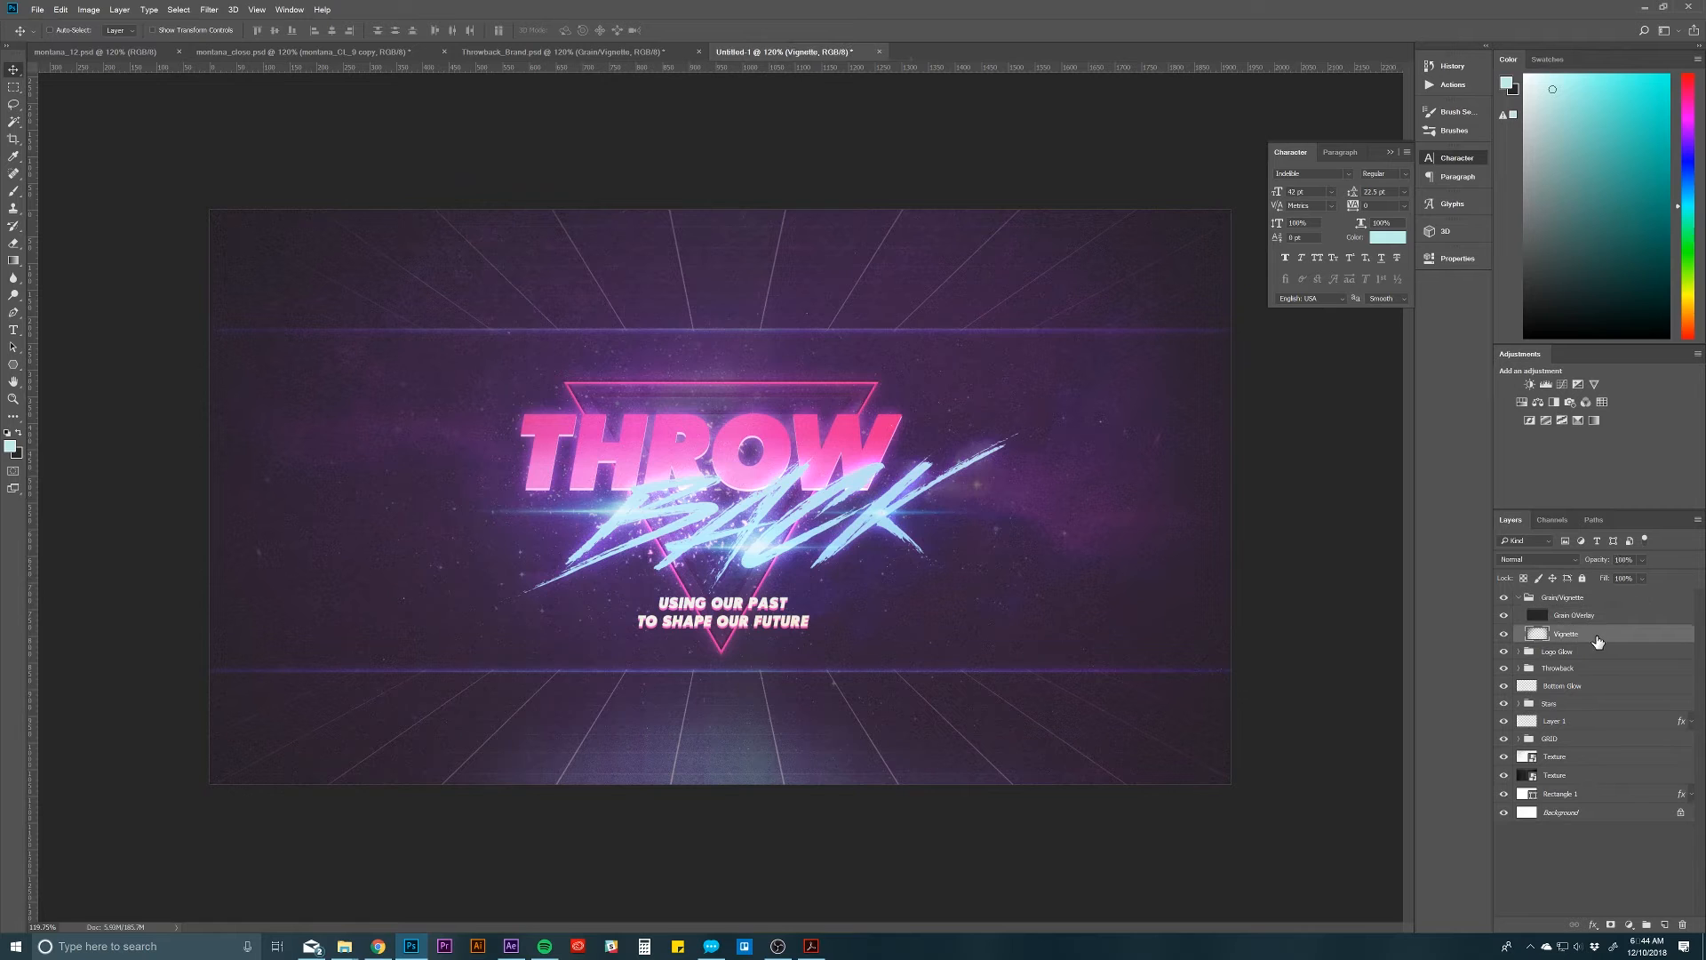
left_click_drag(1504, 615, 1503, 635)
left_click(1578, 615)
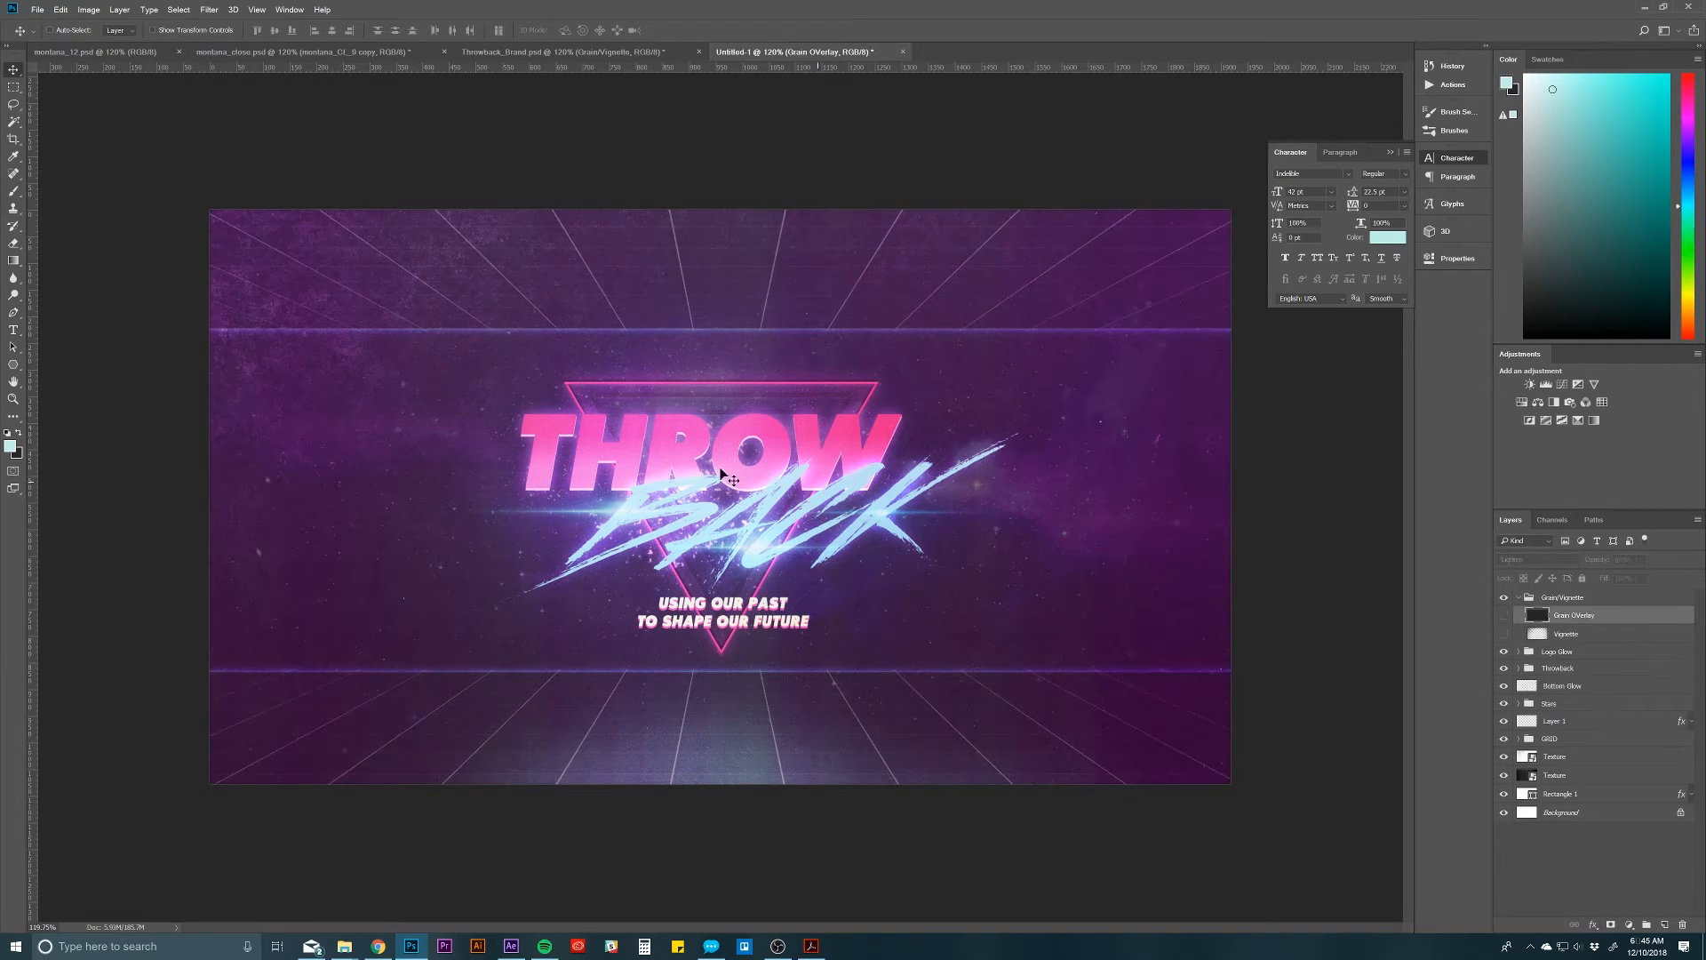
Step: Draw a black-filled rectangle of about 1941 x 1101 px covering the whole canvas, above the grain overlay layer
left_click(14, 365)
left_click(62, 366)
left_click(123, 30)
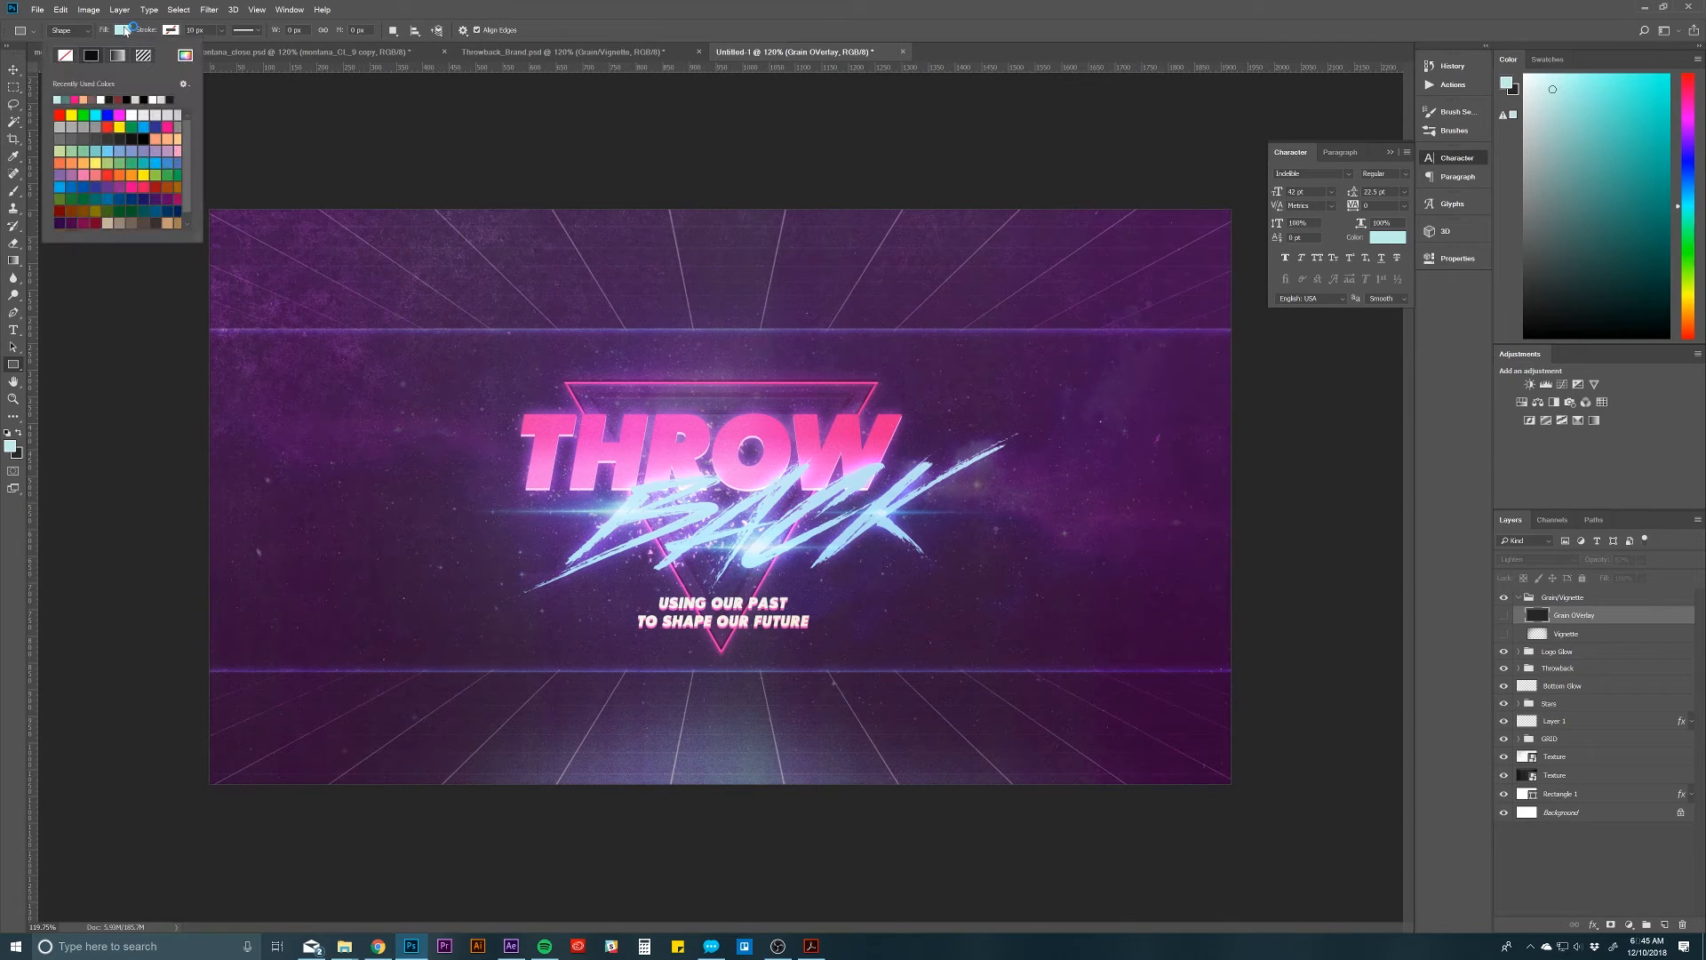
left_click(143, 99)
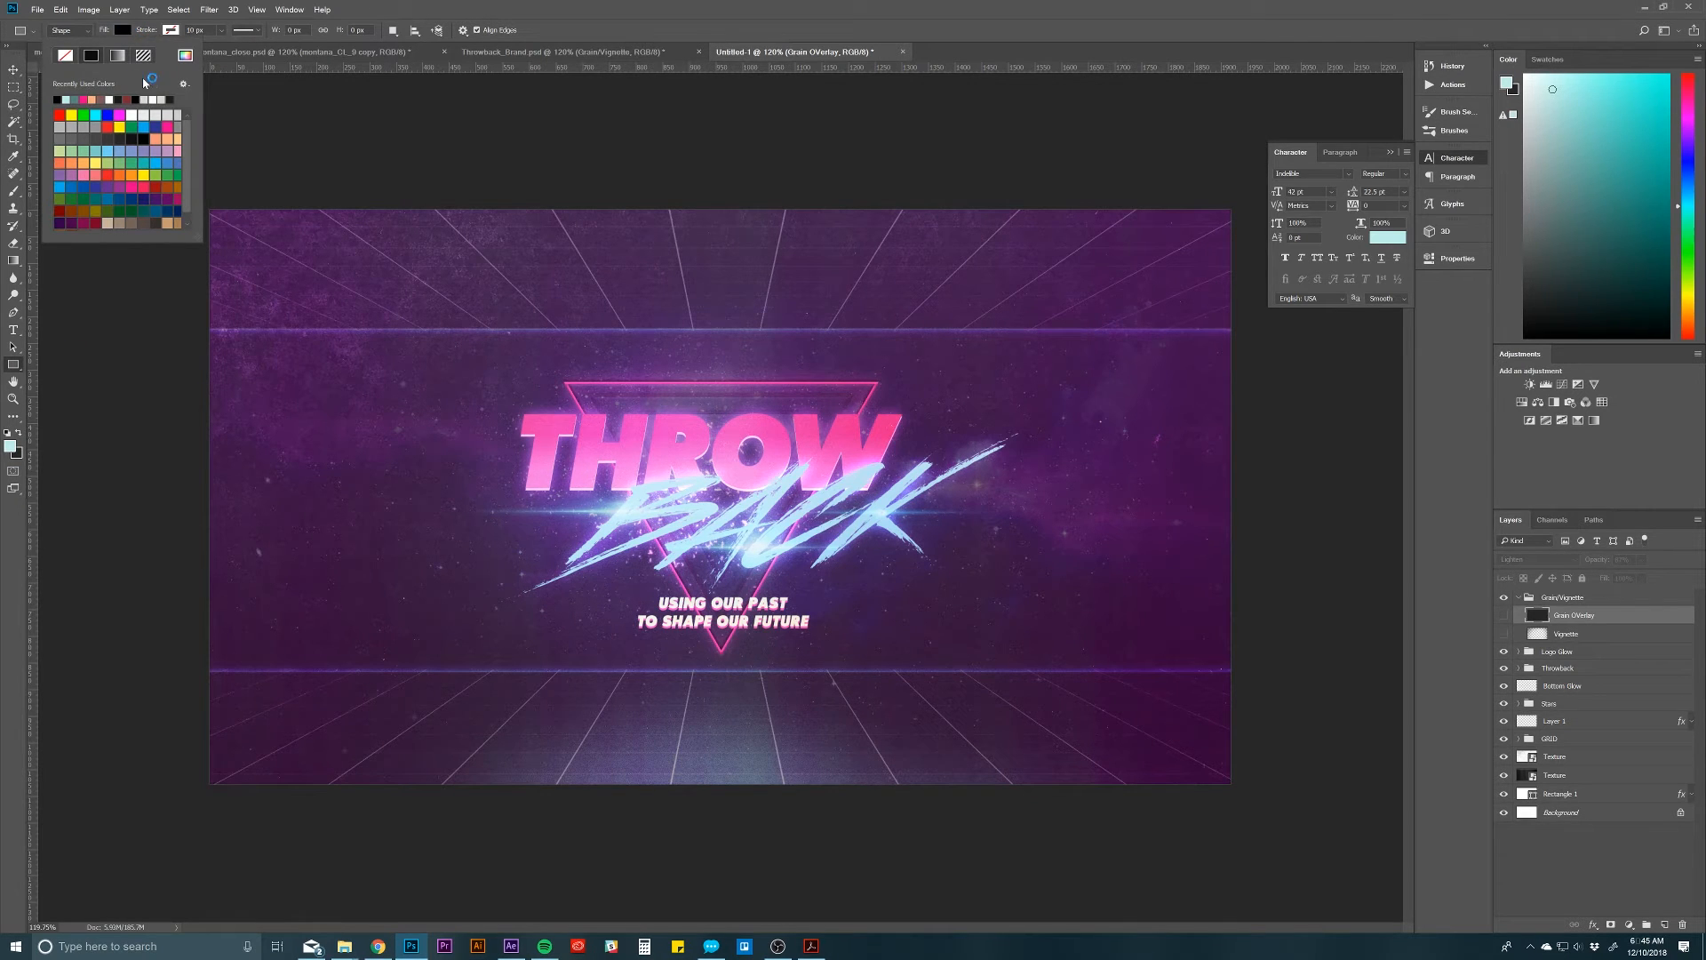
left_click(125, 30)
left_click_drag(203, 205, 1235, 788)
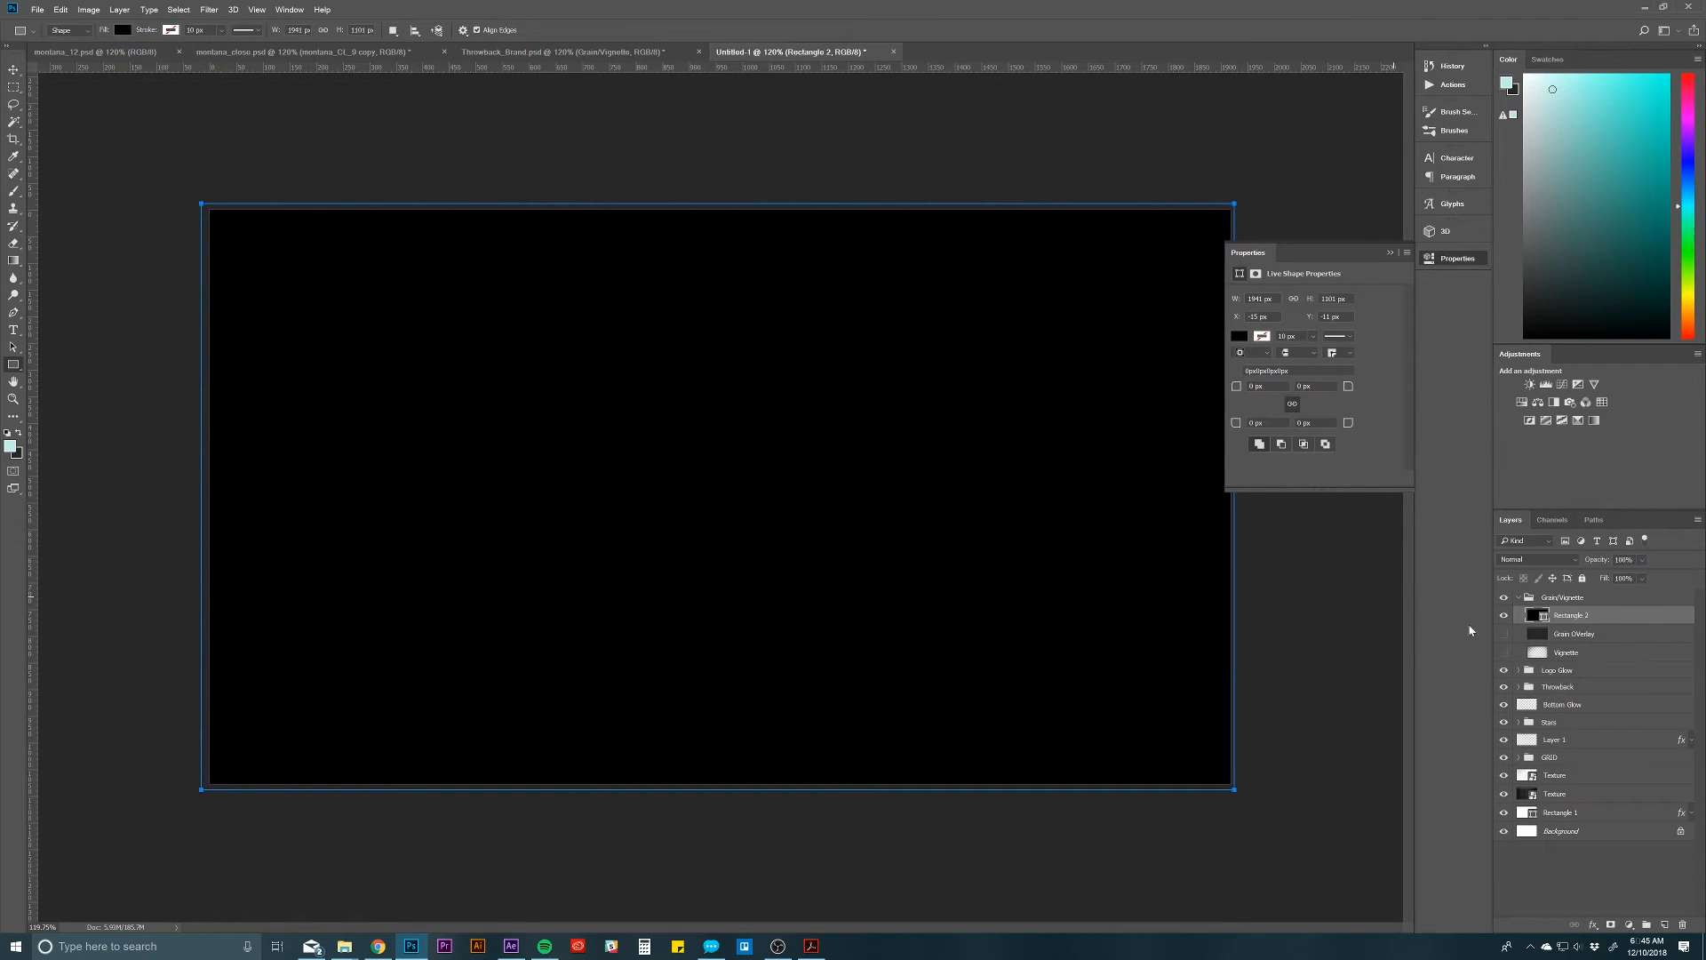
Step: Rasterize the black rectangle layer and activate the Eraser tool
key("e")
right_click(1600, 619)
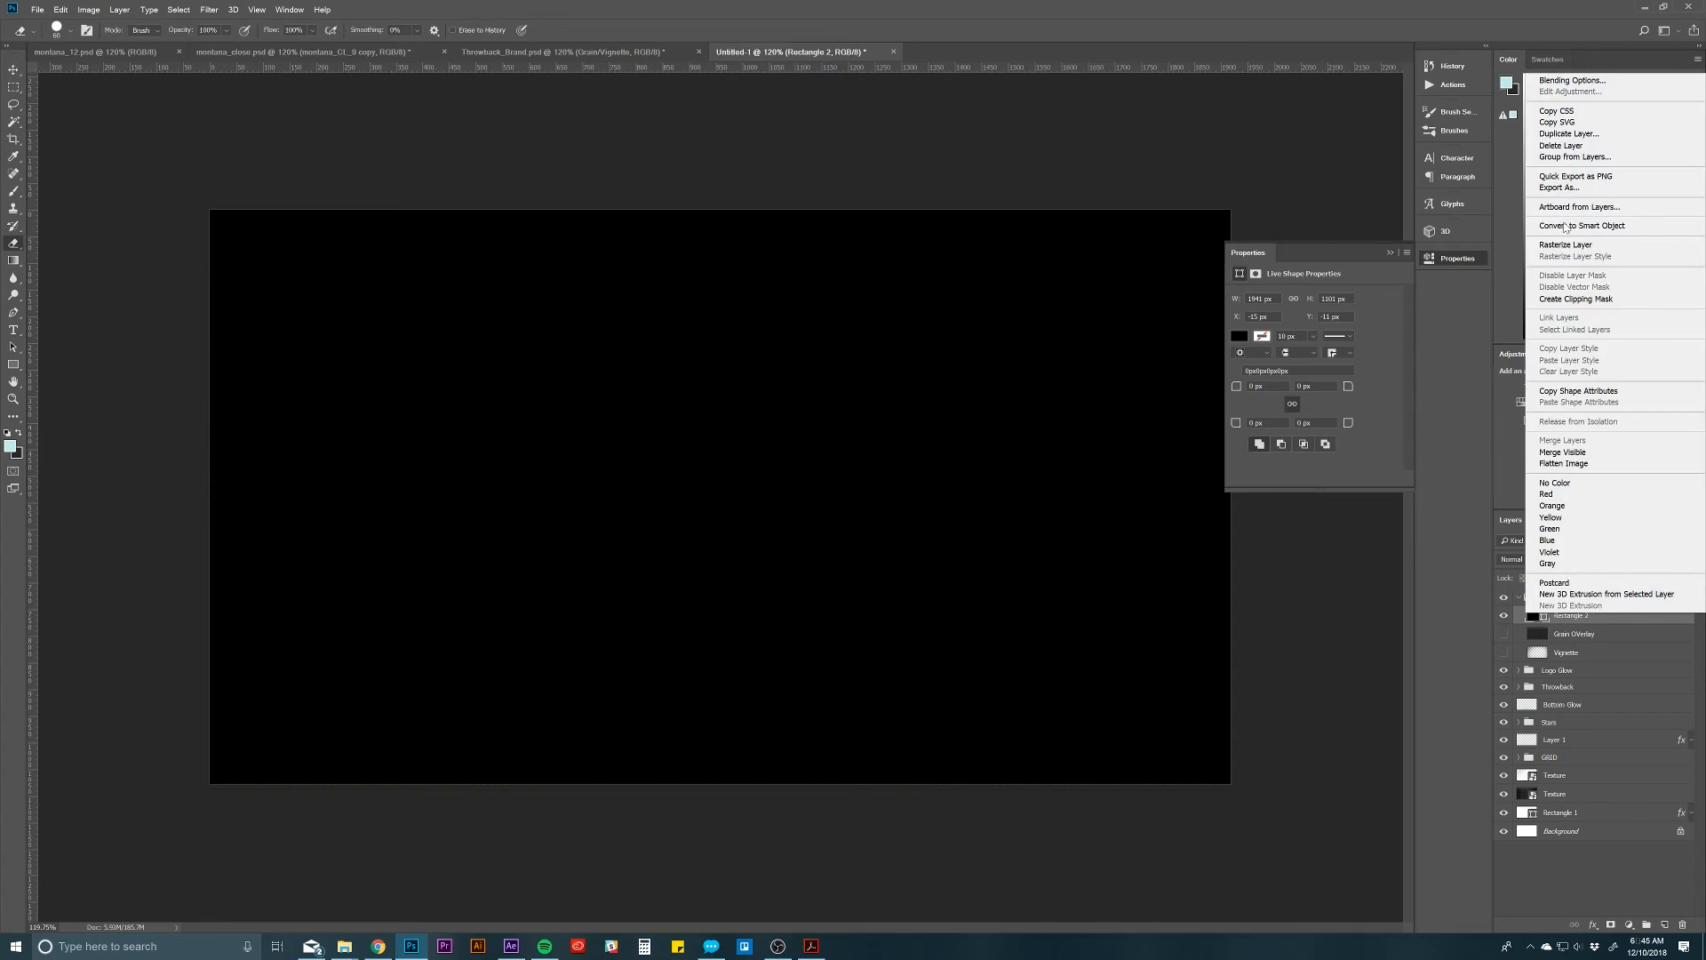
left_click(1600, 246)
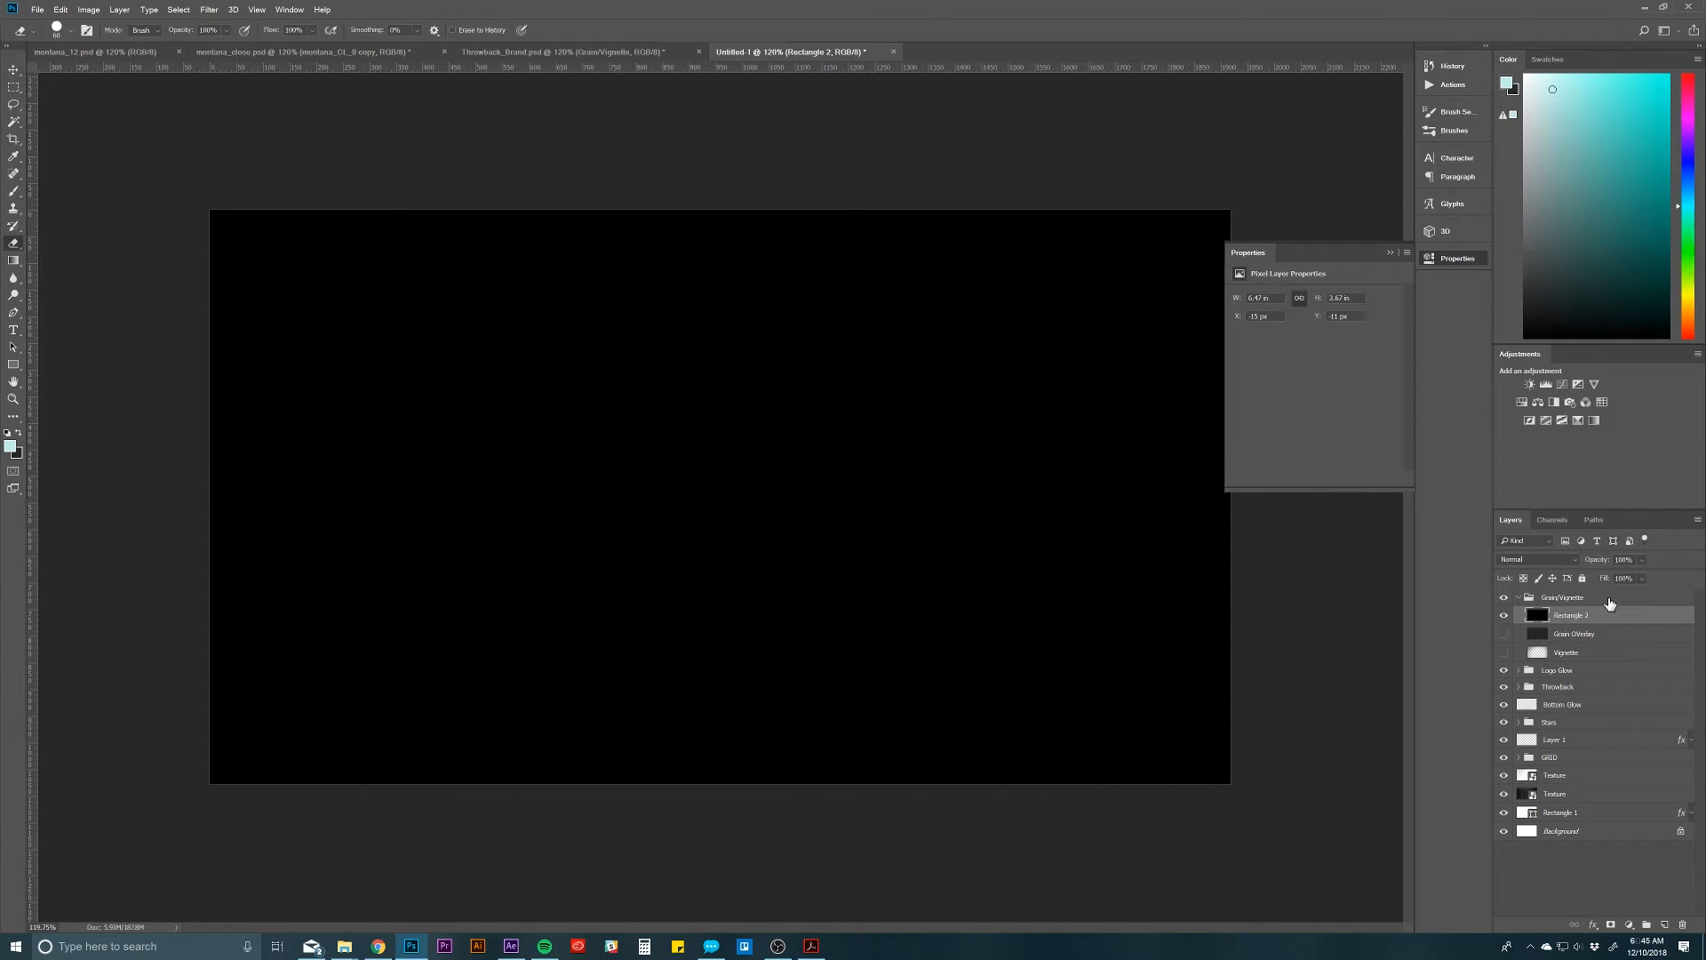
Step: Apply the Add Noise filter to the black layer with a low amount and Uniform distribution
left_click(210, 9)
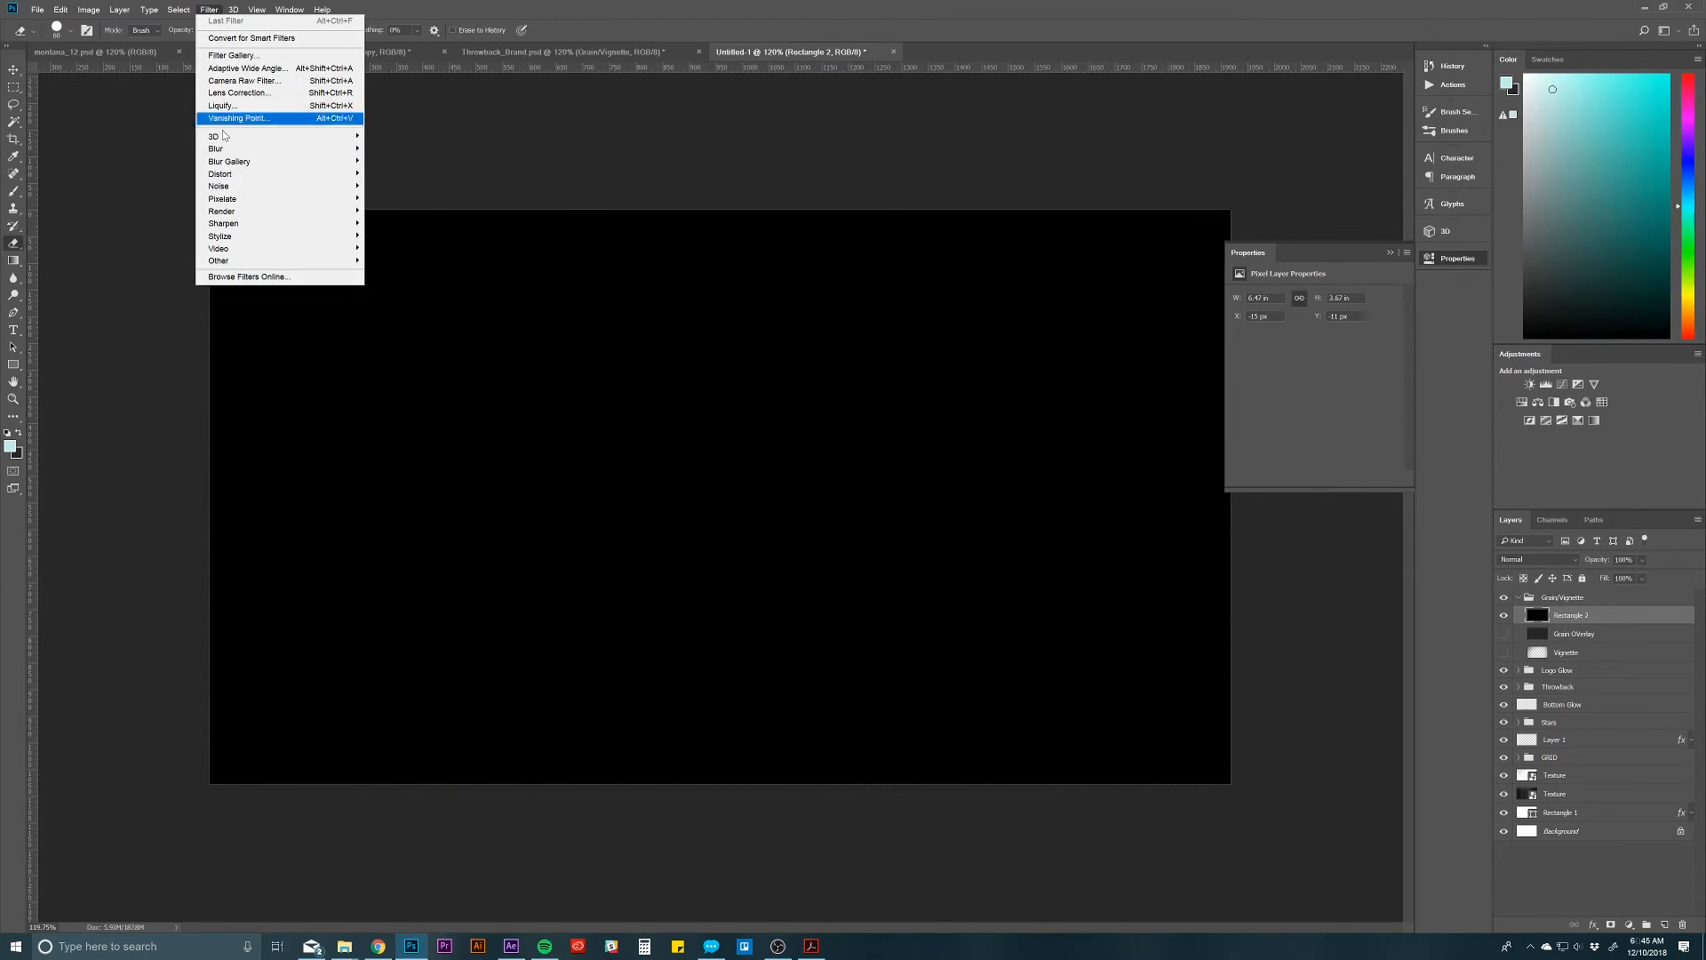
mouse_move(241, 188)
left_click(417, 184)
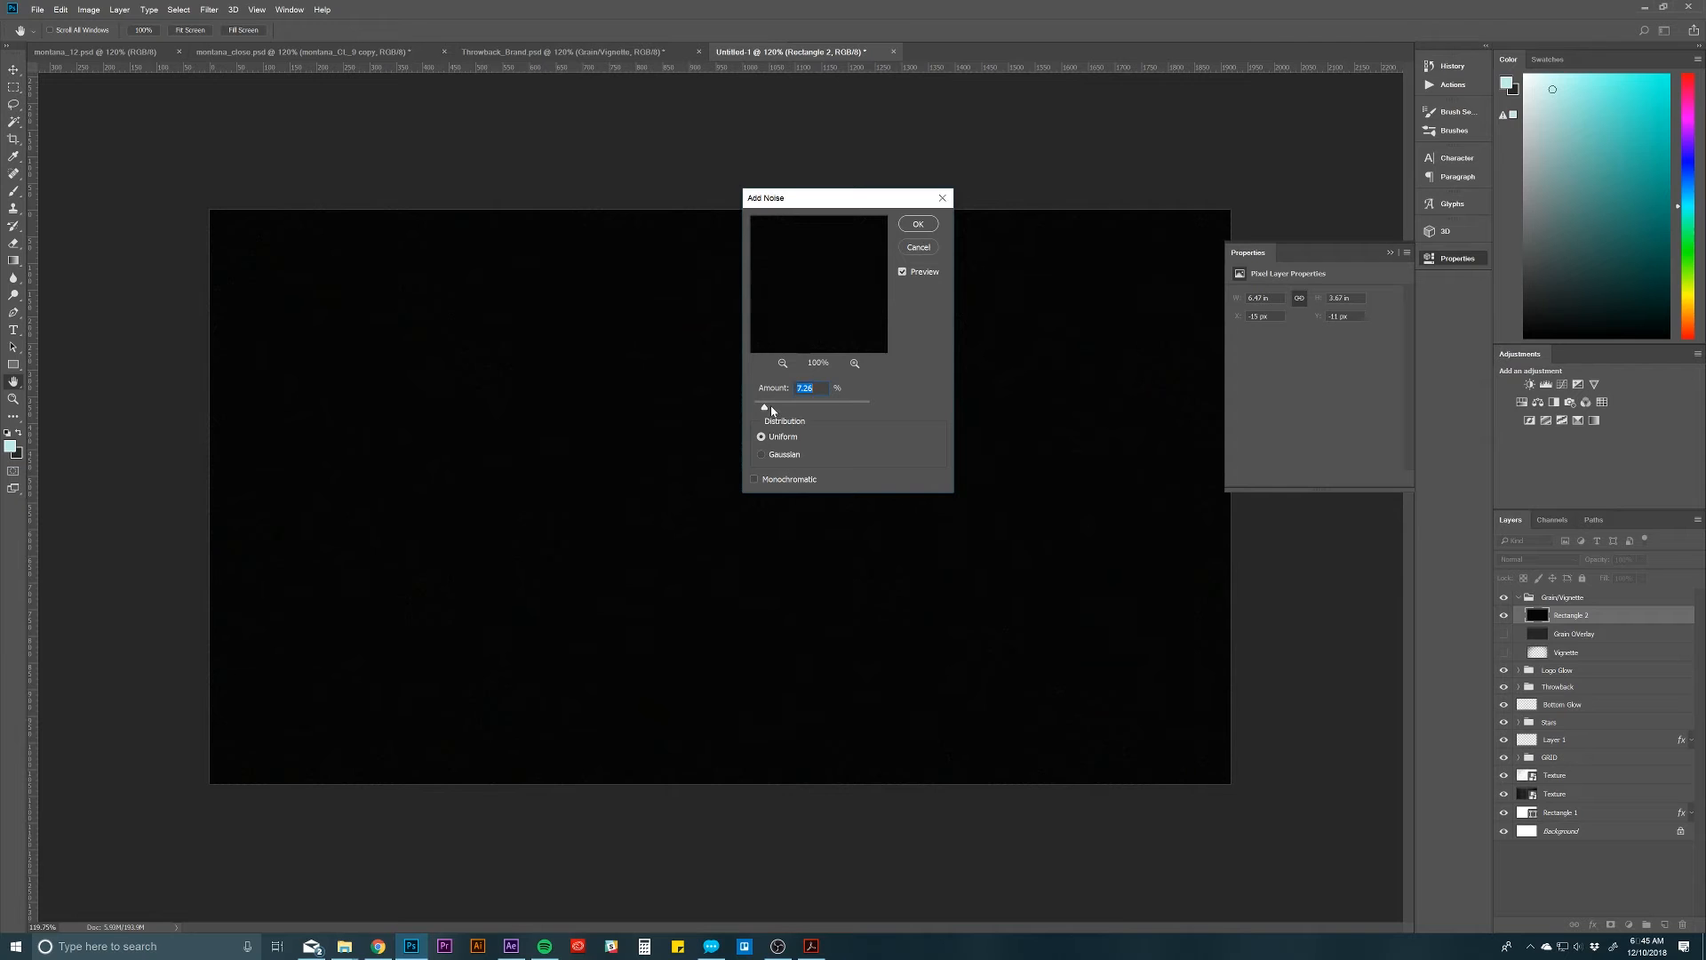
left_click_drag(767, 408, 770, 409)
left_click(918, 227)
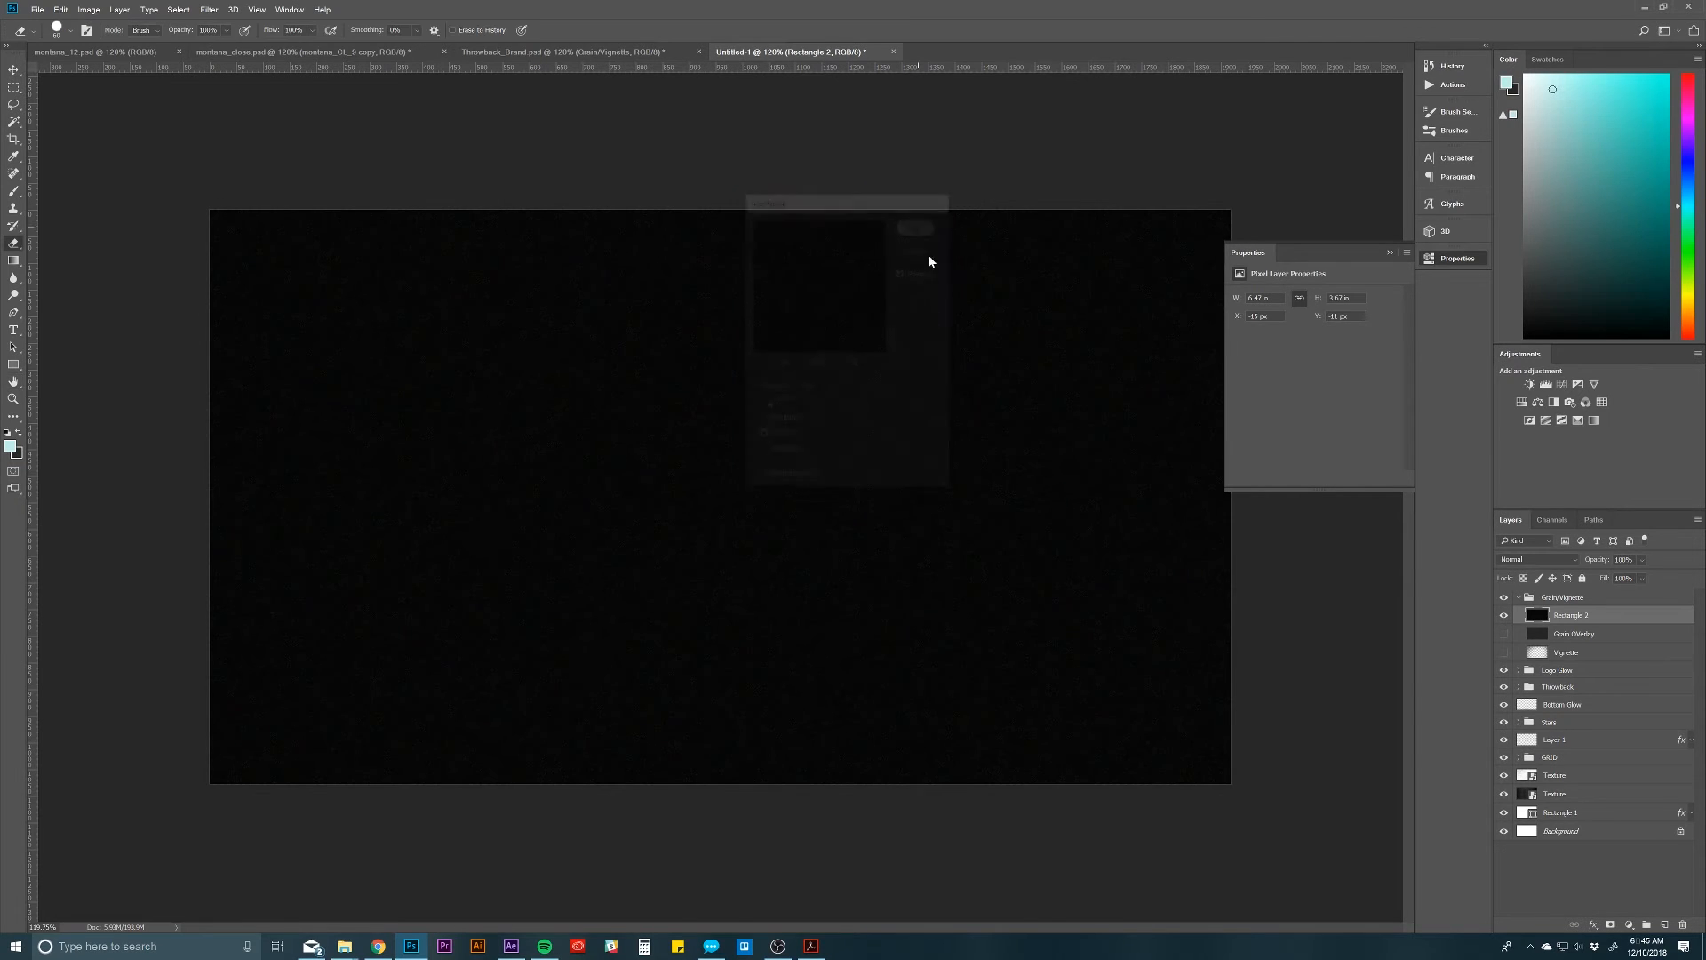
Step: Try different blend modes, including Screen, on the noise-filled black layer above the artwork
key("v")
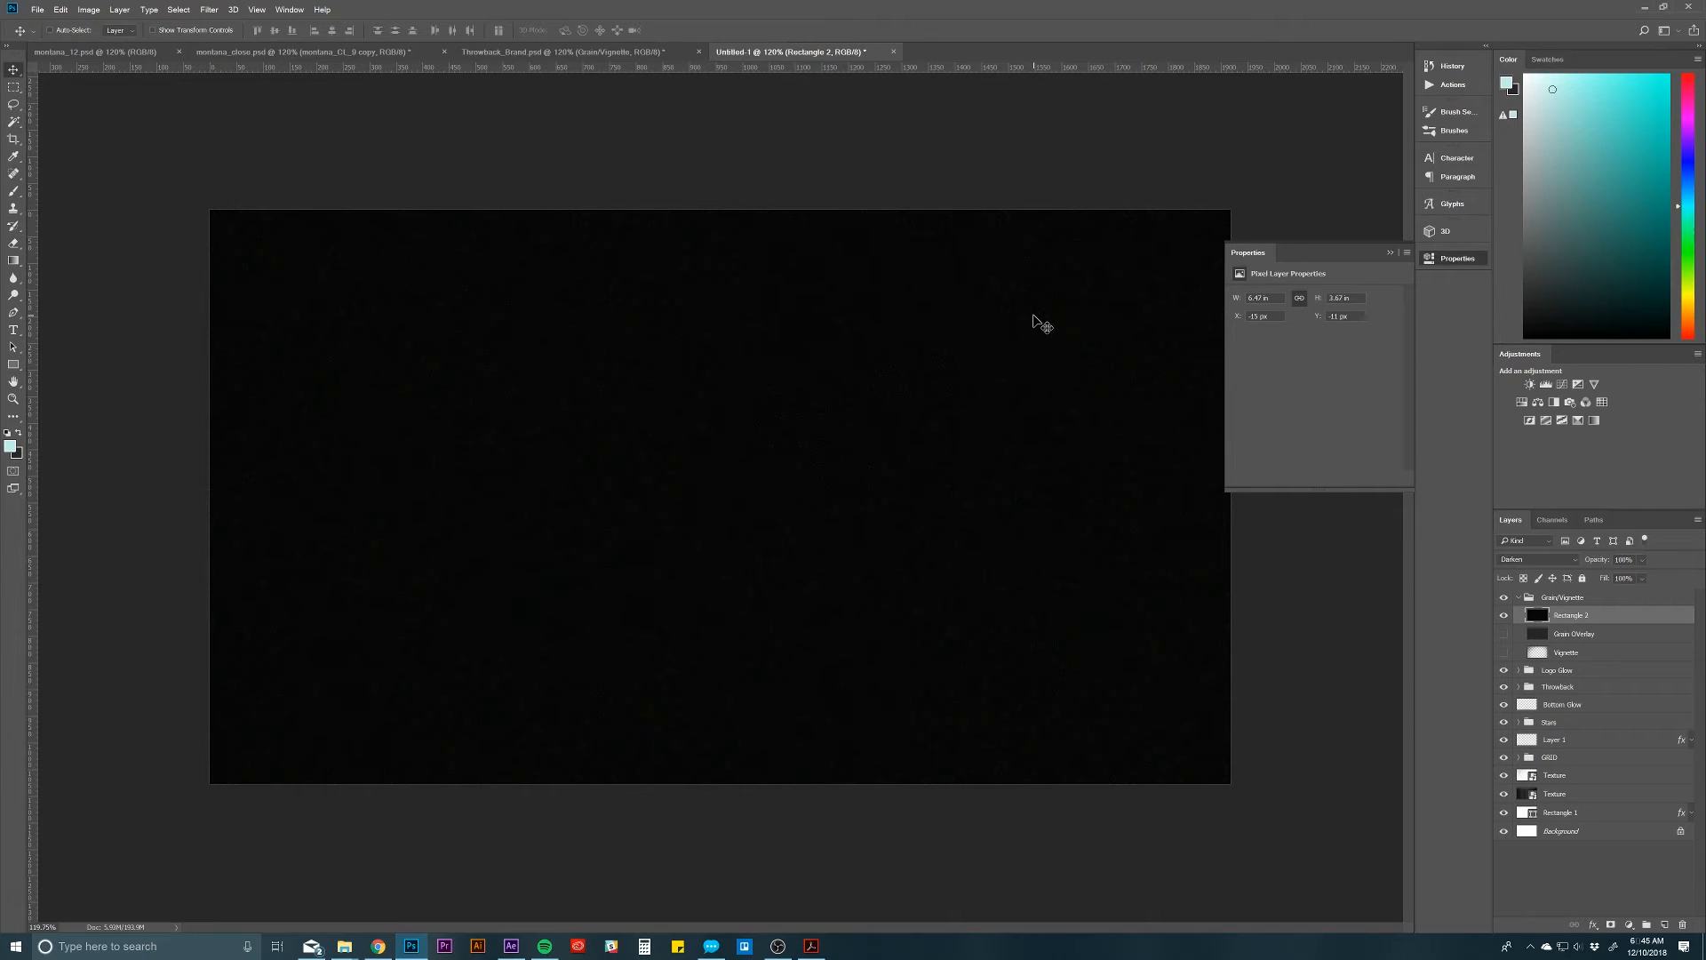
key("shift+plus")
key("shift+plus")
key("shift+plus")
key("shift+plus")
key("shift+plus")
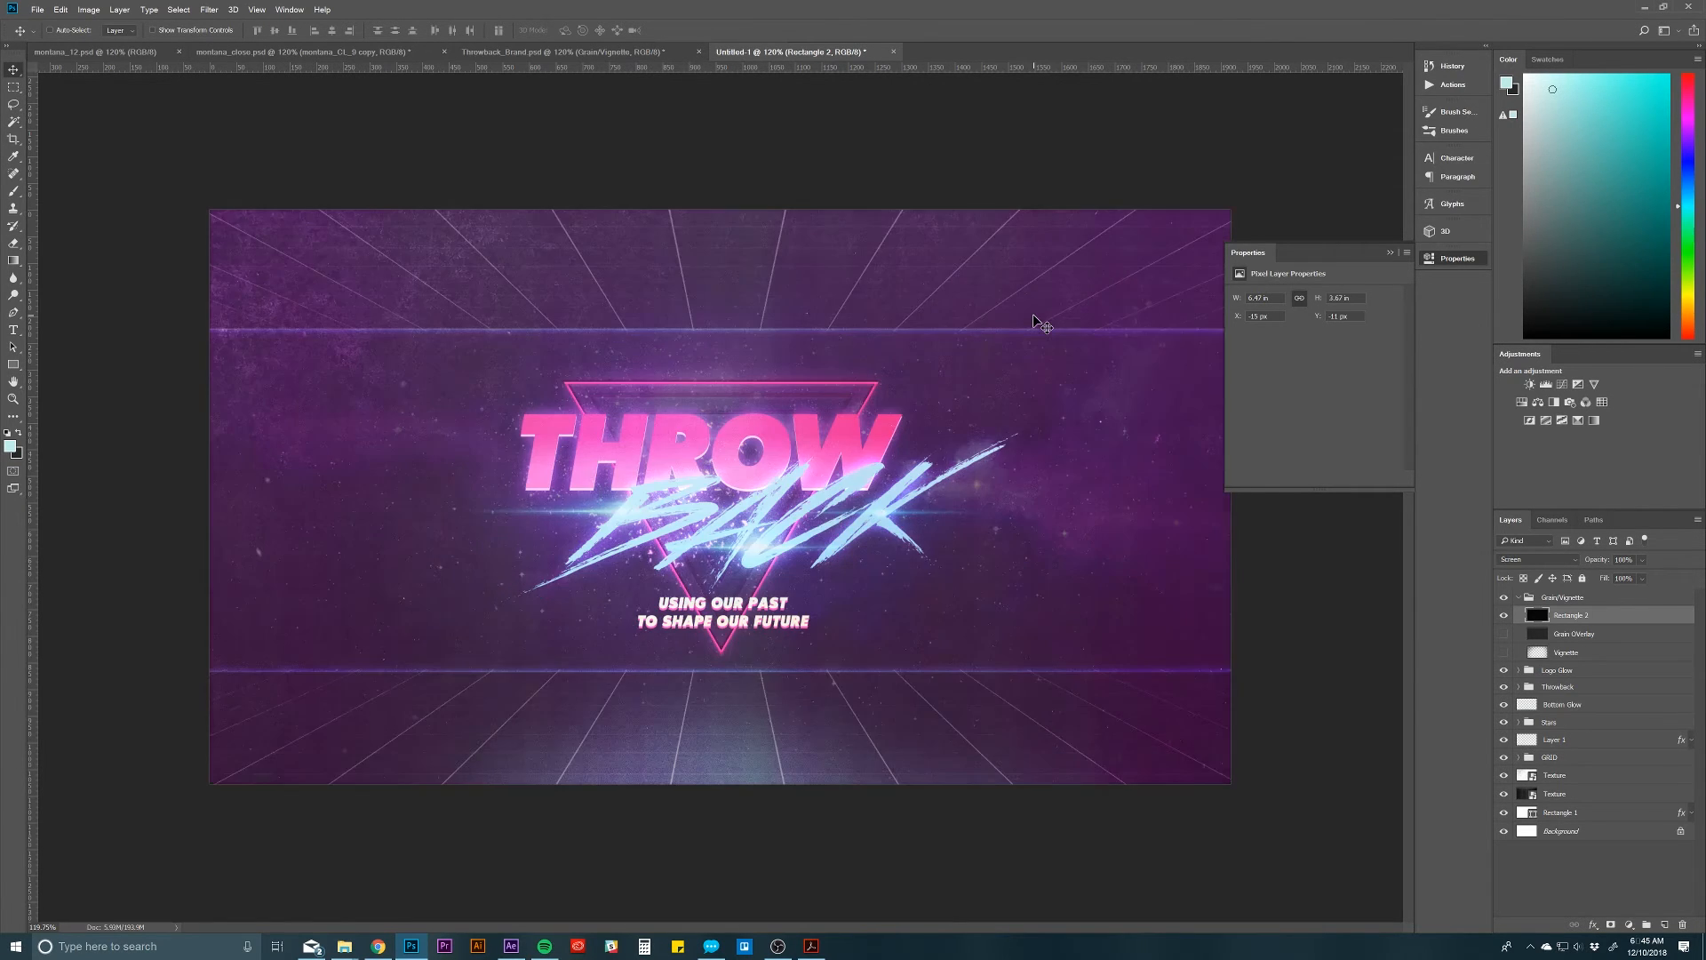
key("shift+plus")
Step: Delete the noise-filled black rectangle layer and show the existing grain overlay layer
left_click(1601, 636)
left_click(1595, 616)
key("Delete")
left_click(1505, 615)
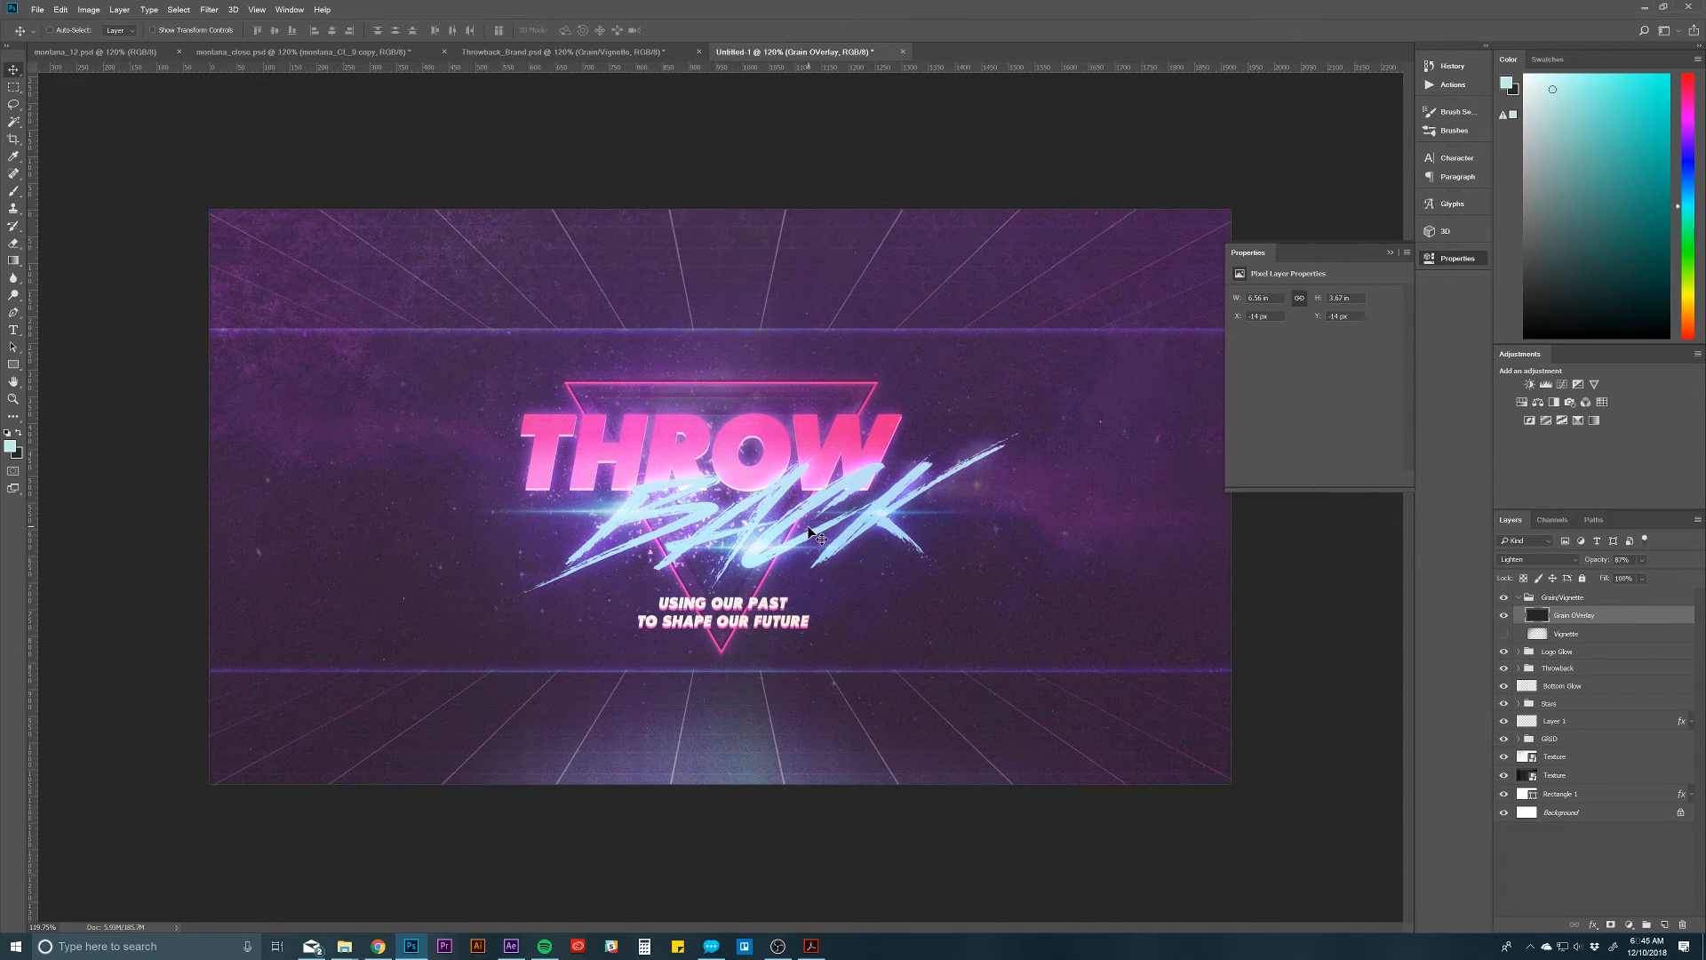
Step: Create a new empty layer named ' directly above the hidden Vignette layer
left_click(1611, 633)
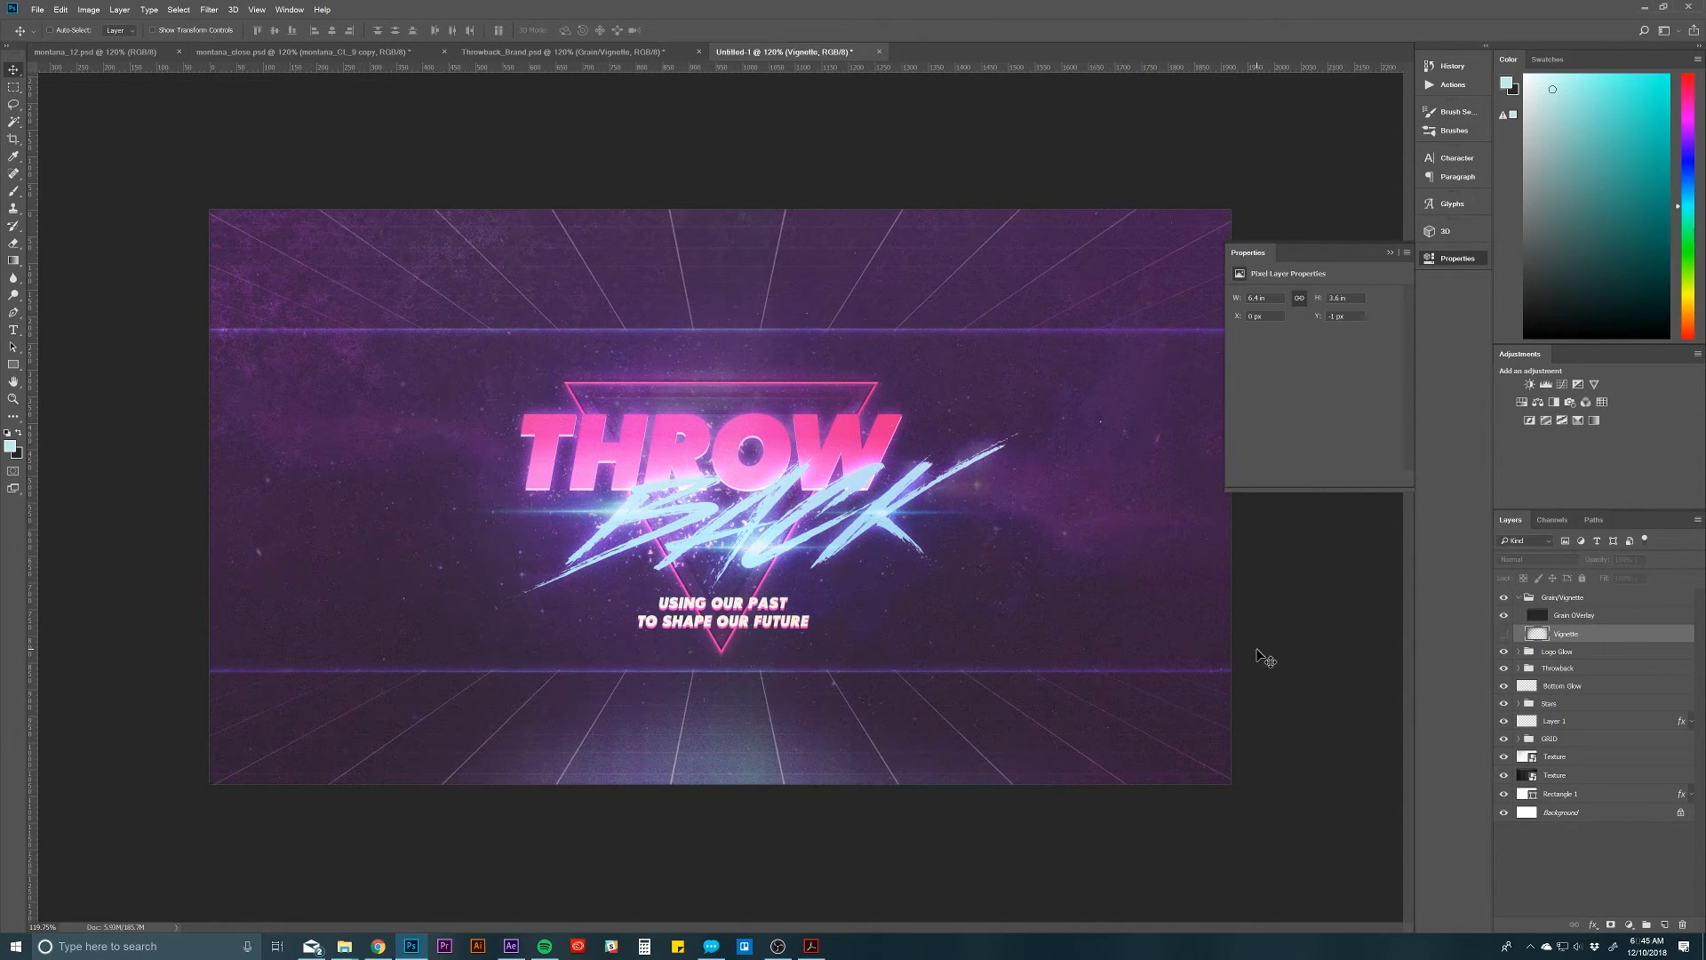
key("z")
left_click(915, 449, "alt")
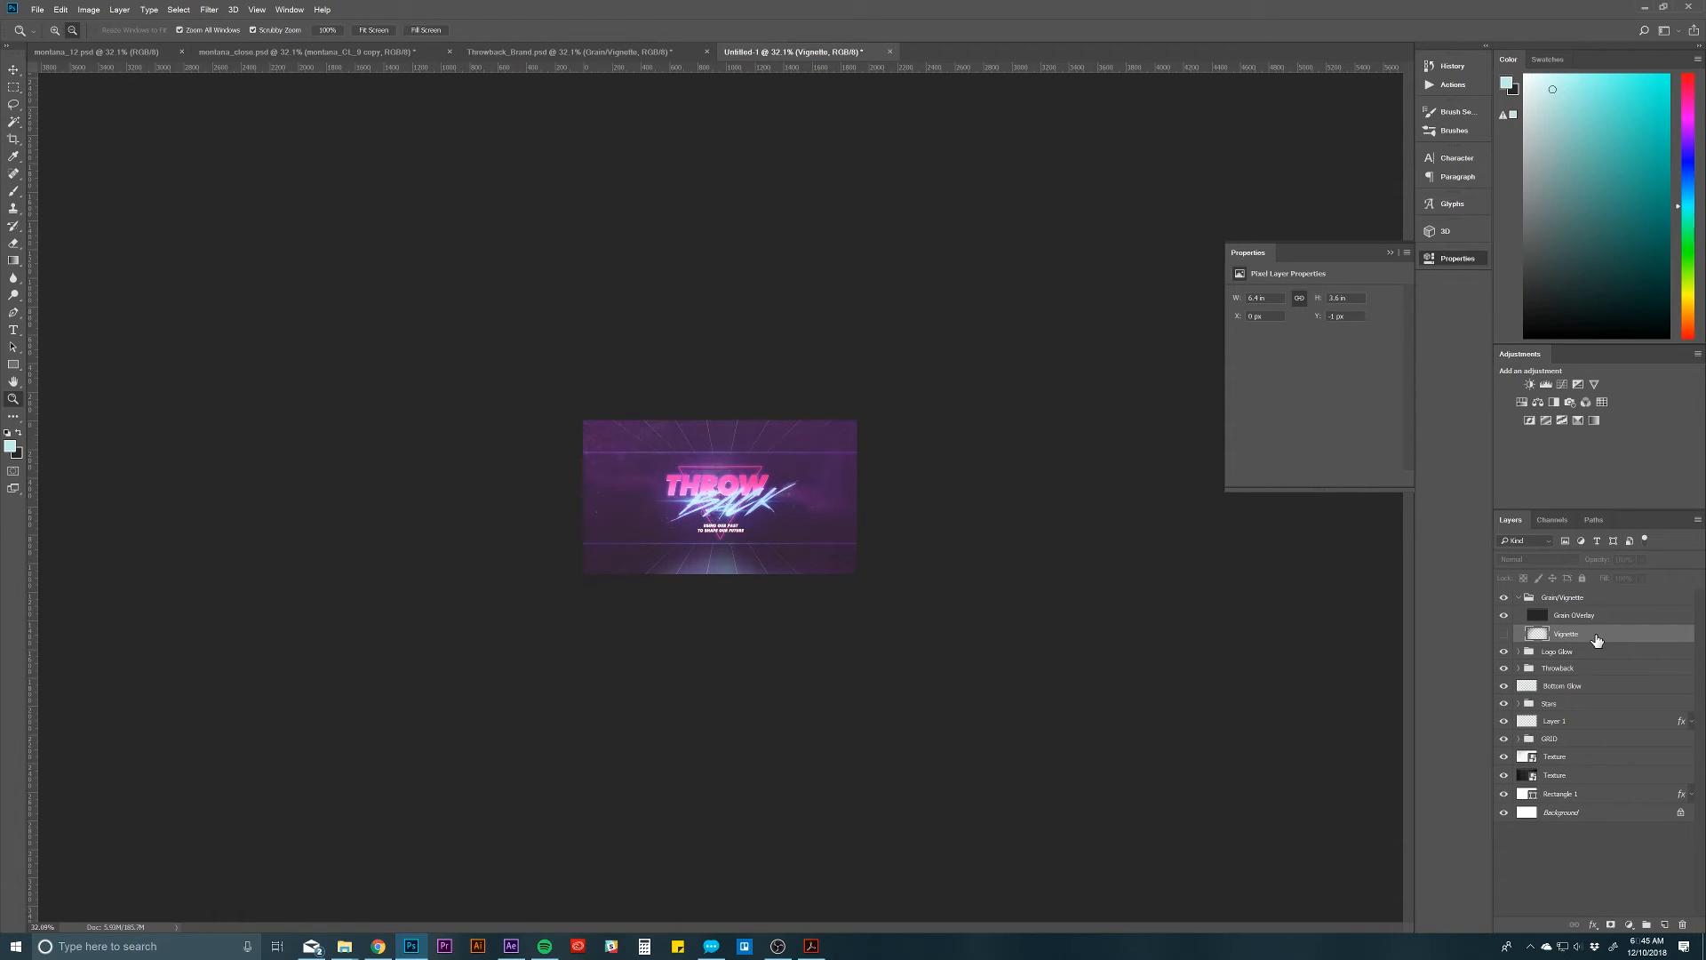
key("ctrl+shift+n")
type("'")
key("Return")
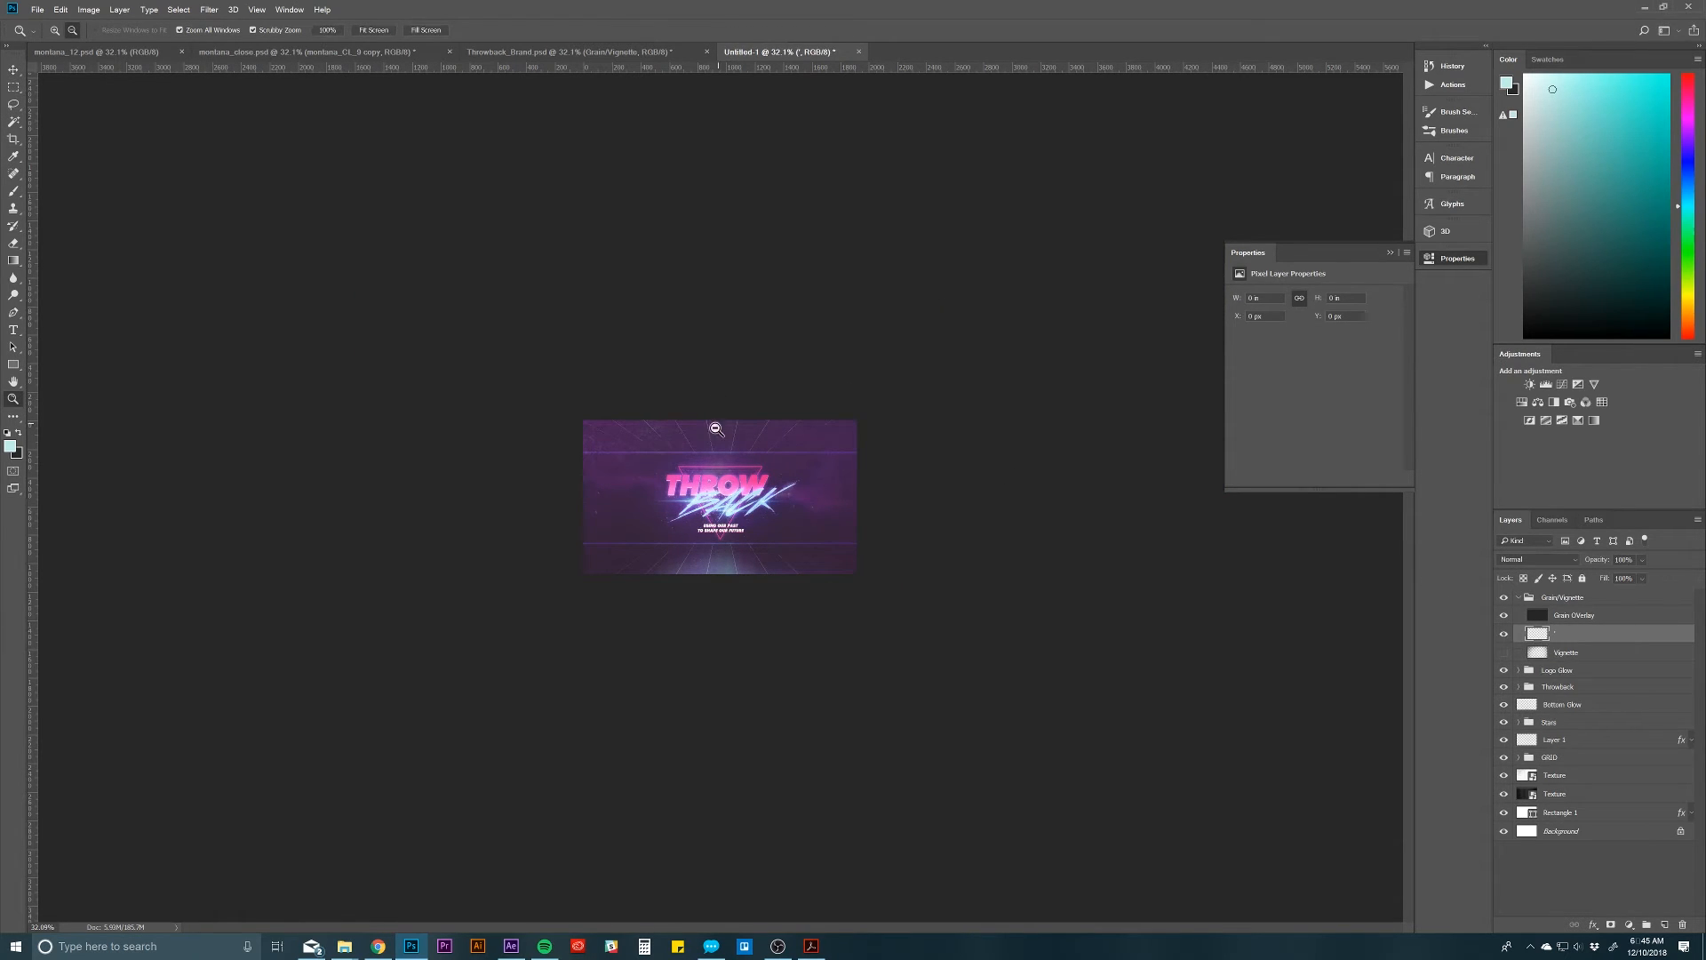
Step: Paint a soft black vignette around all edges of the canvas on the new layer, using a greatly enlarged brush
key("b")
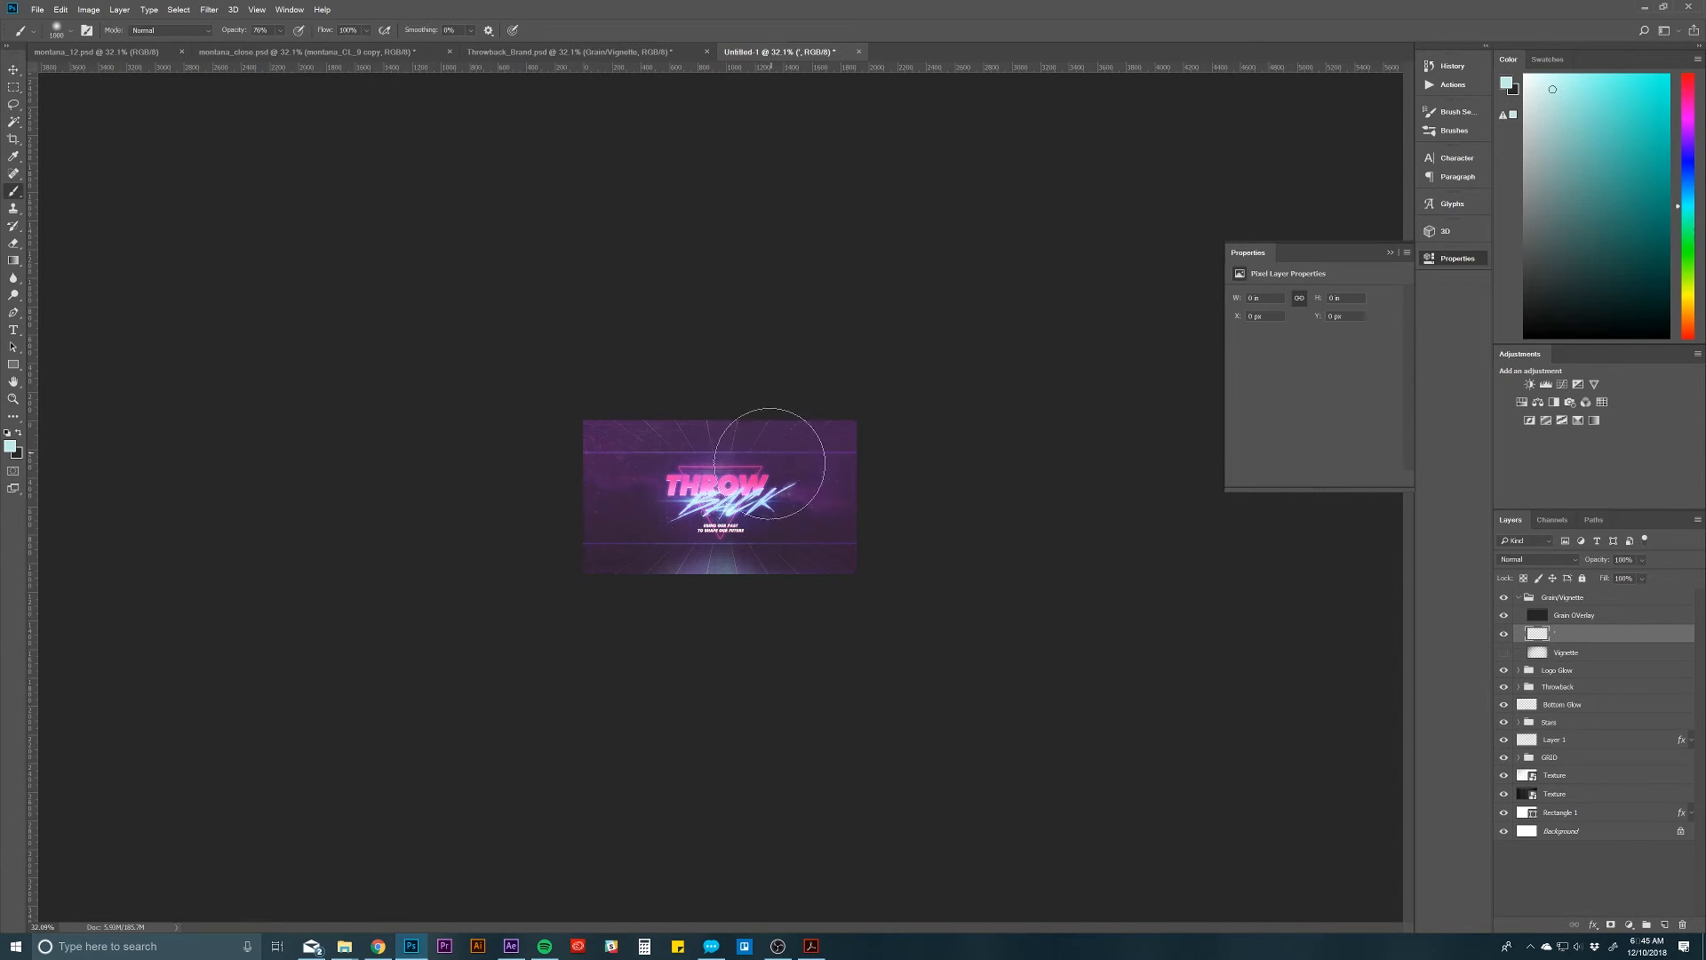
key("bracketright")
left_click_drag(1569, 278, 1497, 316)
key("Return")
key("bracketright")
key("bracketright")
key("bracketright")
key("bracketright")
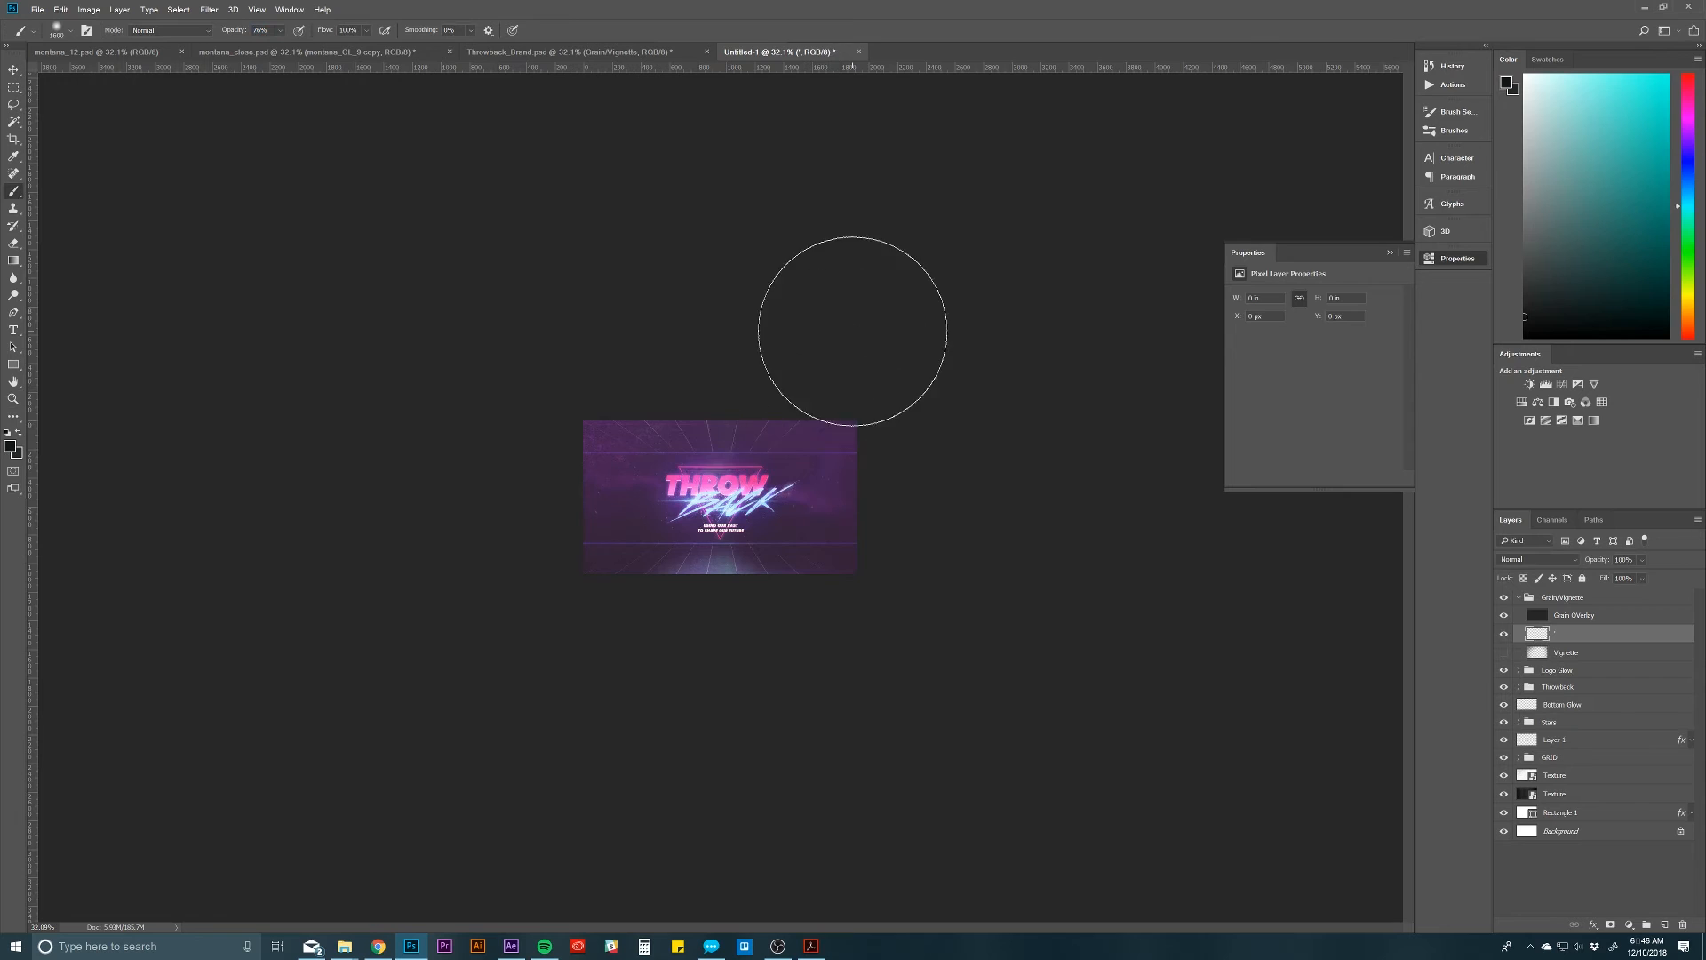
key("bracketright")
key("bracketright")
key("bracketright")
key("bracketright")
key("bracketright")
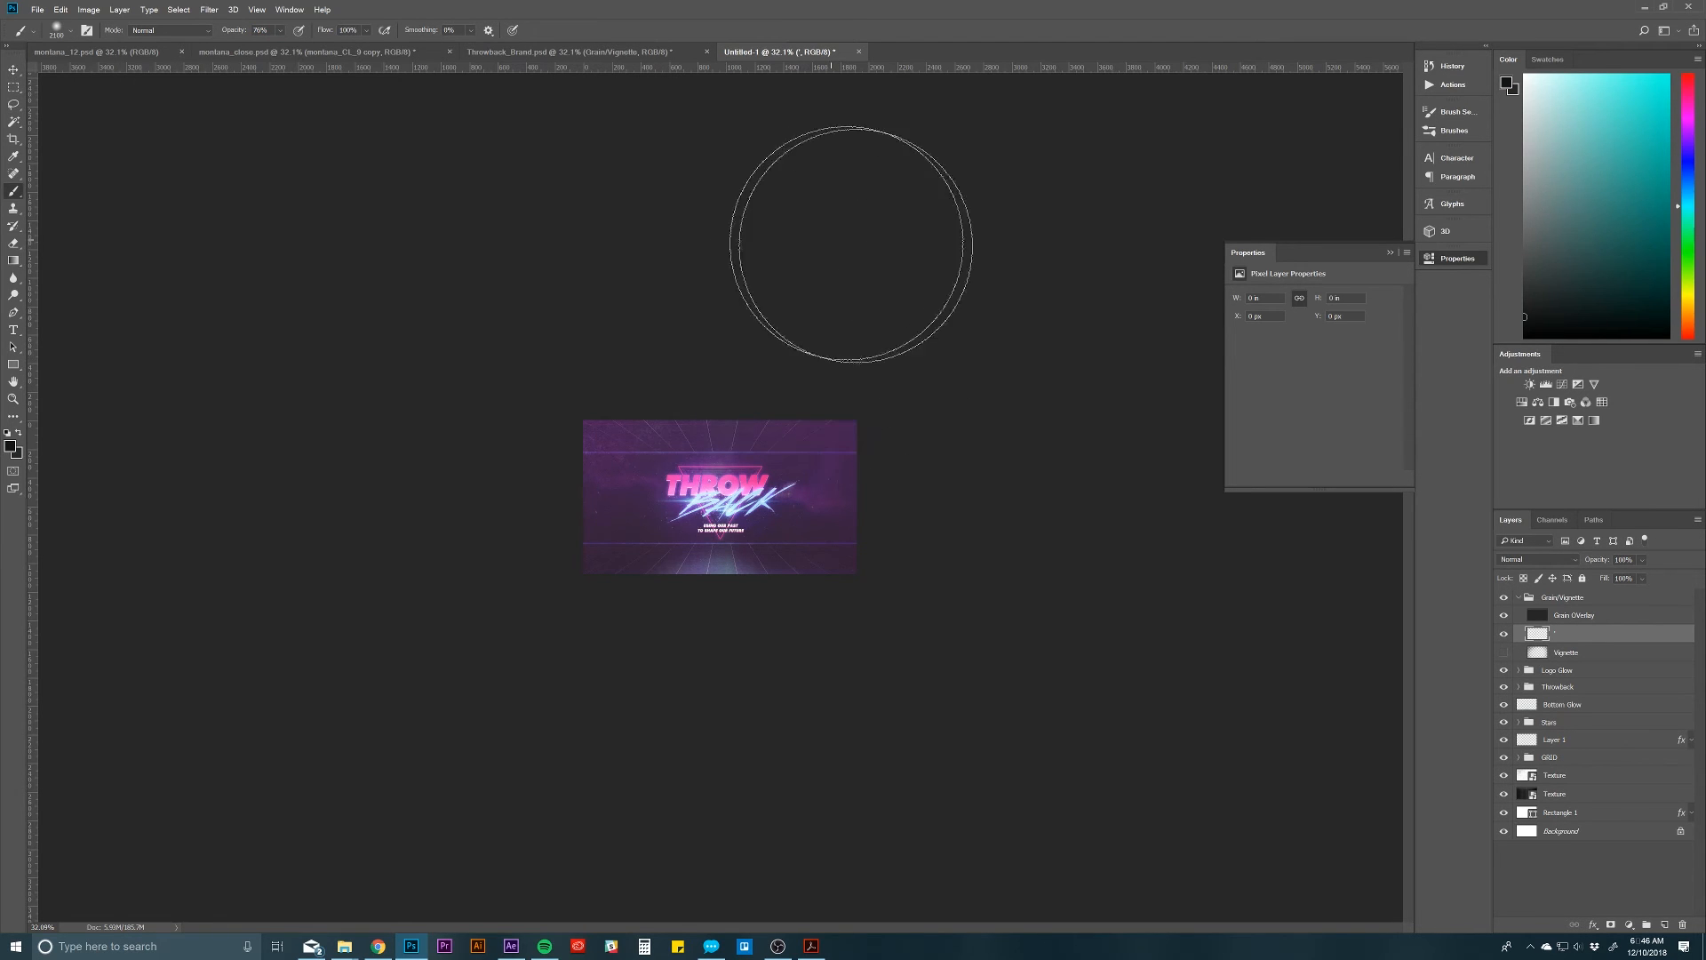
mouse_move(851, 245)
left_mouse_down()
mouse_move(1027, 416)
mouse_move(977, 296)
mouse_move(1129, 531)
left_mouse_up()
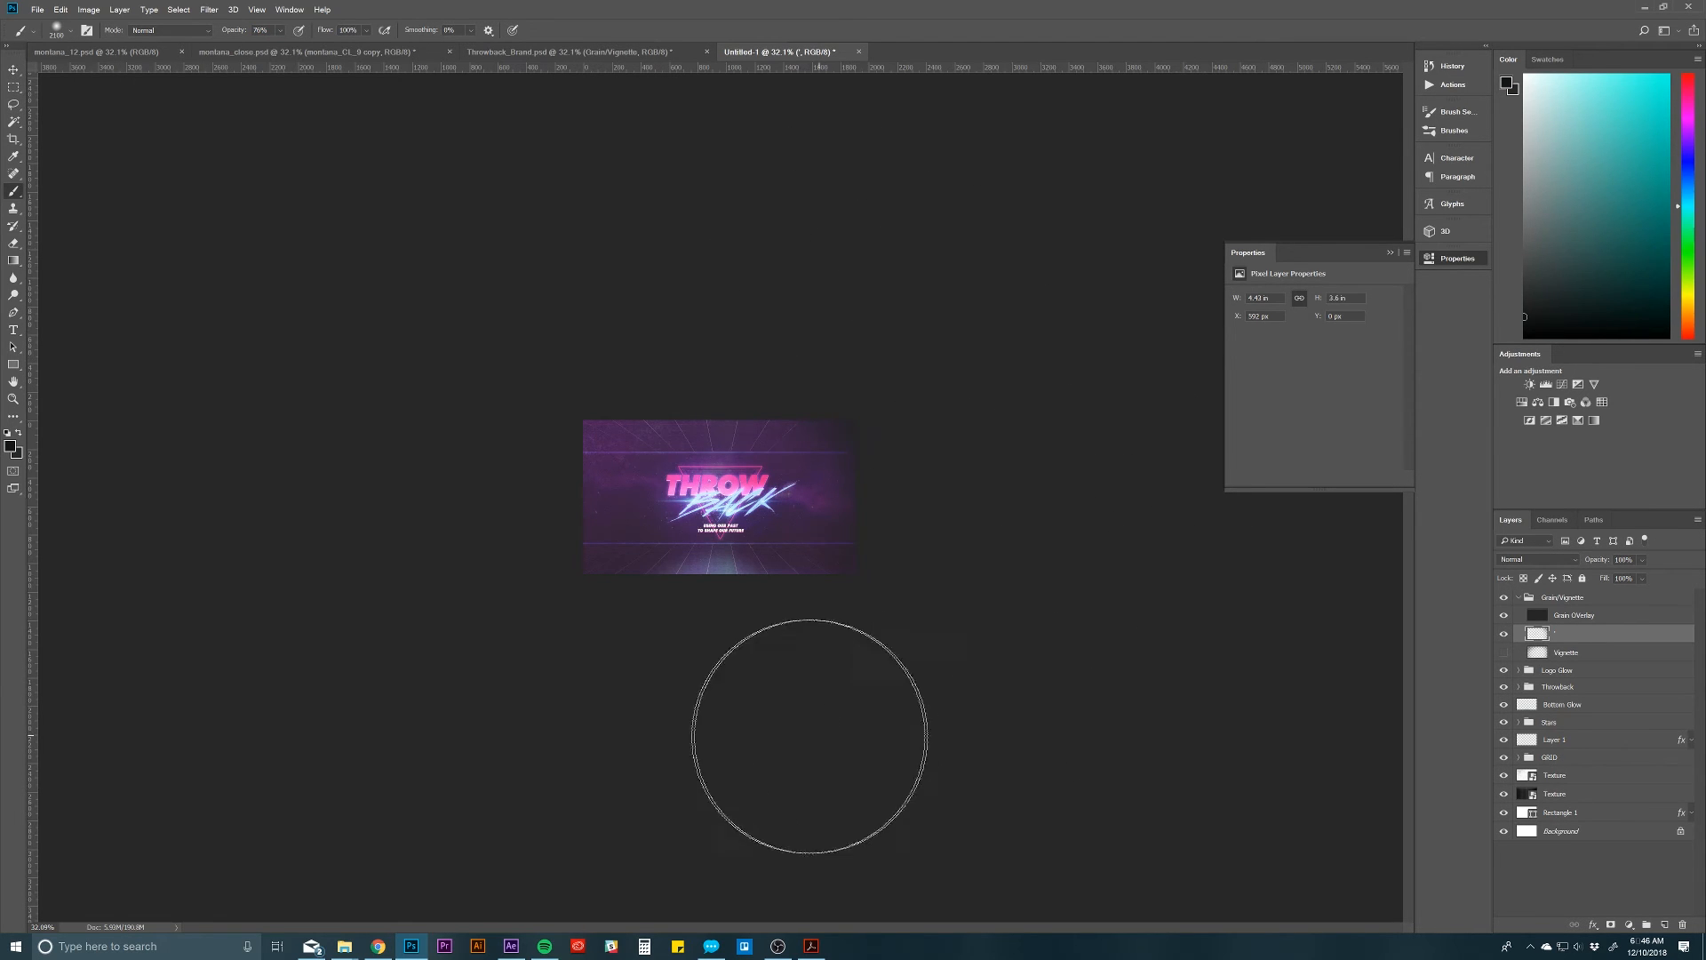
mouse_move(810, 737)
left_mouse_down()
mouse_move(542, 750)
mouse_move(468, 683)
mouse_move(407, 361)
mouse_move(513, 233)
left_mouse_up()
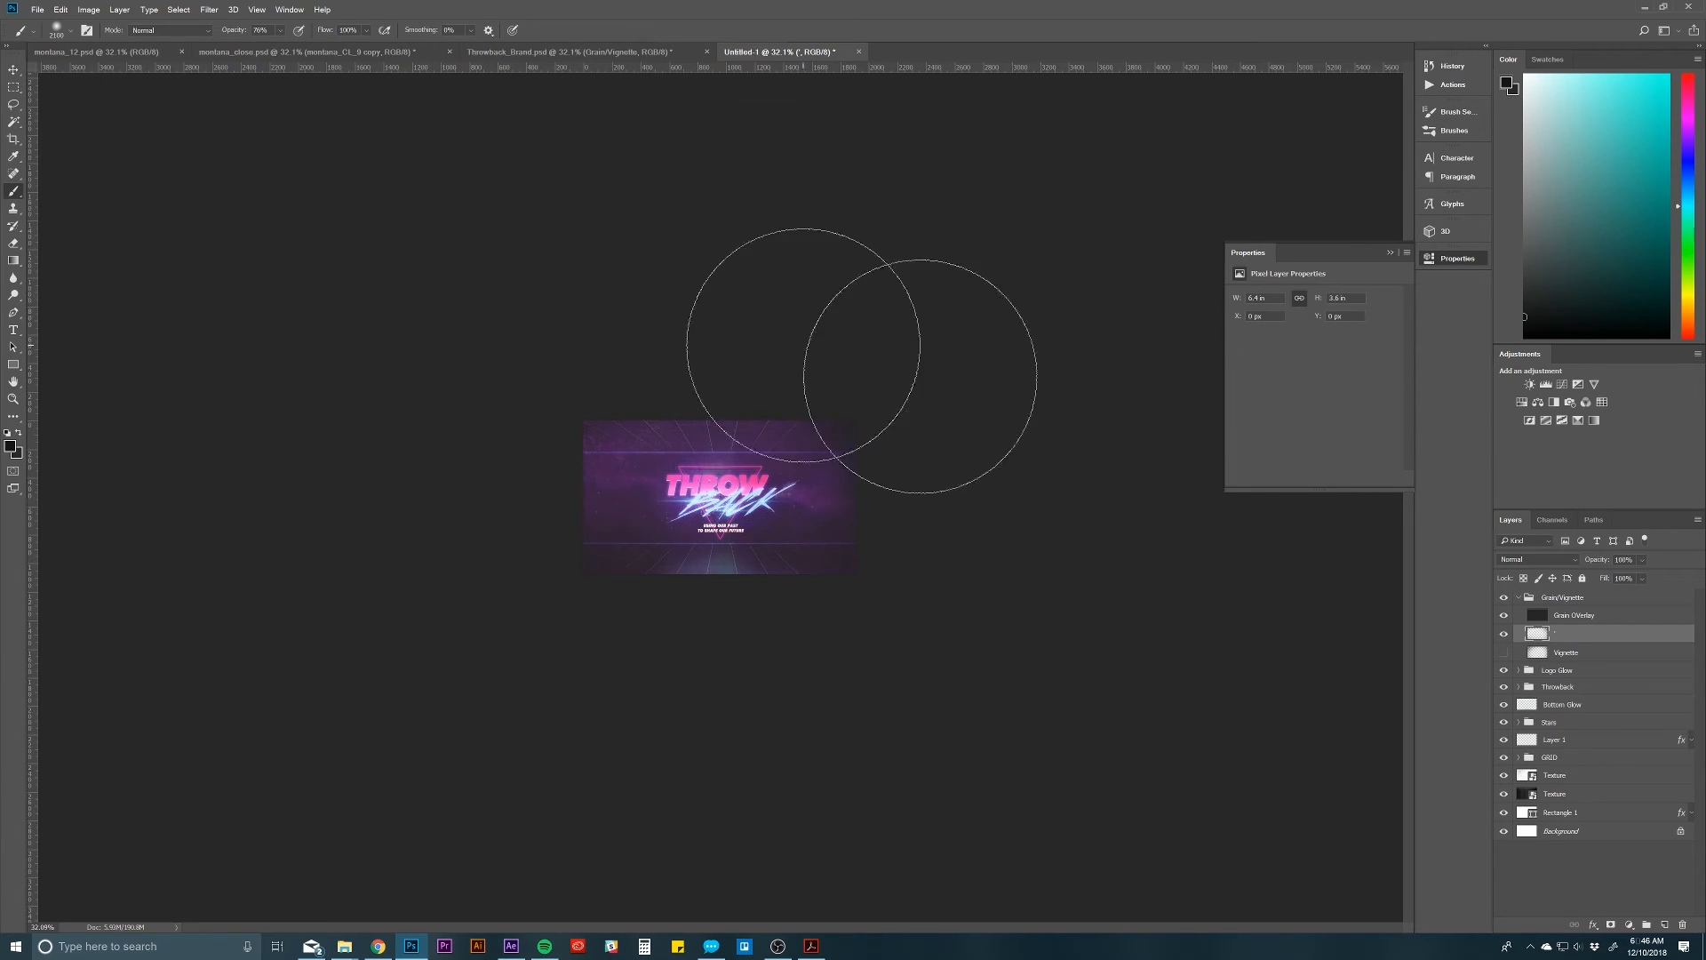
Step: Show the original Vignette layer for comparison, and reselect the newly painted vignette layer
left_click(1607, 652)
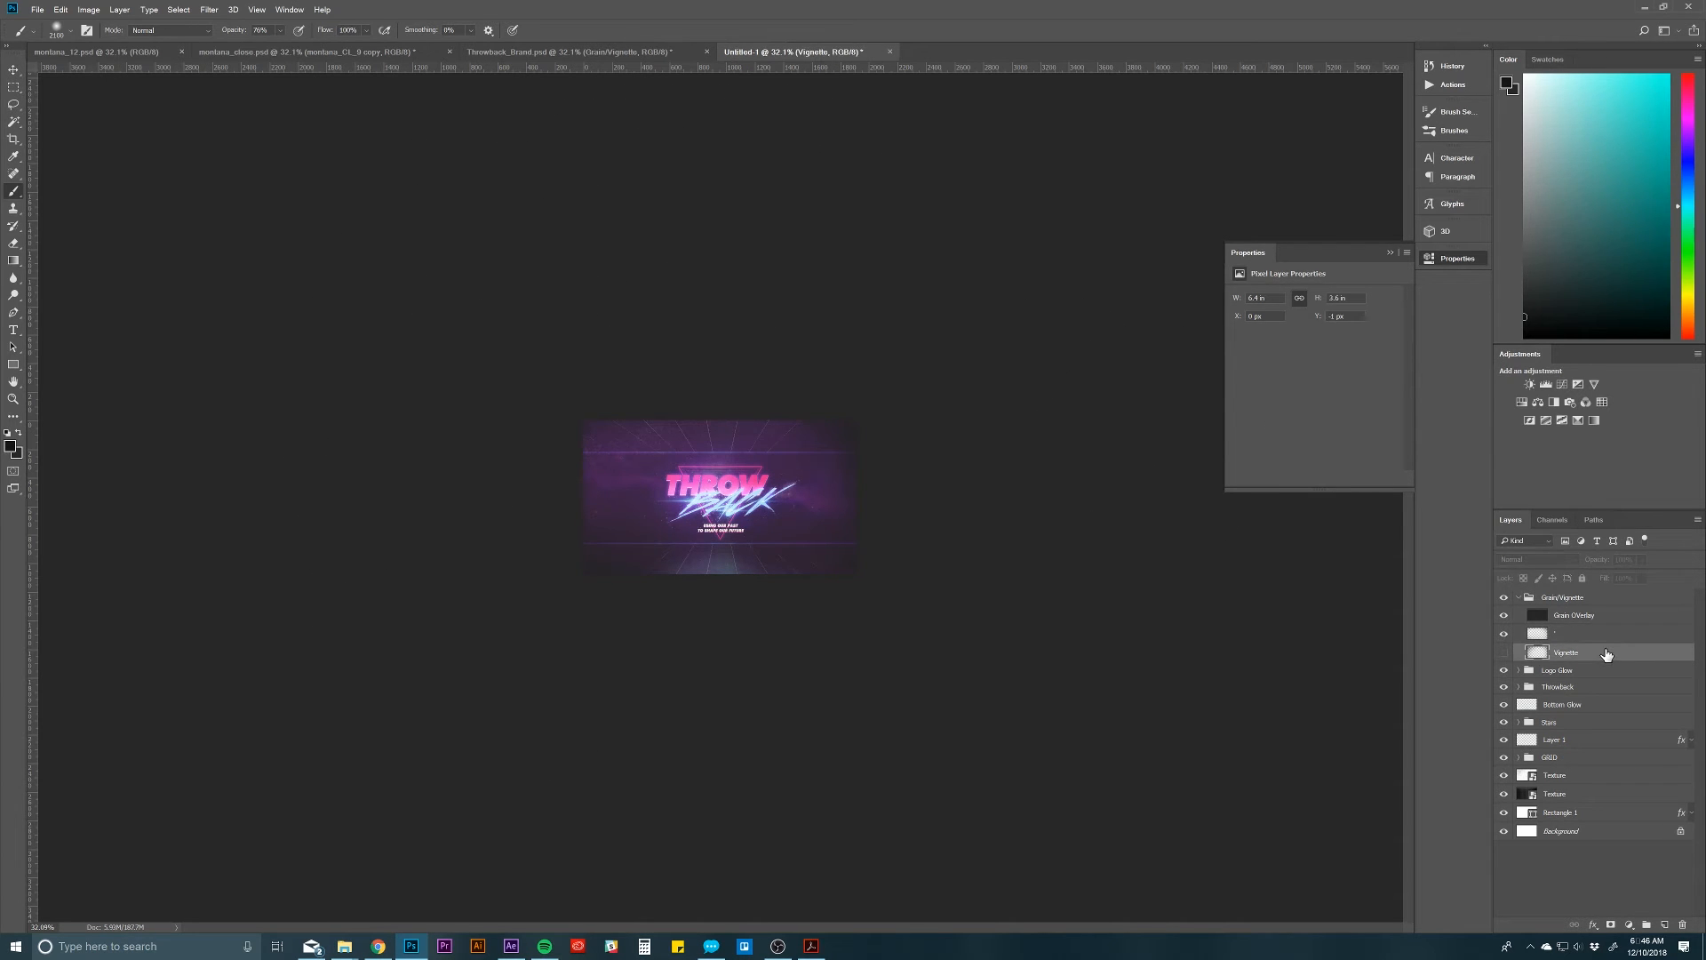
left_click(1505, 653)
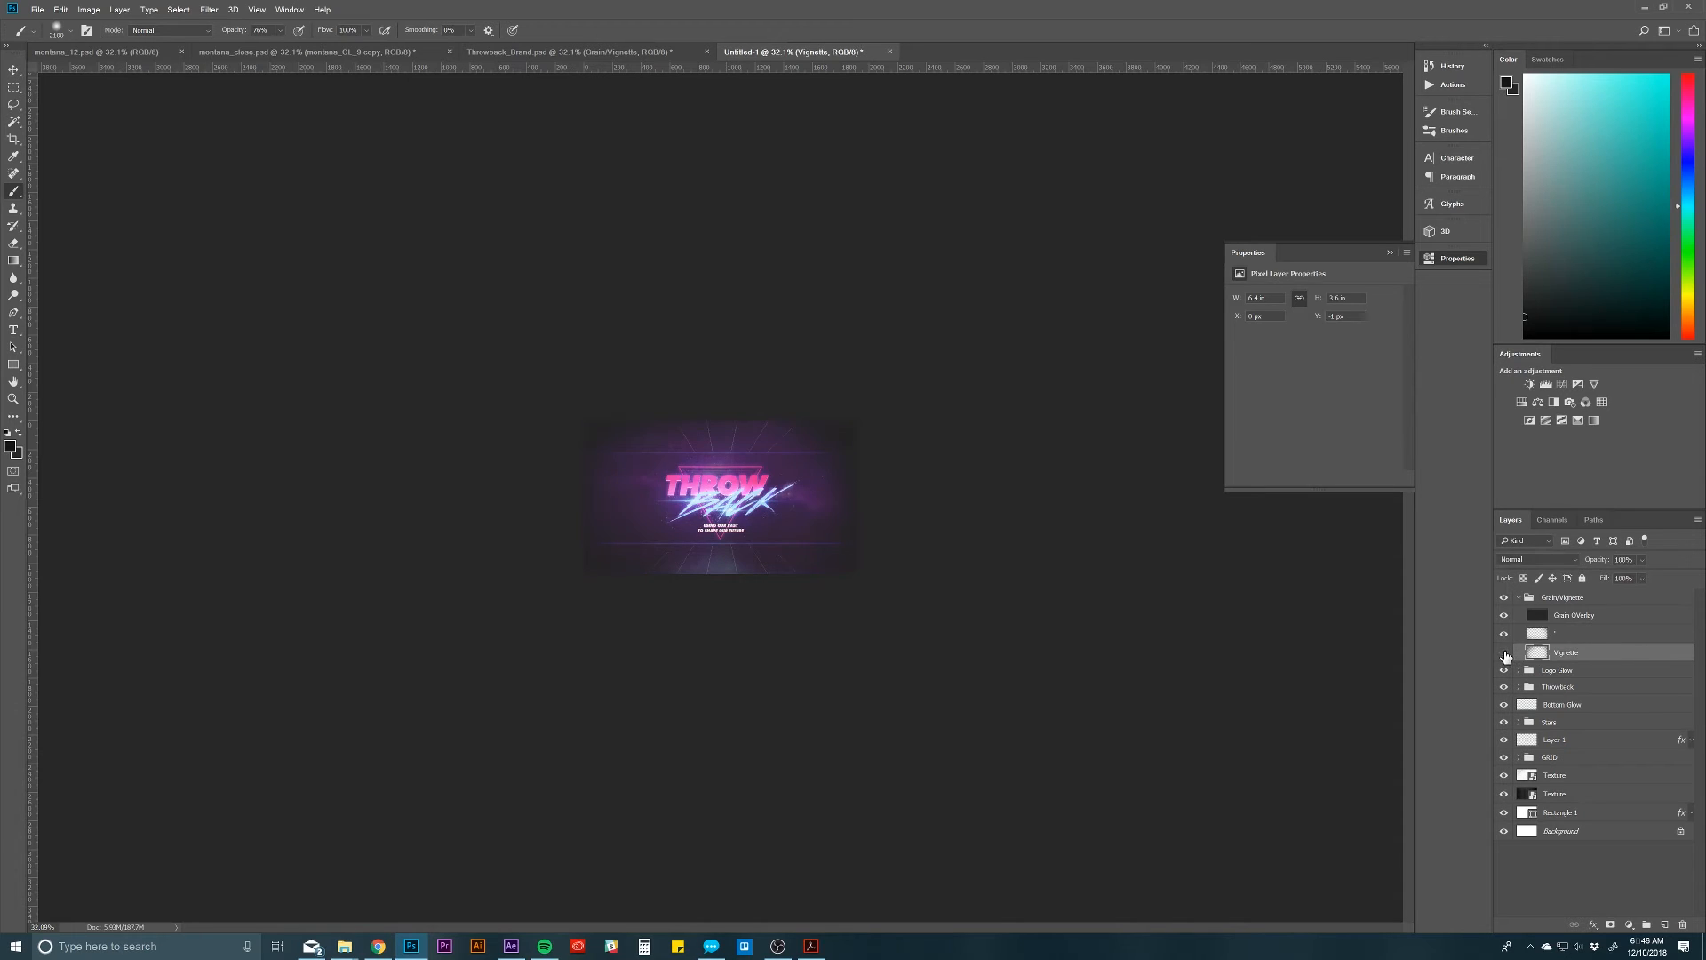
left_click(1591, 634)
Step: Try different blend modes, including Linear Burn, on the newly painted vignette layer
key("v")
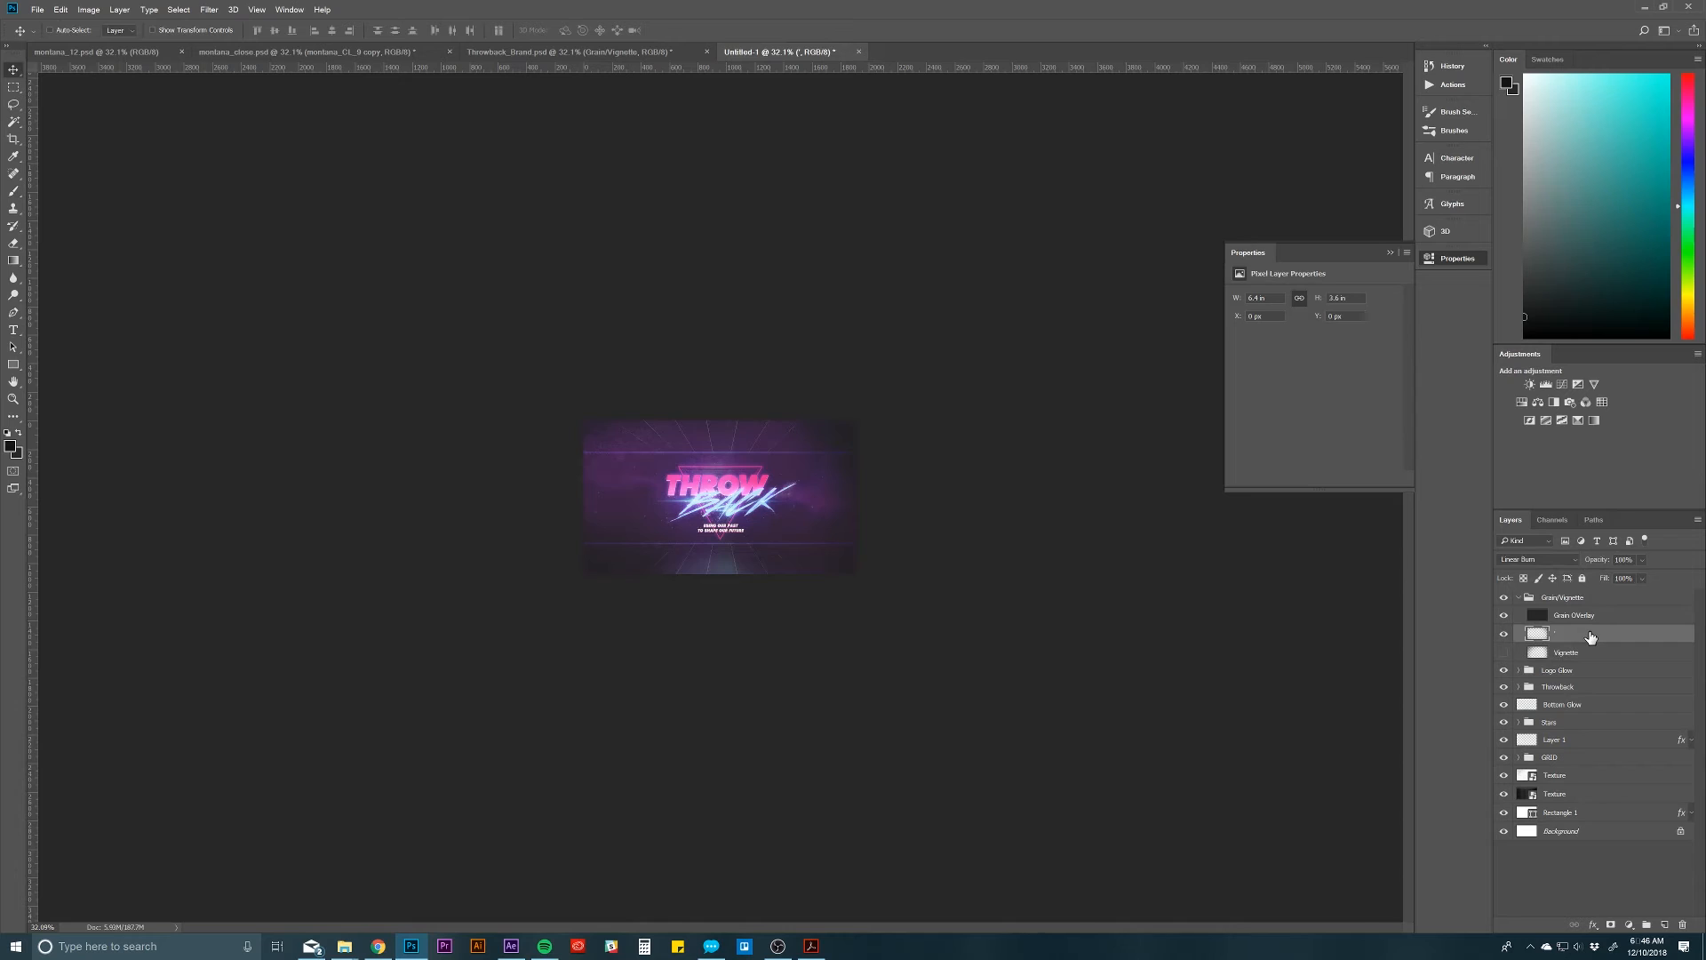
key("shift+alt+s")
key("shift+plus")
key("shift+plus")
key("shift+minus")
key("shift+minus")
key("shift+minus")
key("shift+minus")
key("shift+minus")
Step: Delete the newly painted vignette layer and show the original Vignette layer, leaving the Grain/Vignette group collapsed
key("Delete")
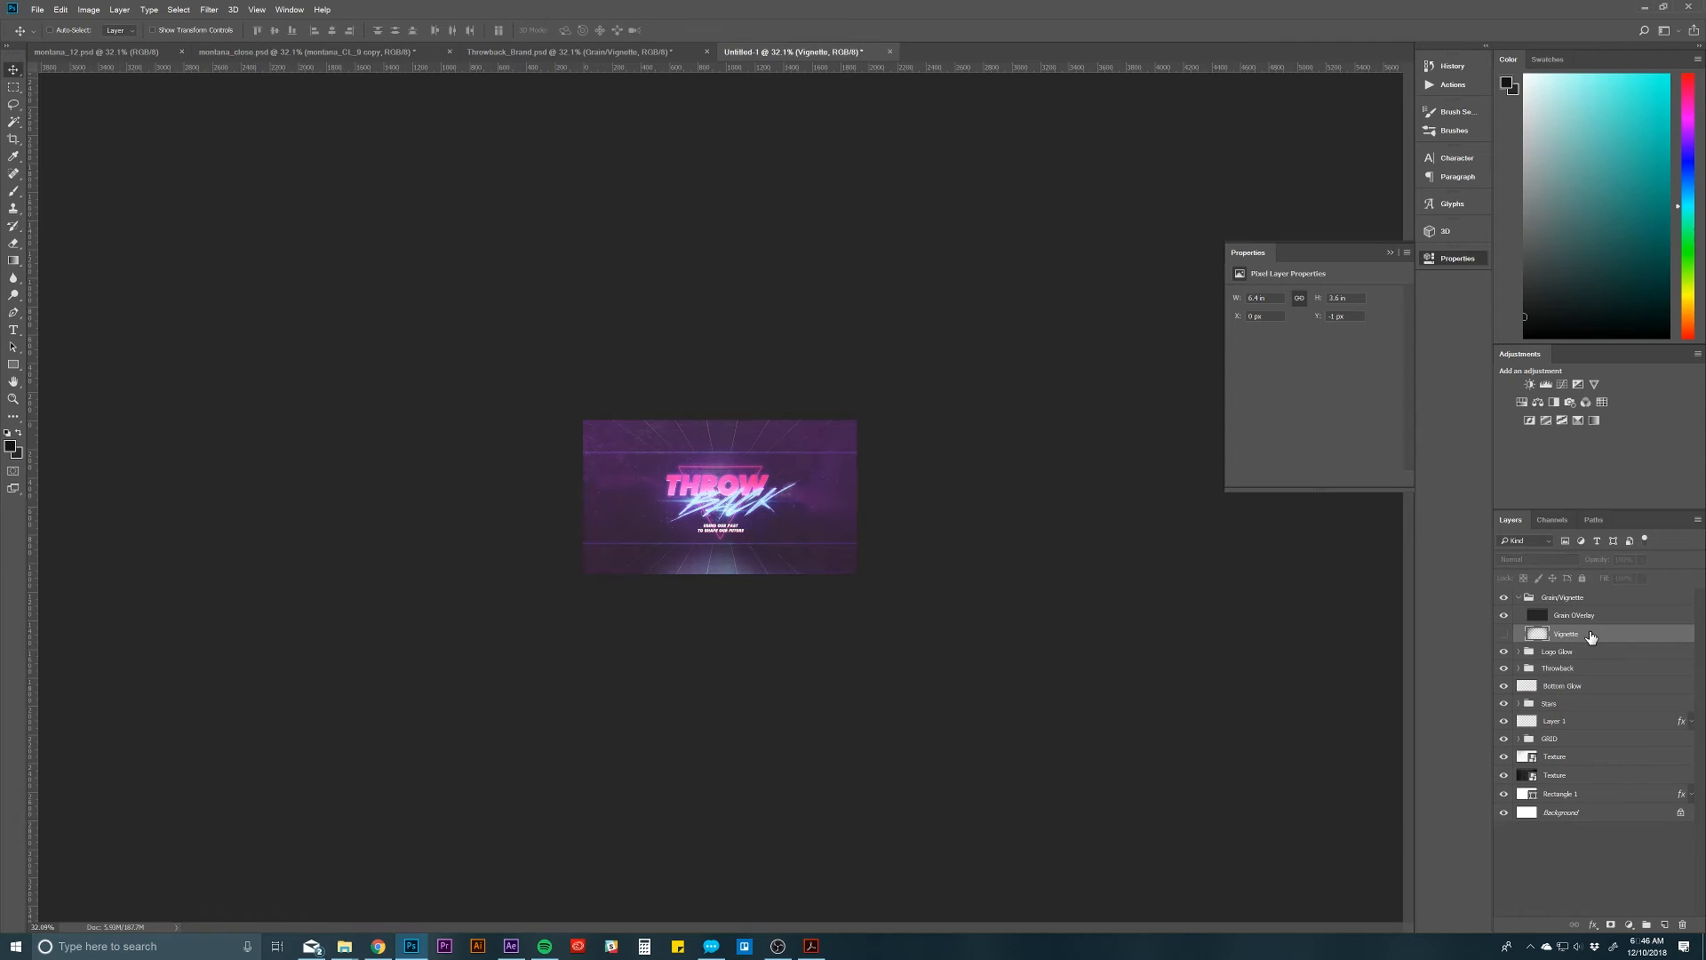
left_click(1505, 635)
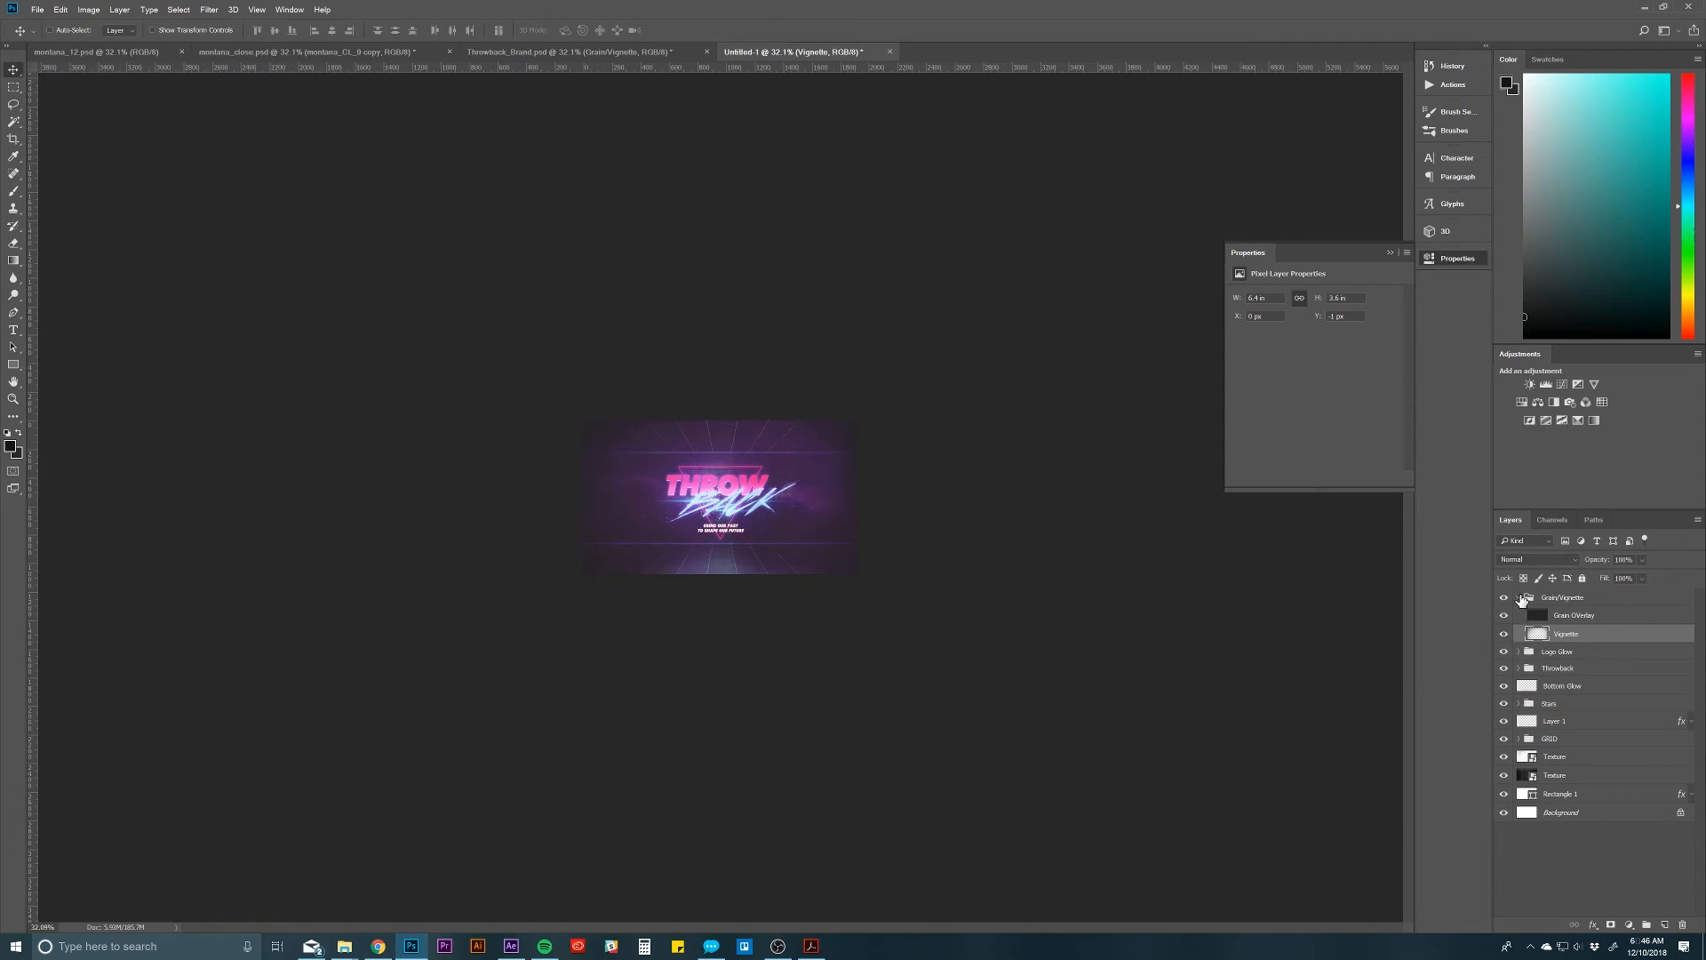
left_click(1519, 597)
Step: Duplicate the Color Adjustments group from Throwback_Brand.psd into the Untitled-1 document and return to that document
key("z")
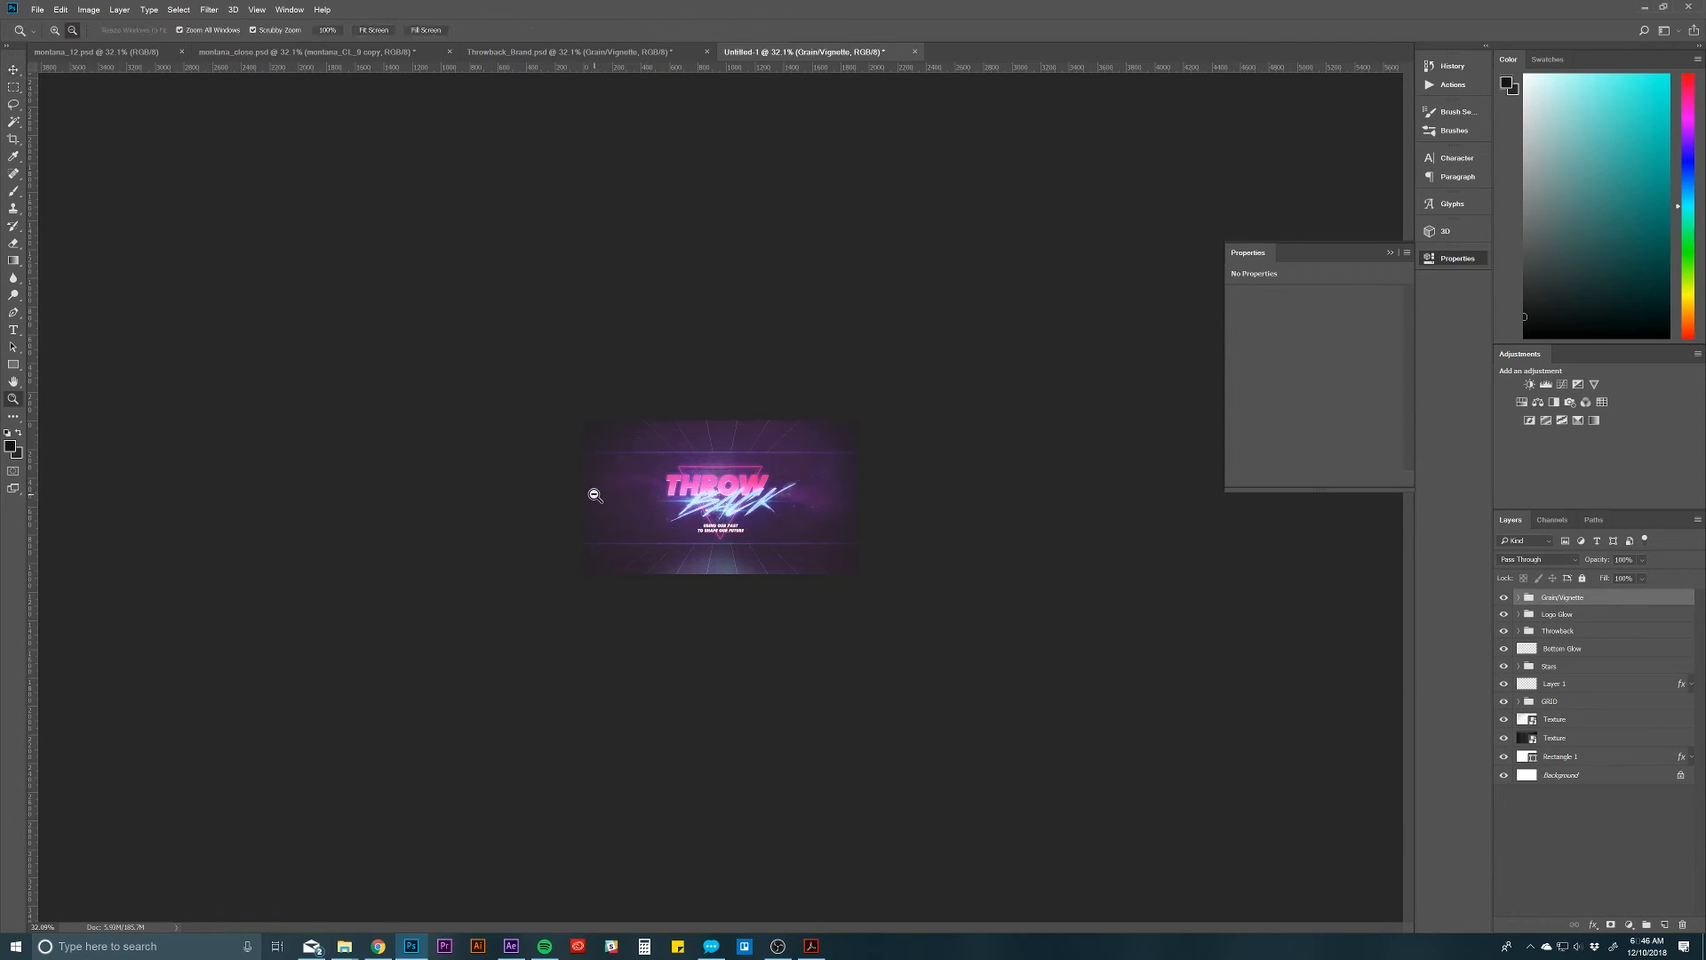
left_click_drag(592, 493, 649, 510)
left_click(568, 51)
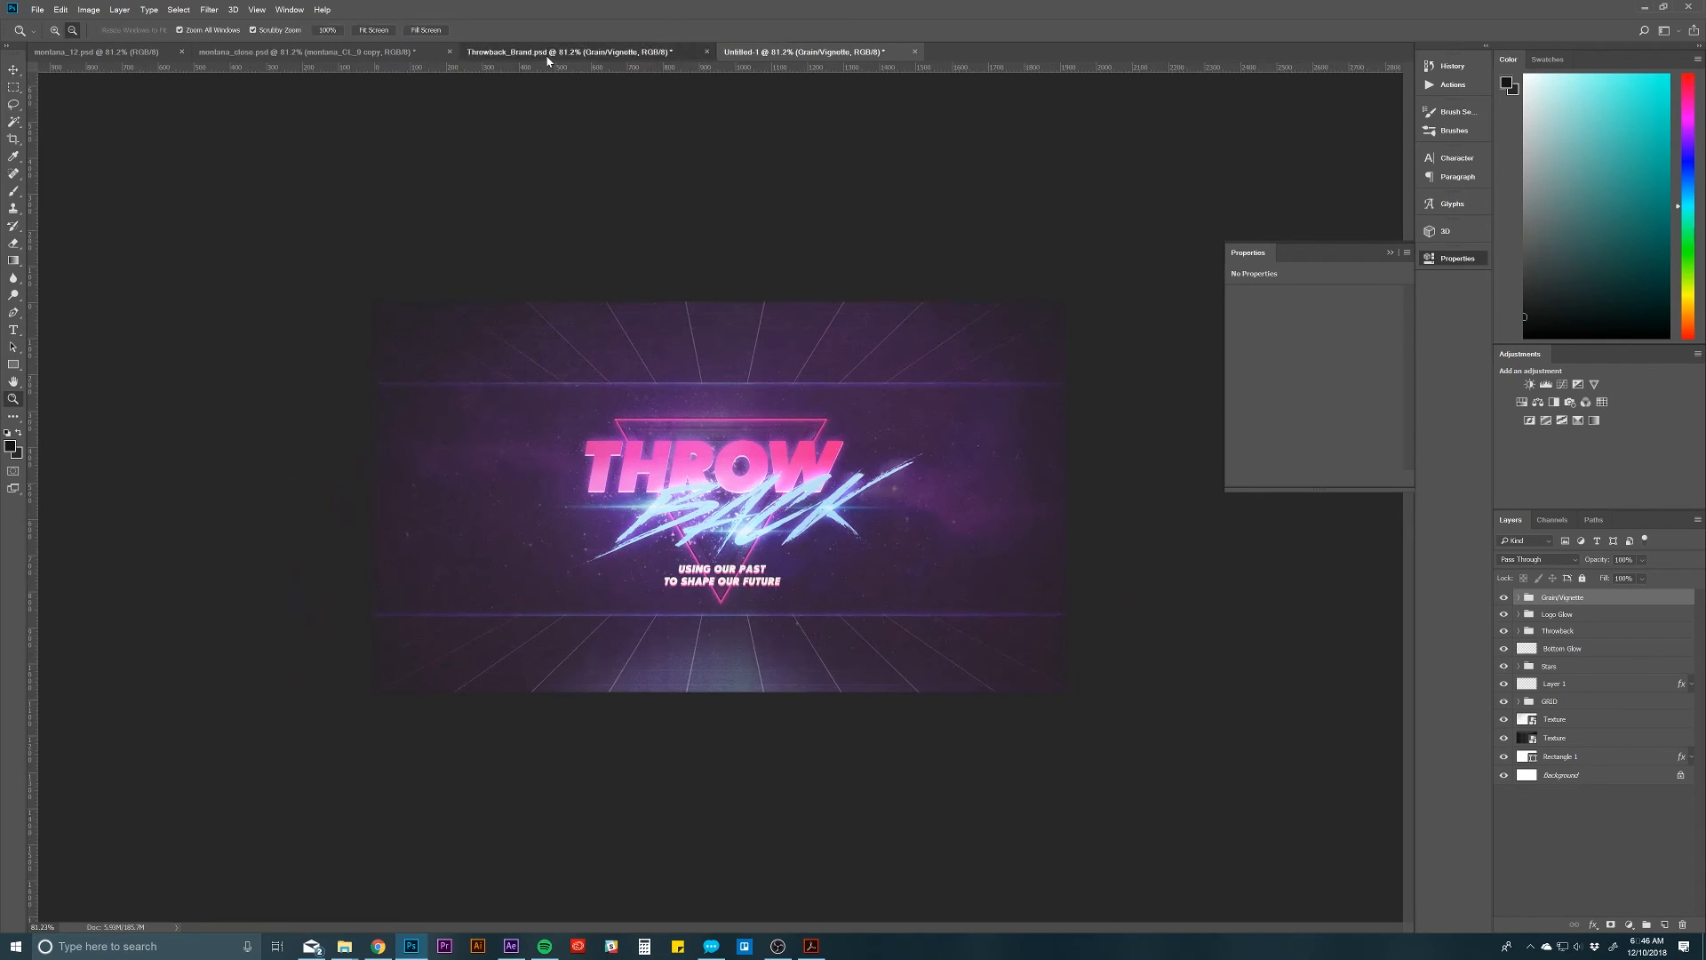
left_click(1571, 598)
right_click(1596, 596)
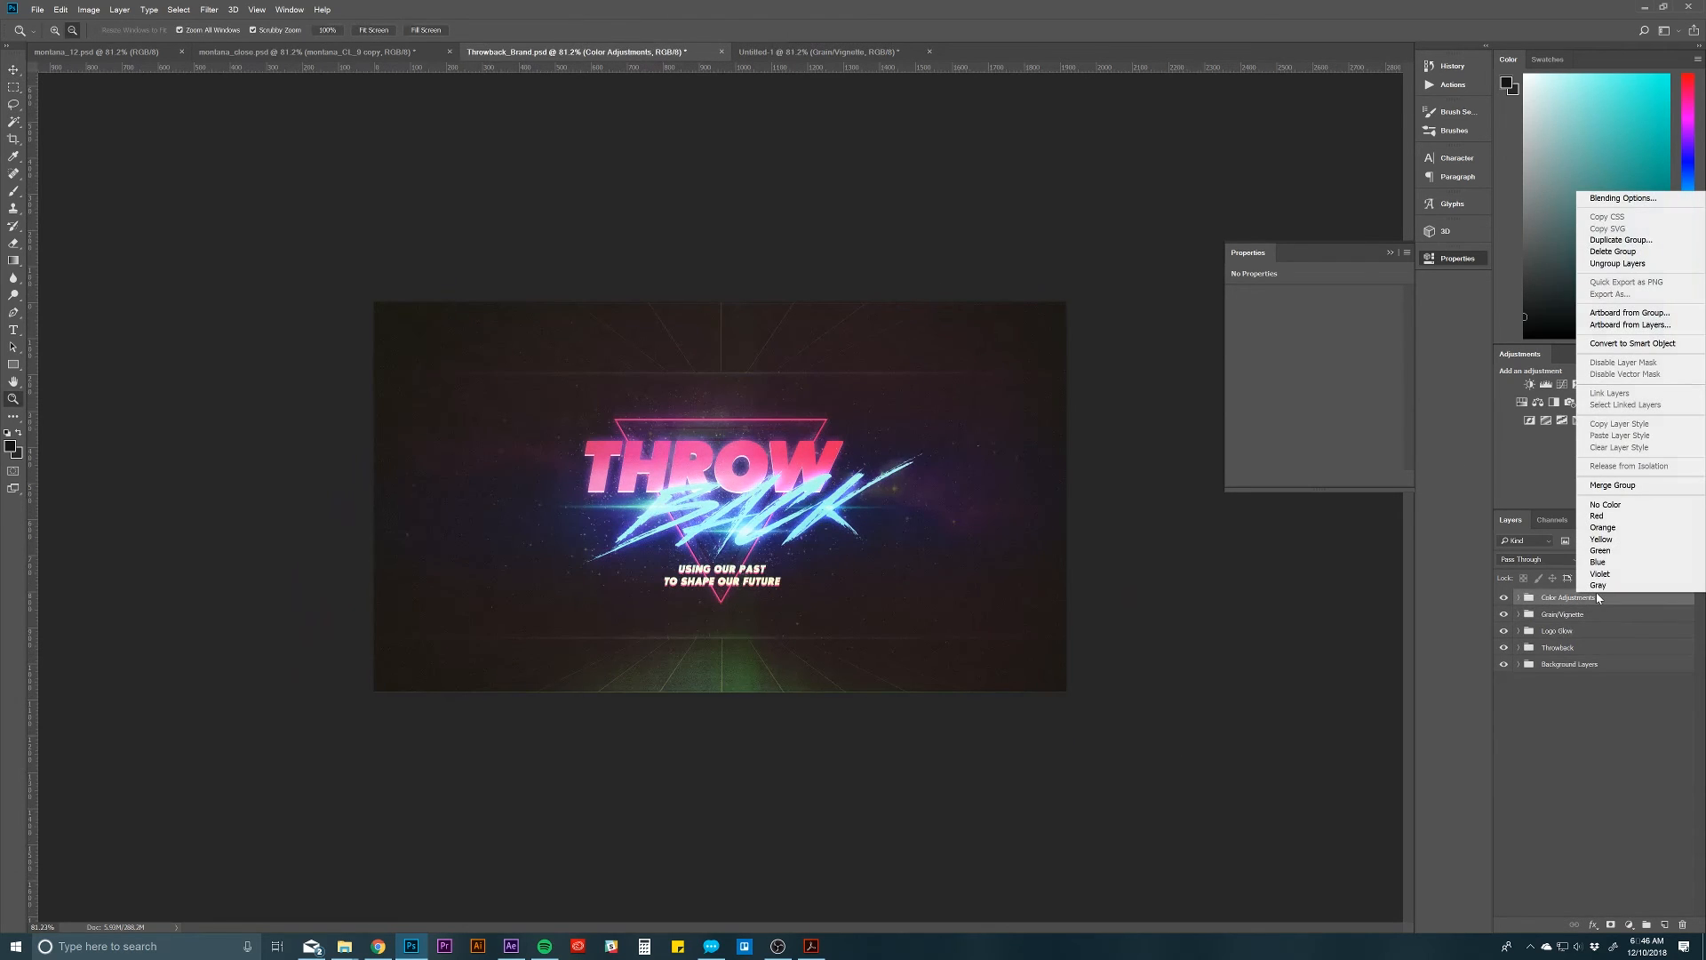
left_click(1613, 242)
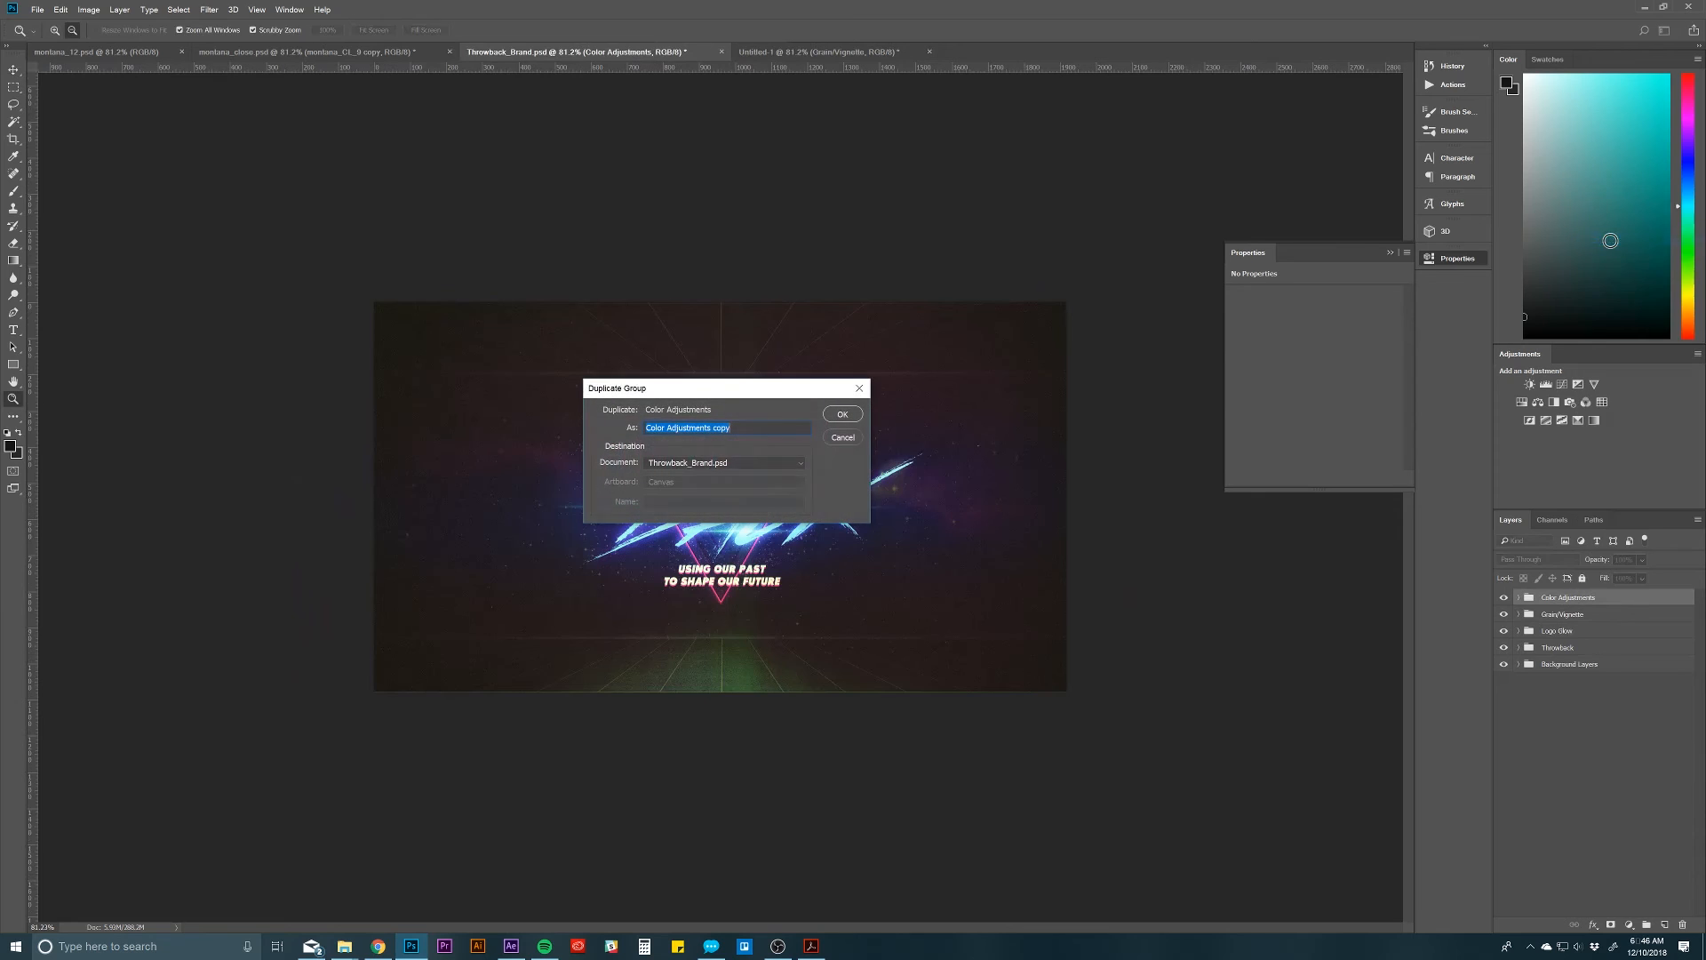
left_click(785, 462)
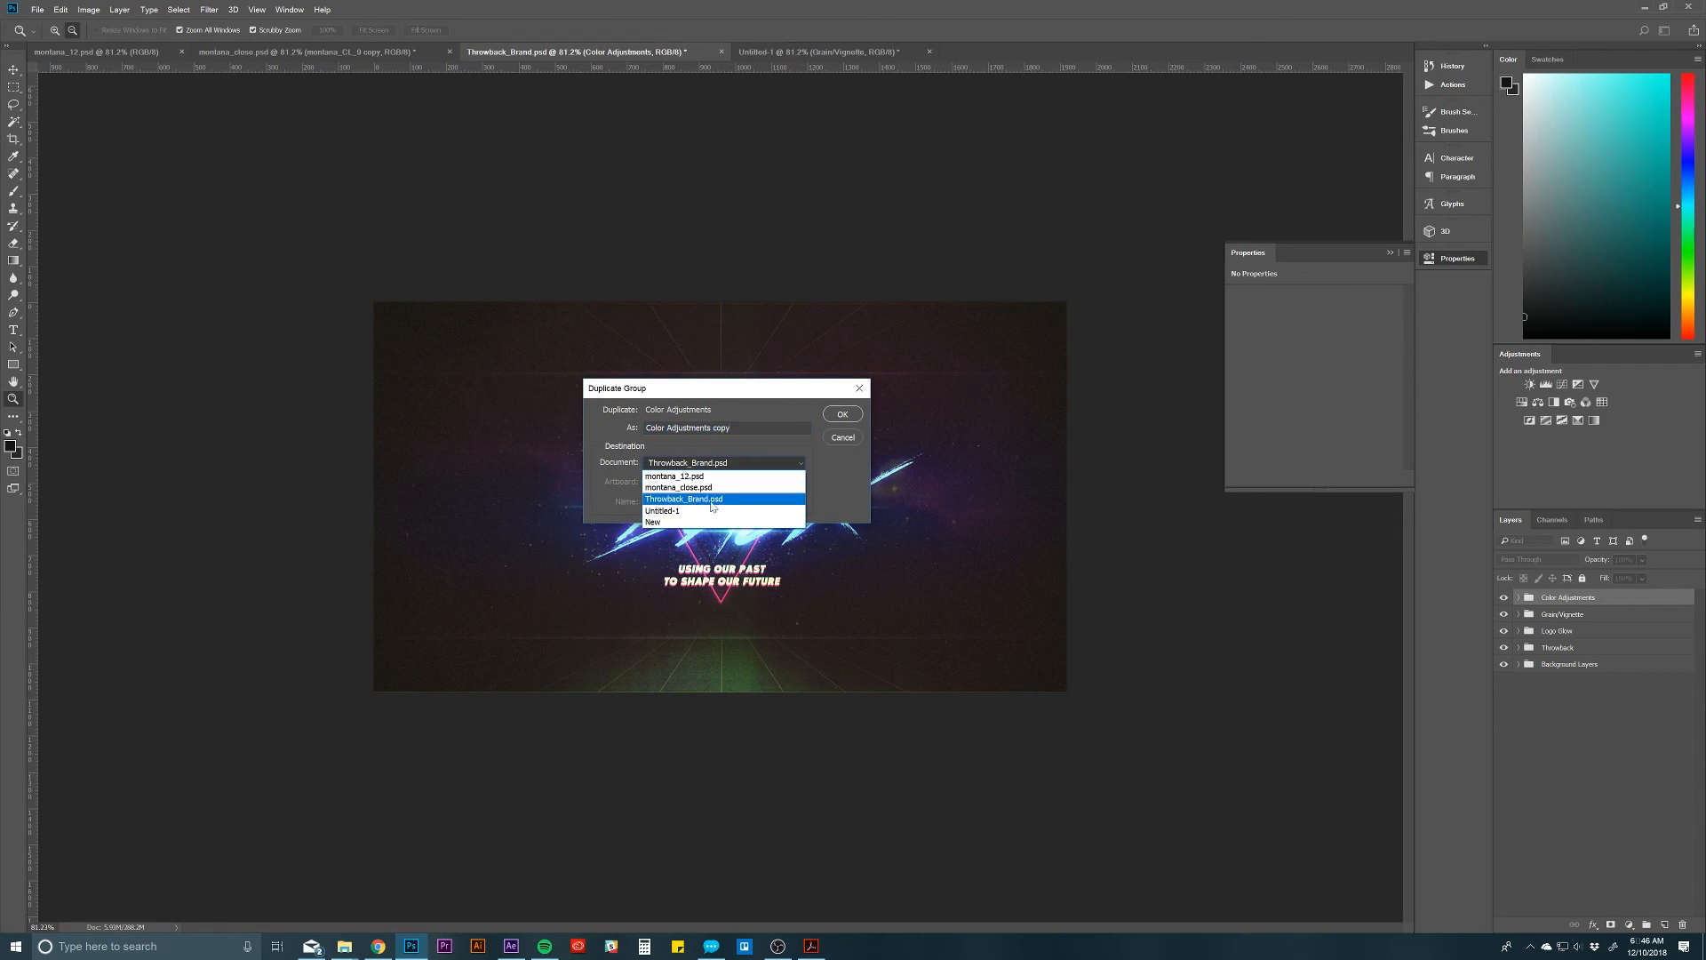
left_click(702, 517)
left_click(841, 415)
left_click(820, 52)
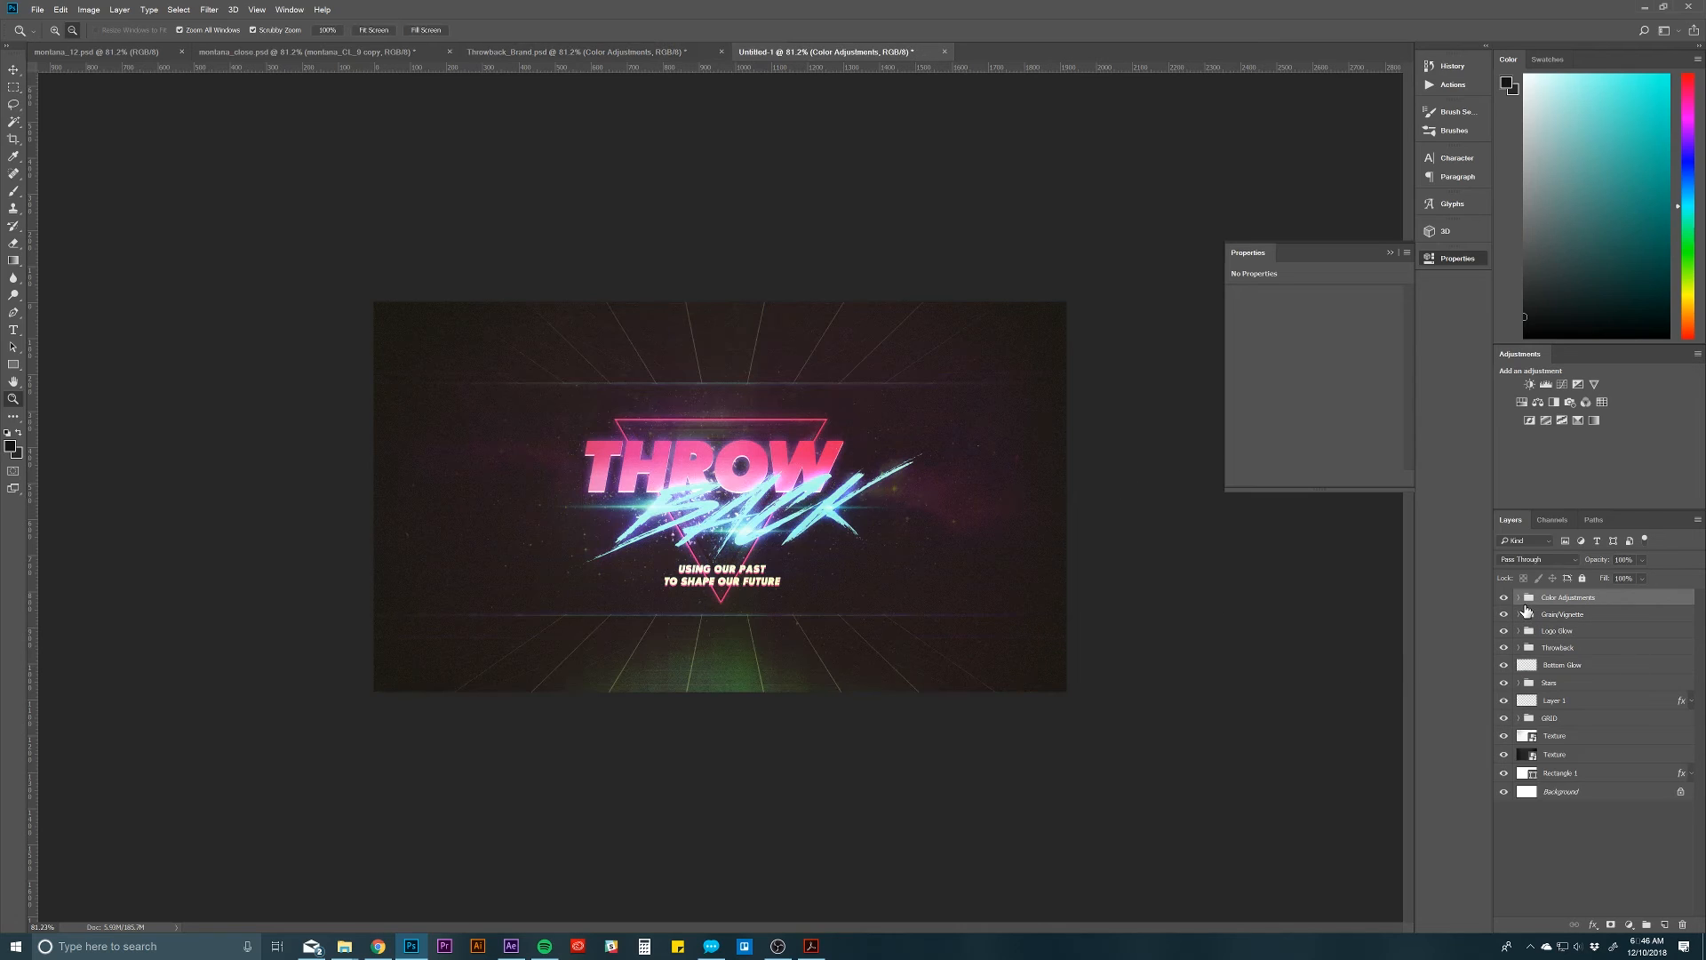
Step: Expand the Color Adjustments group and hide its Color Balance 1 and Selective Color 2 layers
left_click(1518, 597)
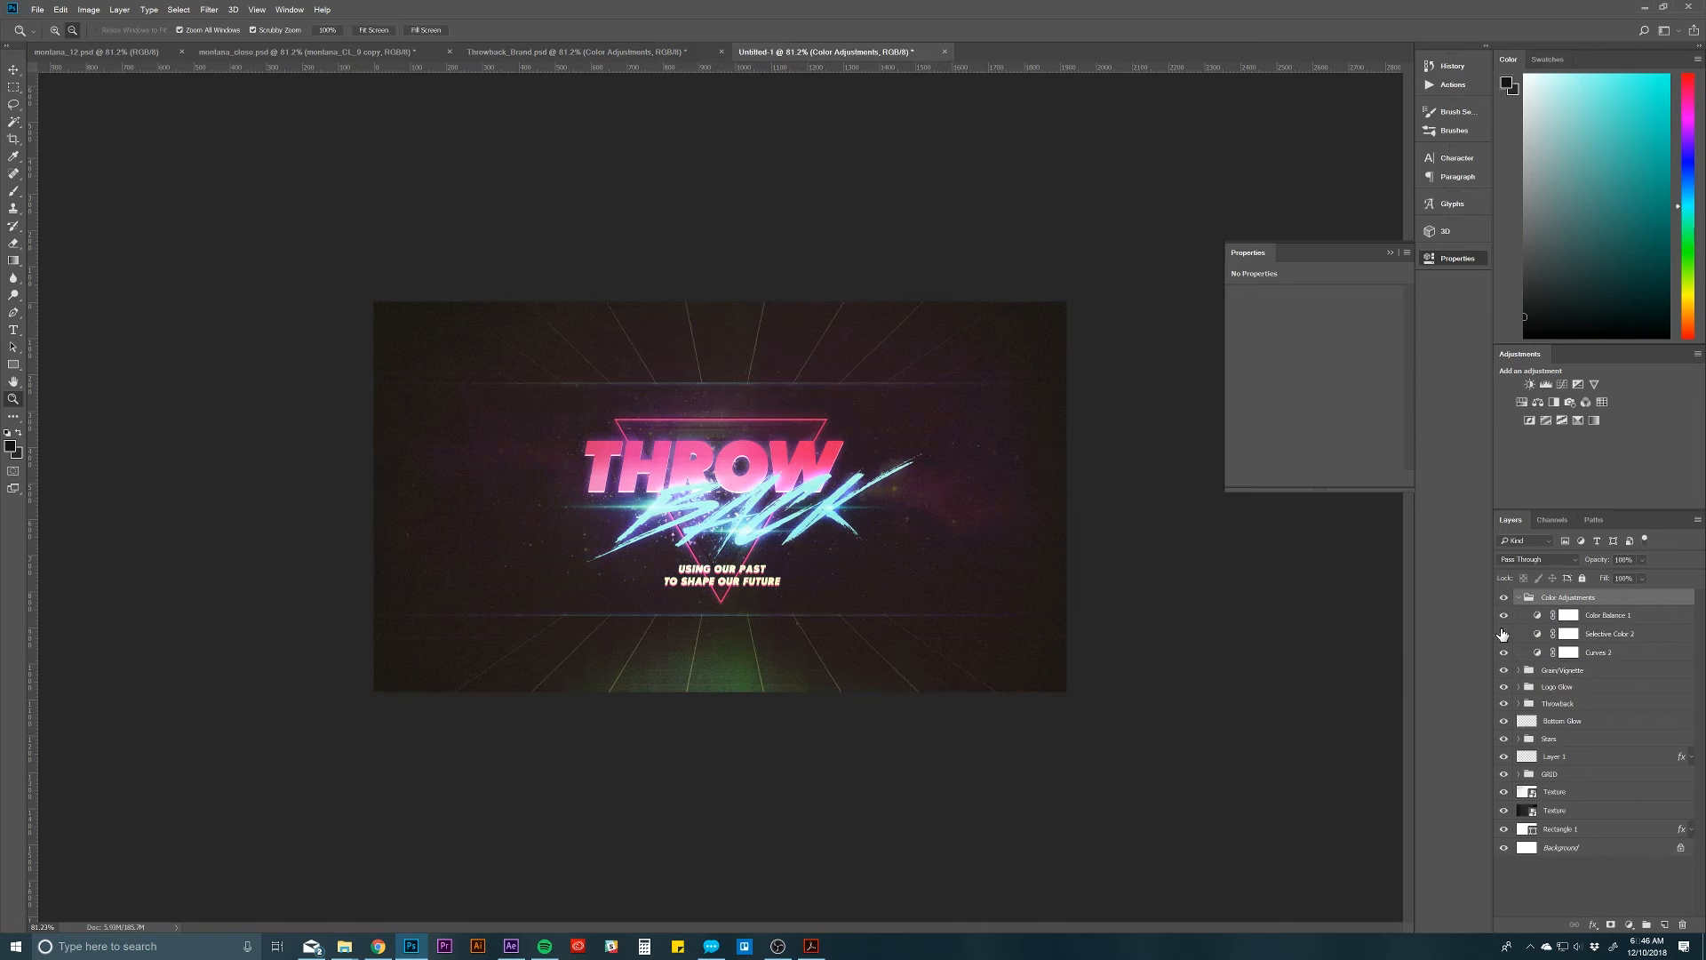
left_click(1504, 615)
left_click(1504, 633)
Step: Fine-tune the midtone point of the RGB curve and the Green channel's curve in the Curves 2 adjustment
left_click(1599, 653)
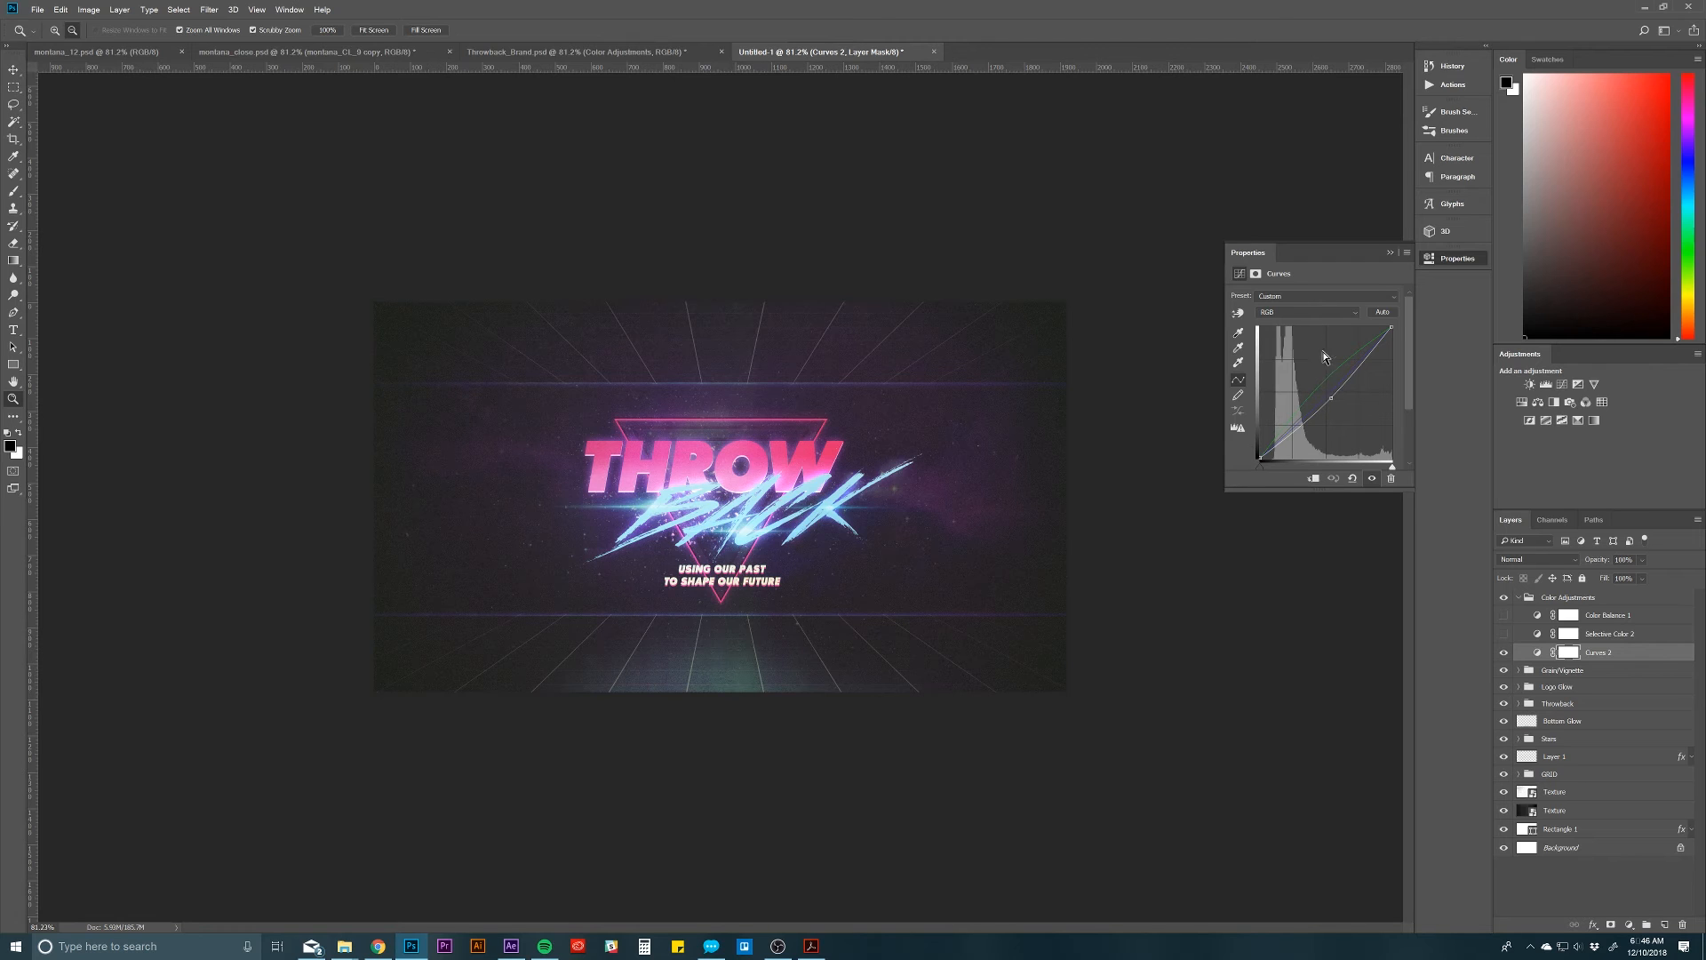
mouse_move(1334, 396)
left_mouse_down()
mouse_move(1325, 380)
mouse_move(1331, 398)
left_mouse_up()
left_click(1306, 312)
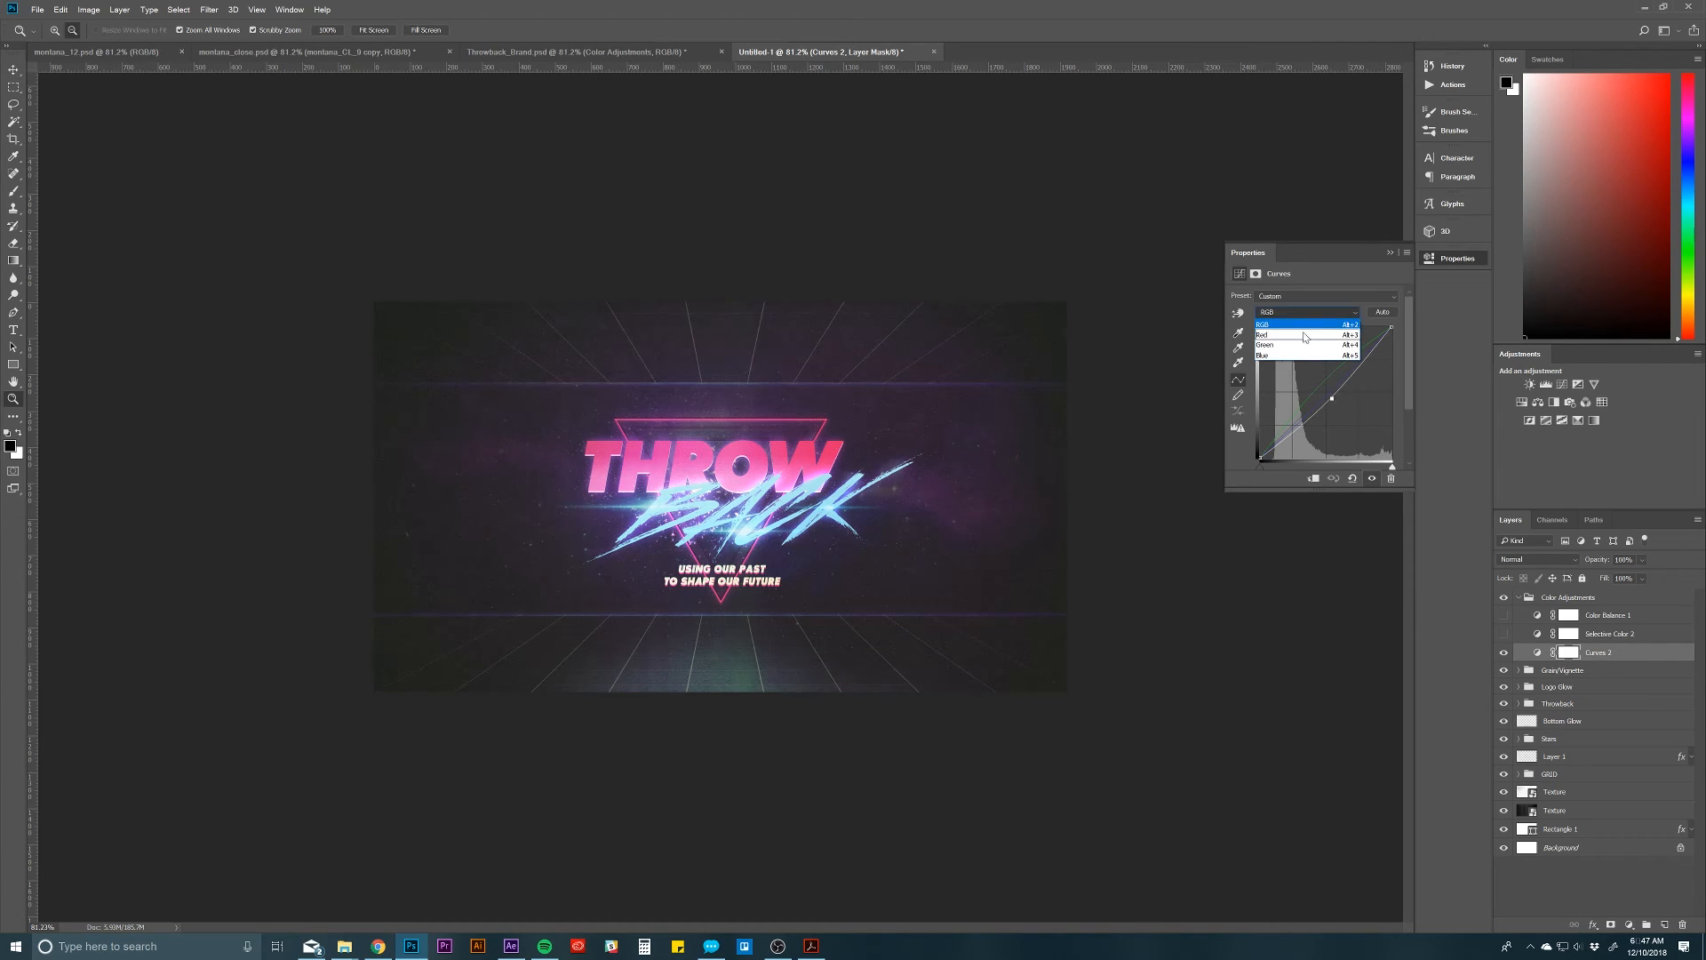
left_click(1307, 345)
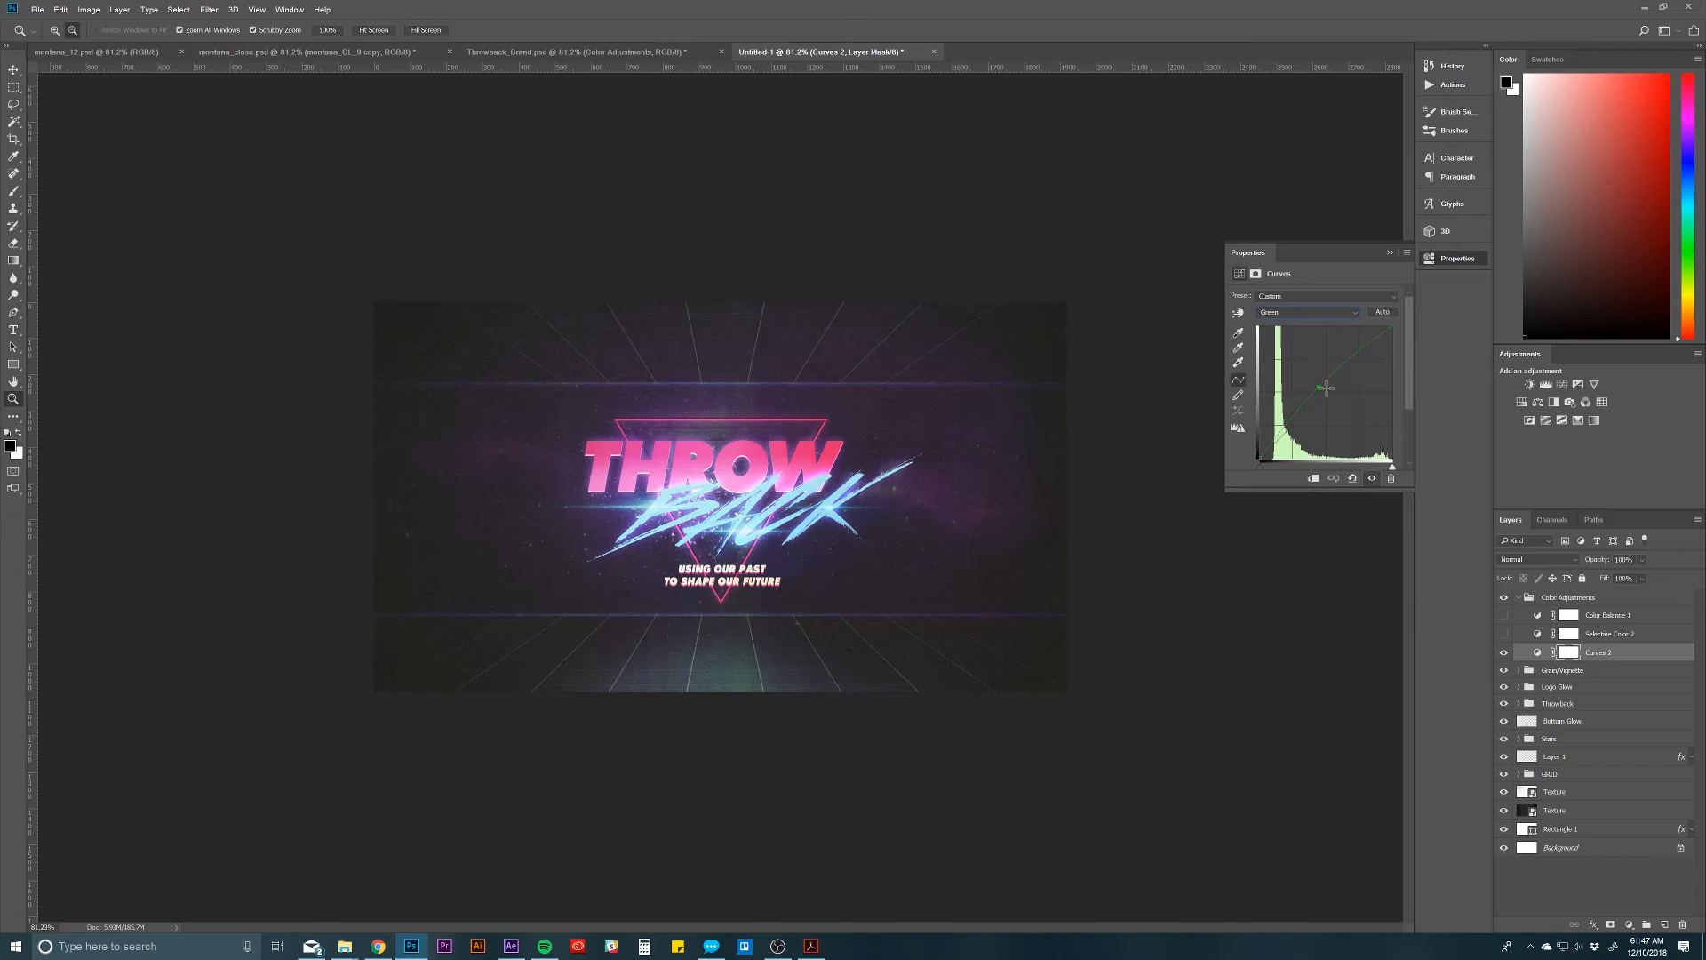
left_click_drag(1322, 386, 1321, 383)
Step: Show the Selective Color 2 adjustment layer and open its settings
left_click(1610, 634)
left_click(1504, 633)
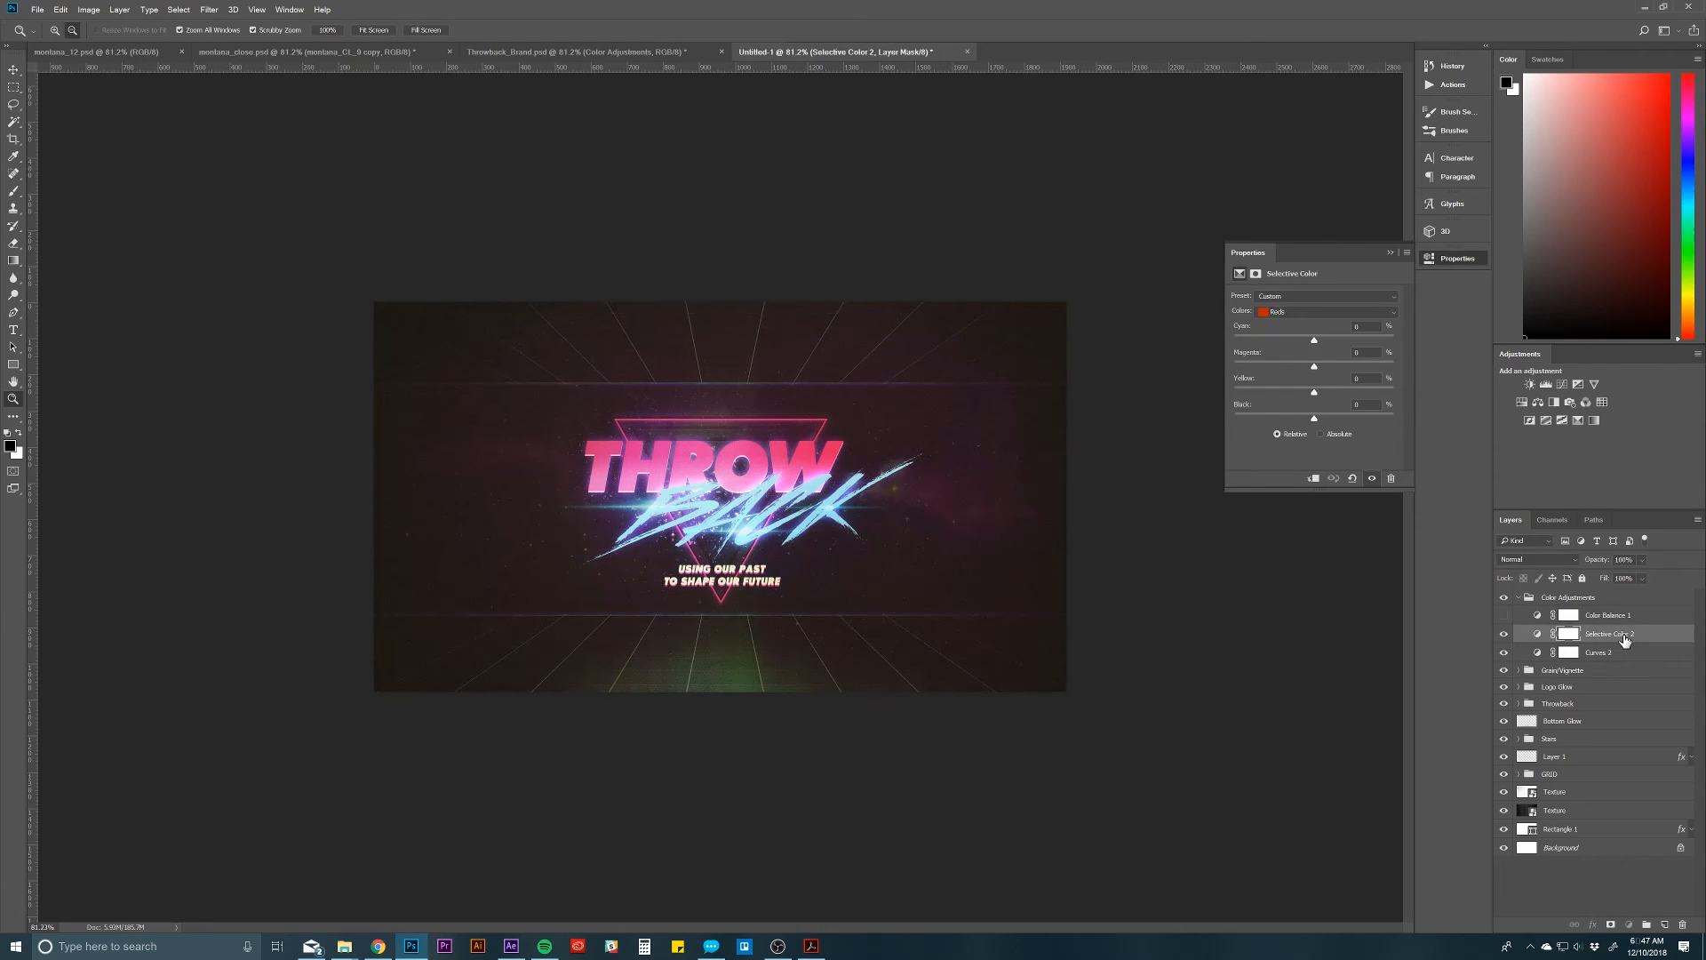
left_click(1537, 633)
Step: Review the Selective Color 2 settings for each color range from Yellows through Neutrals
left_click(1298, 312)
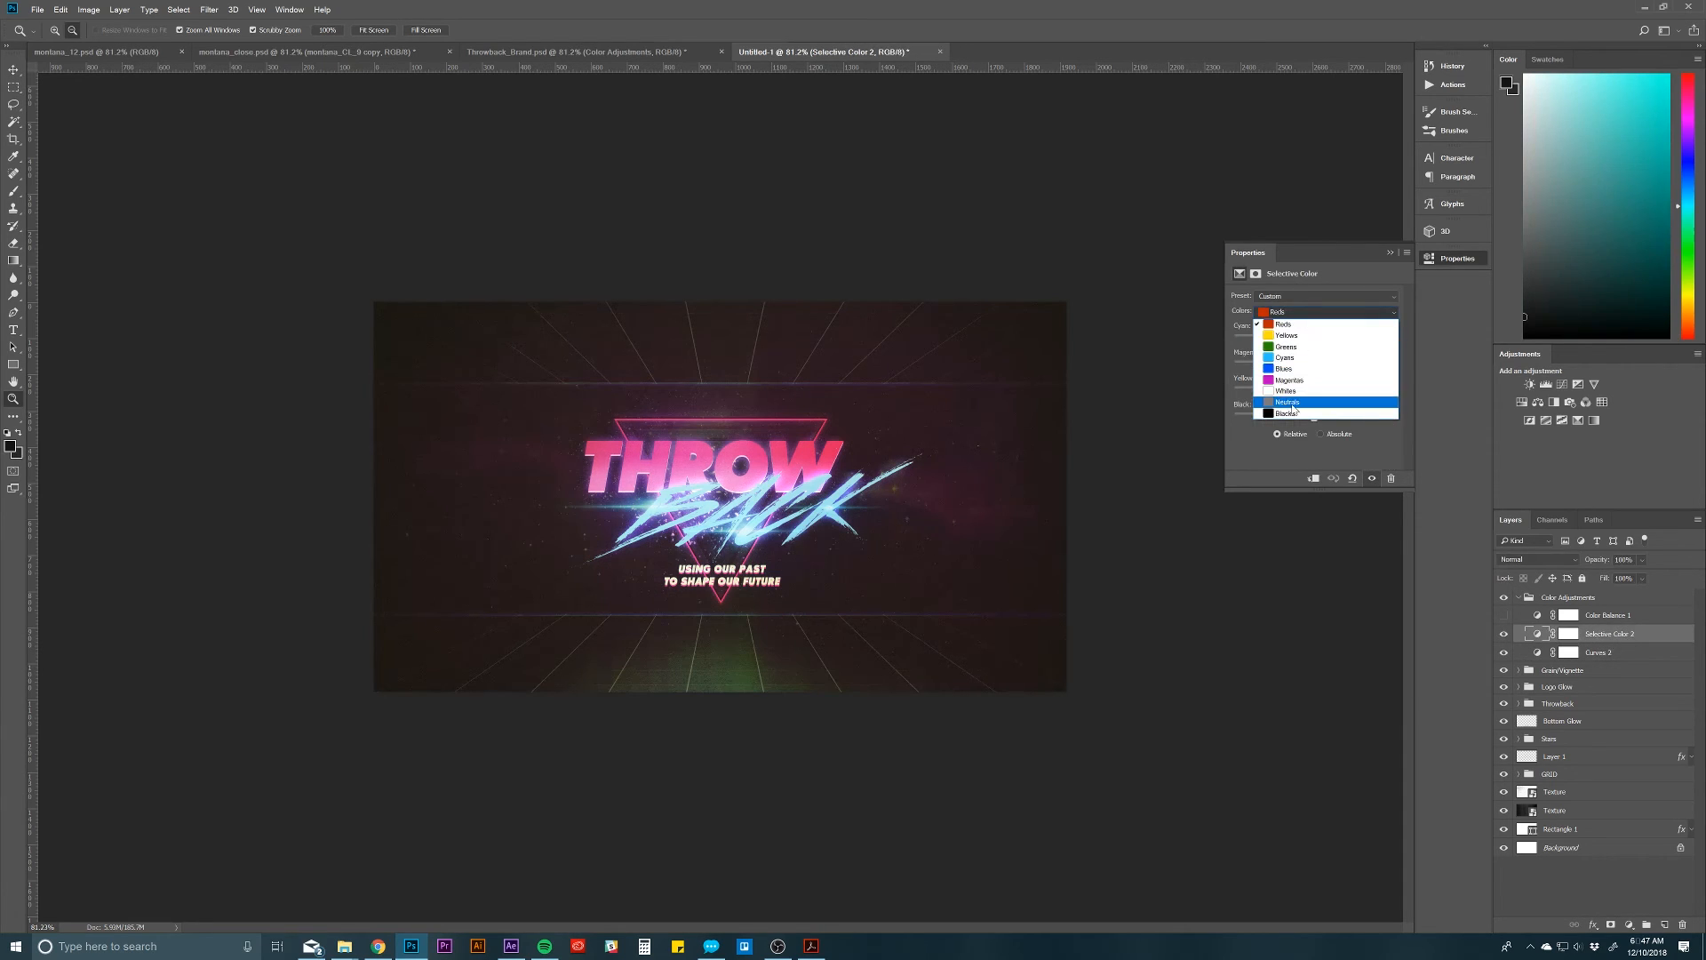
left_click(1285, 333)
left_click(1285, 314)
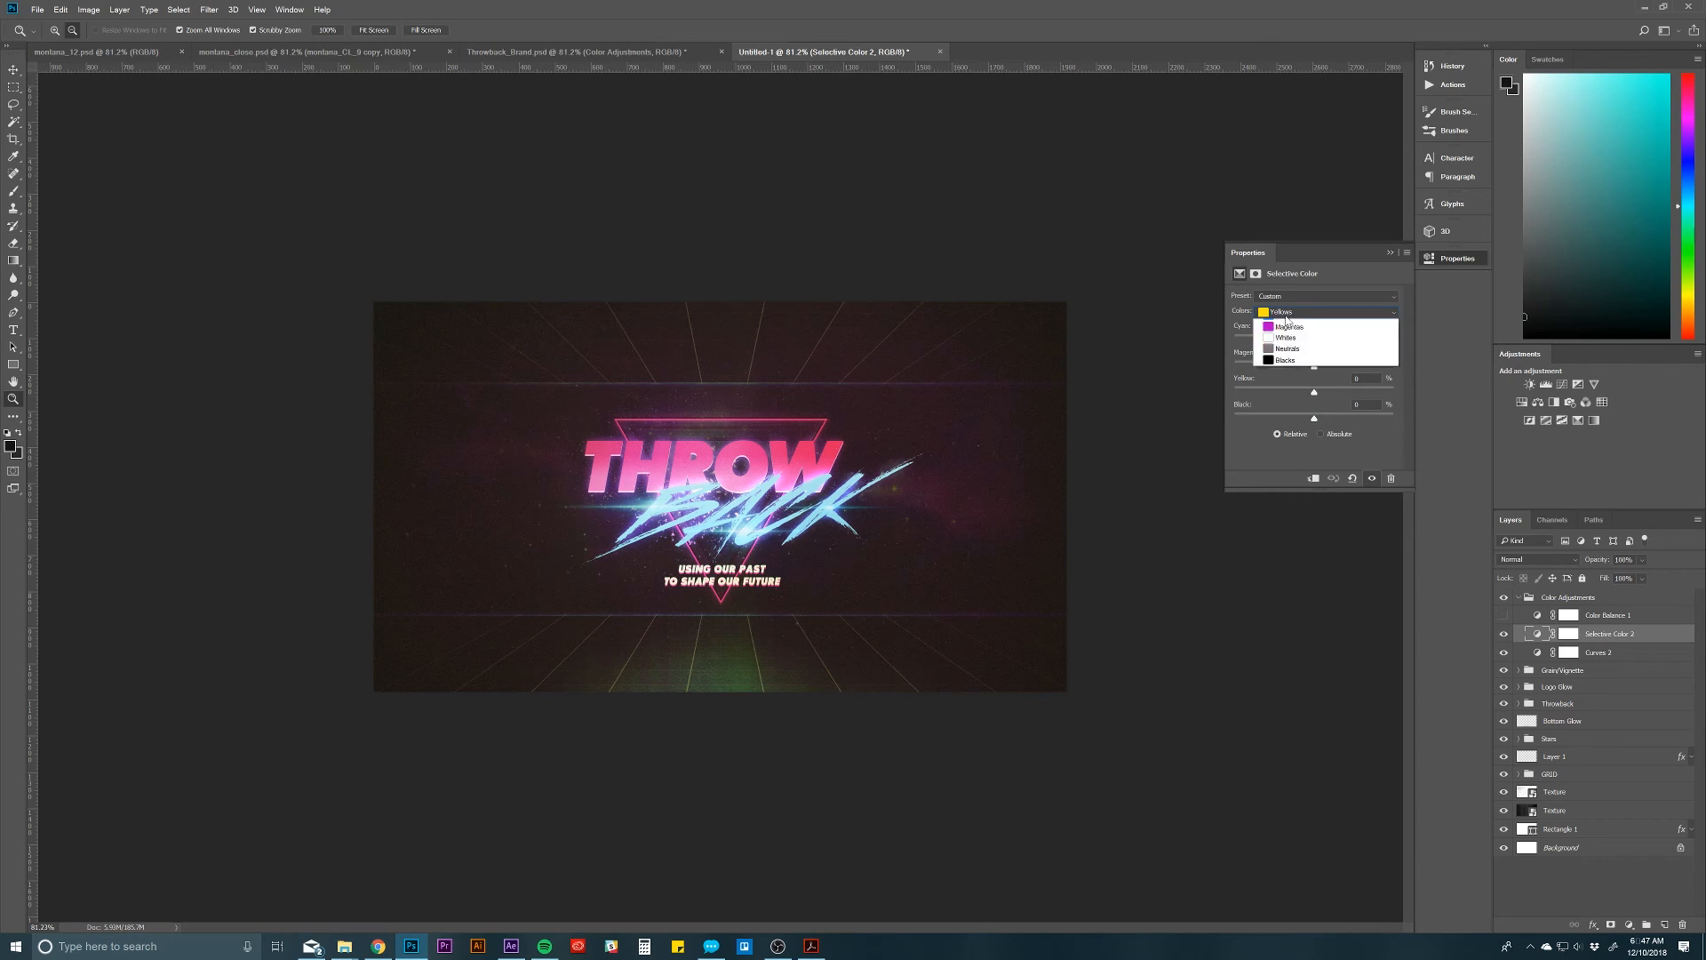
left_click(1287, 335)
left_click(1286, 315)
left_click(1289, 334)
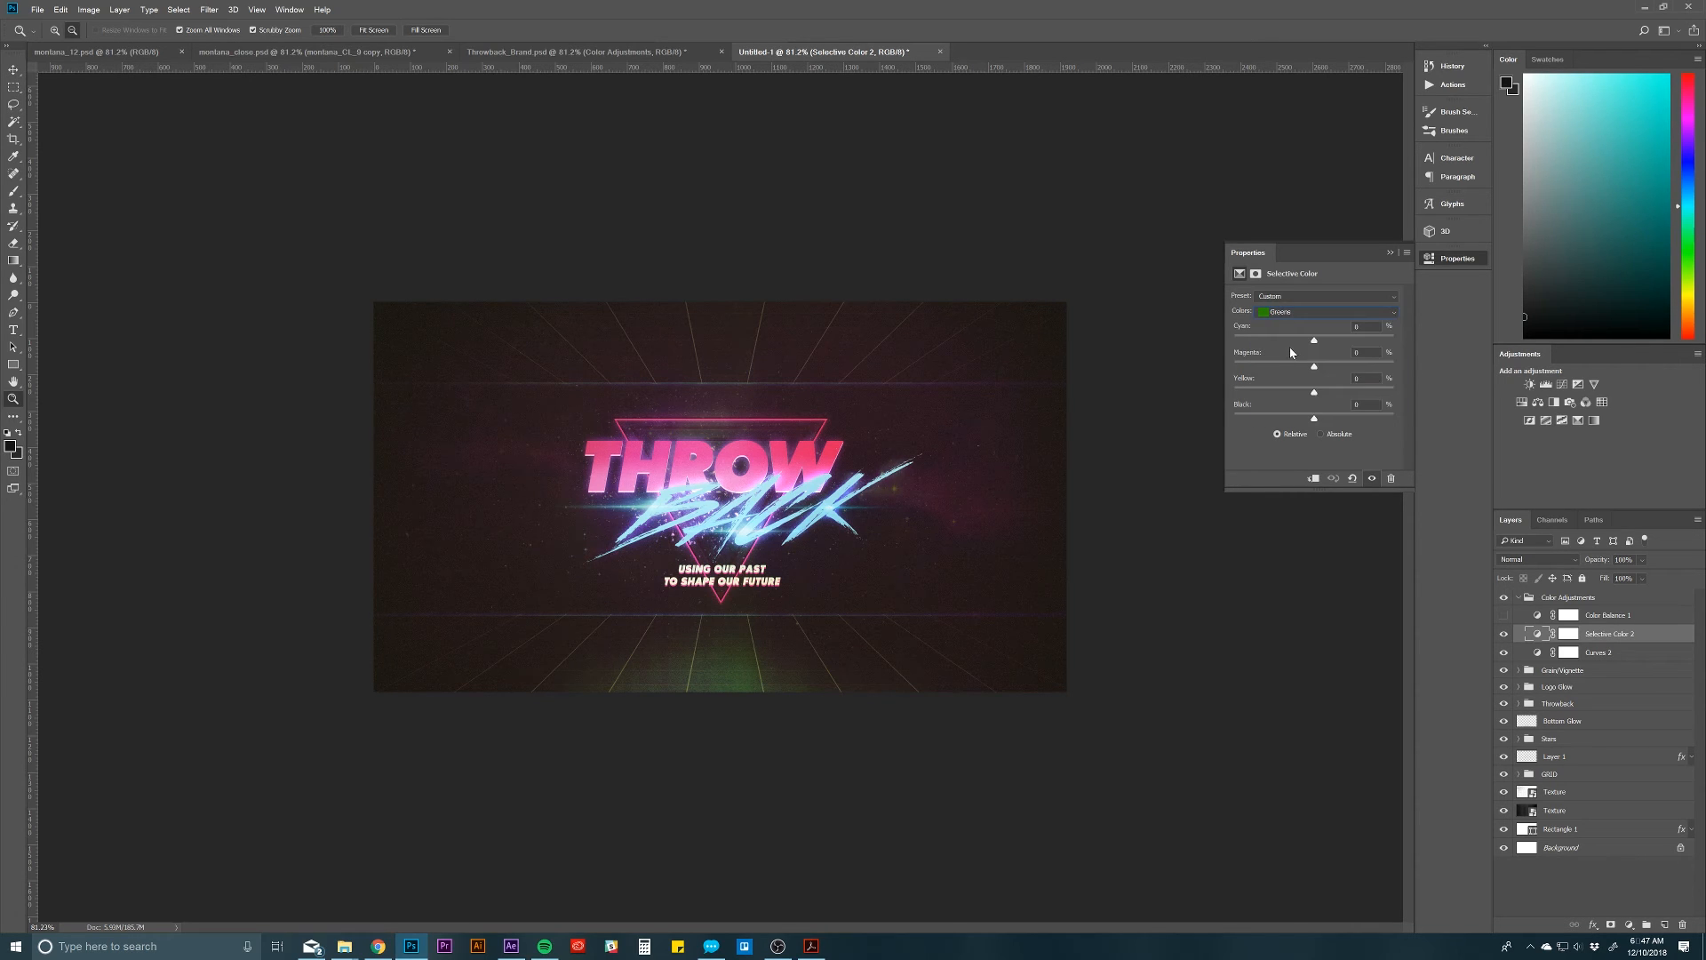
left_click(1288, 311)
left_click(1288, 358)
left_click(1290, 313)
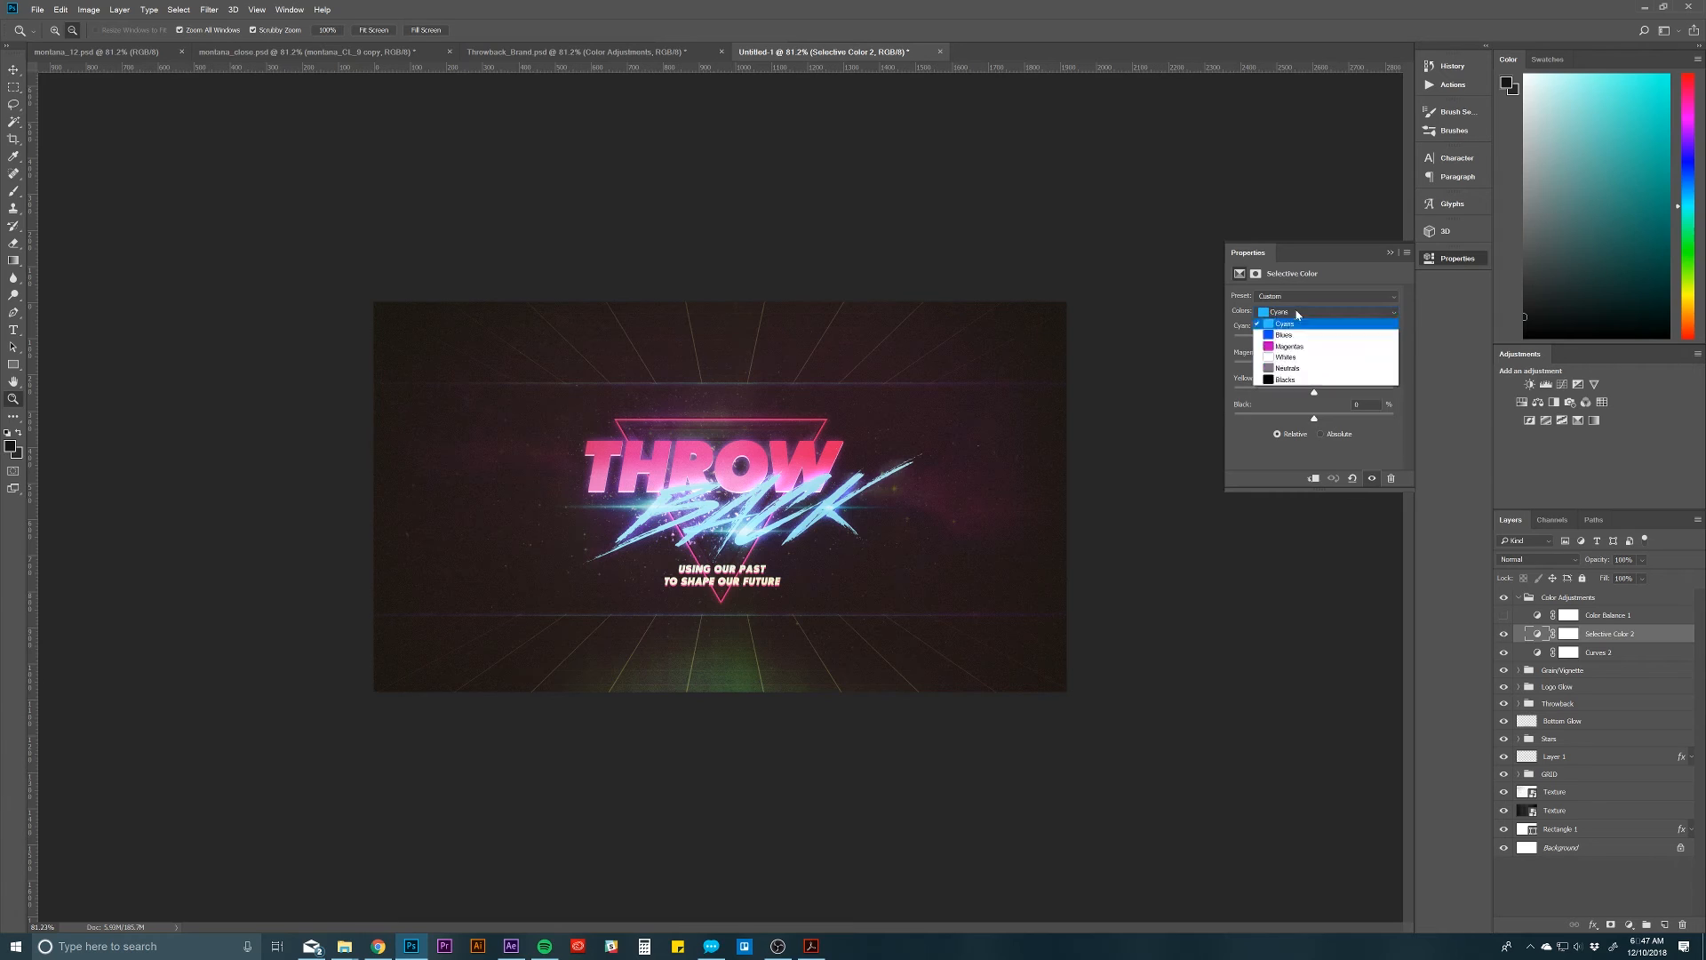
left_click(1285, 368)
left_click(1295, 314)
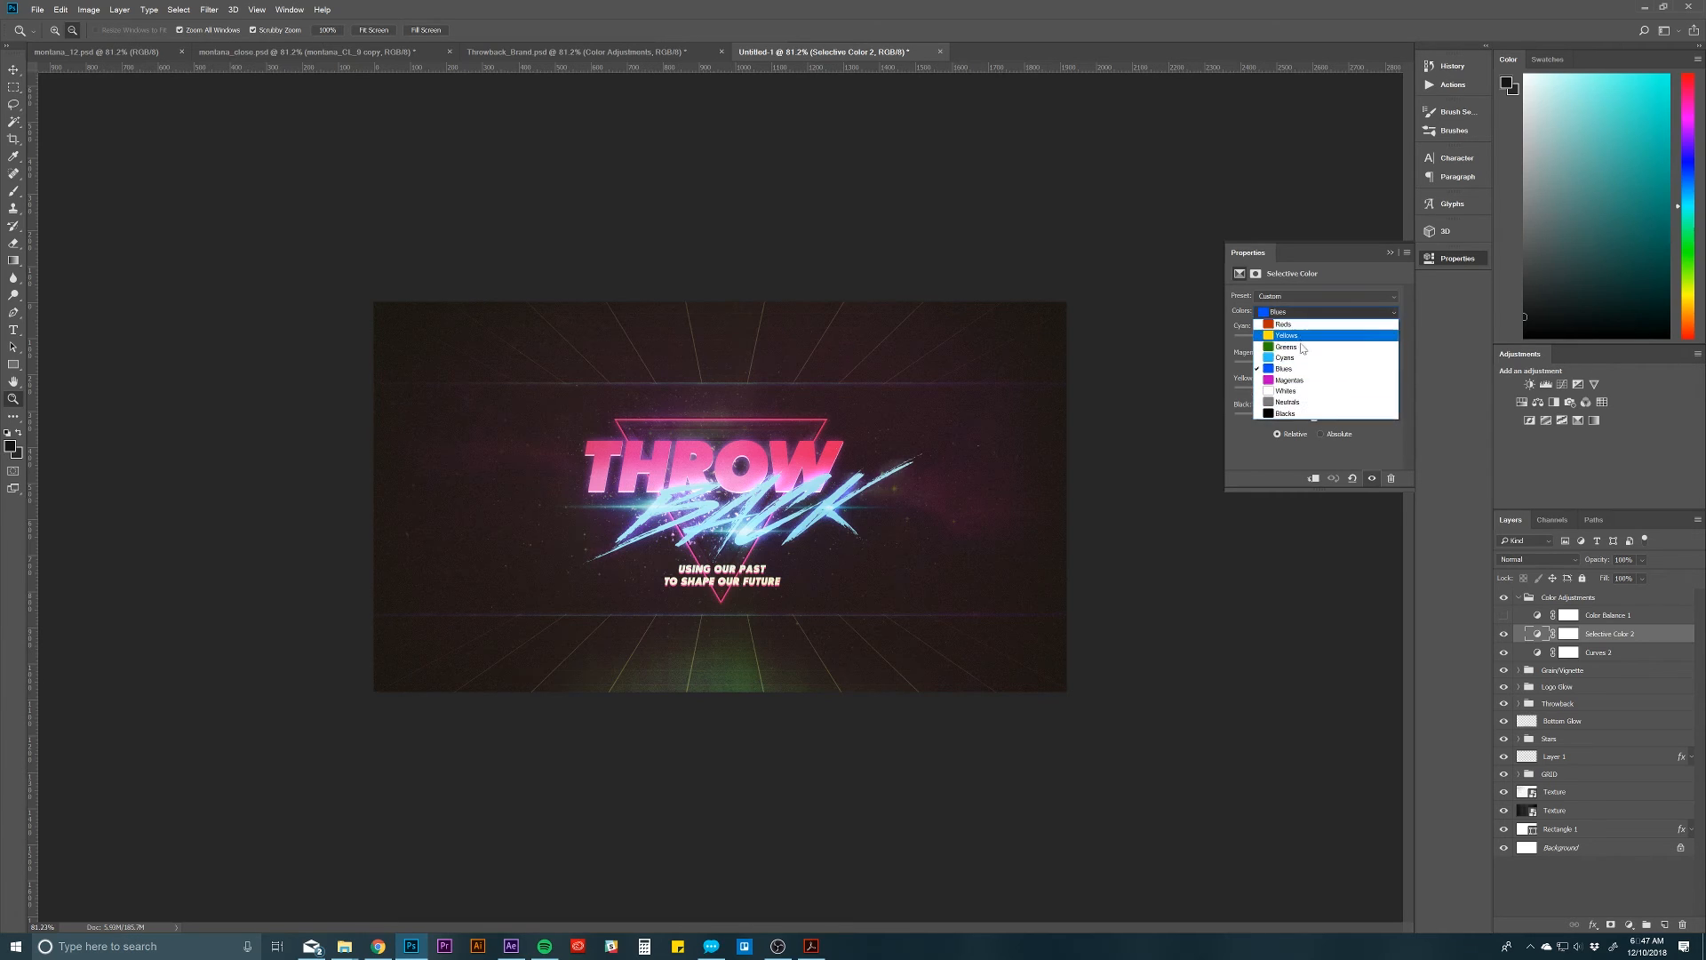
left_click(1289, 379)
left_click(1298, 313)
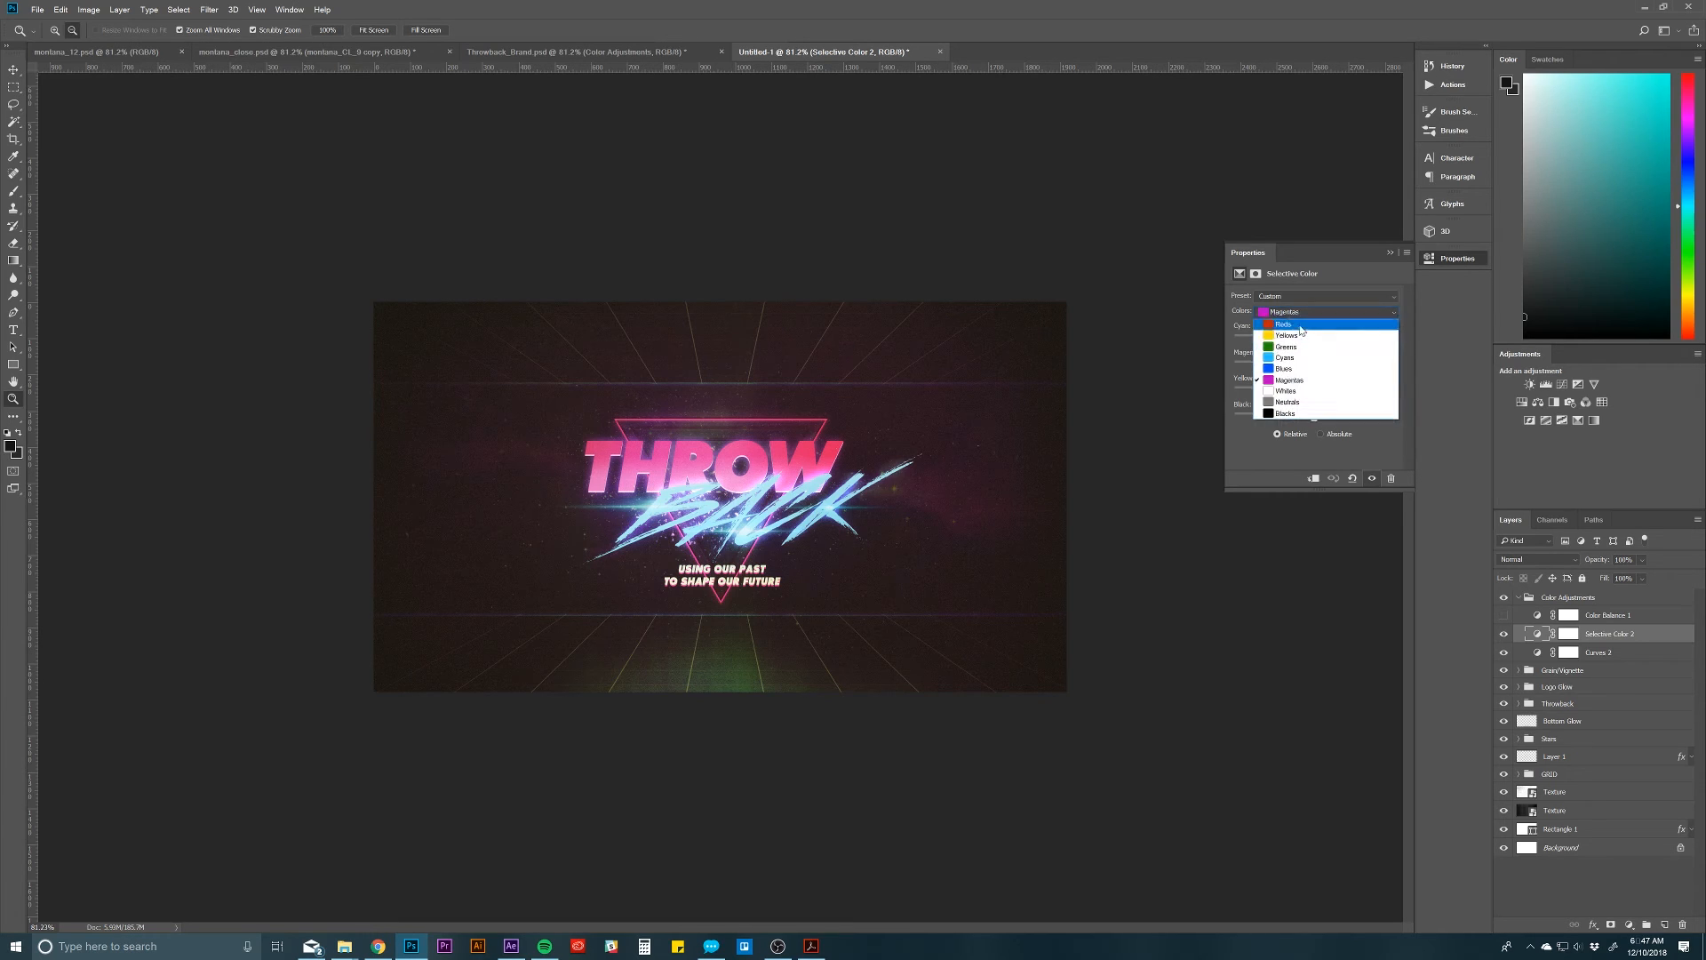
left_click(1299, 390)
left_click(1301, 313)
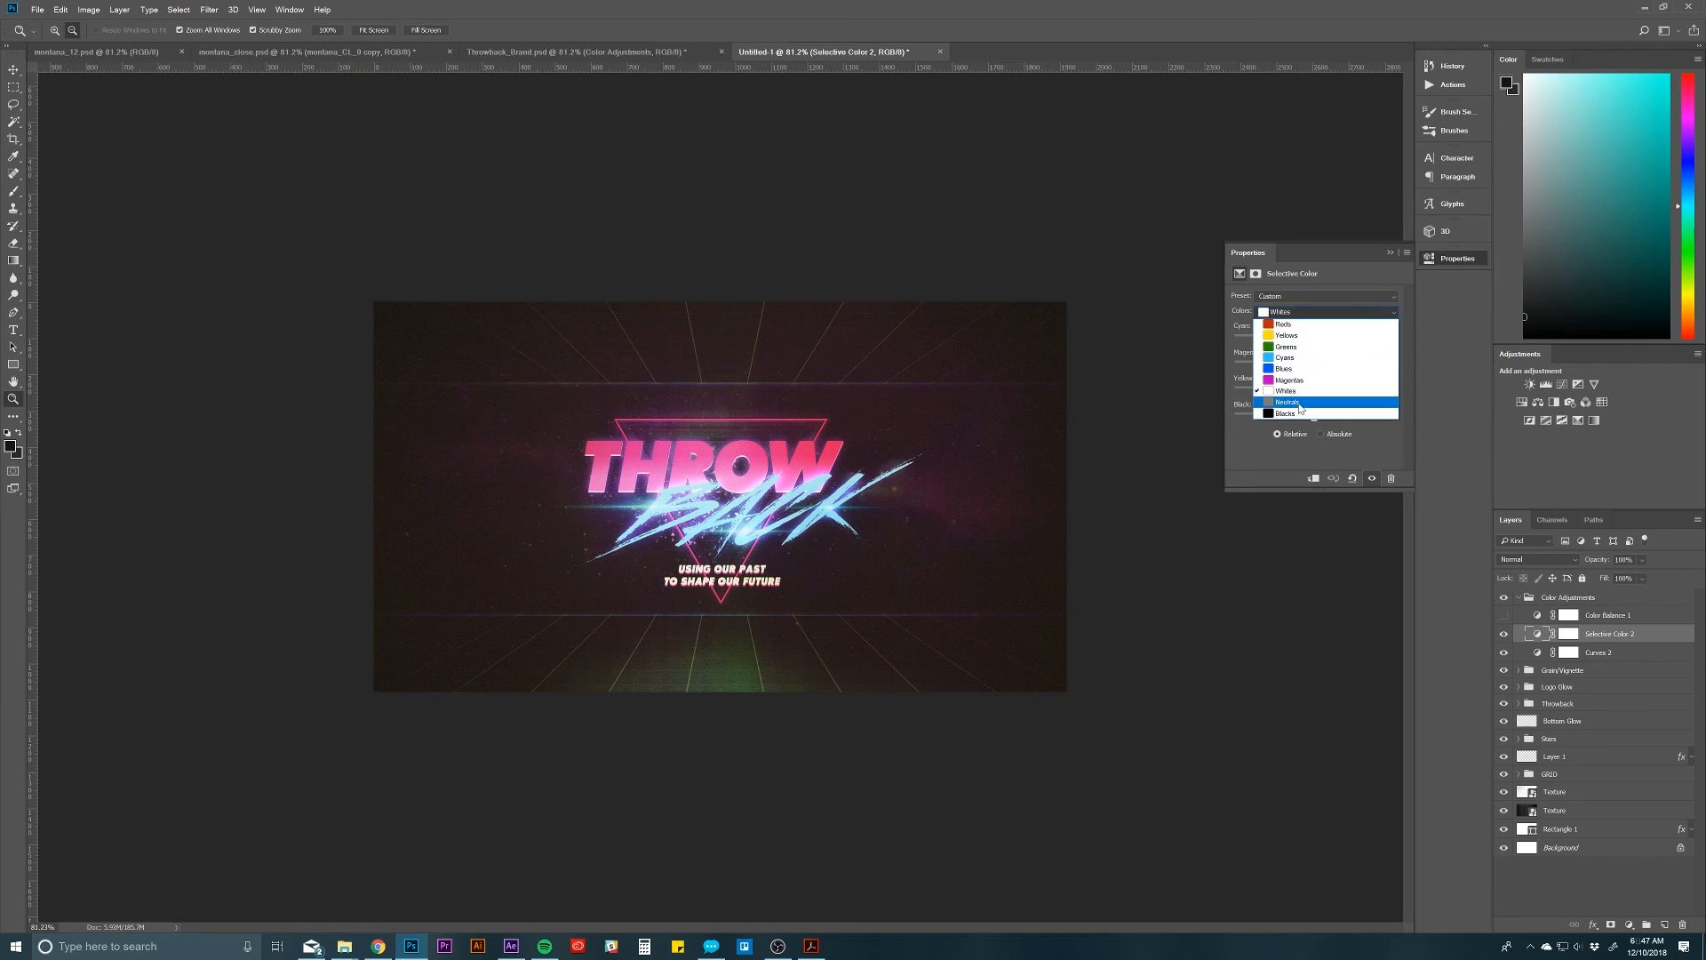
left_click(1300, 402)
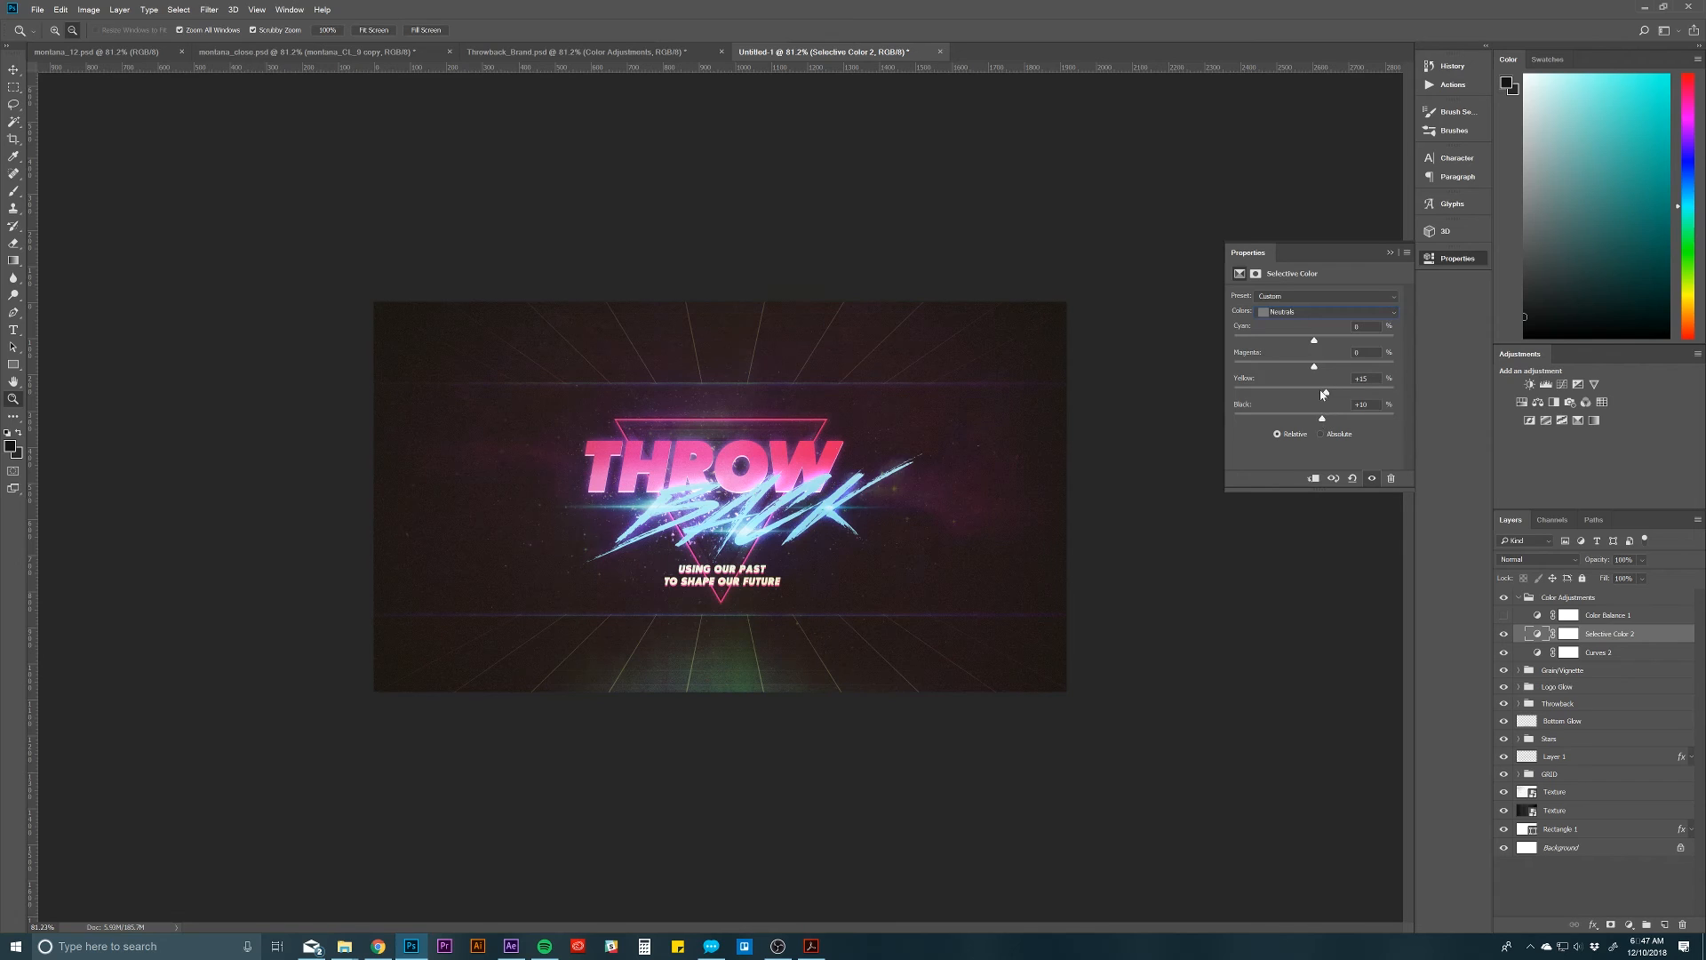
Step: In the Blacks range of Selective Color 2, set Yellow to -27% and Black to +25%, and try shifting Cyan
left_click(1302, 312)
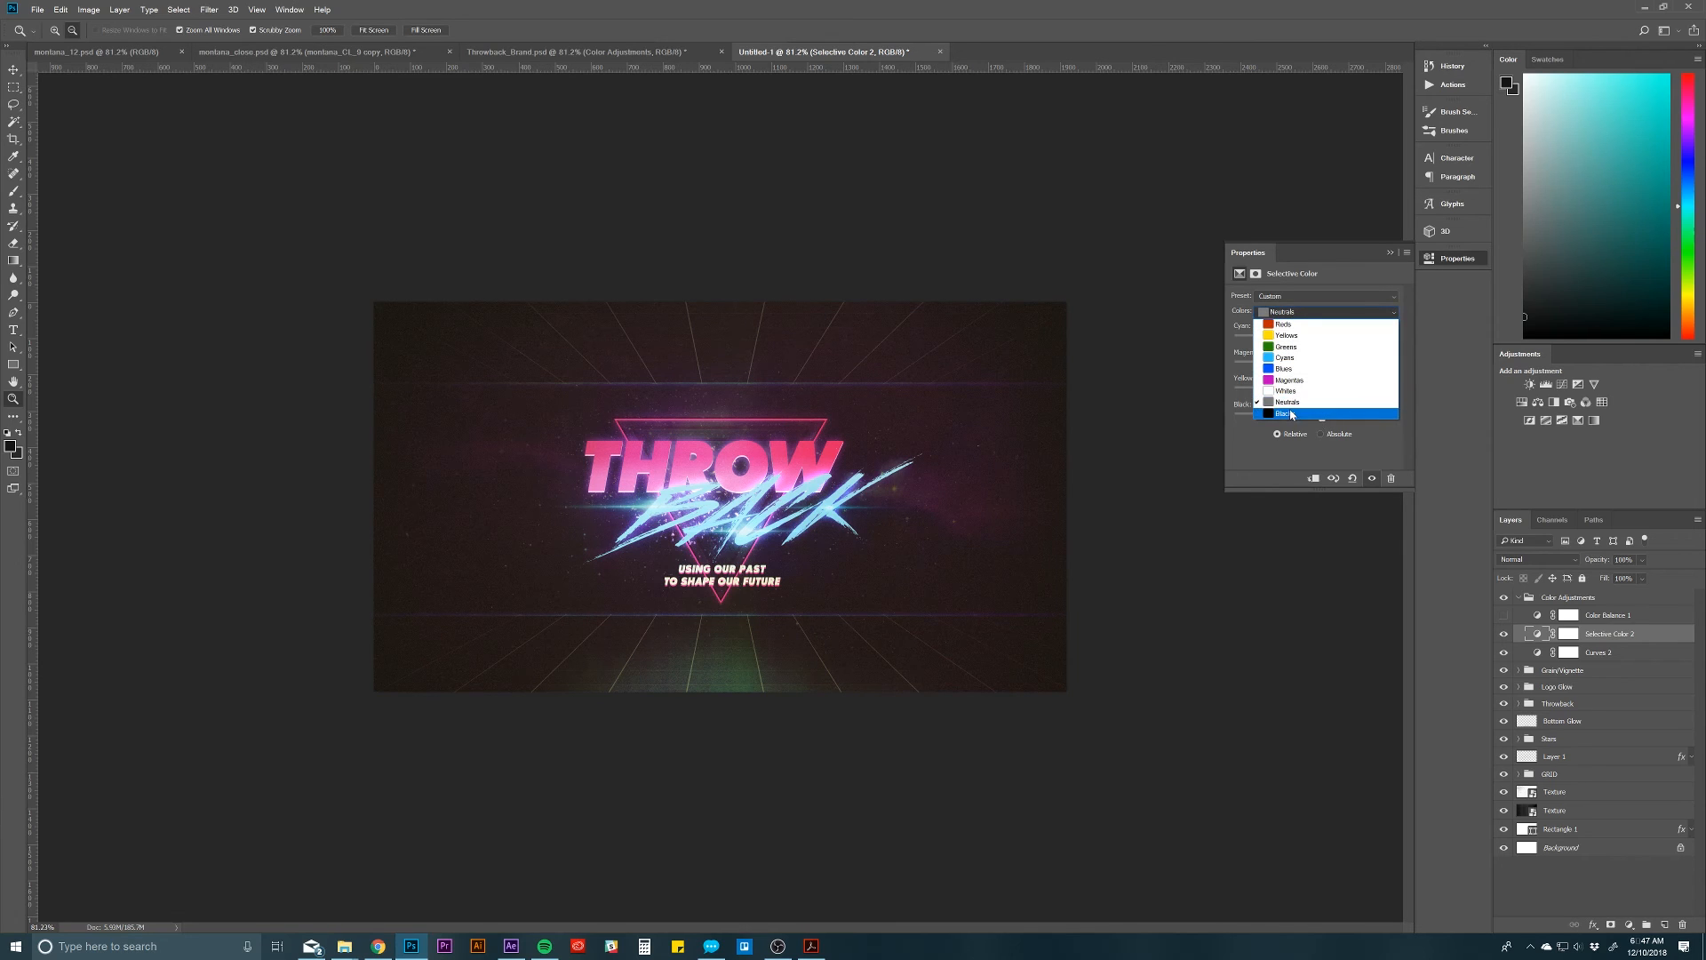
left_click(1292, 415)
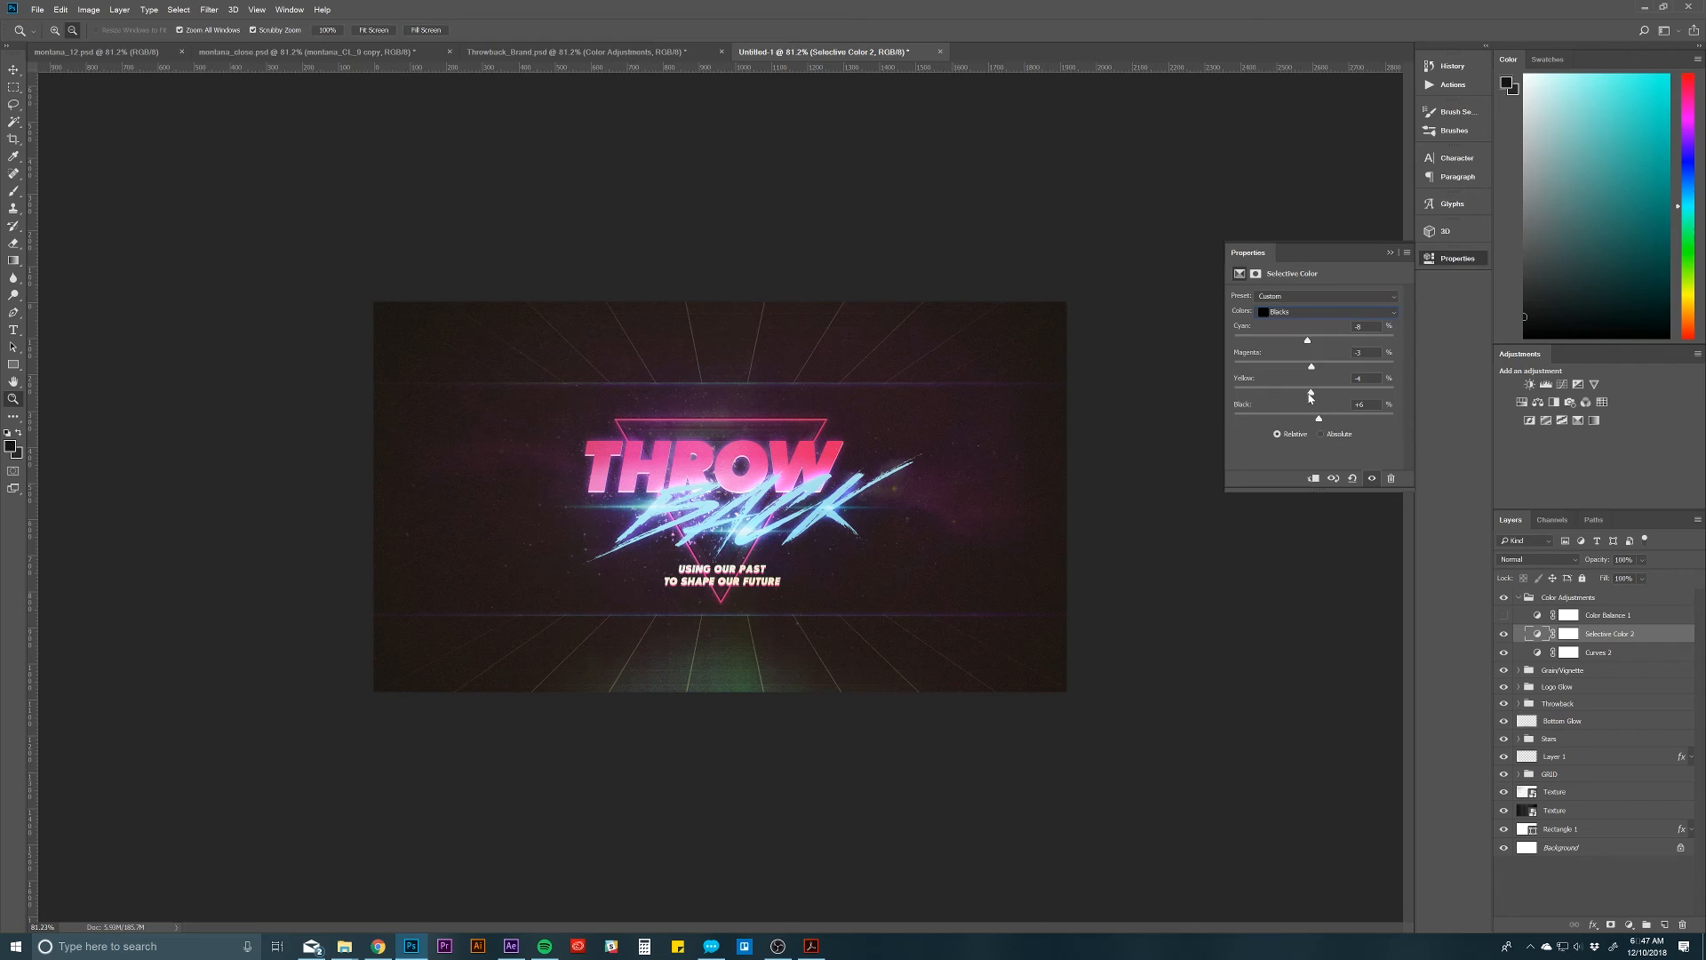
left_click_drag(1310, 397, 1292, 402)
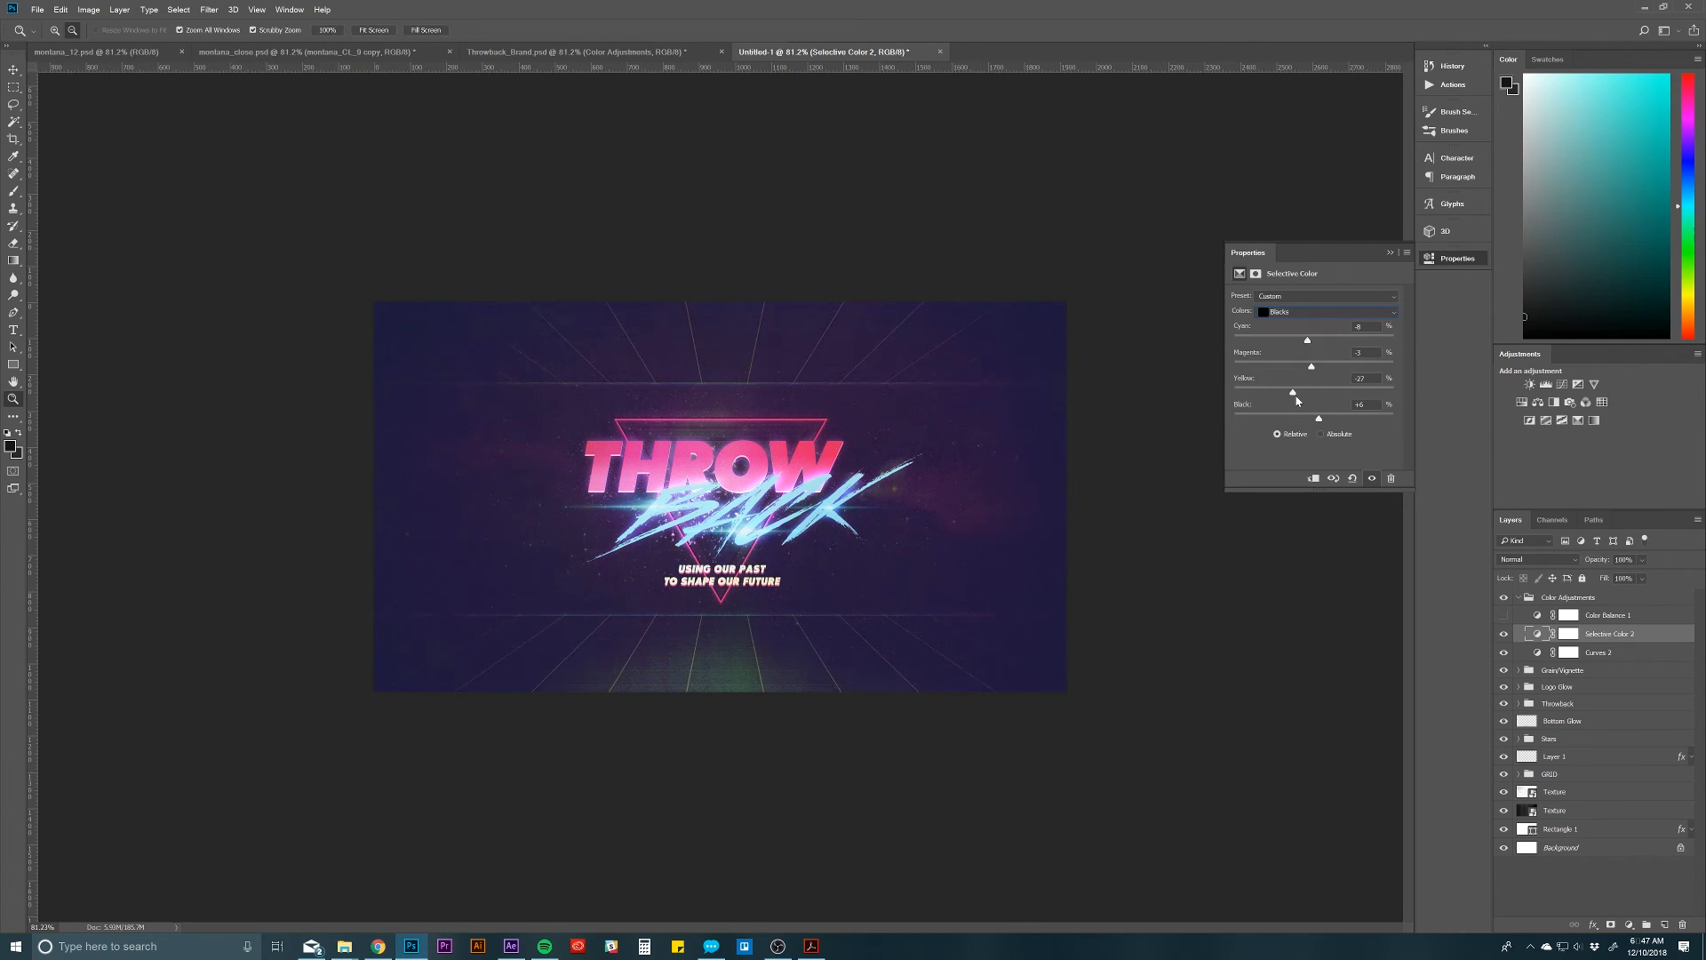
left_click_drag(1326, 423, 1338, 422)
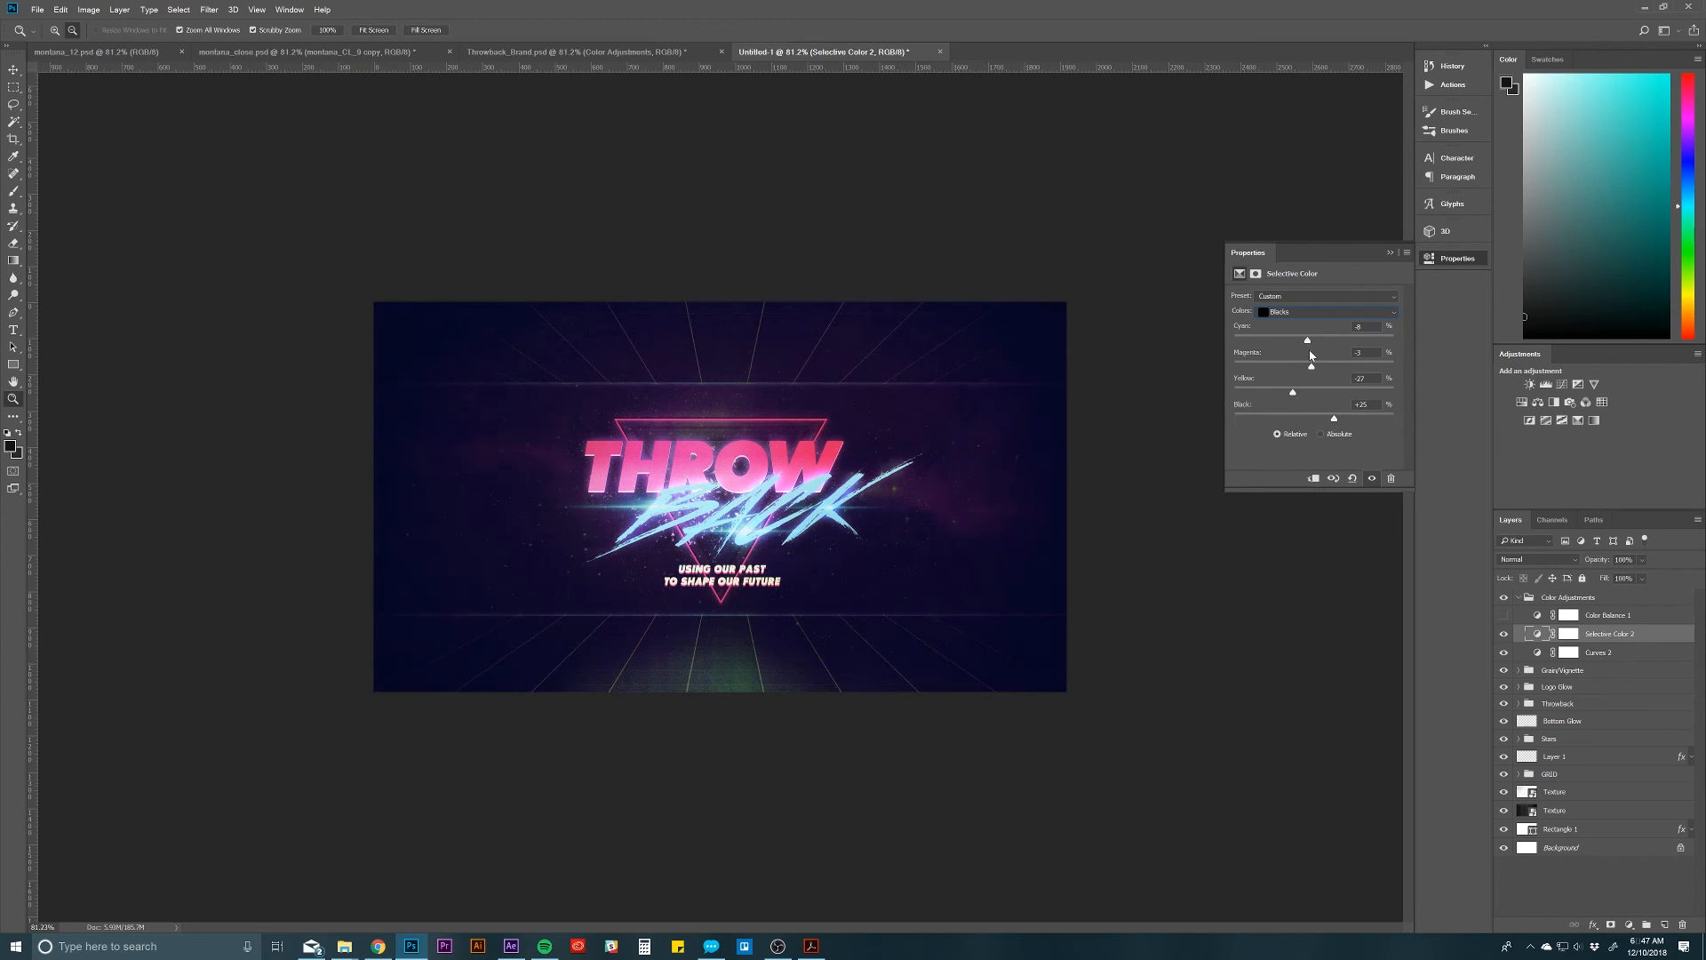
left_click_drag(1322, 345, 1308, 345)
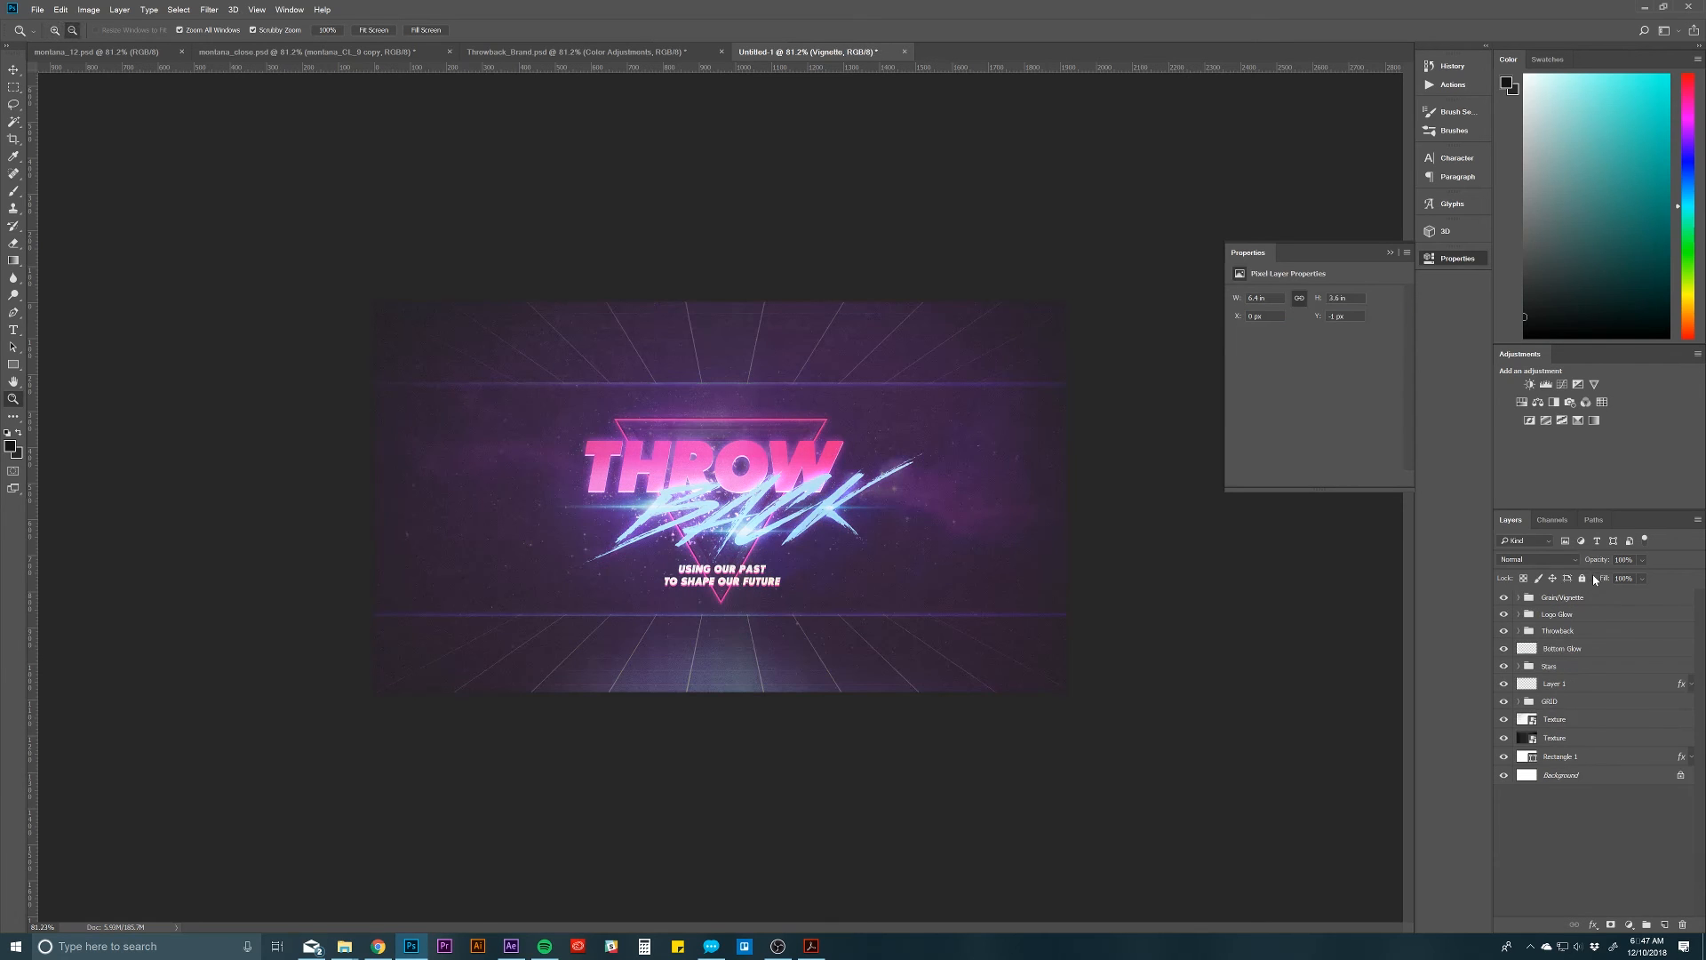
Step: Duplicate the Color Adjustments group from Throwback_Brand.psd into Untitled-1 again and return to that document
left_click(666, 51)
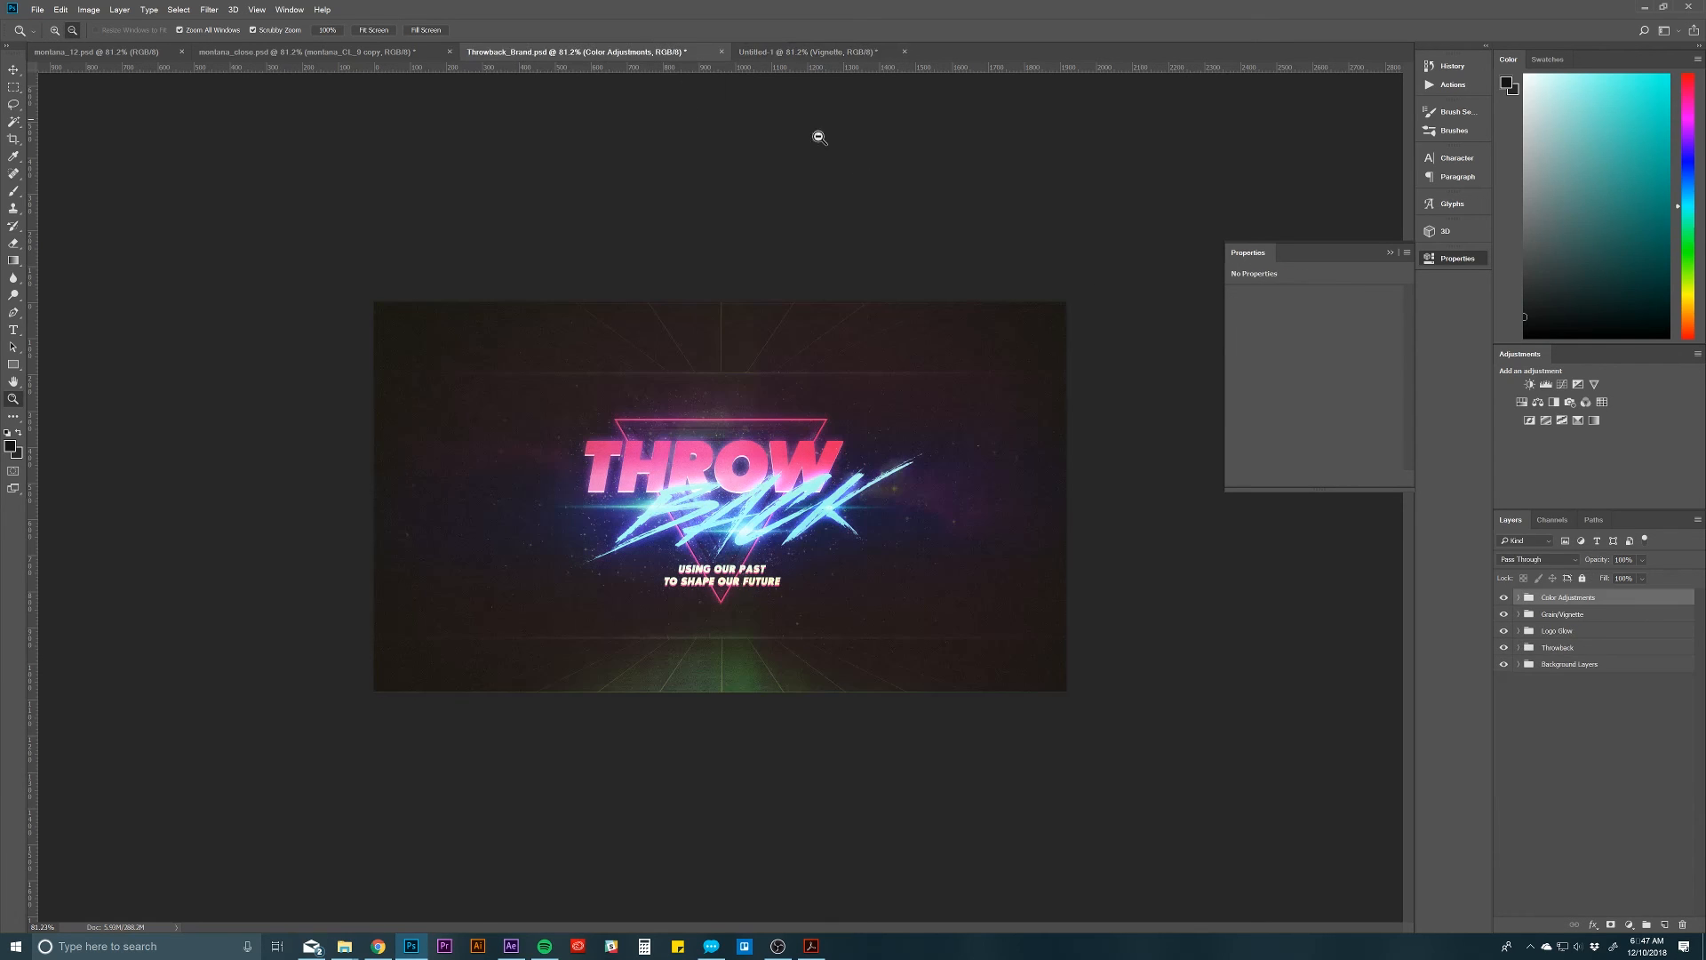
right_click(1605, 603)
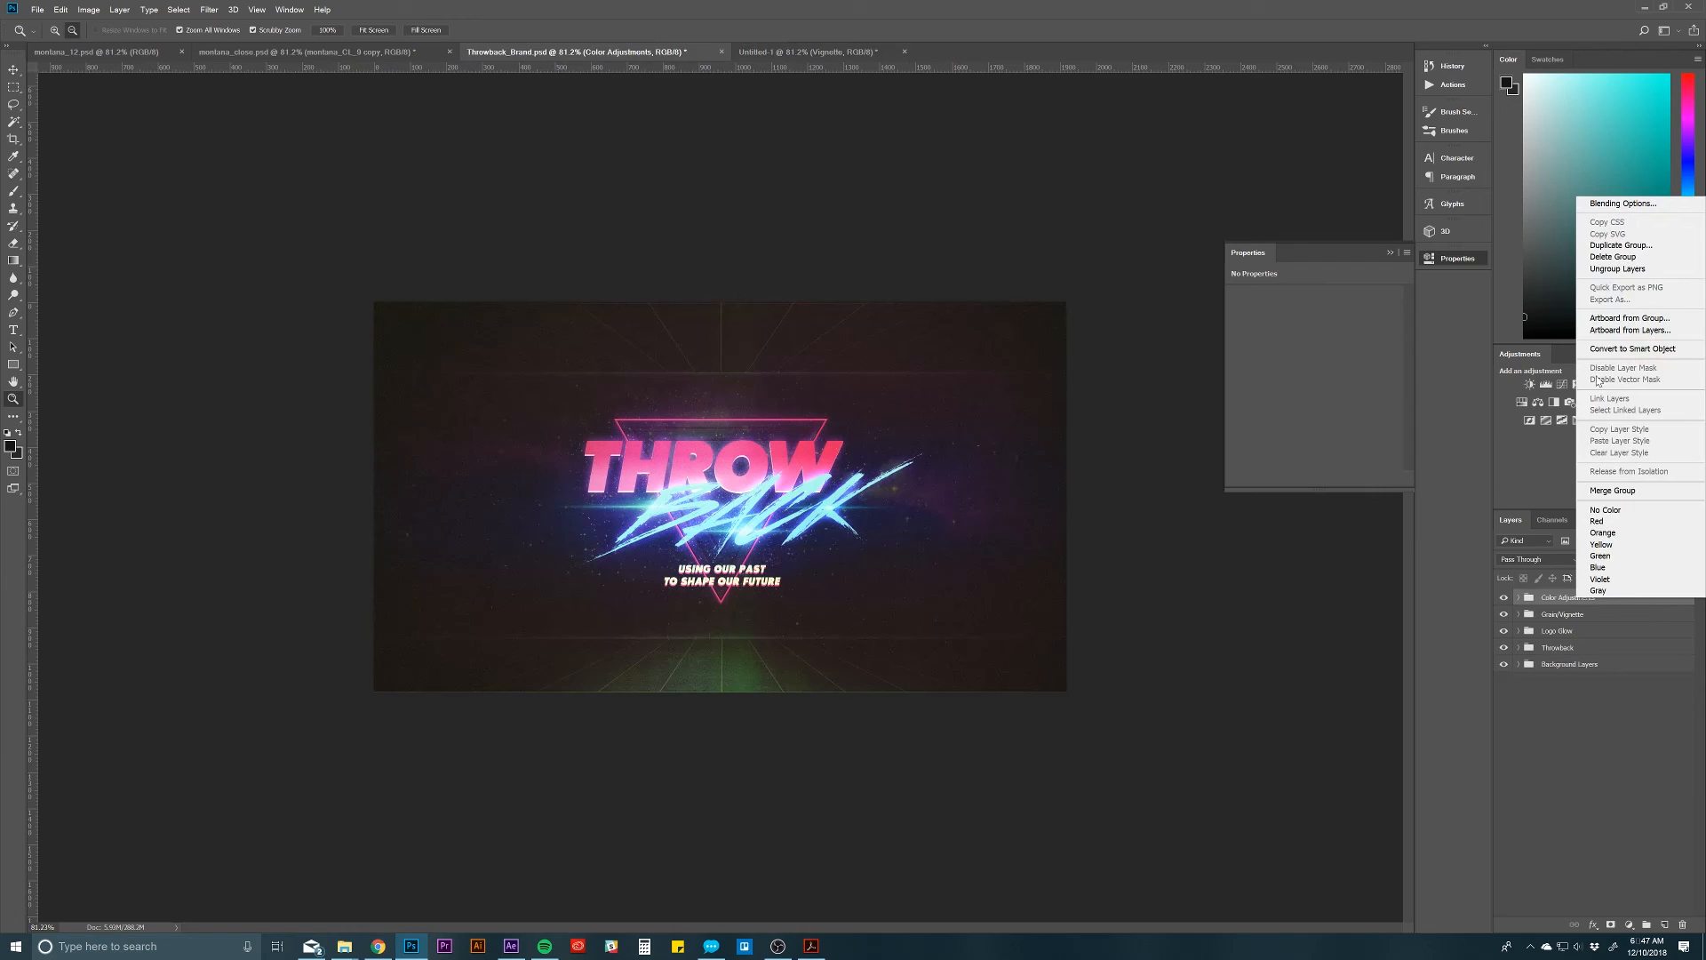
left_click(1620, 249)
left_click(724, 462)
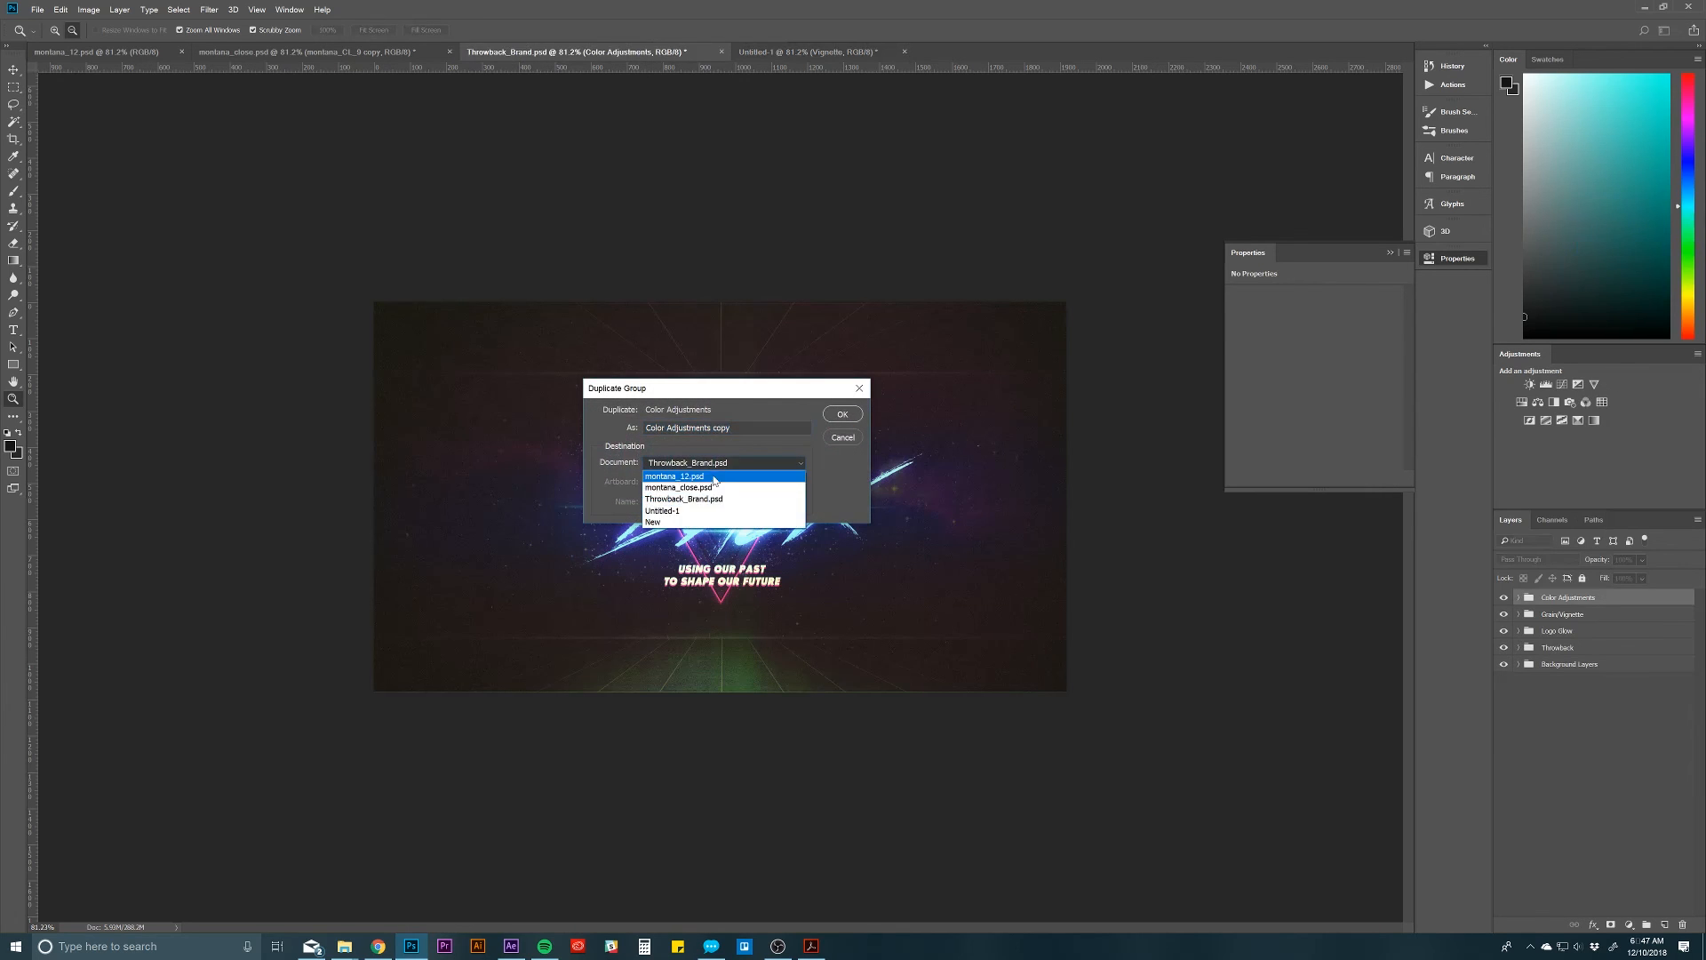
left_click(702, 509)
left_click(841, 414)
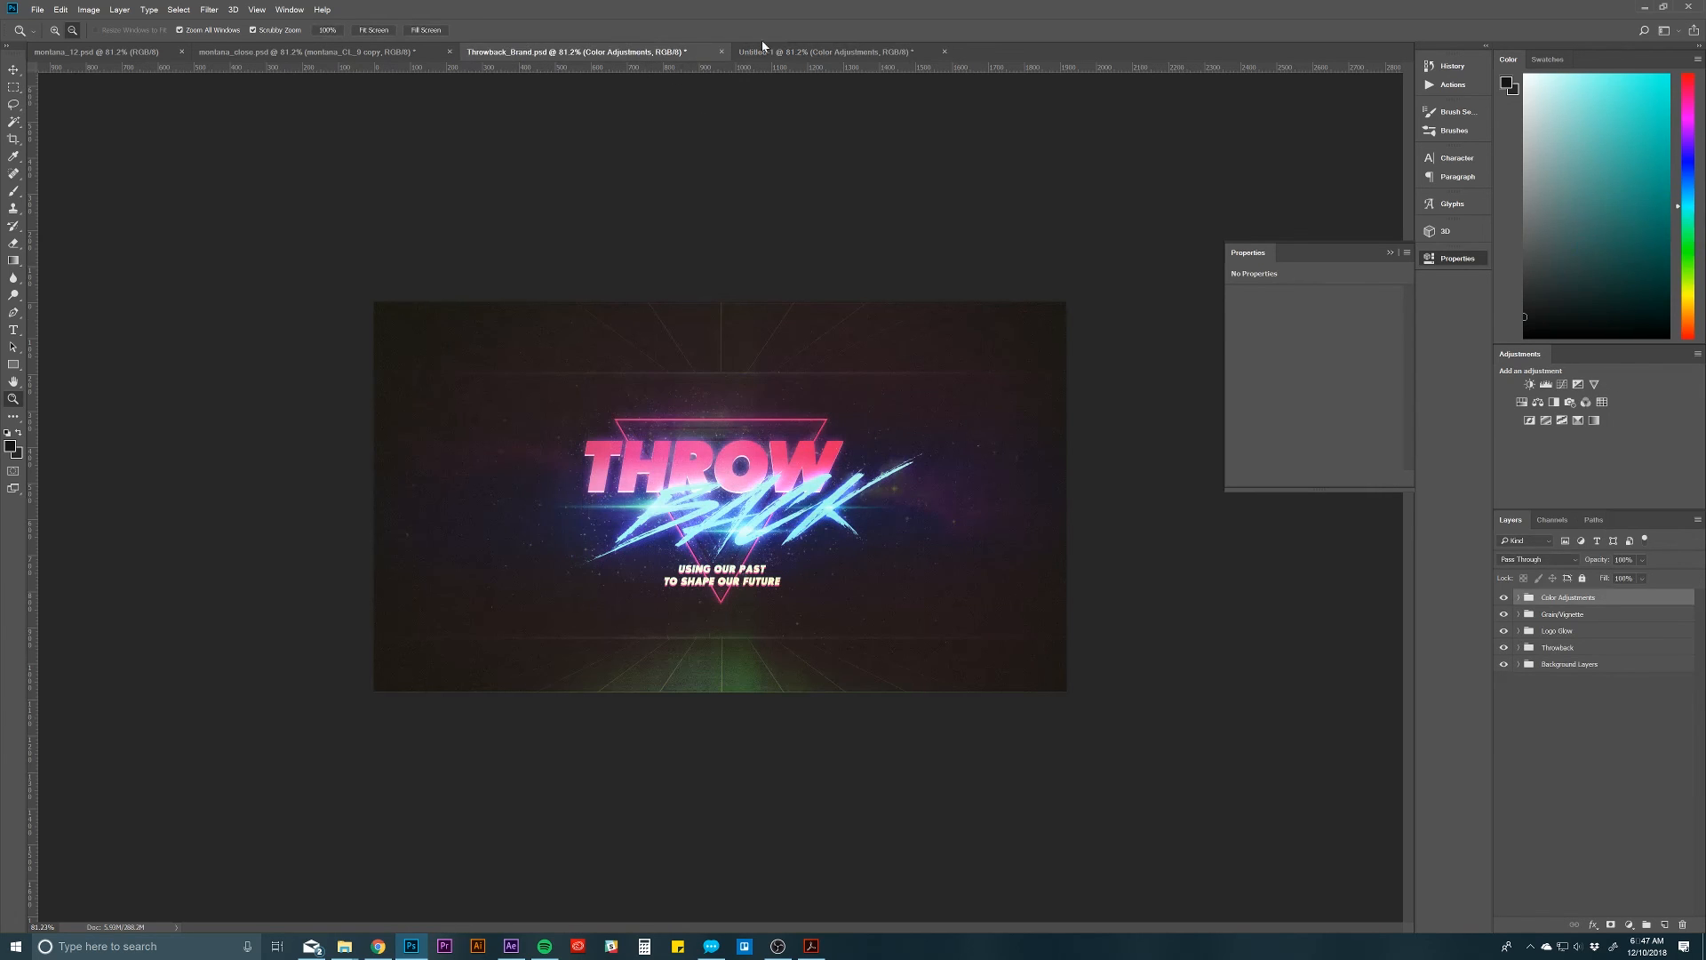
left_click(782, 52)
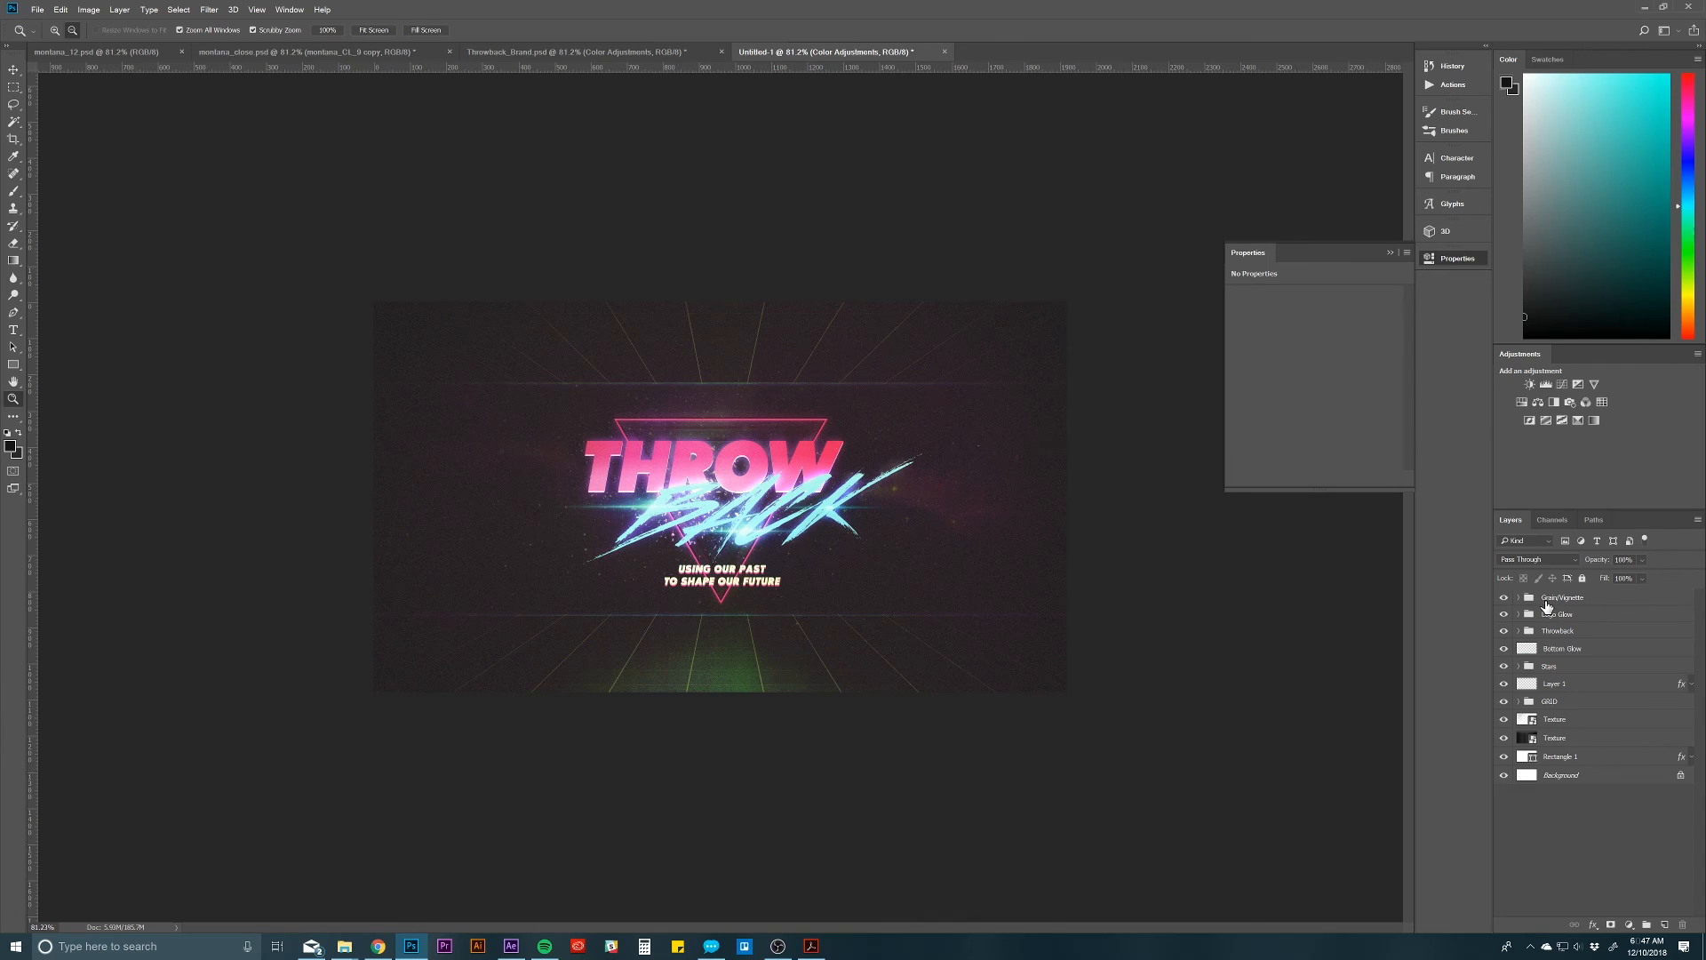
Step: Move the Color Adjustments group out of the Grain/Vignette group to the top of the layer stack
left_click(1548, 604)
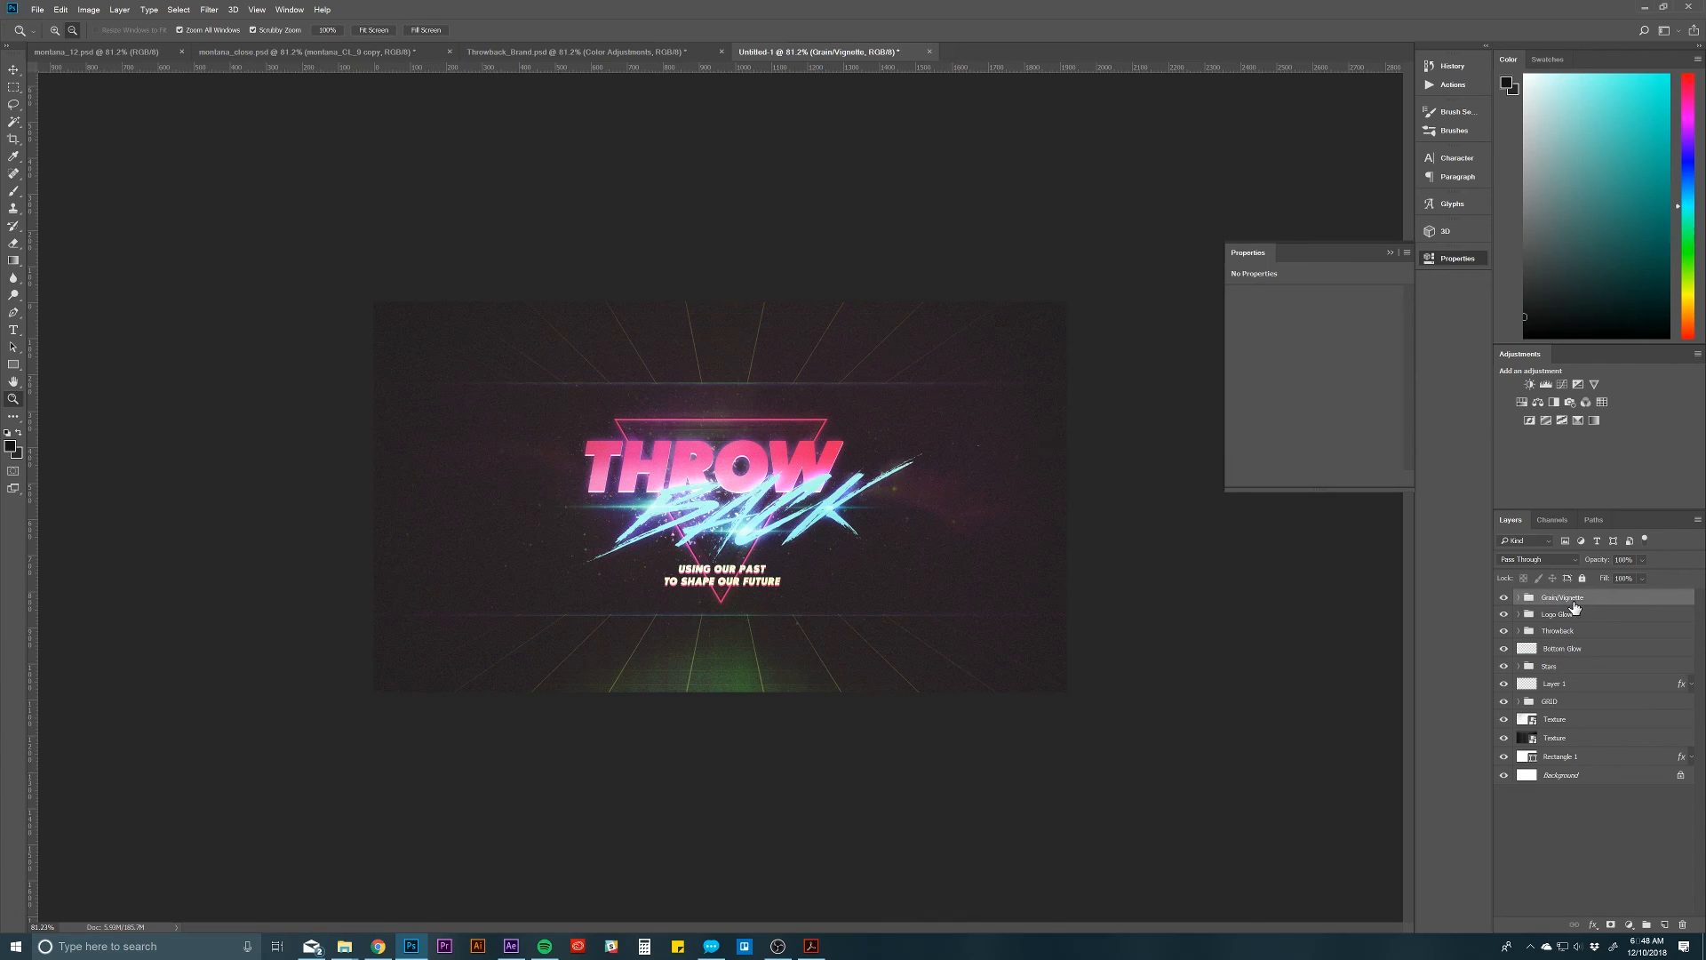
left_click(1519, 598)
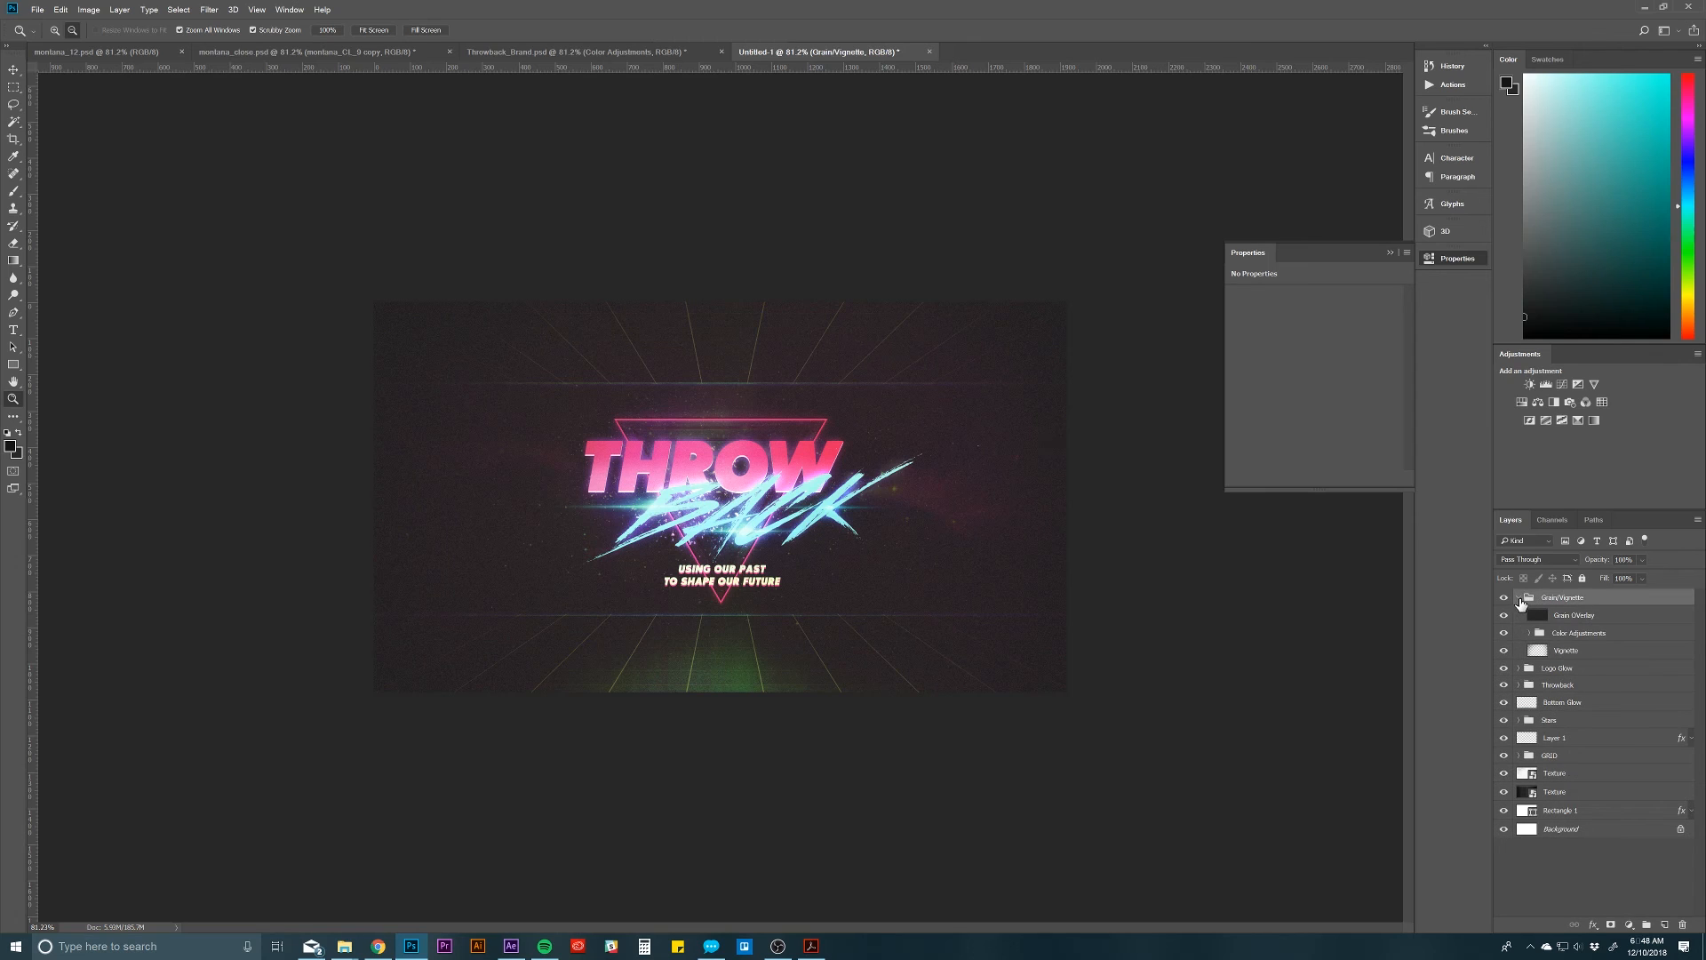
left_click_drag(1574, 634, 1570, 591)
left_click(1520, 614)
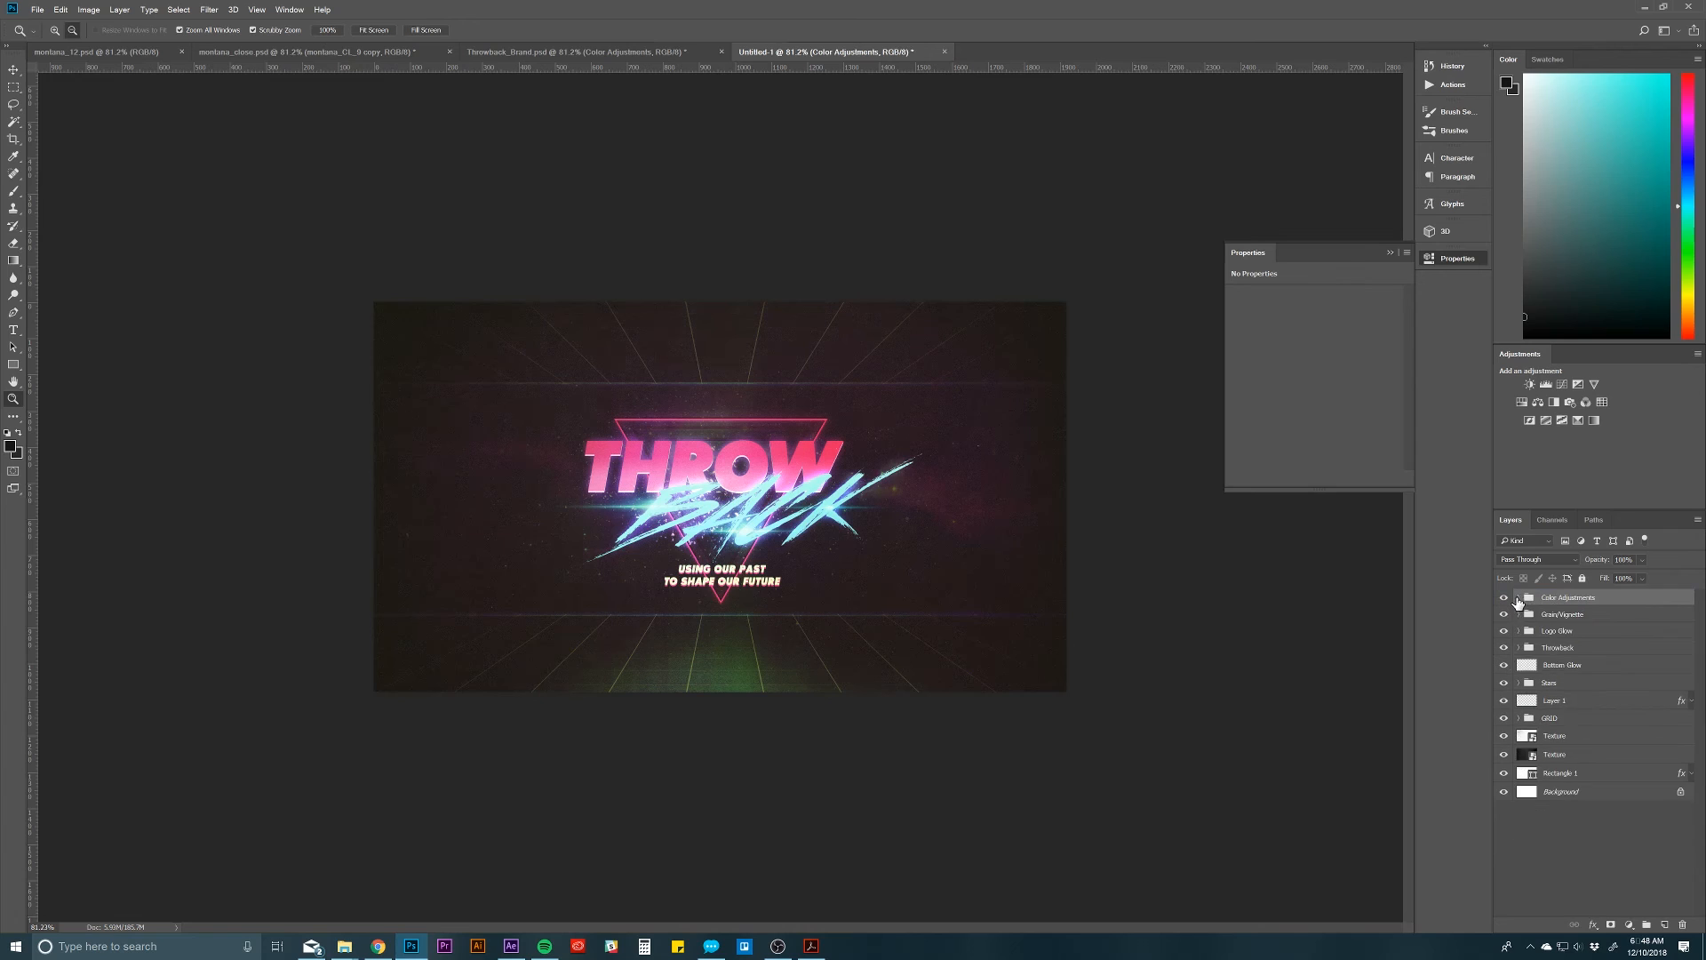
Step: Check the tones of Color Balance 1 in the Color Adjustments group and set the Highlights' Magenta–Green balance to +26
left_click(1519, 598)
left_click(1530, 616)
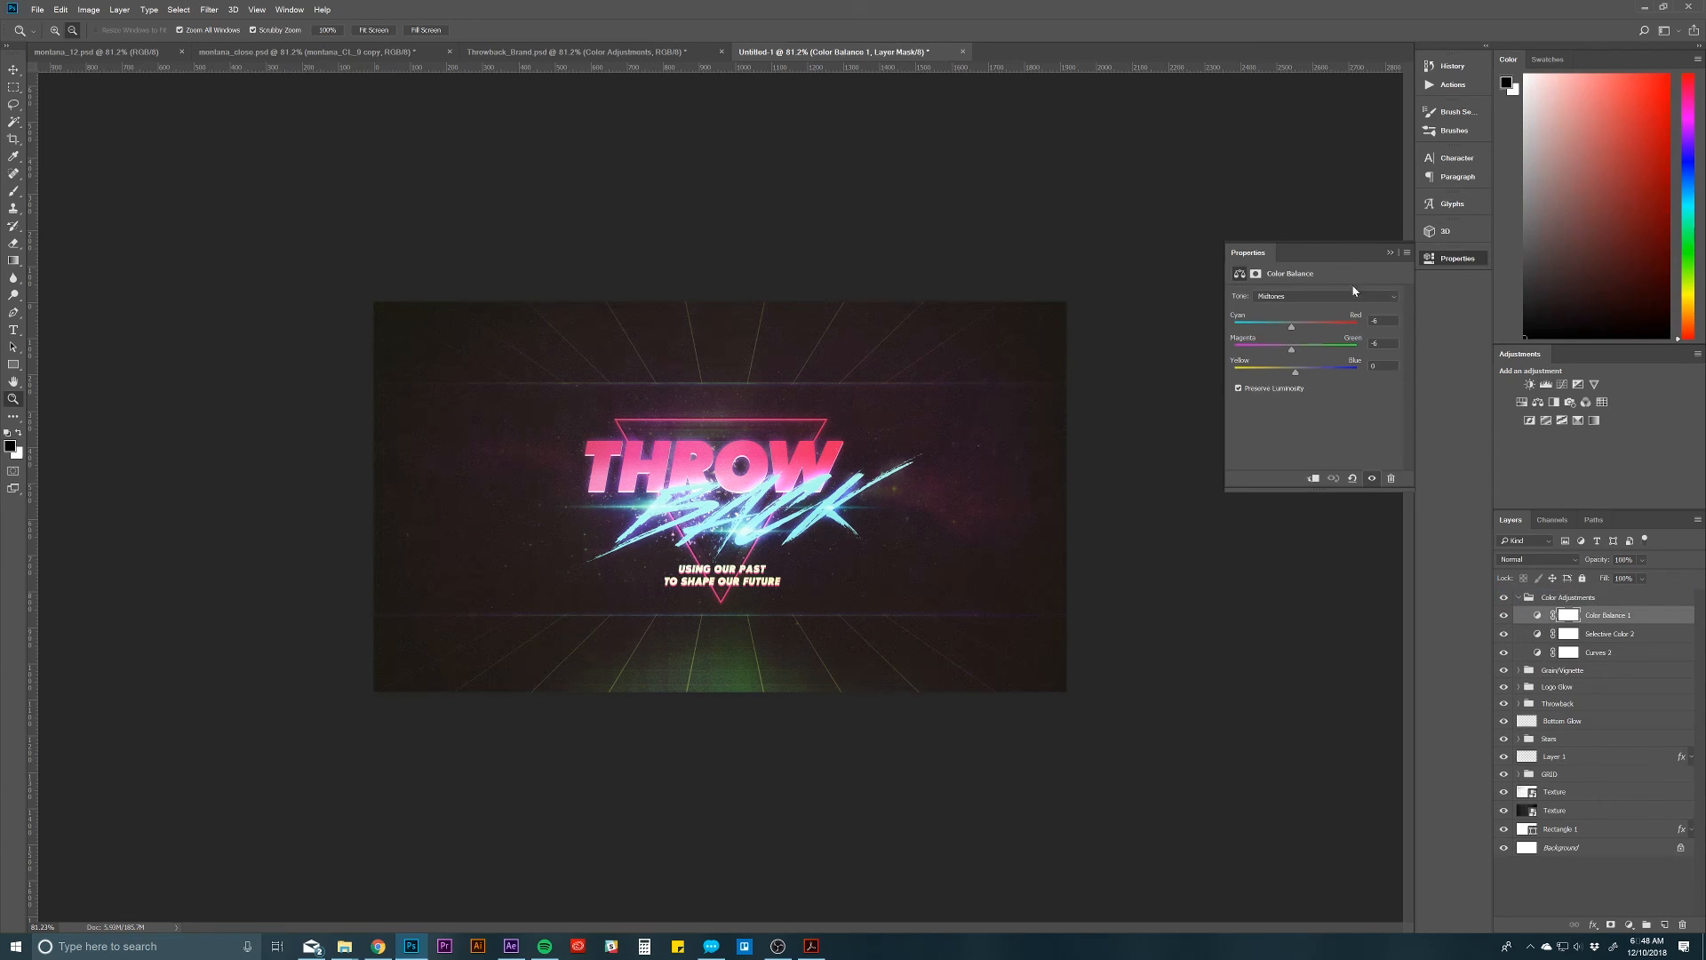
left_click(1311, 298)
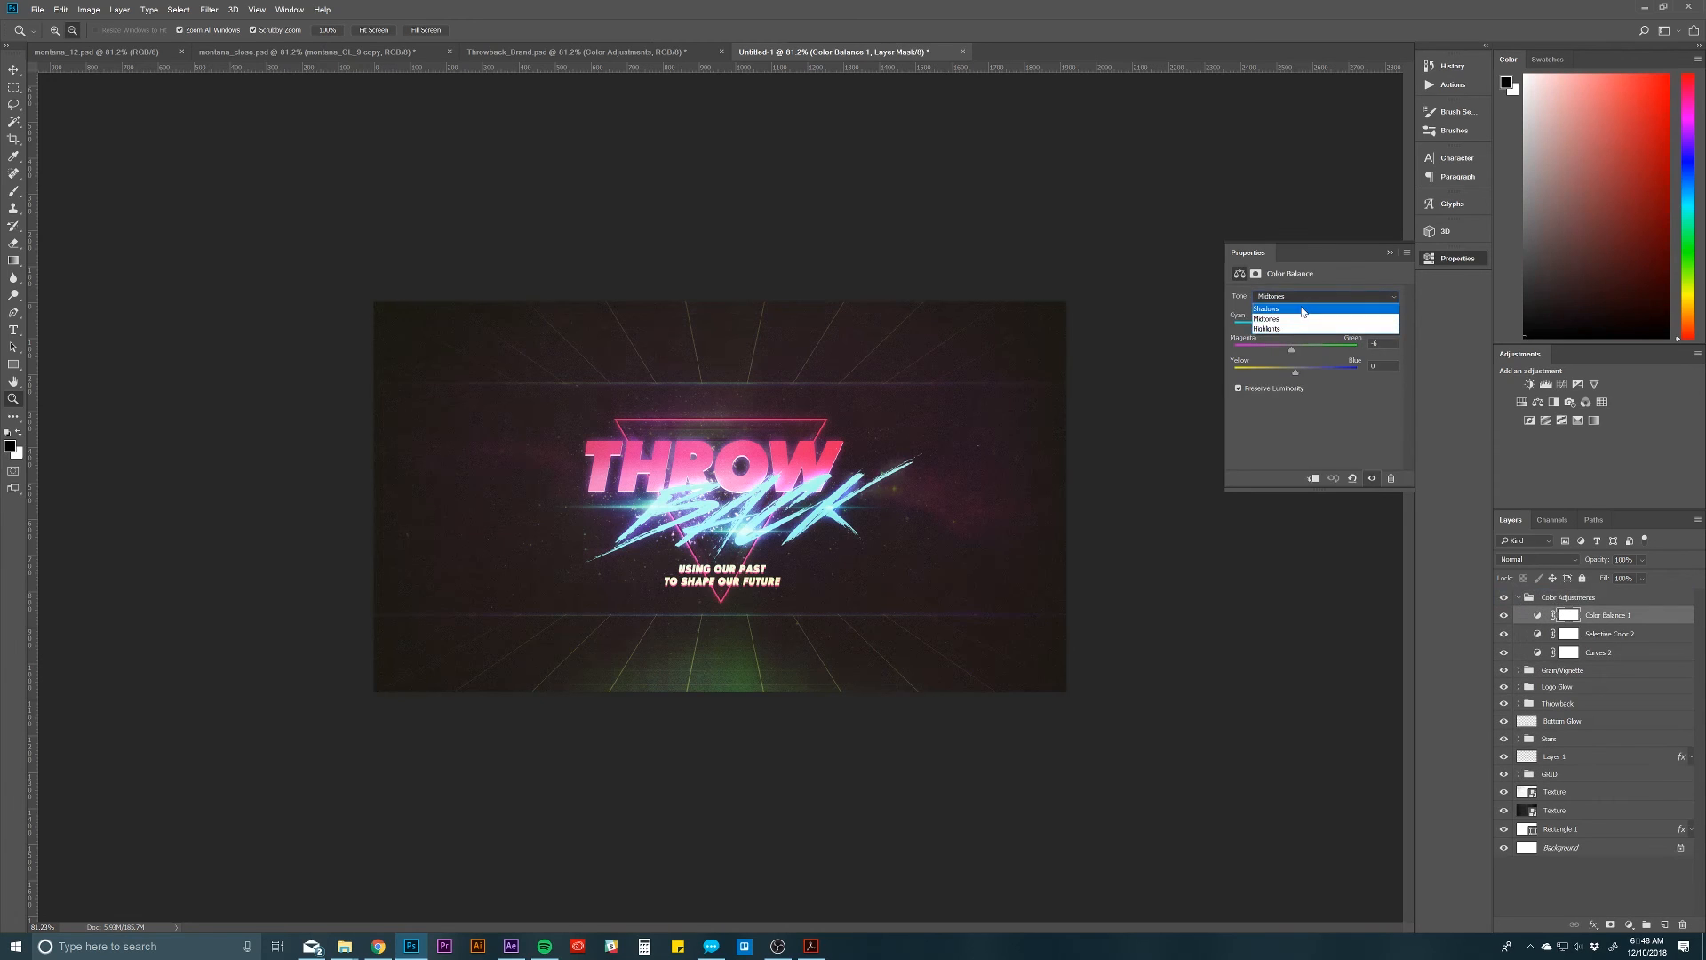
left_click(1303, 308)
left_click(1305, 299)
left_click(1302, 328)
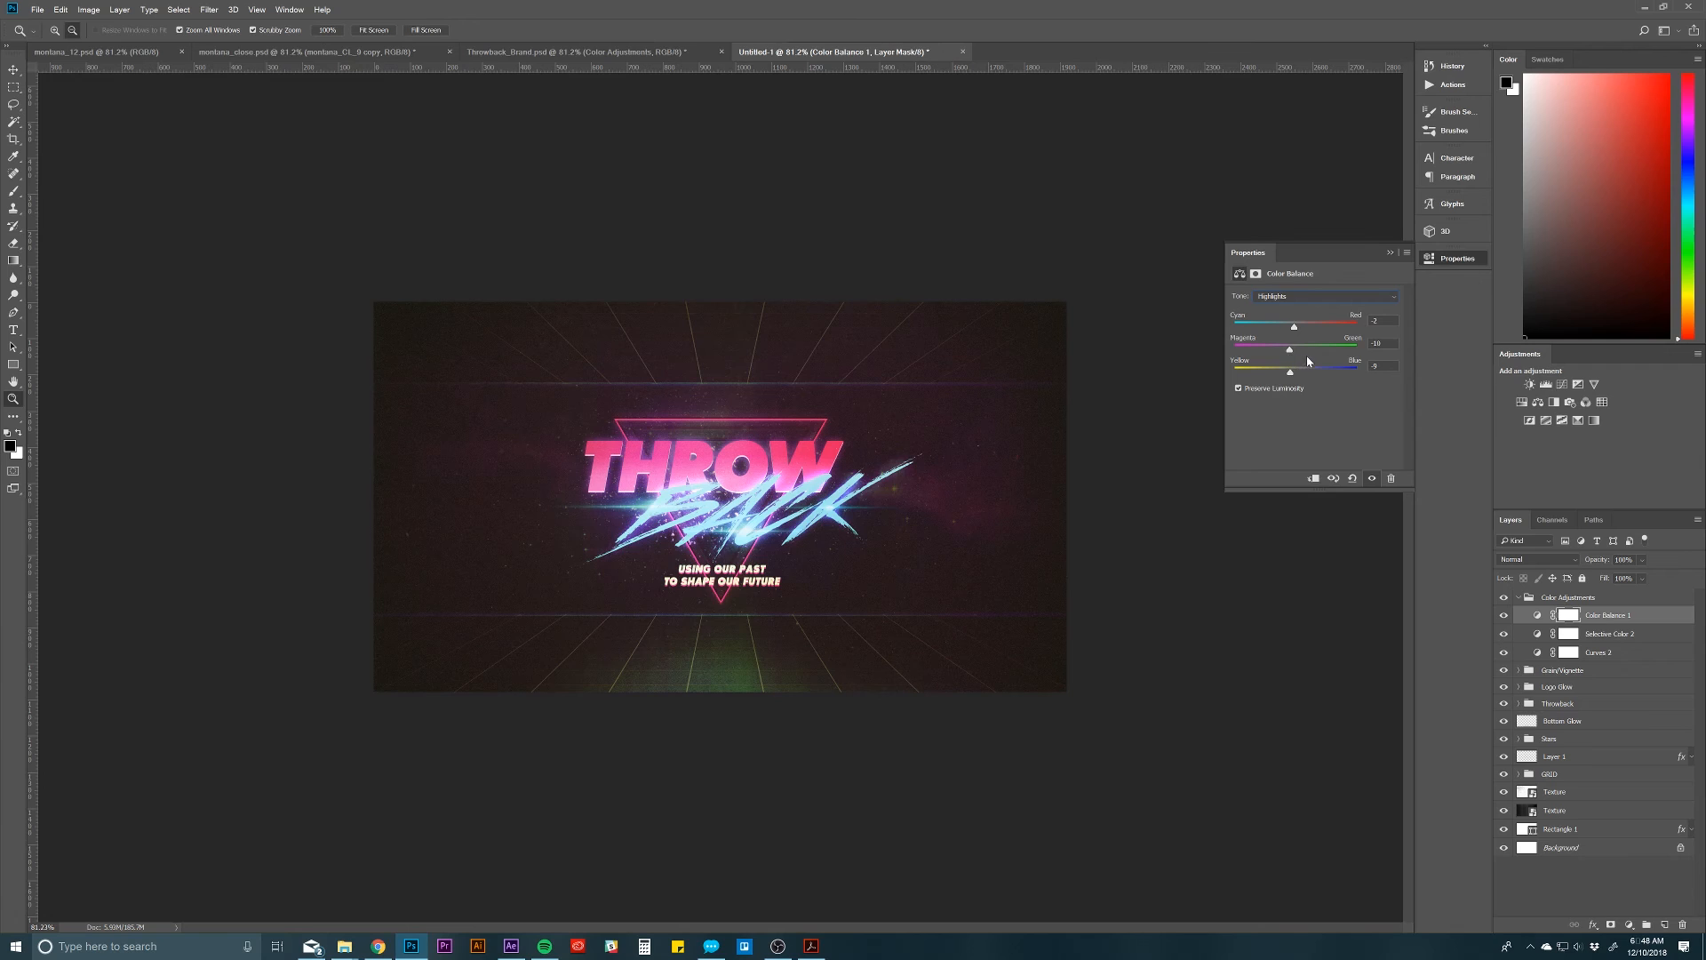
left_click_drag(1291, 357, 1311, 358)
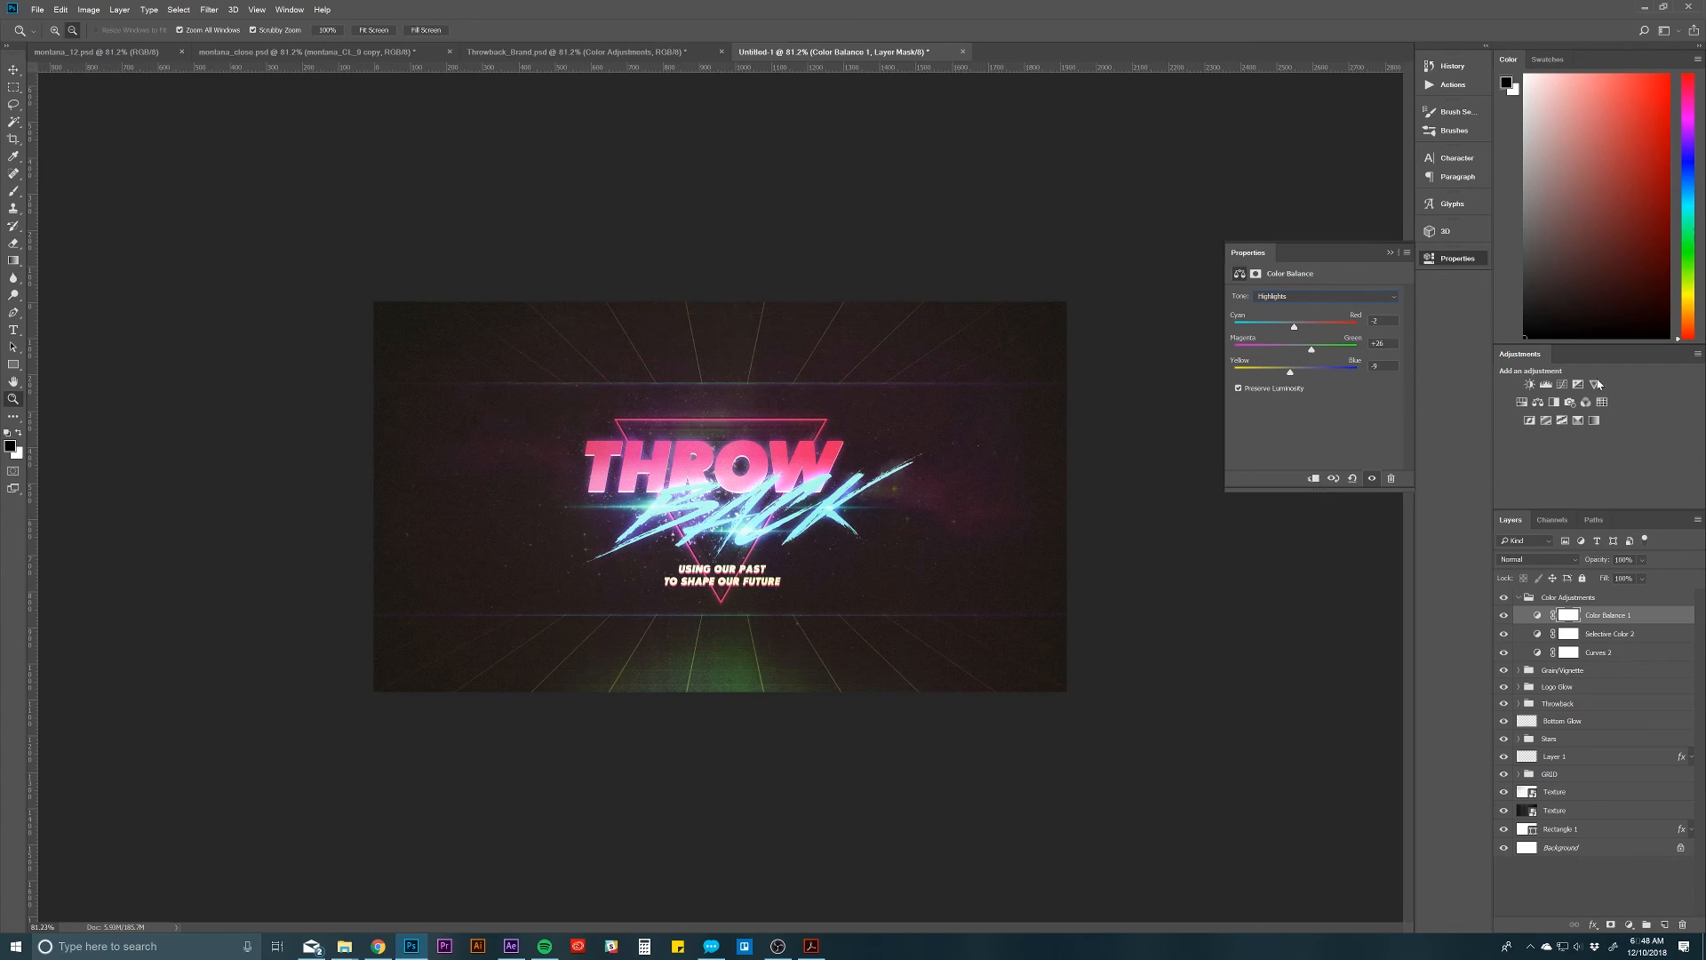
left_click(1537, 615)
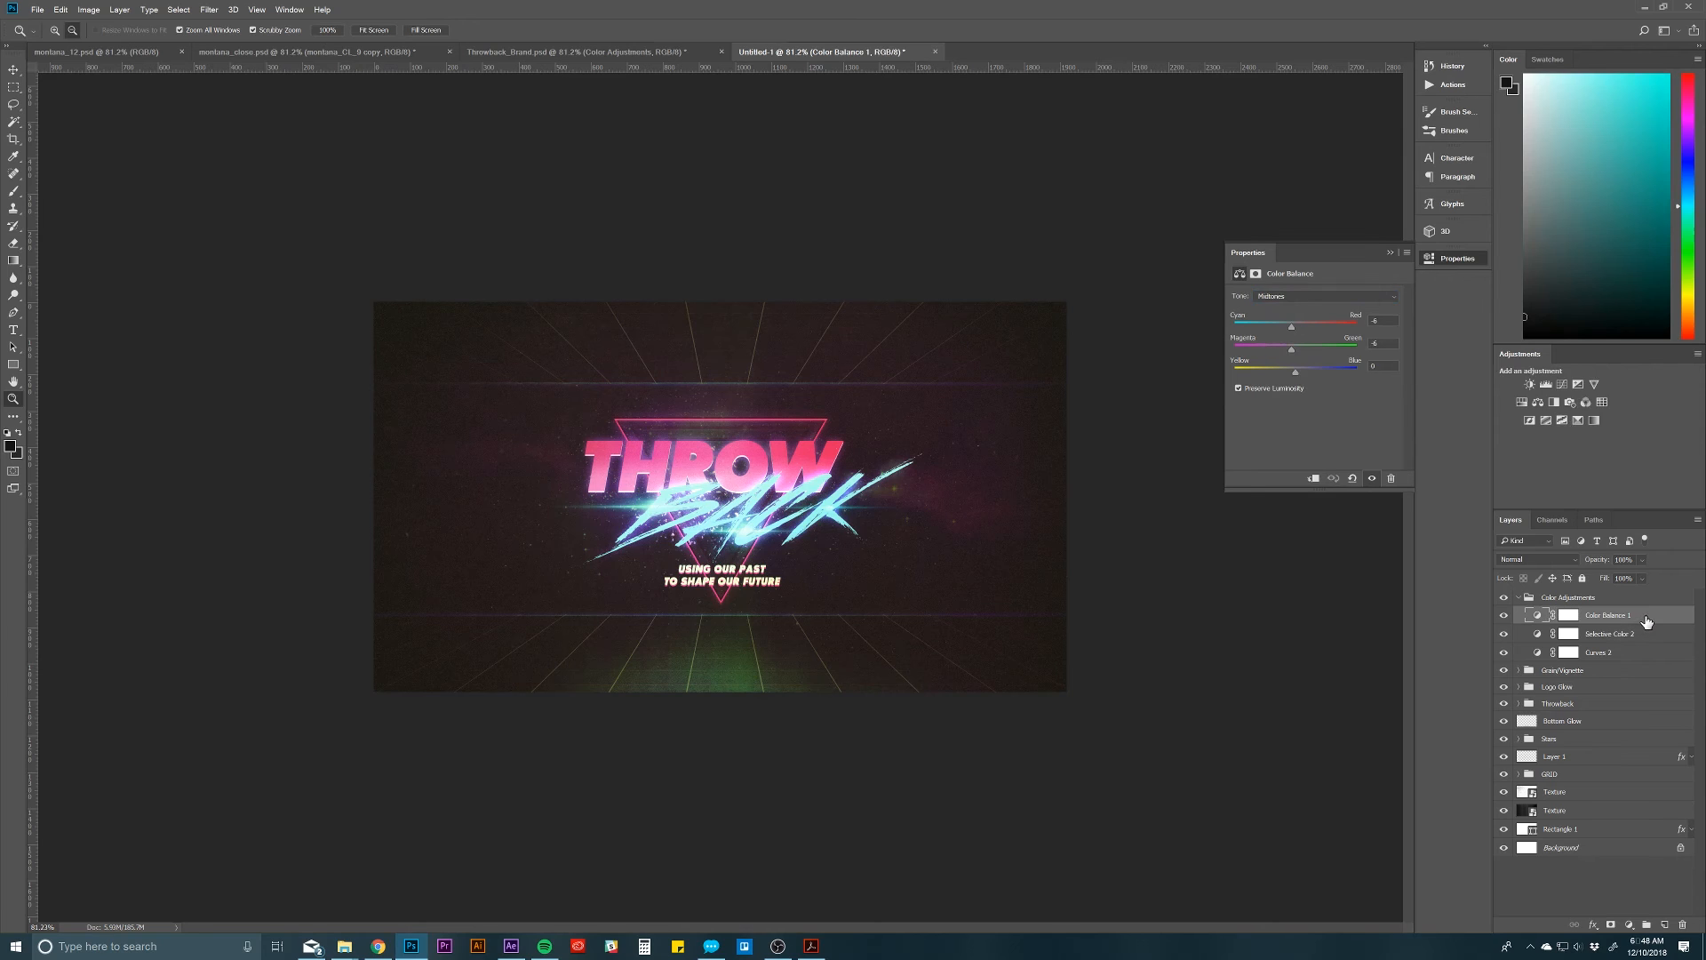
left_click(1525, 600)
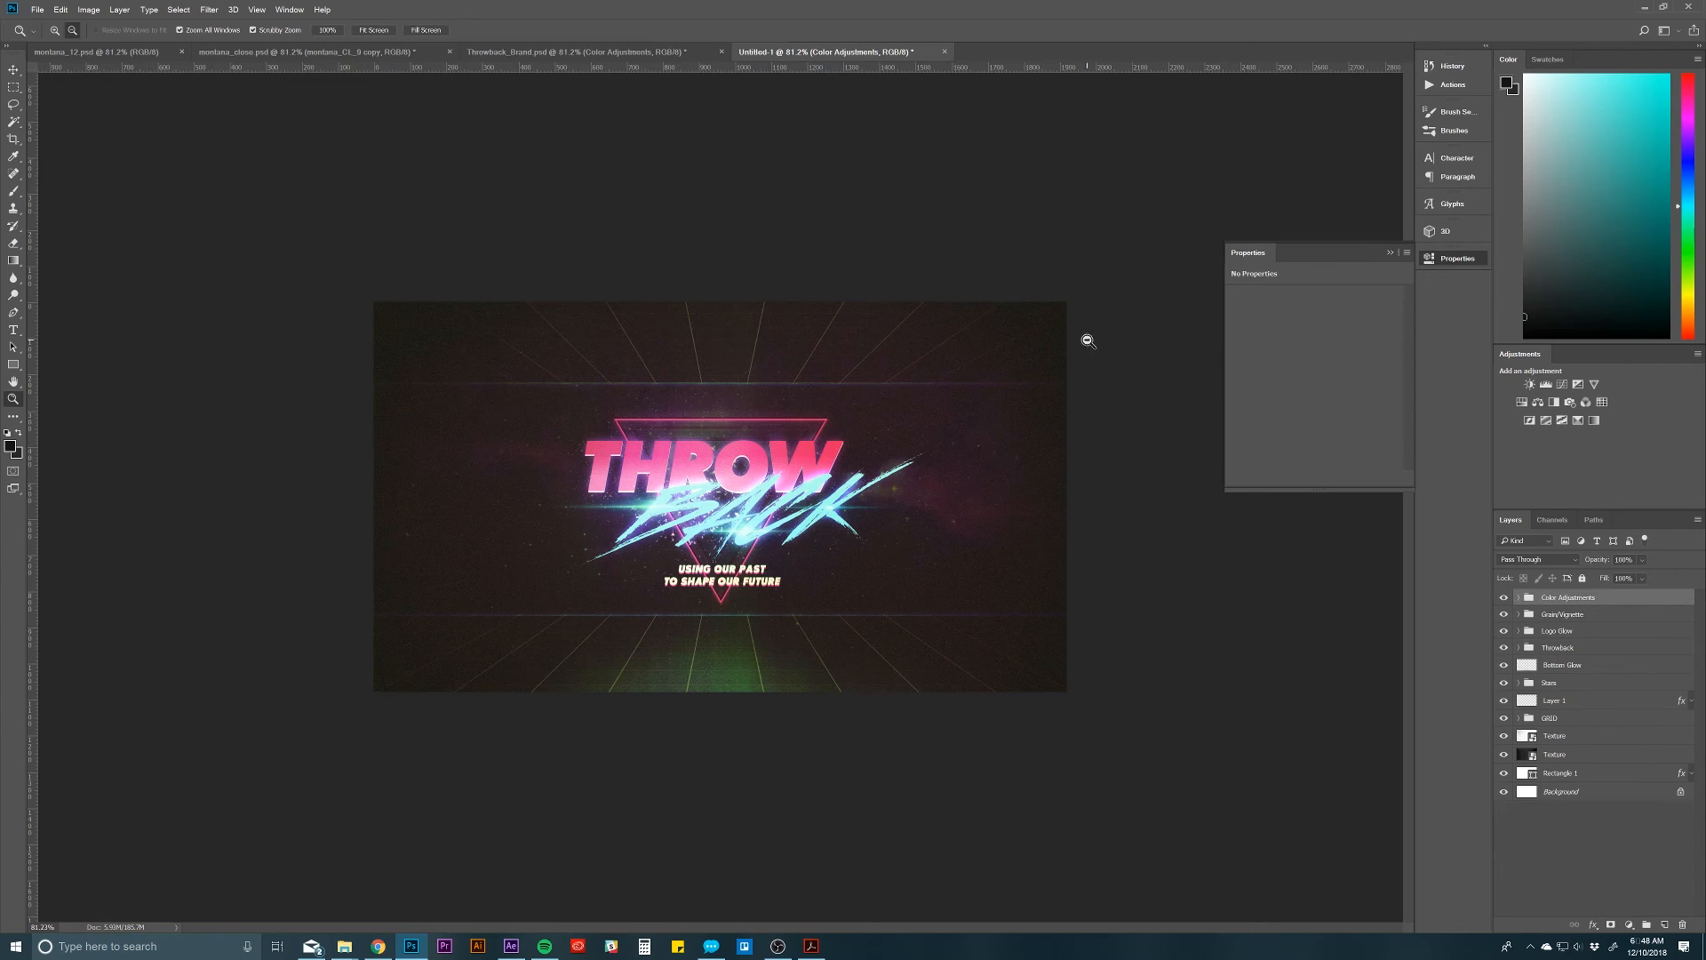
Step: Duplicate Layer 3 from the Background Layers group of Throwback_Brand.psd into Untitled-1 and return to that document
left_click(609, 55)
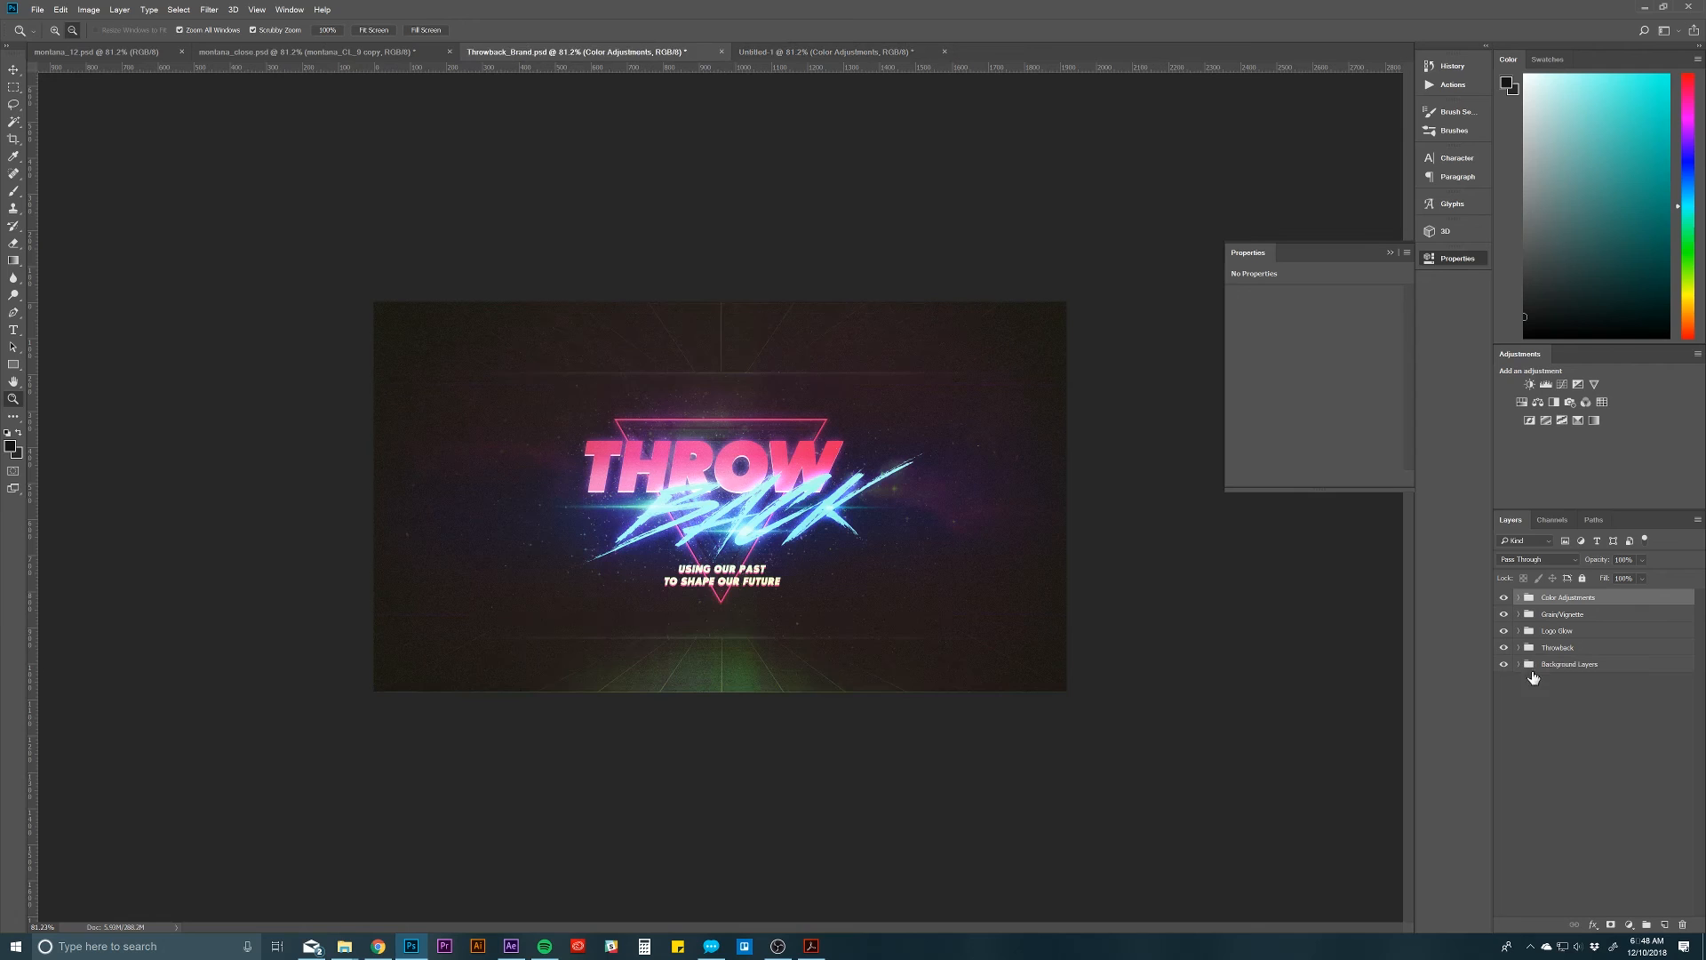
left_click(1529, 666)
left_click(1519, 665)
left_click(1606, 792)
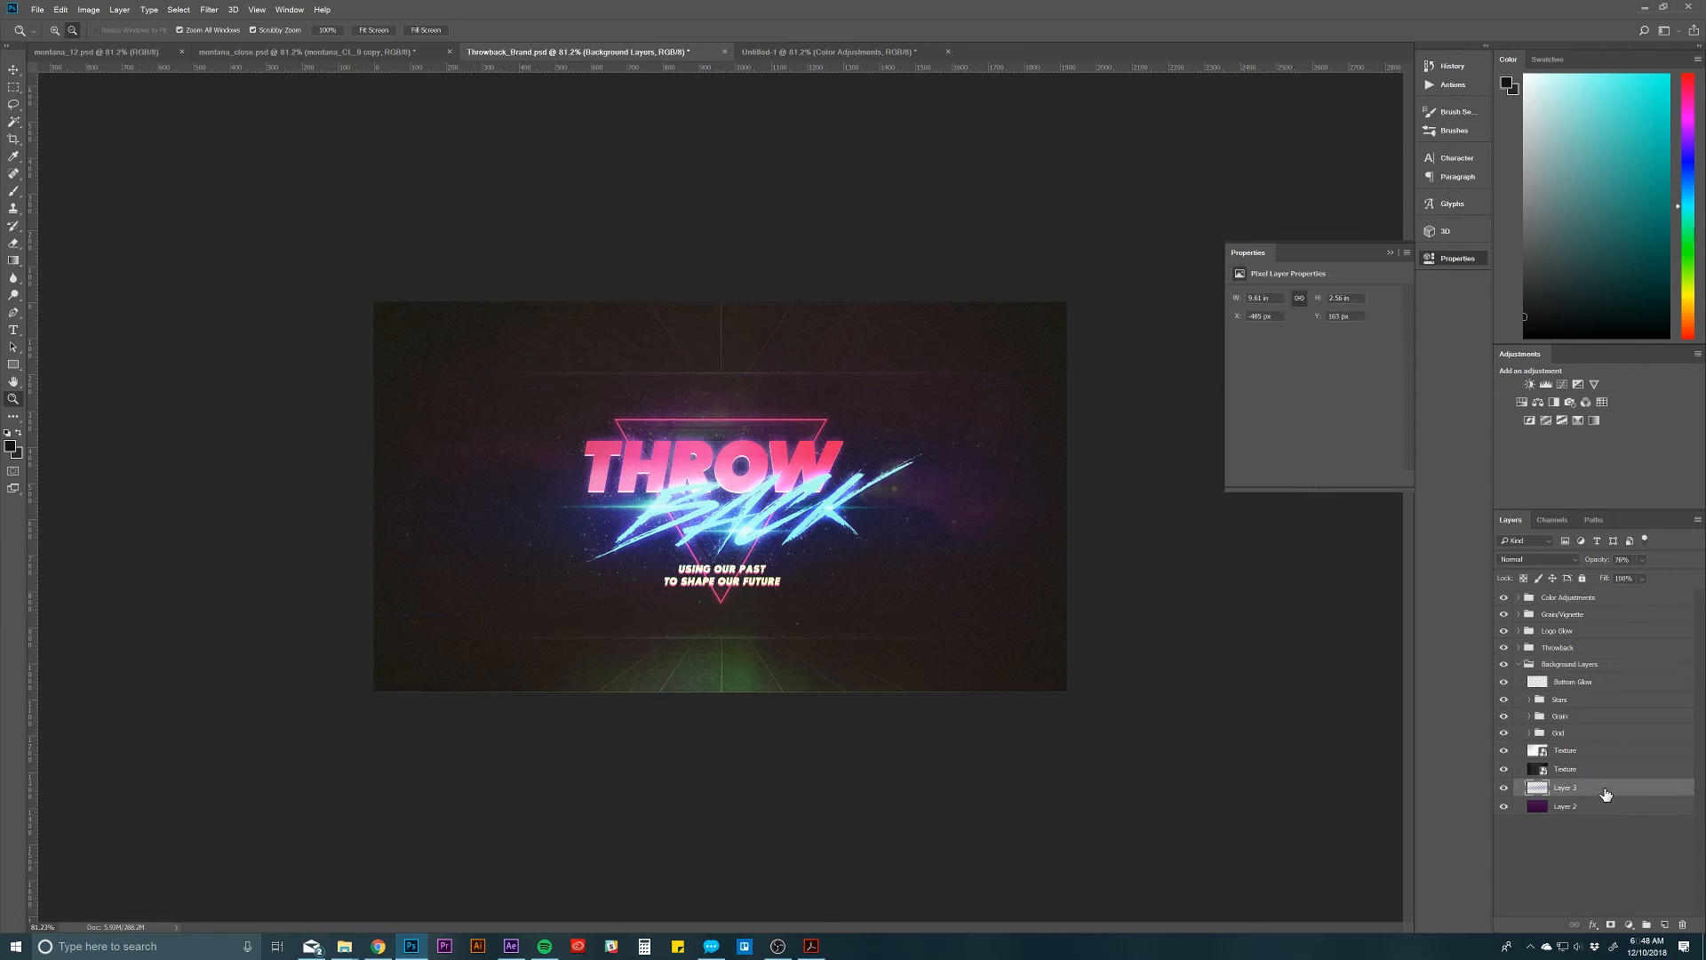
right_click(1606, 791)
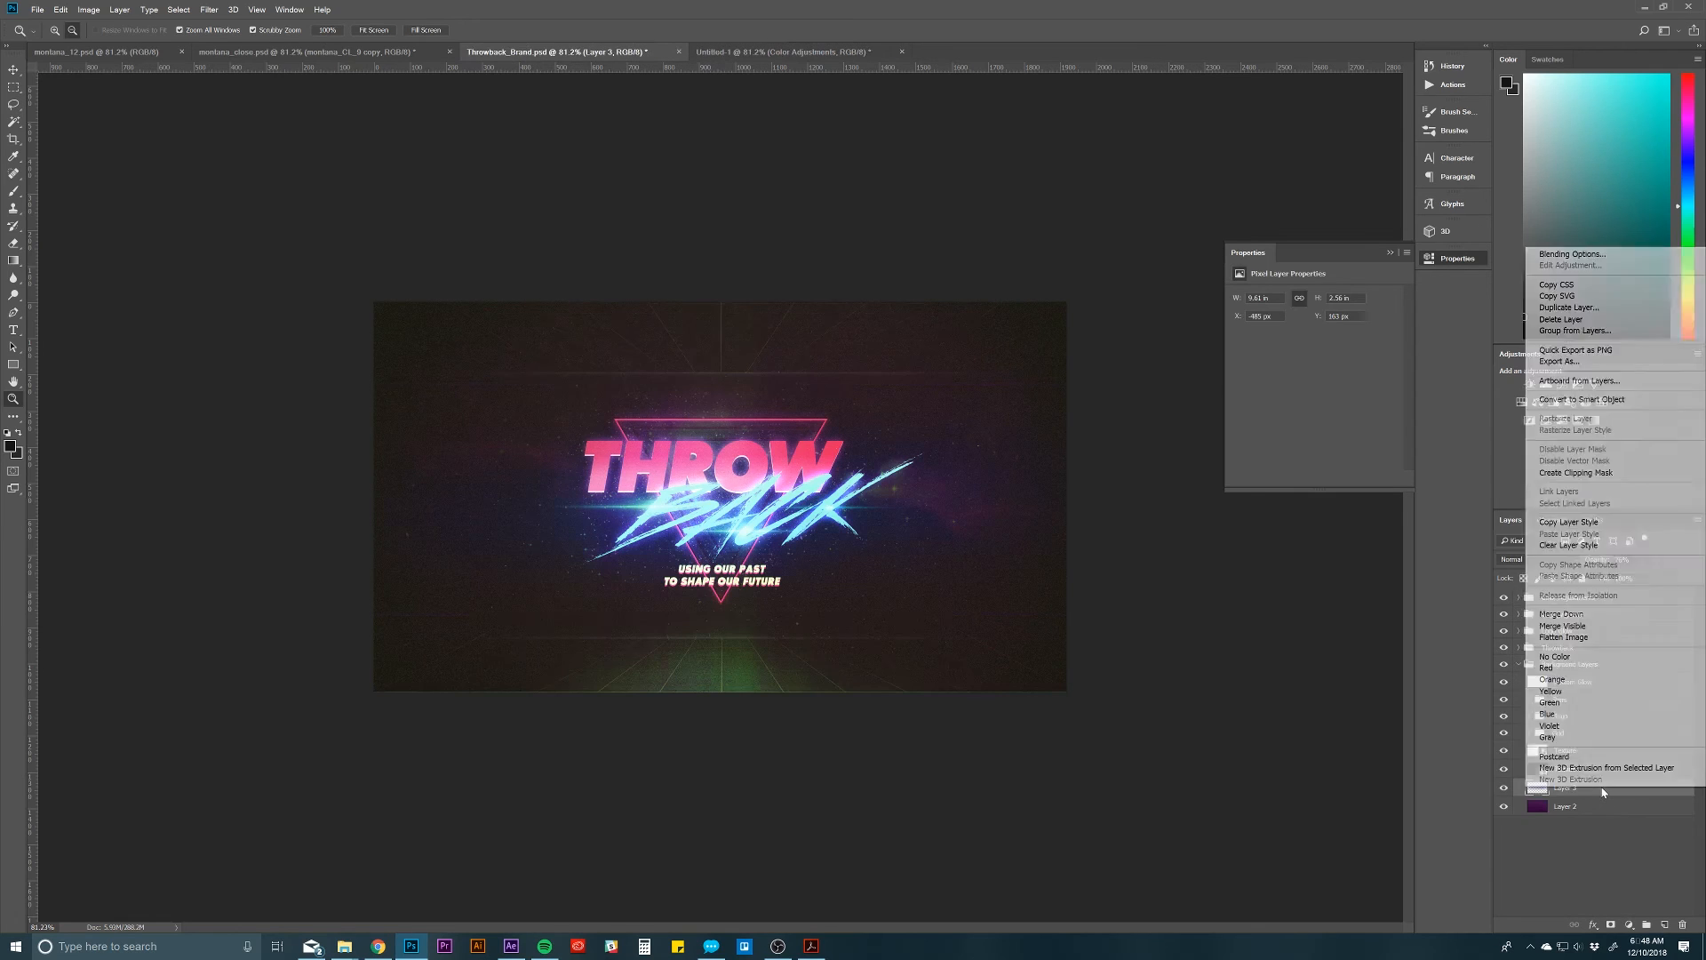
left_click(1569, 308)
left_click(674, 463)
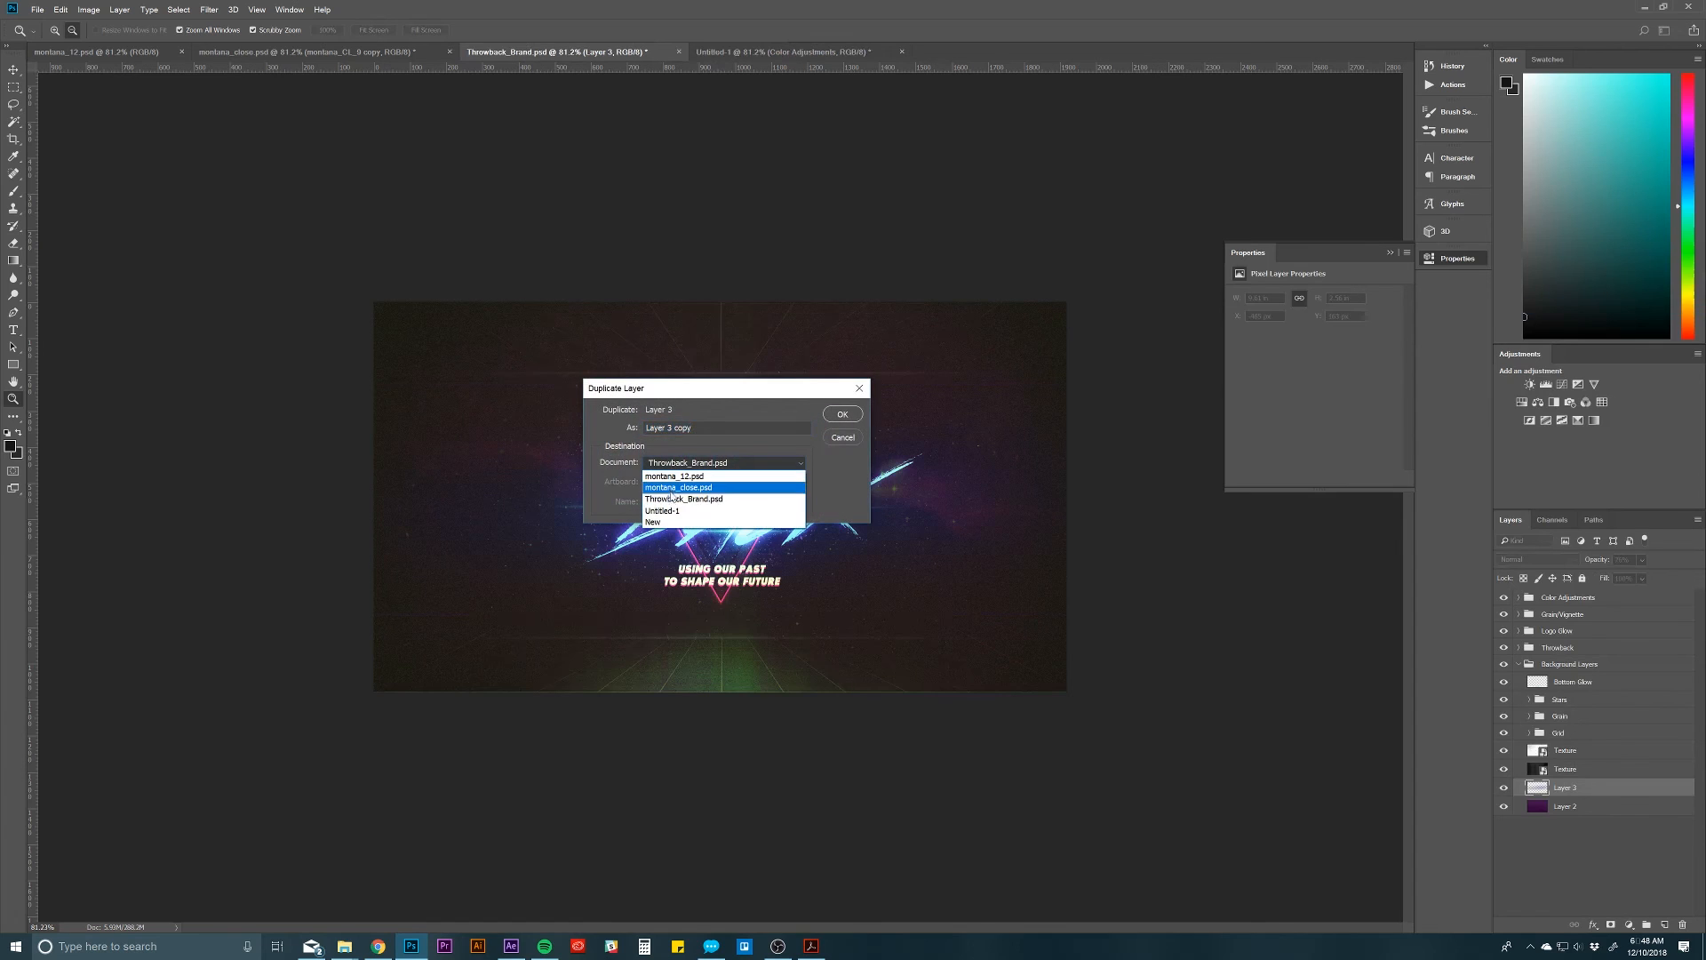
left_click(671, 514)
left_click(841, 415)
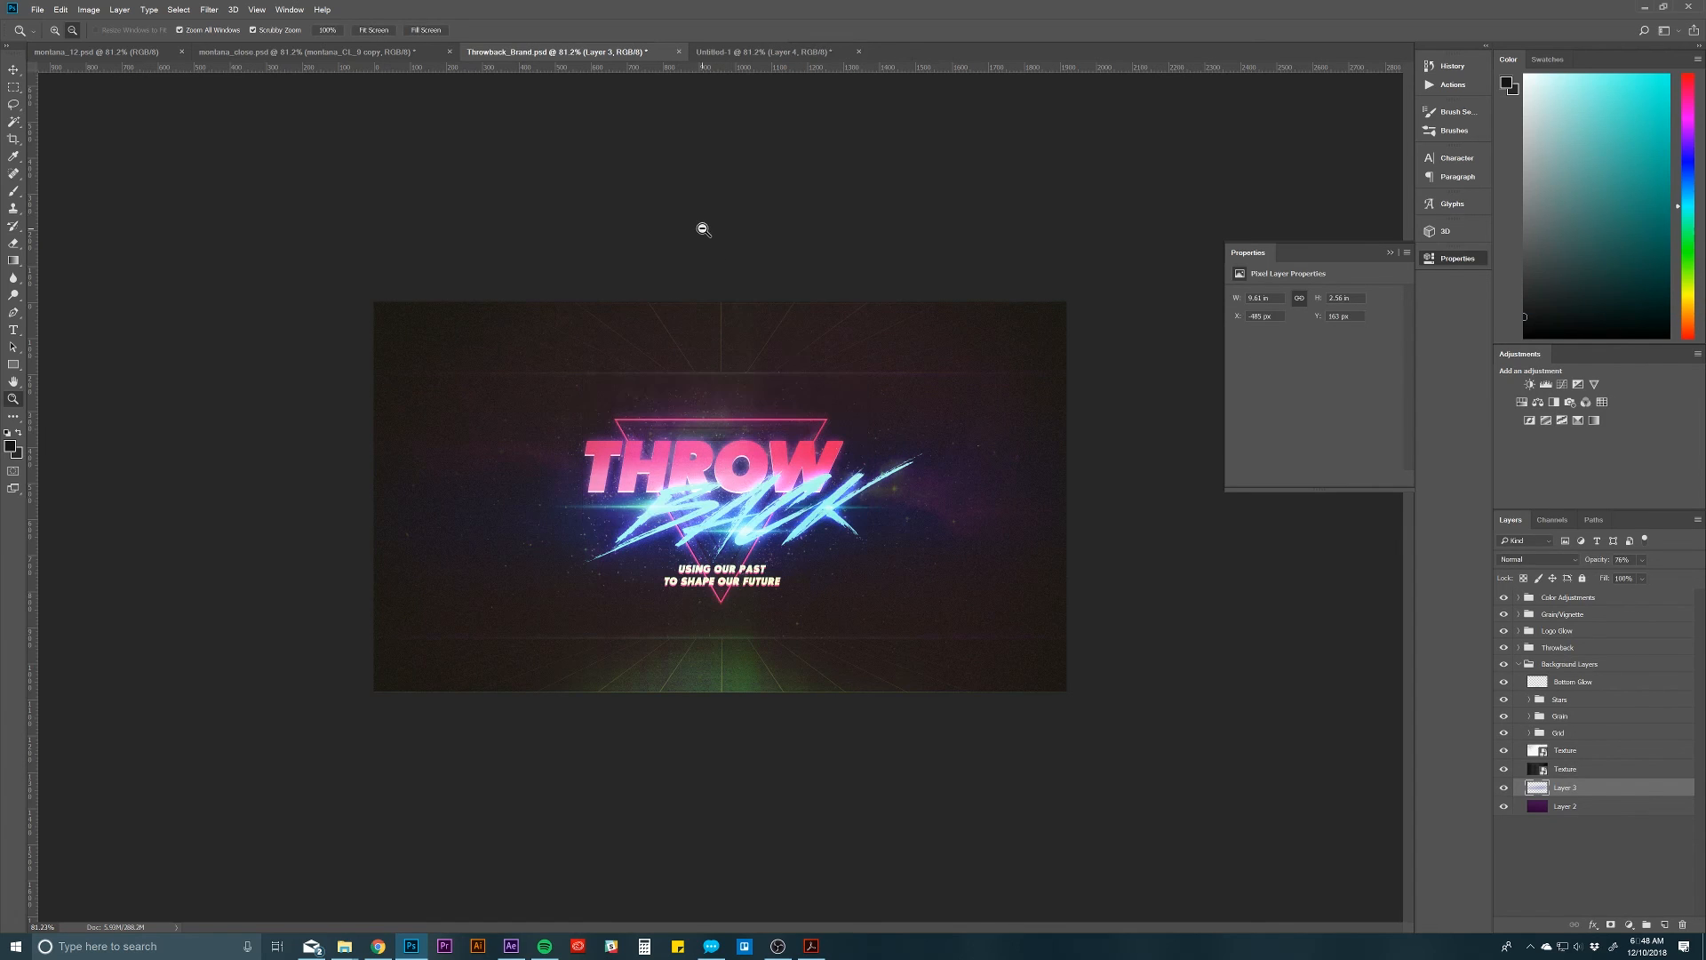
left_click(781, 59)
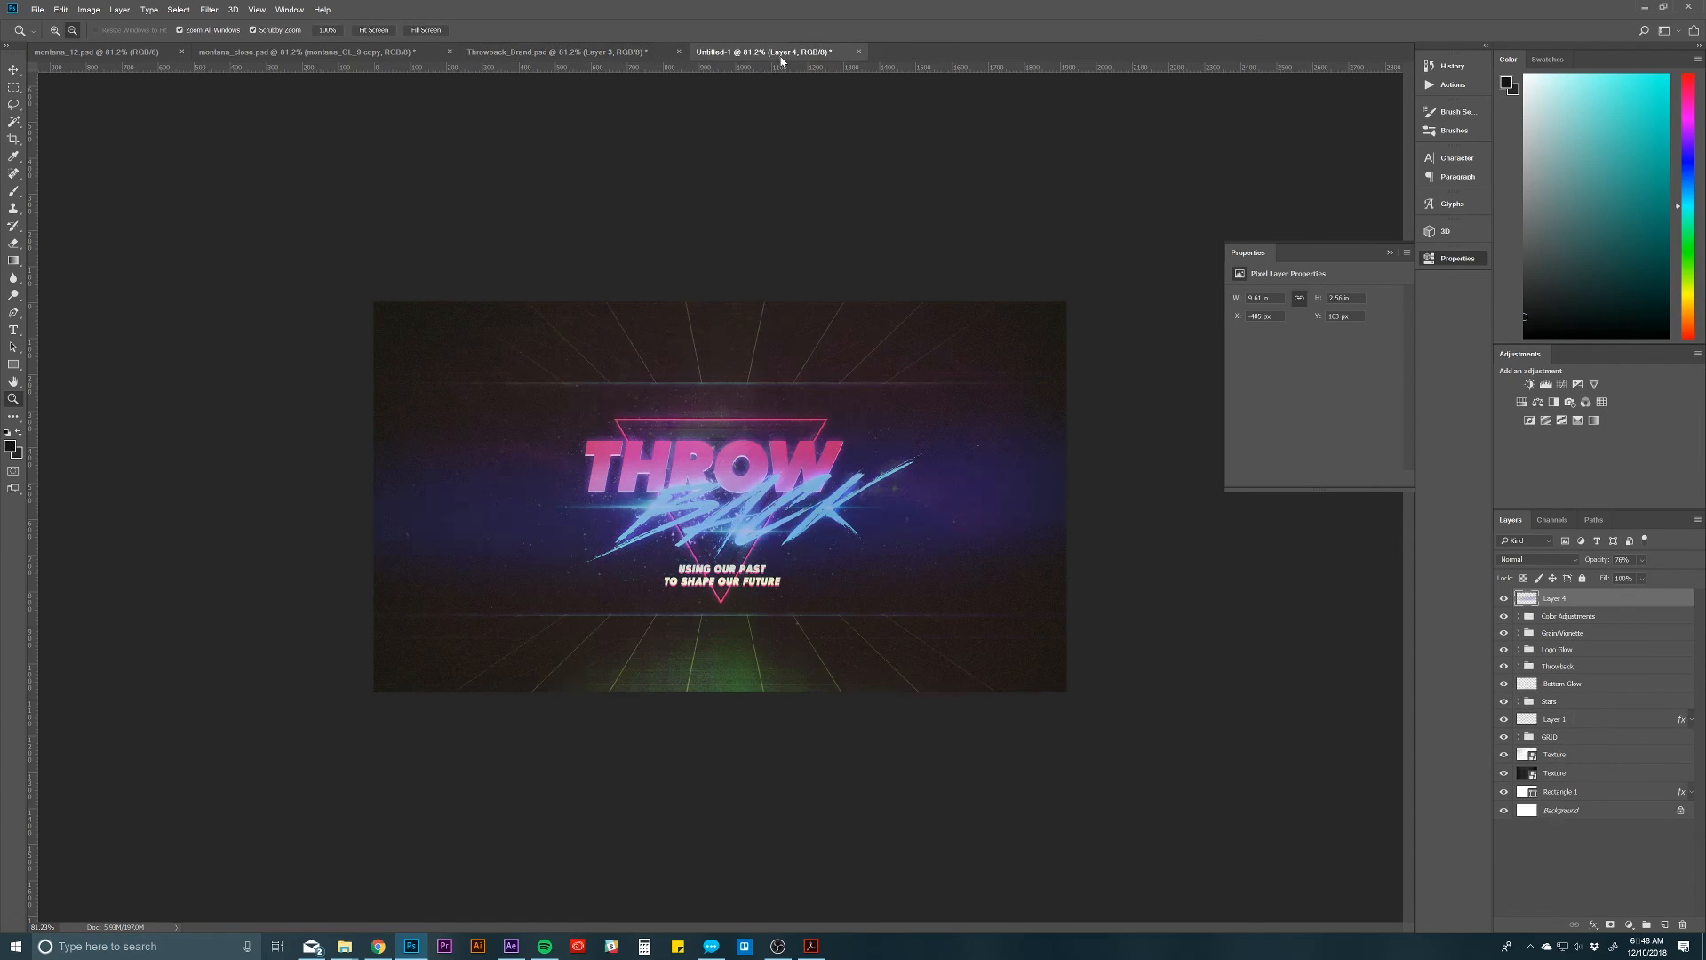
Step: Set Layer 4's opacity to 100%, move it below both Texture layers just above Rectangle 1, and deselect it
left_click_drag(1578, 772, 1701, 552)
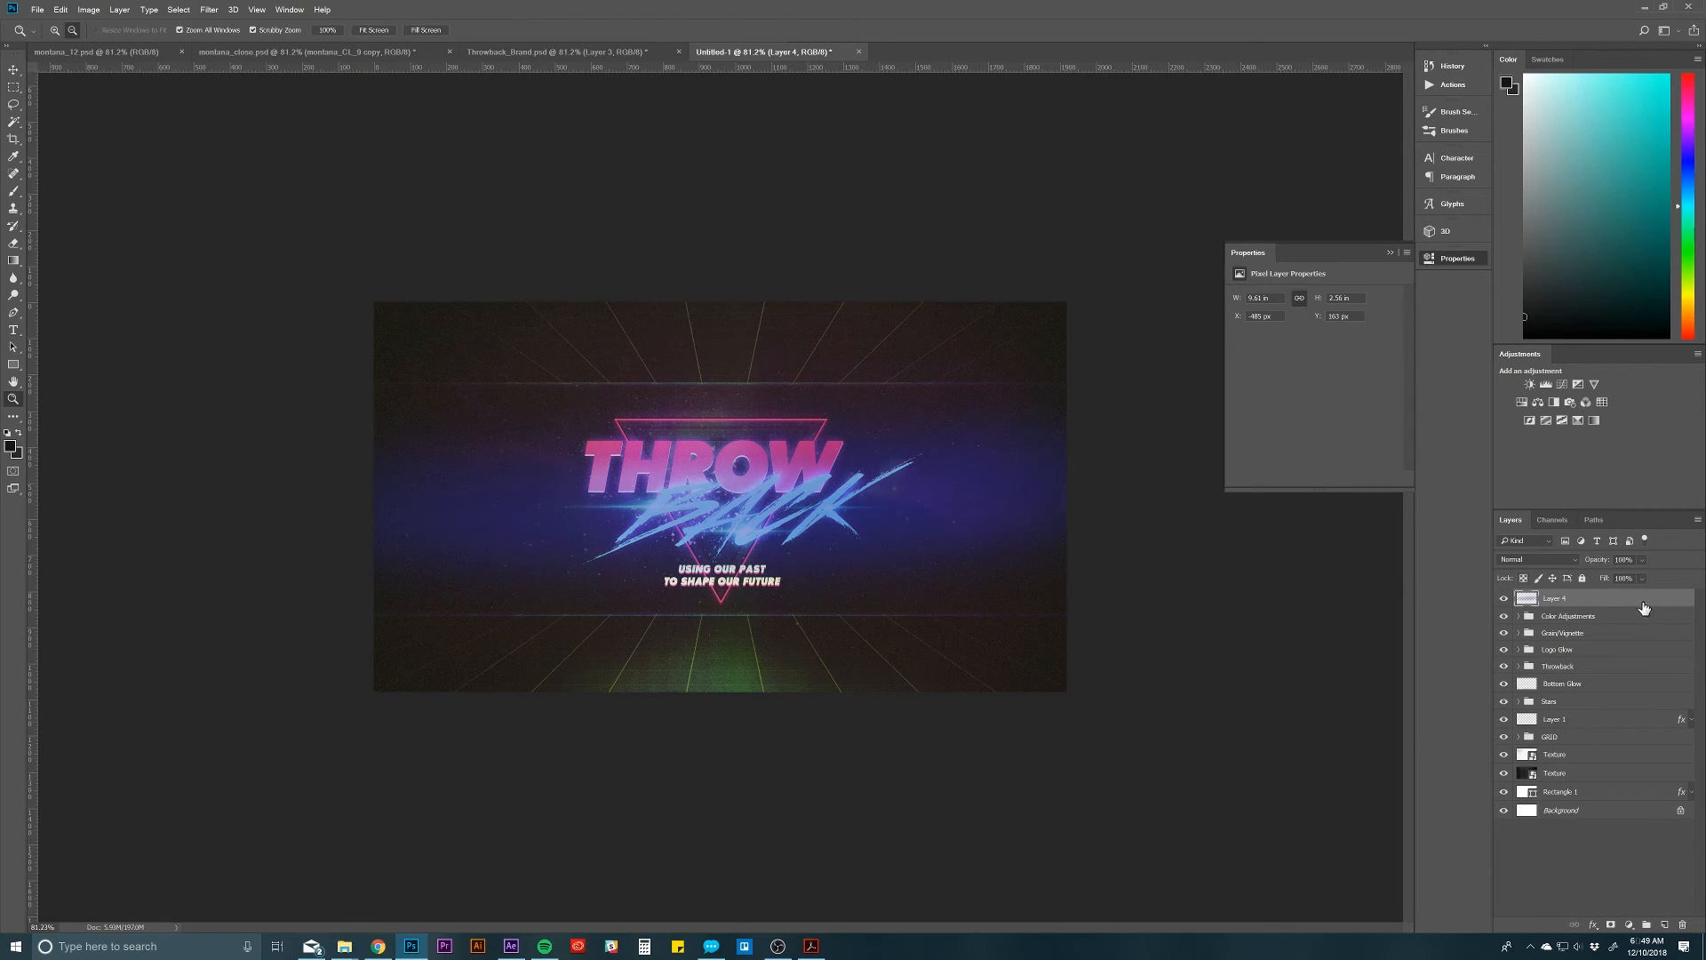
left_click_drag(1600, 773, 1602, 780)
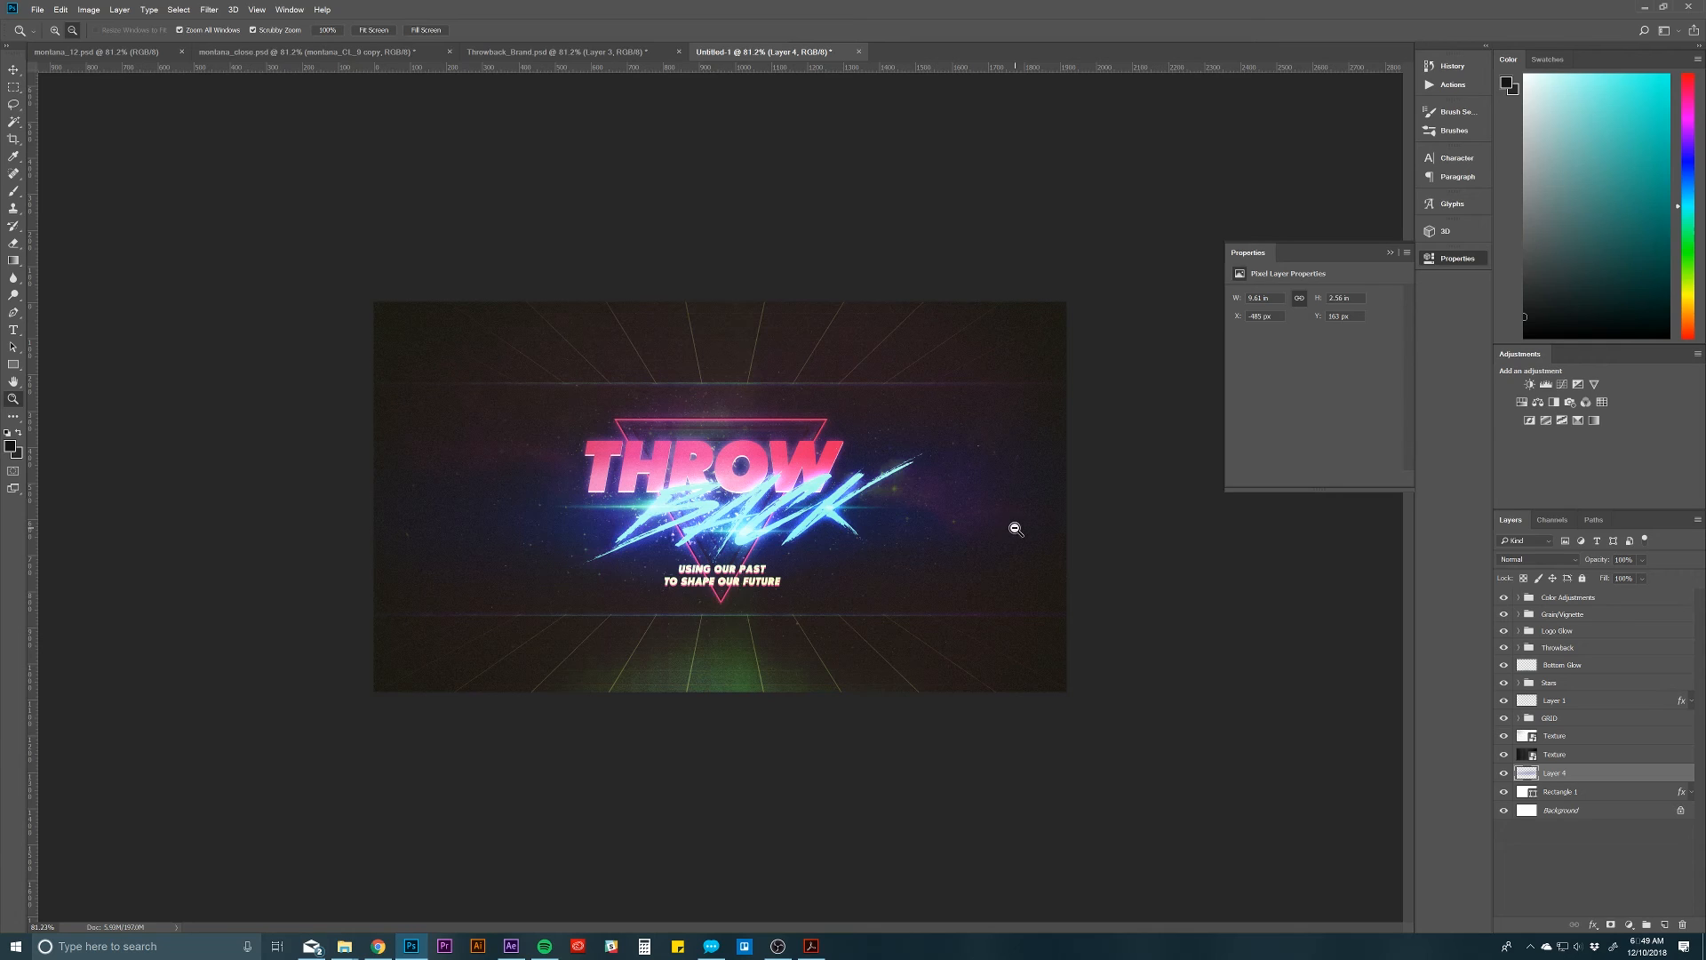
left_click(1390, 252)
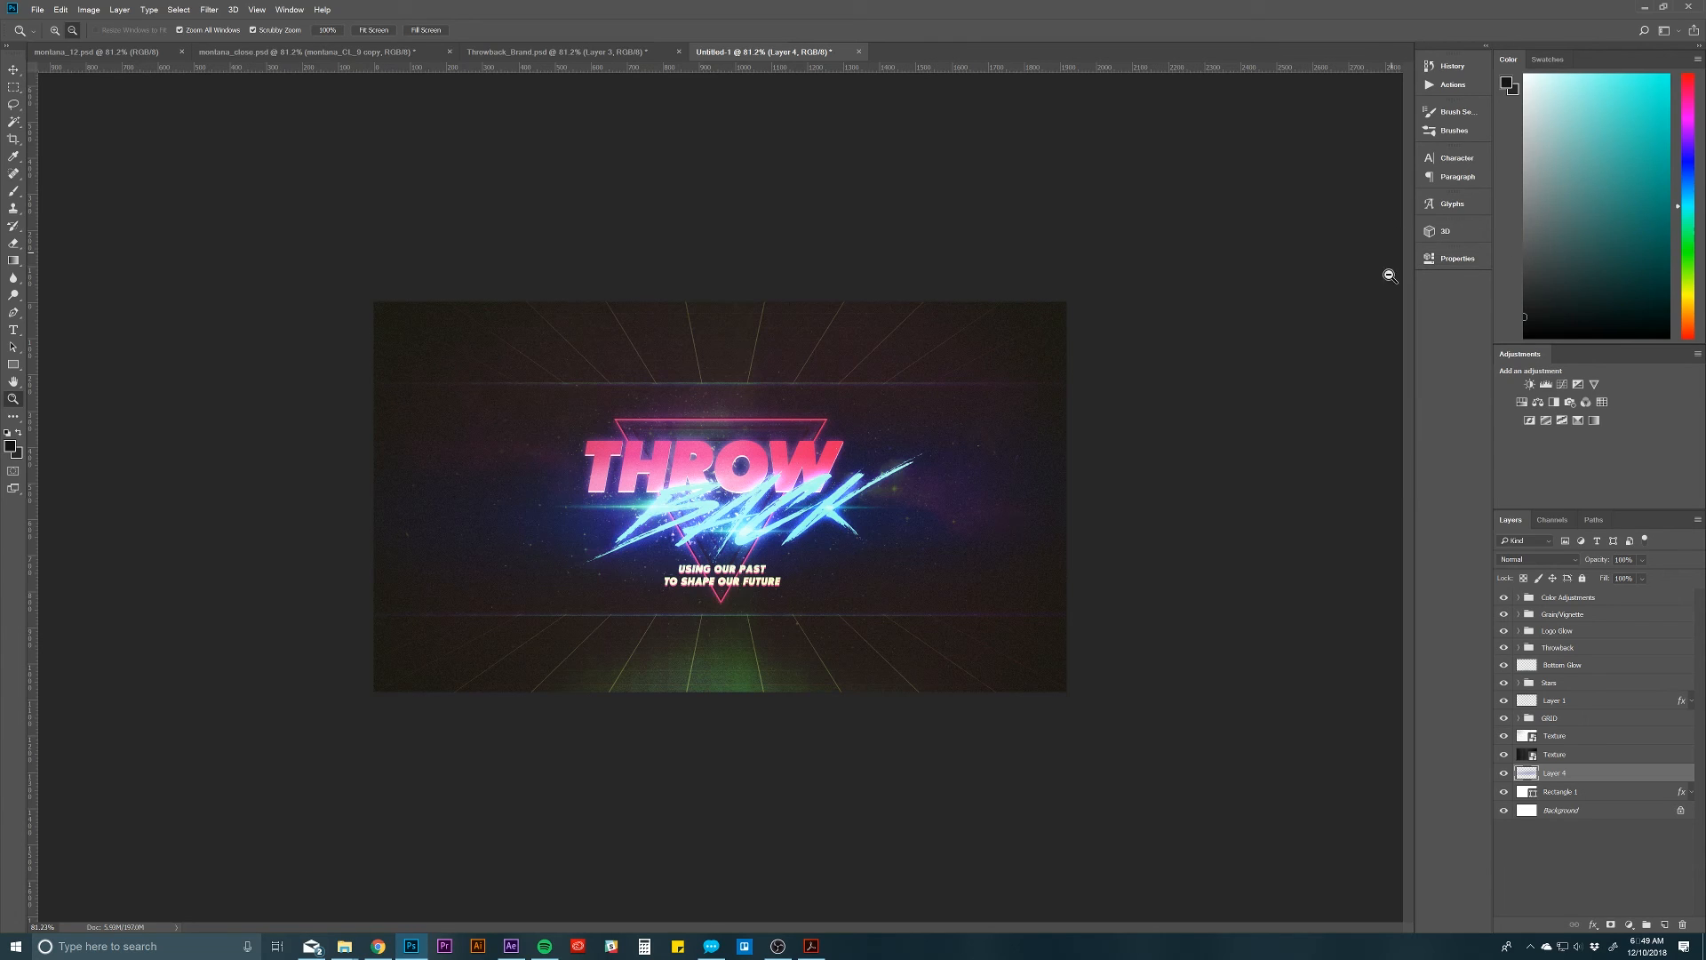
left_click(1577, 848)
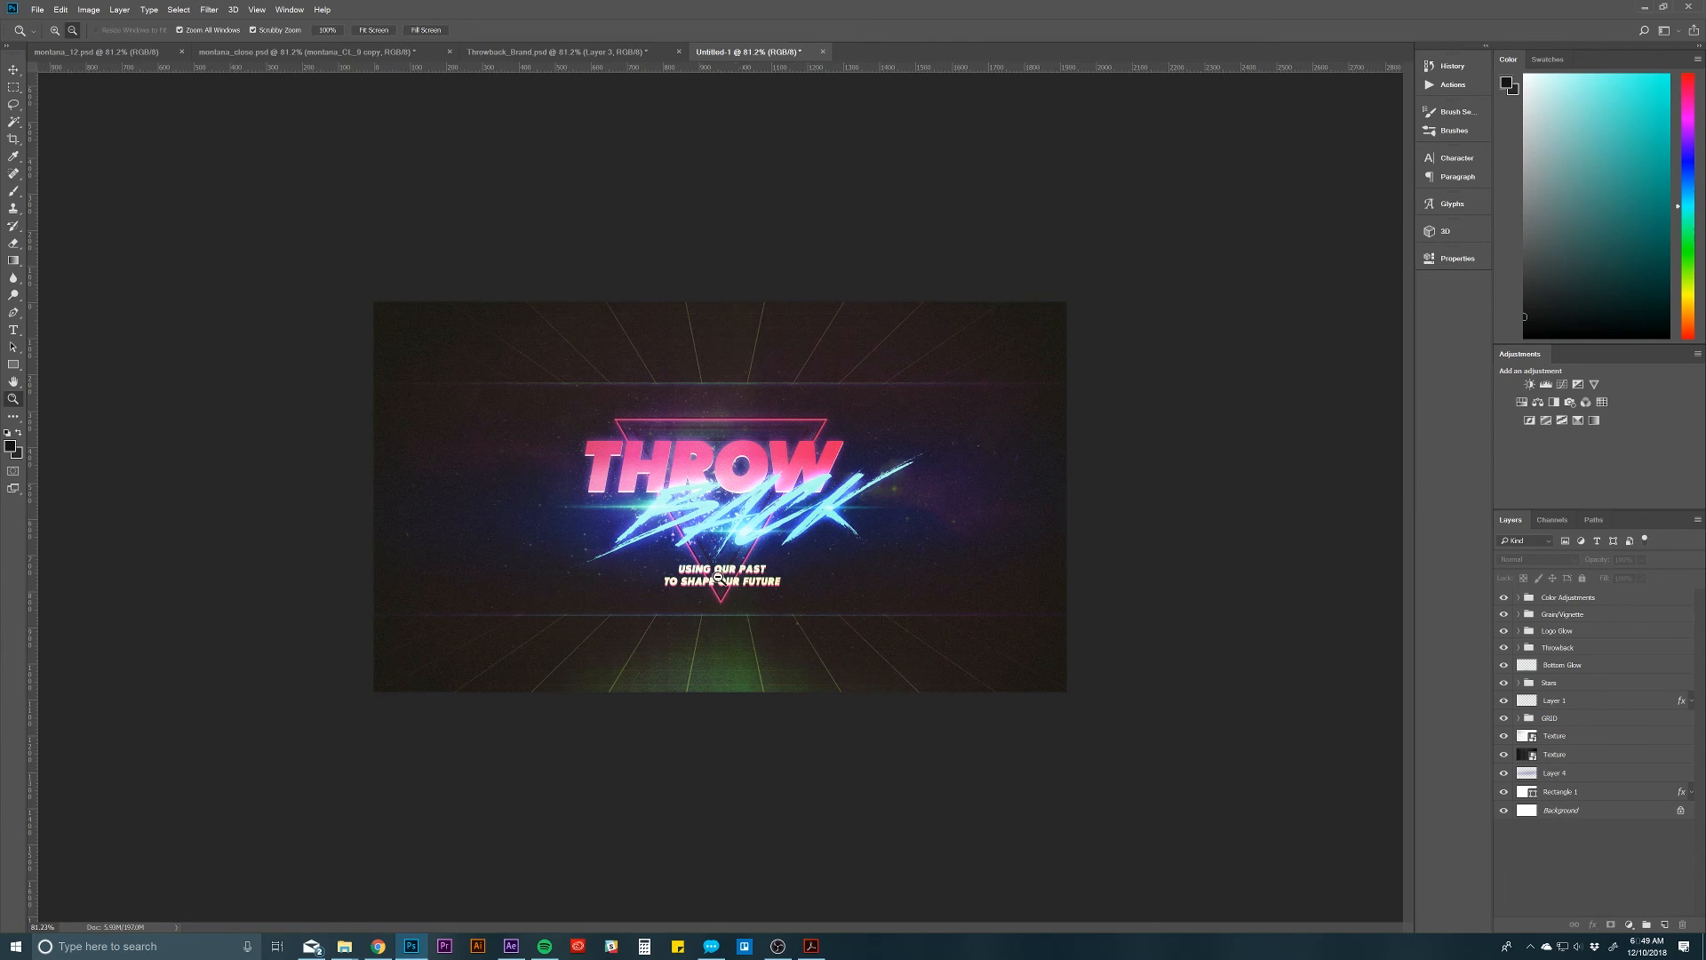